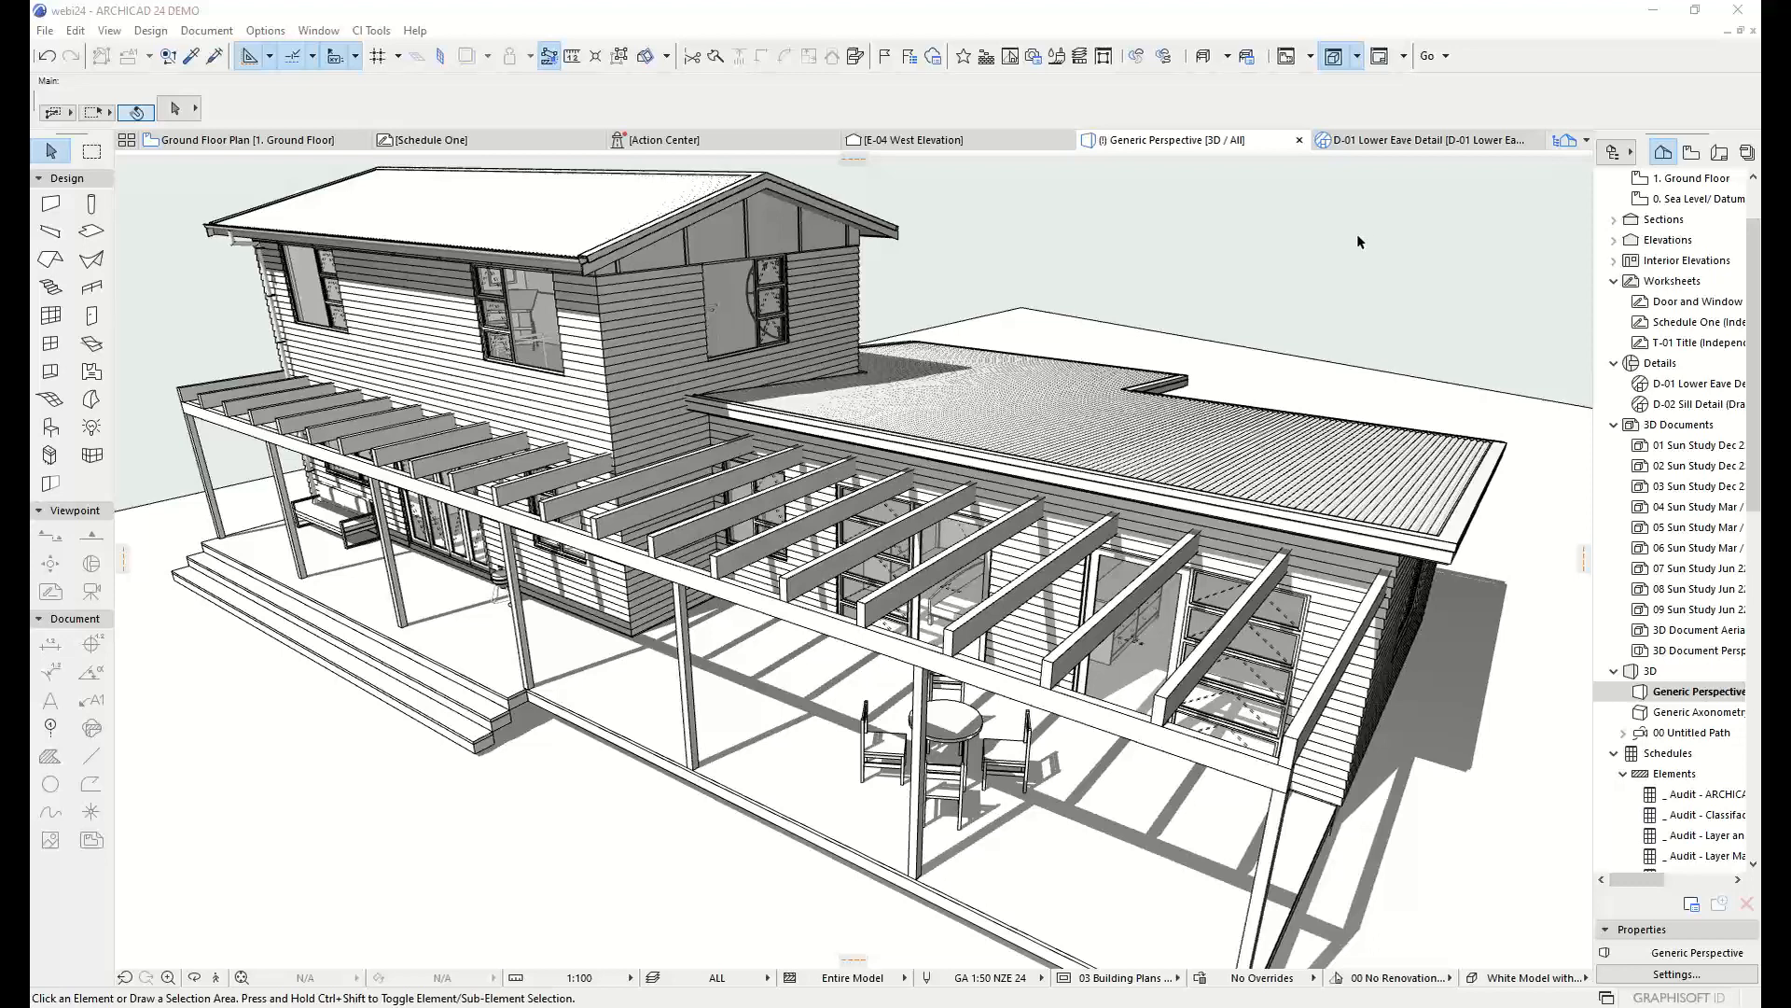
click(1173, 115)
click(724, 17)
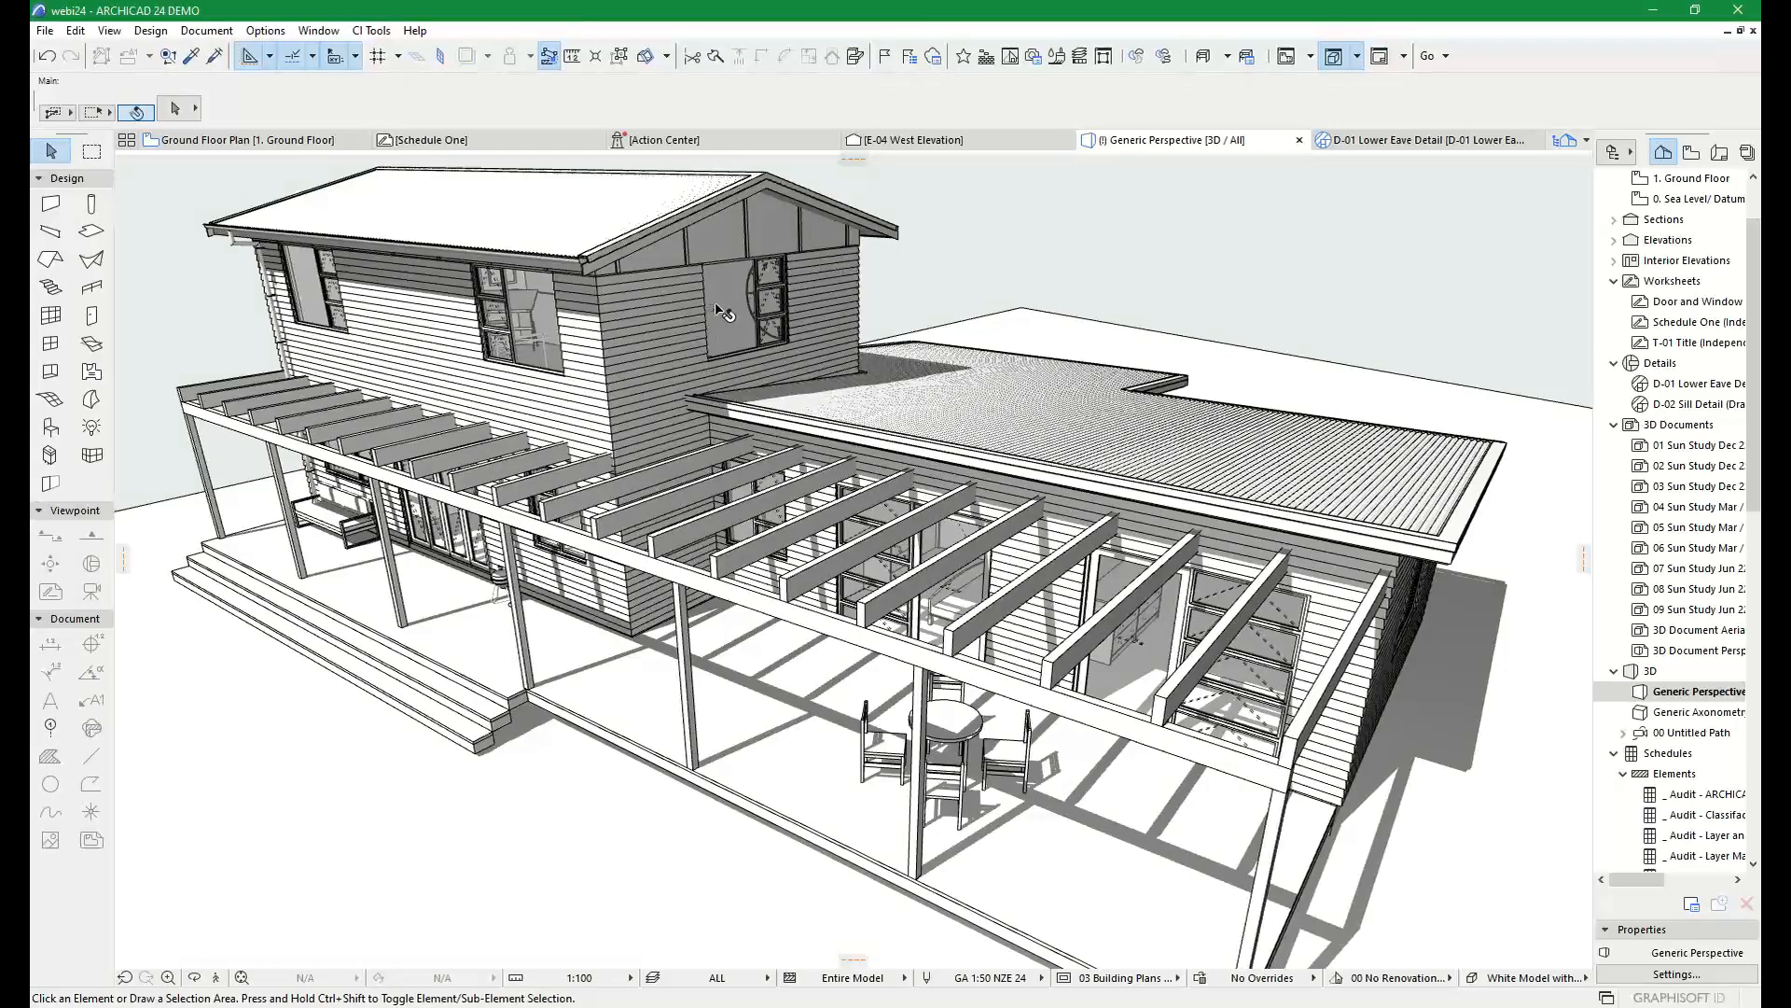
scroll(724, 313, up, 3)
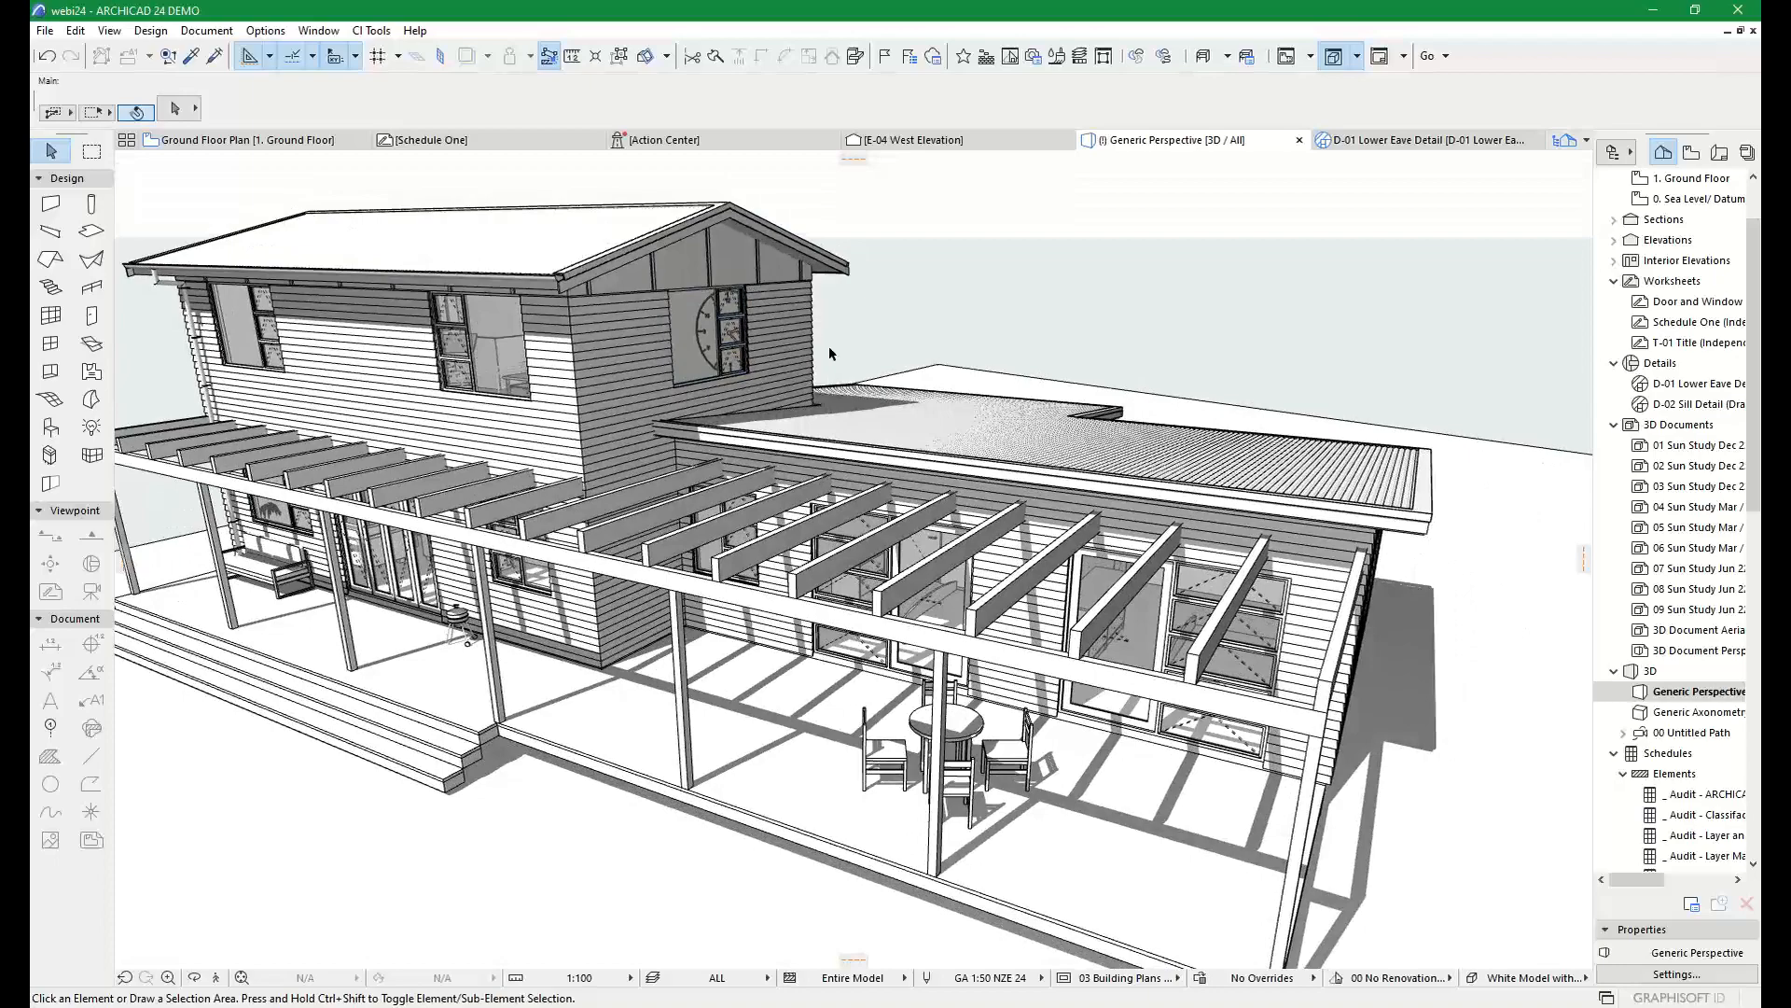
scroll(828, 353, down, 5)
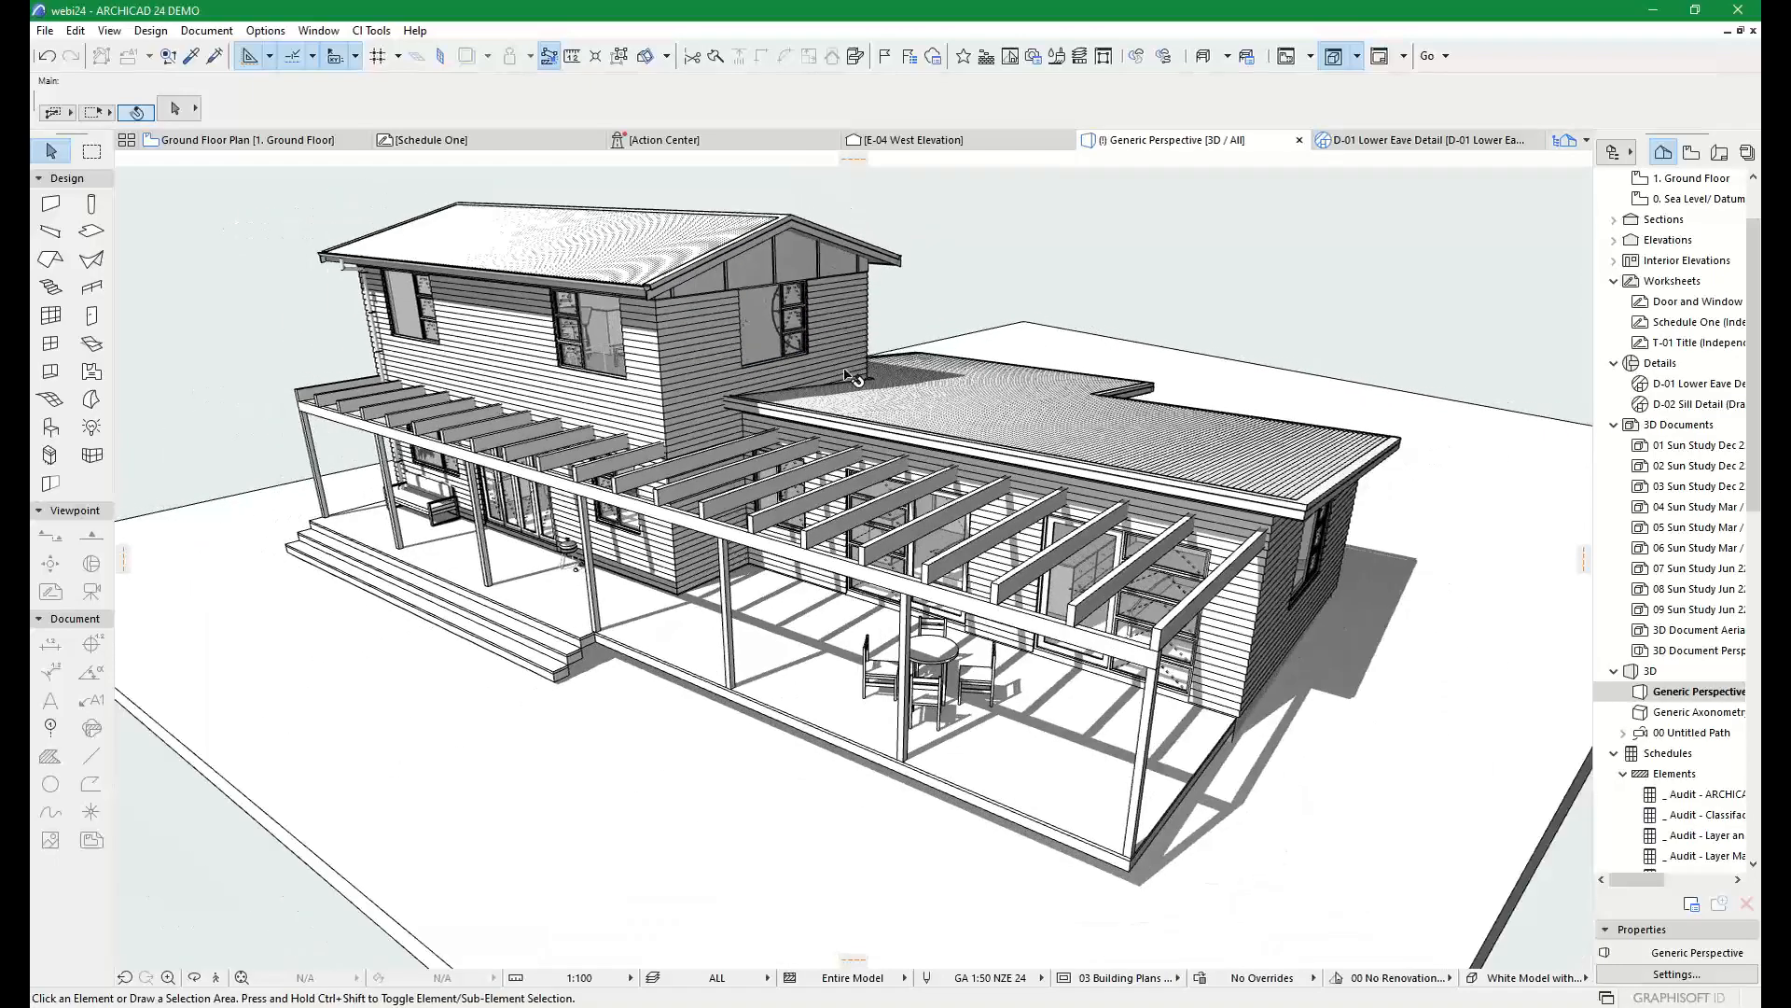
scroll(845, 377, up, 2)
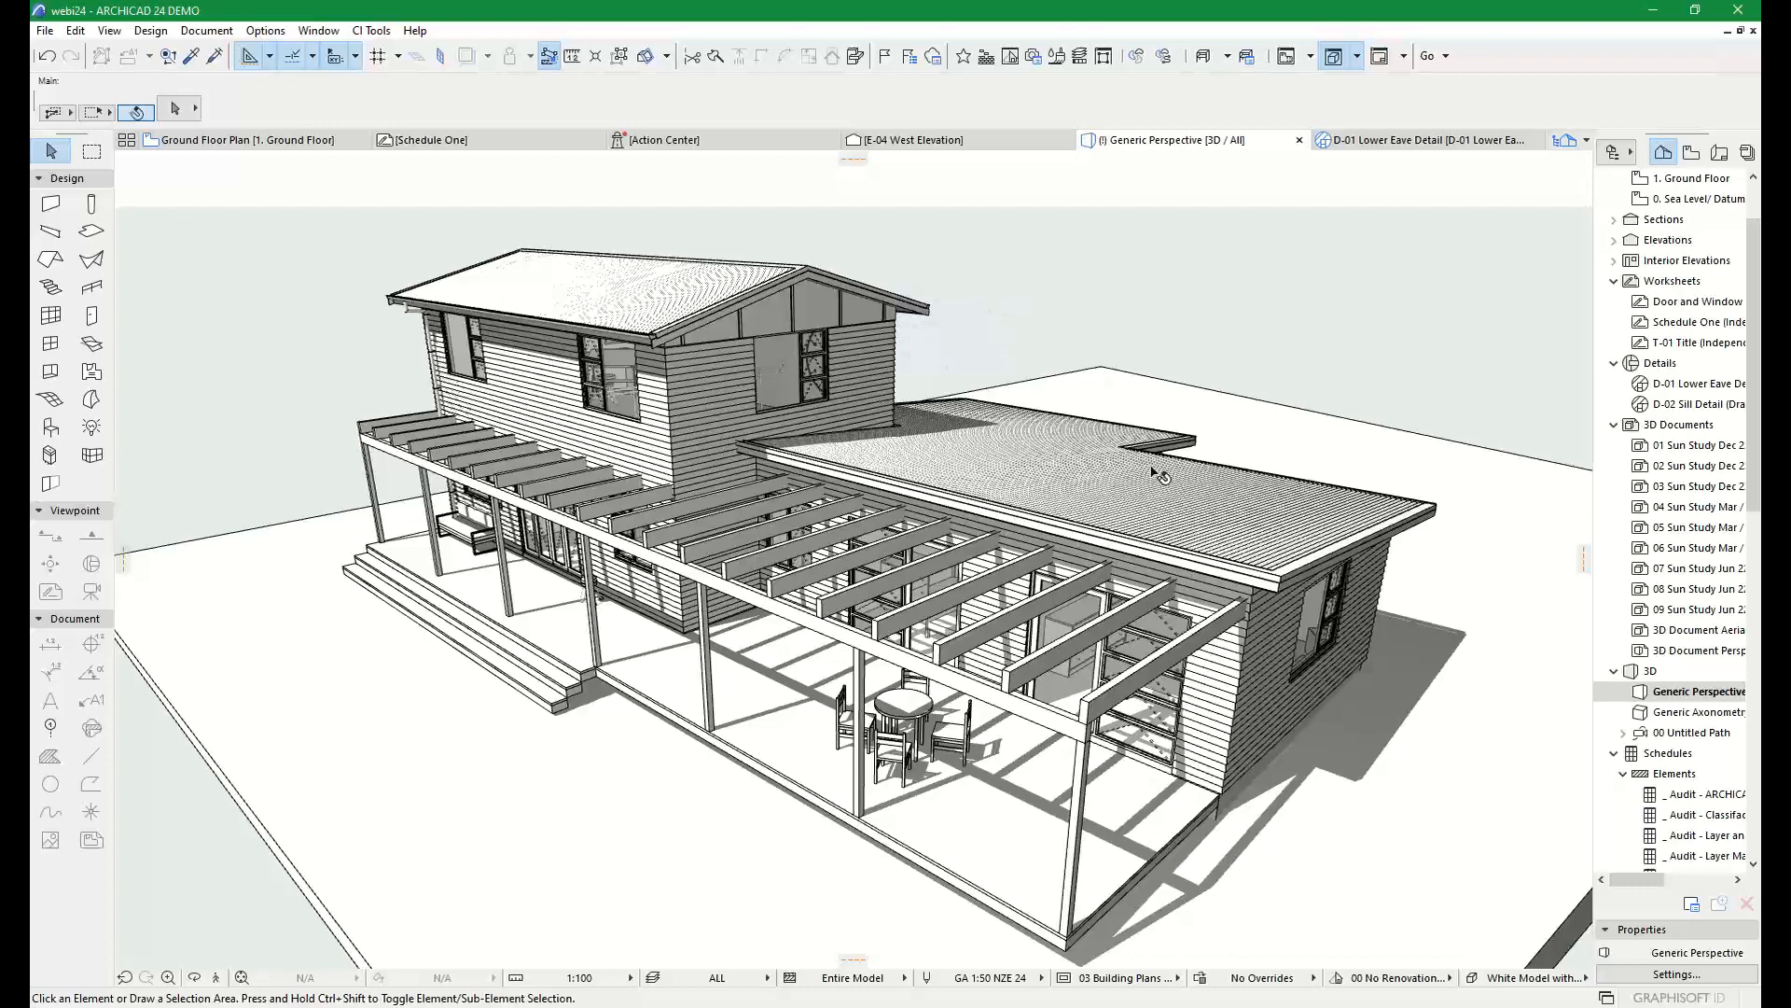
shift+middle_drag(995, 477, 1034, 469)
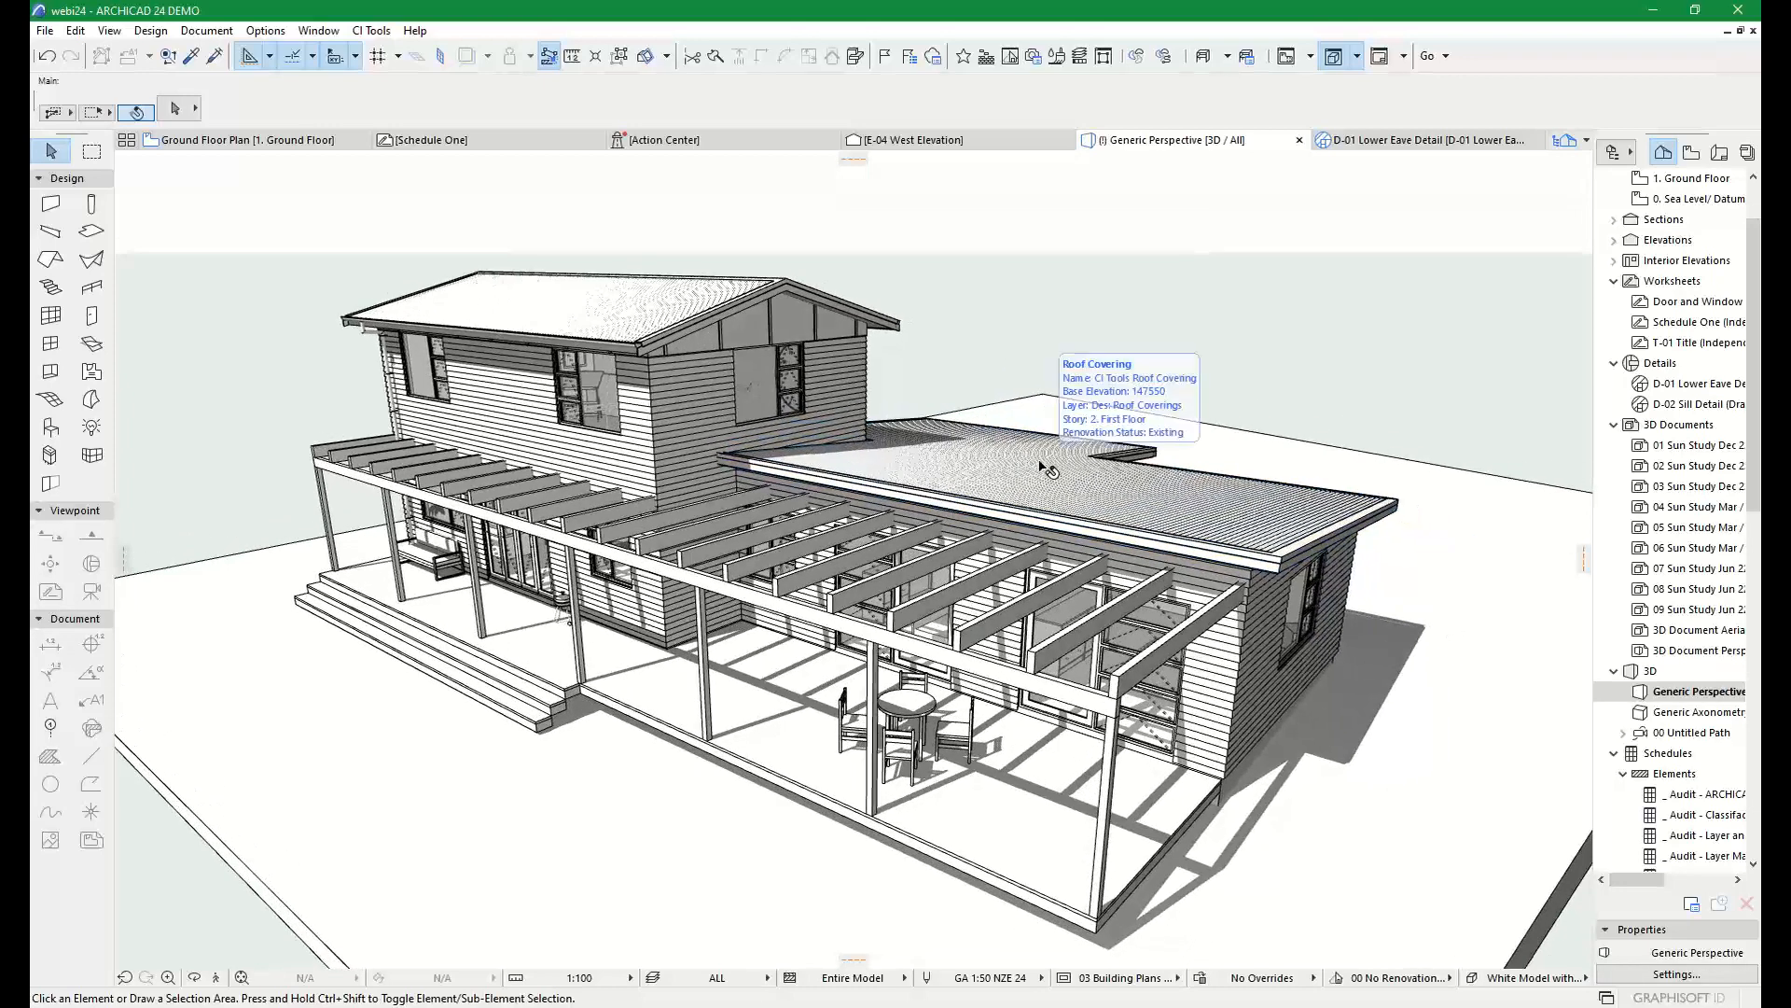
Open the Schedule One worksheet and show the Doors+Windows Schedule Notes palette
click(460, 141)
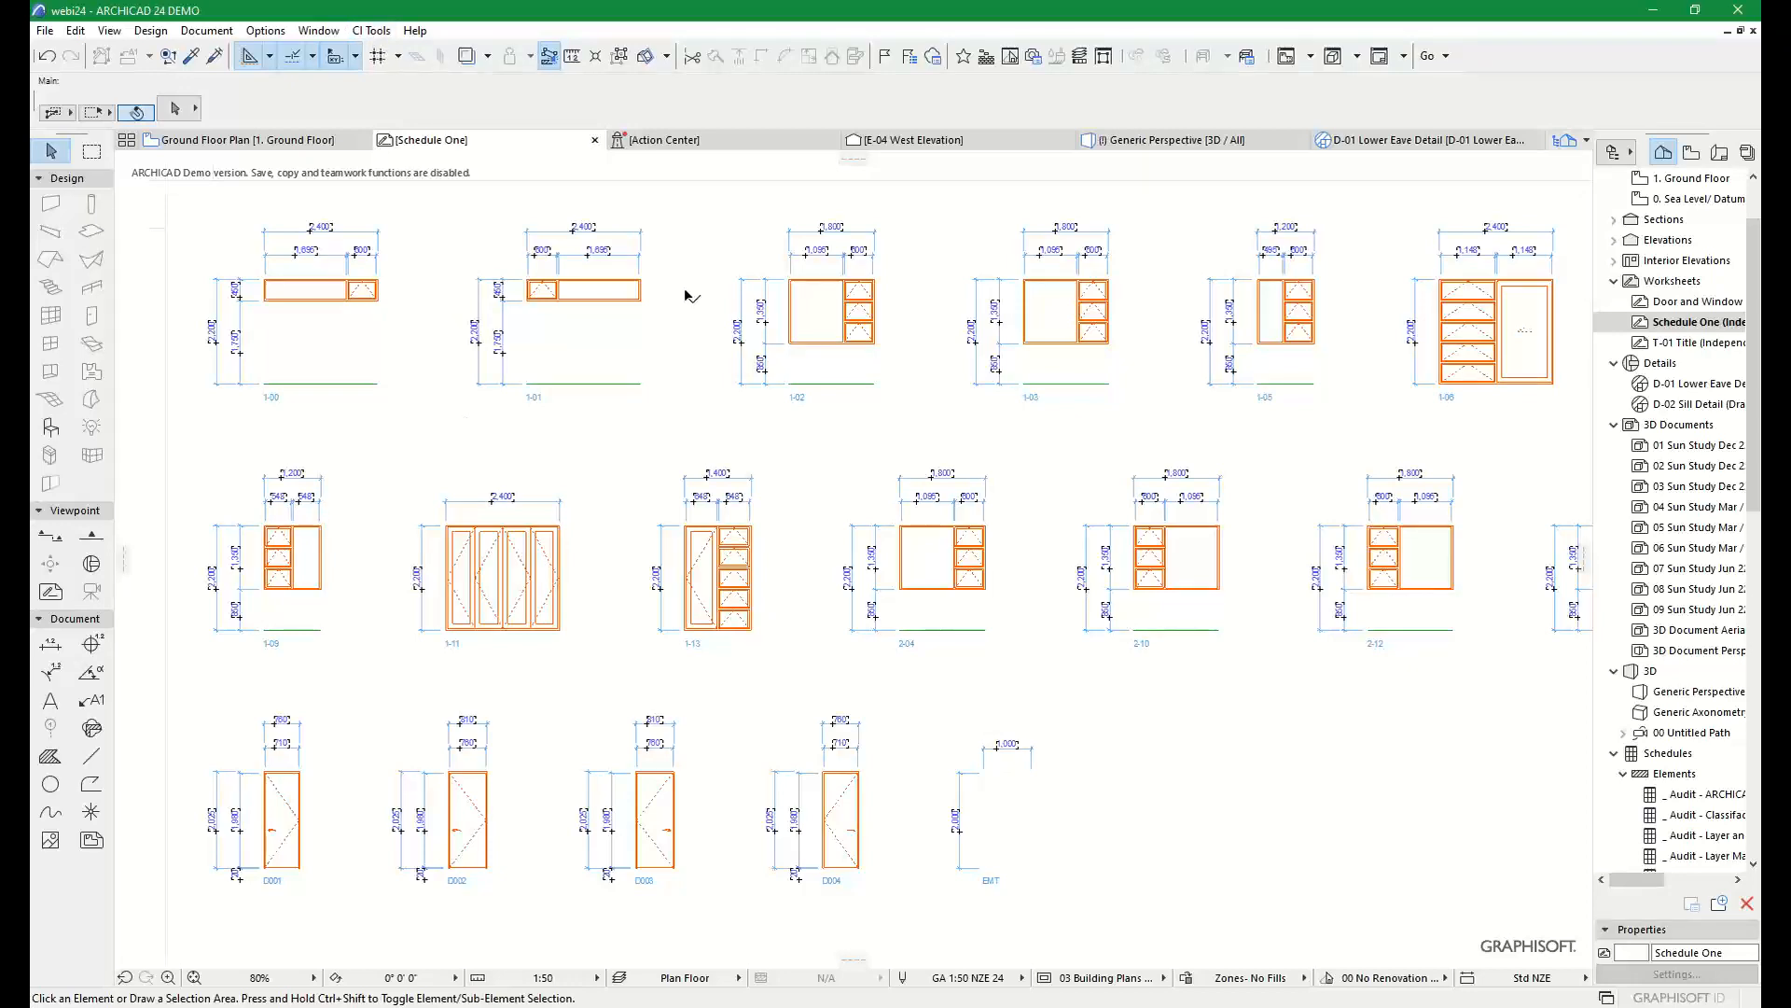
middle_drag(439, 288, 728, 368)
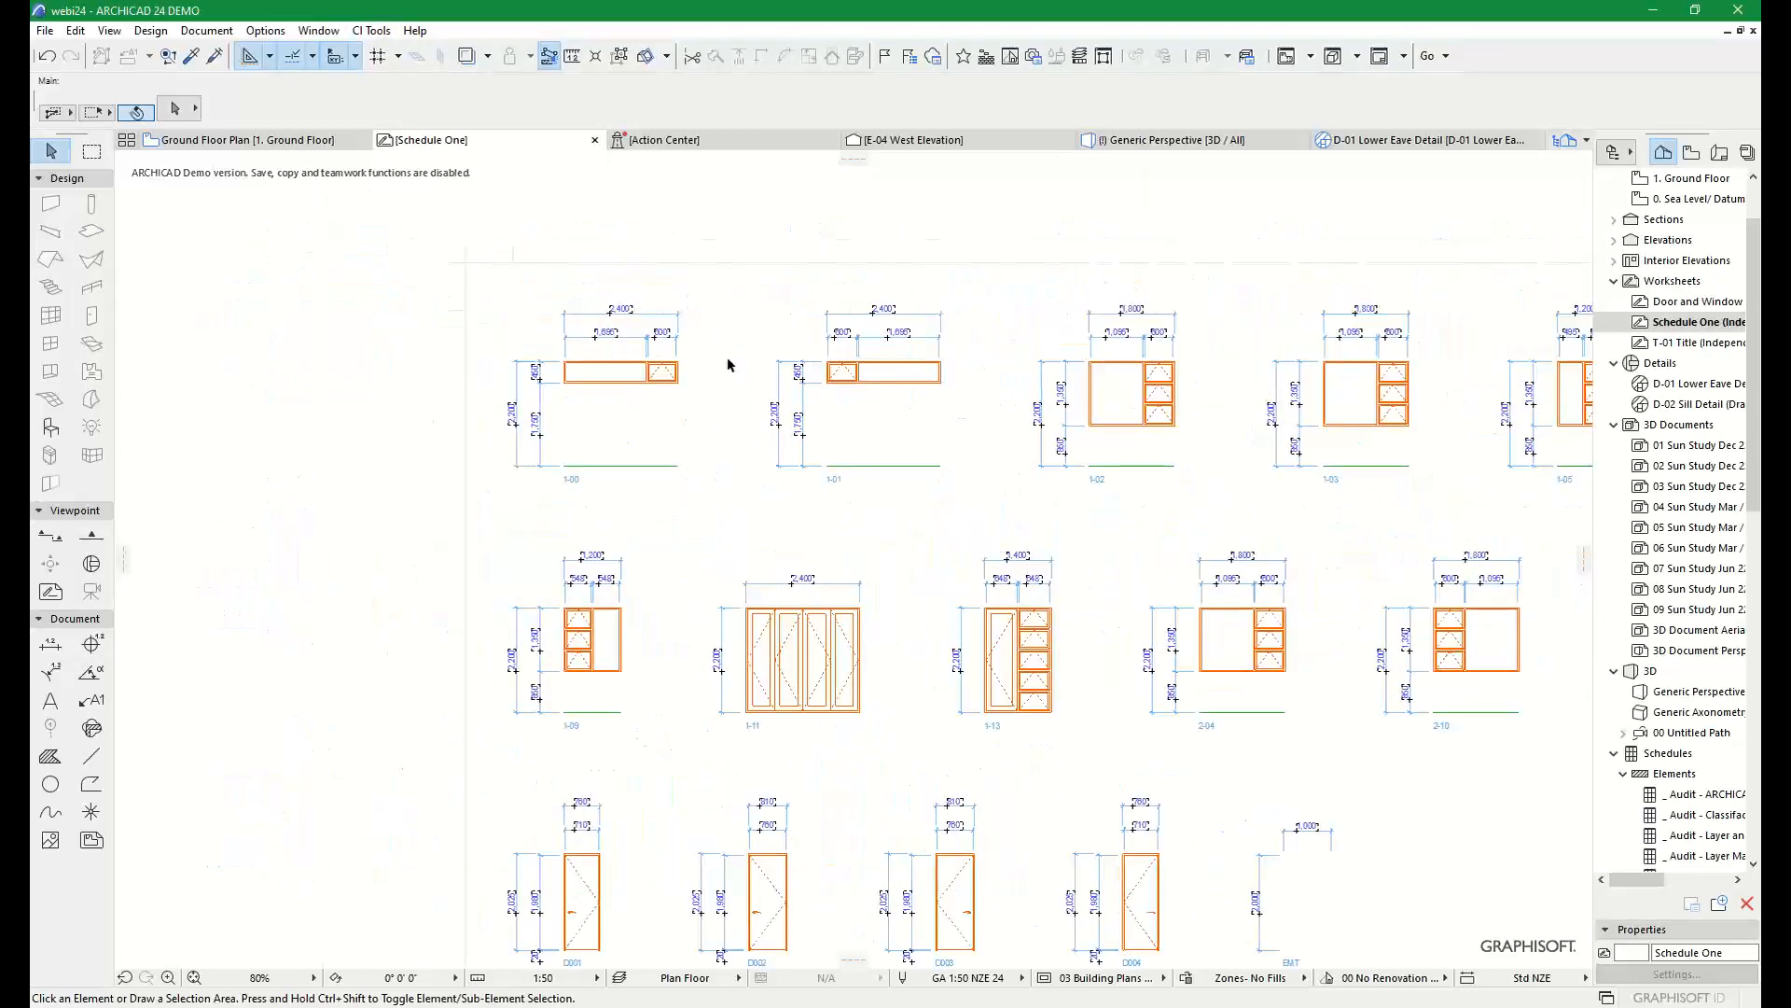
click(372, 31)
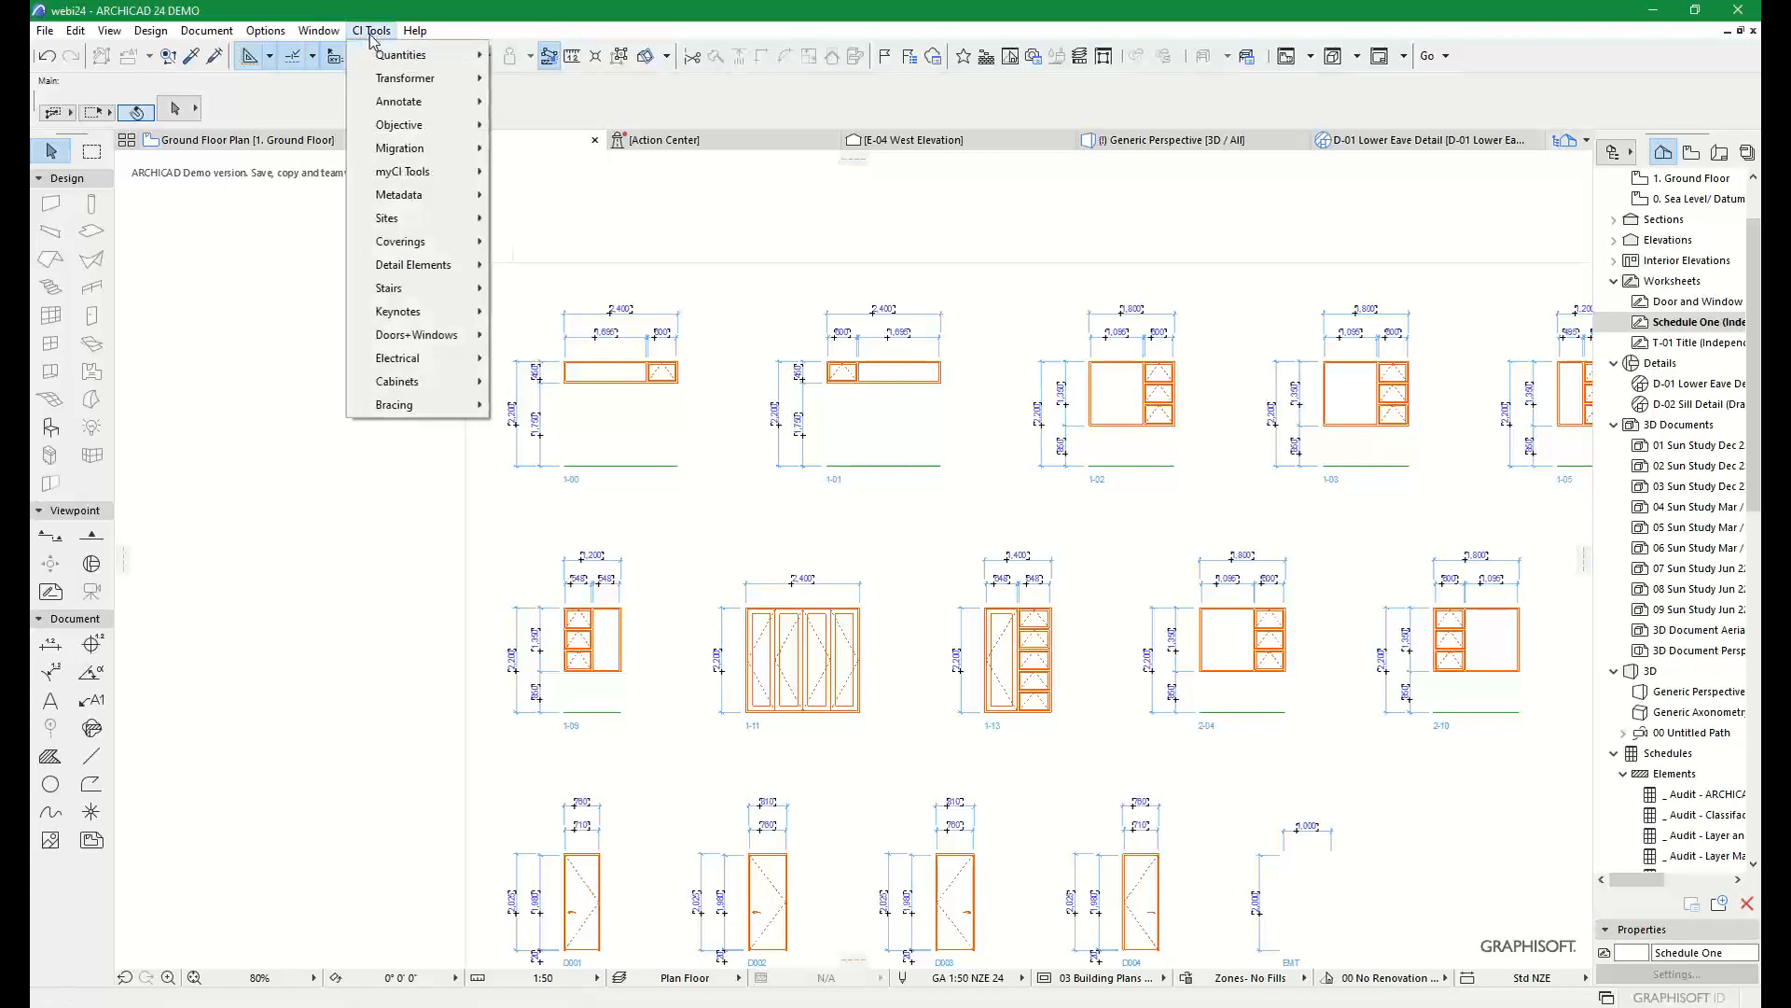
mouse_move(429, 336)
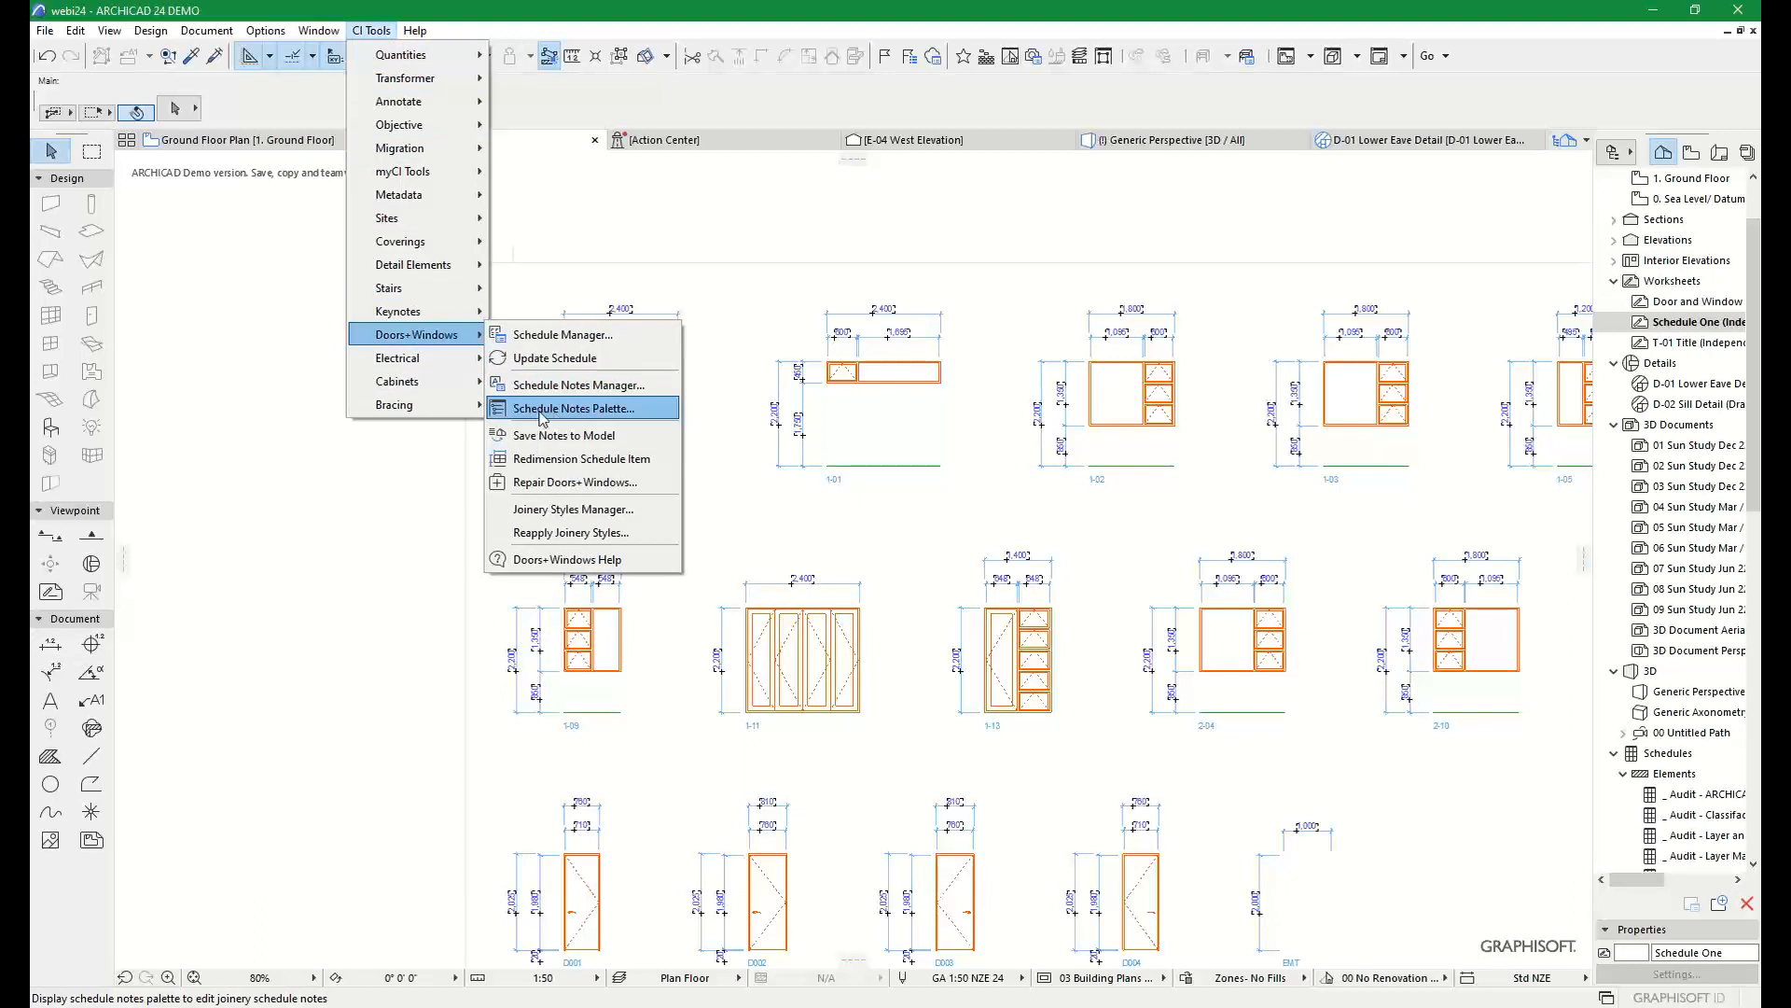
click(546, 410)
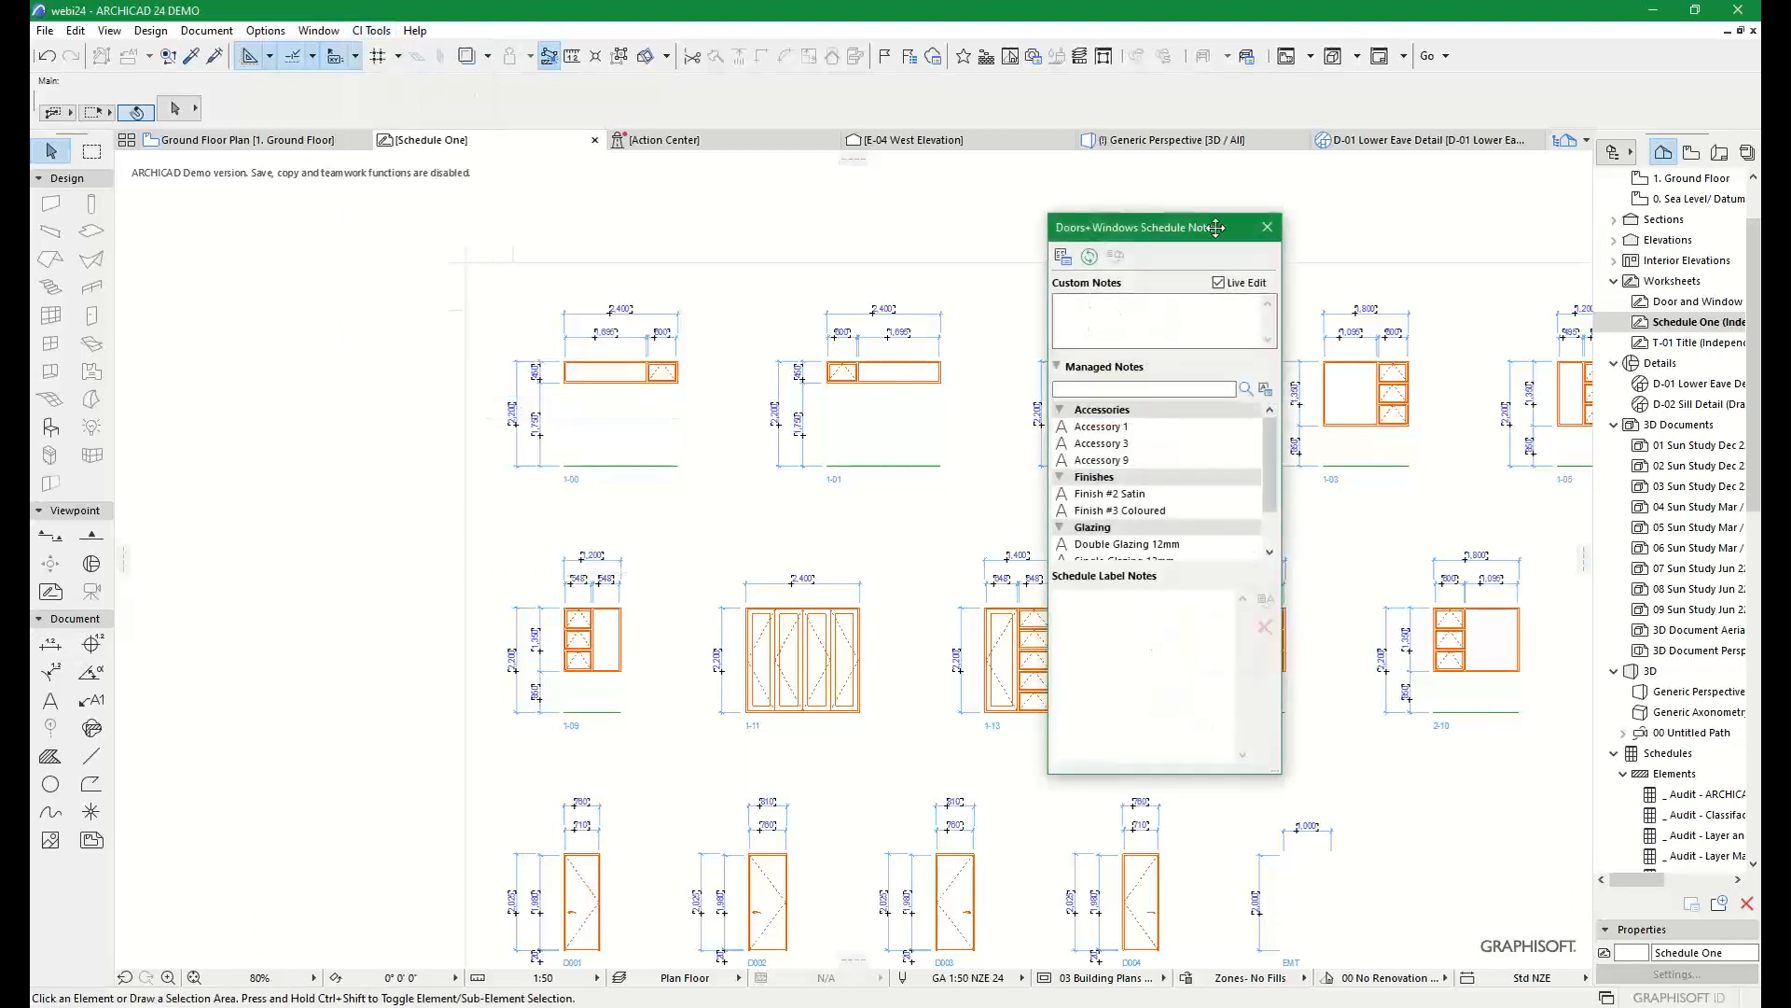
Move the Schedule Notes palette away from the first window elevations and lengthen it to show the whole managed notes list
drag(1211, 232, 1480, 220)
click(1744, 60)
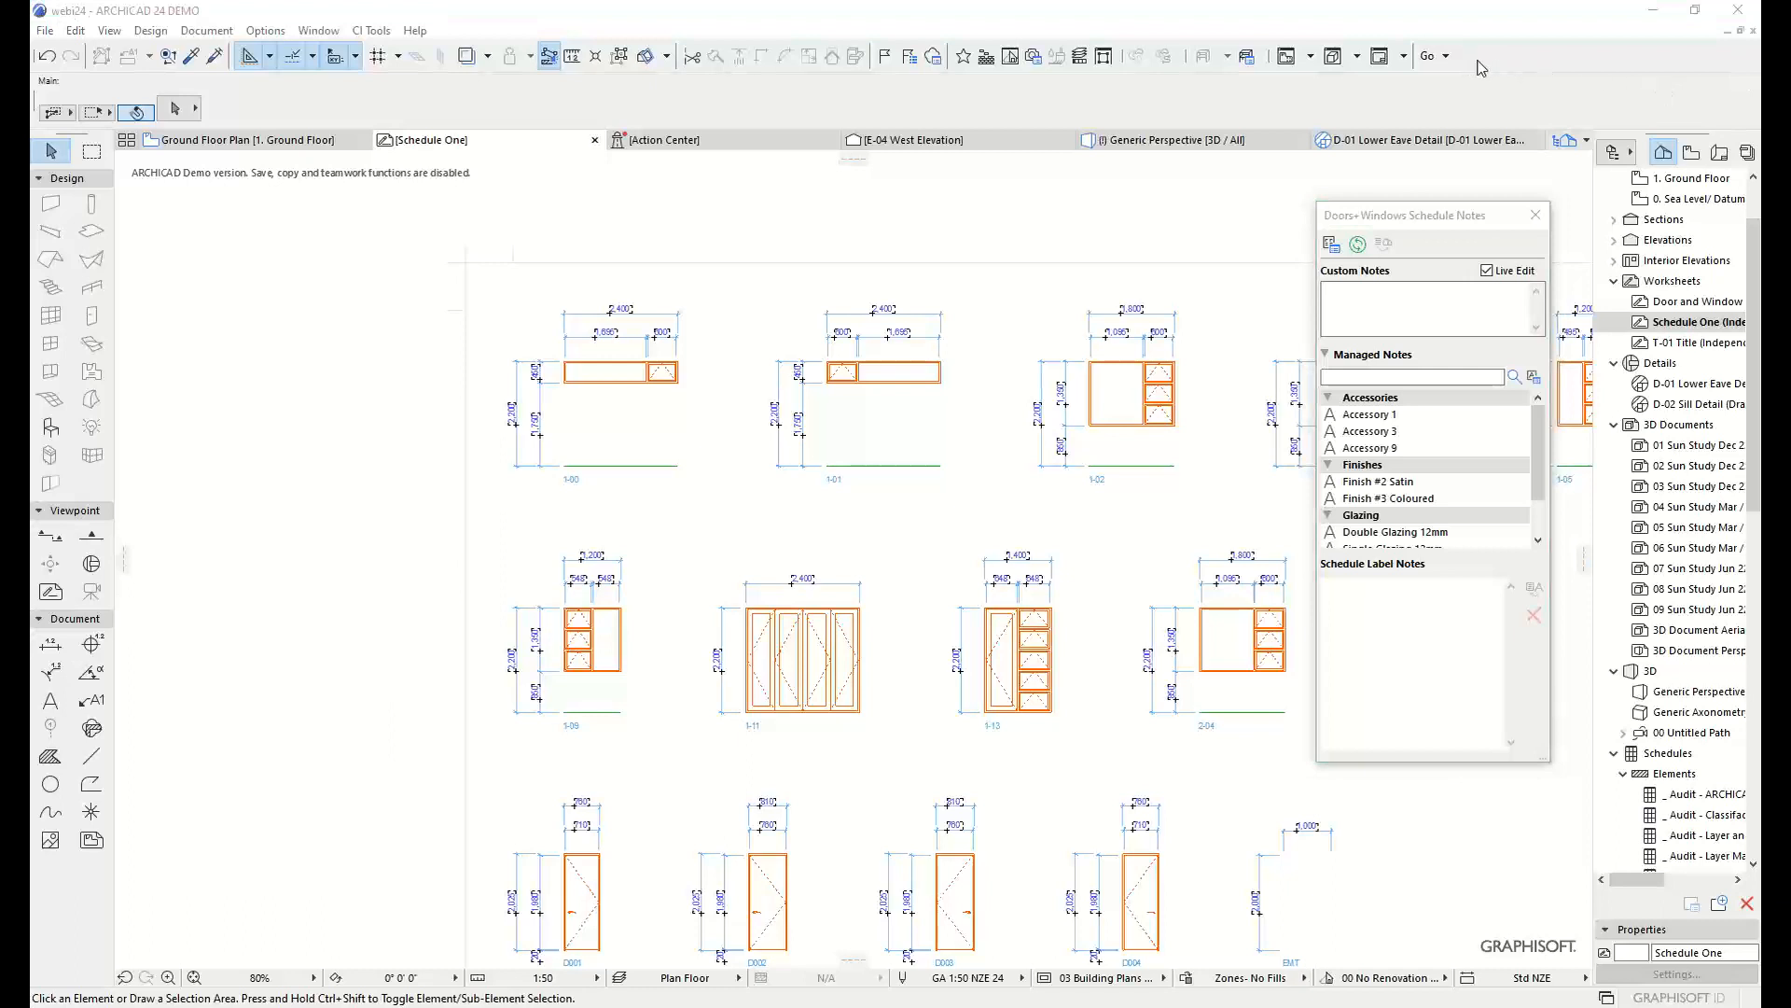
drag(1432, 220, 1435, 192)
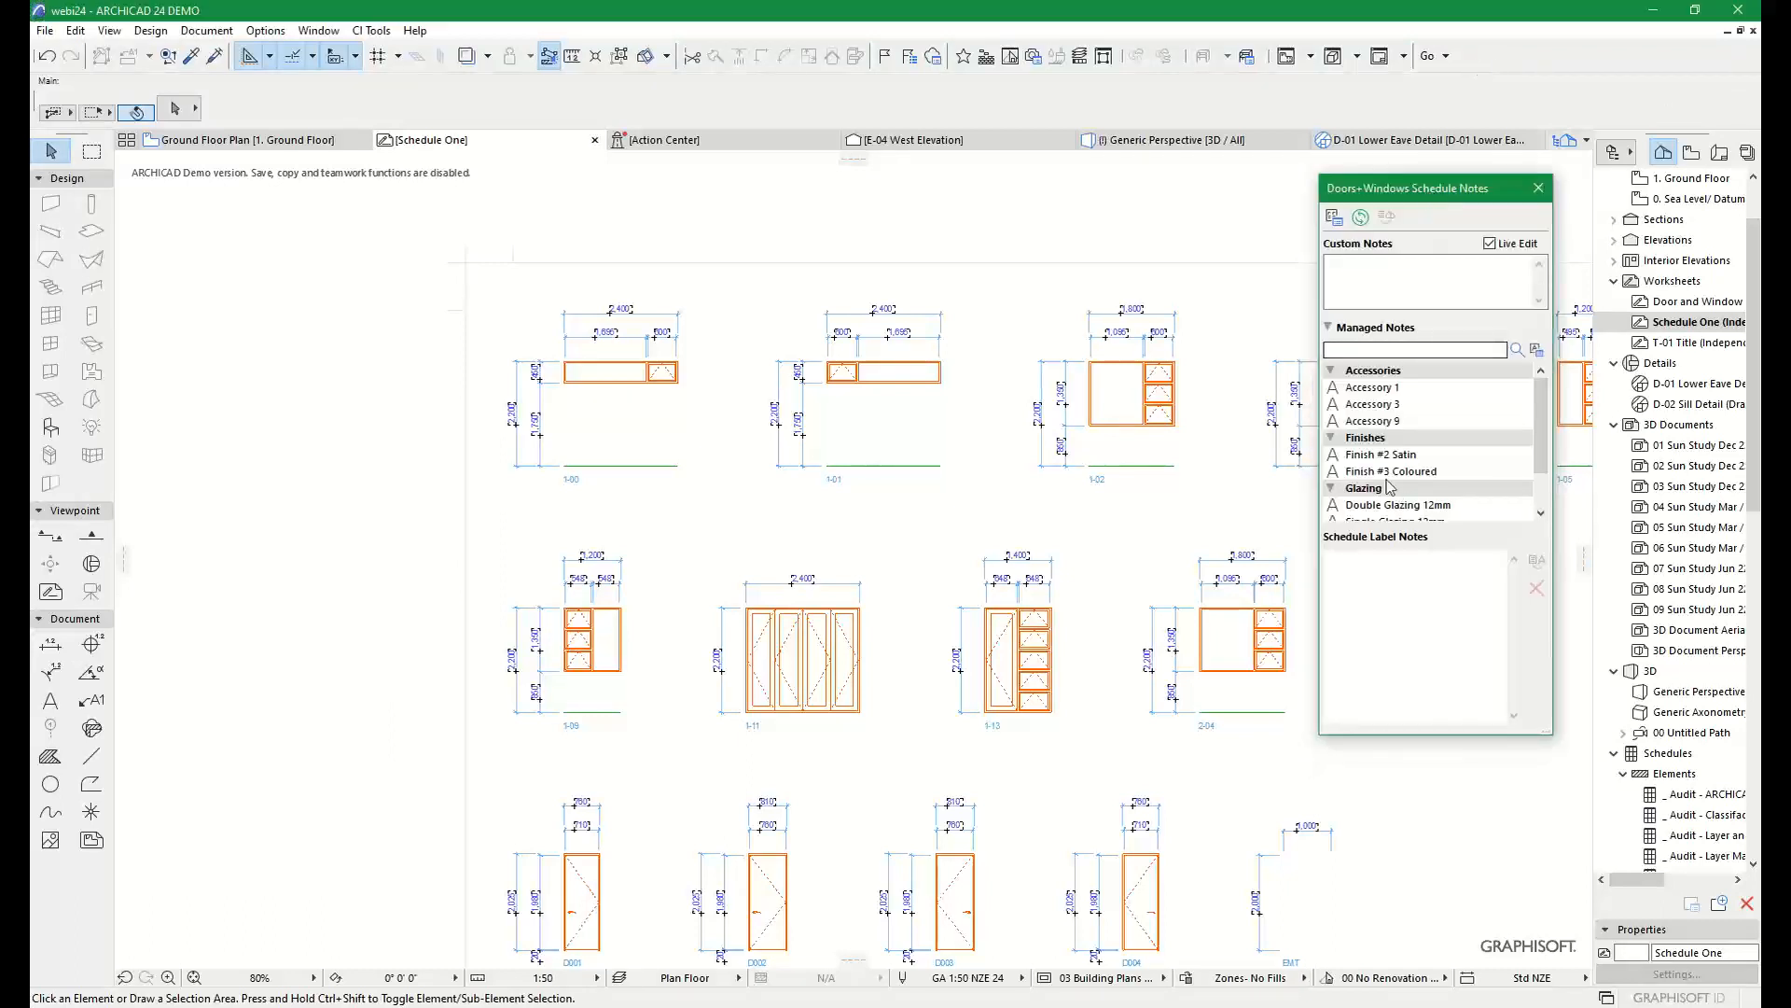
drag(1451, 737, 1451, 847)
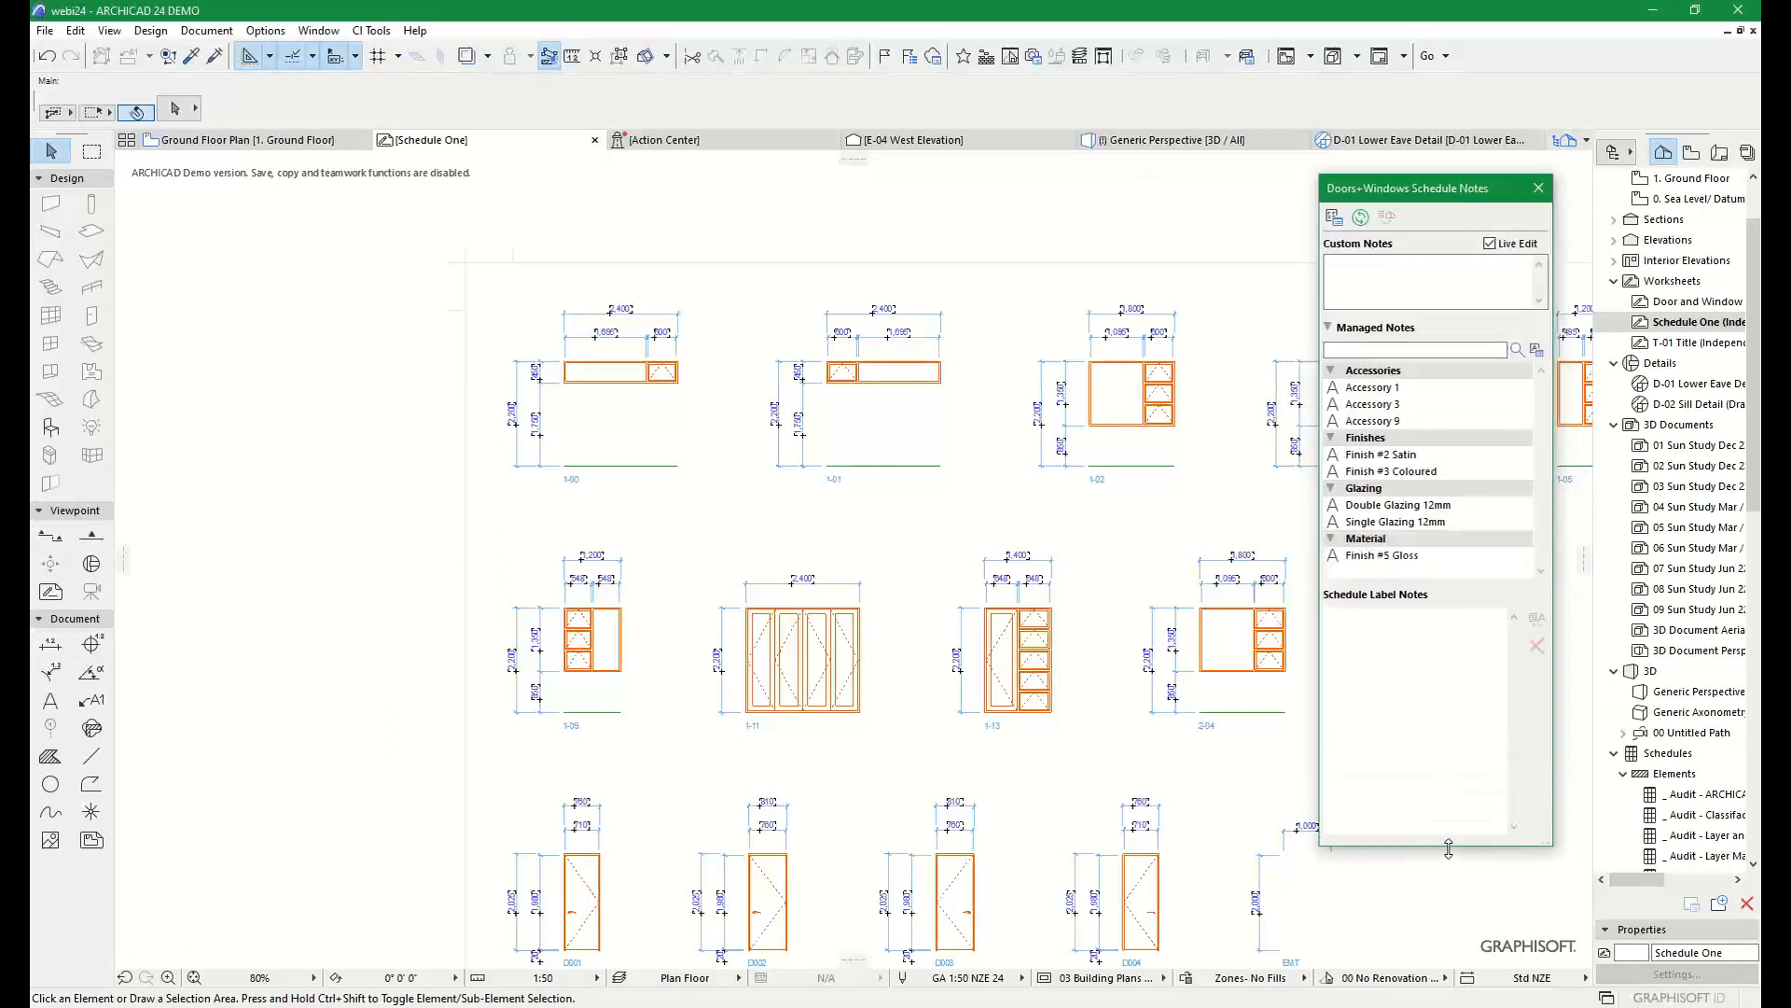
Review the note categories in the Schedule Notes Manager and close it without changes
click(1387, 389)
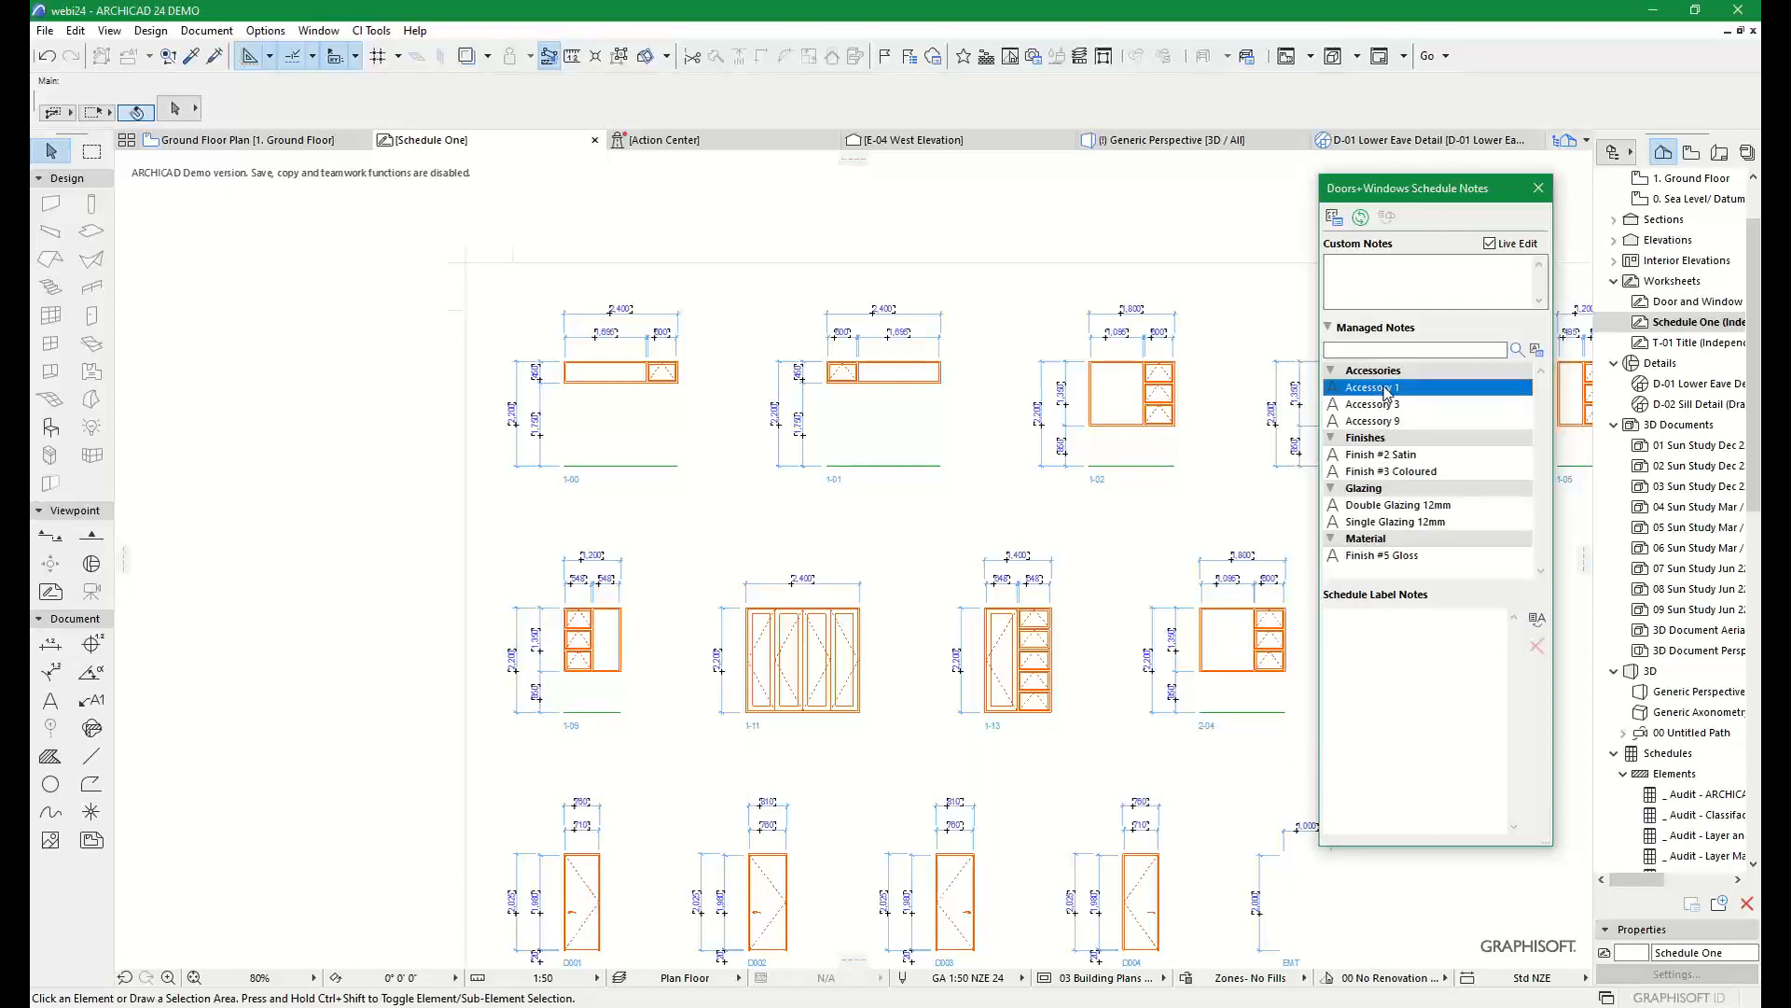
click(1537, 350)
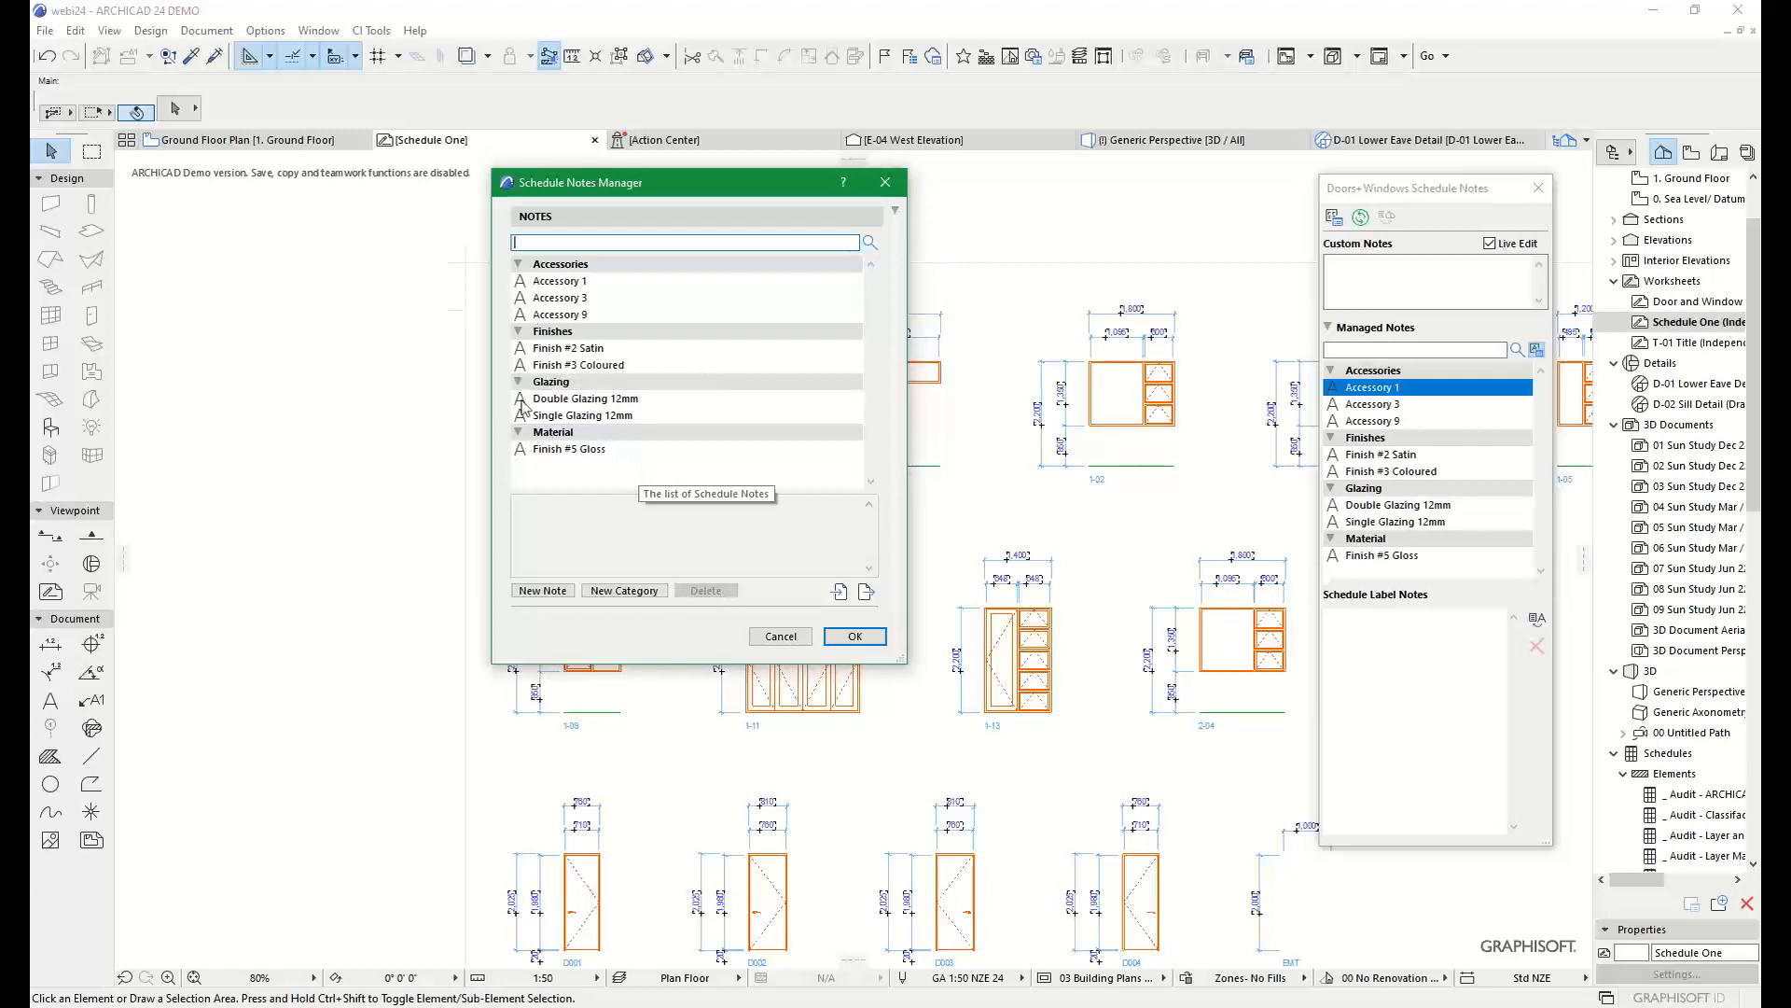
click(781, 635)
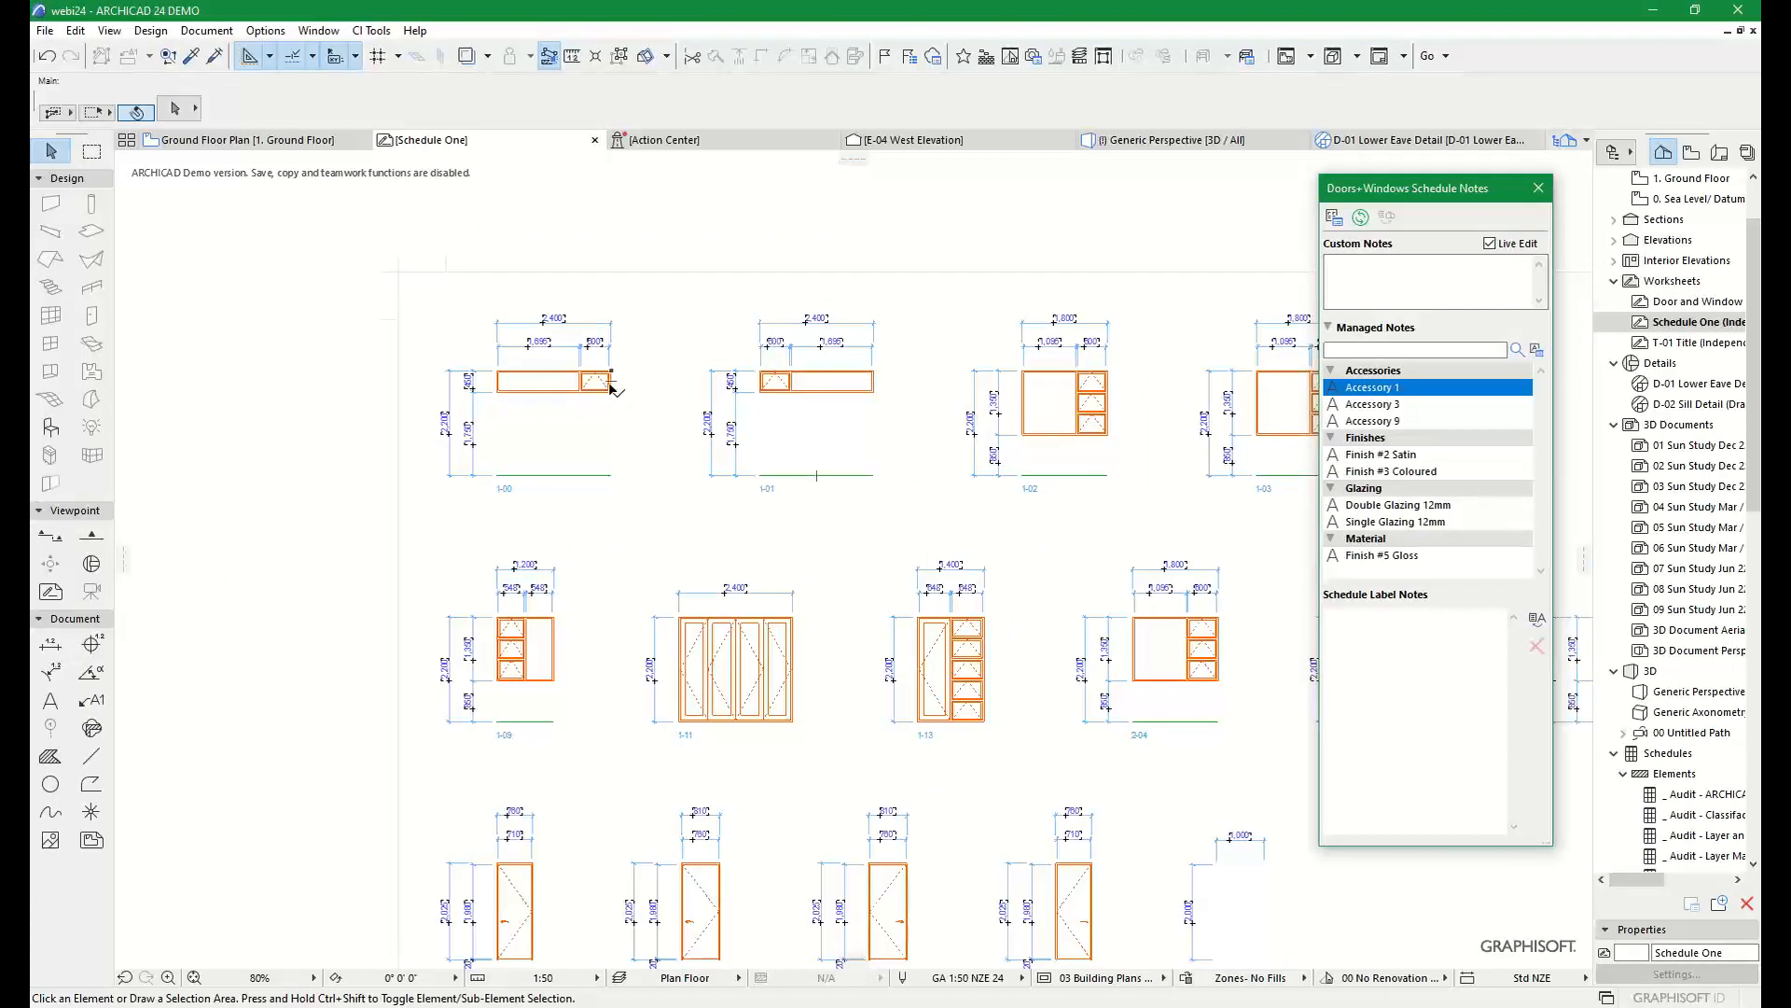
Inspect the CI Tools schedule notes settings and the note selection list of window 1-02 on the ground floor plan, without changing anything
click(269, 140)
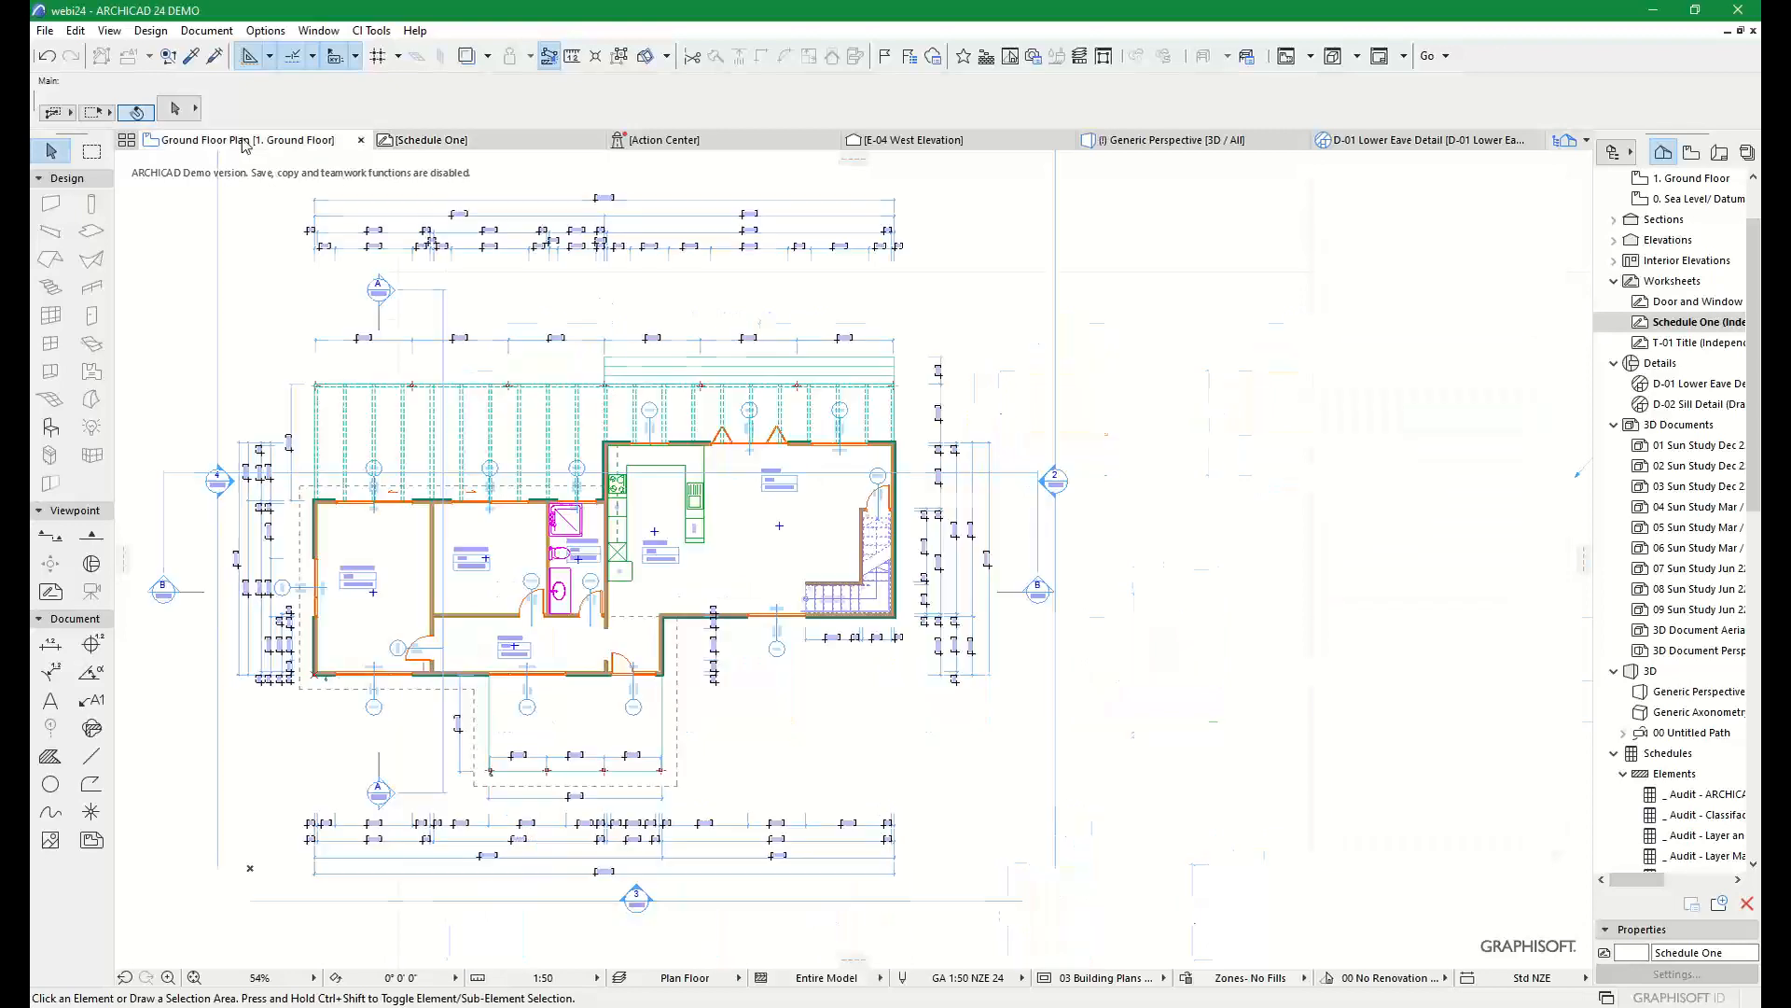
scroll(793, 616, up, 4)
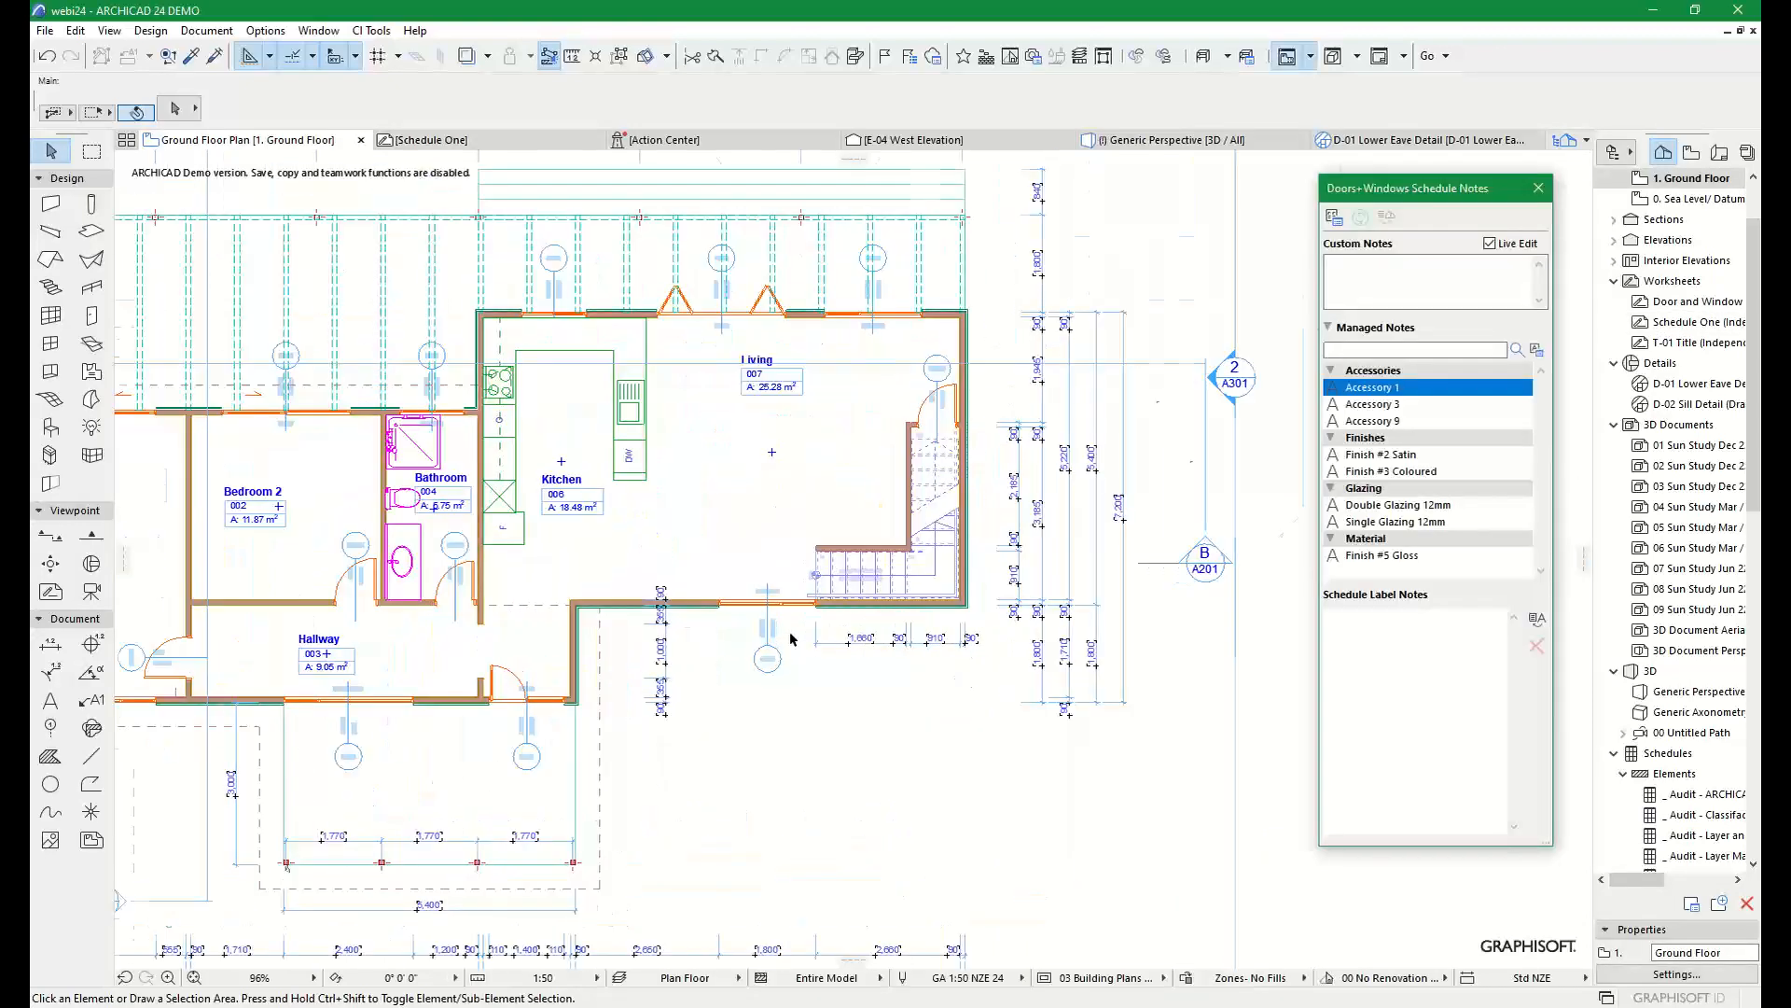
click(819, 593)
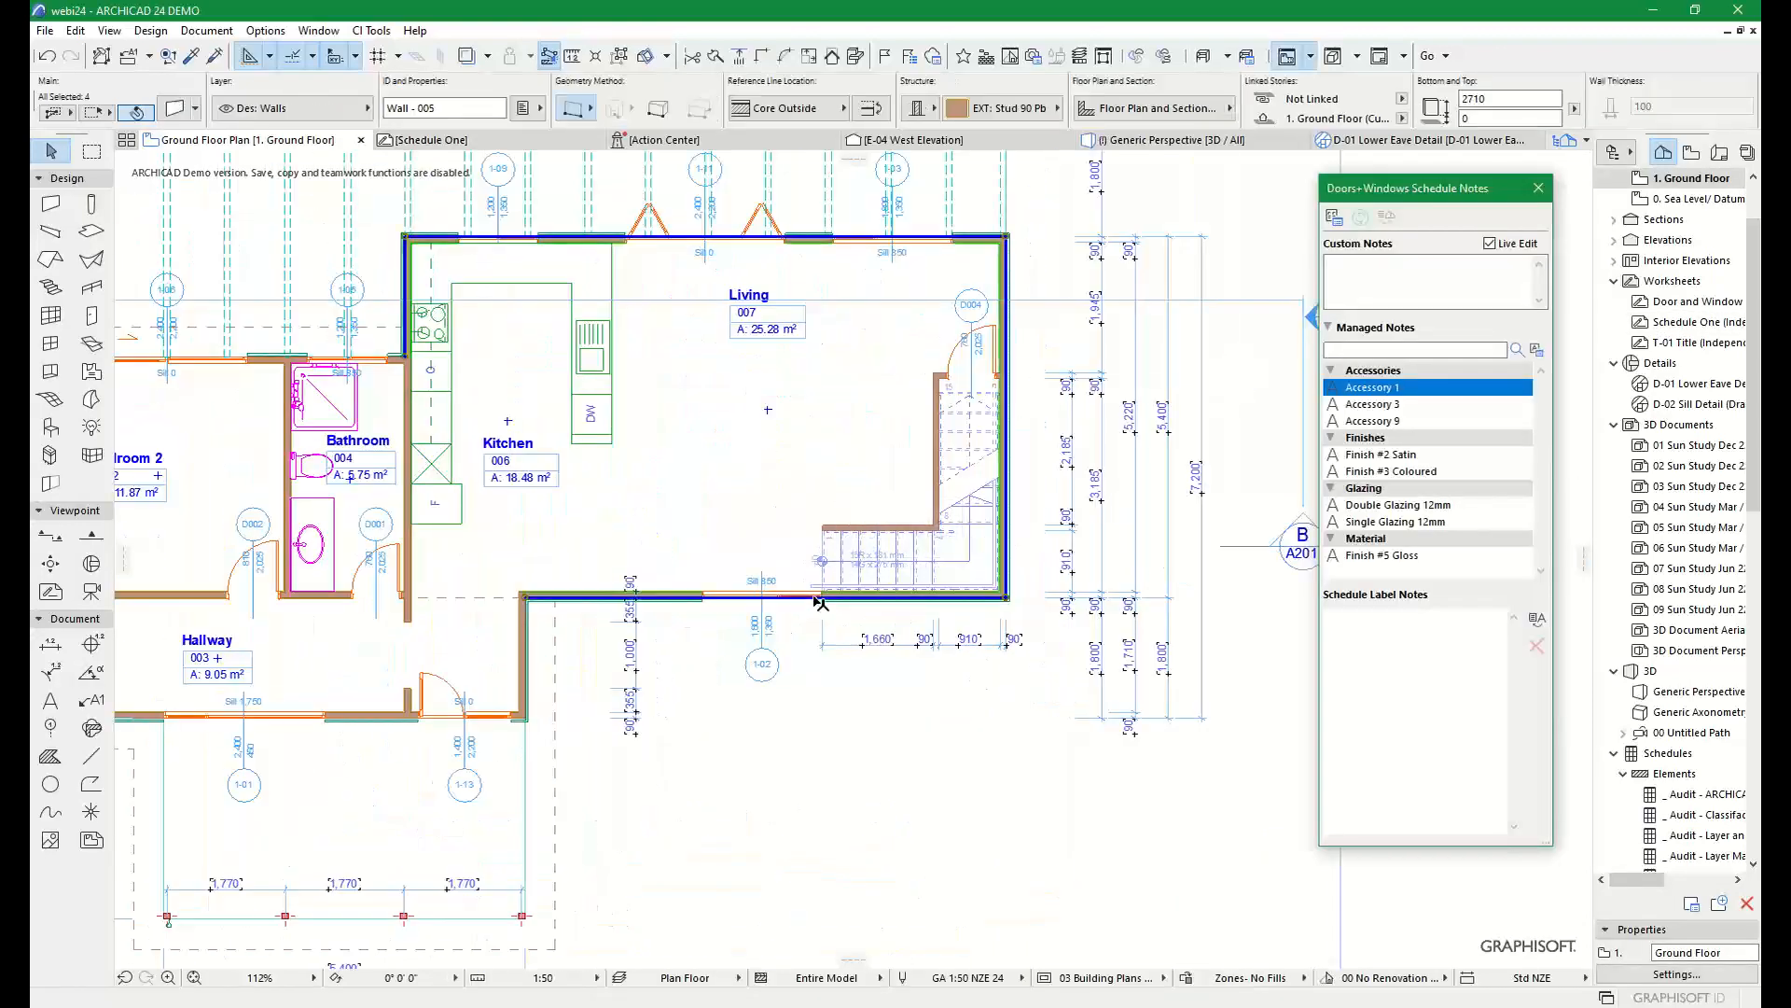
click(704, 596)
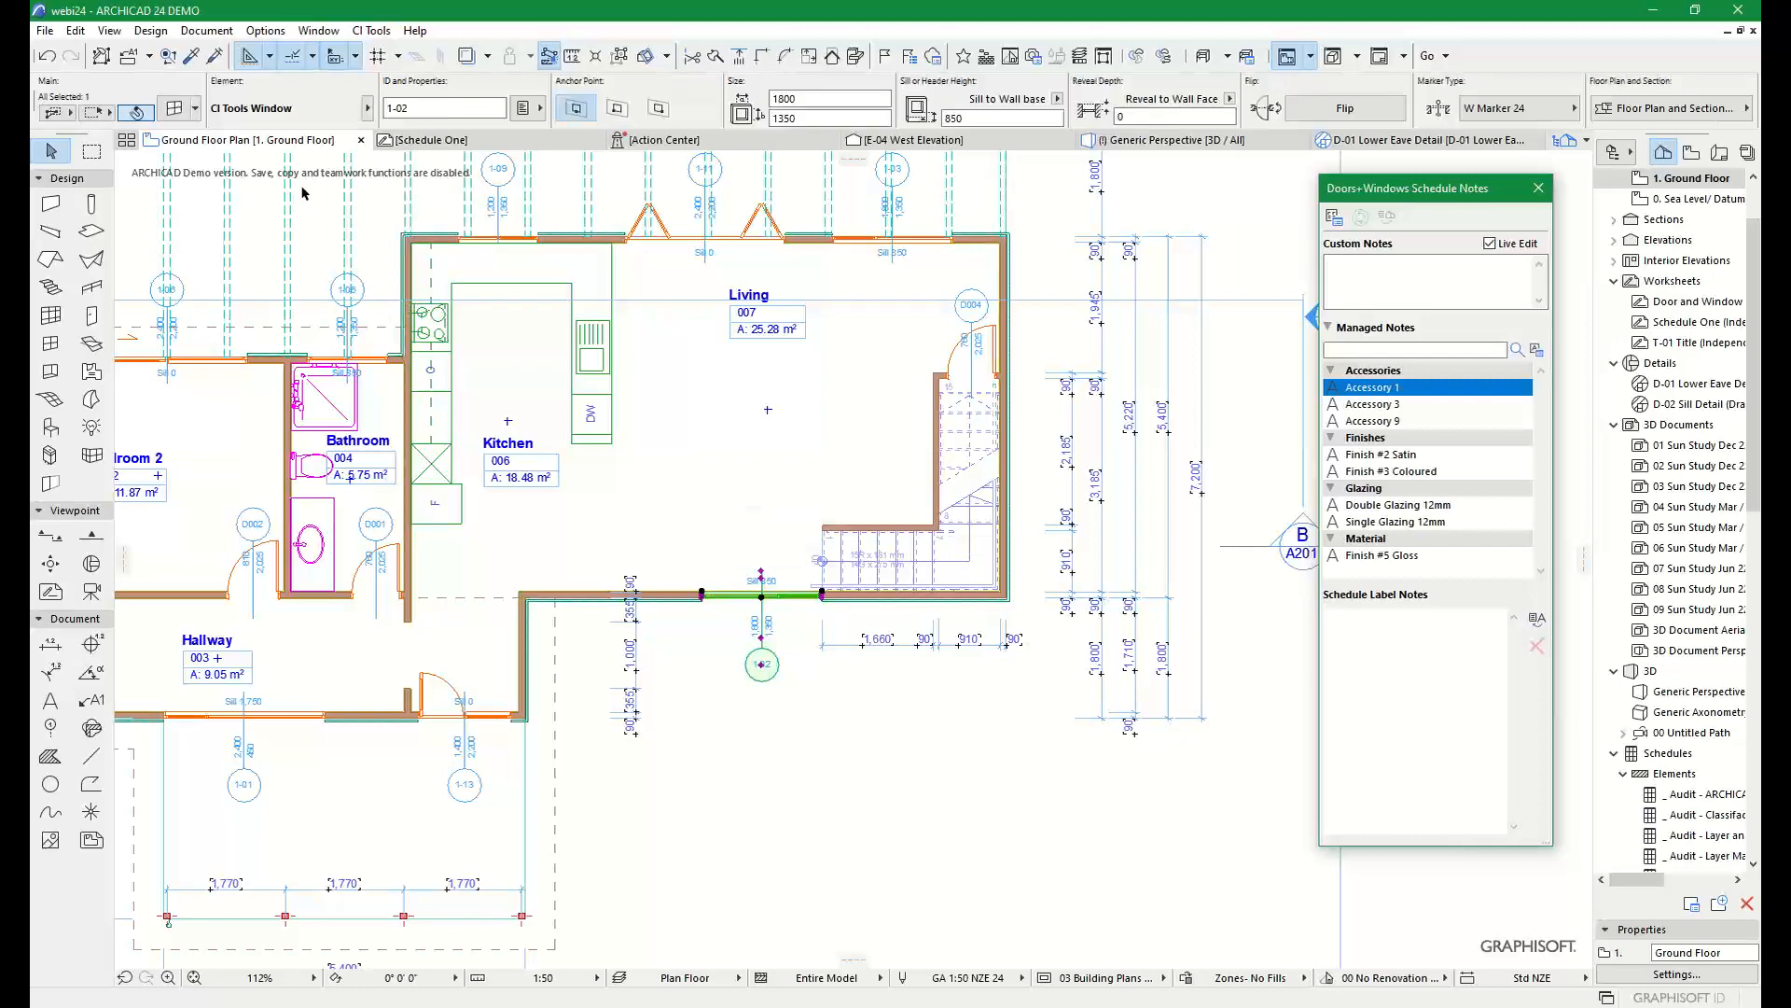
key(ctrl+t)
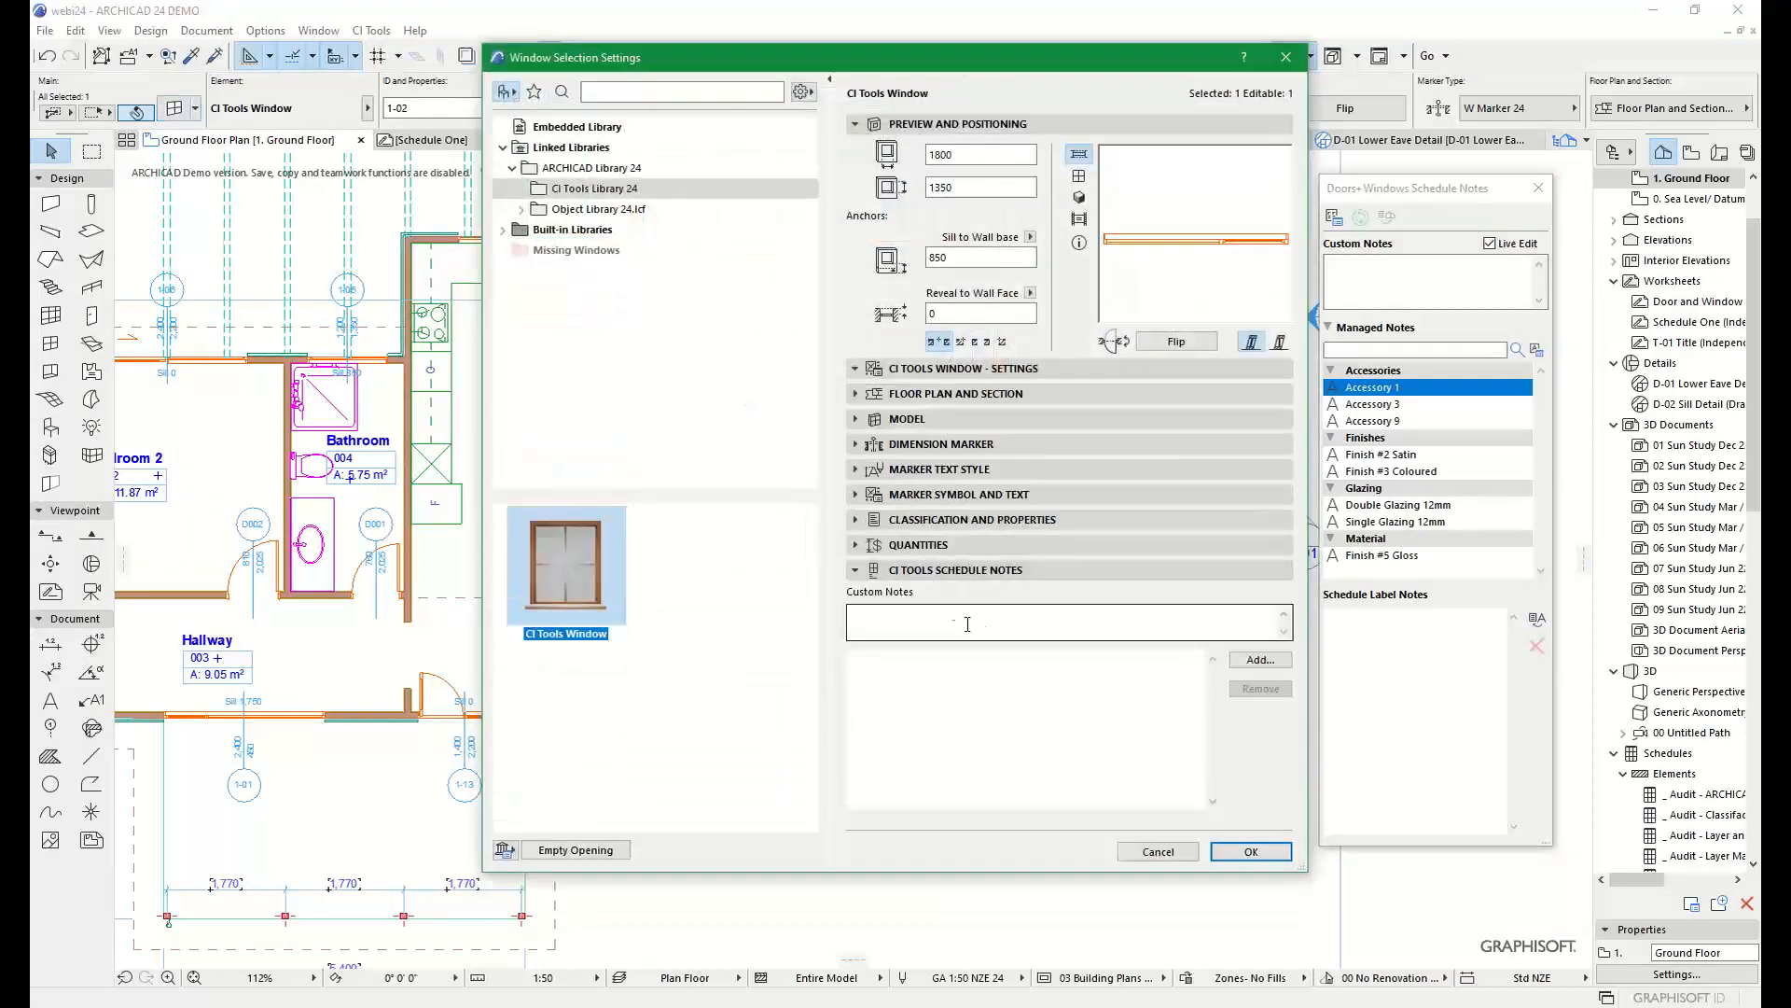
click(1260, 661)
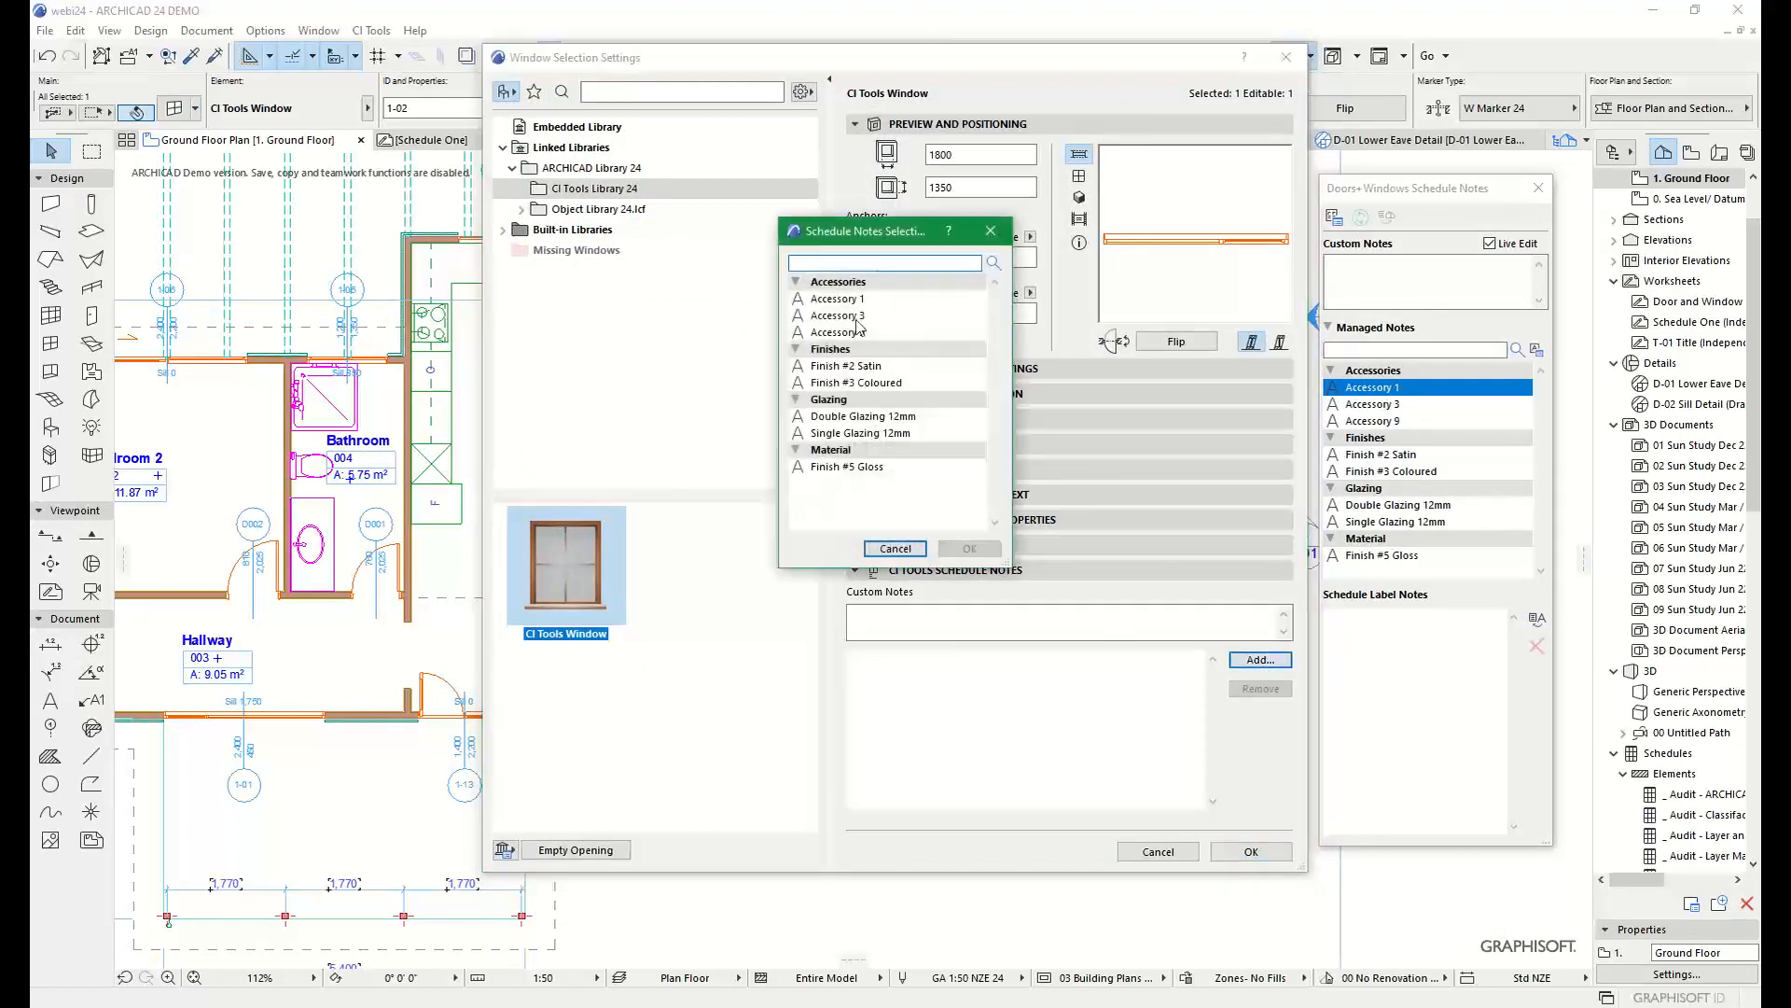
click(895, 548)
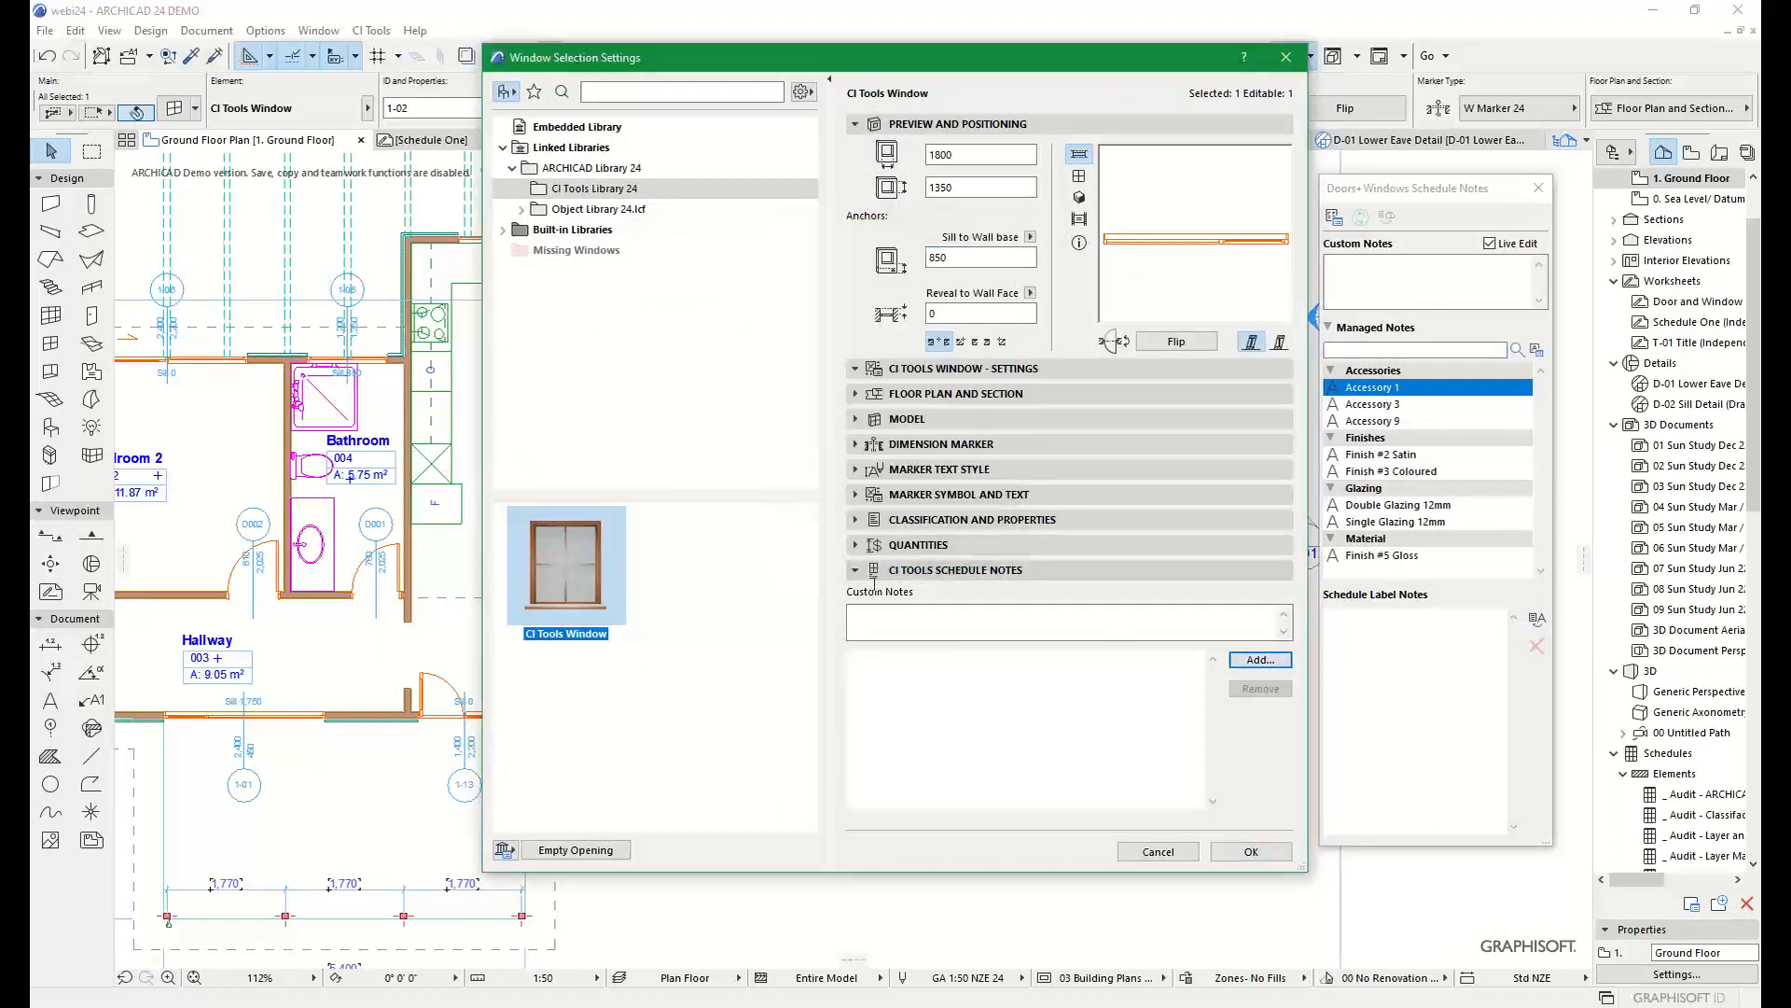
click(1159, 851)
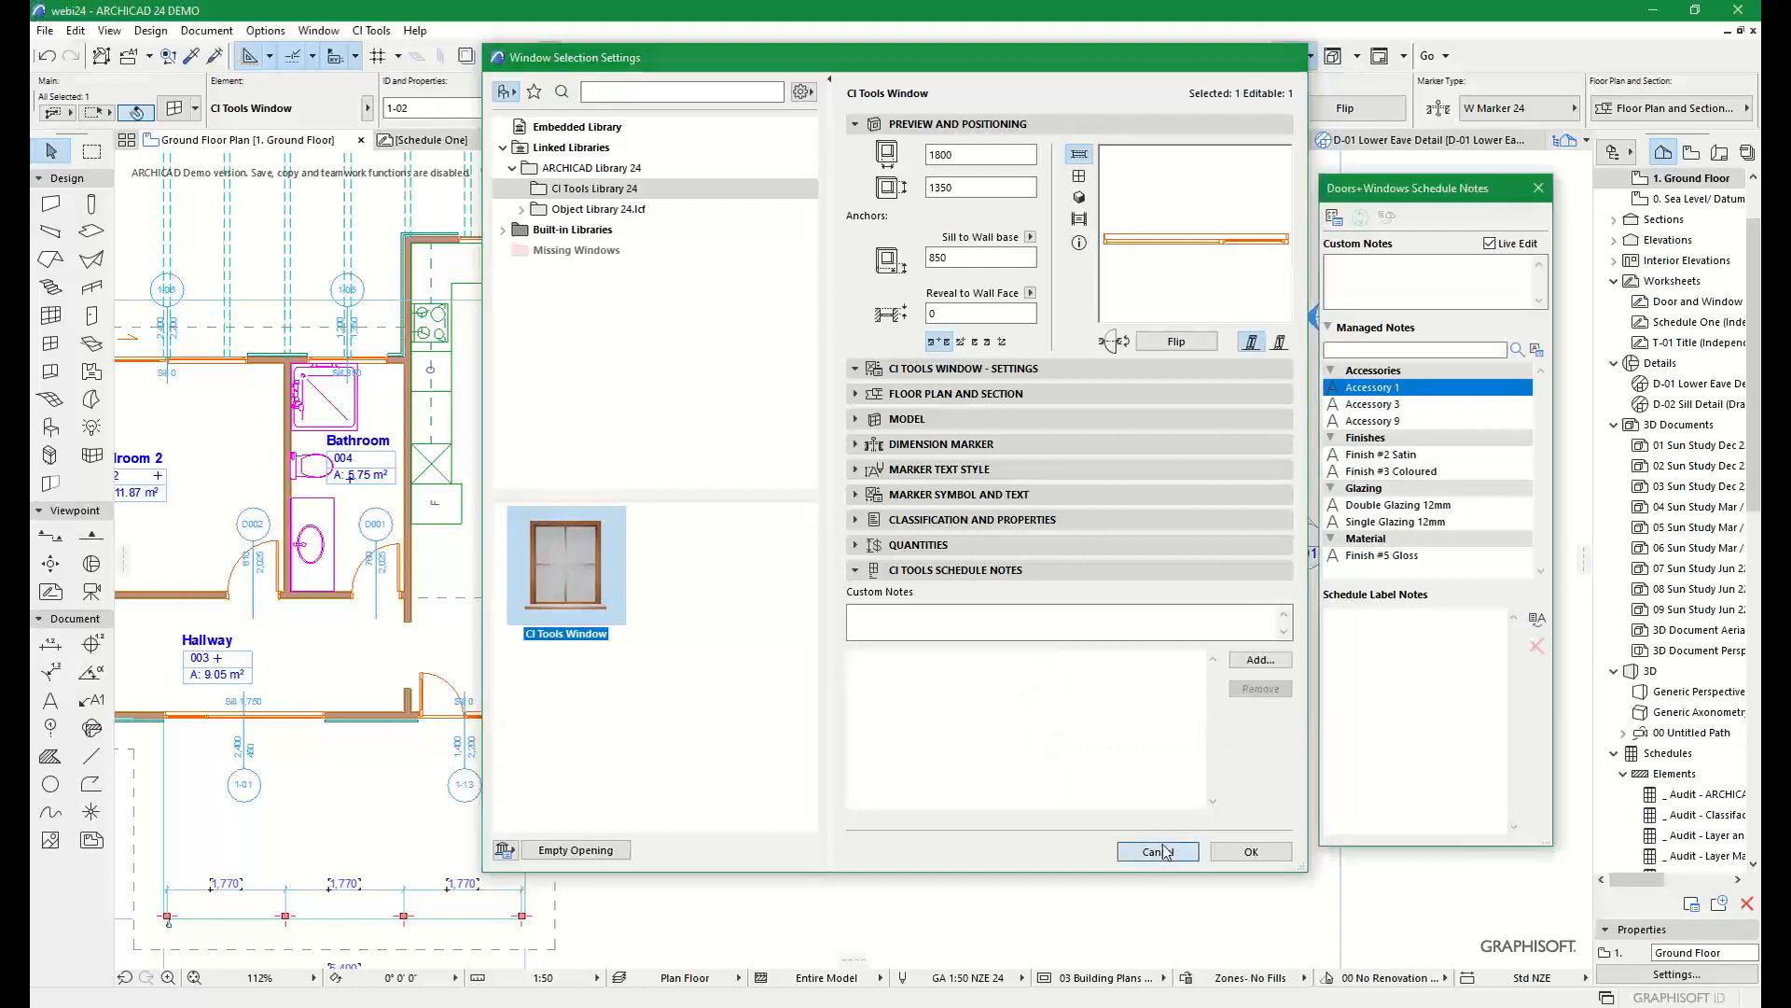
Return to the Schedule One worksheet and view the palette's manual editing options by switching Live Edit off and on again
click(458, 142)
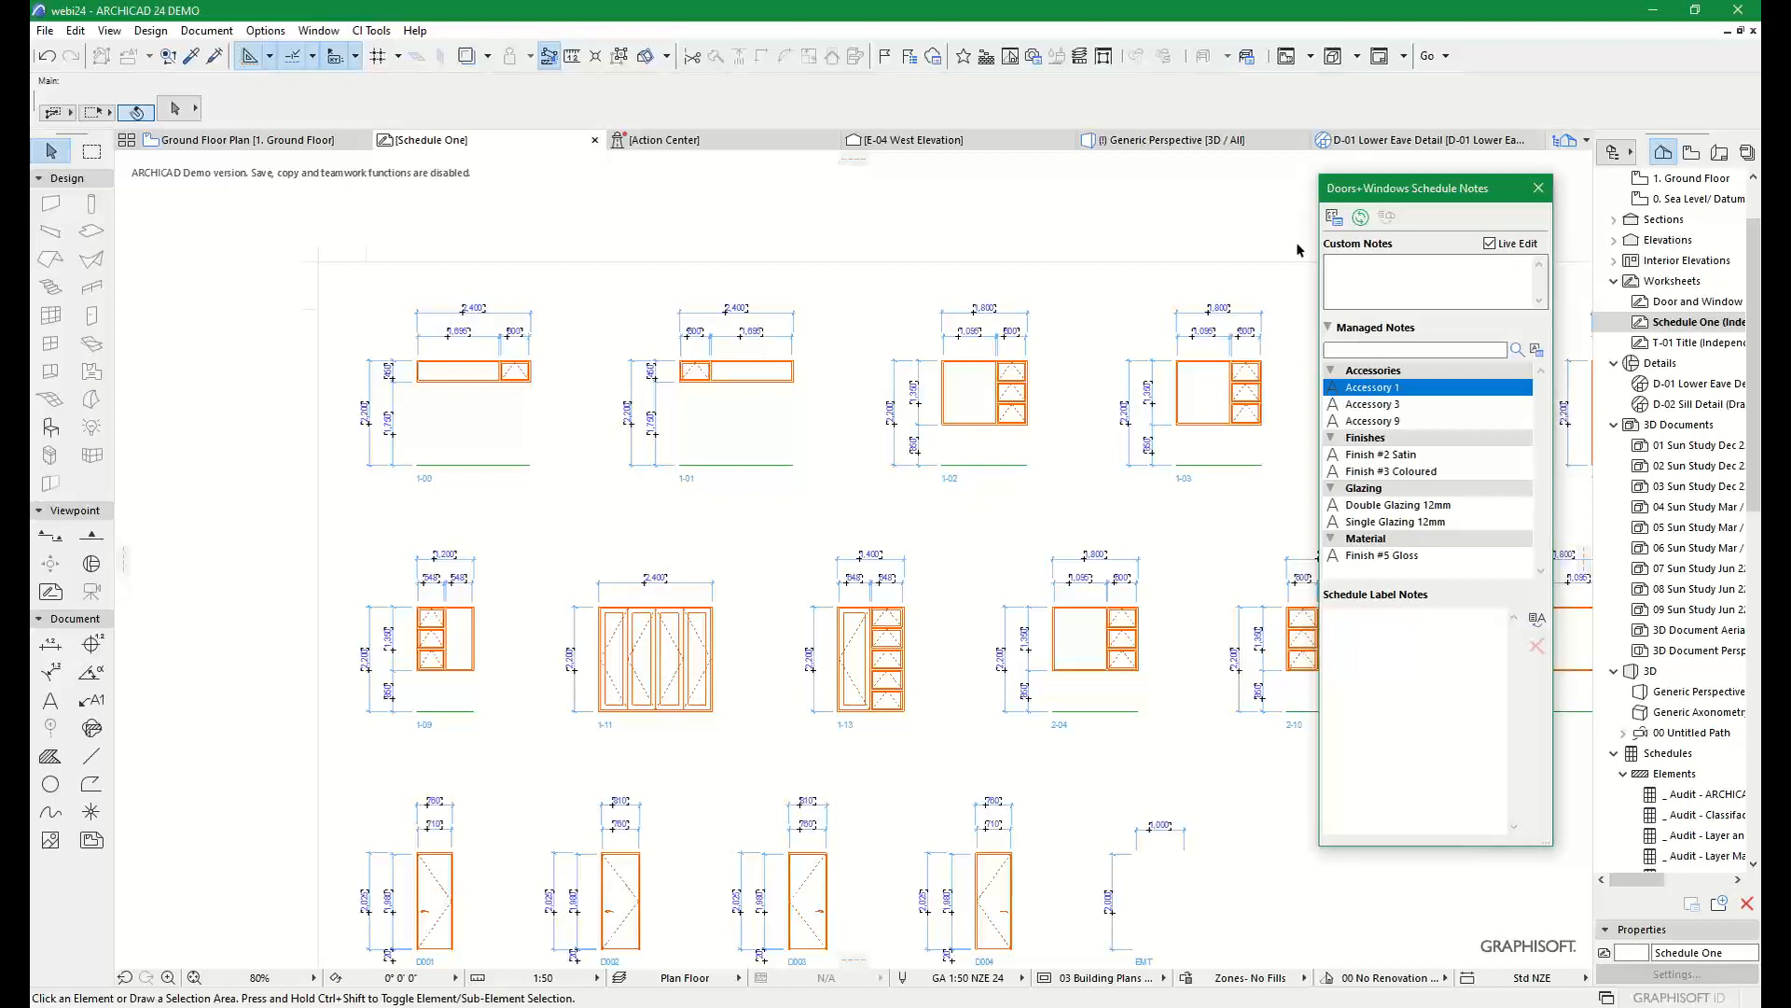
click(1489, 244)
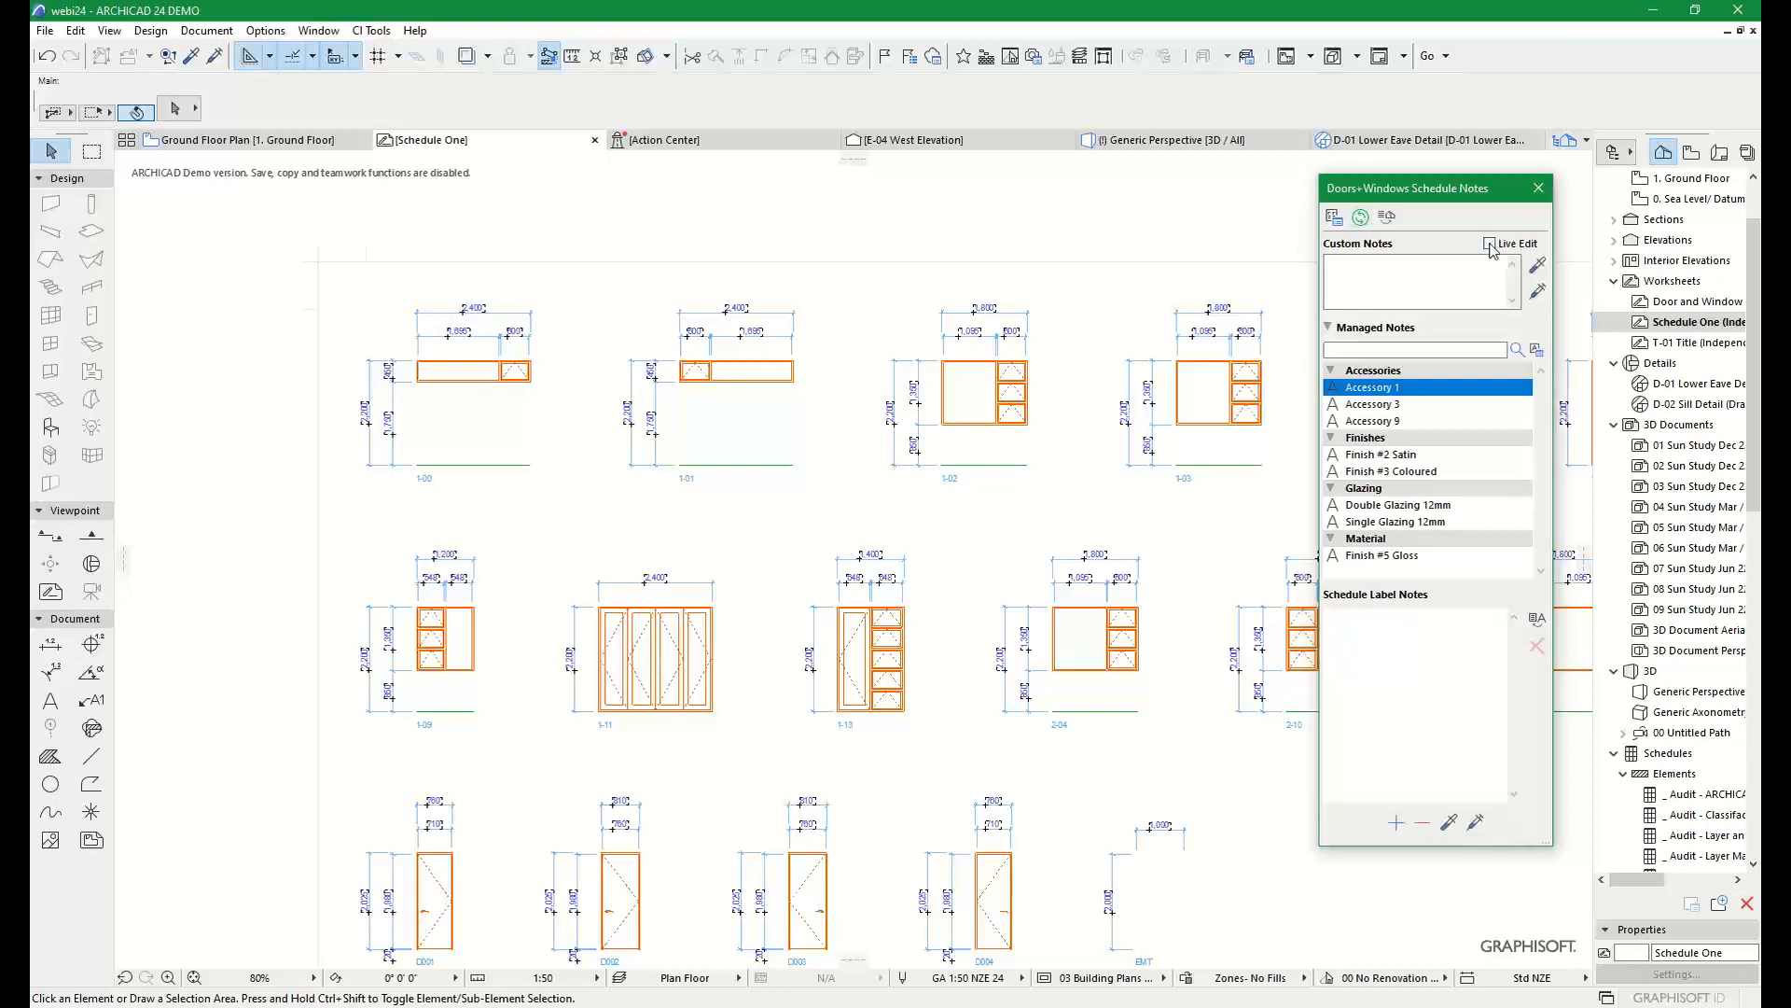
click(1489, 244)
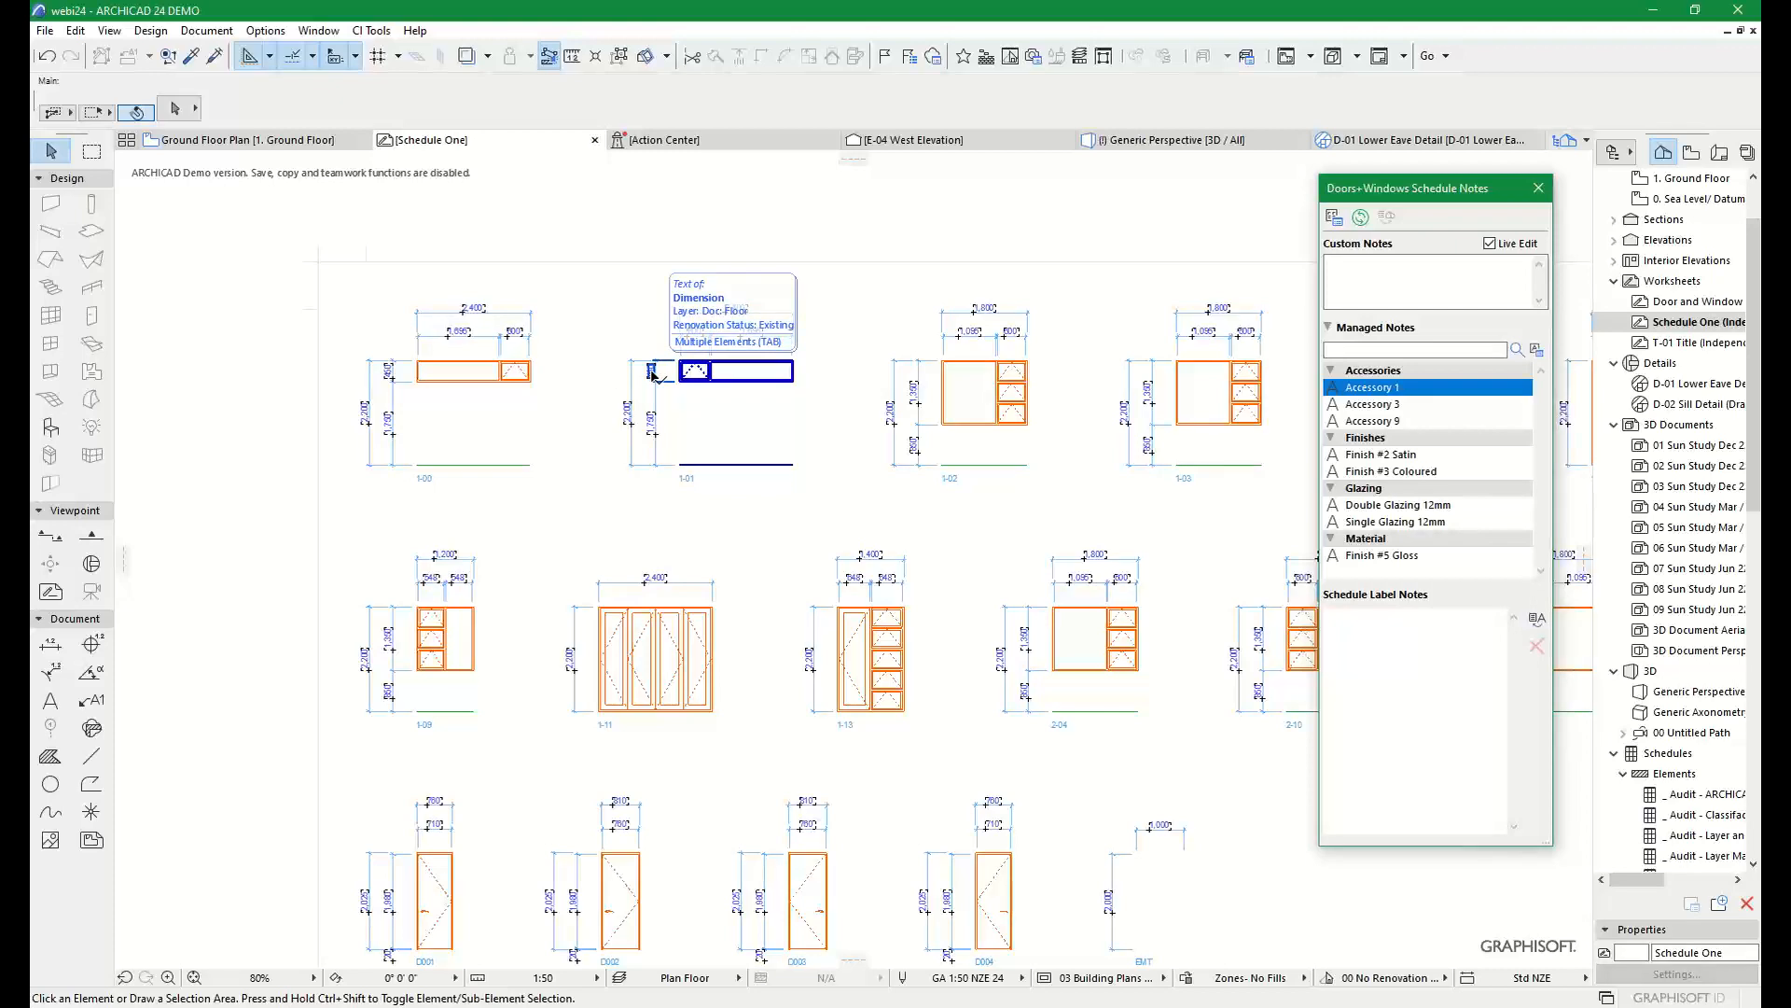
Add the managed notes Accessory 3 and Double Glazing 12mm to schedule window 1-01
click(790, 384)
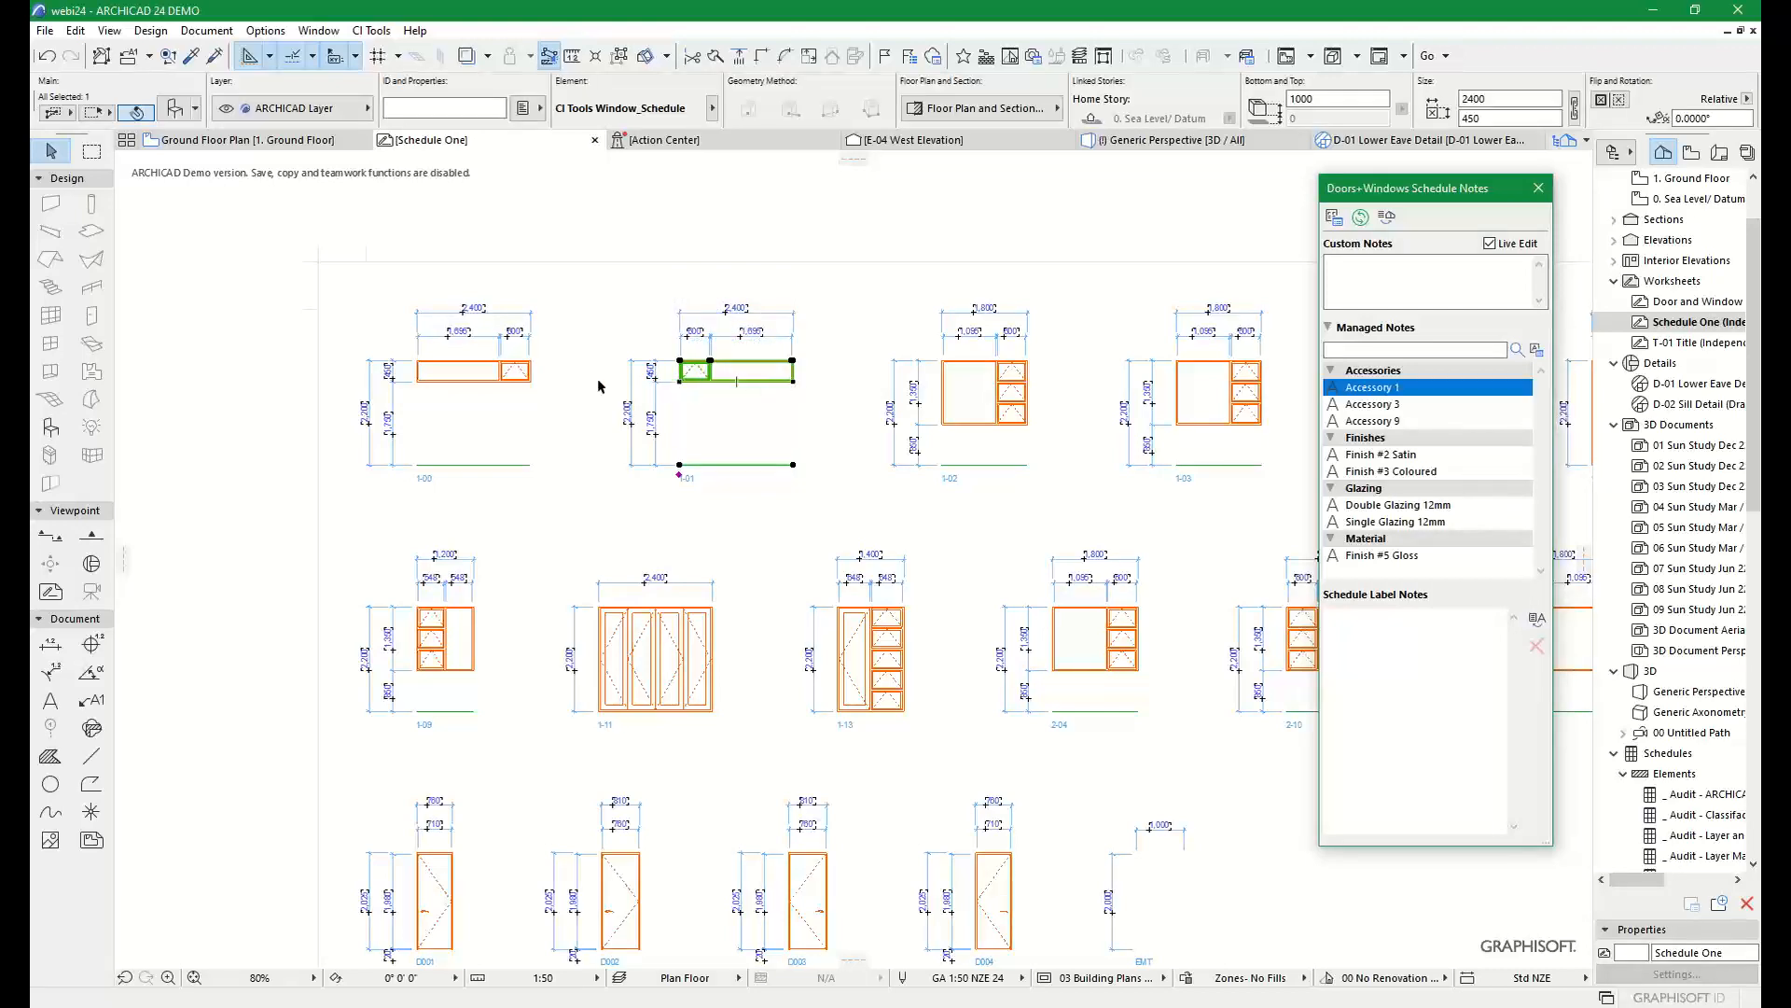
scroll(572, 377, up, 3)
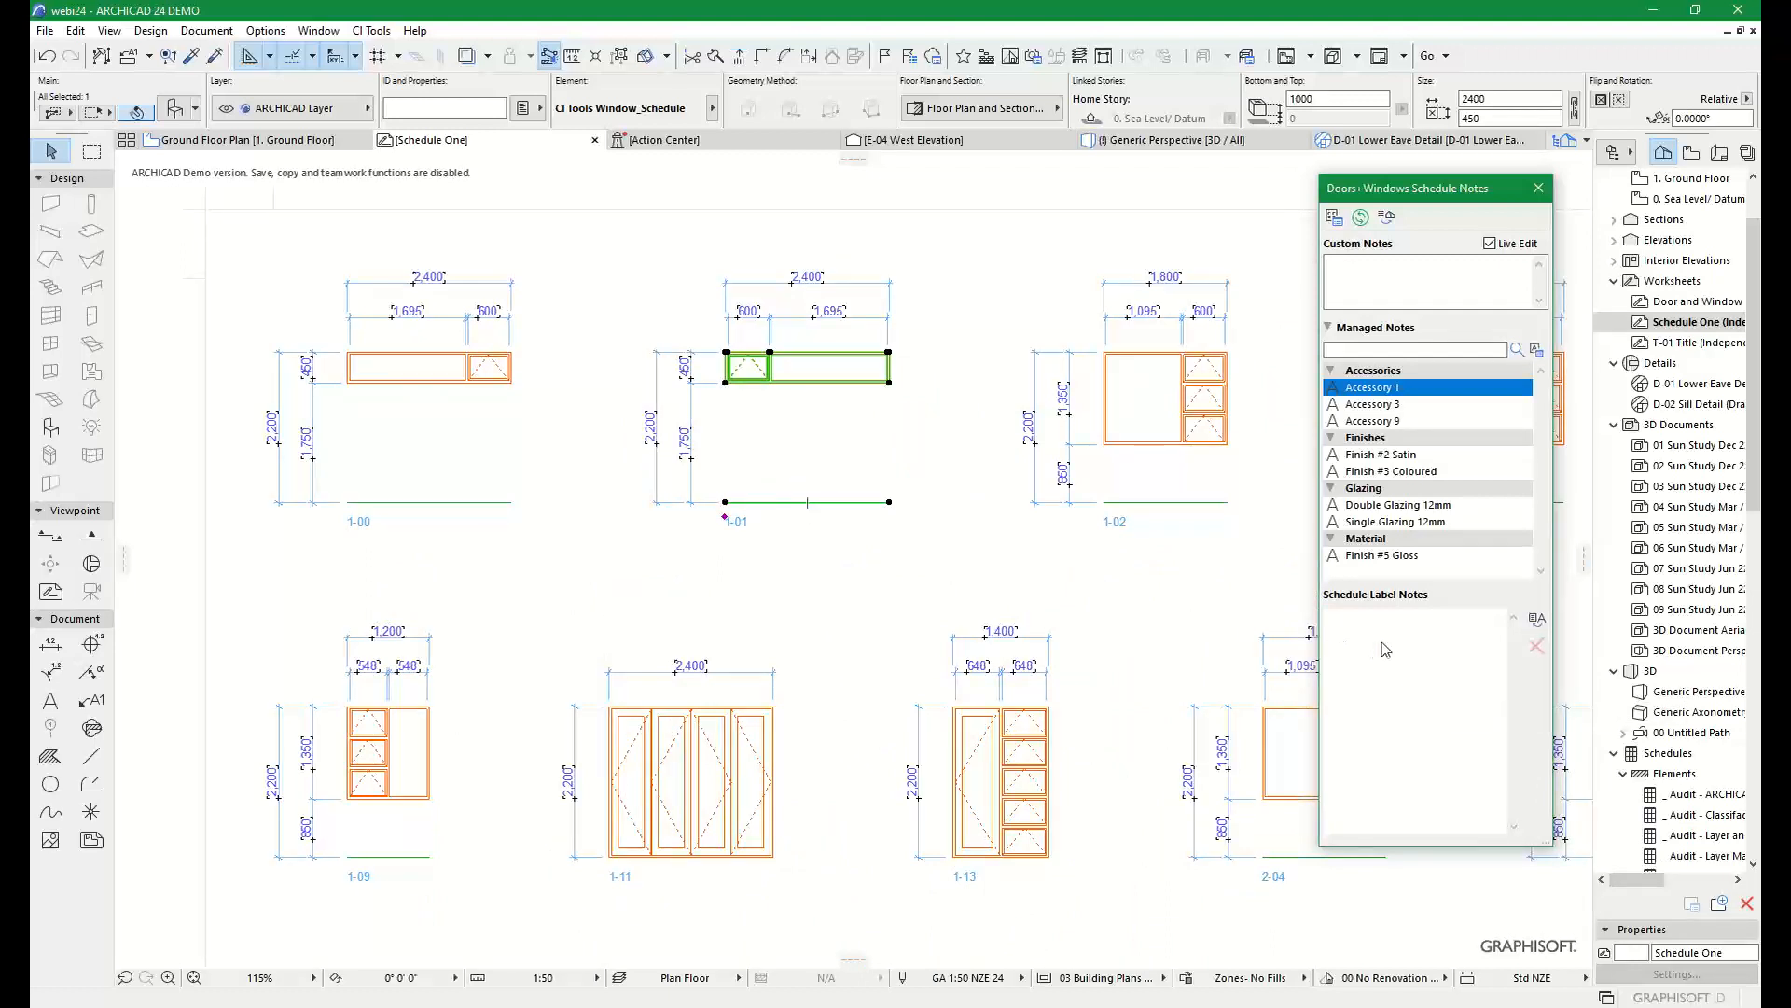
double_click(1373, 404)
double_click(1399, 505)
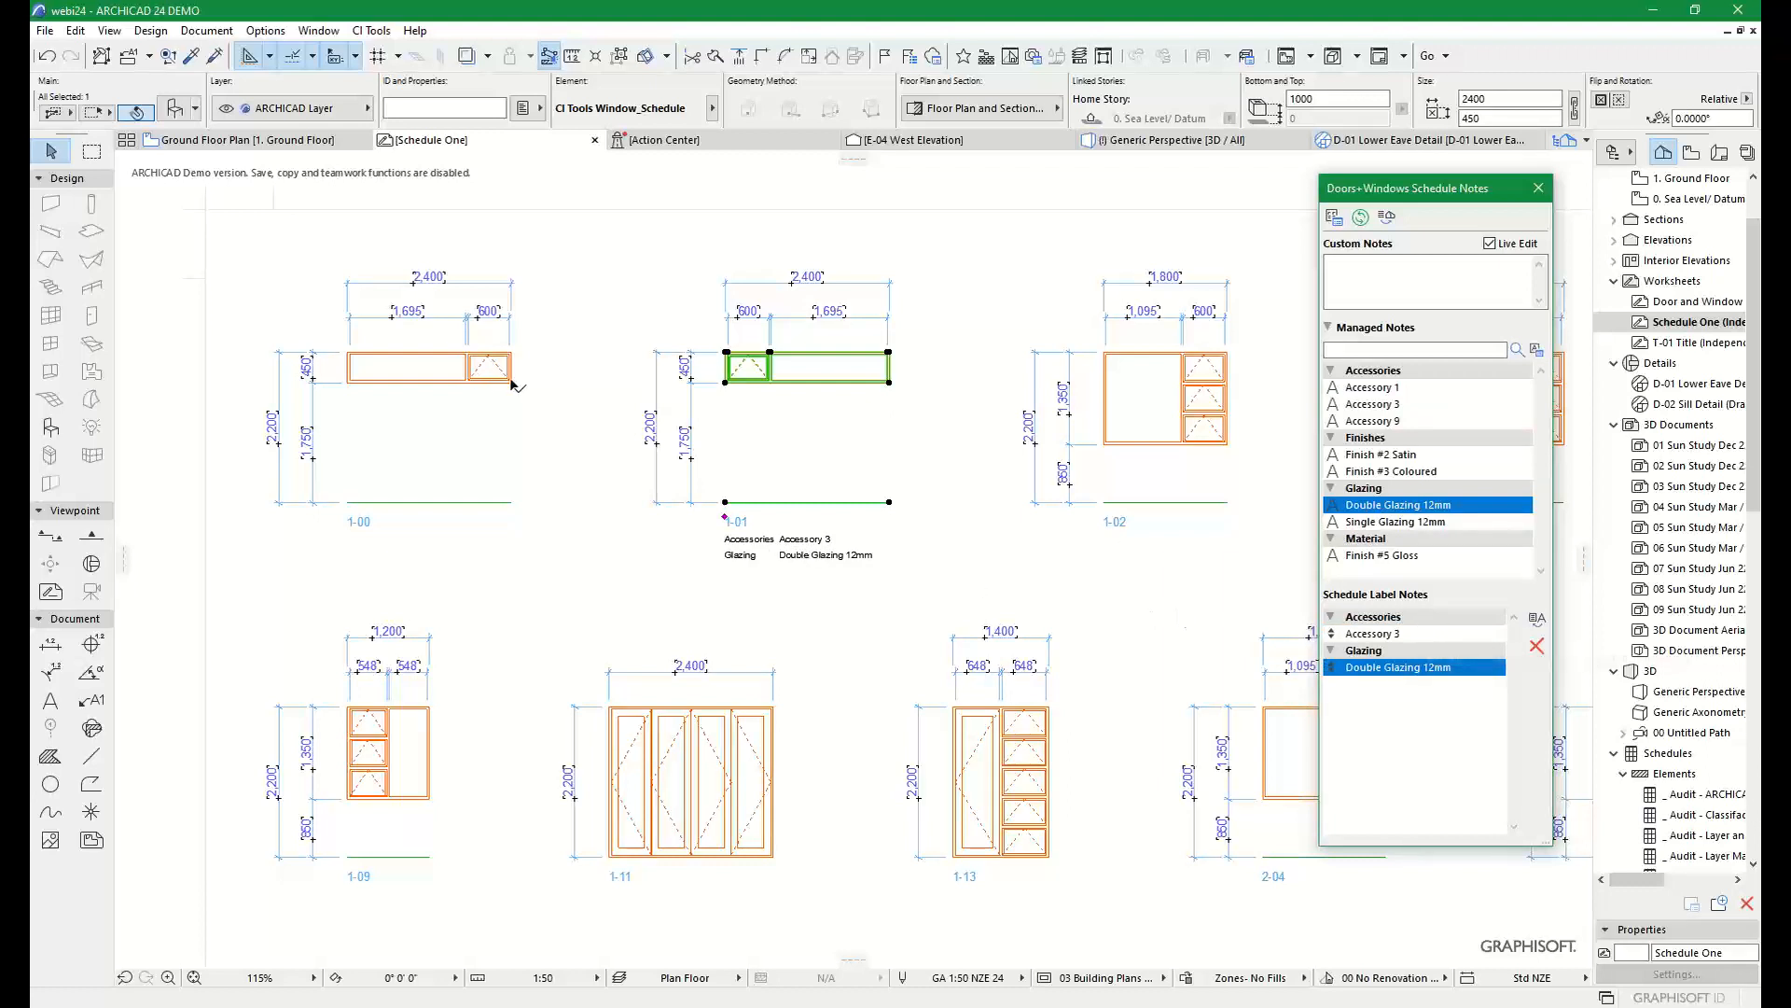
Add the managed notes Single Glazing 12mm and Finish #5 Gloss to schedule window 1-00, and deselect it
click(463, 366)
double_click(1378, 521)
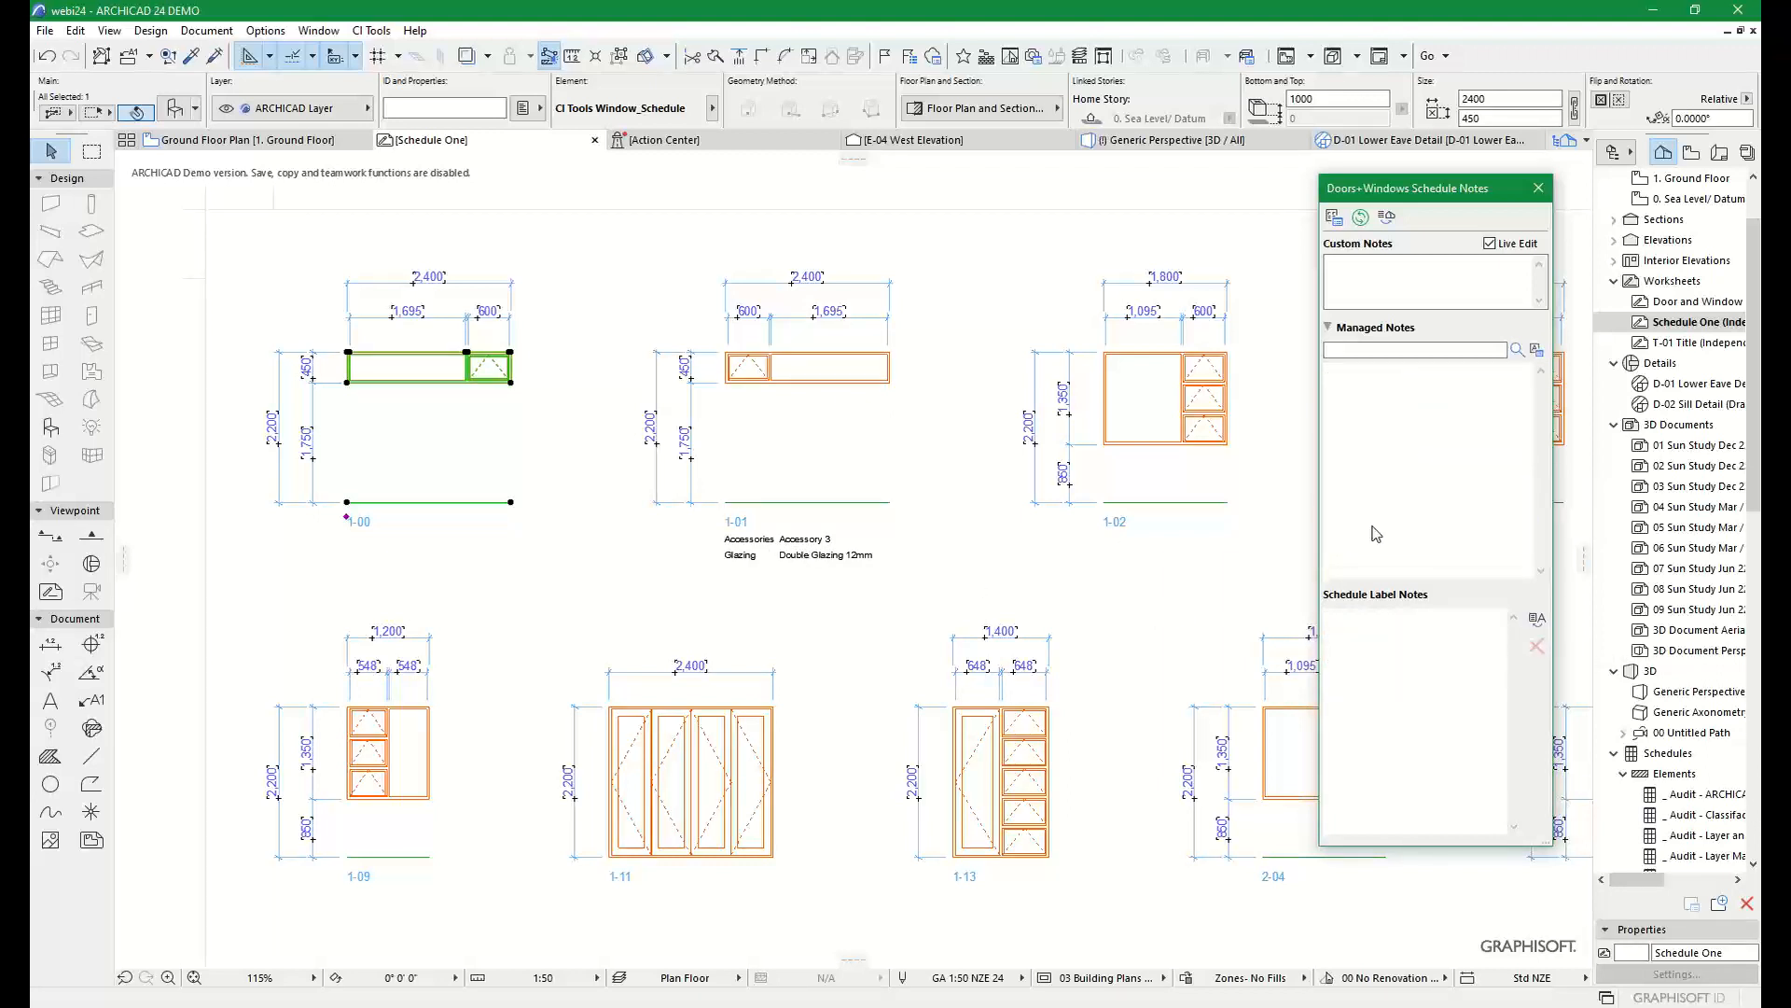
double_click(1377, 557)
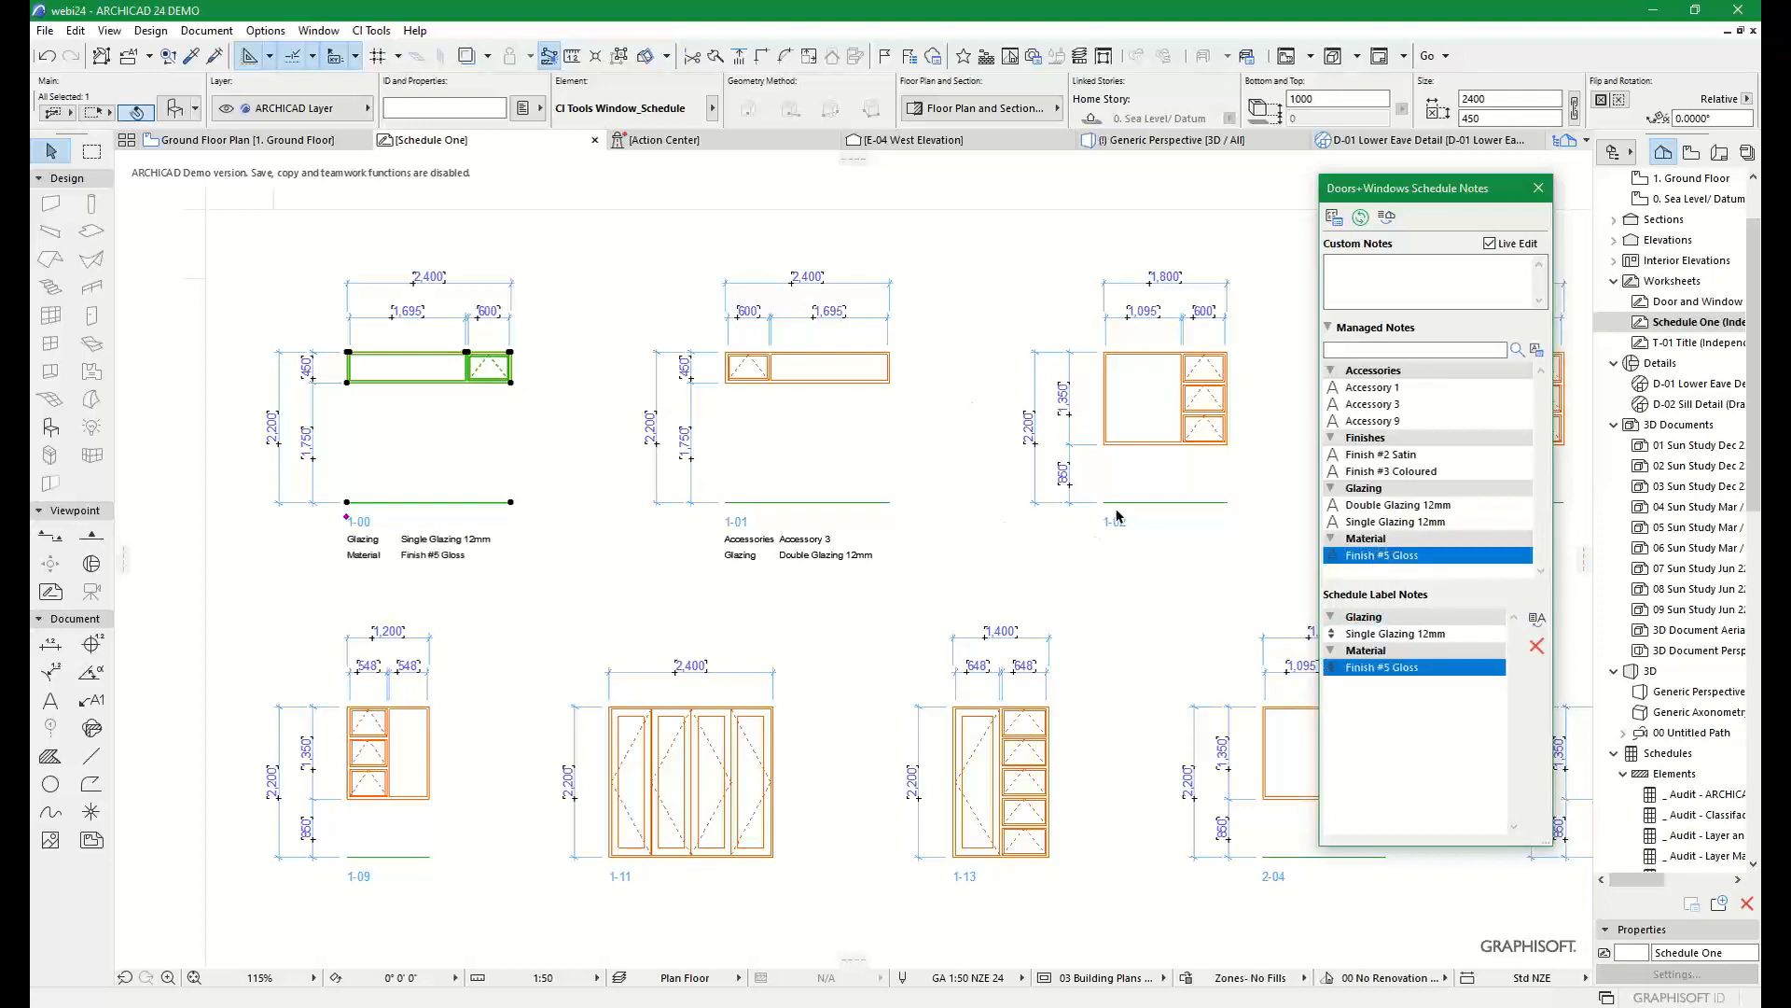
scroll(942, 386, down, 2)
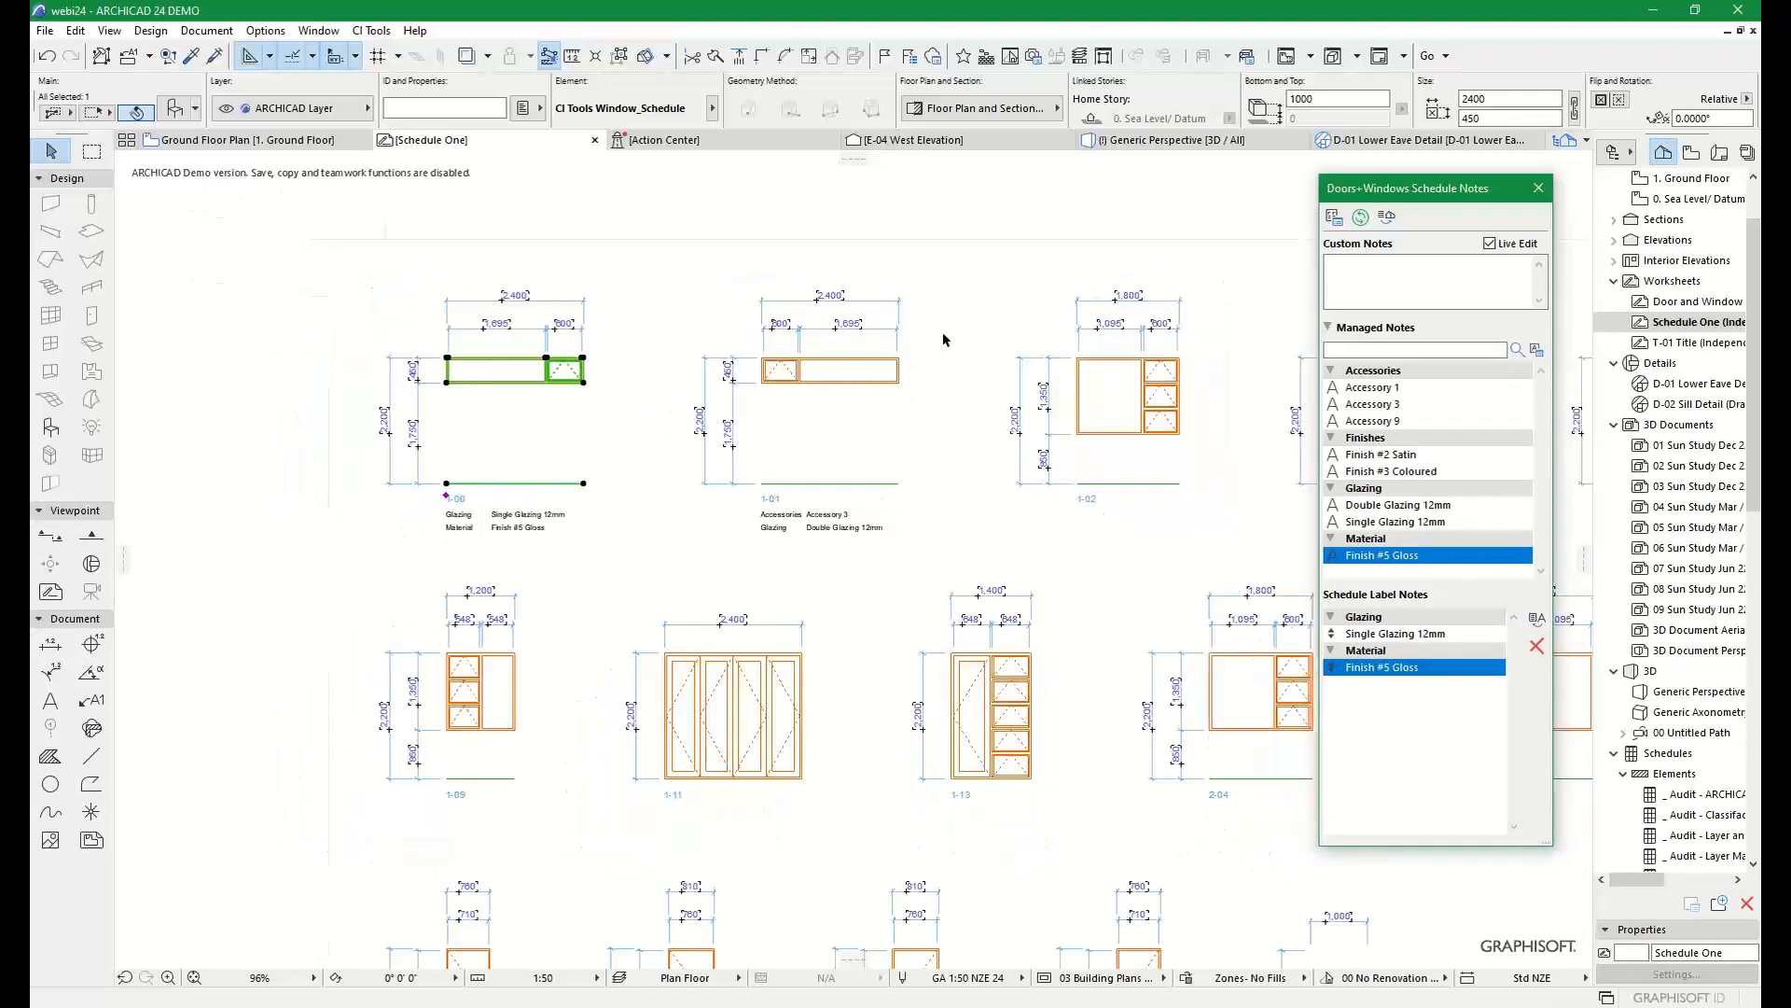
key(Escape)
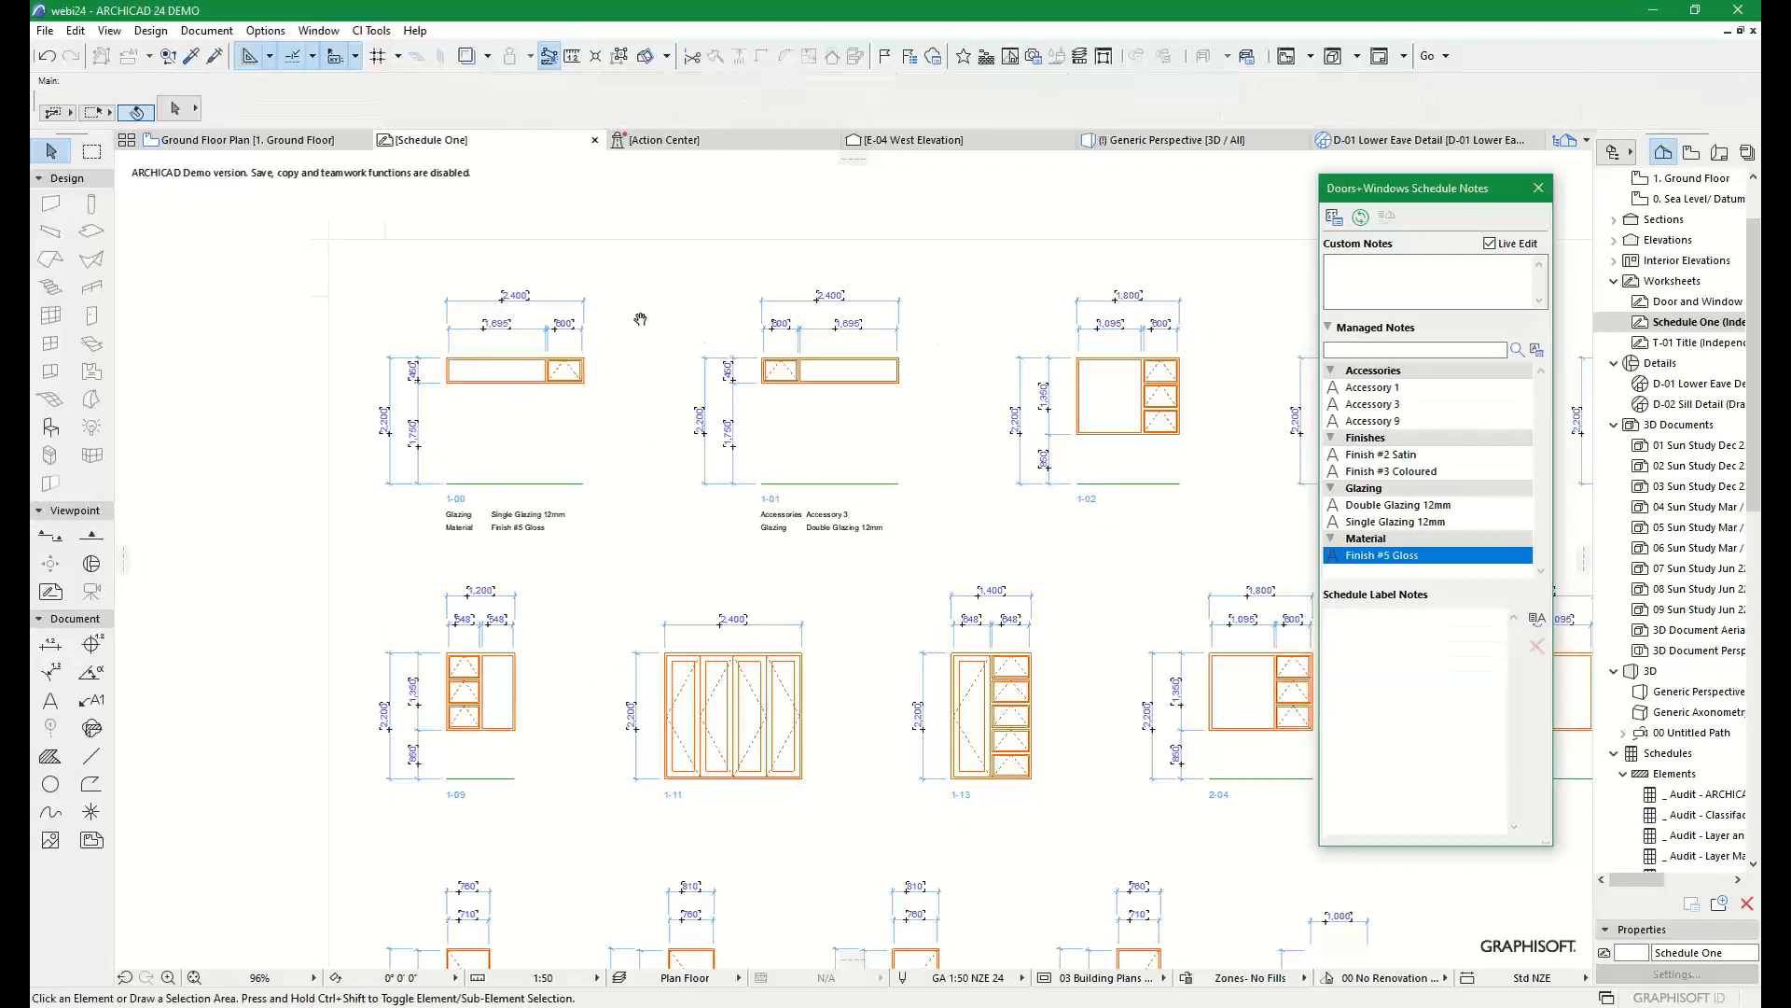
middle_drag(634, 317, 623, 351)
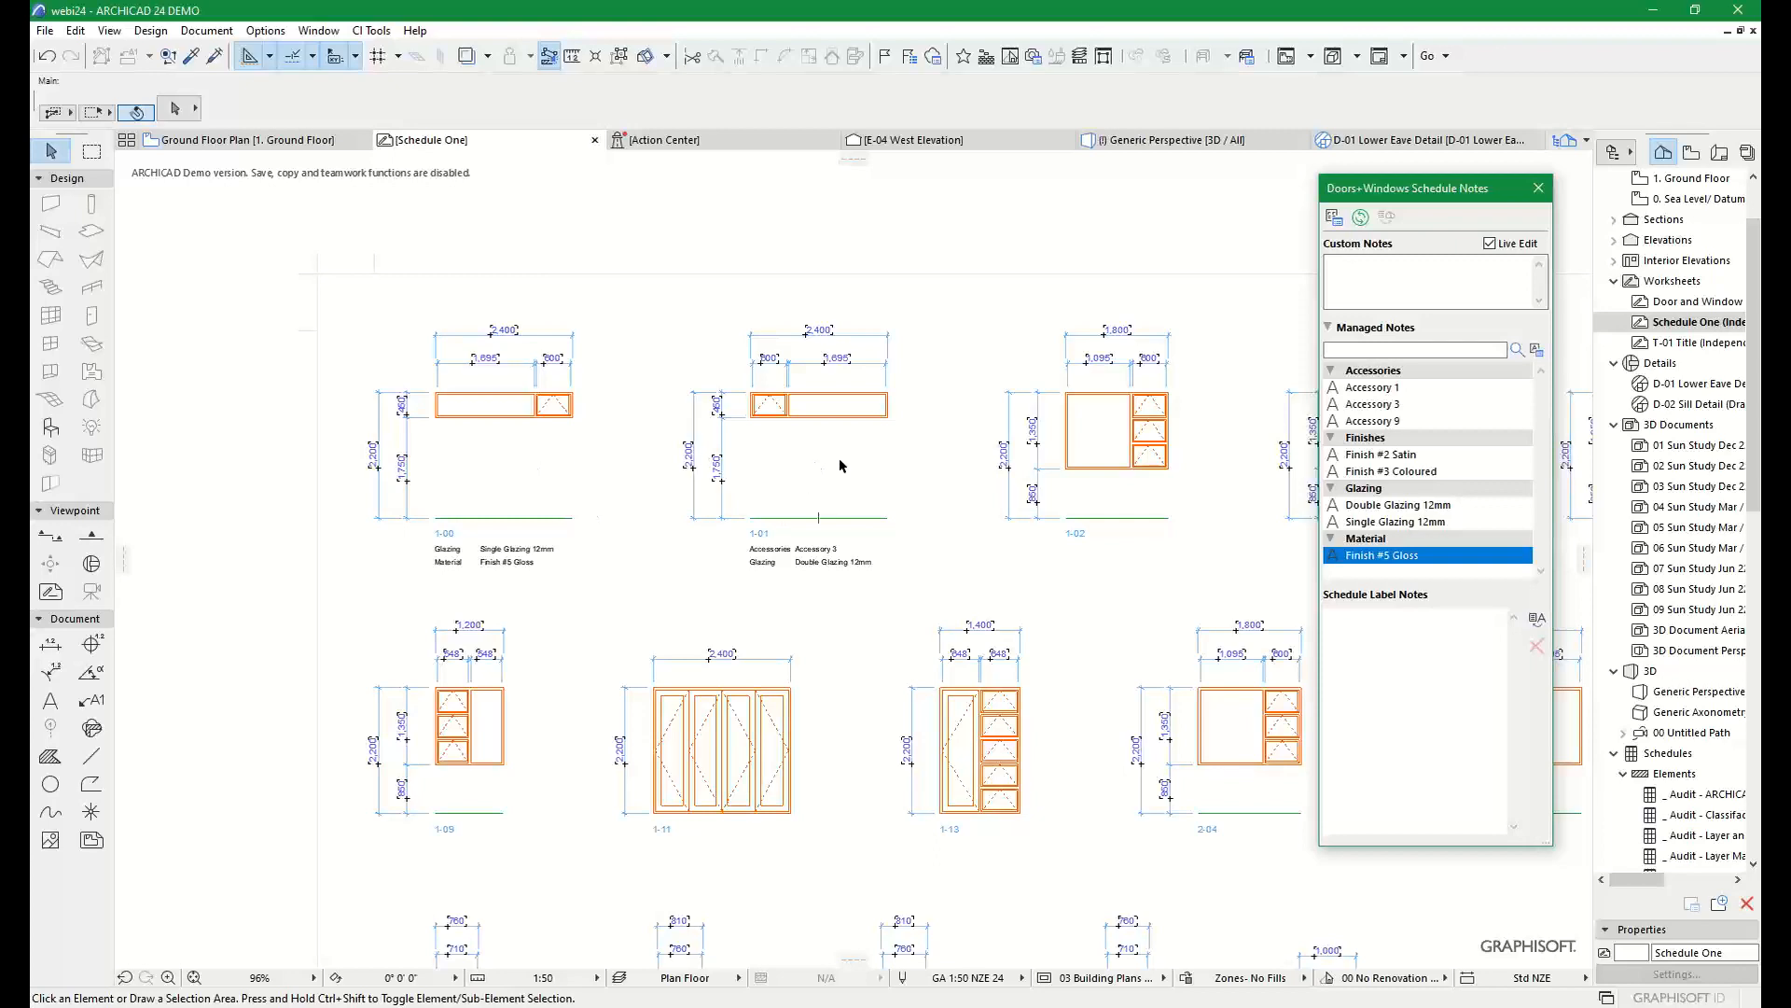
Select all objects on the Schedule One worksheet, transfer their schedule notes to the matching windows and doors in the model, and clear the selection
scroll(835, 459, down, 3)
scroll(811, 441, up, 3)
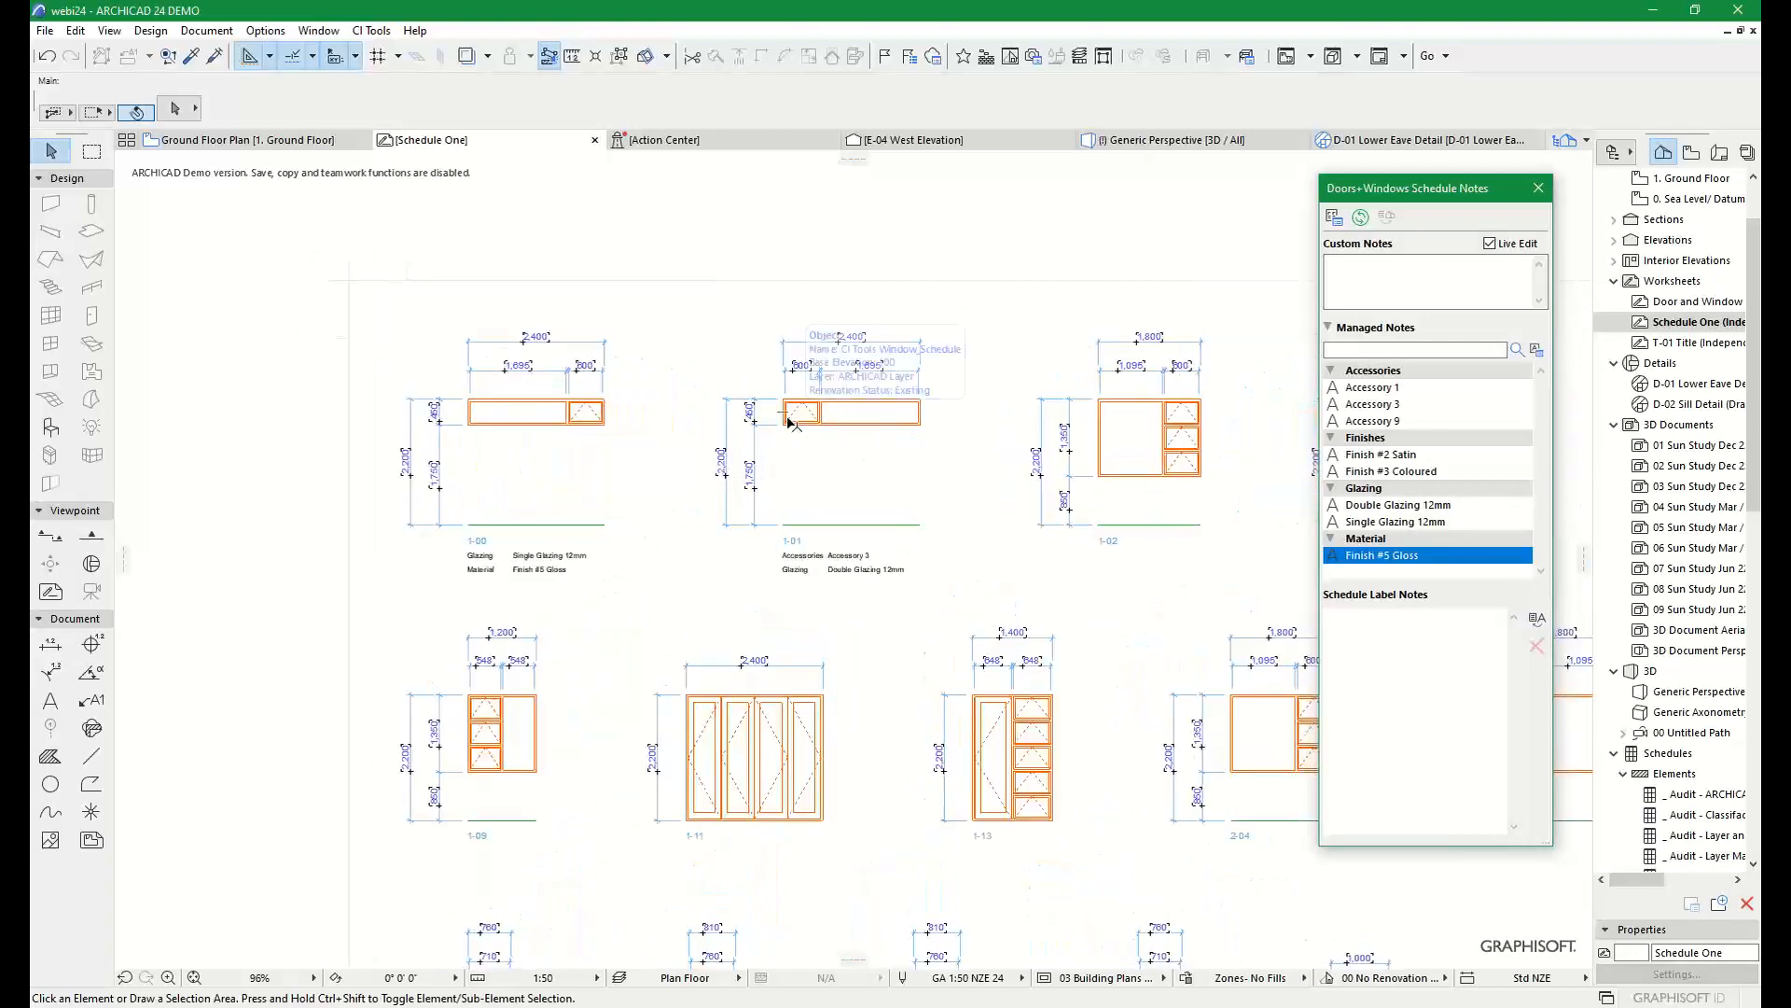
key(ctrl+a)
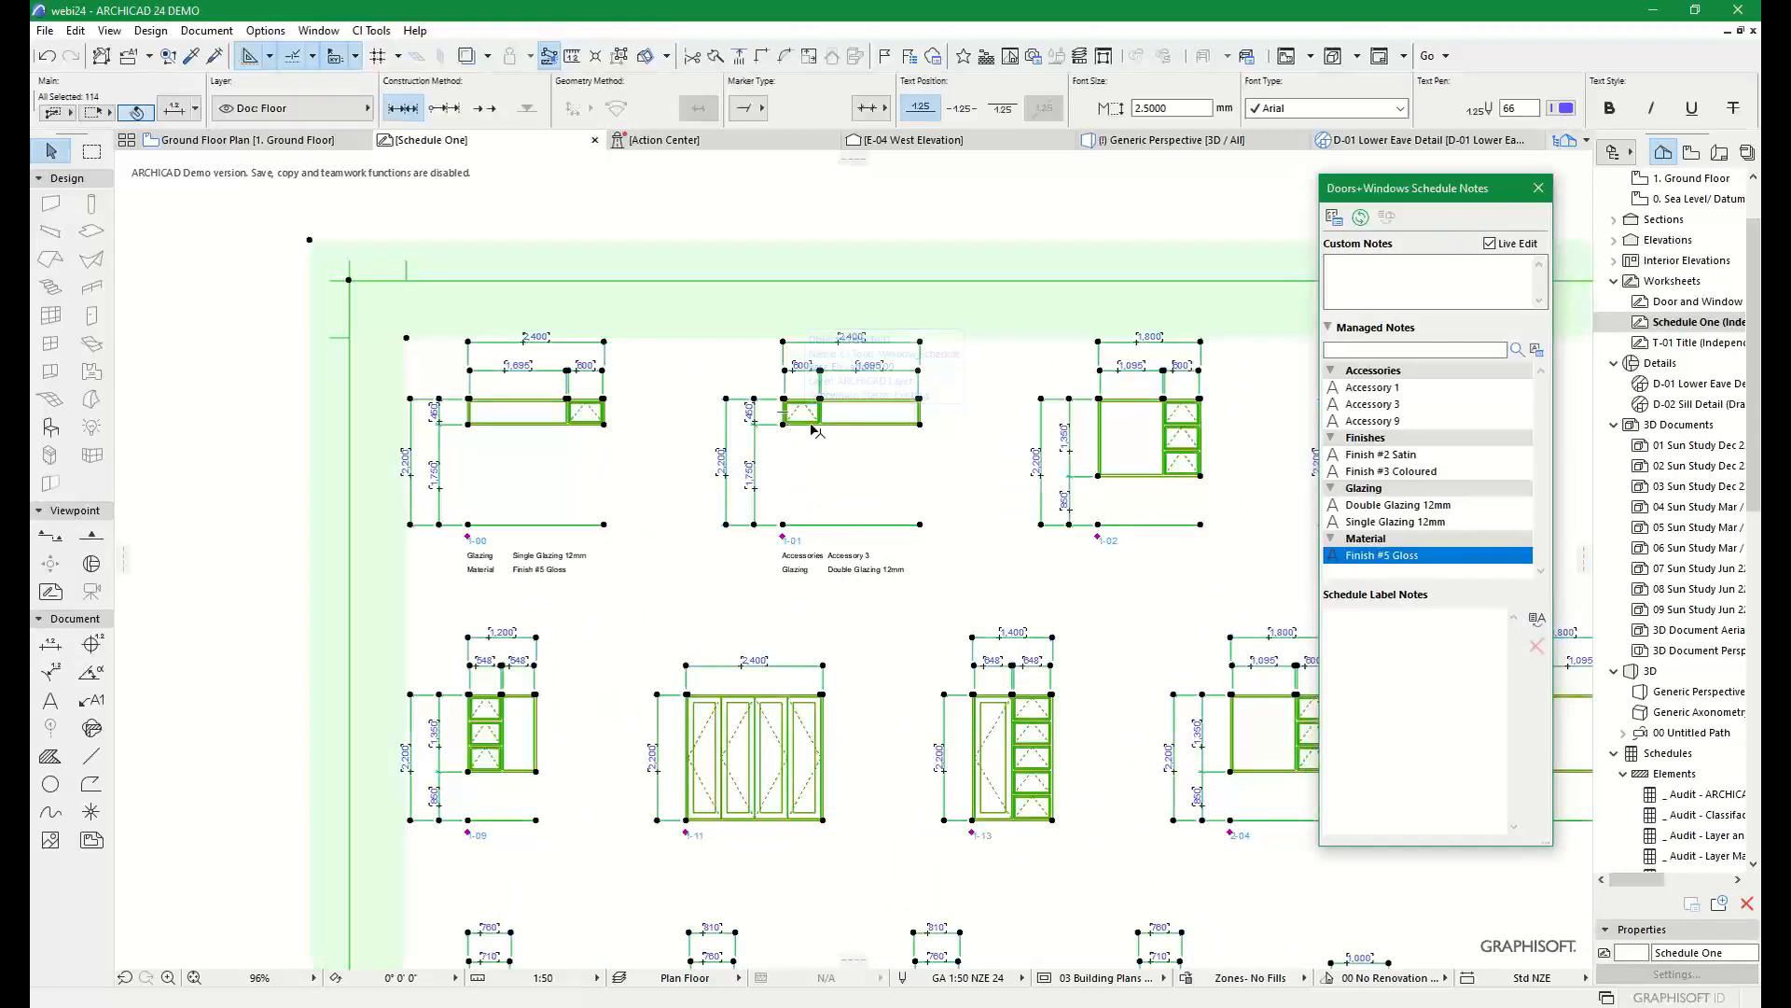
click(902, 237)
click(787, 427)
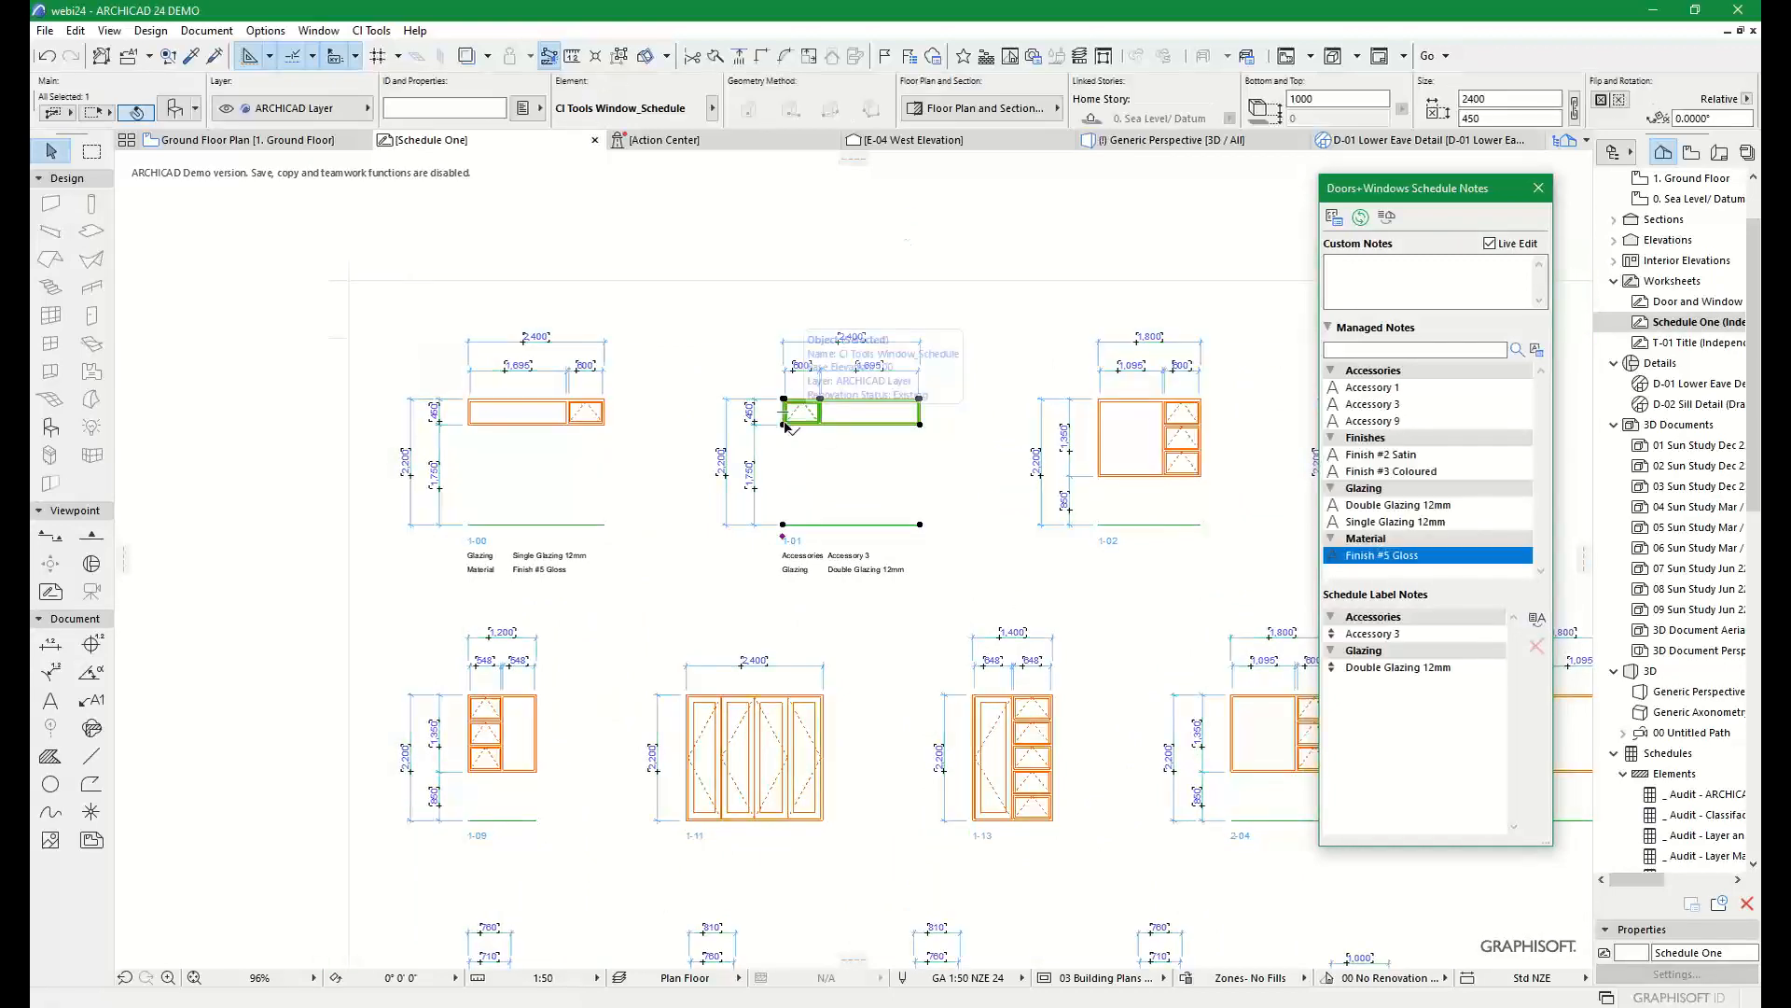
key(ctrl+a)
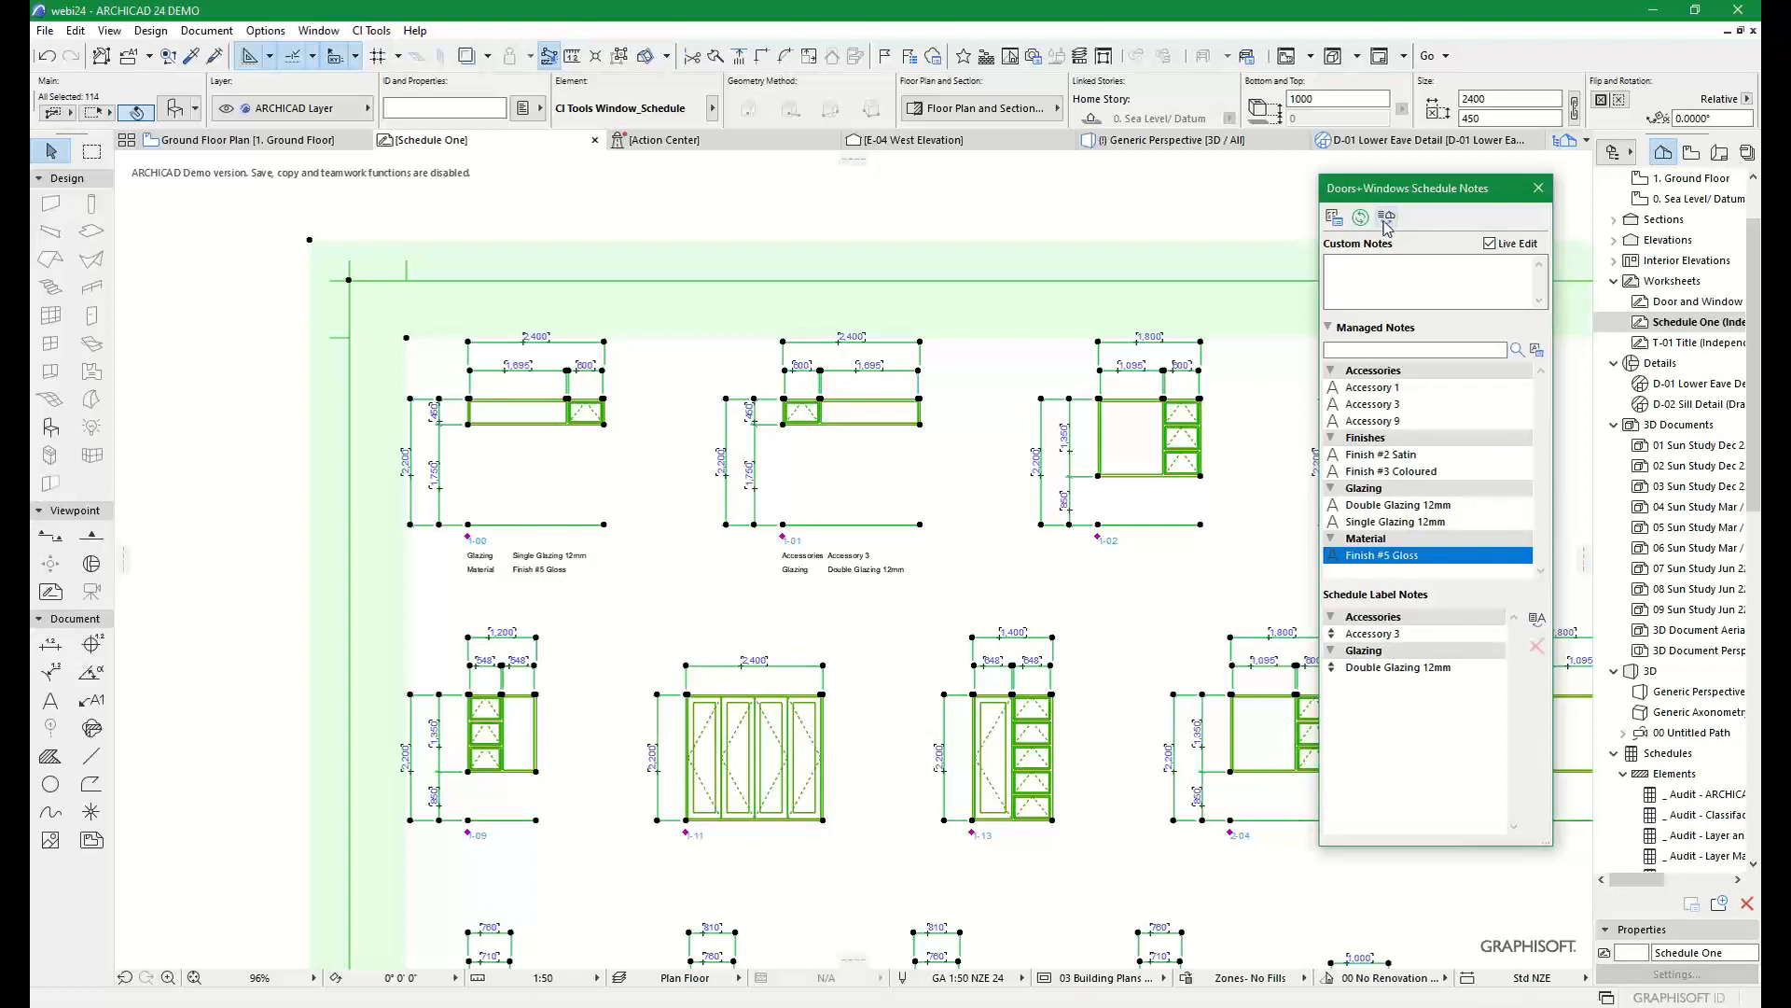
click(1394, 220)
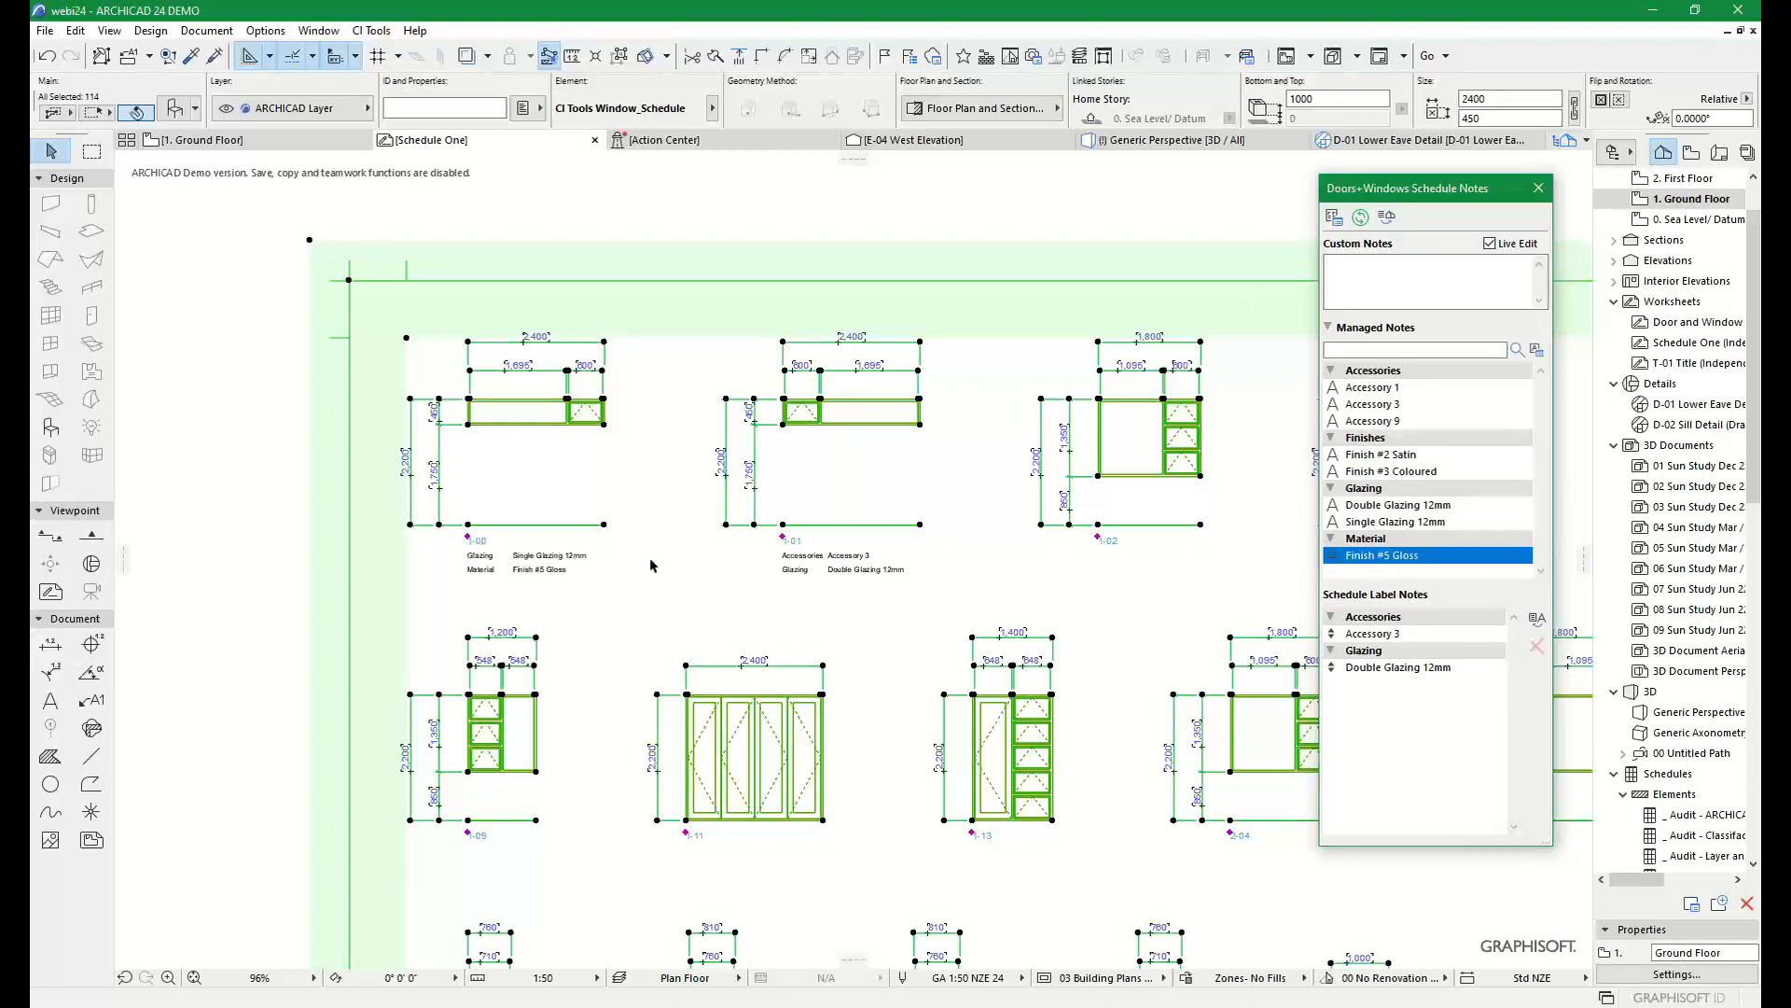
click(502, 555)
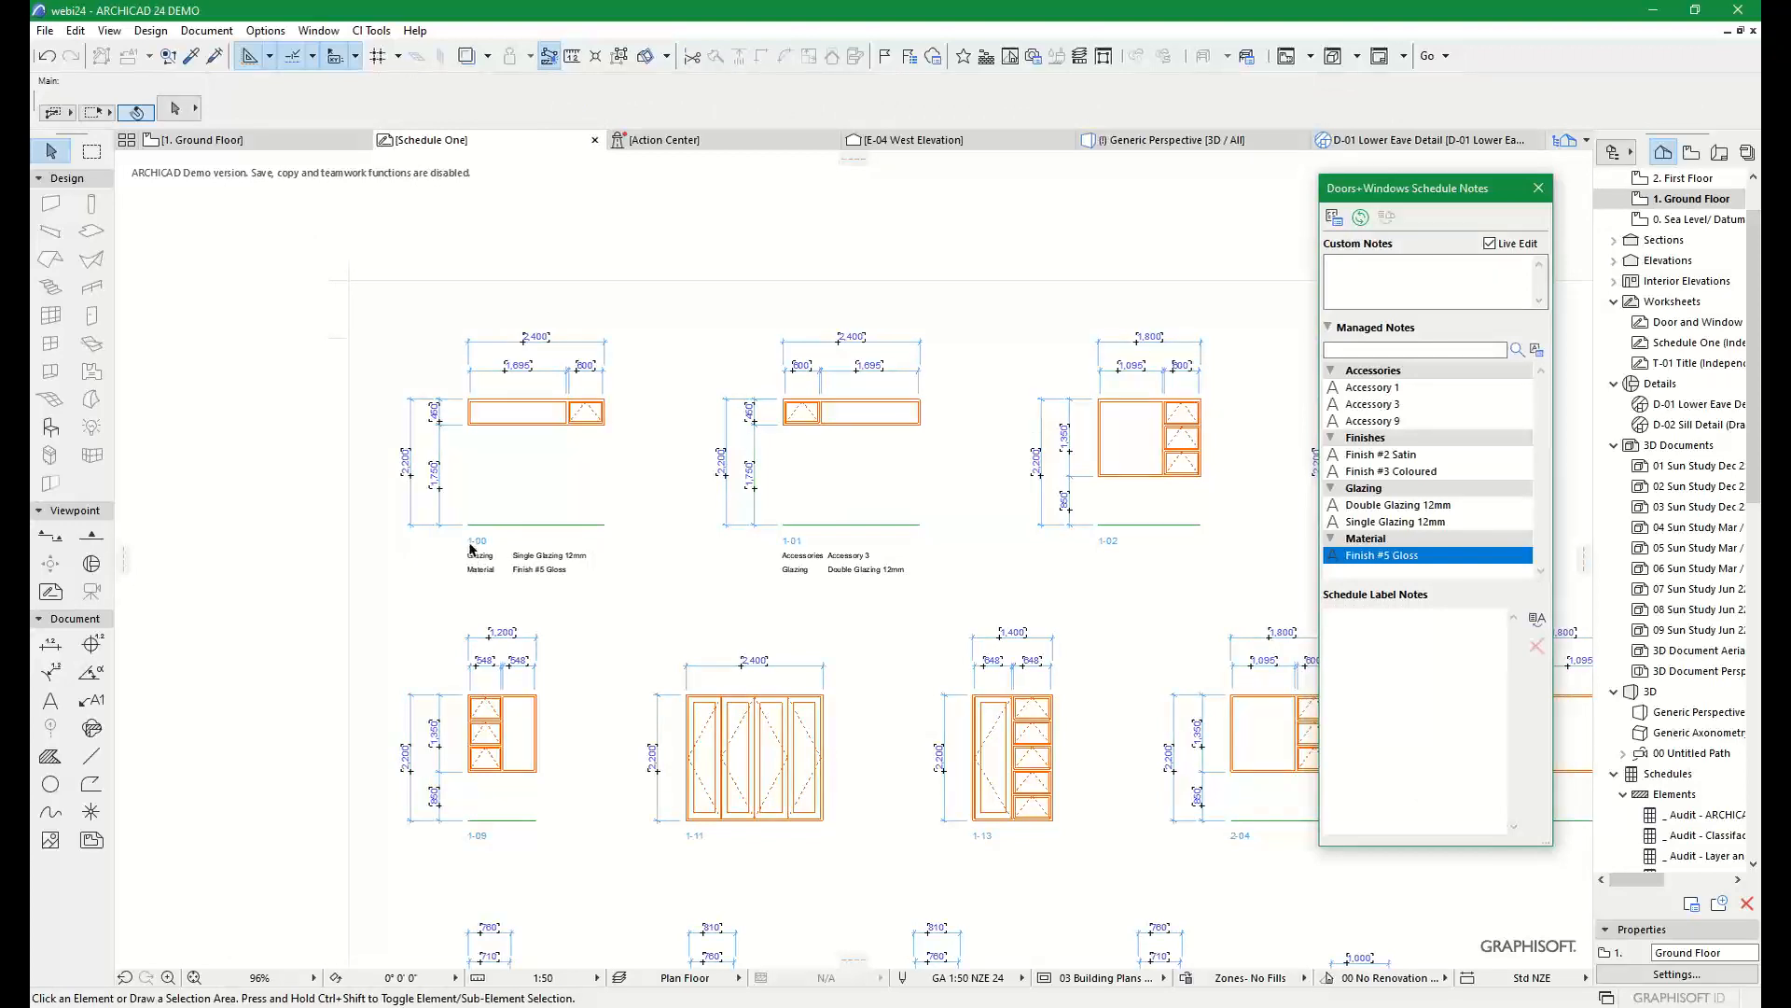
On the Ground Floor plan, select window 1-00 in Bedroom 1 and inspect the schedule notes attached to it
click(271, 142)
scroll(673, 371, down, 1)
click(761, 679)
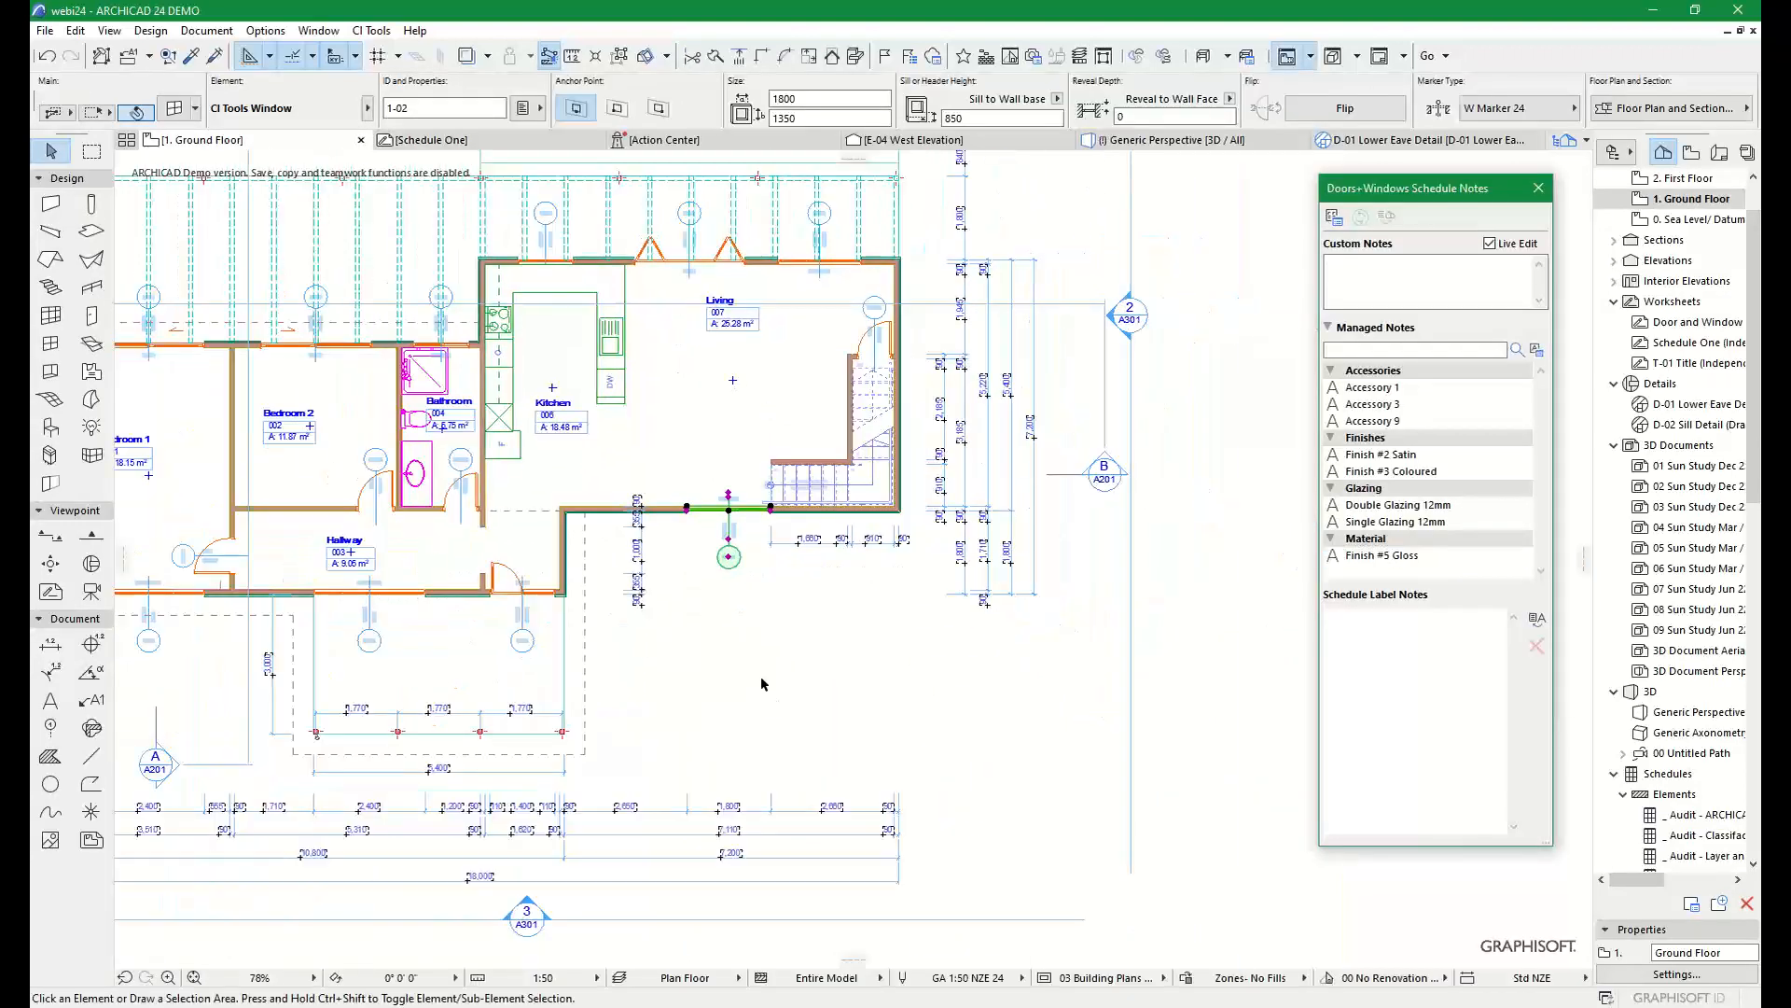
middle_drag(646, 626, 827, 621)
scroll(534, 598, up, 1)
scroll(534, 598, up, 2)
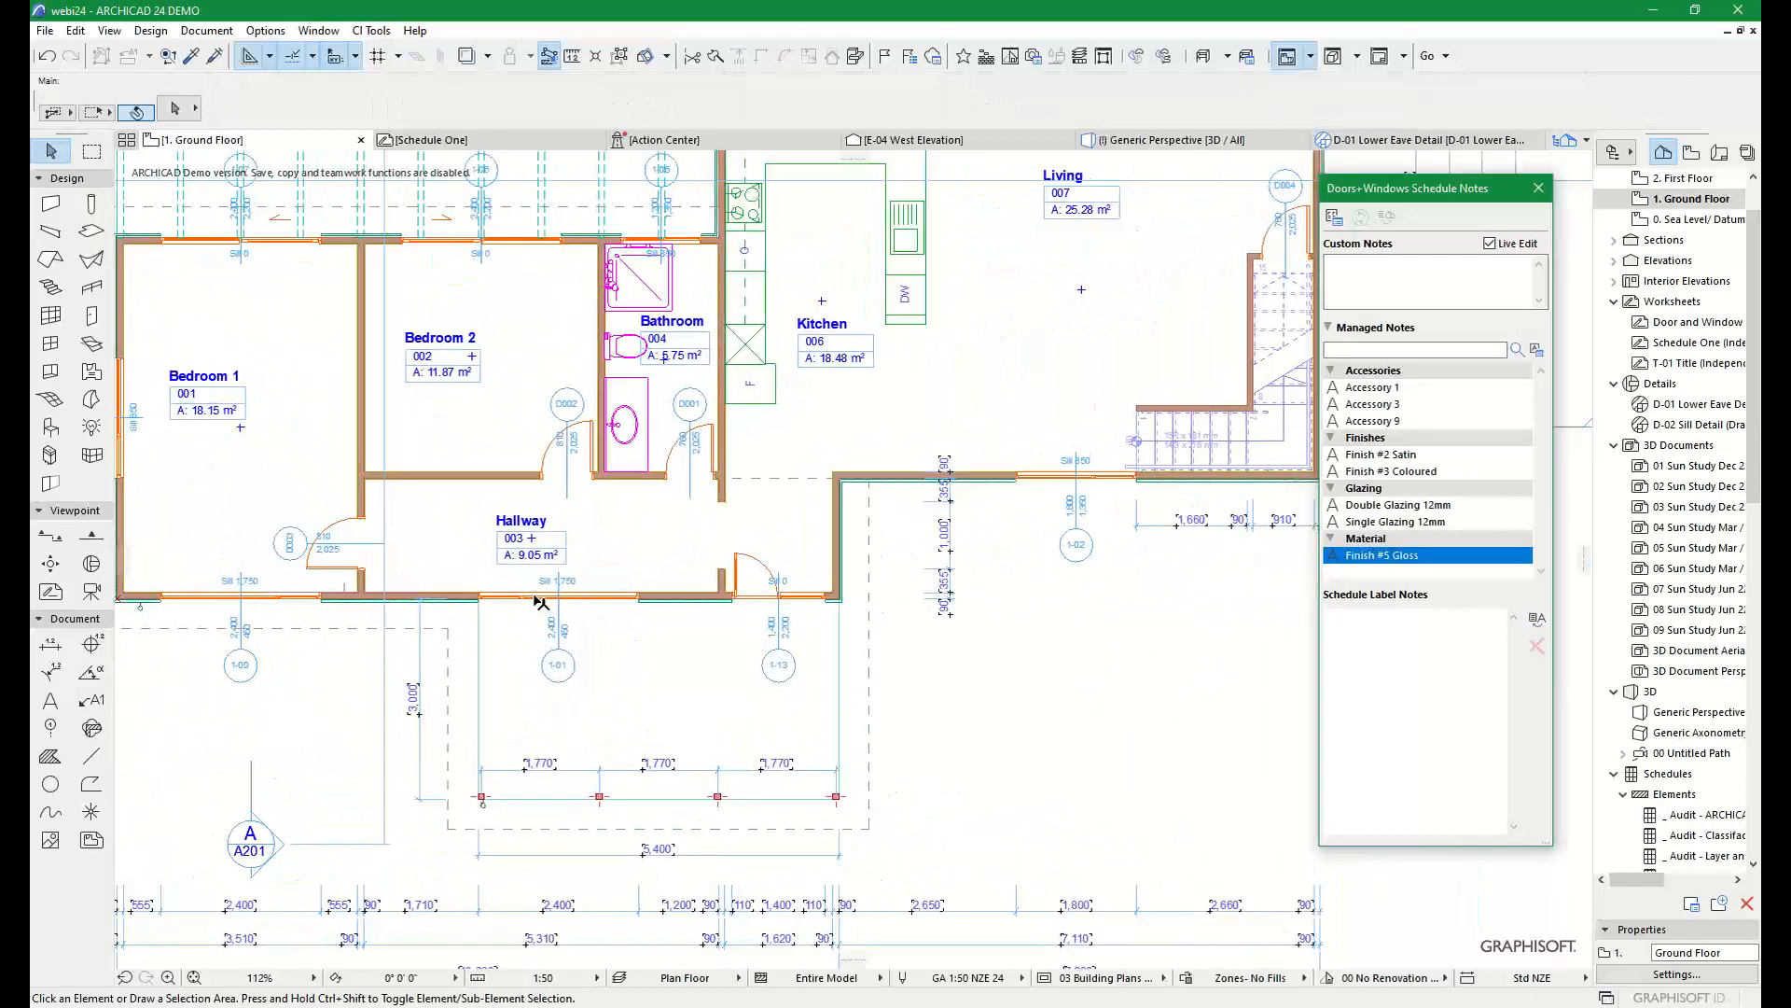
middle_drag(511, 541, 745, 600)
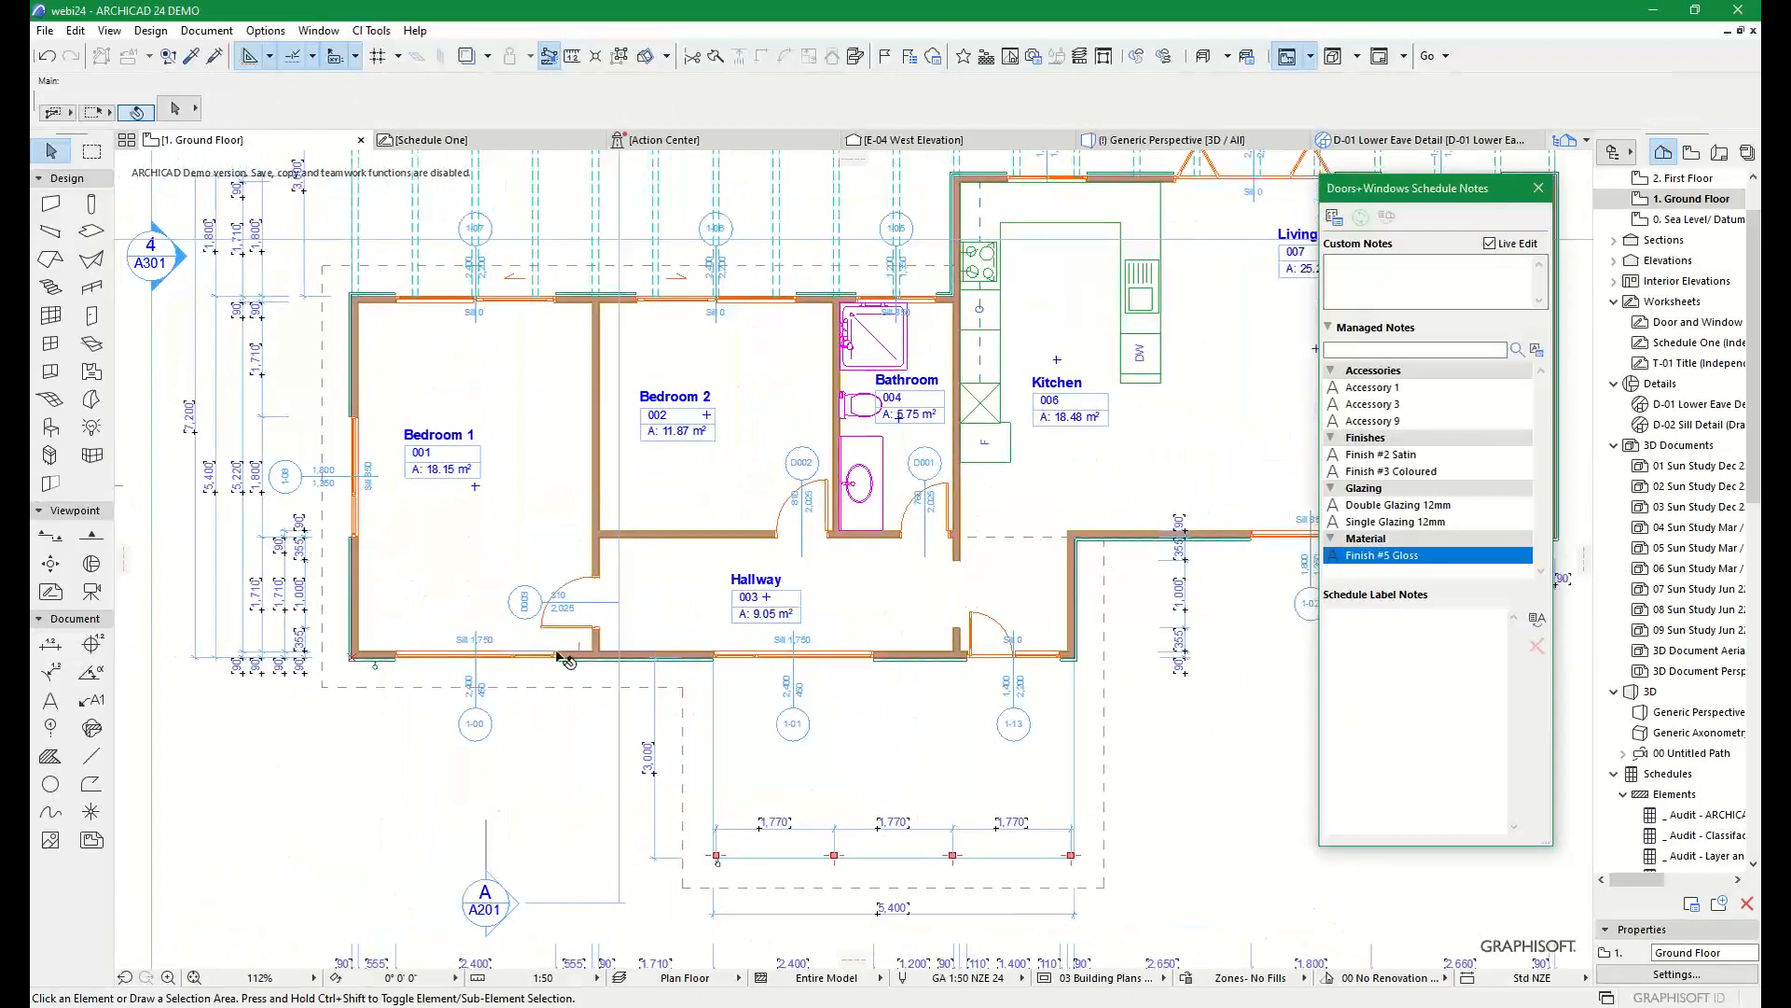
click(553, 657)
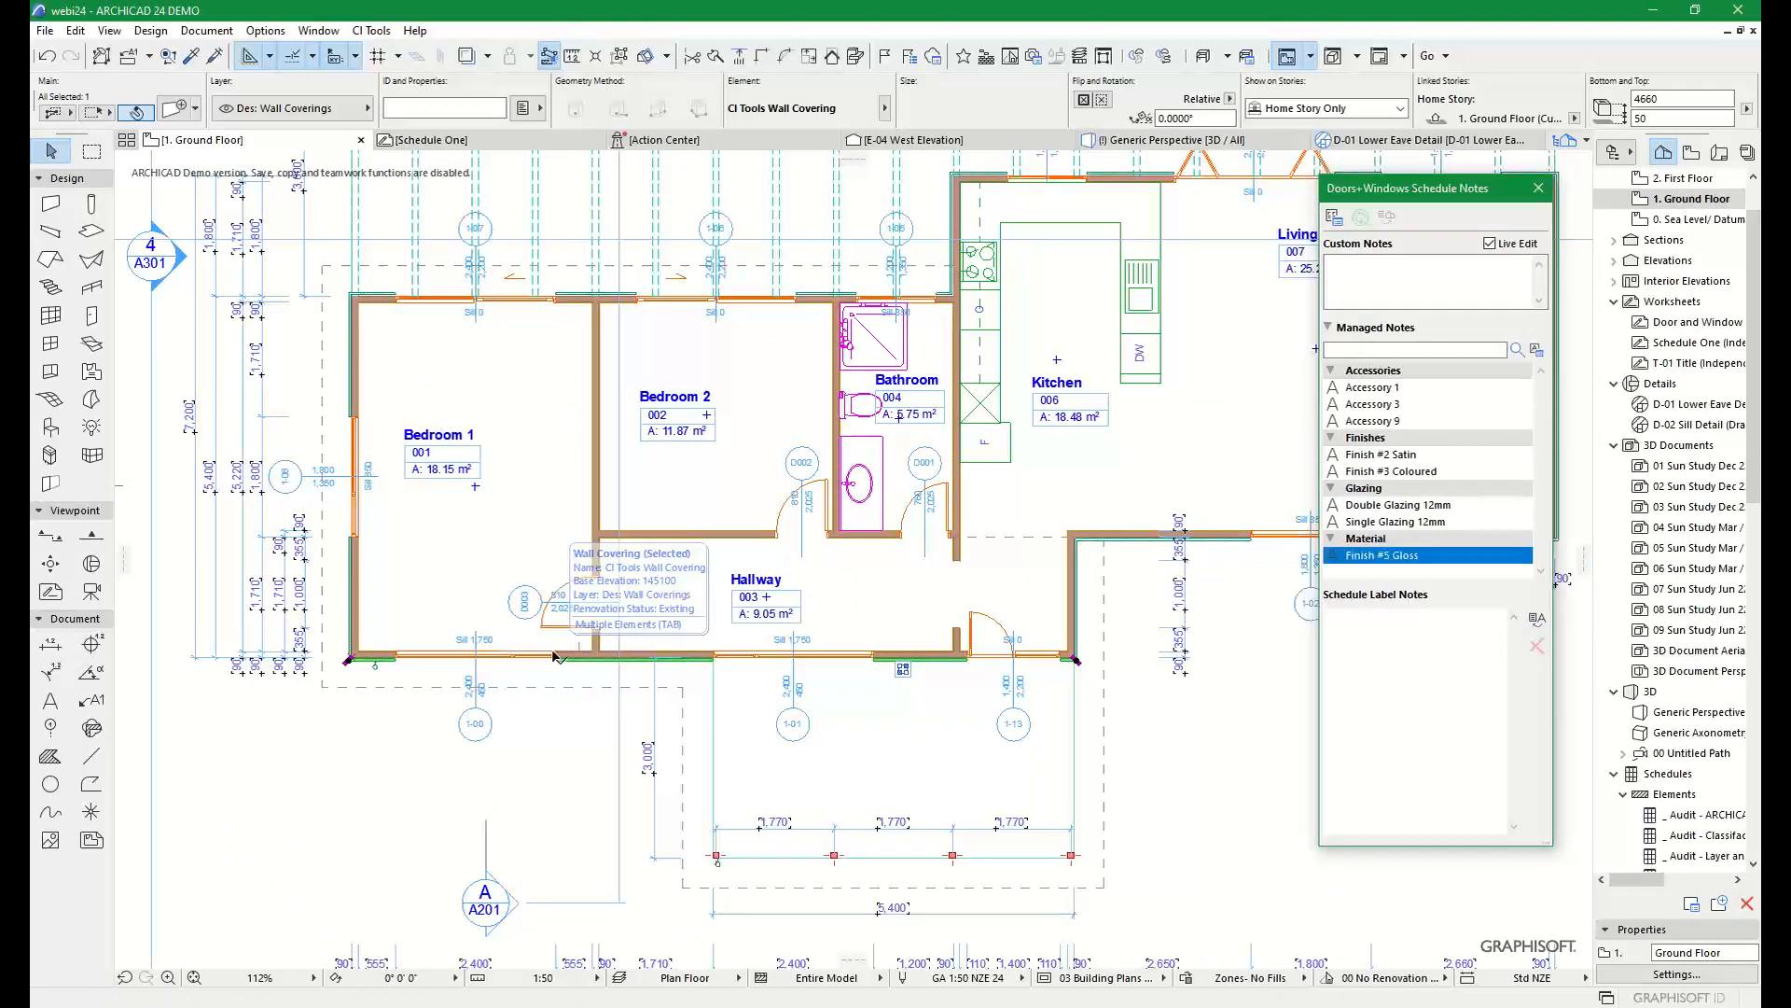
click(165, 106)
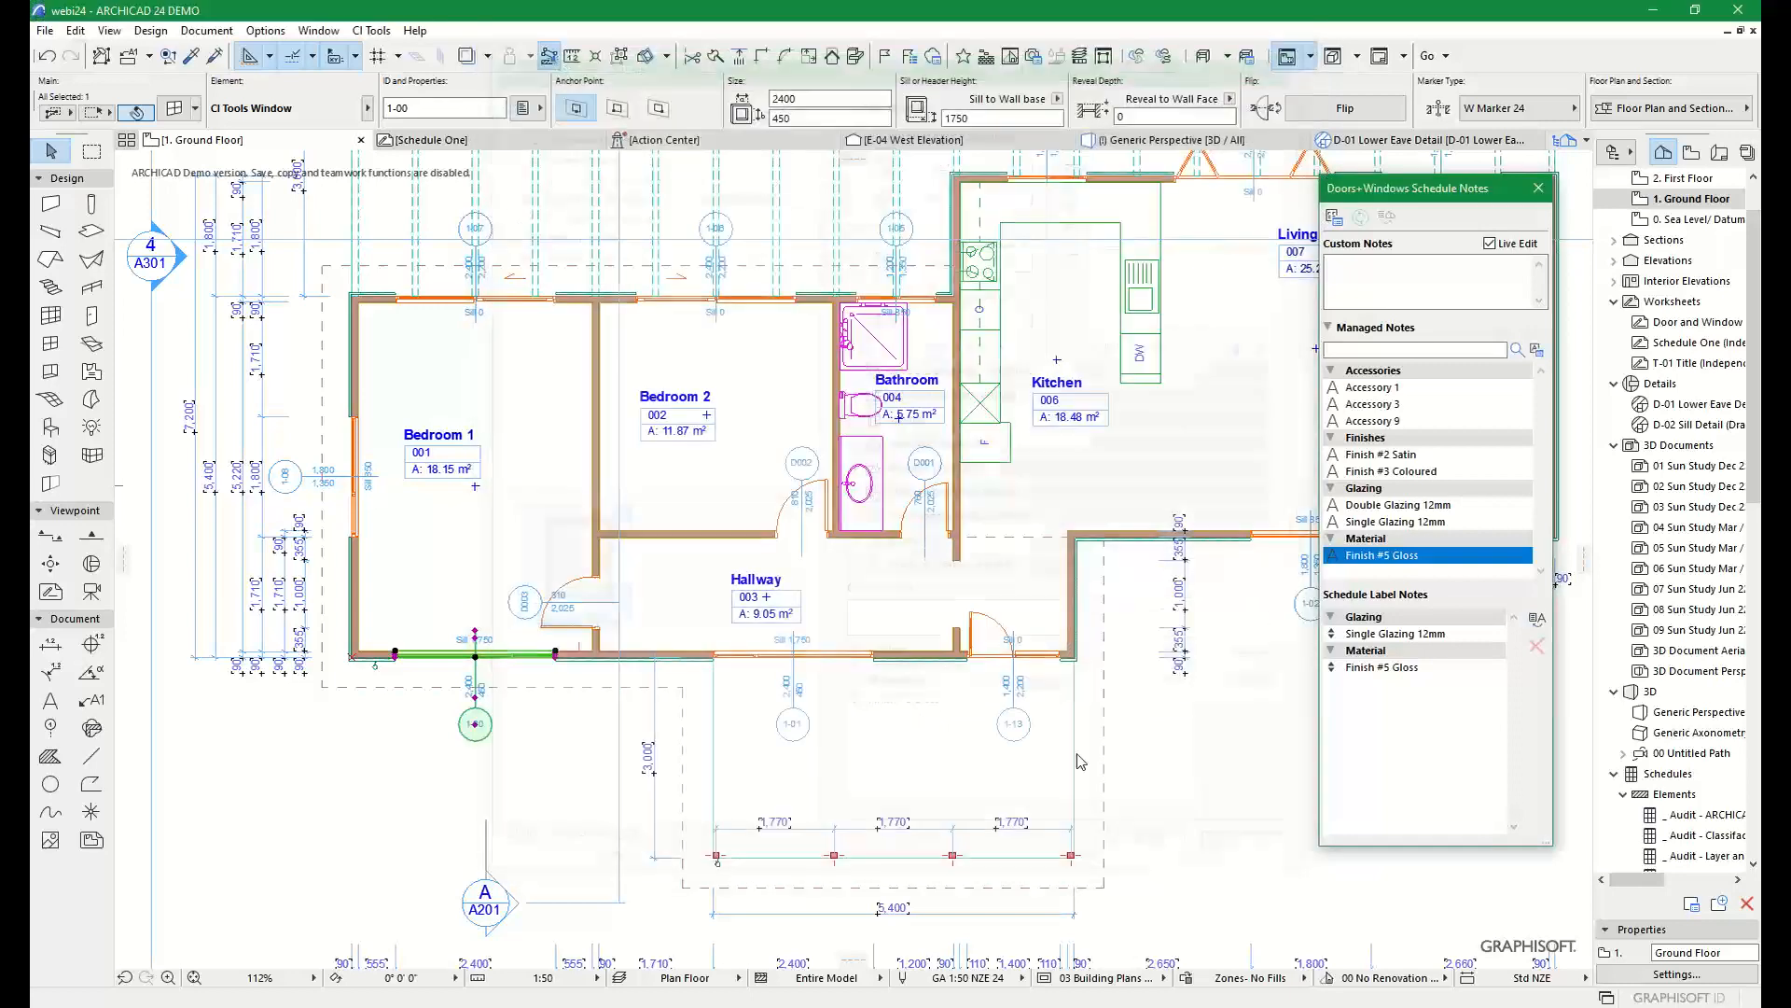
click(1250, 850)
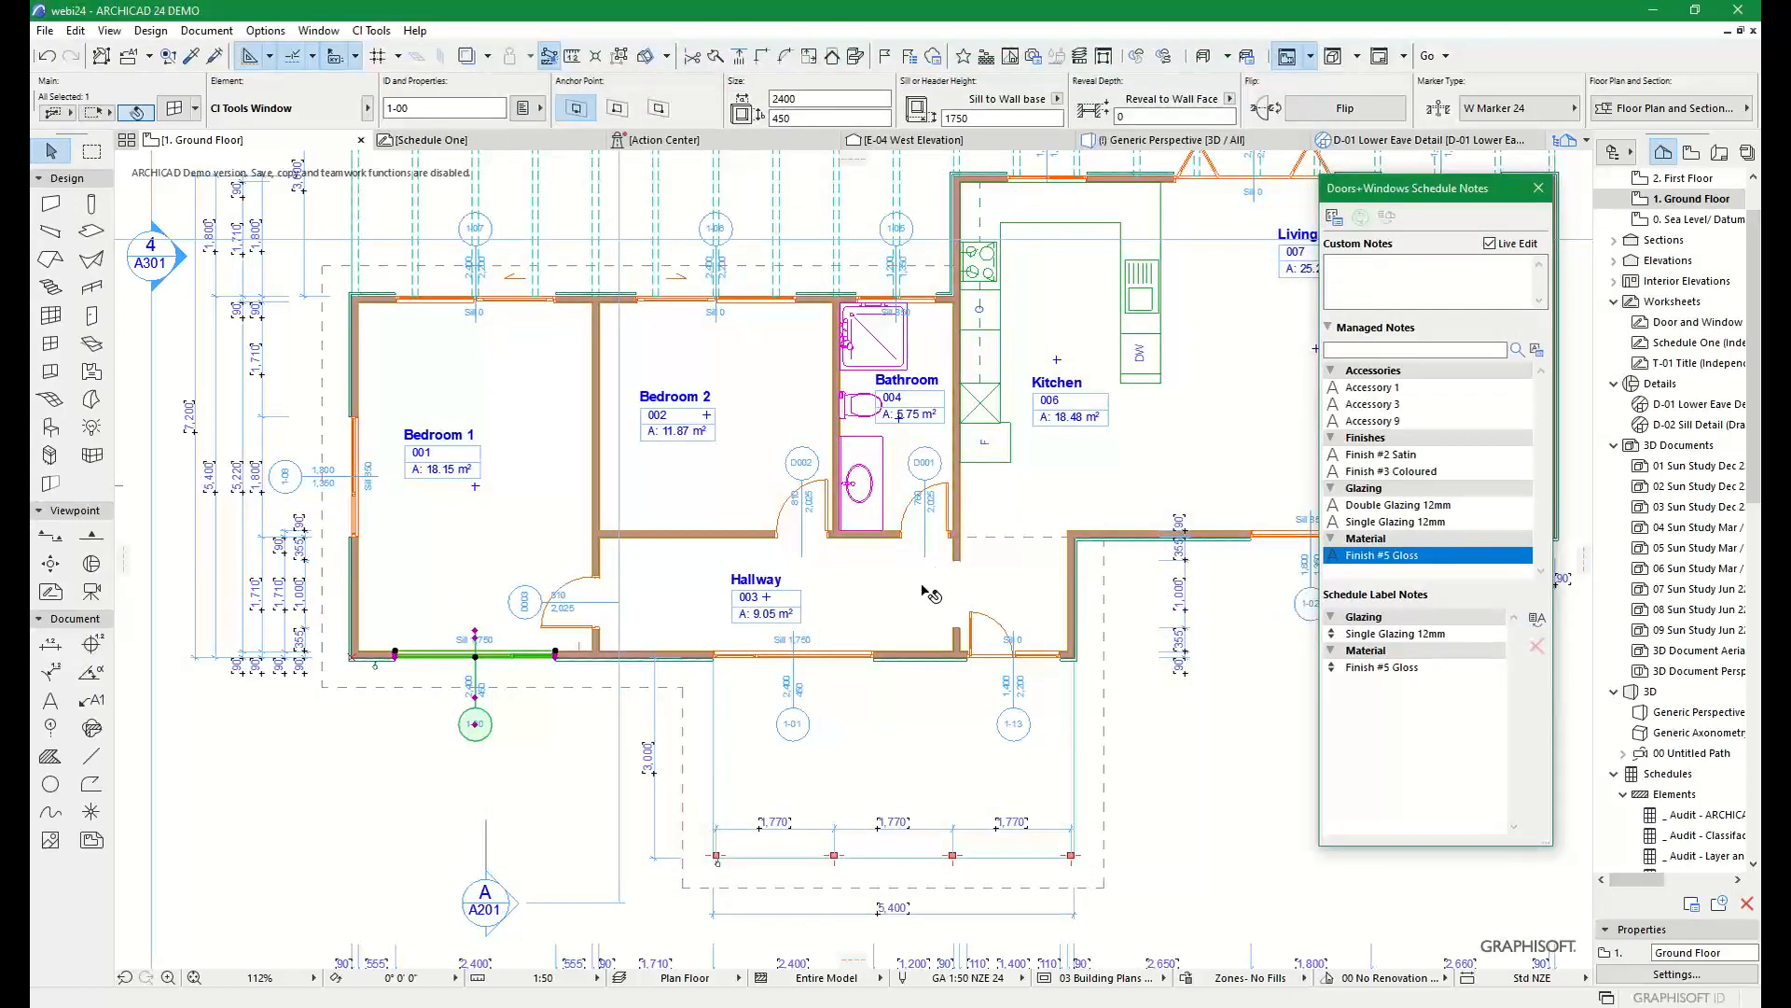
Check the schedule notes attached to hallway window 1-01 on the plan and compare them with those of window 1-00
click(869, 659)
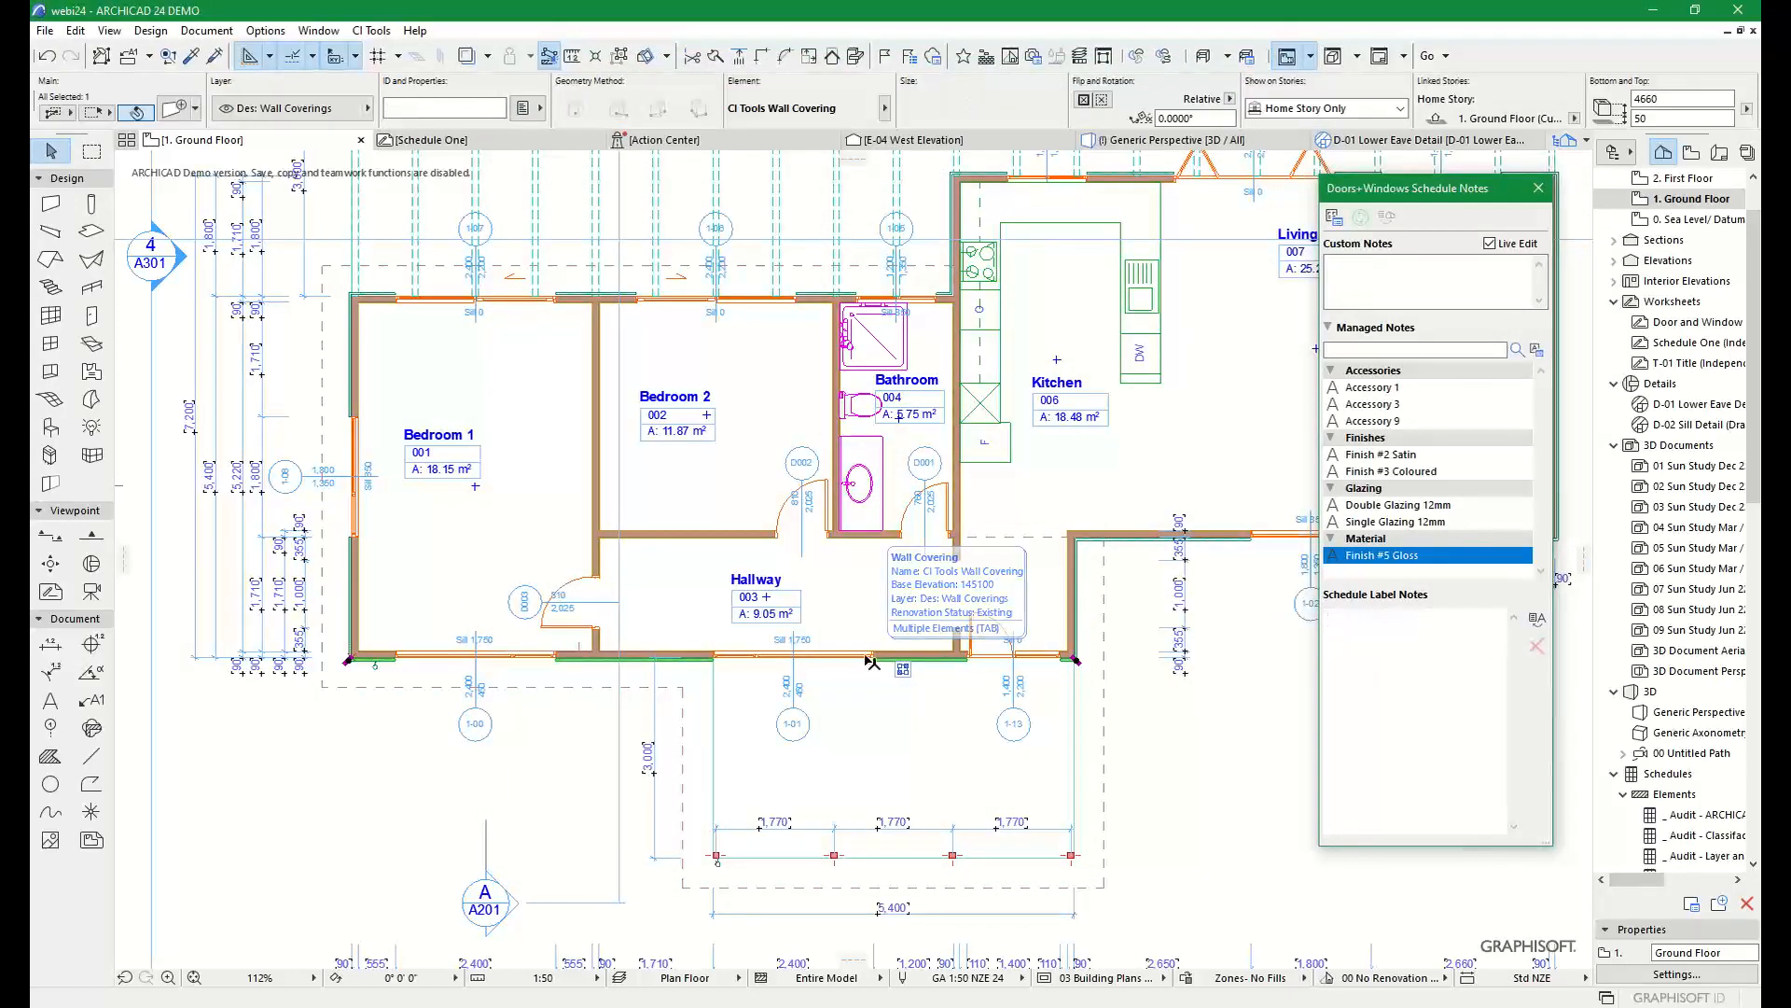
click(870, 655)
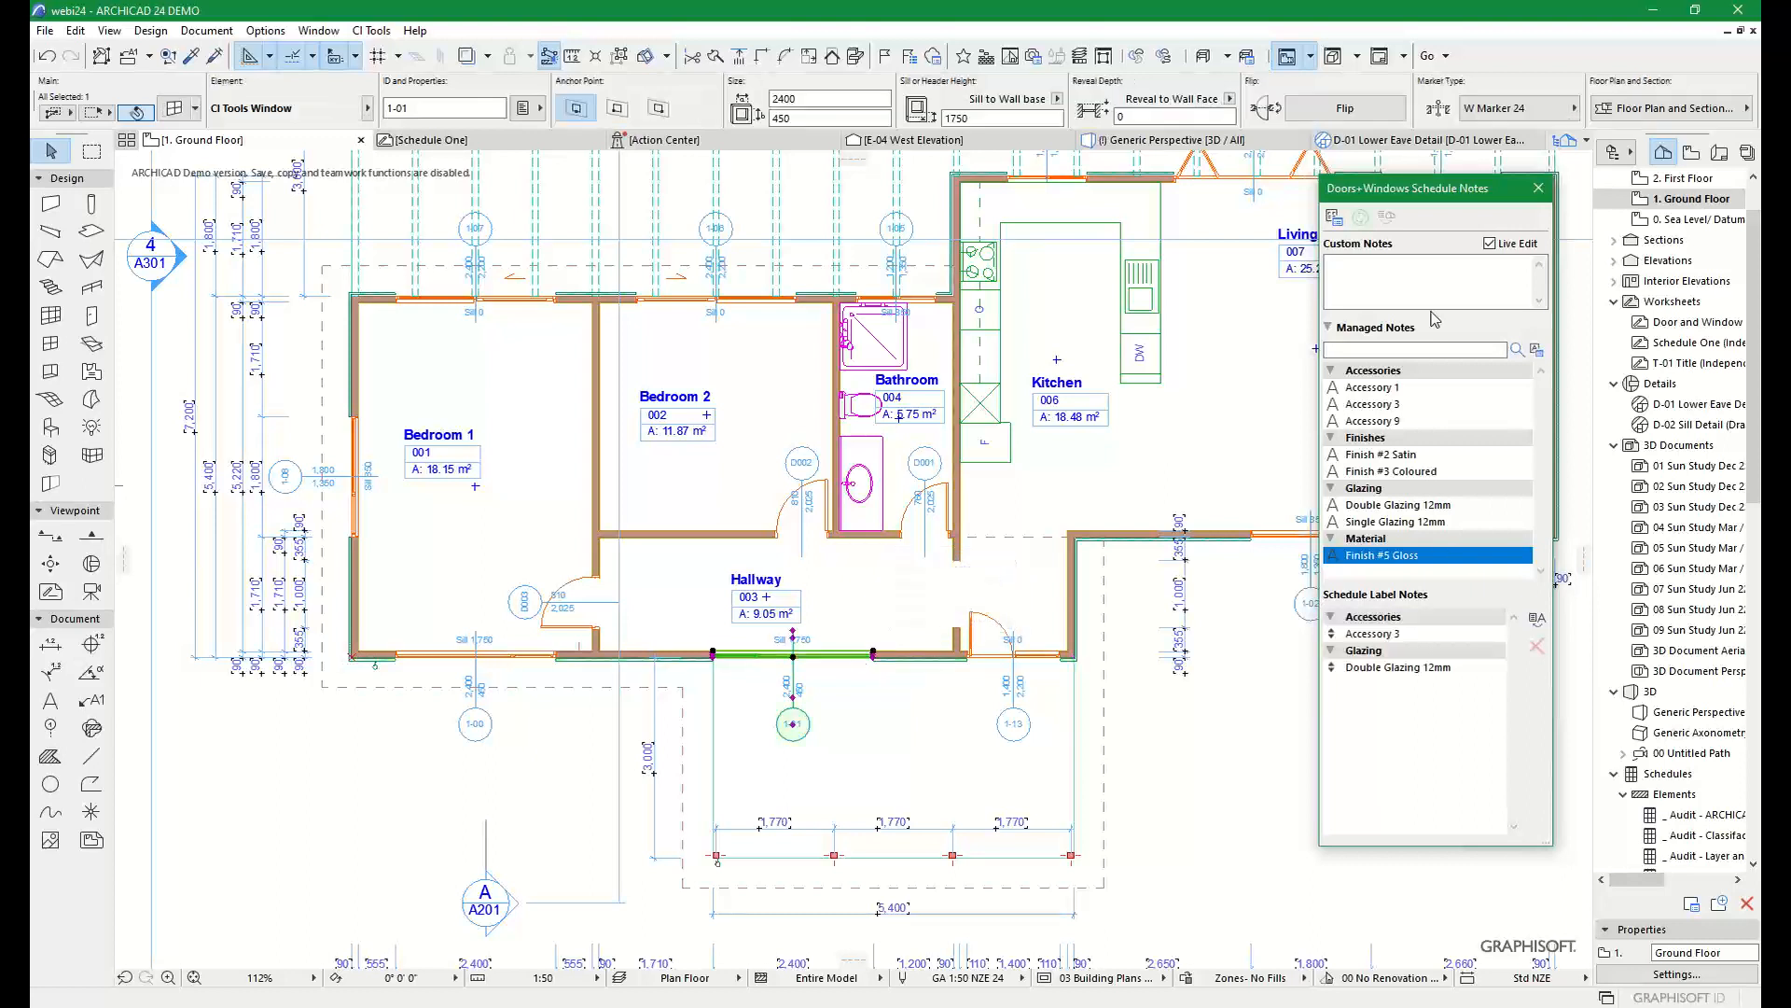
click(554, 654)
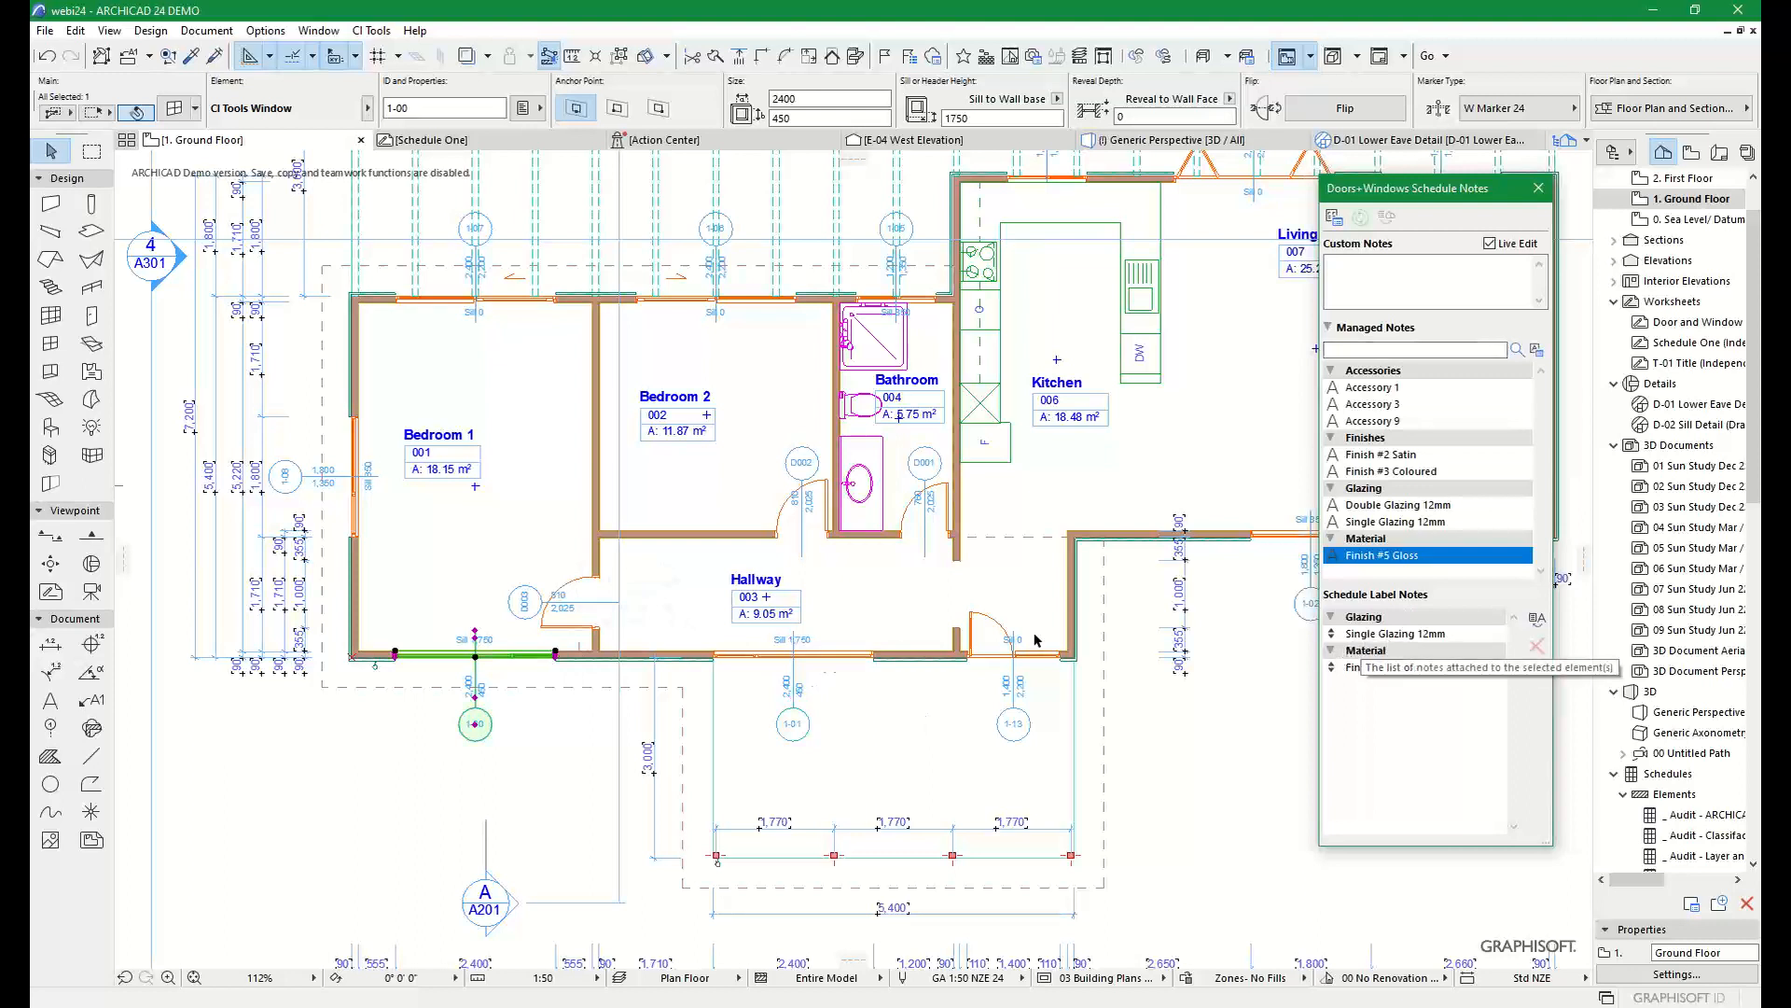
click(867, 655)
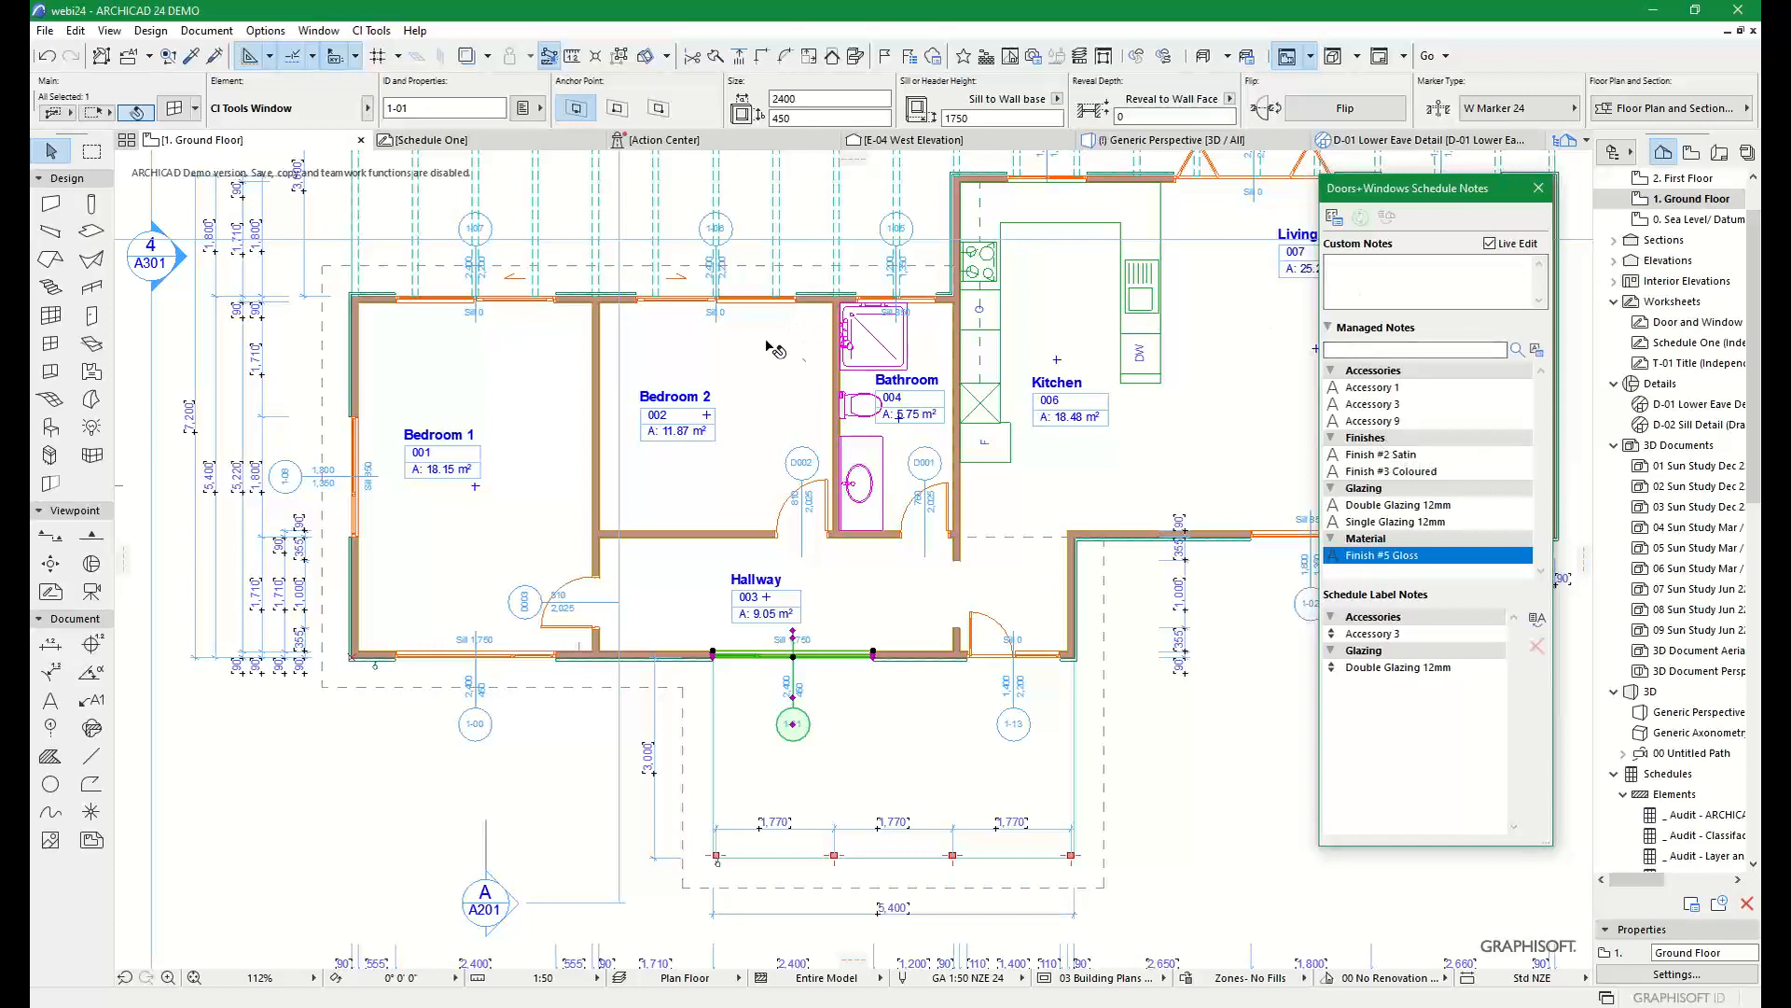
Return to the Schedule One worksheet and examine the notes laid out beneath windows 1-00 and 1-01
click(441, 143)
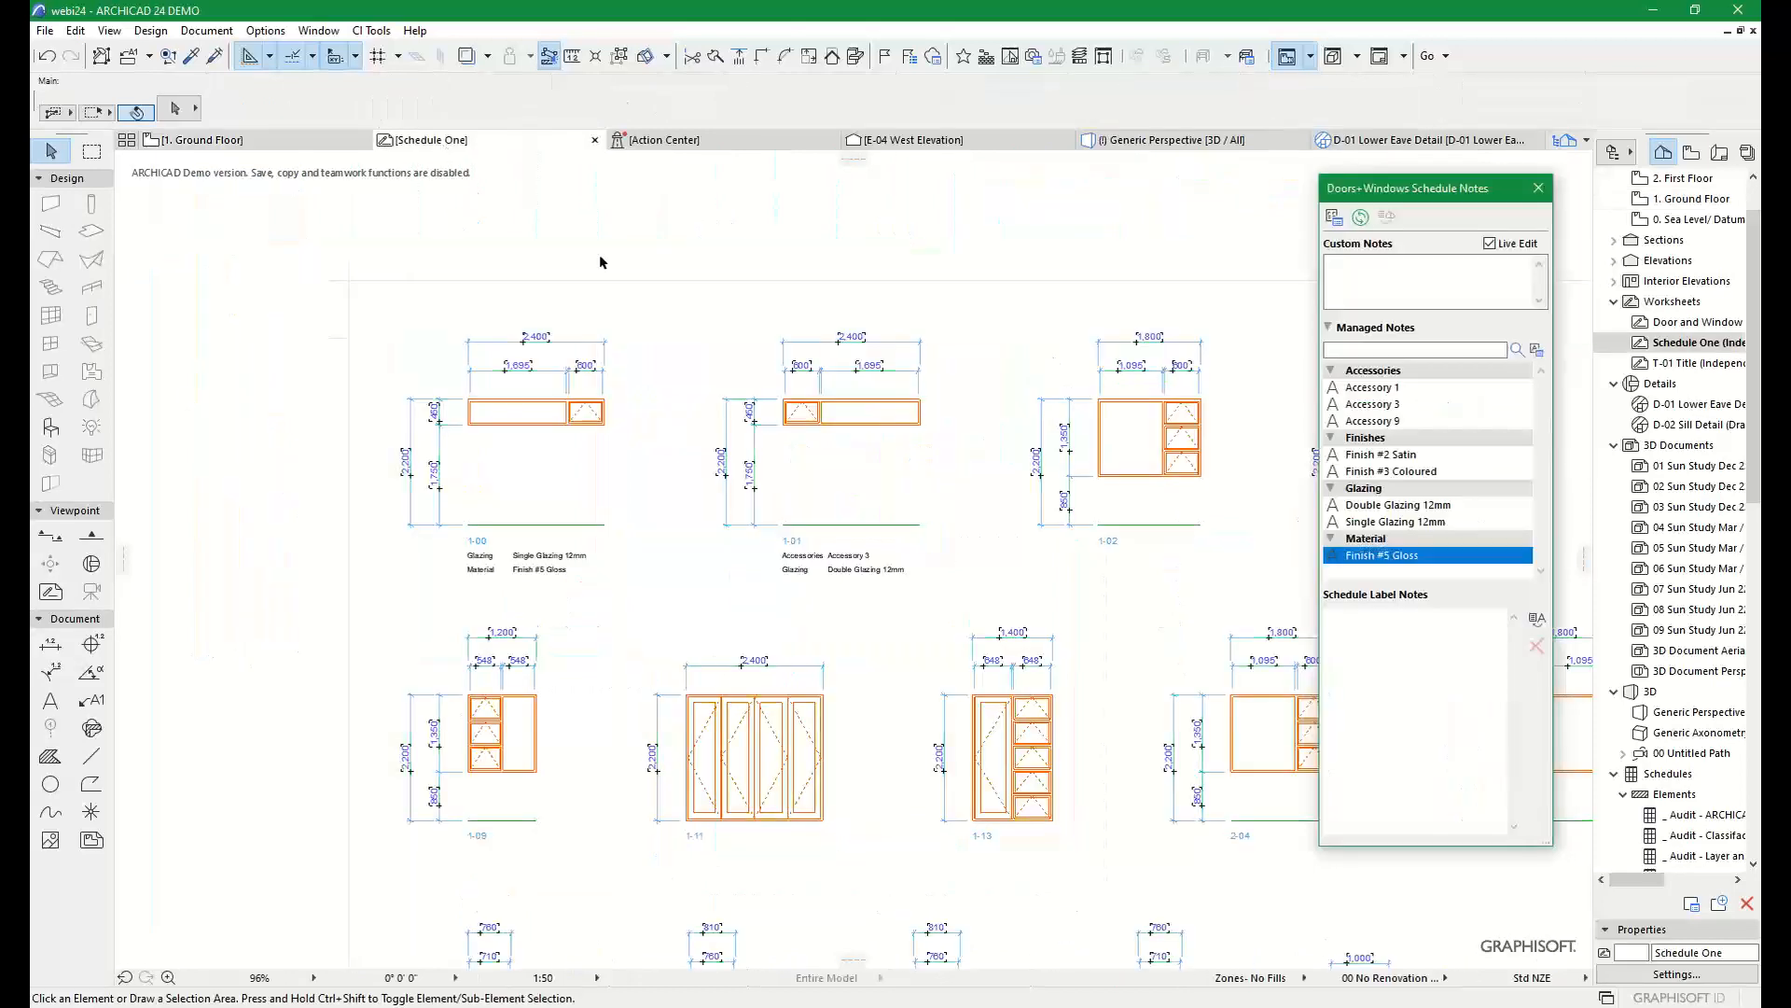
middle_drag(669, 375, 606, 361)
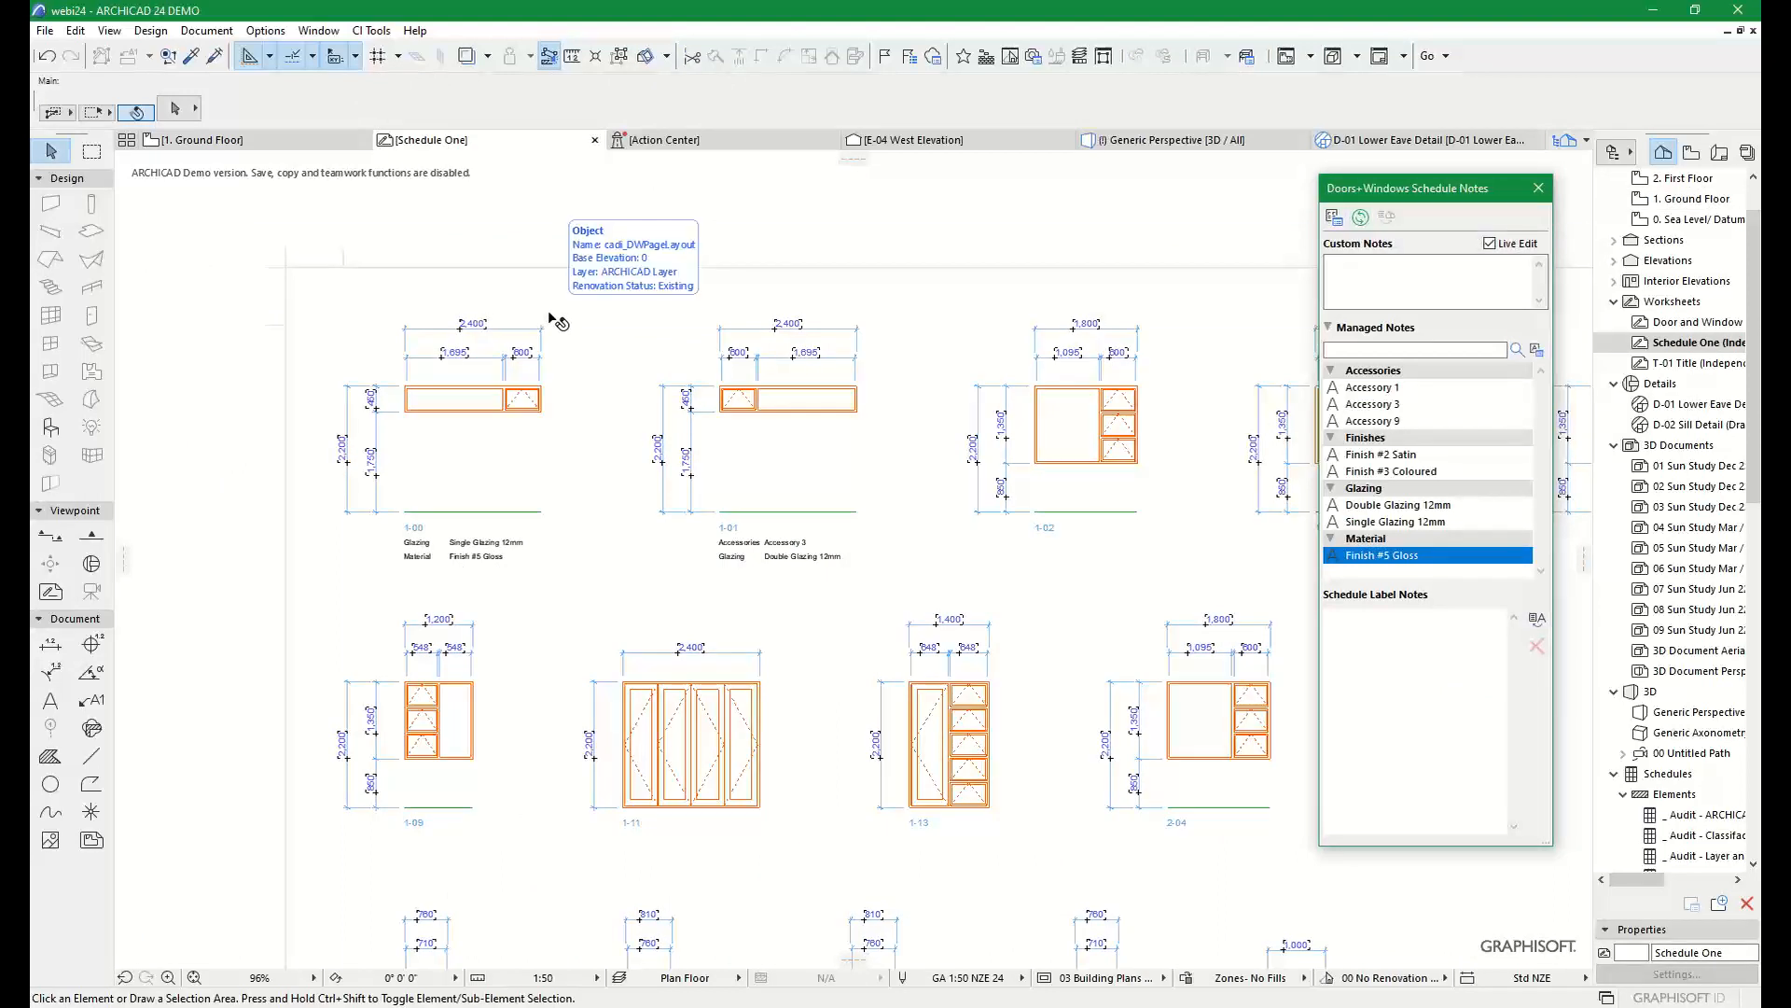
middle_drag(743, 471, 706, 448)
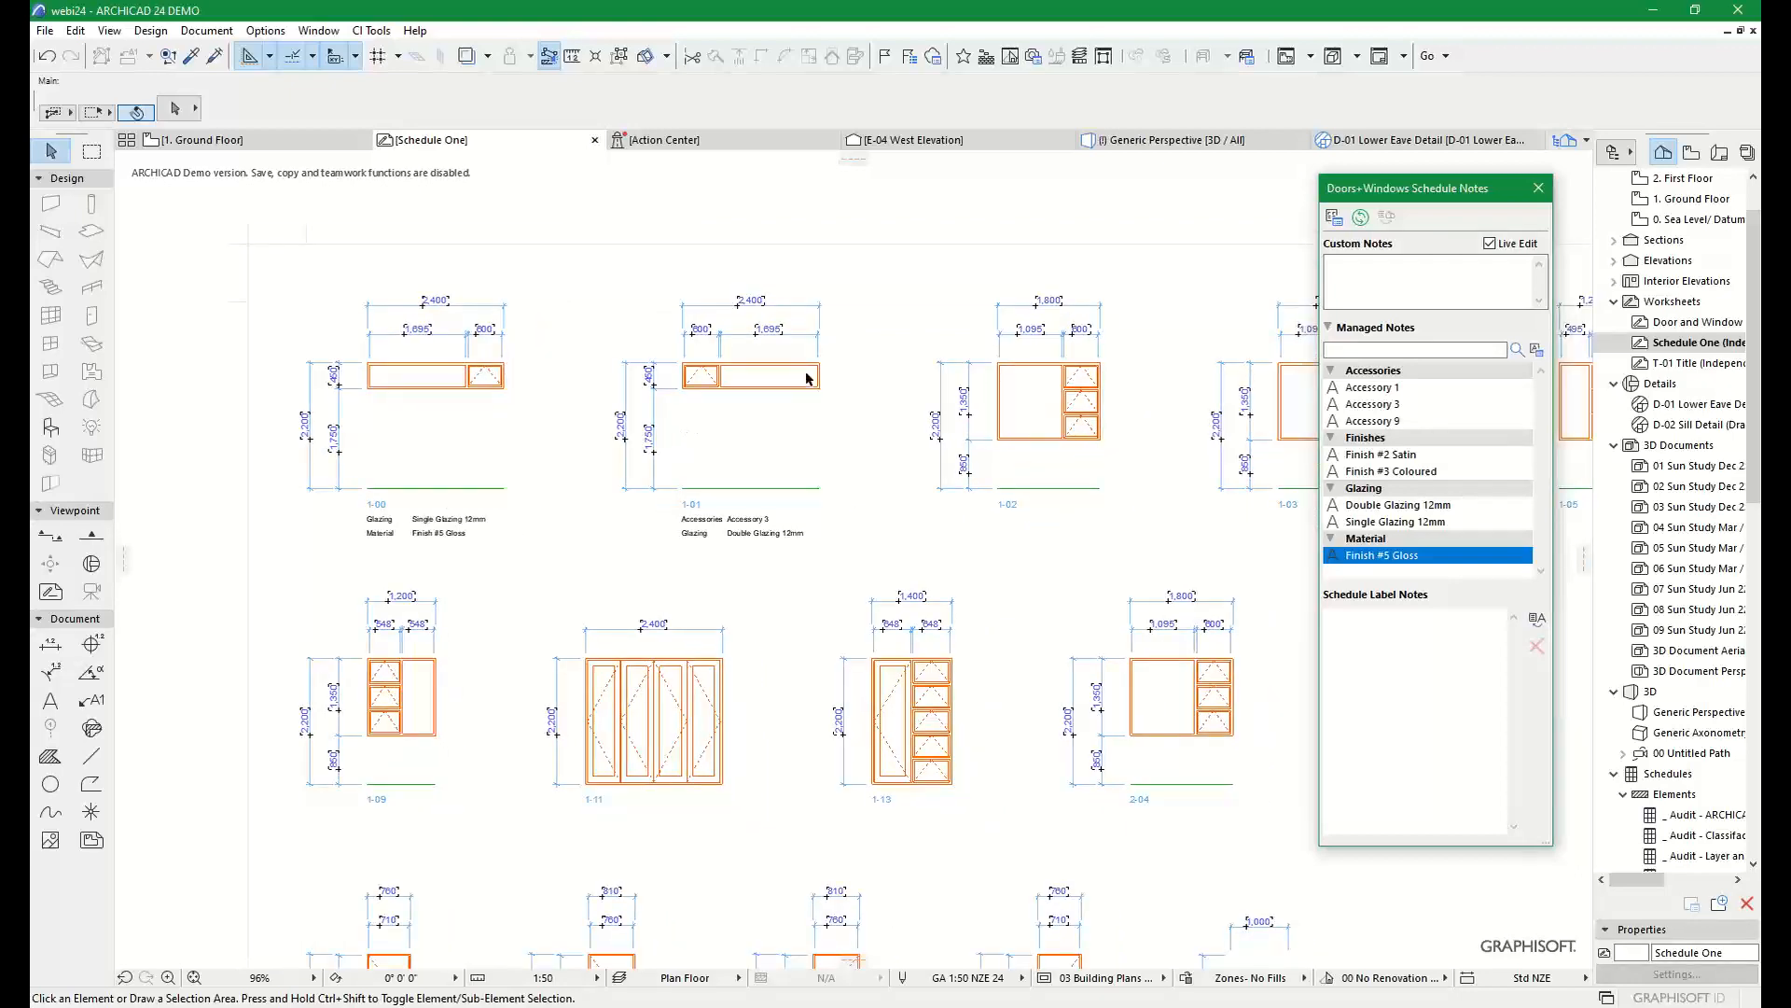
scroll(806, 373, down, 2)
scroll(707, 368, up, 2)
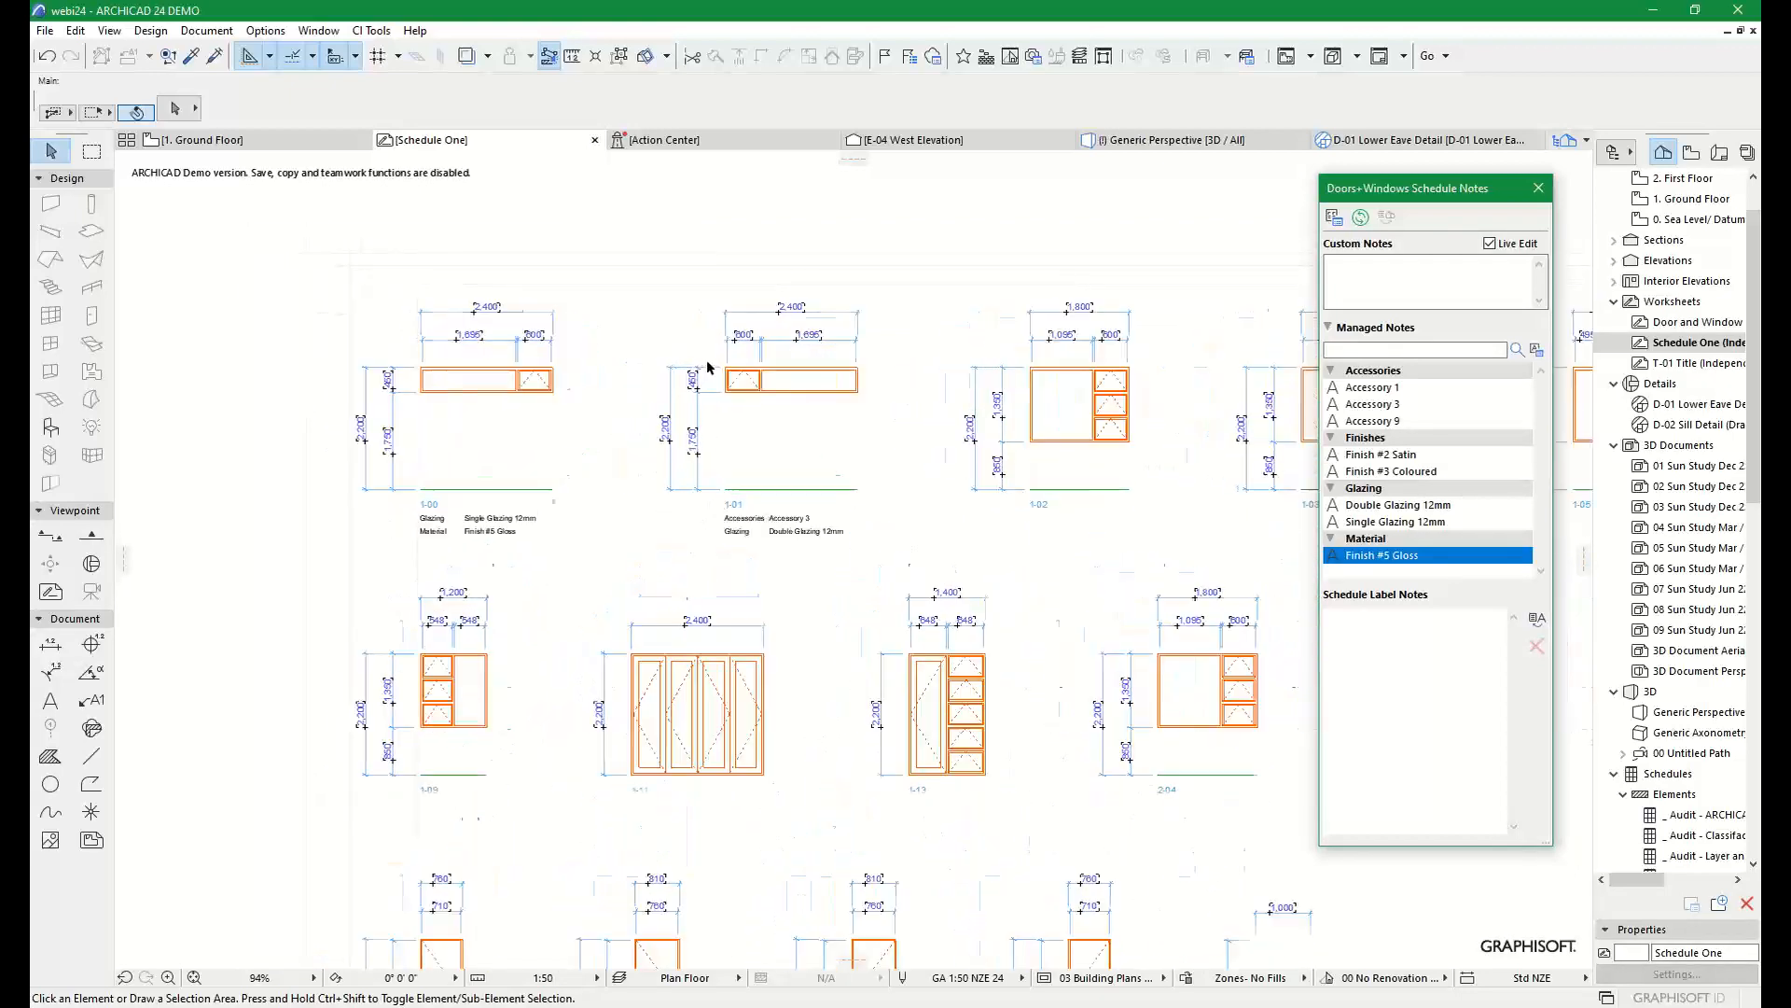
scroll(653, 434, up, 3)
middle_drag(652, 439, 800, 497)
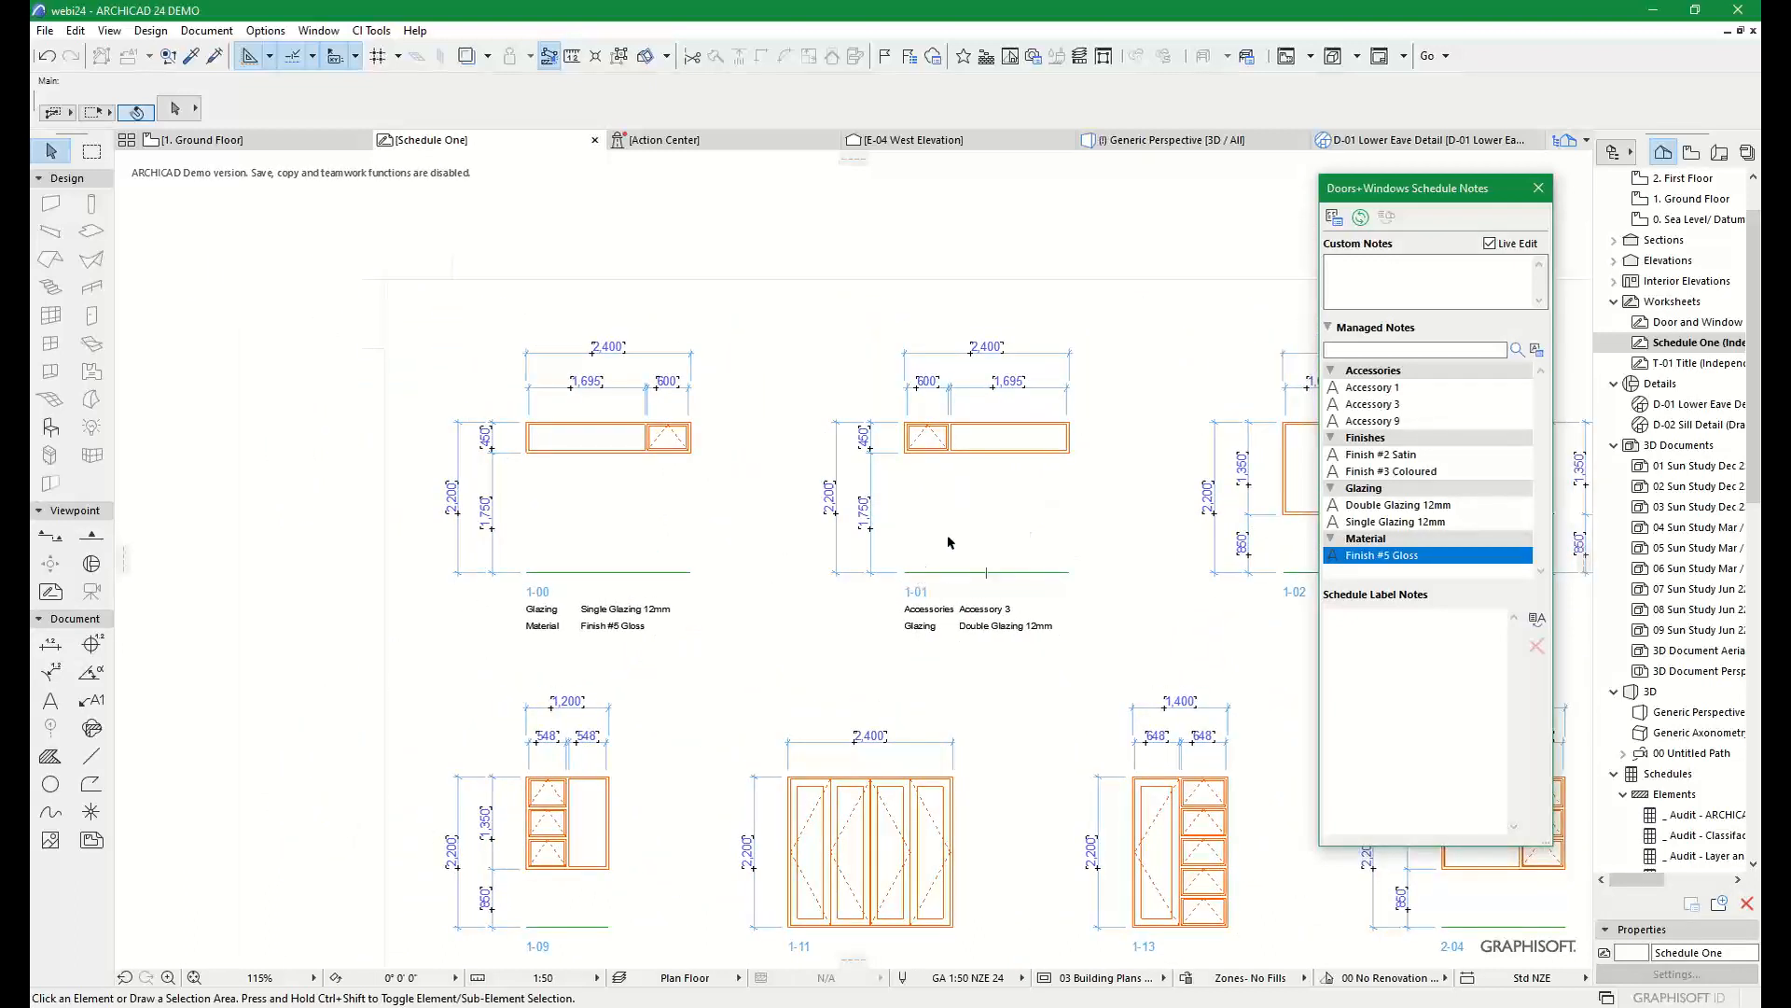
In the settings of schedule window 1-01, set text layout gap D to 1000 and spacing B to 35, apply them and deselect it
click(910, 455)
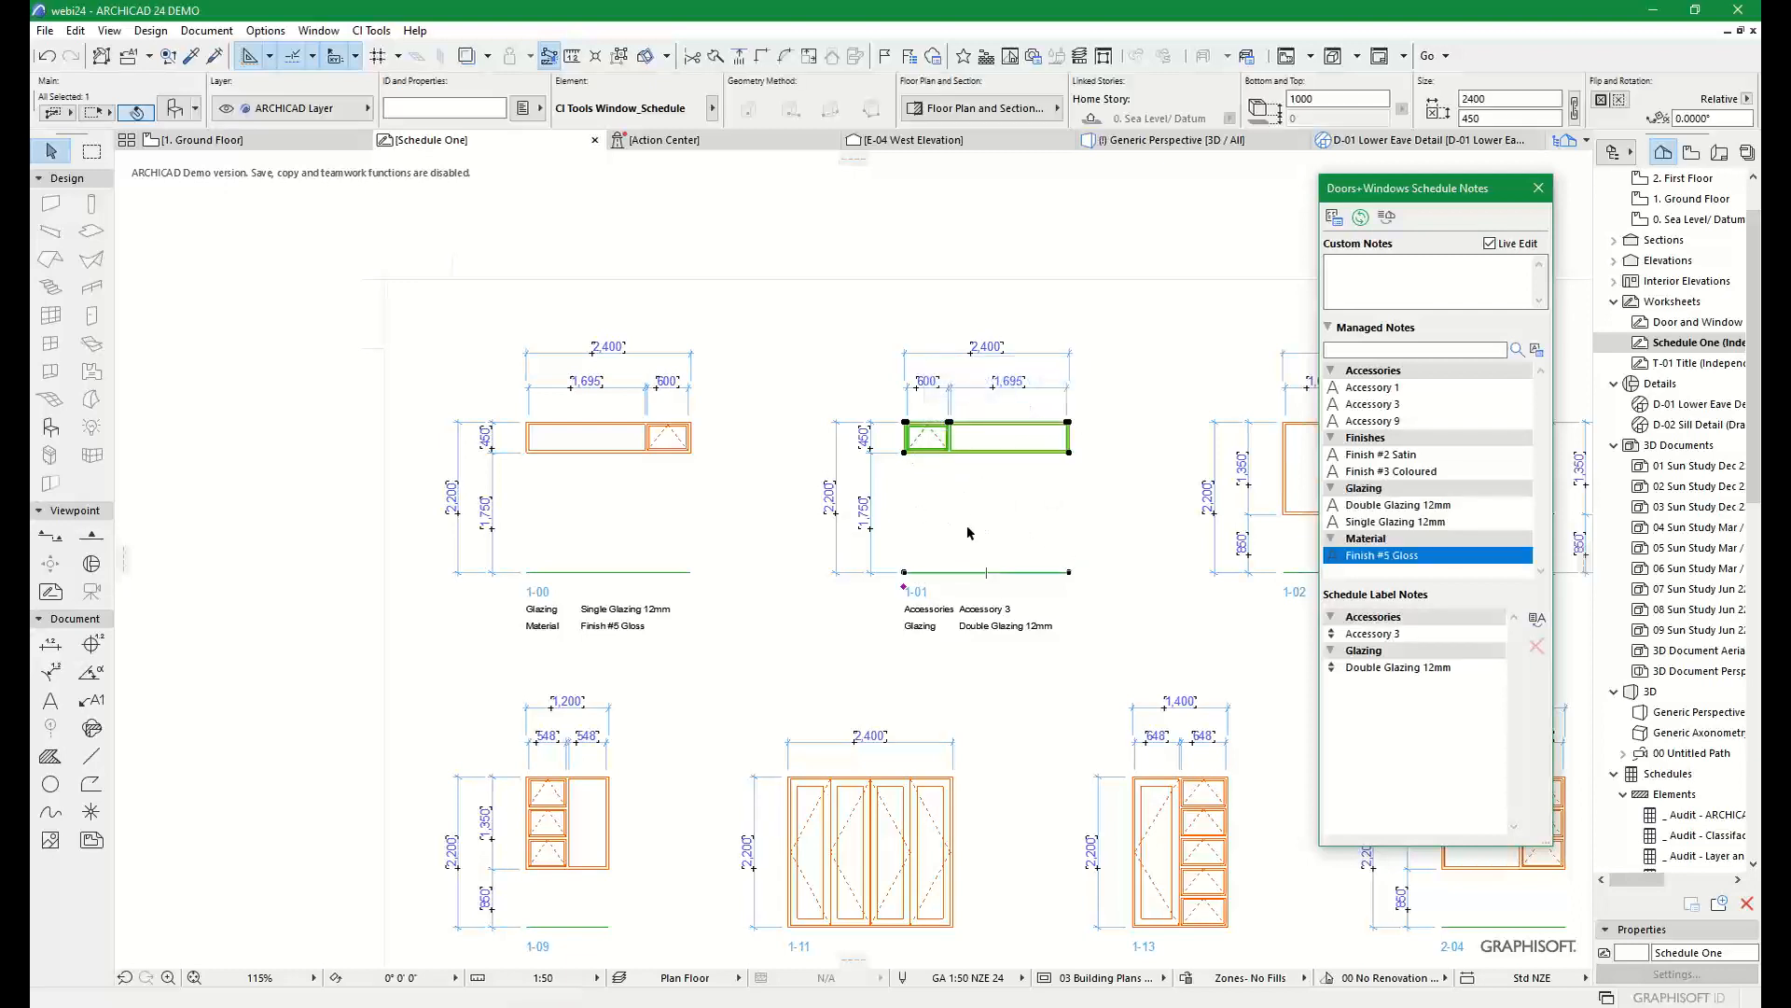
click(175, 108)
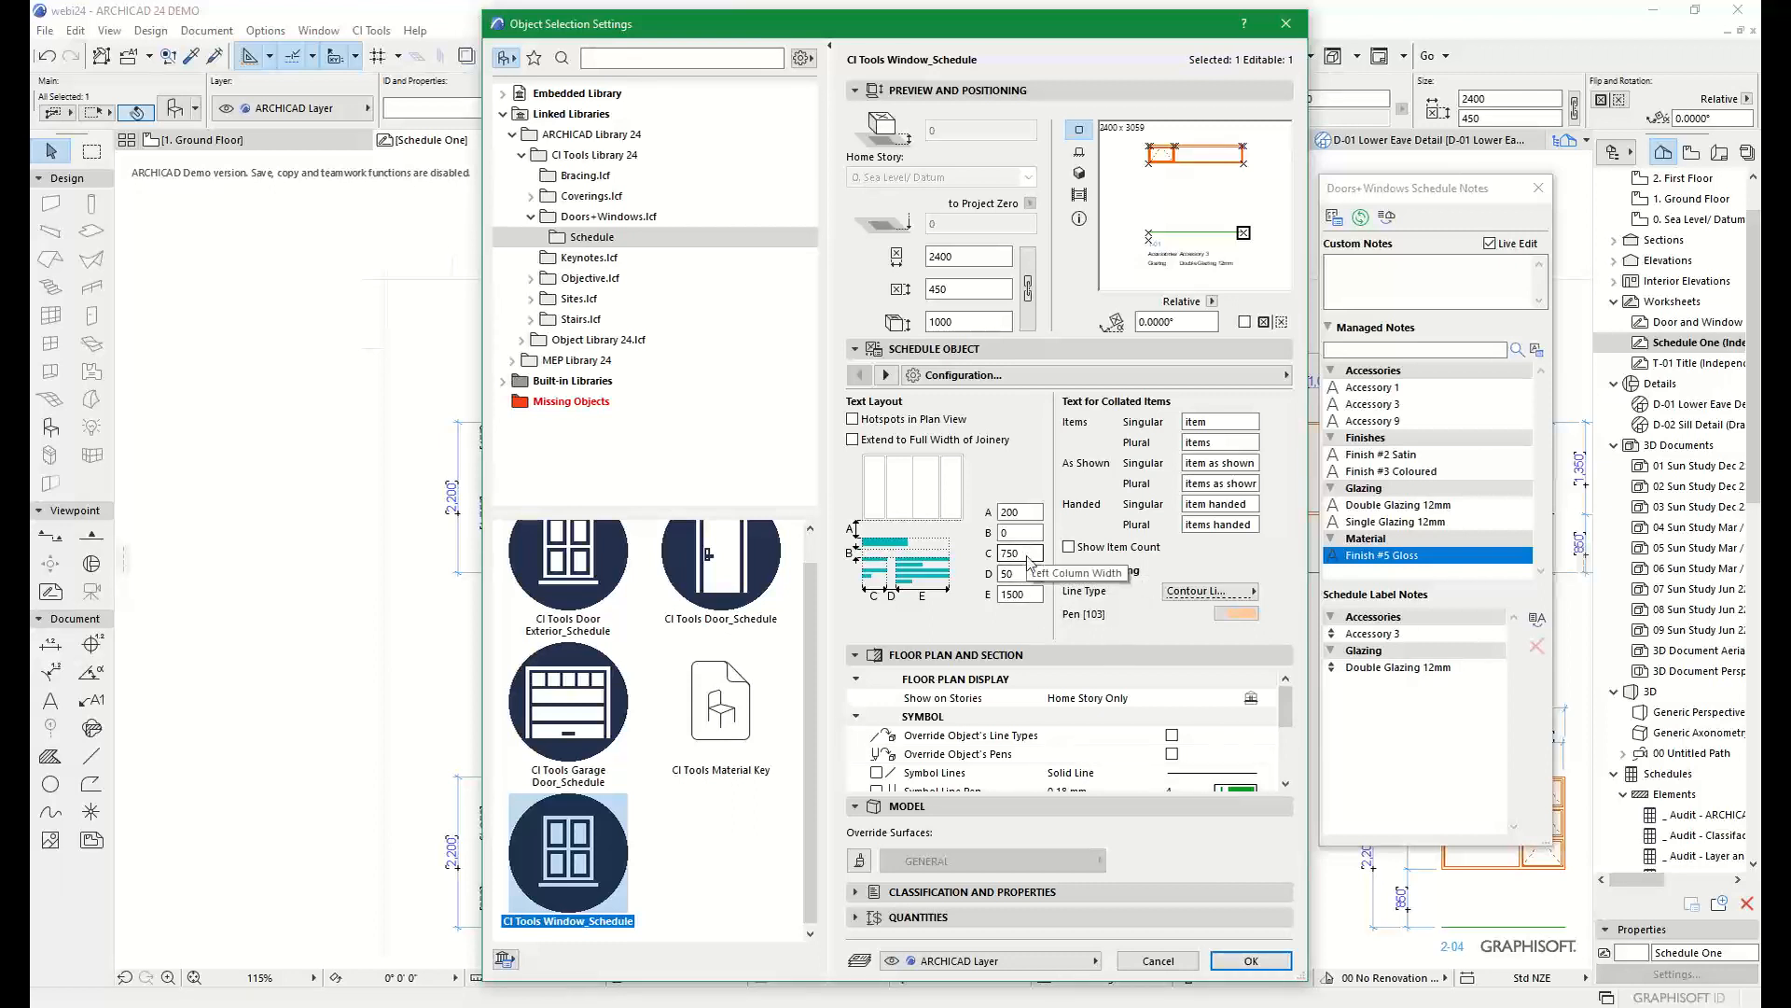
double_click(1002, 572)
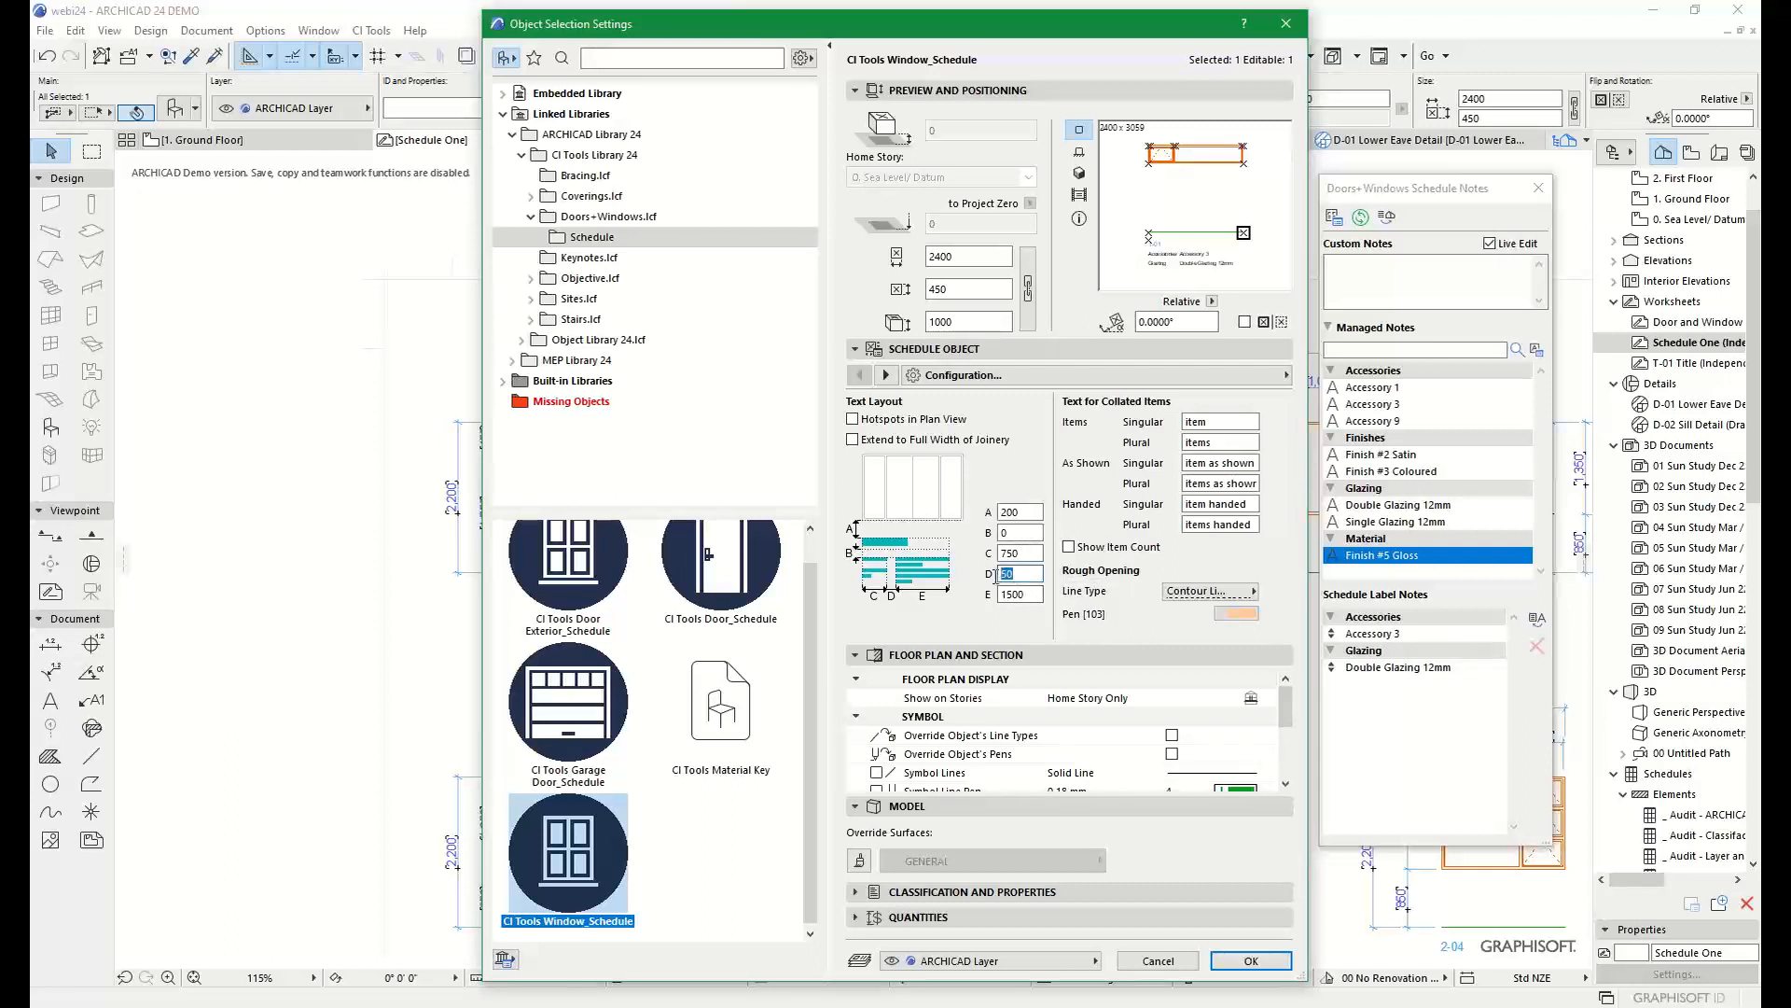
text(1000)
click(1035, 553)
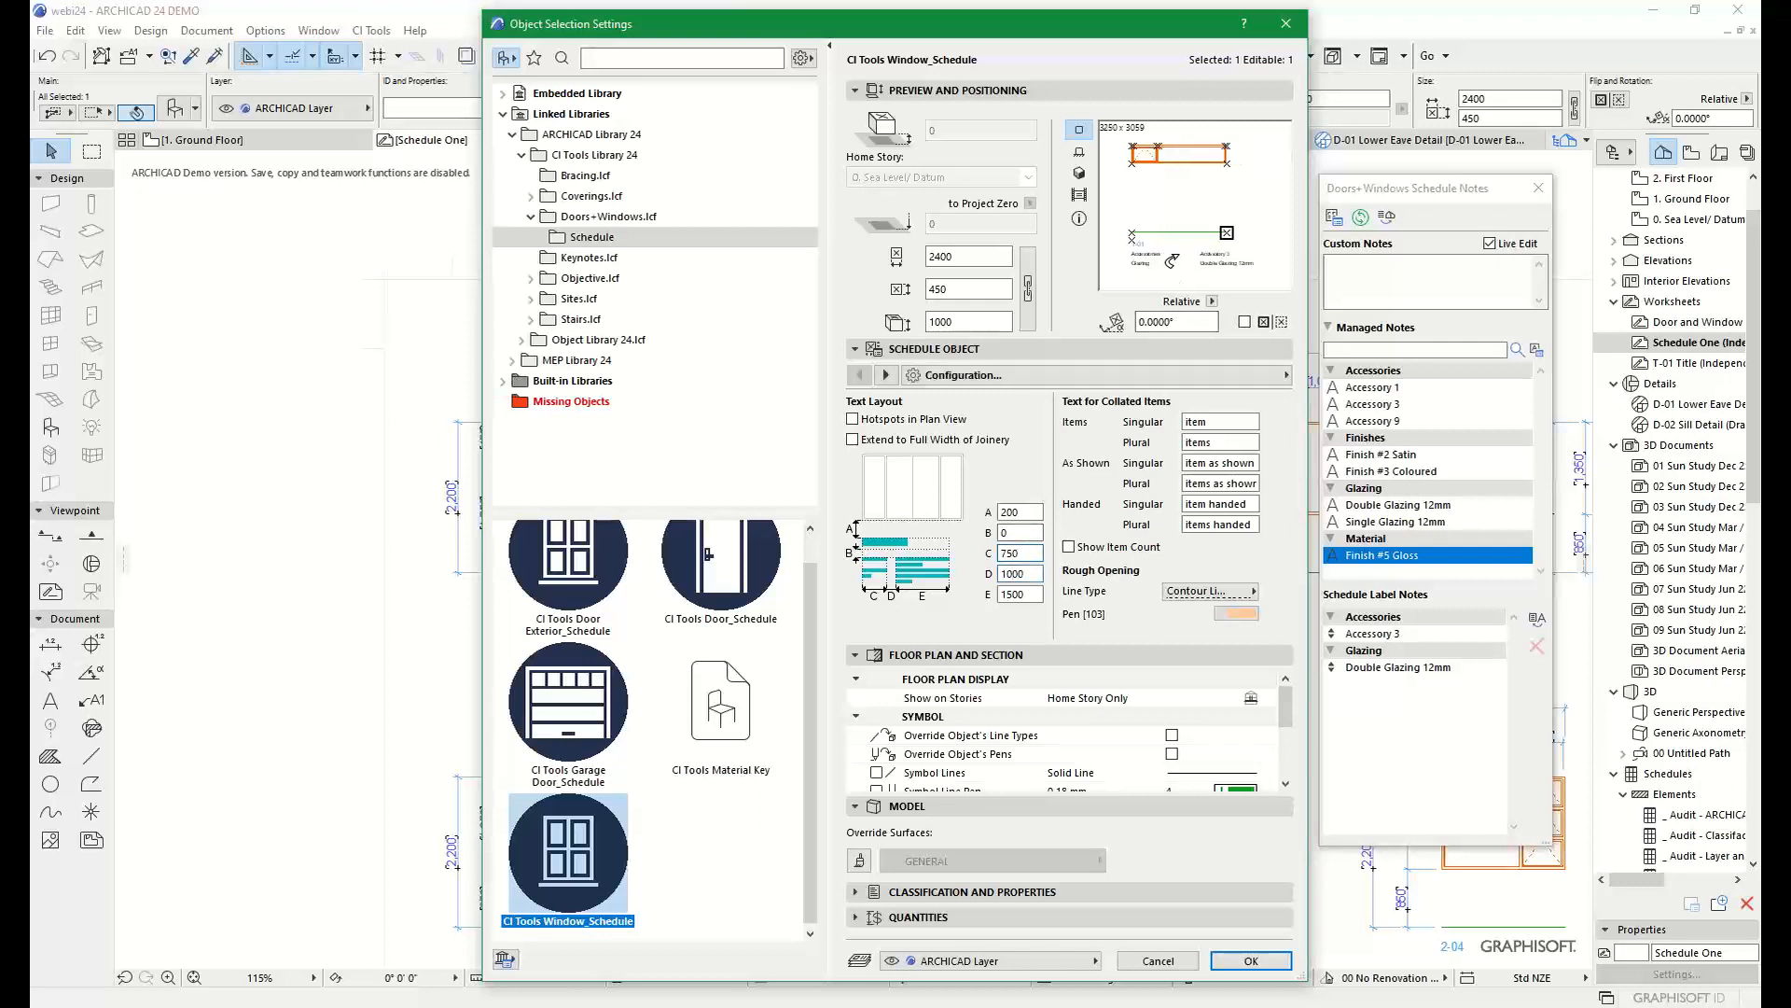
click(1030, 531)
text(35)
key(Tab)
click(1275, 964)
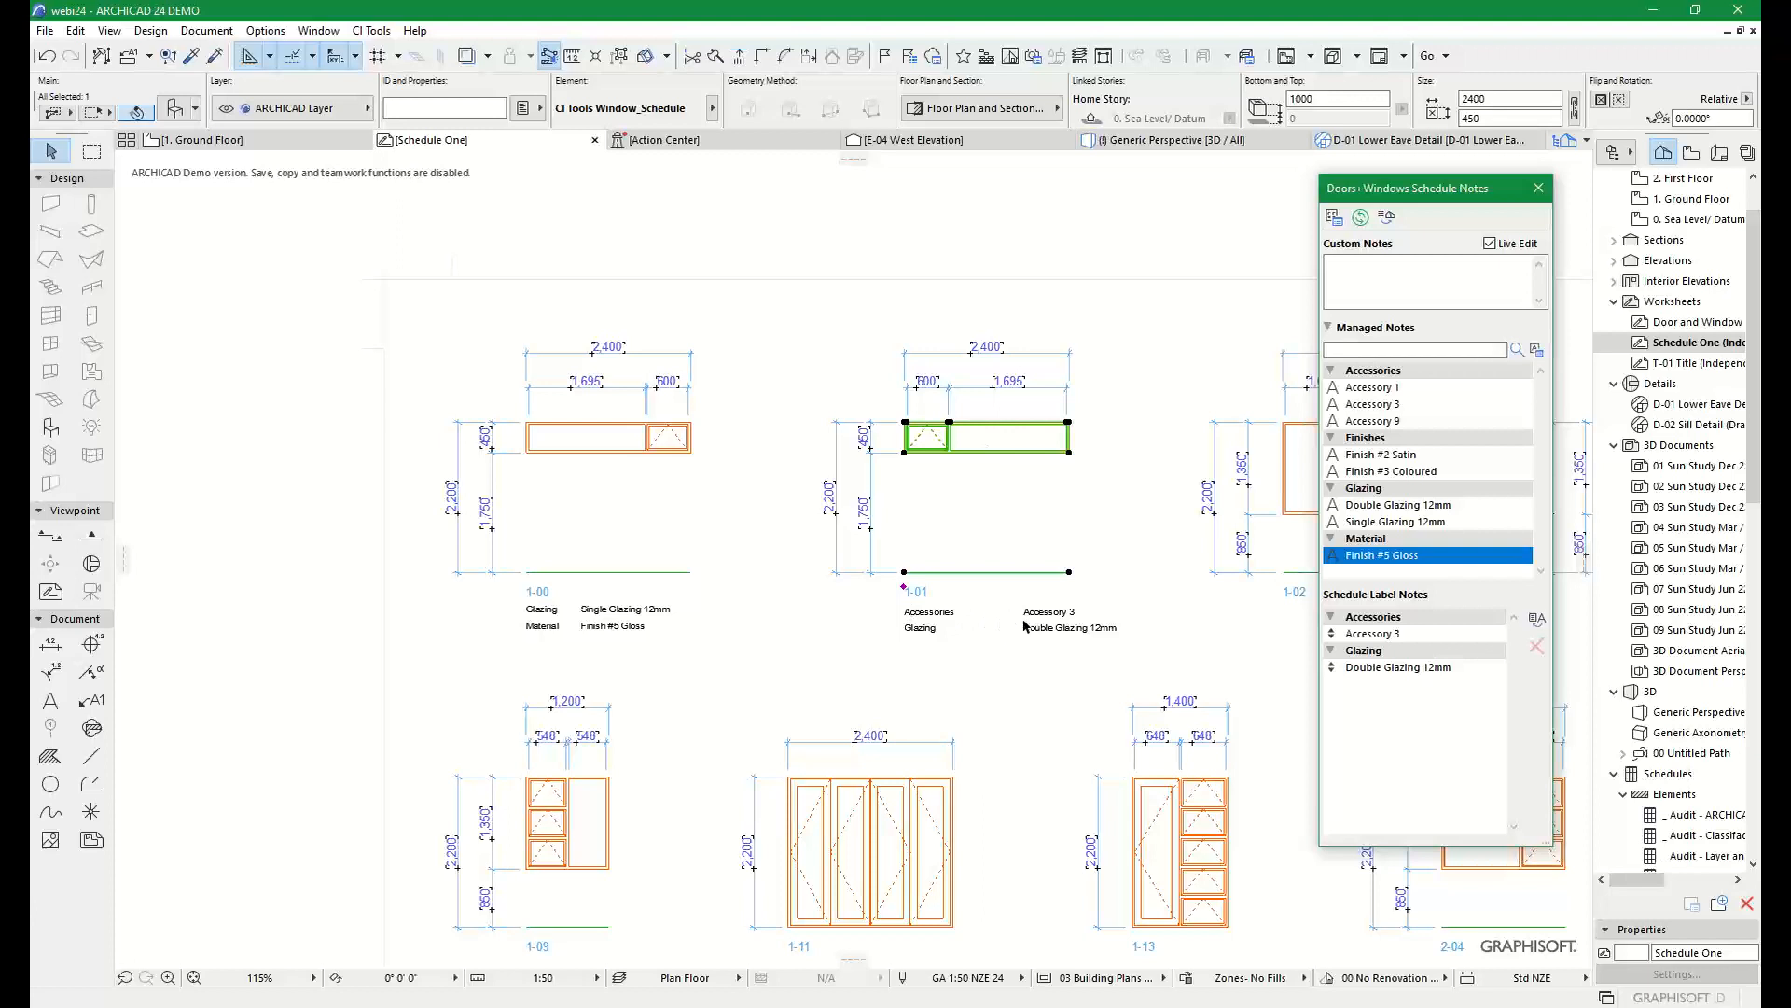
click(1181, 350)
click(1138, 200)
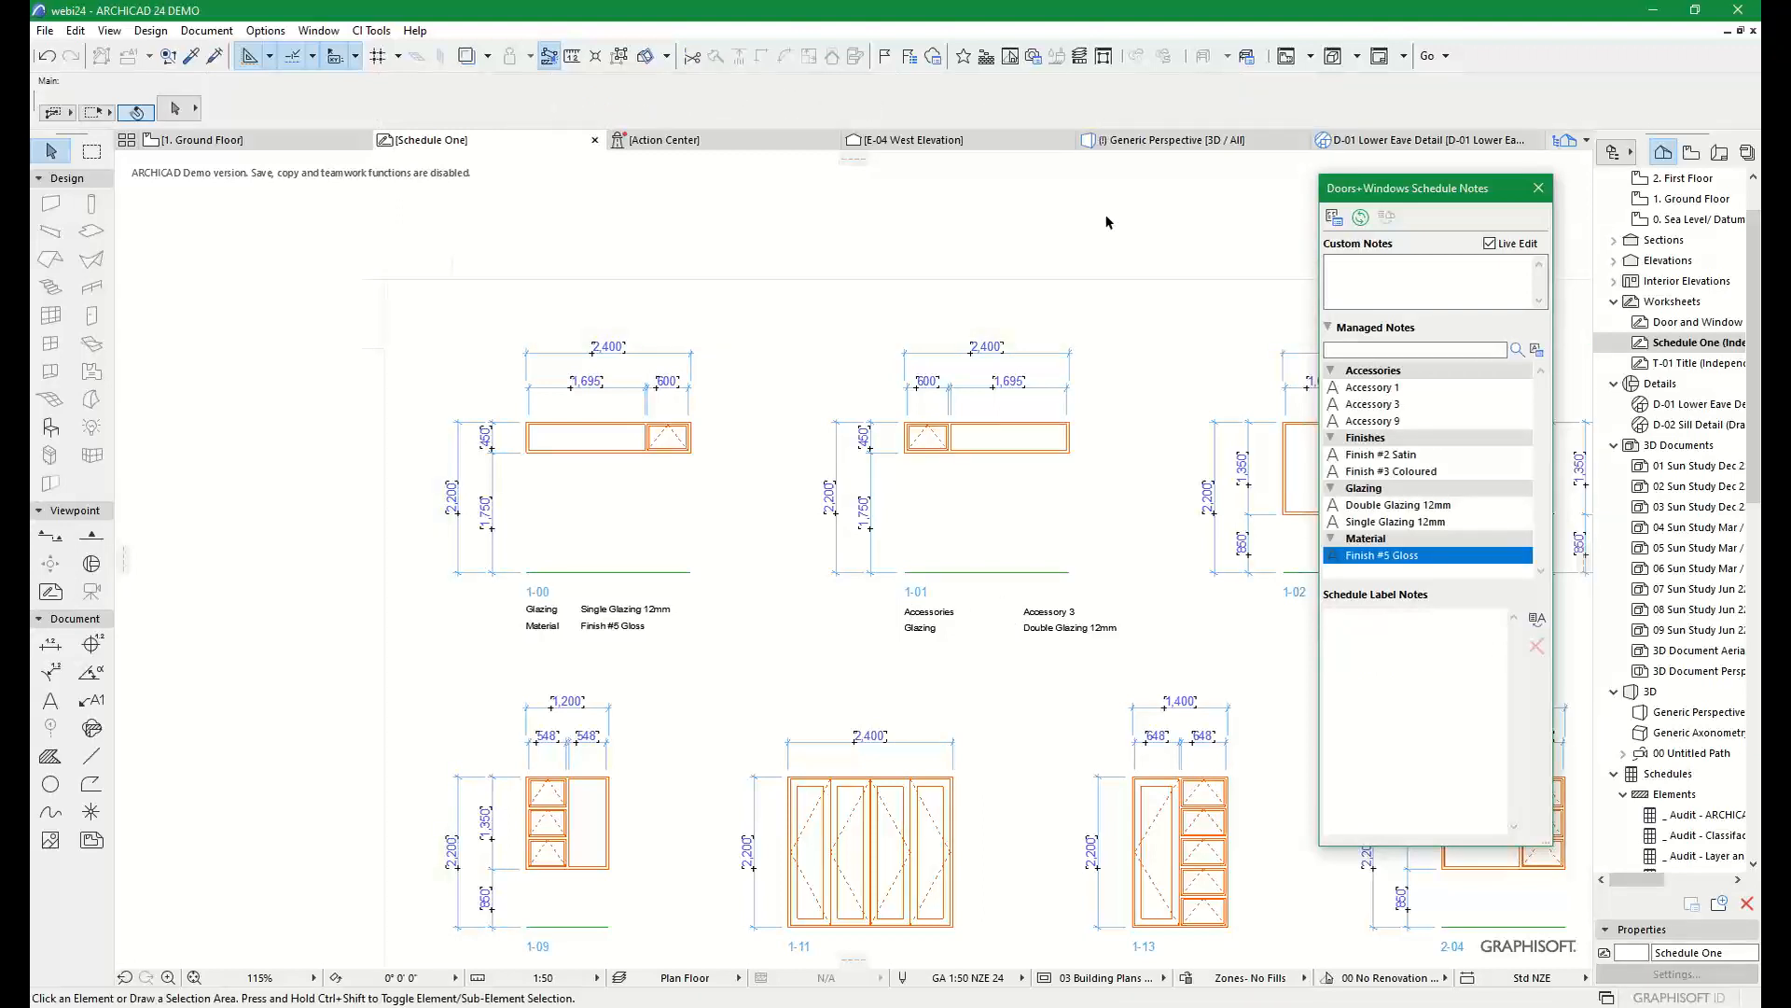
Update the door and window schedule so the Schedule One worksheet layout is regenerated with the attached notes
click(1355, 226)
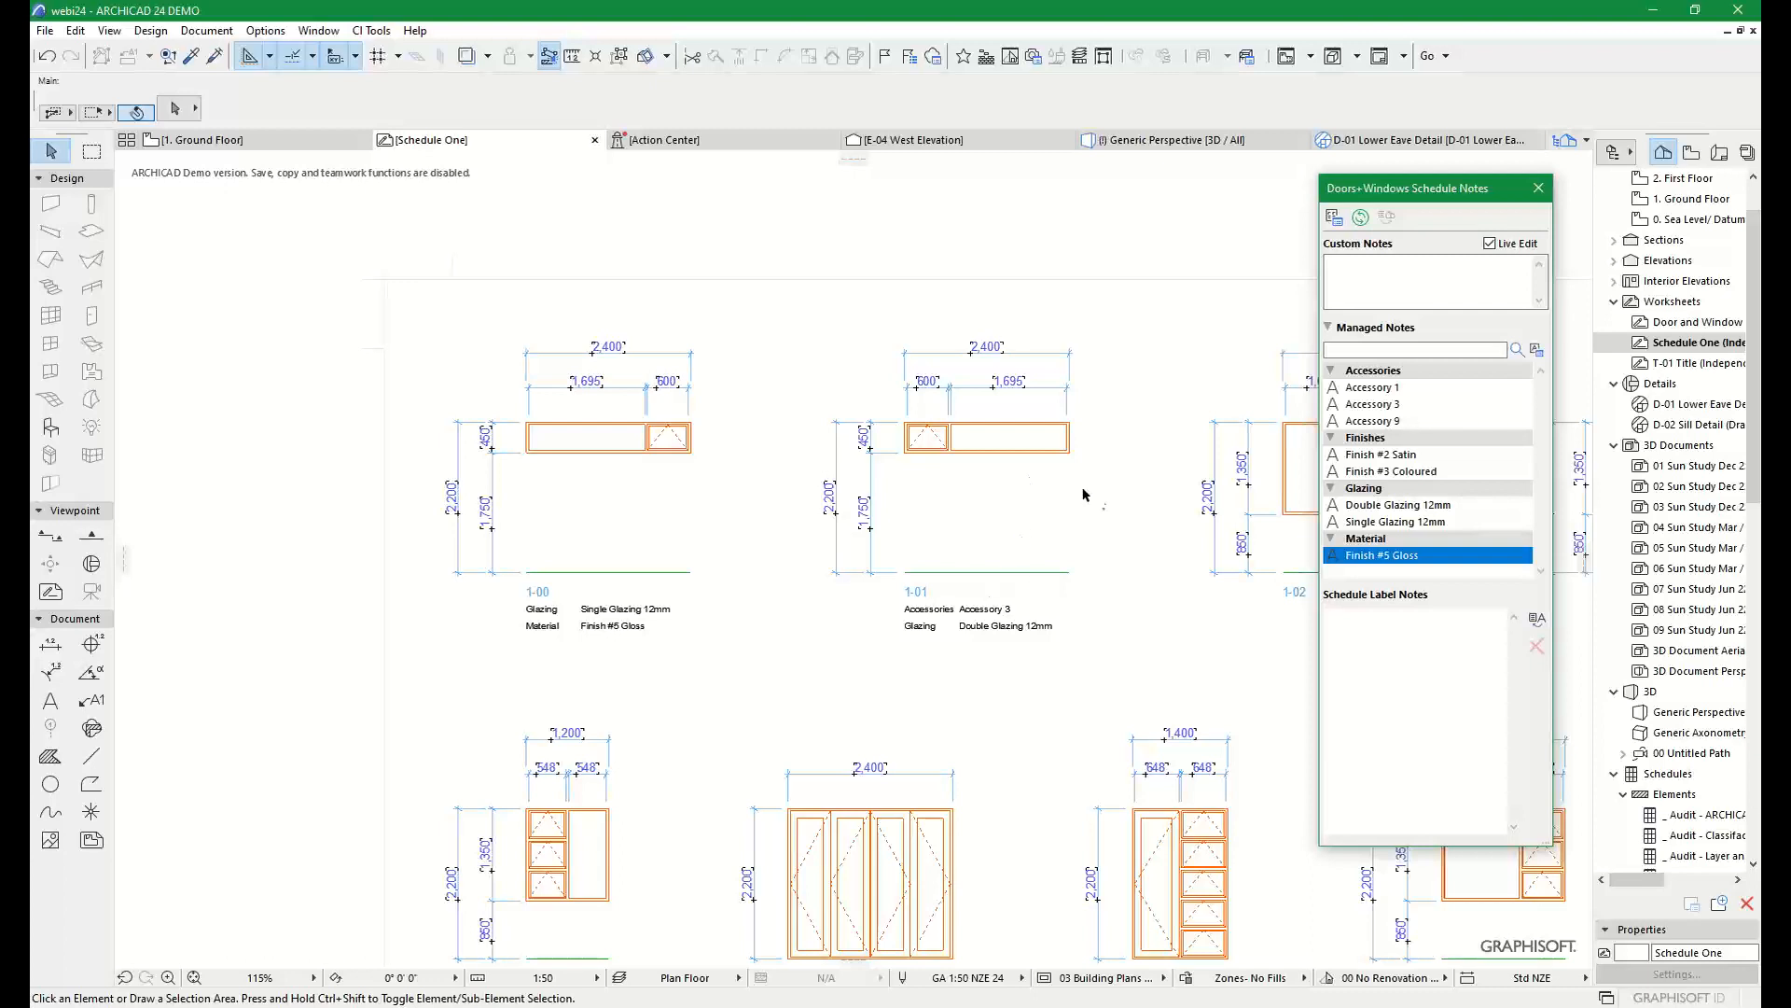
mouse_move(1103, 529)
middle_down()
mouse_move(1051, 532)
mouse_move(1027, 556)
middle_up()
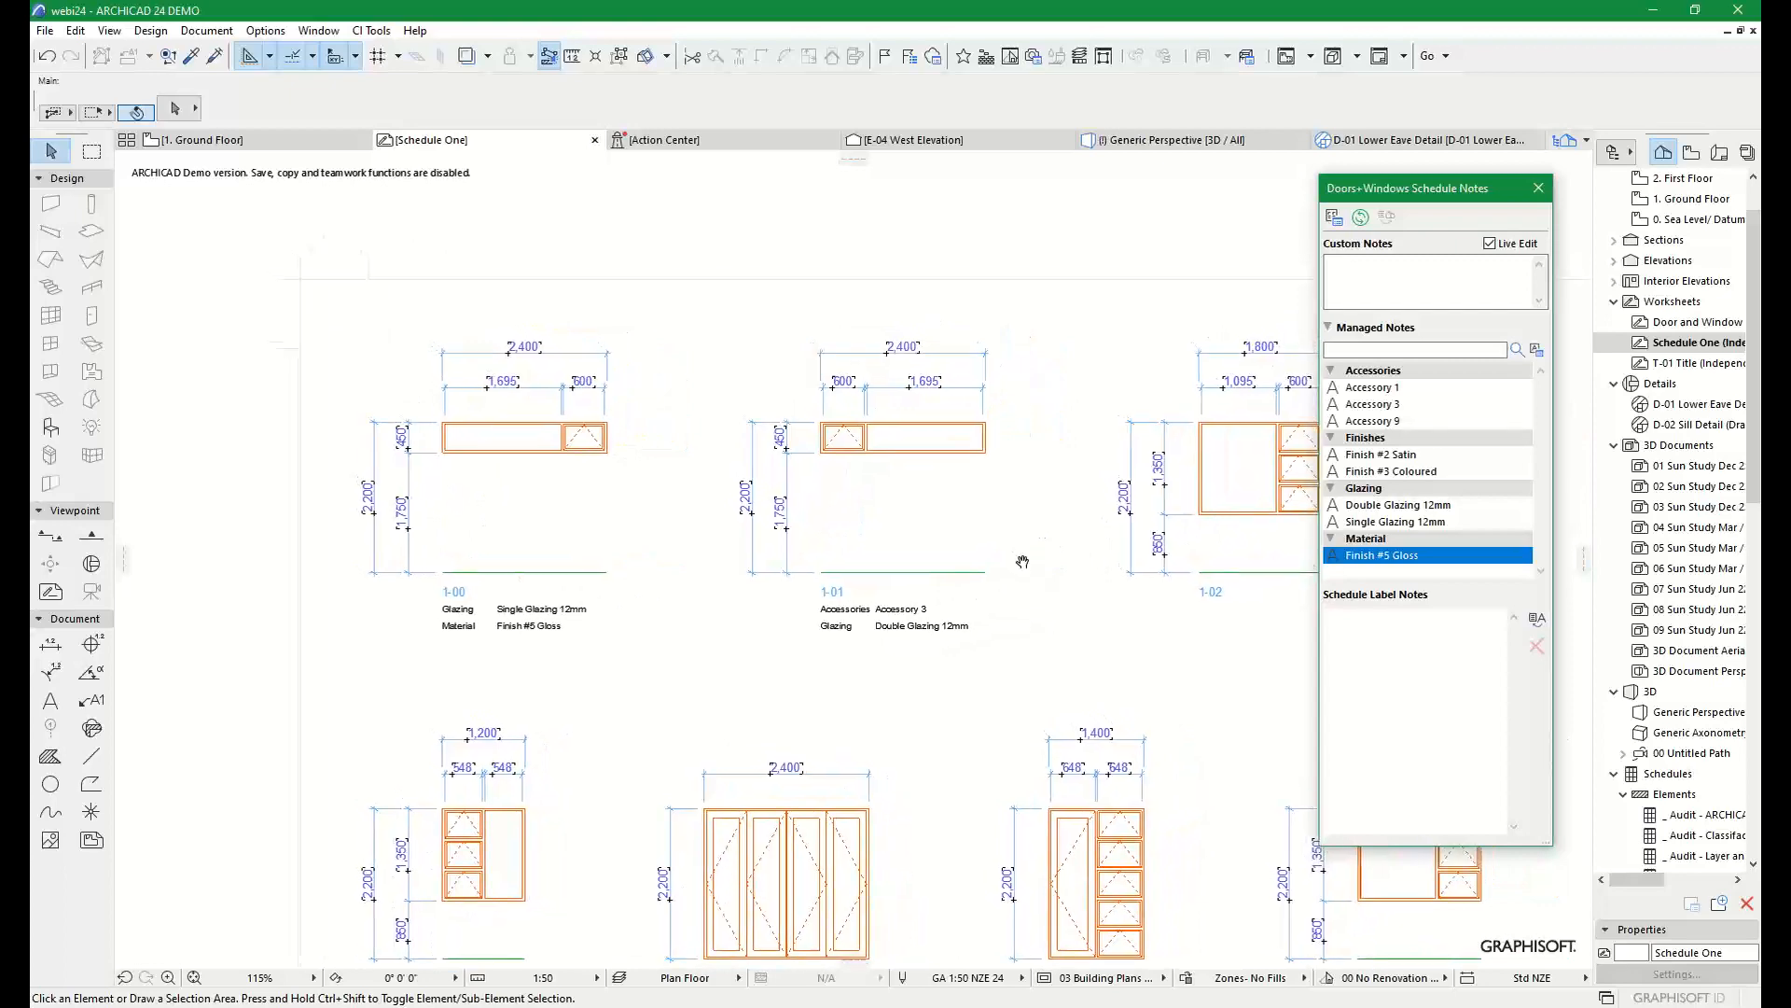
scroll(748, 448, up, 1)
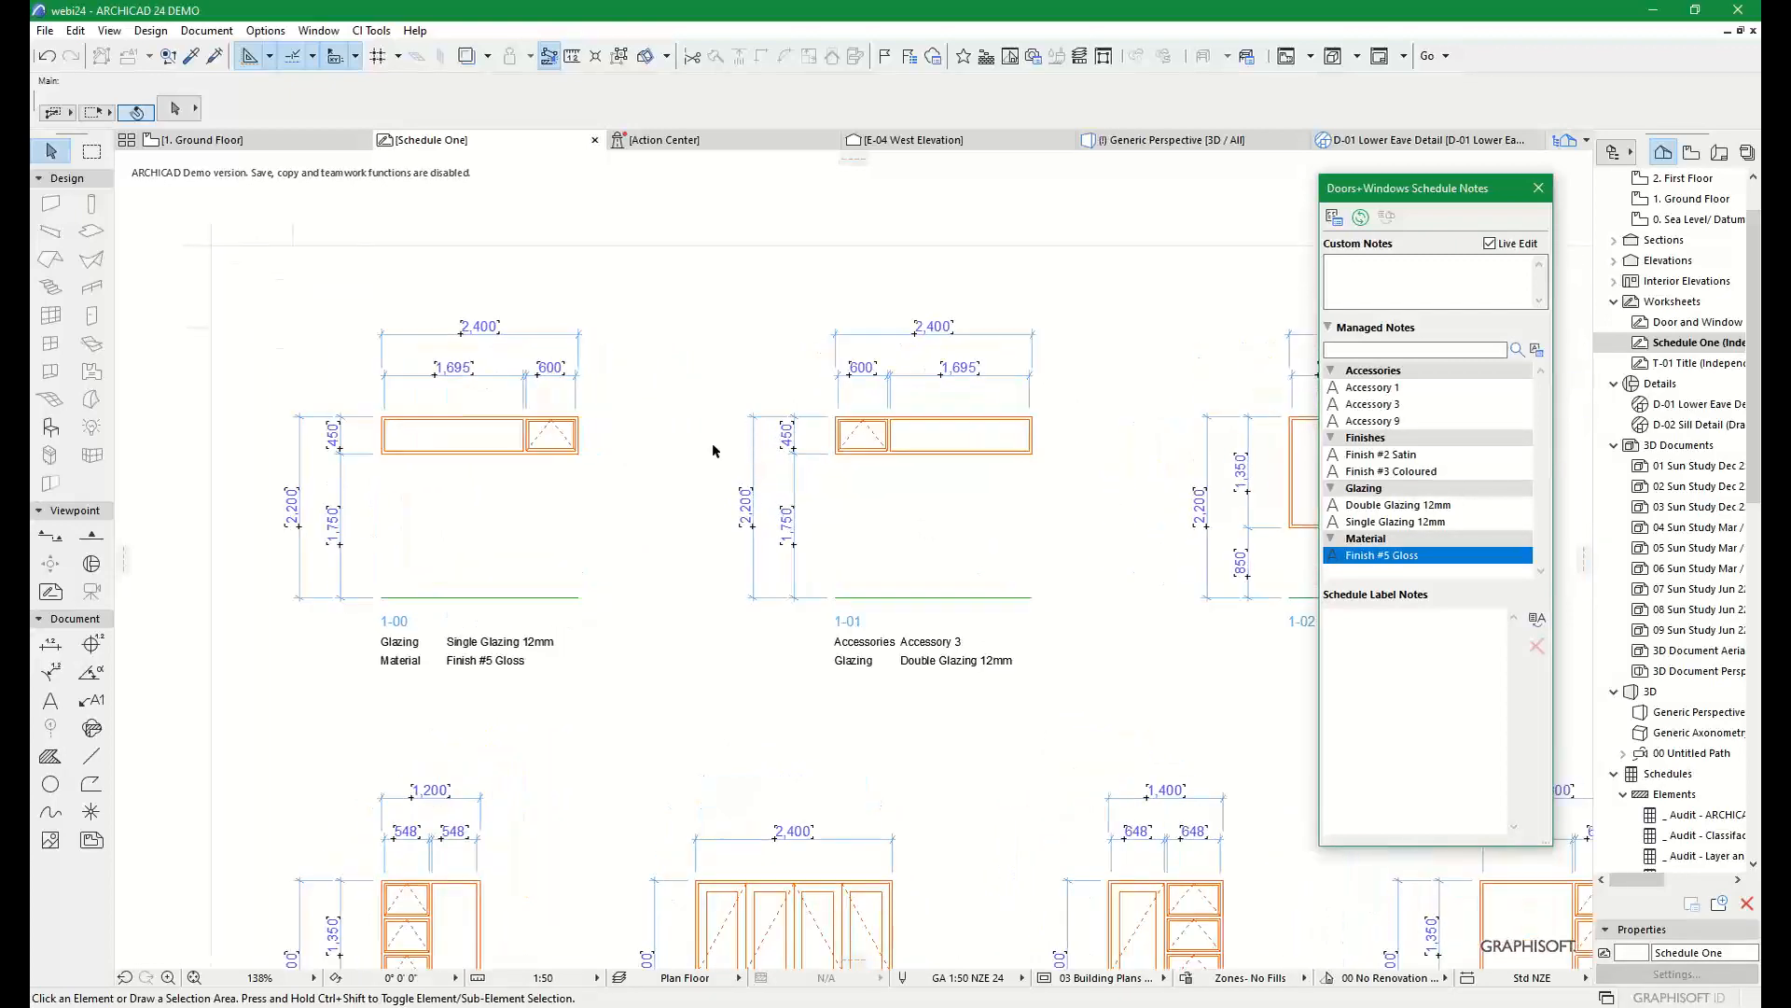
mouse_move(692, 447)
middle_down()
mouse_move(853, 461)
mouse_move(858, 485)
middle_up()
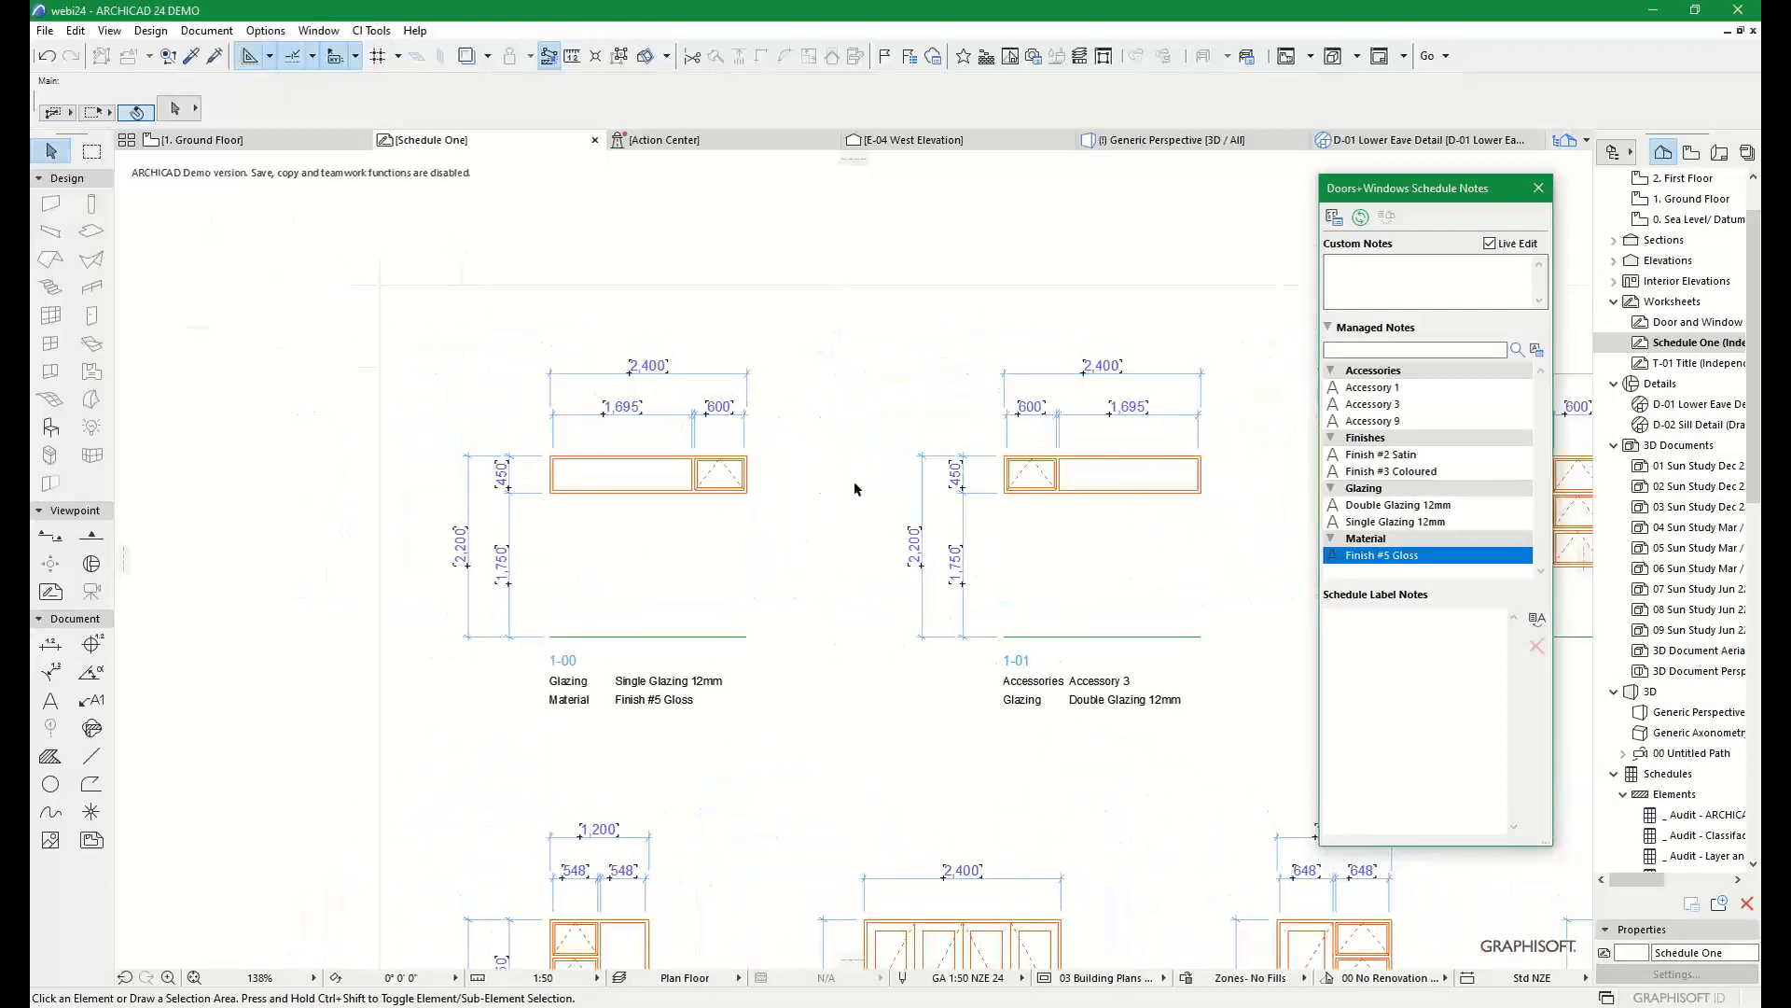
Measure the horizontal distance between the frames of schedule windows 1-00 and 1-01, and examine the notes beneath them
click(749, 485)
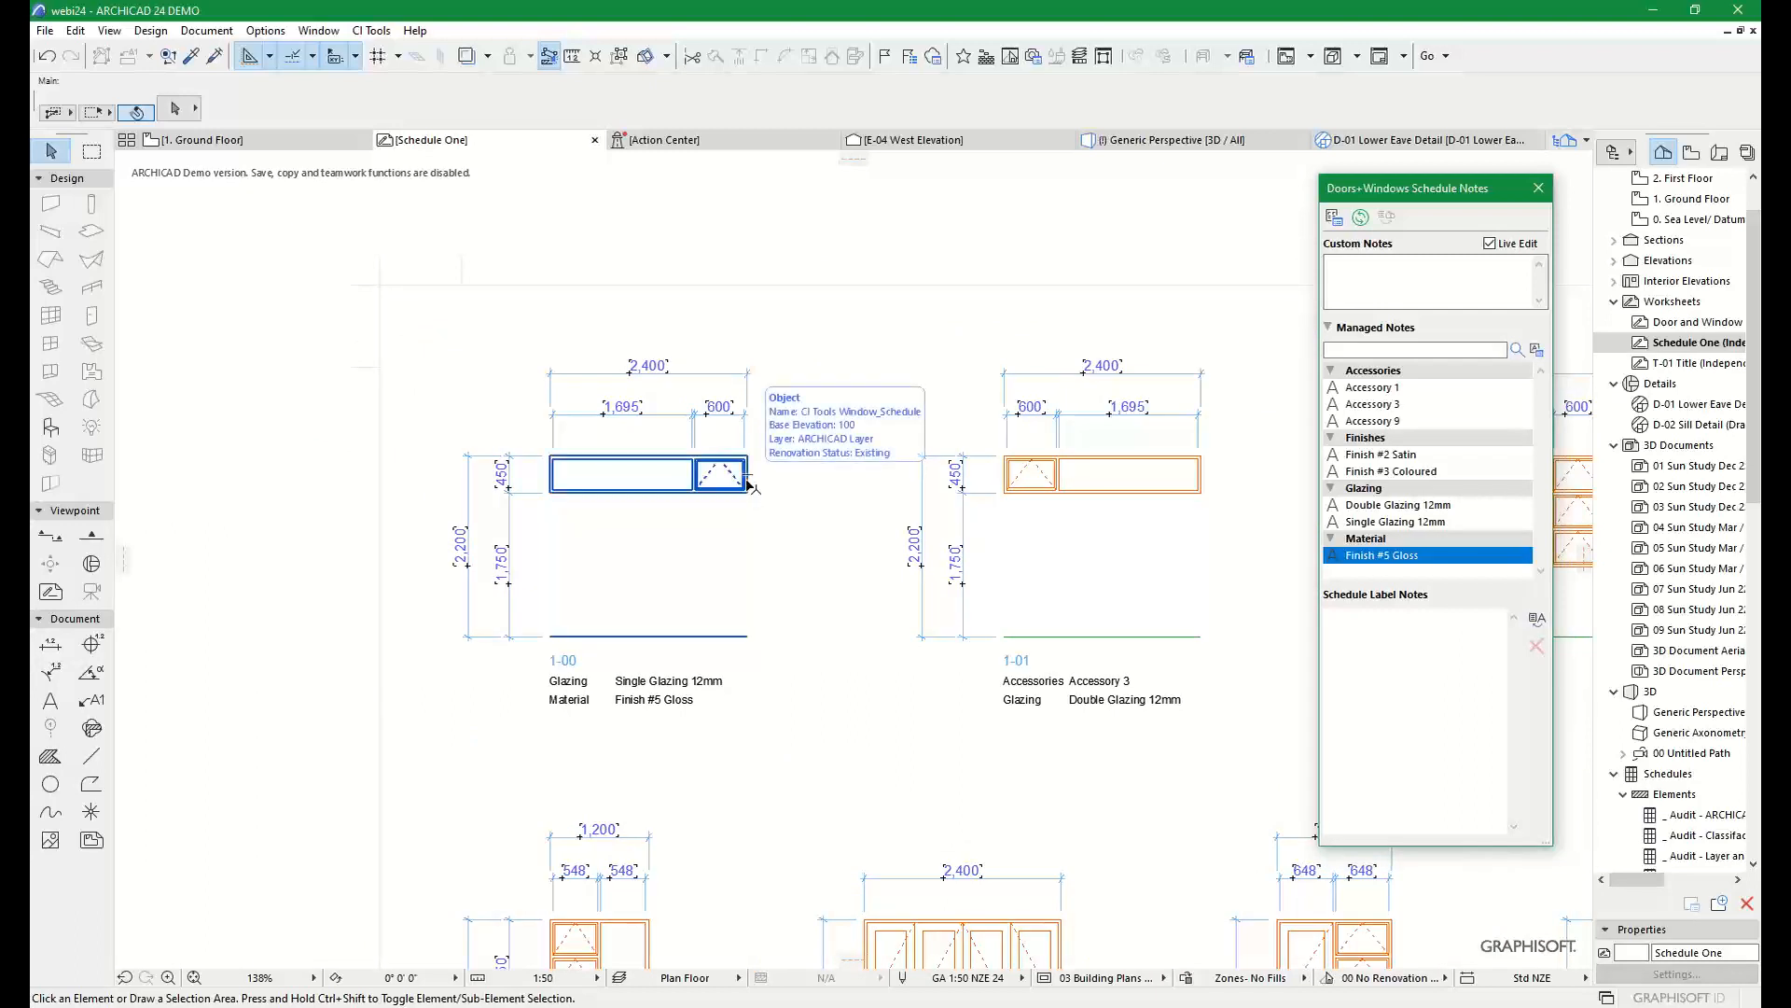
click(799, 533)
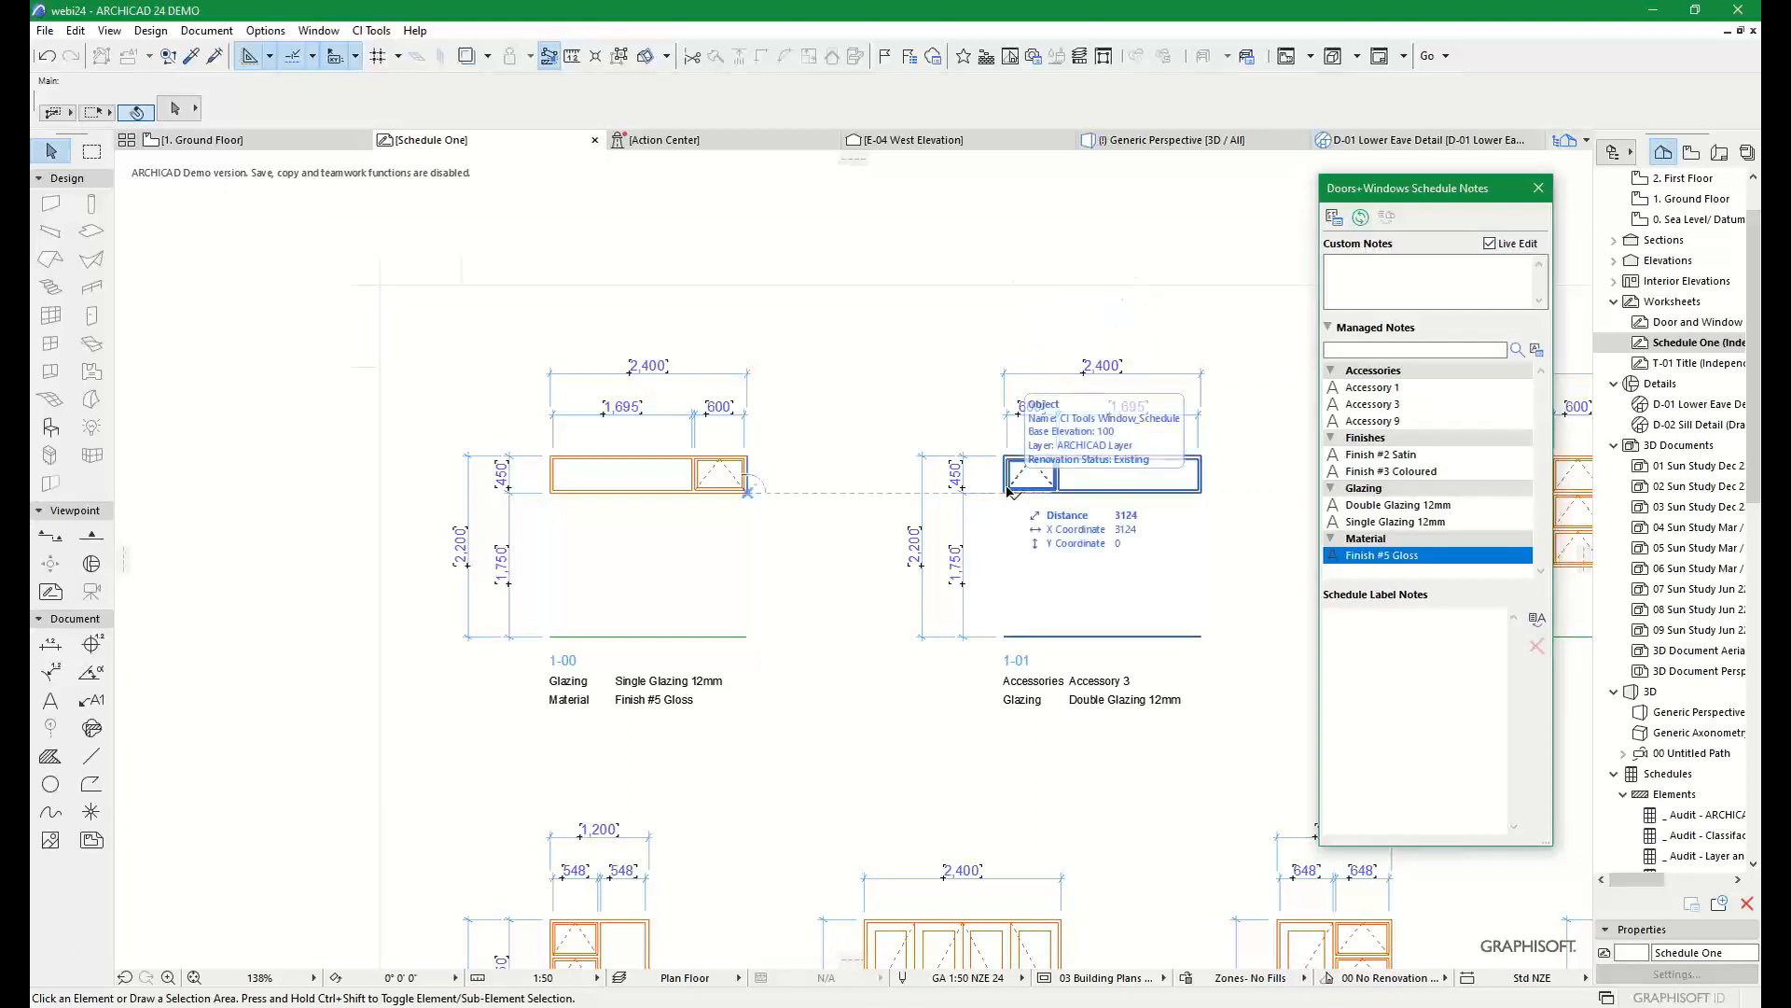
scroll(1039, 477, down, 3)
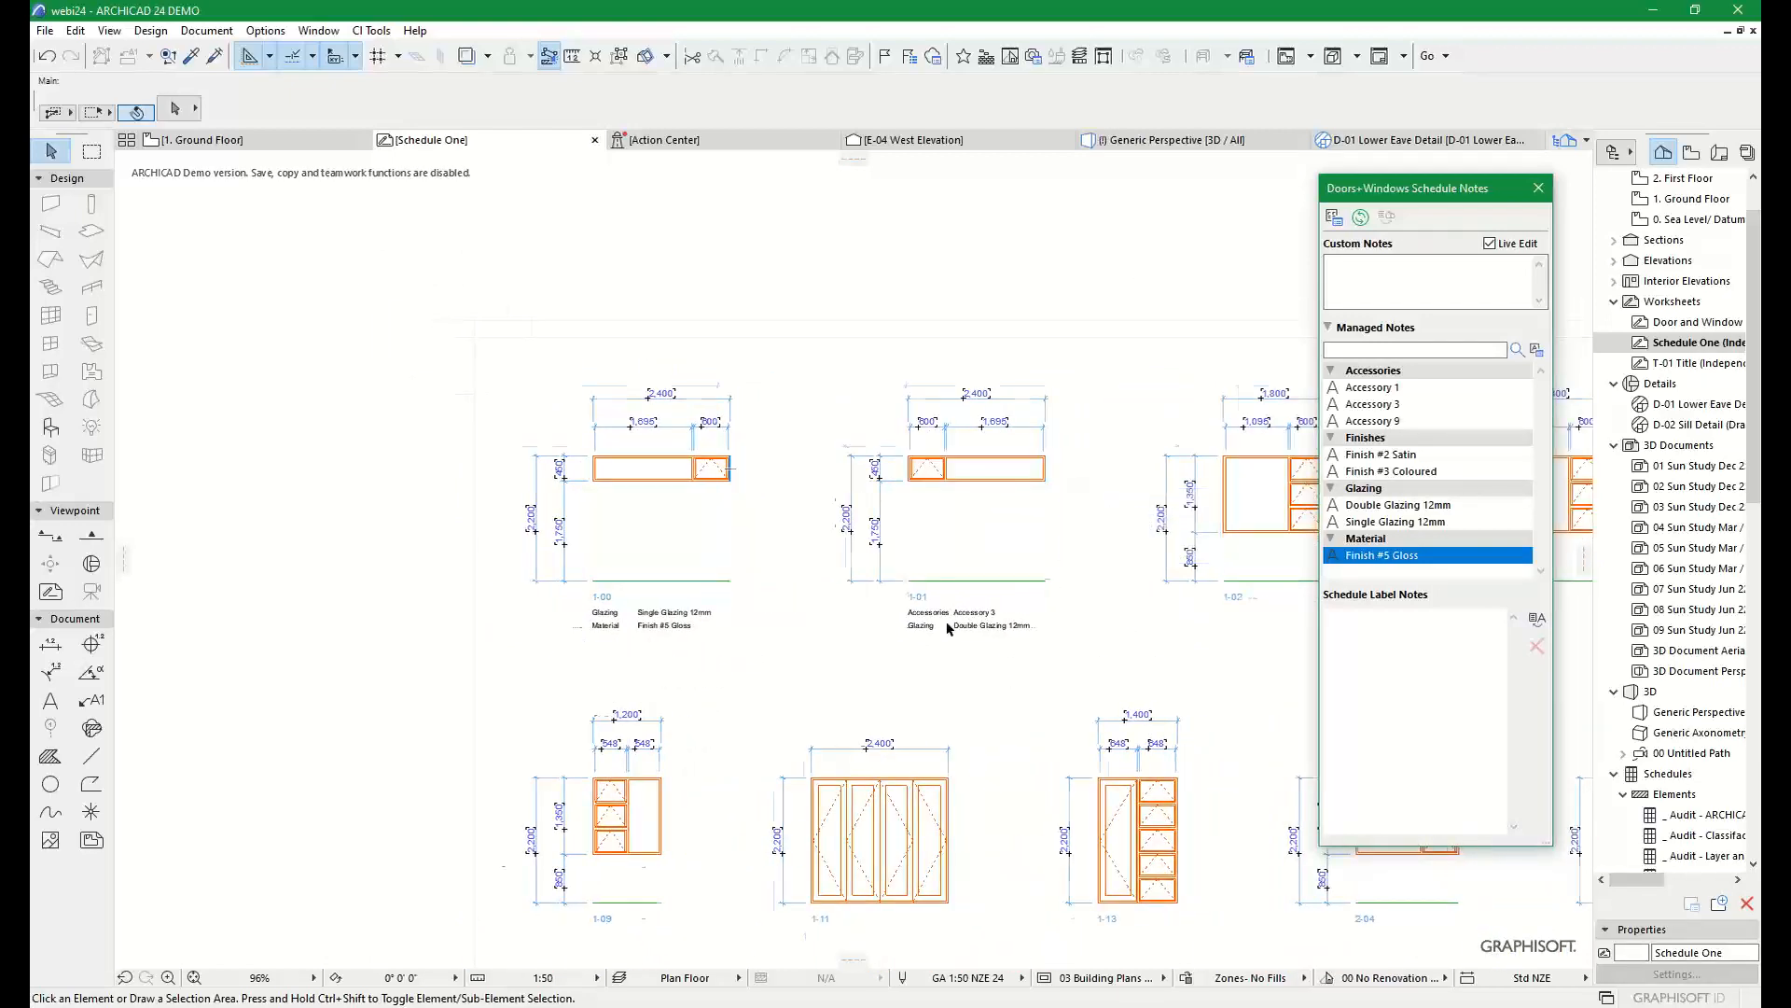
scroll(967, 613, up, 3)
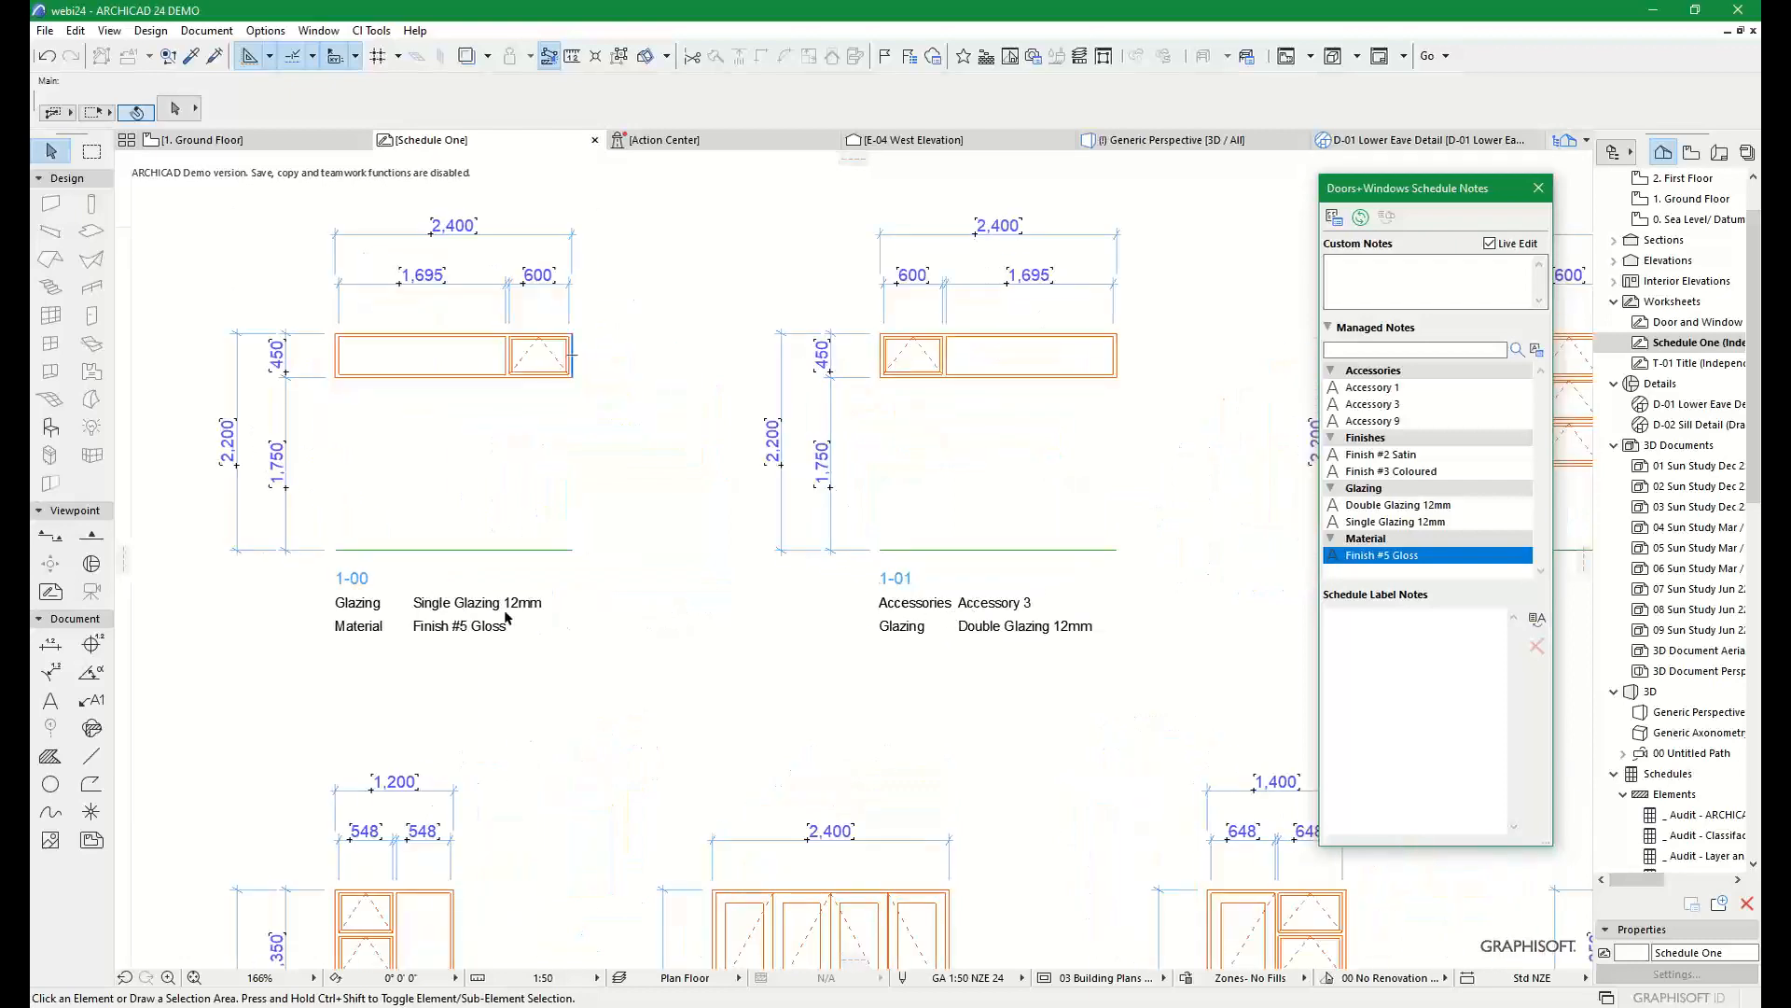
For all schedule windows at once, set text layout gap C to 300 and gap D to 500, apply the settings and deselect everything
scroll(662, 595, down, 3)
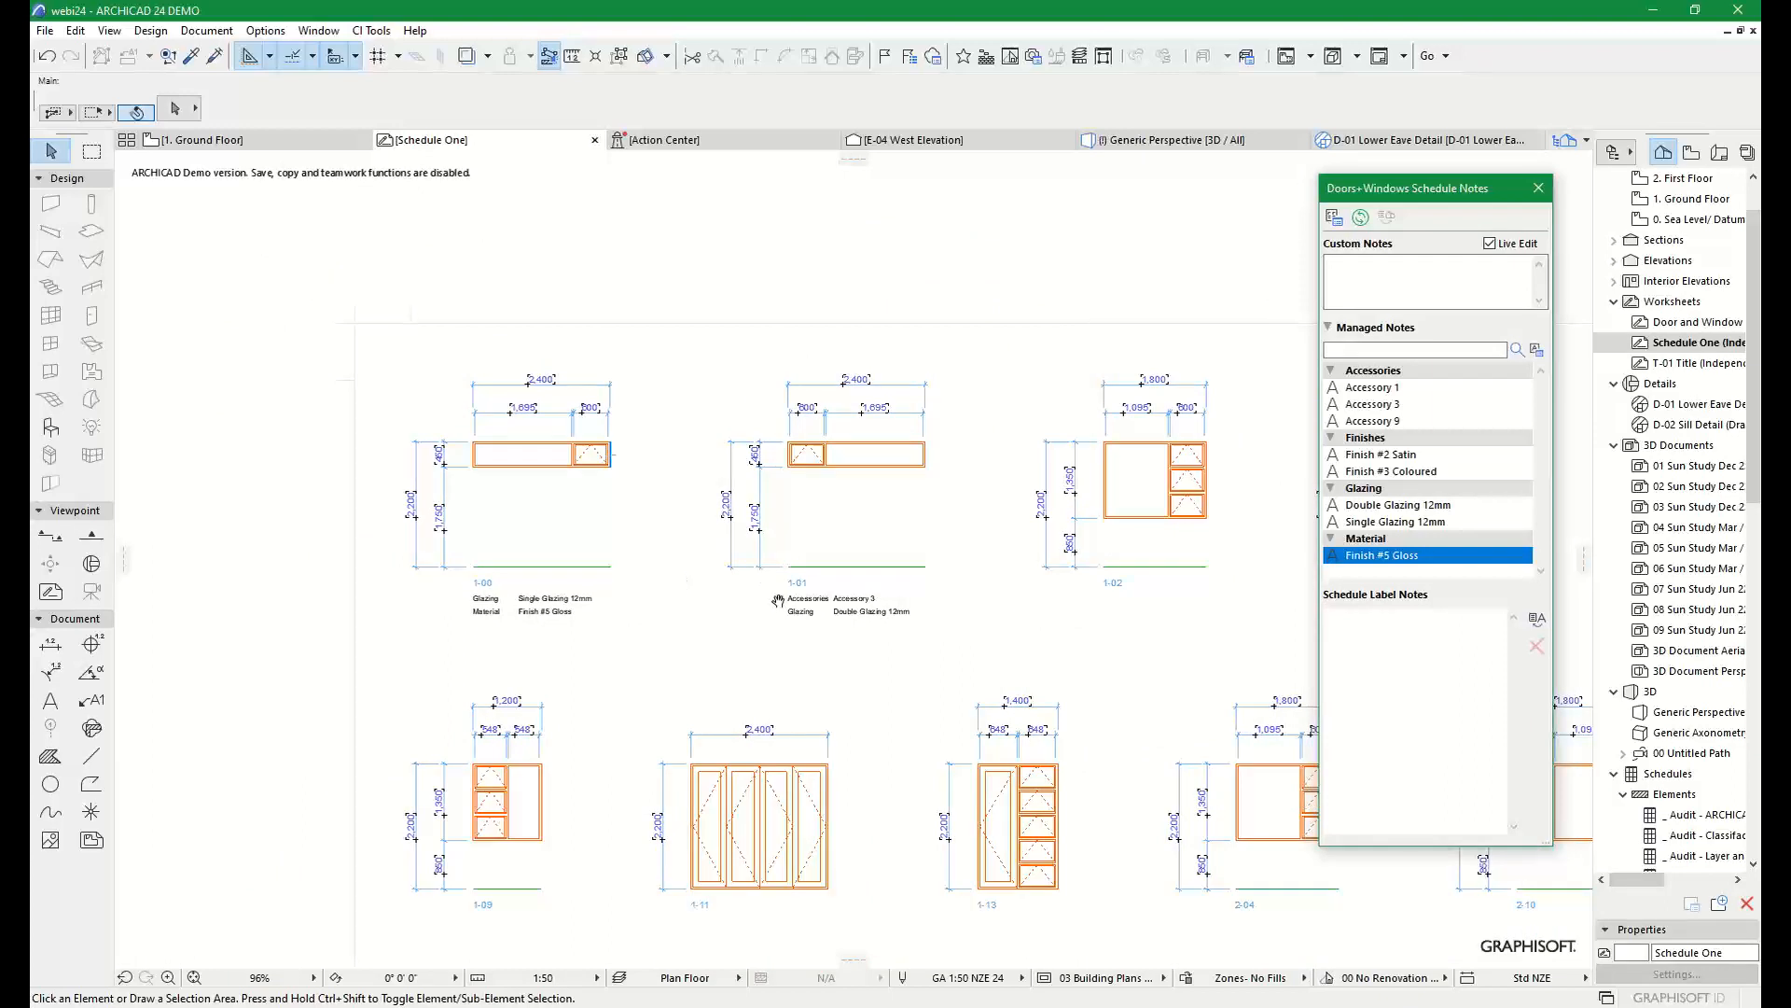
middle_drag(775, 599, 812, 551)
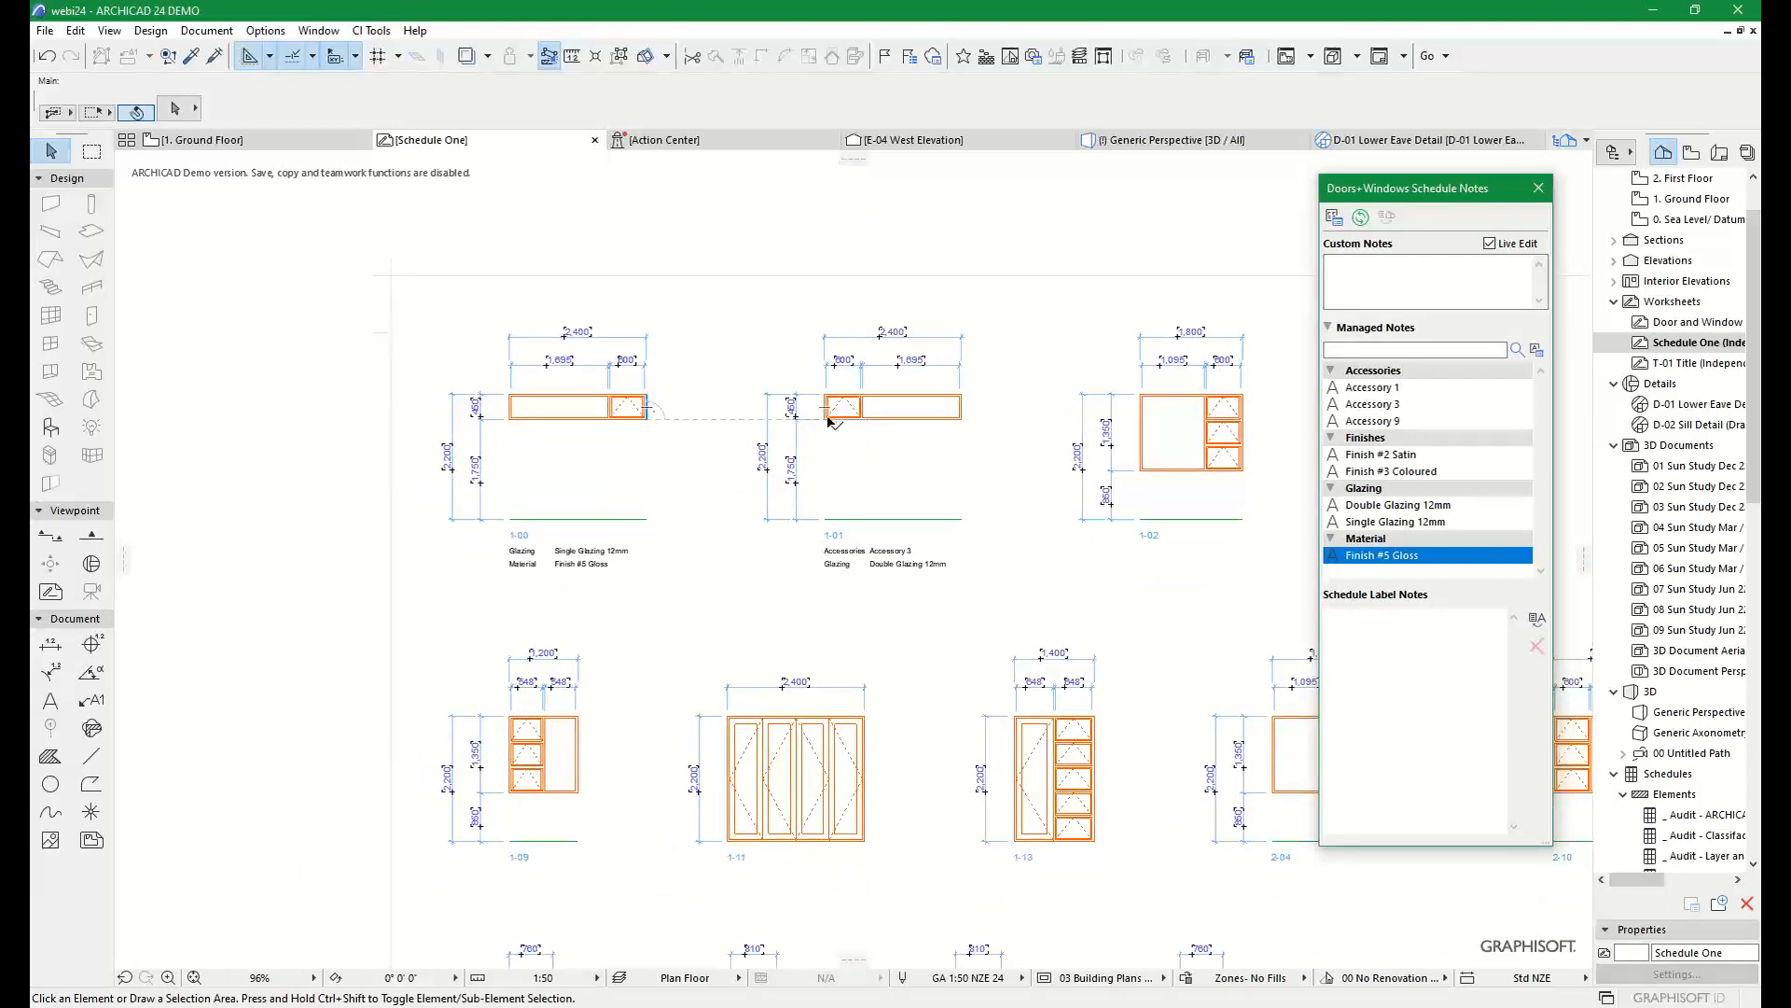
click(646, 418)
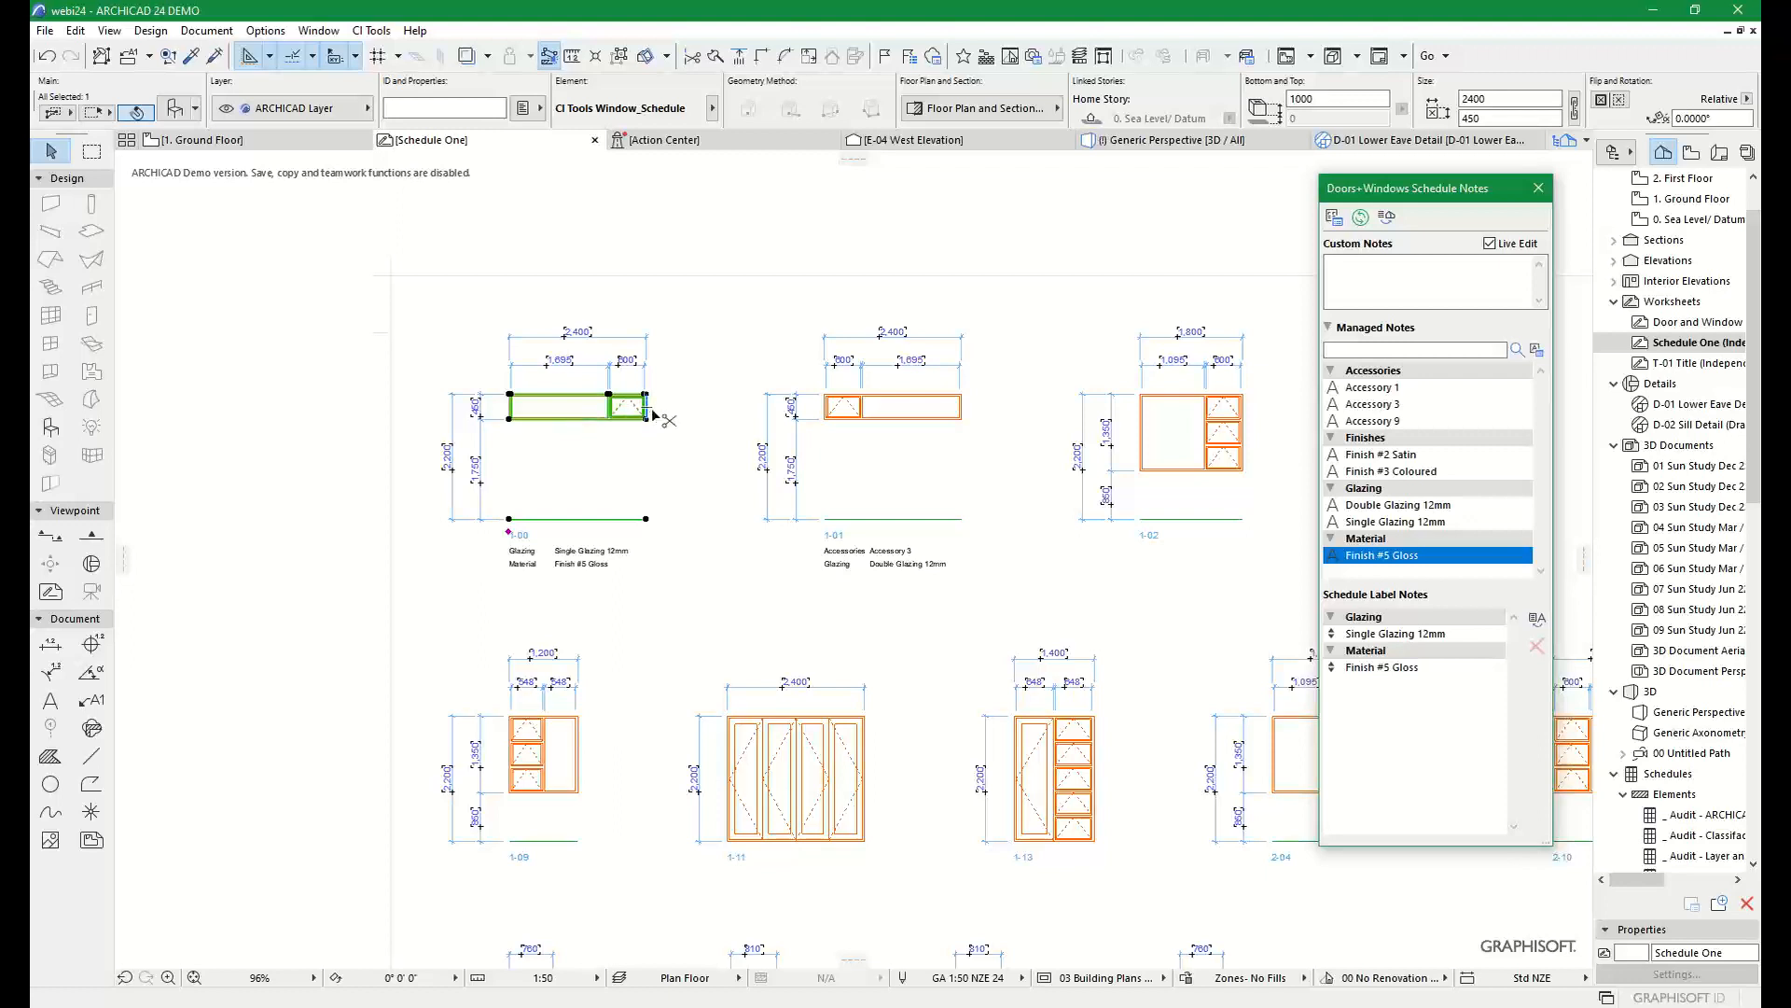
key(ctrl+a)
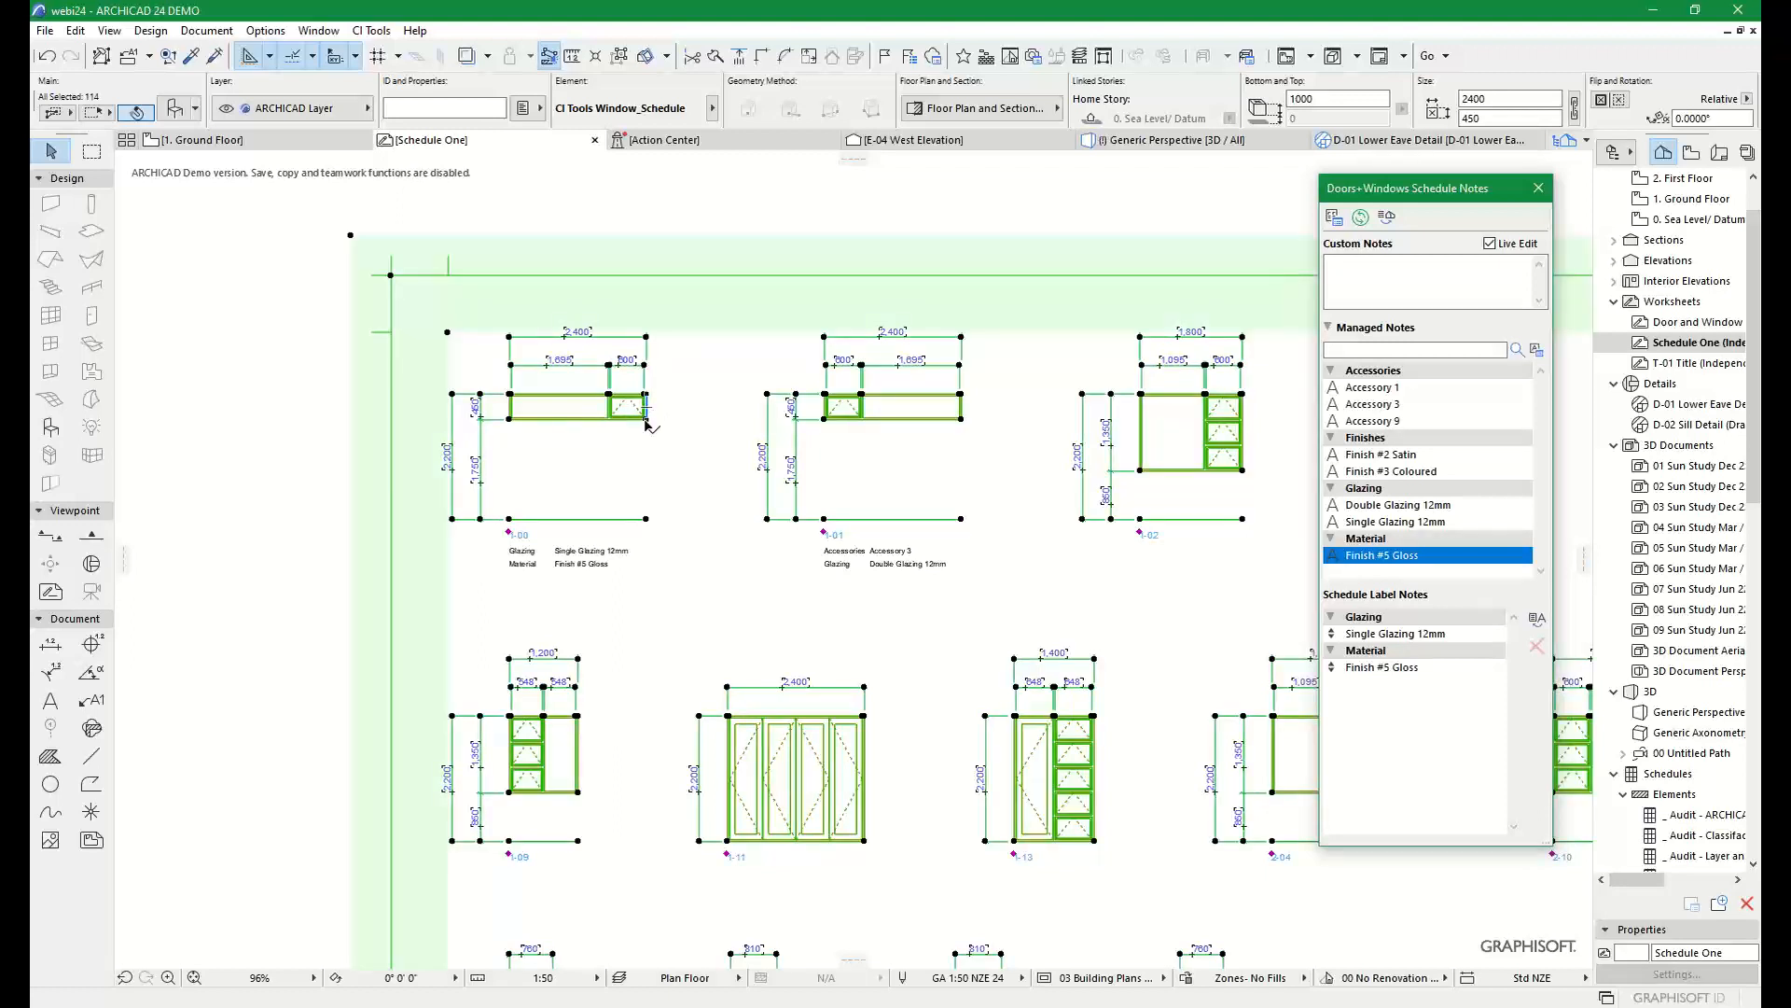
click(182, 113)
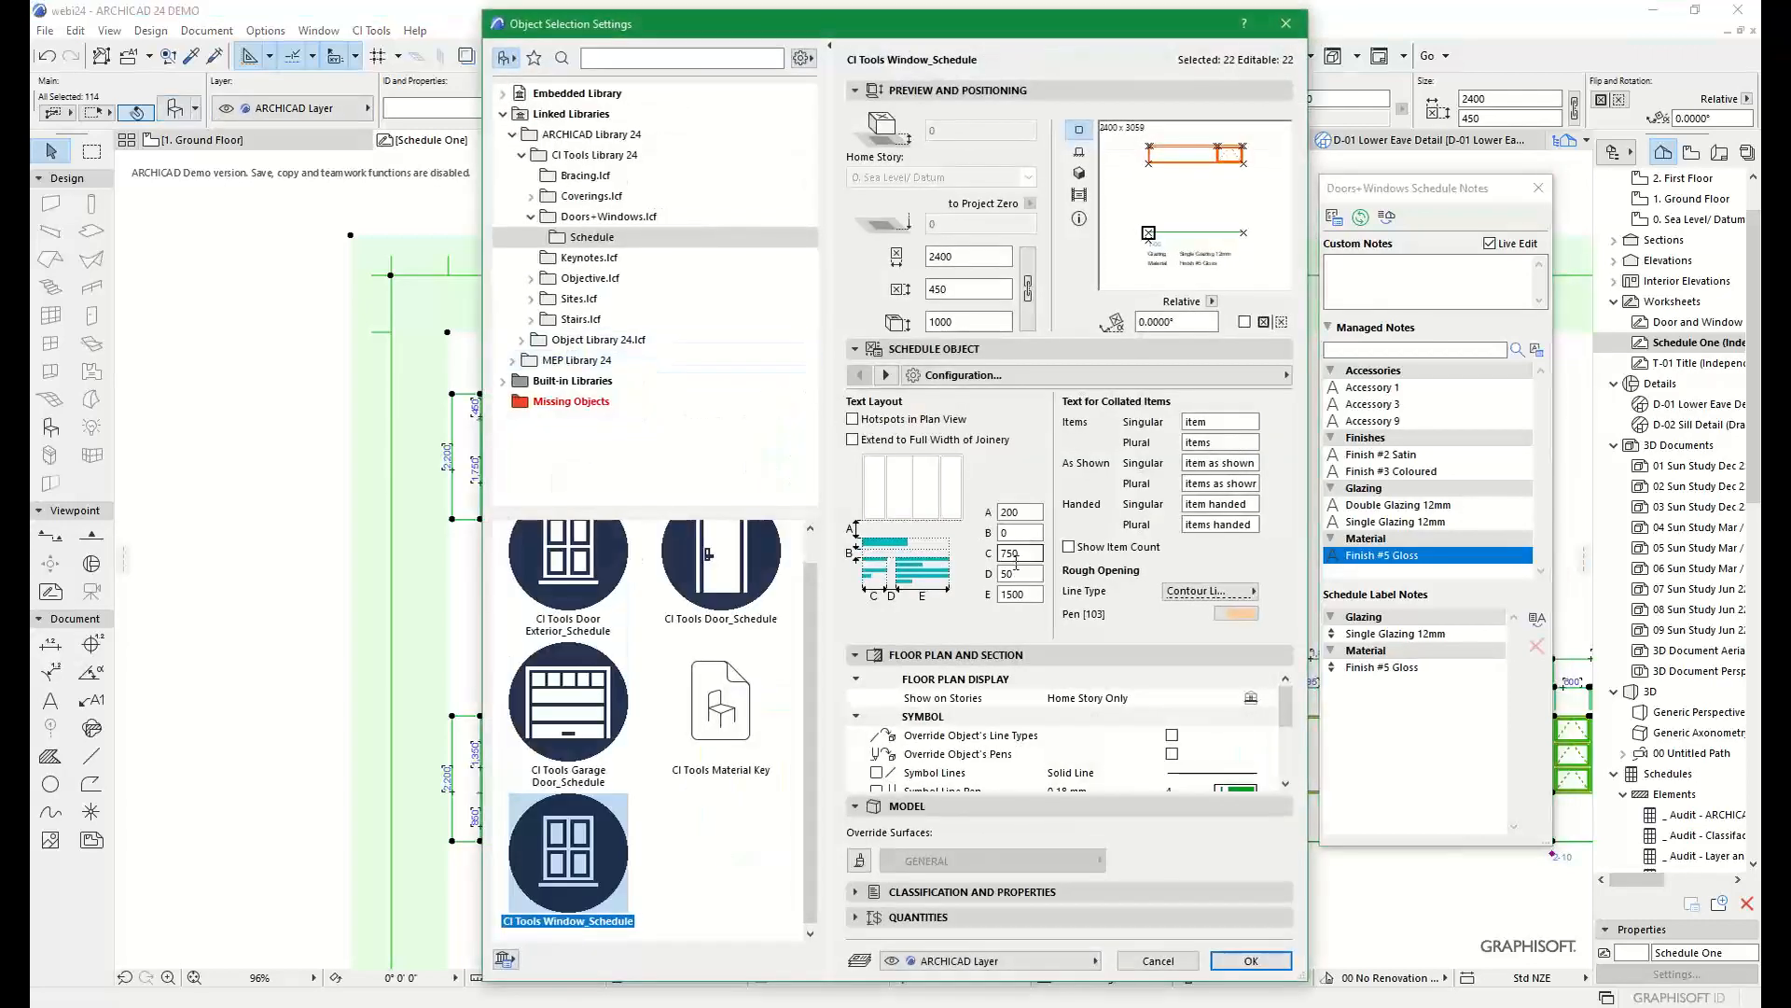
click(1030, 573)
text(0)
click(1009, 553)
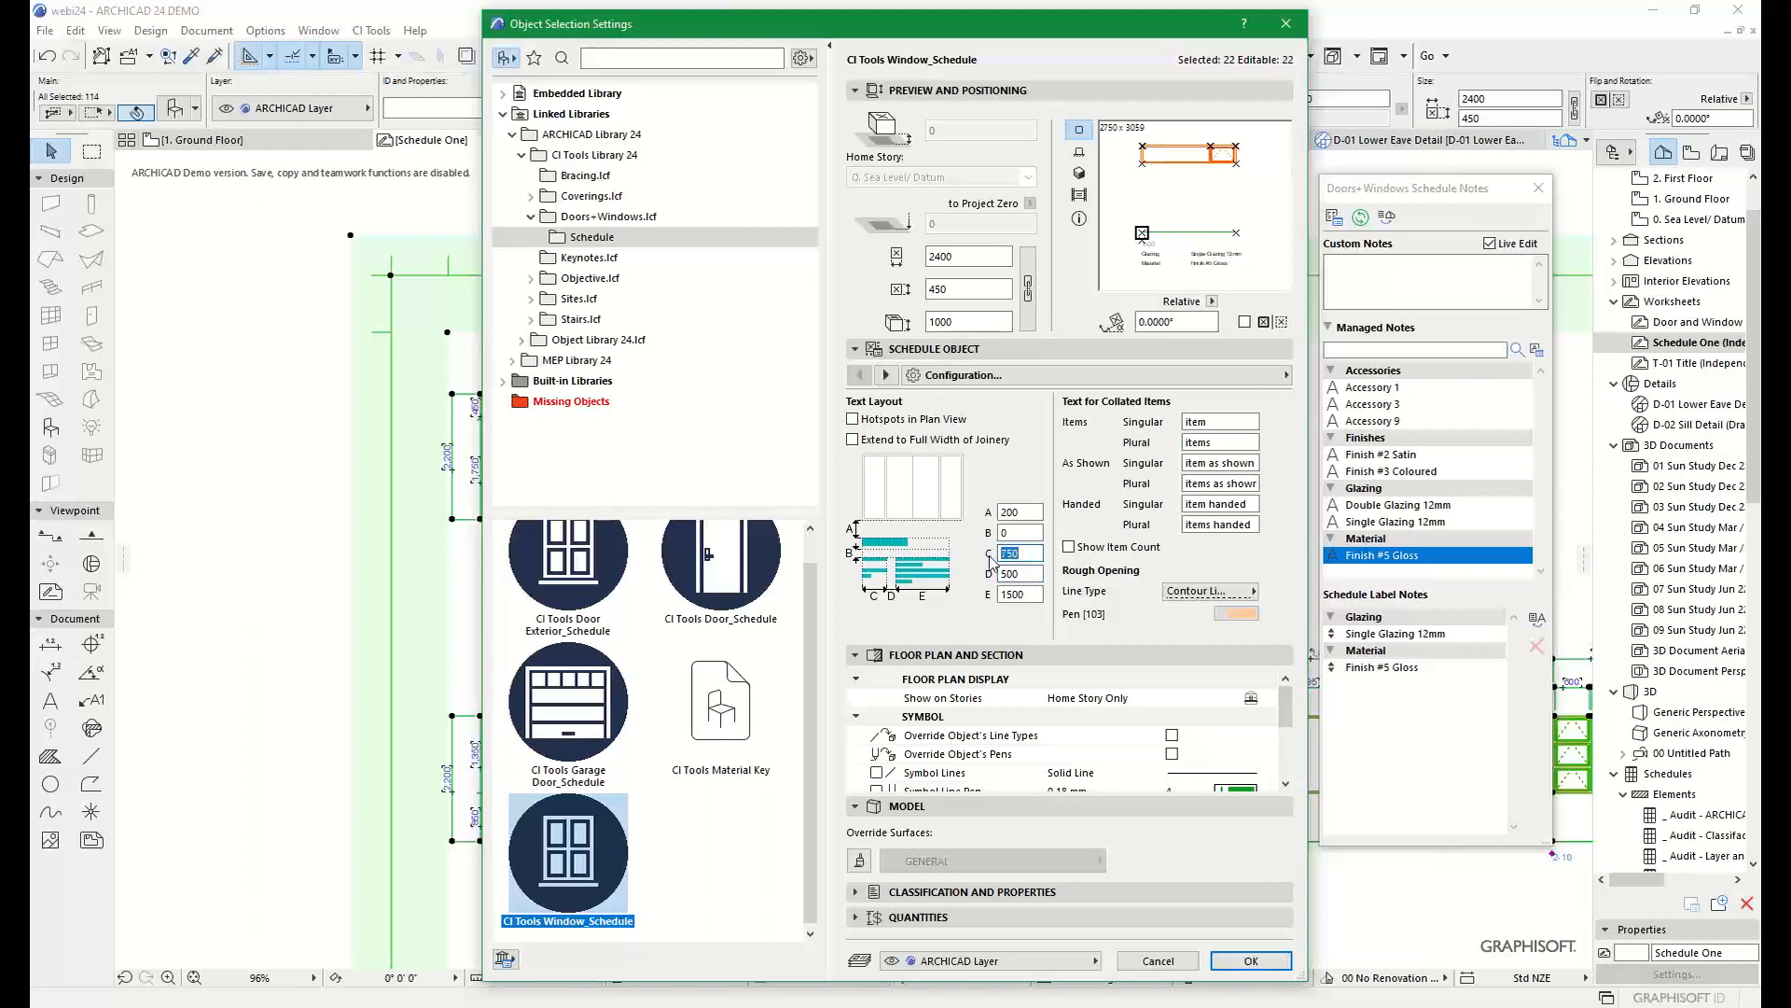
text(300)
click(1030, 571)
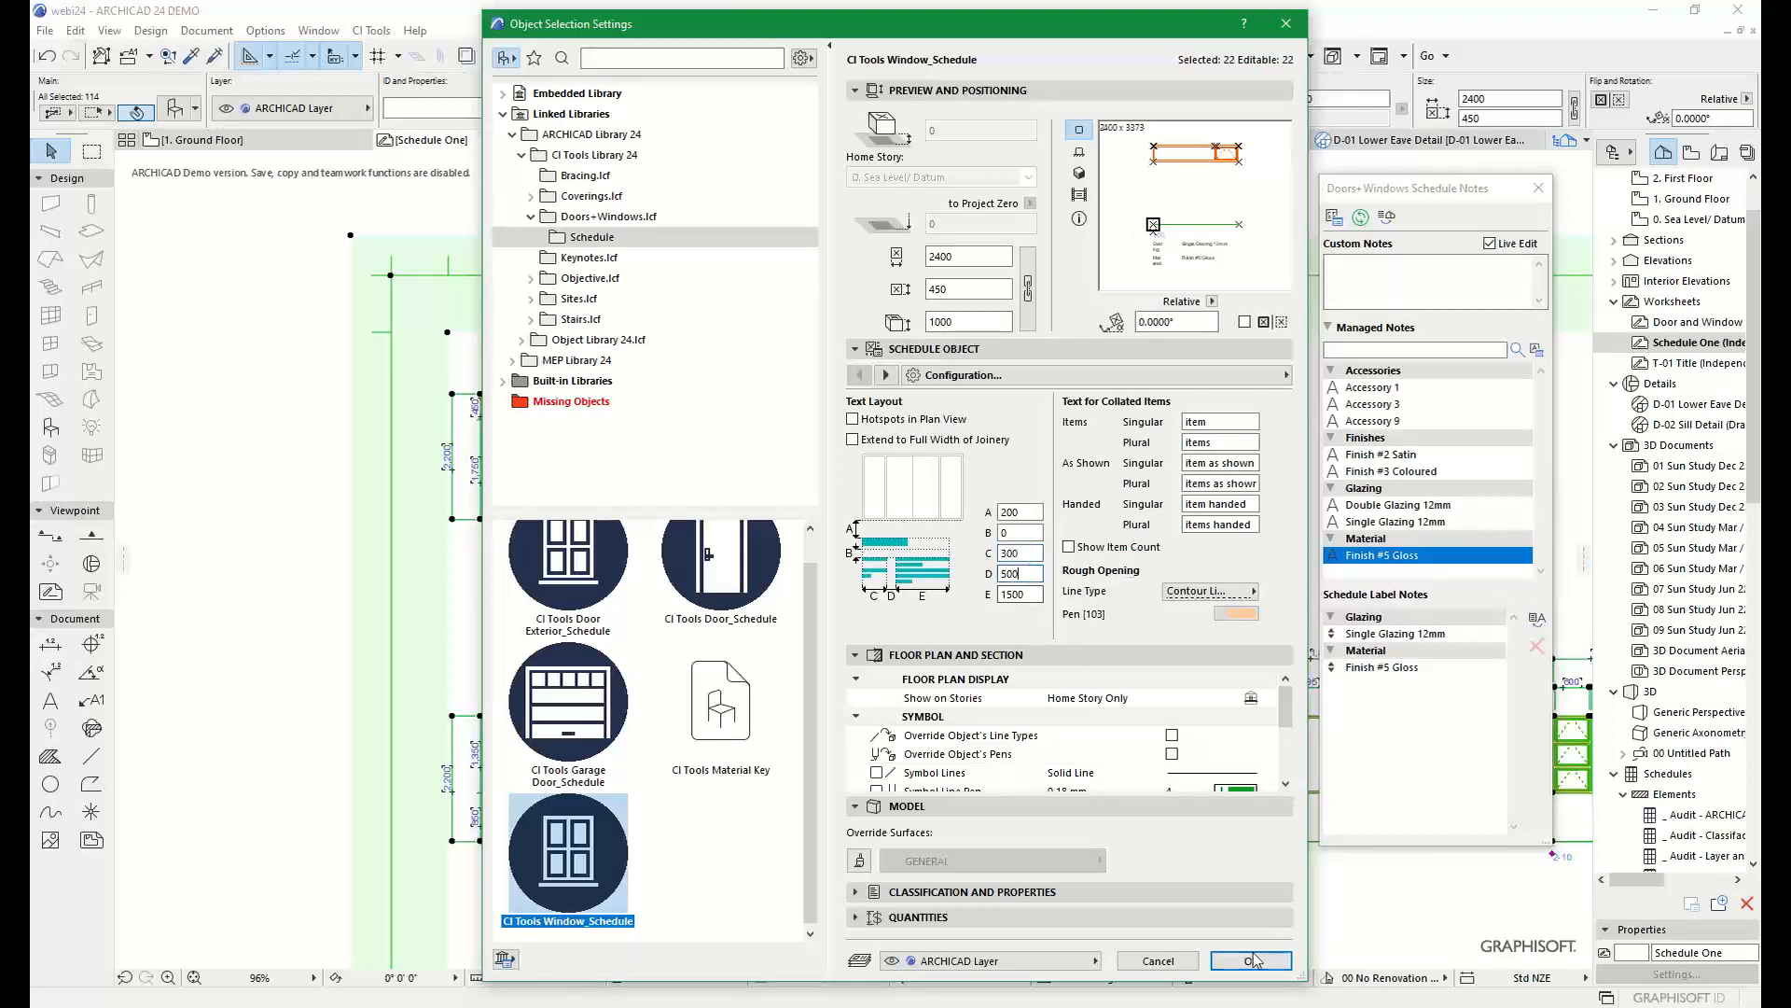
key(Return)
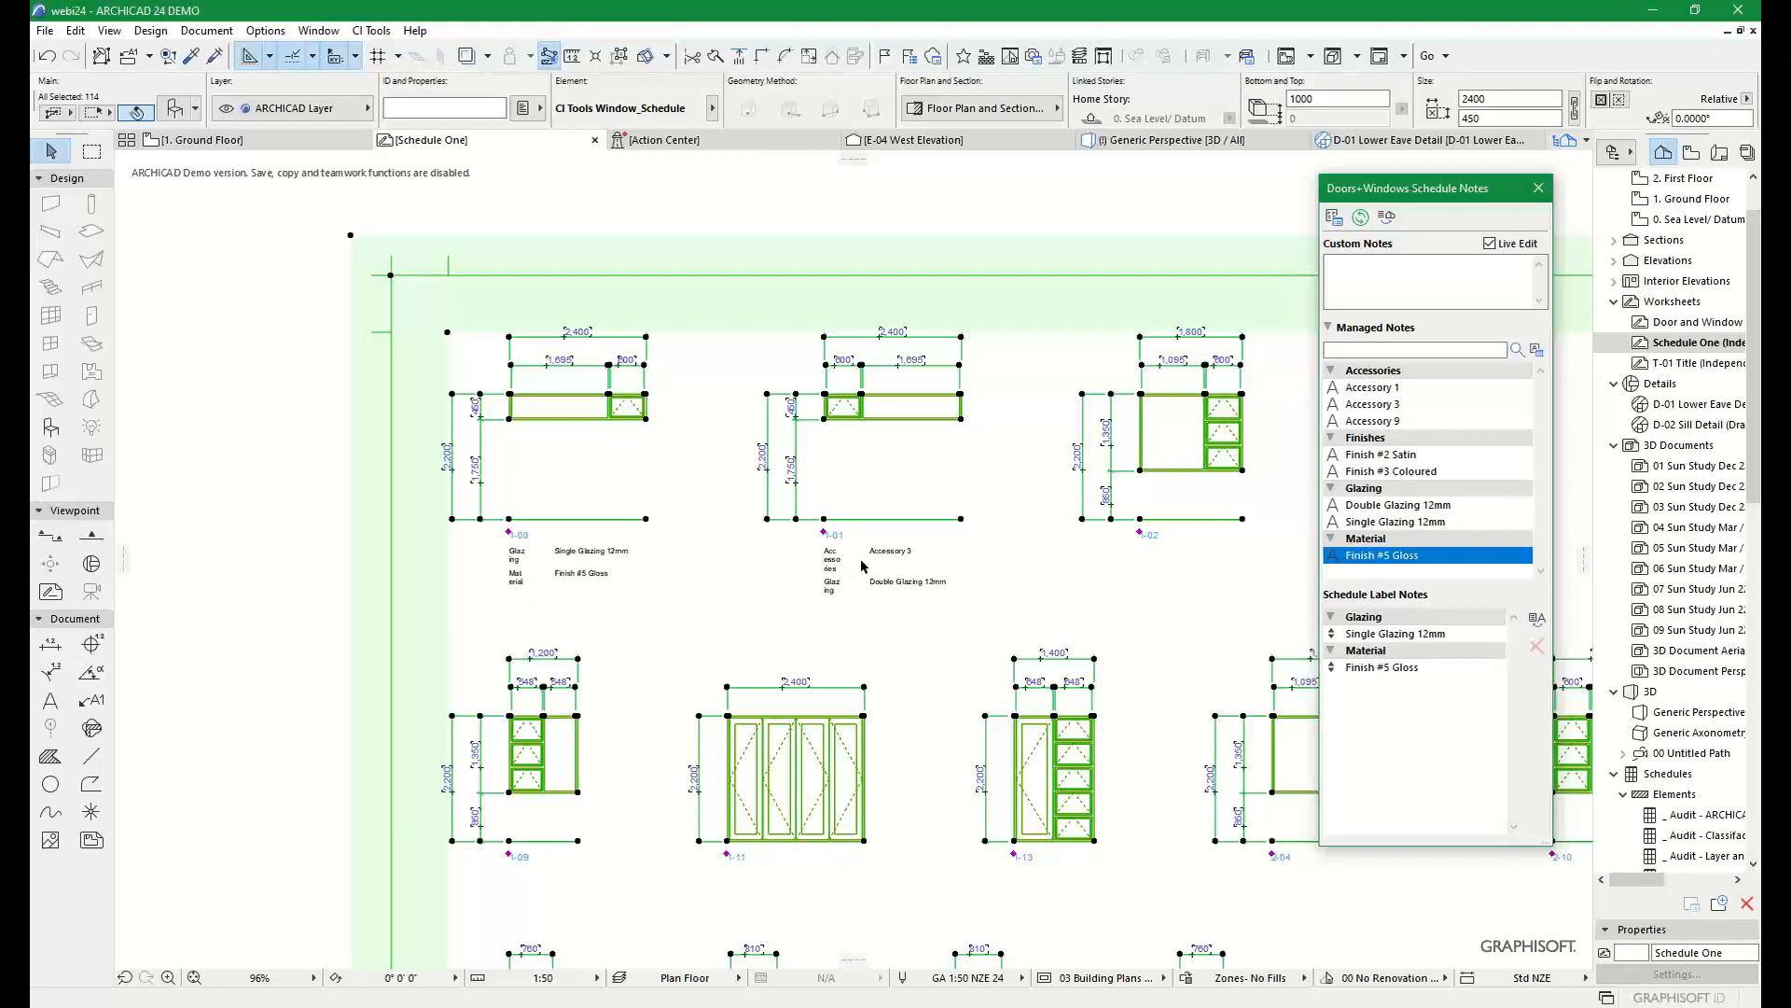
click(1022, 219)
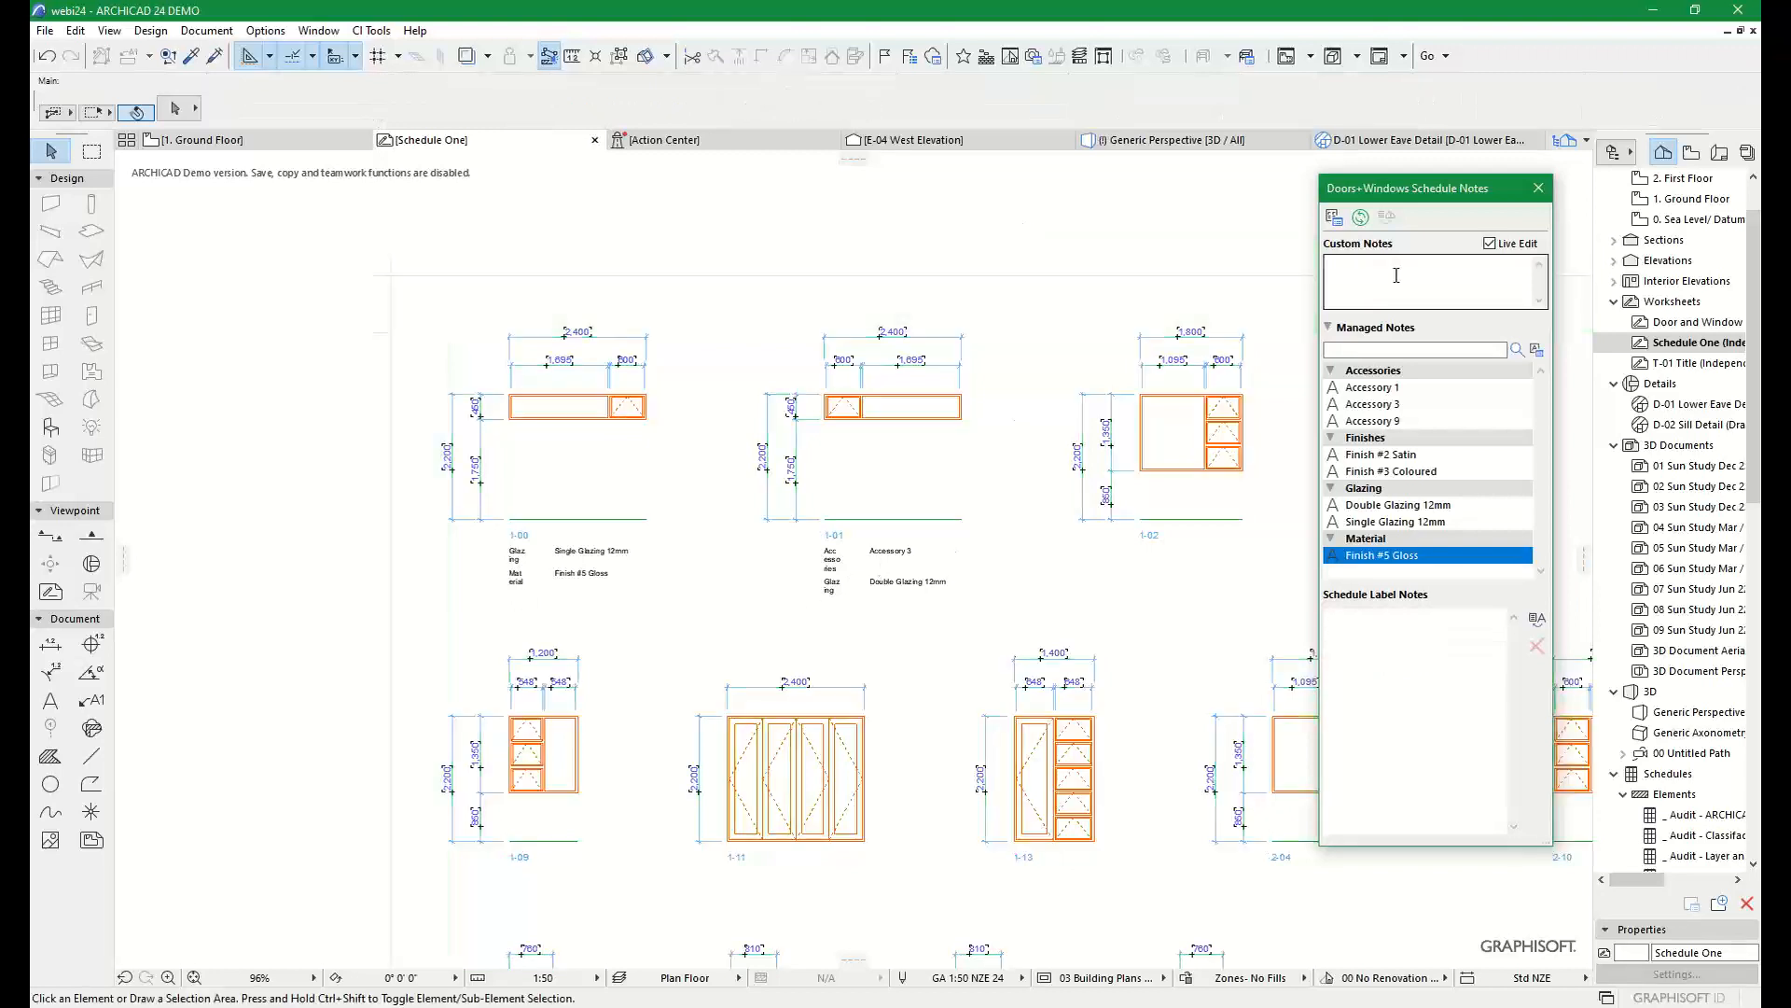
Update the Schedule One layout with the changed note settings and examine the spacing between windows 1-00, 1-01 and 1-02
click(1360, 220)
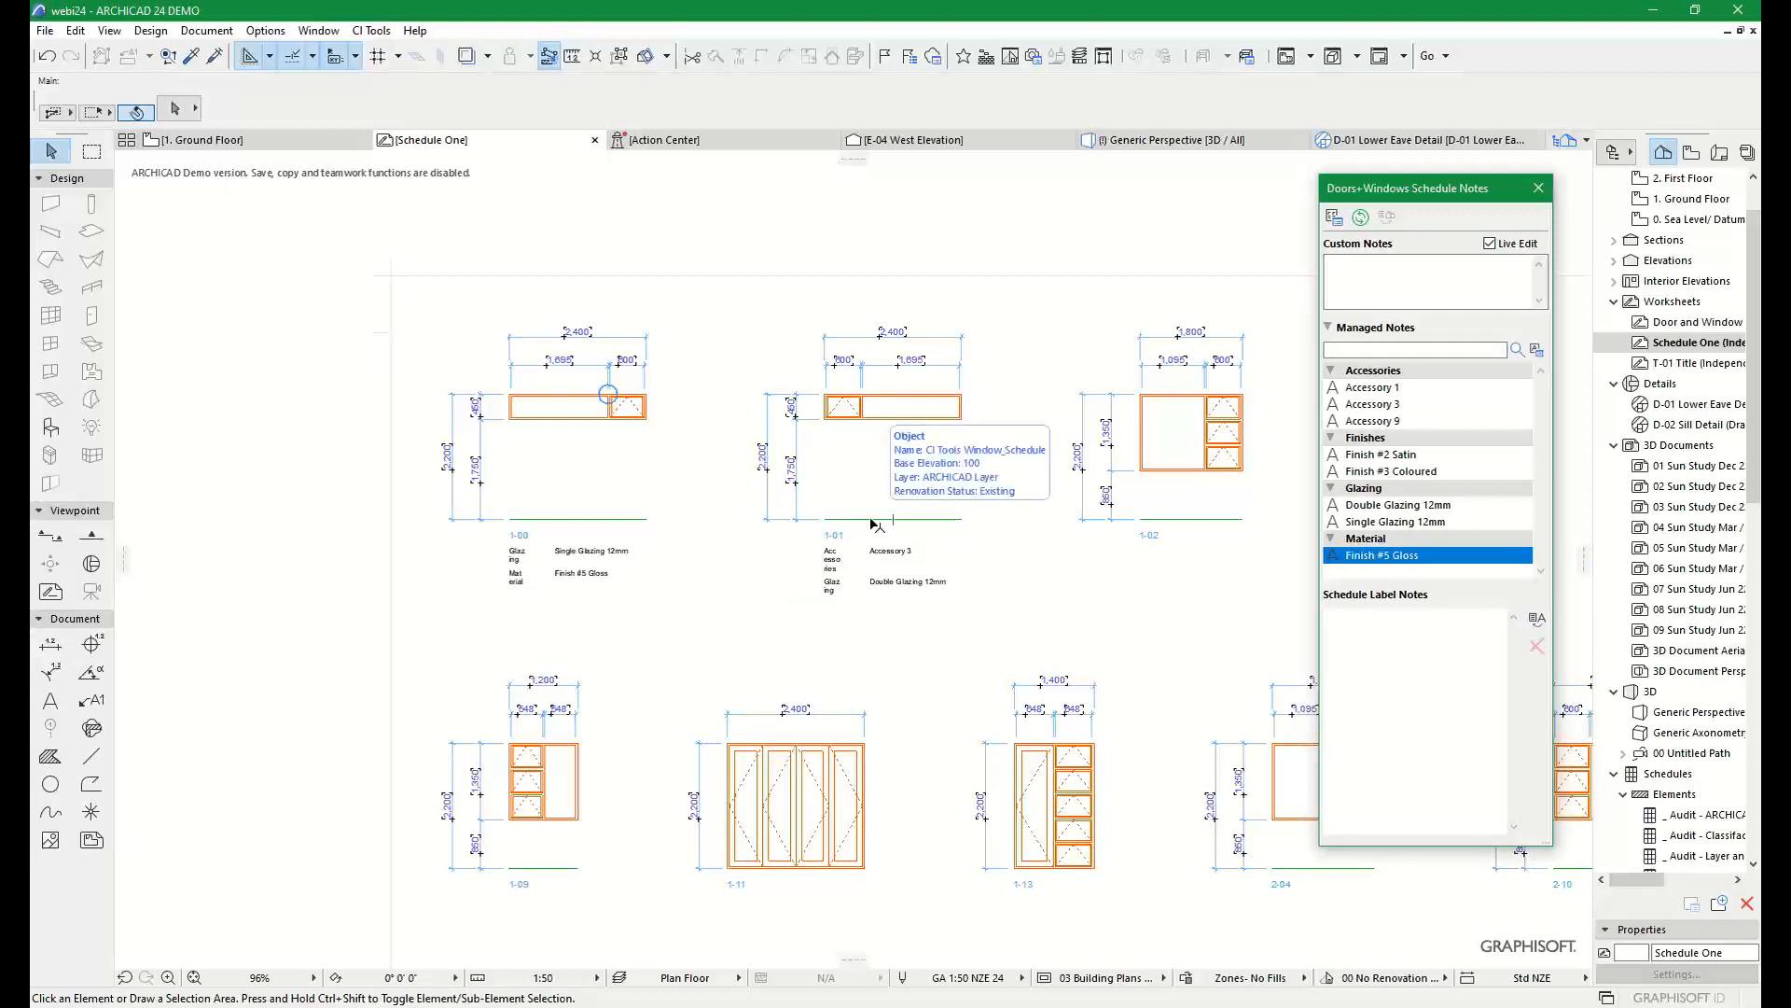
click(1144, 400)
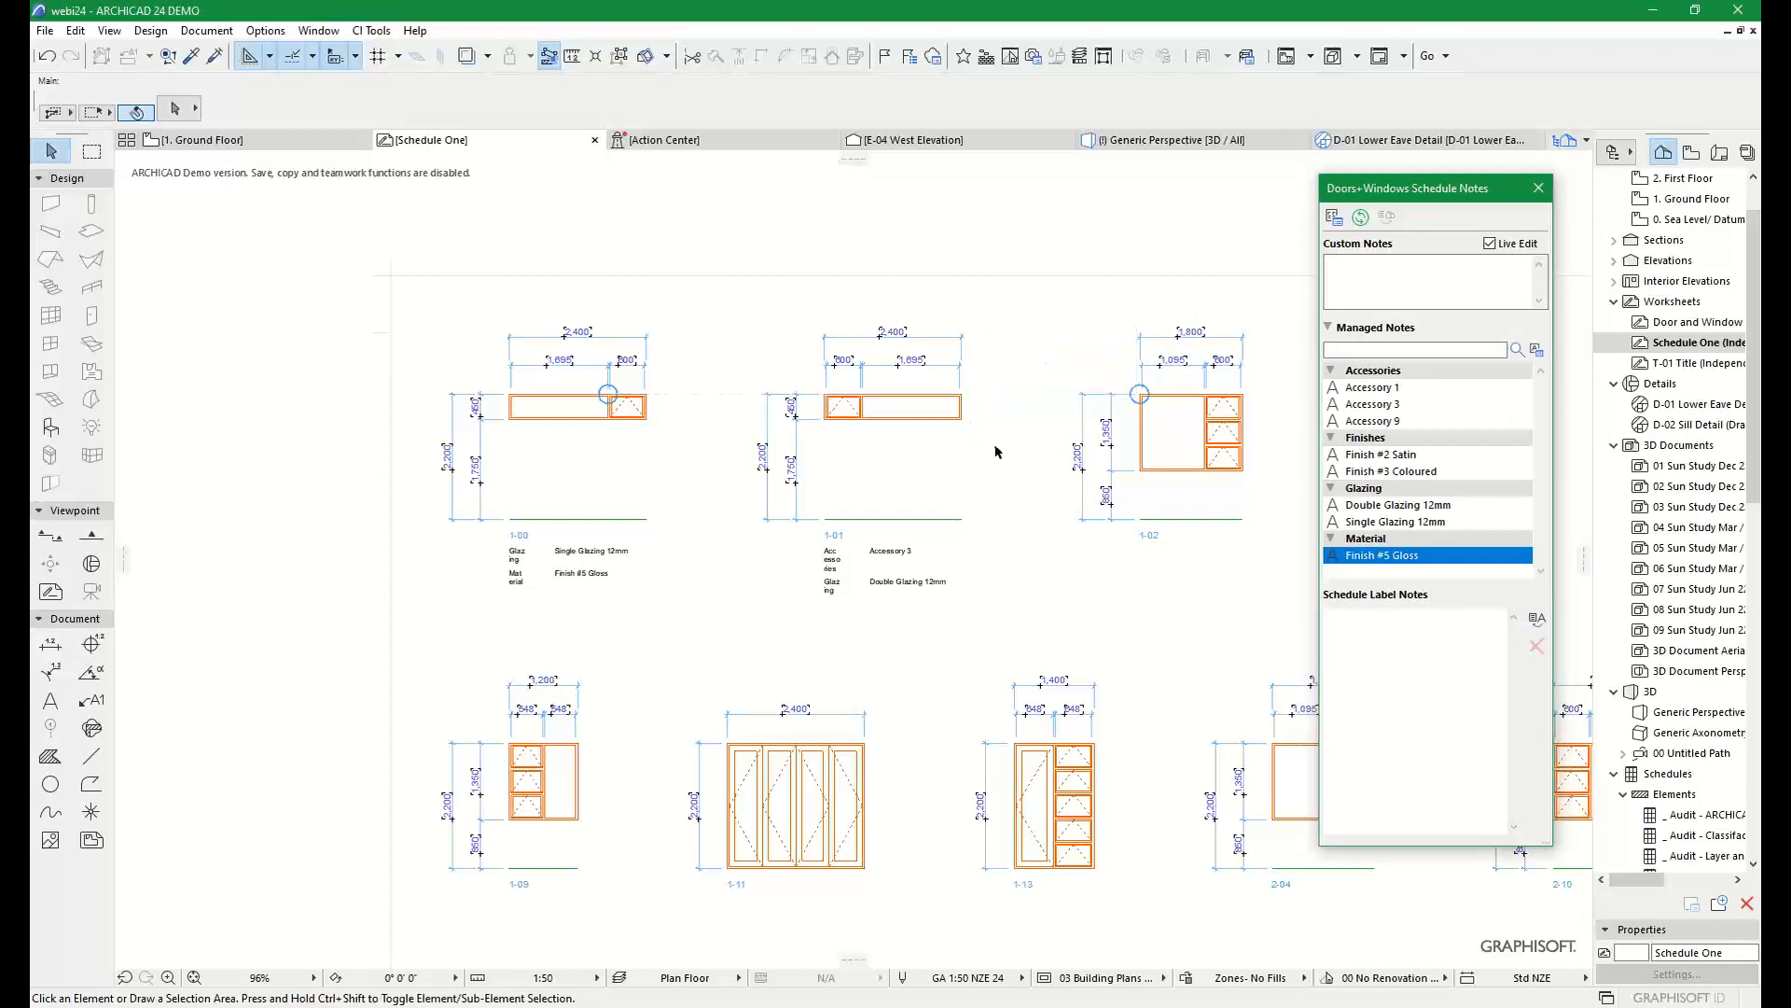
middle_drag(986, 440, 907, 443)
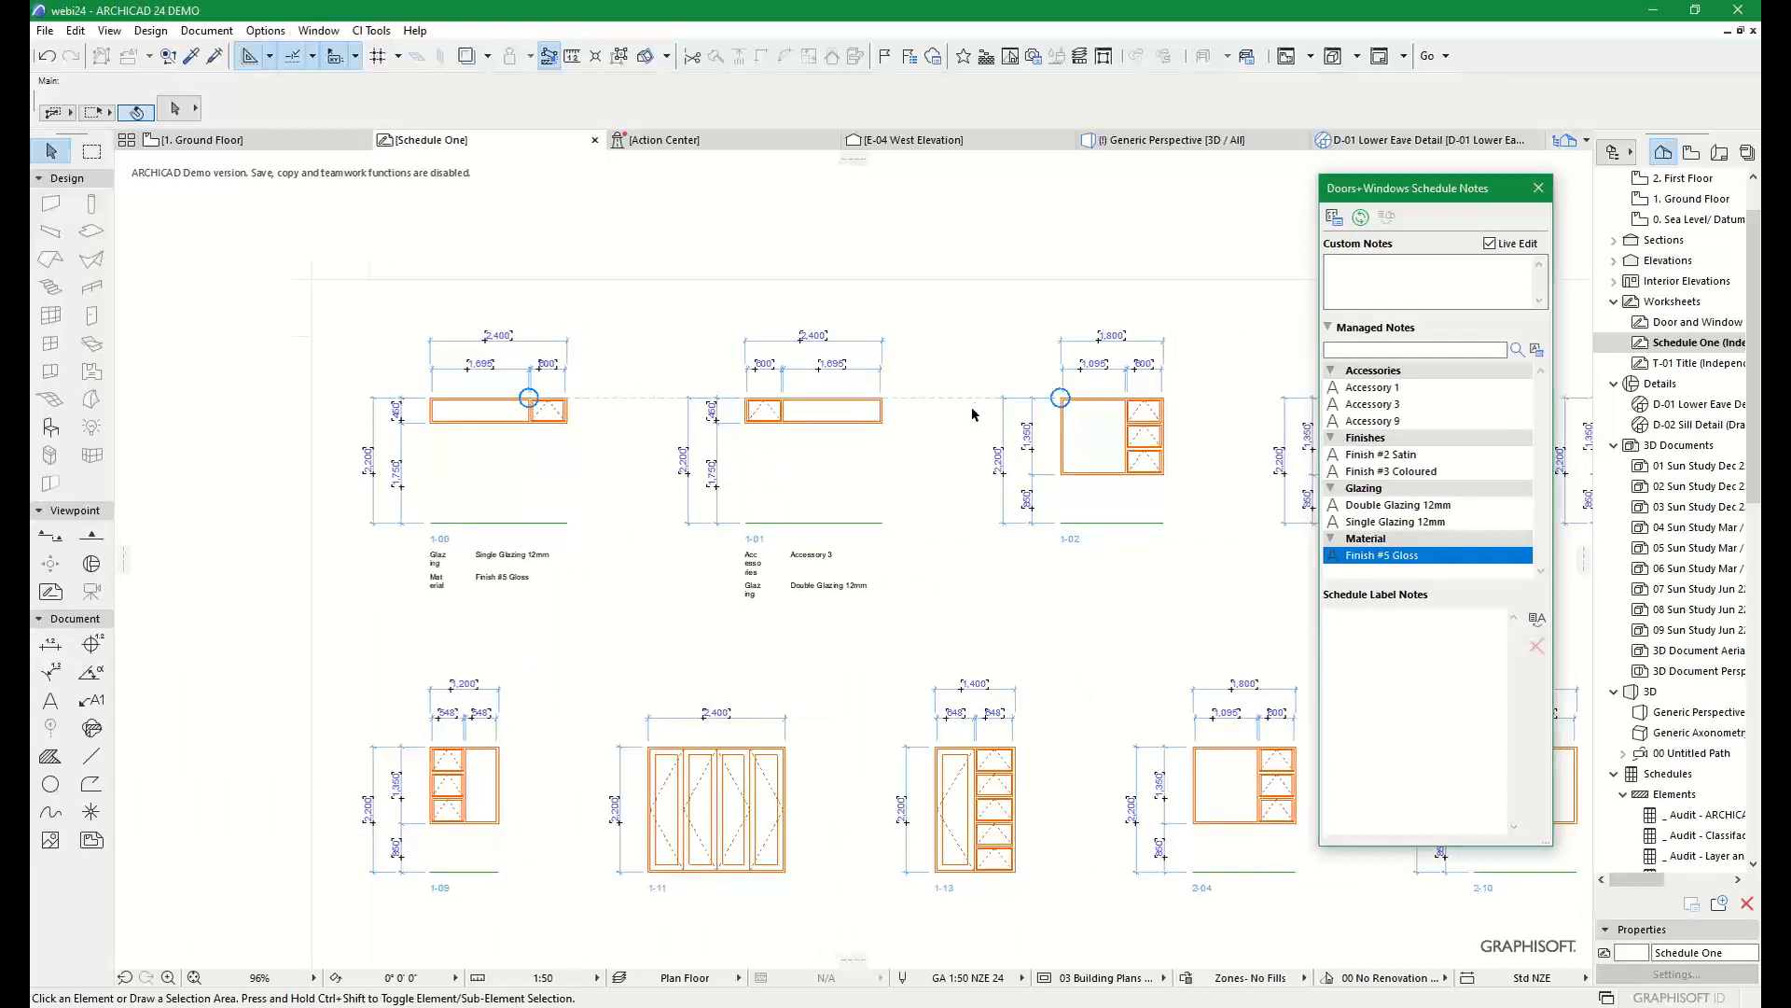
click(881, 425)
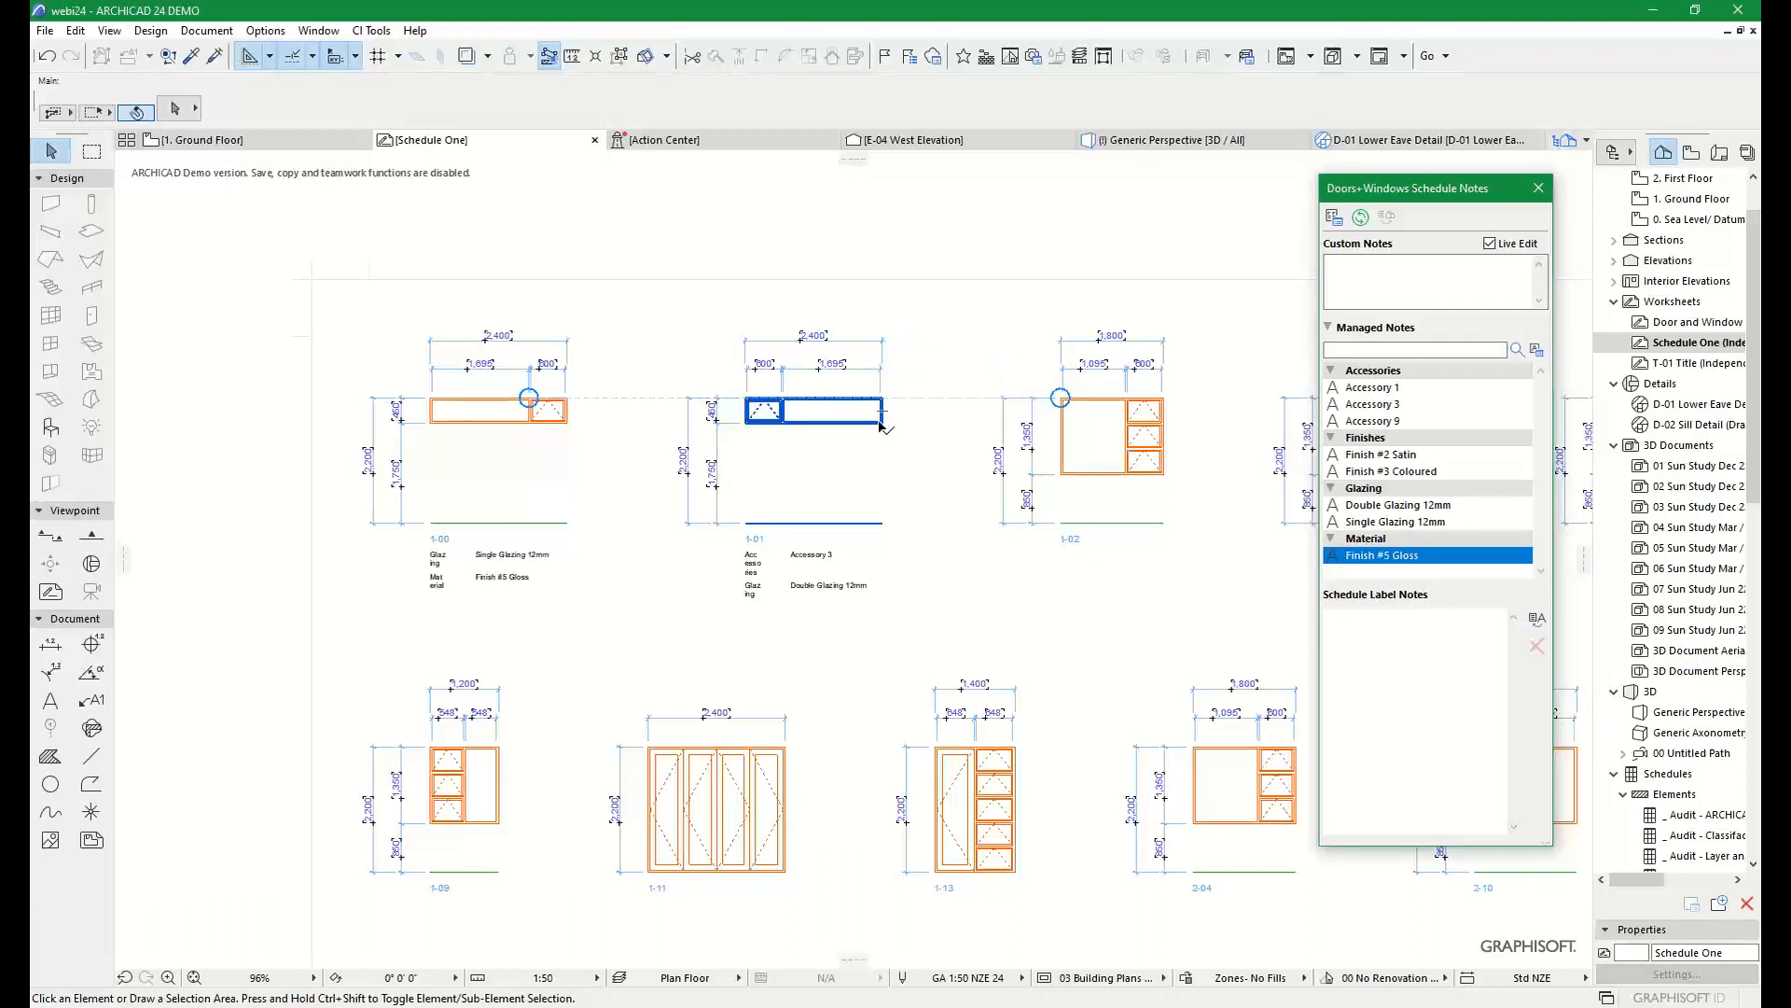
mouse_move(881, 426)
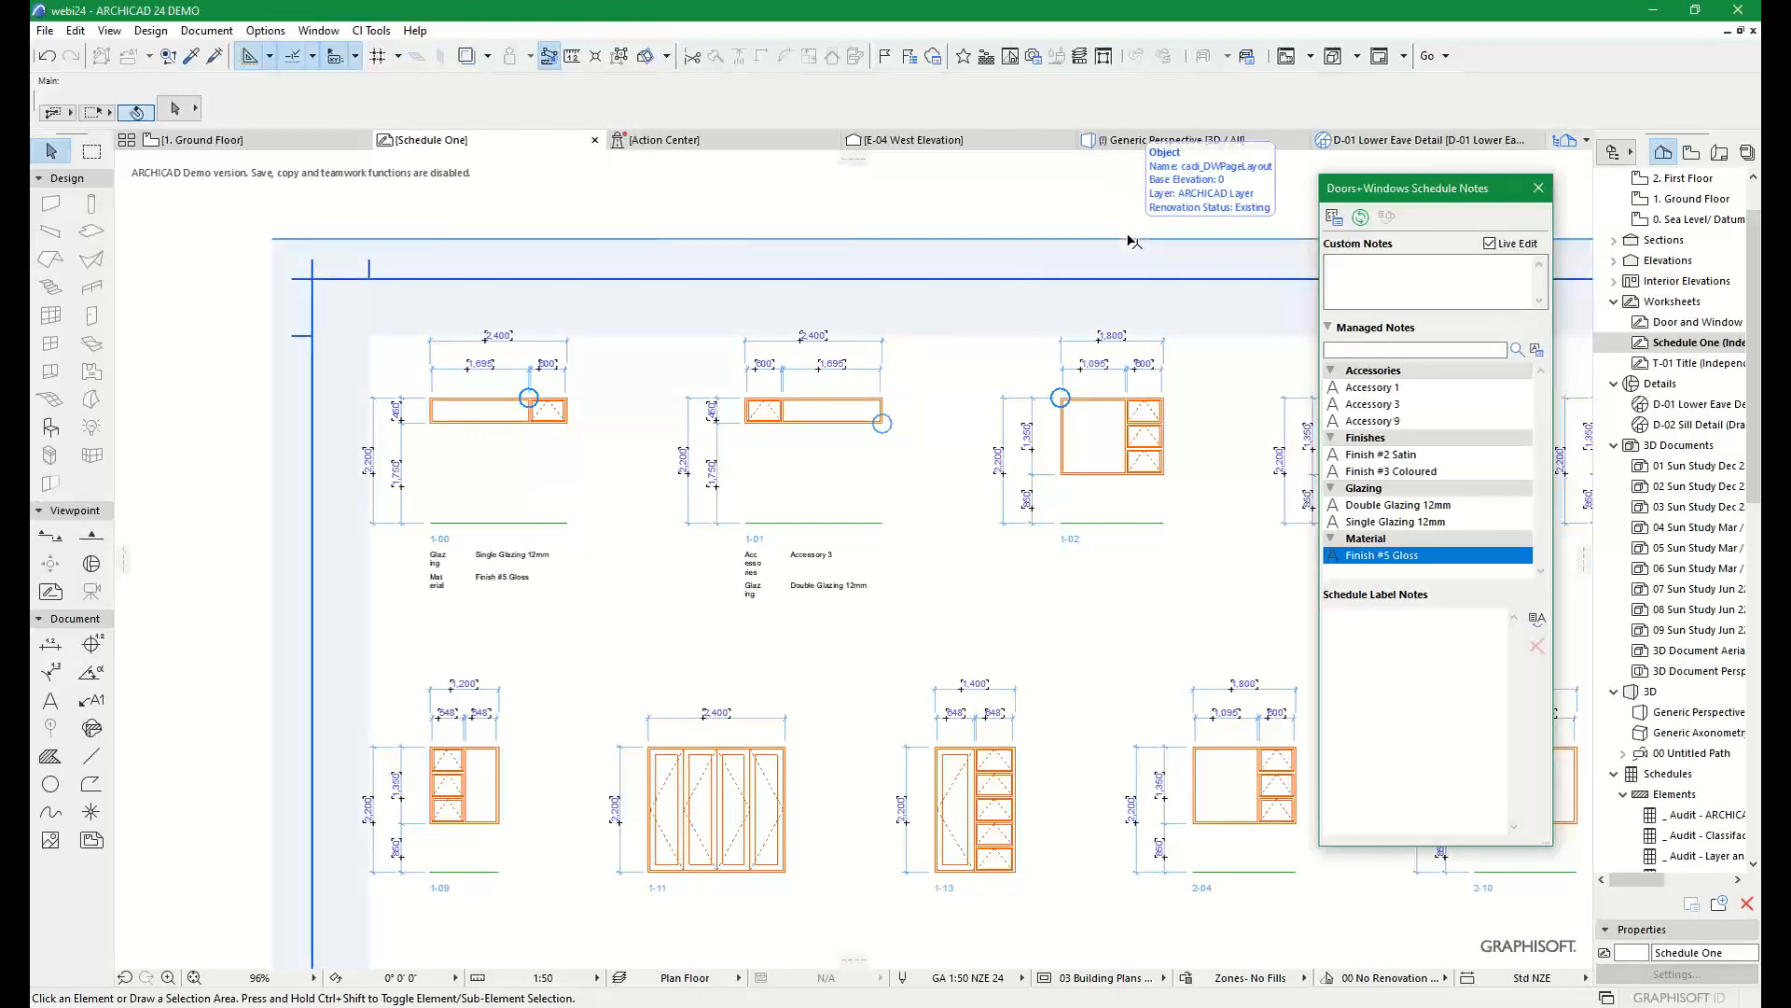
Return to the Ground Floor plan, deselect window 1-01 and close the Doors+Windows Schedule Notes palette
click(201, 140)
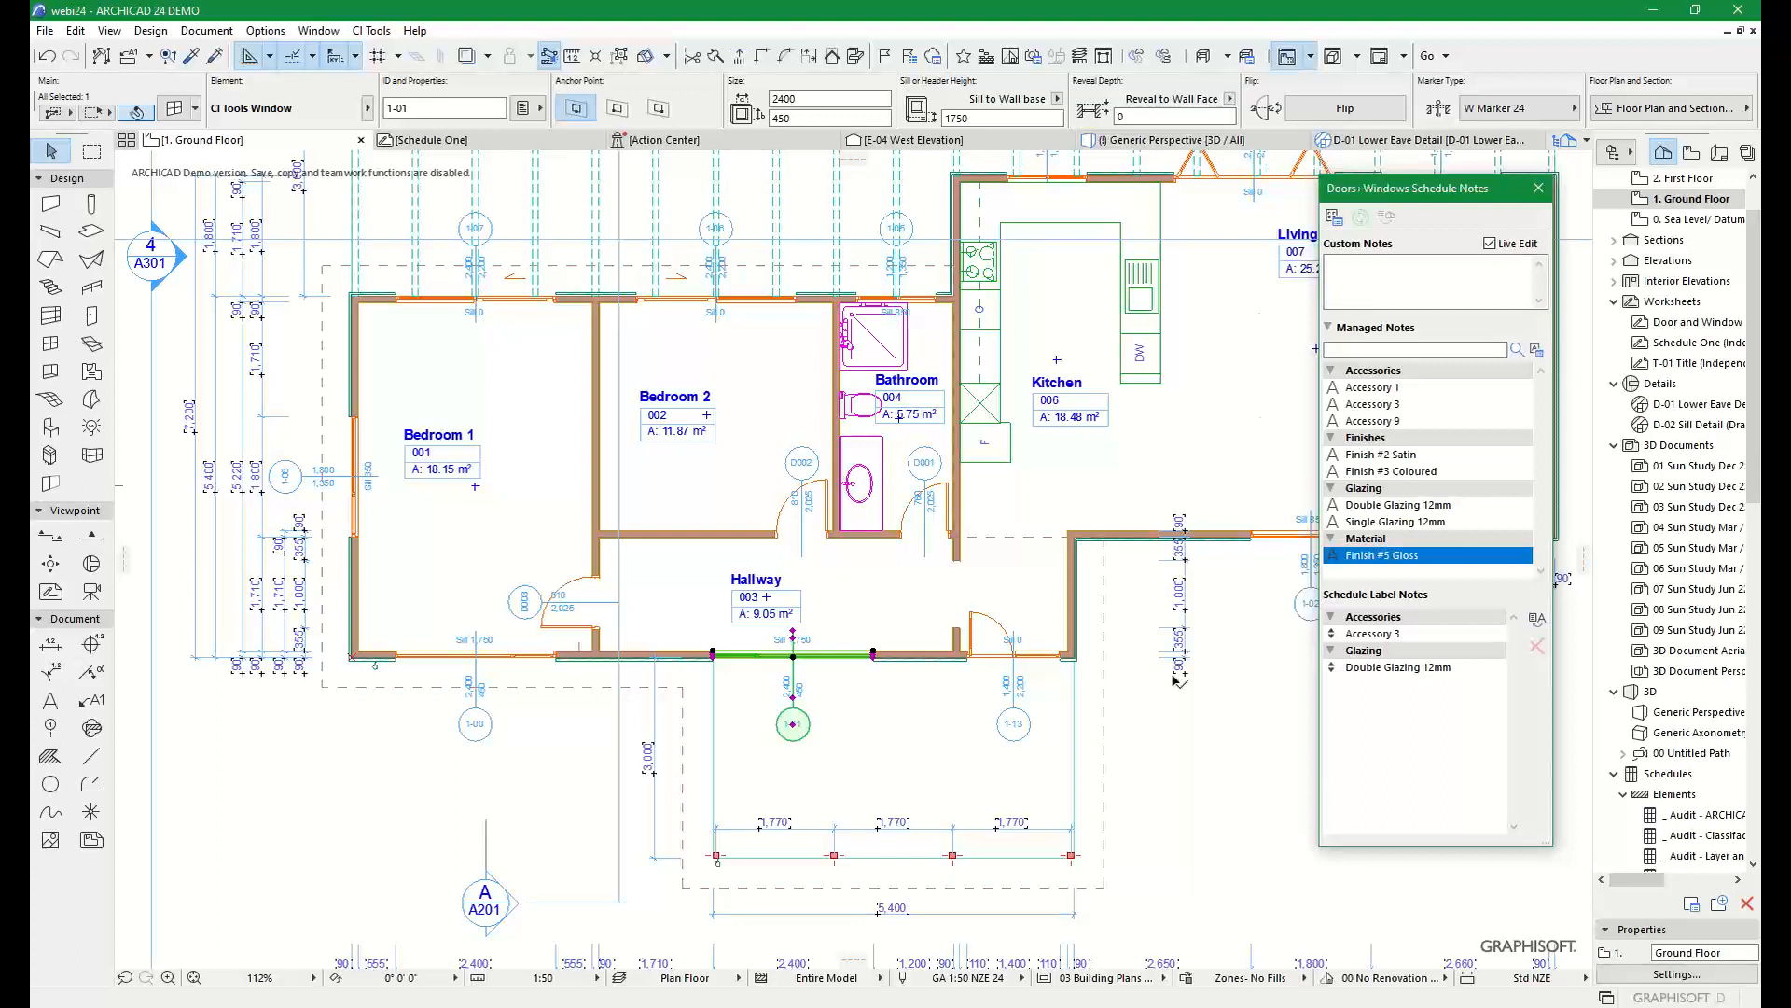
click(1161, 719)
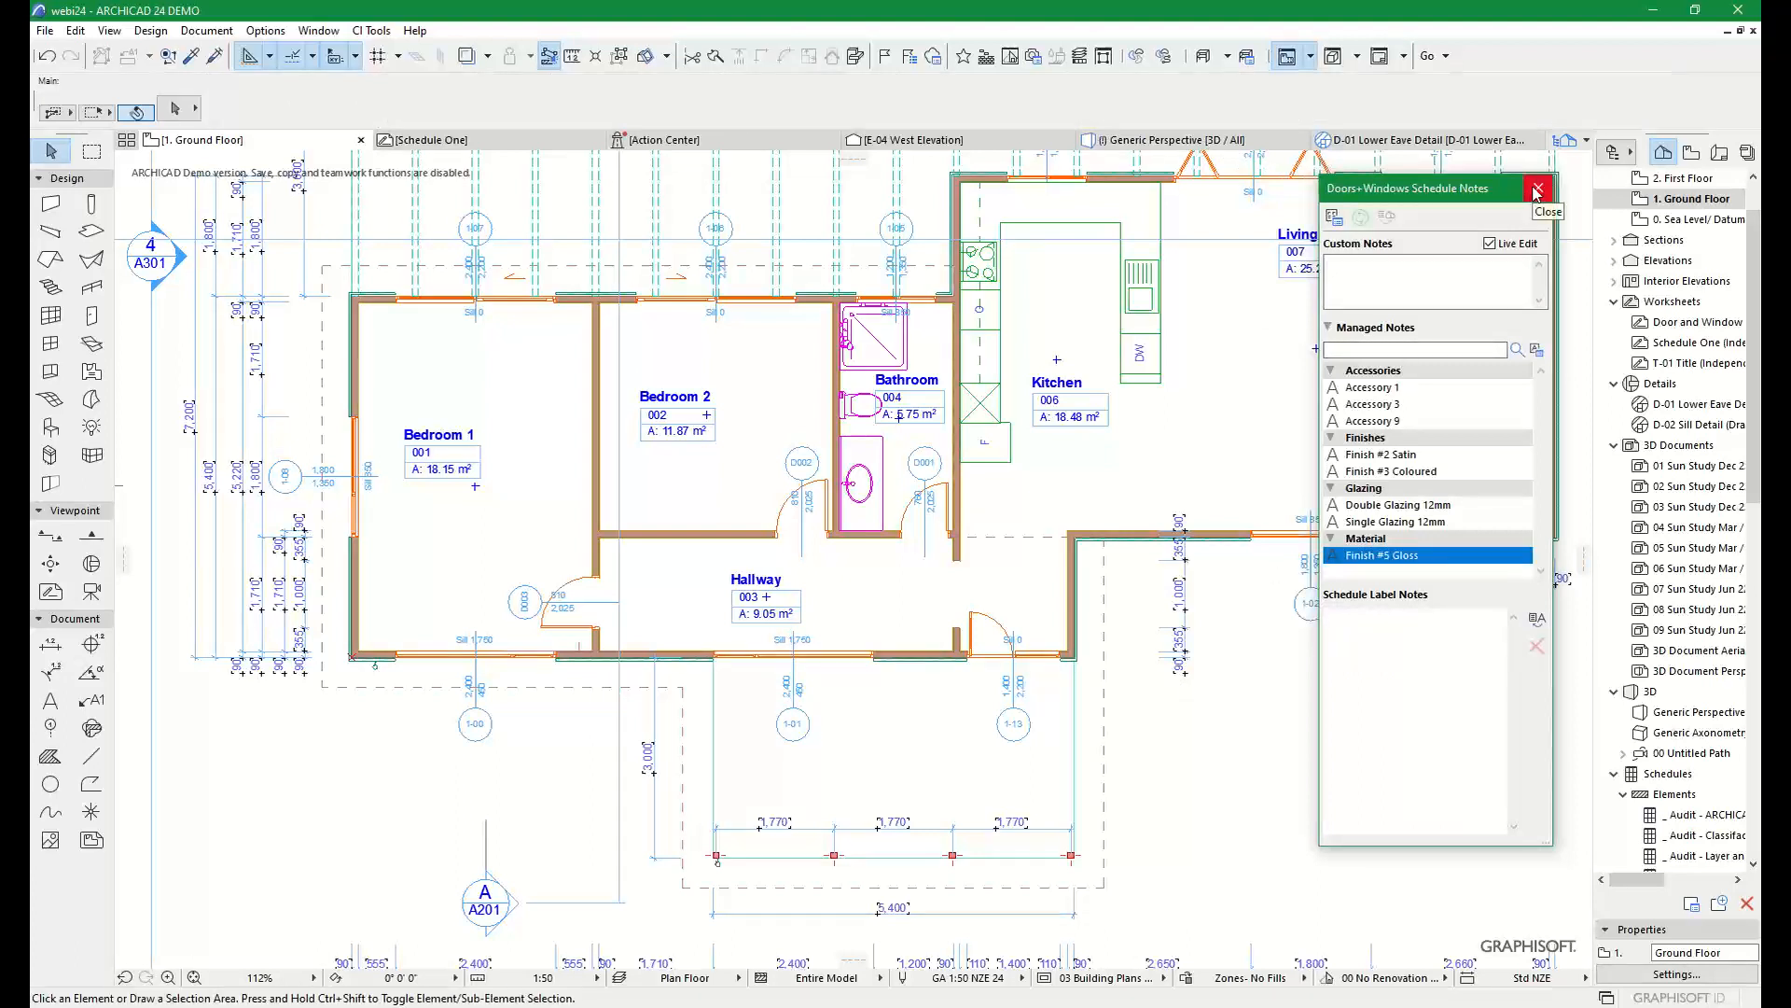
click(1536, 191)
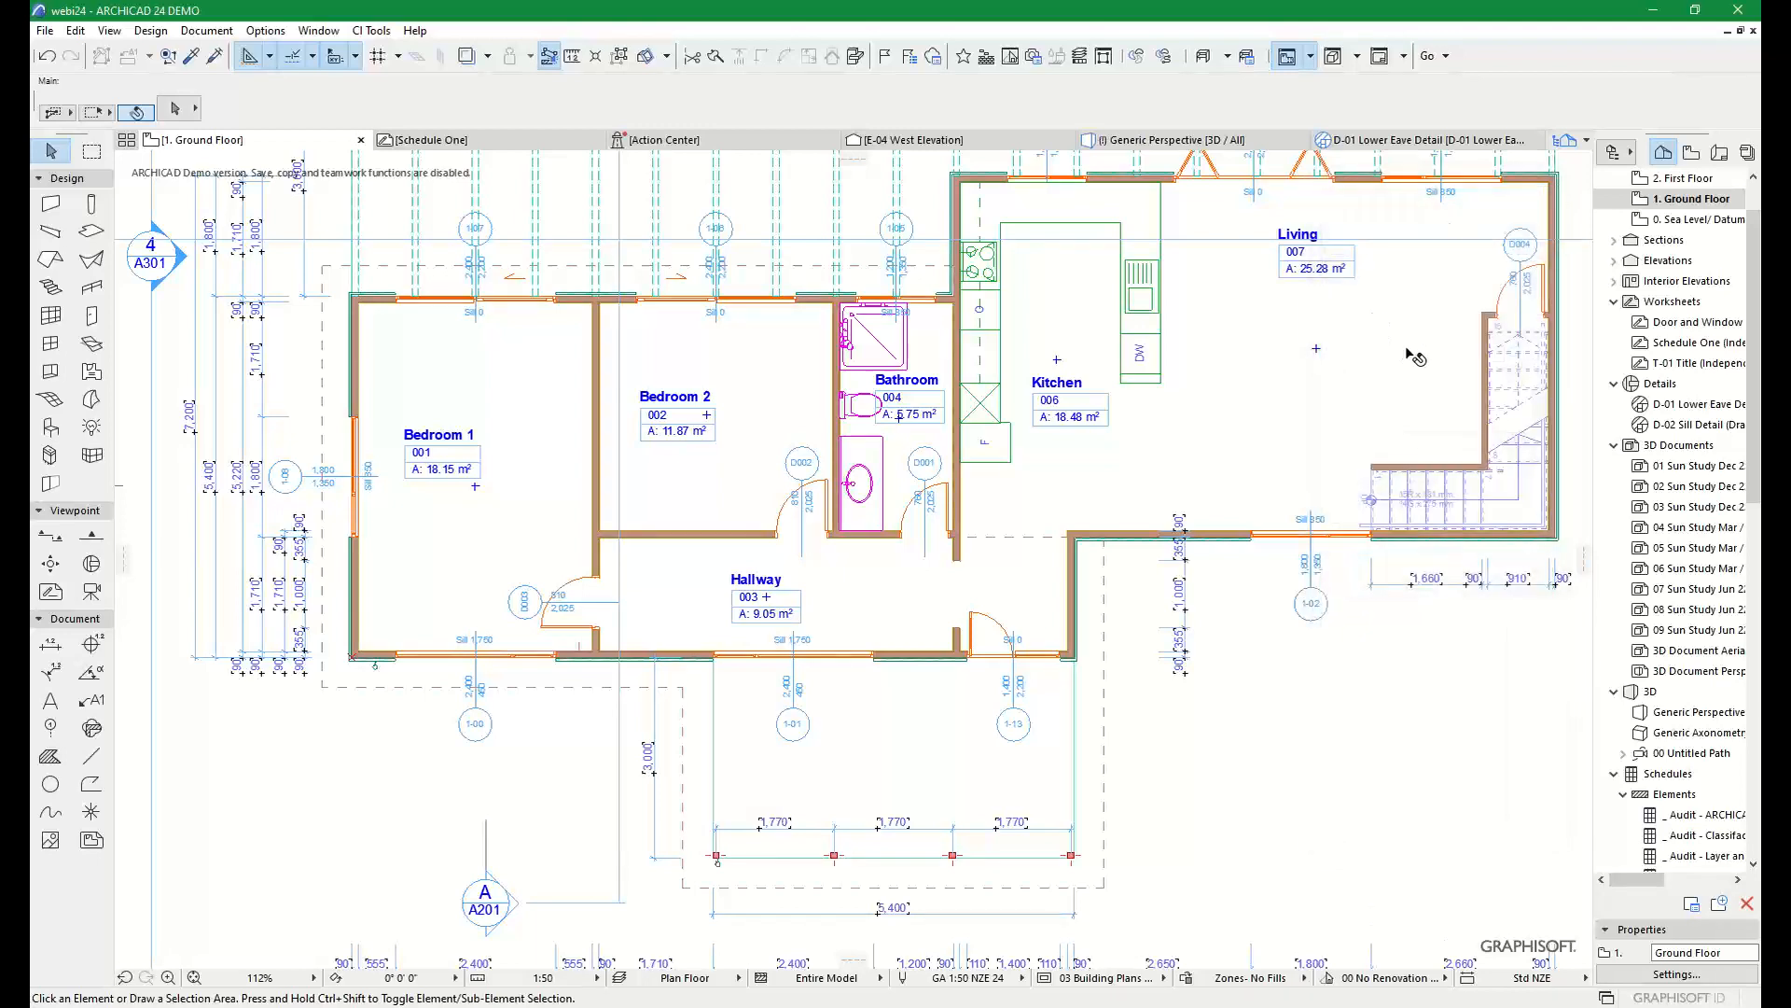
Open the CI Tools Keynotes palette over the empty area beside the ground floor plan, move it aside and enlarge its keynote list
scroll(1407, 351, down, 2)
scroll(1402, 347, down, 5)
middle_drag(1306, 307, 670, 343)
middle_drag(964, 341, 670, 426)
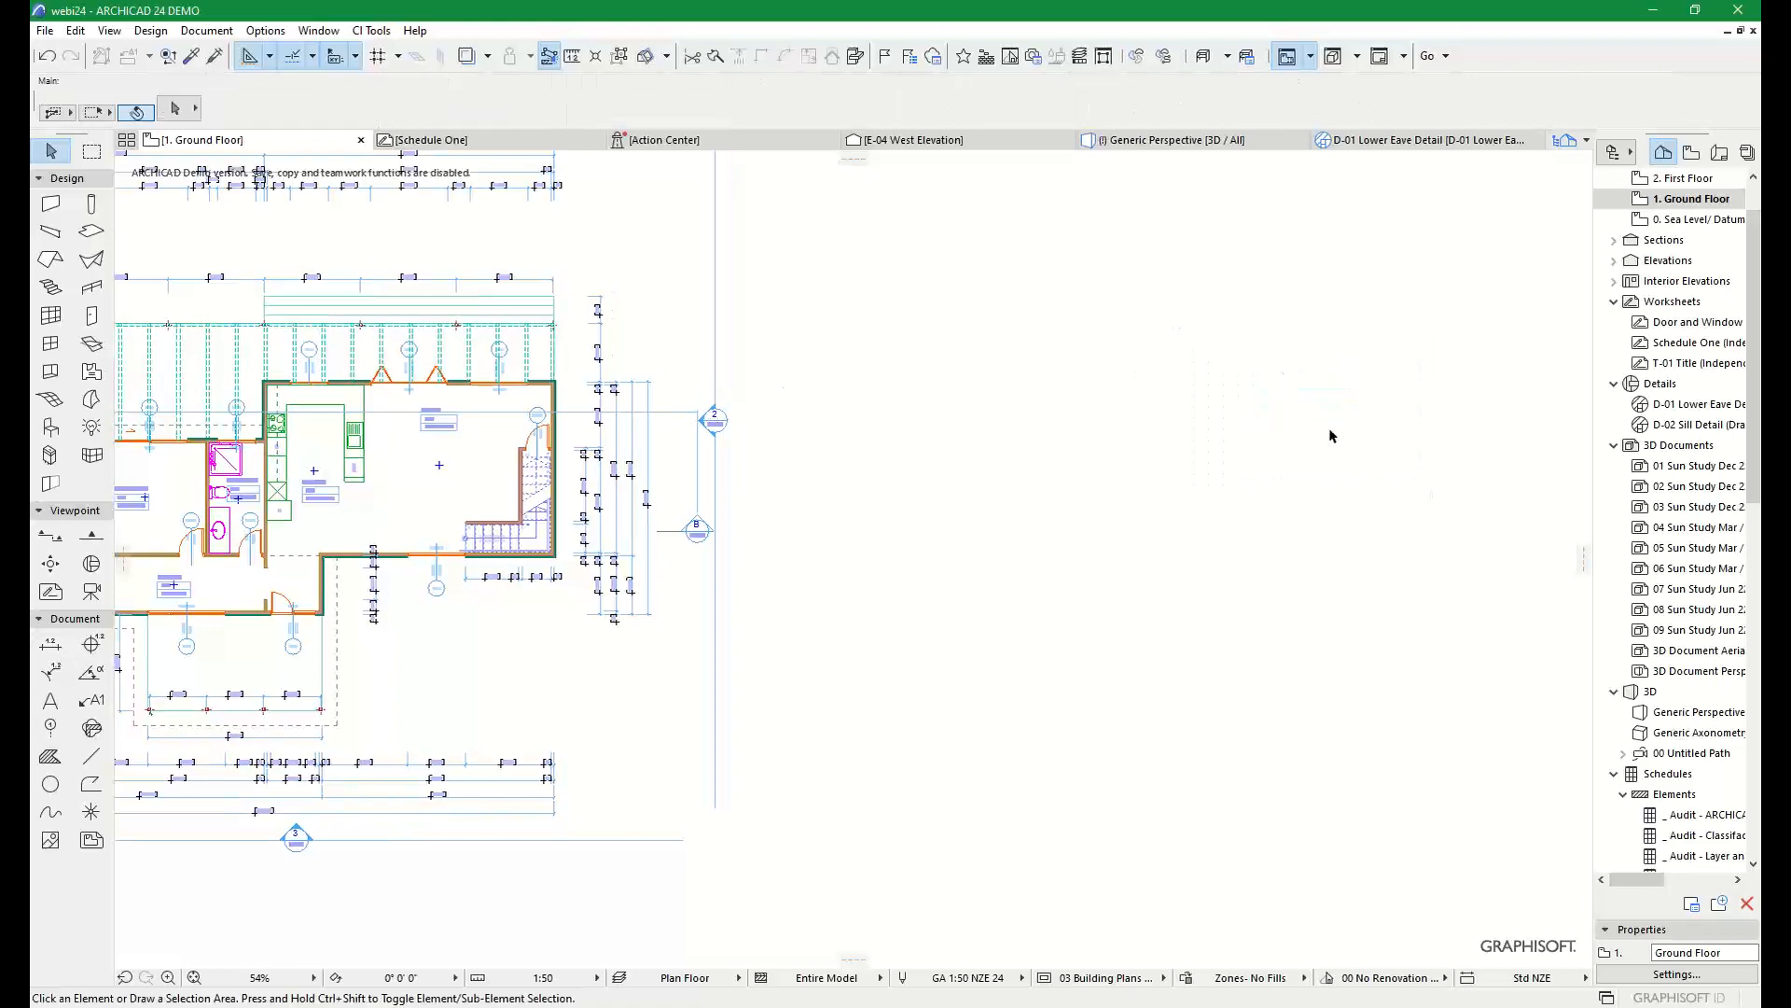
scroll(1323, 431, up, 3)
scroll(1323, 431, up, 1)
middle_drag(1322, 431, 1144, 407)
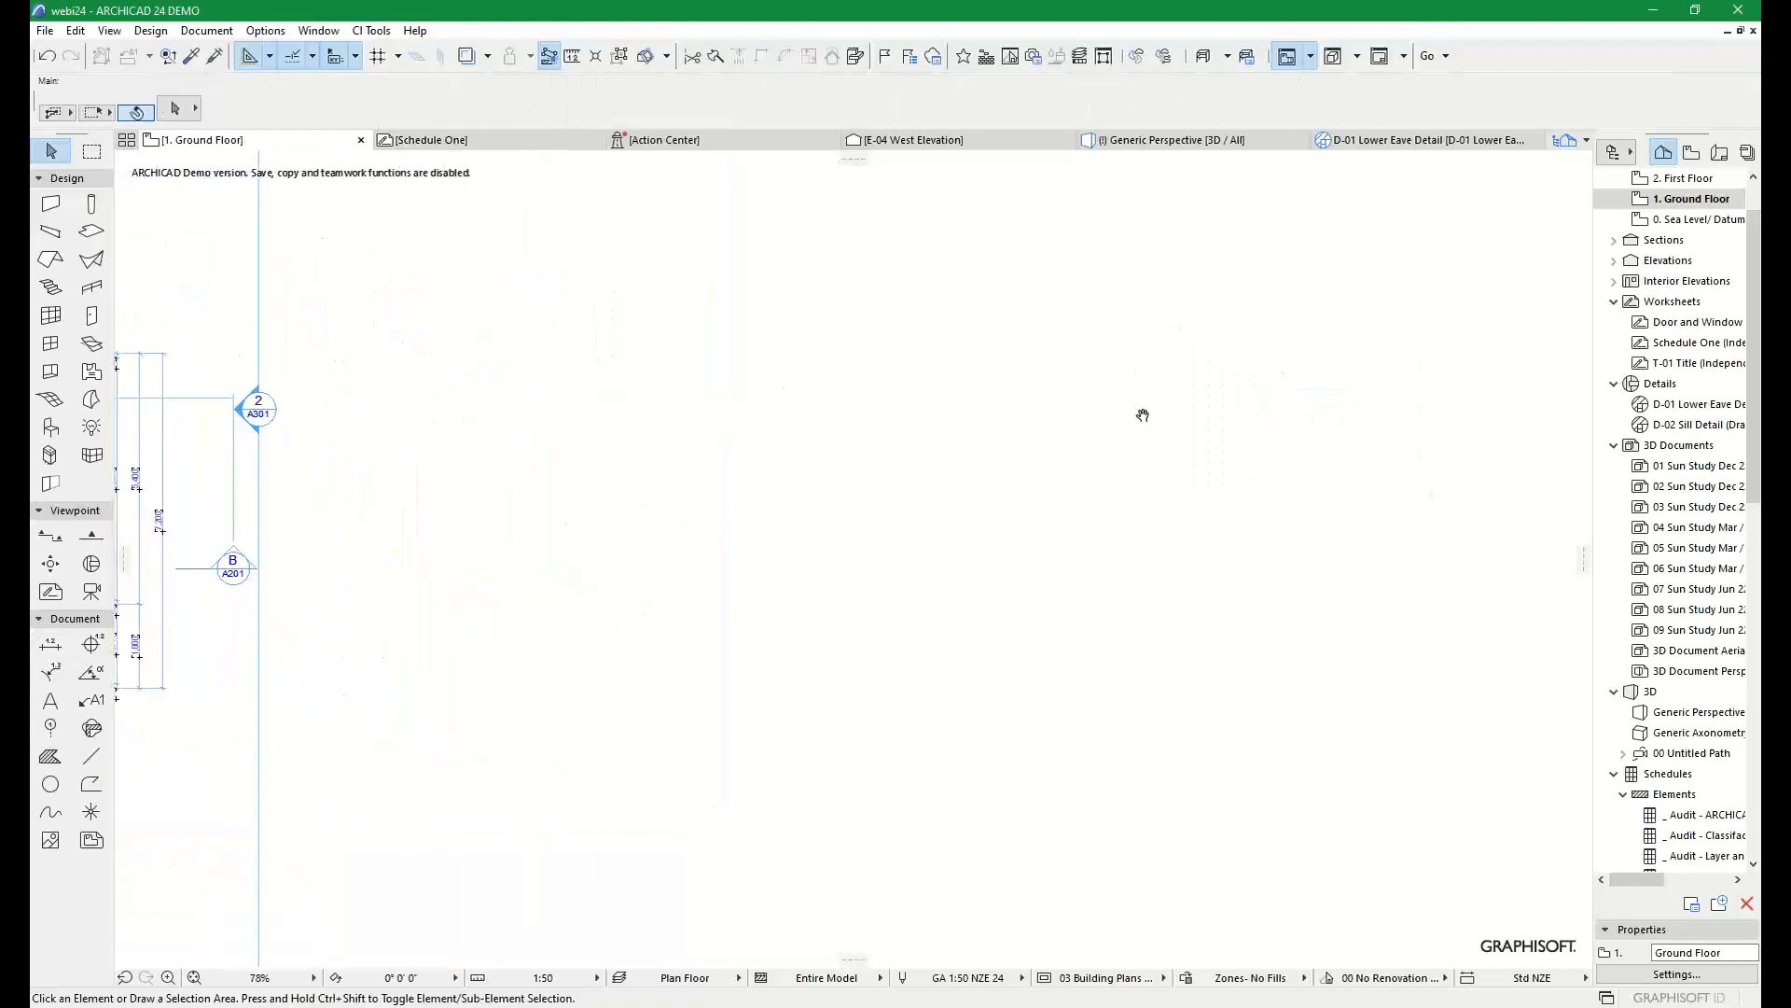
click(372, 29)
mouse_move(403, 162)
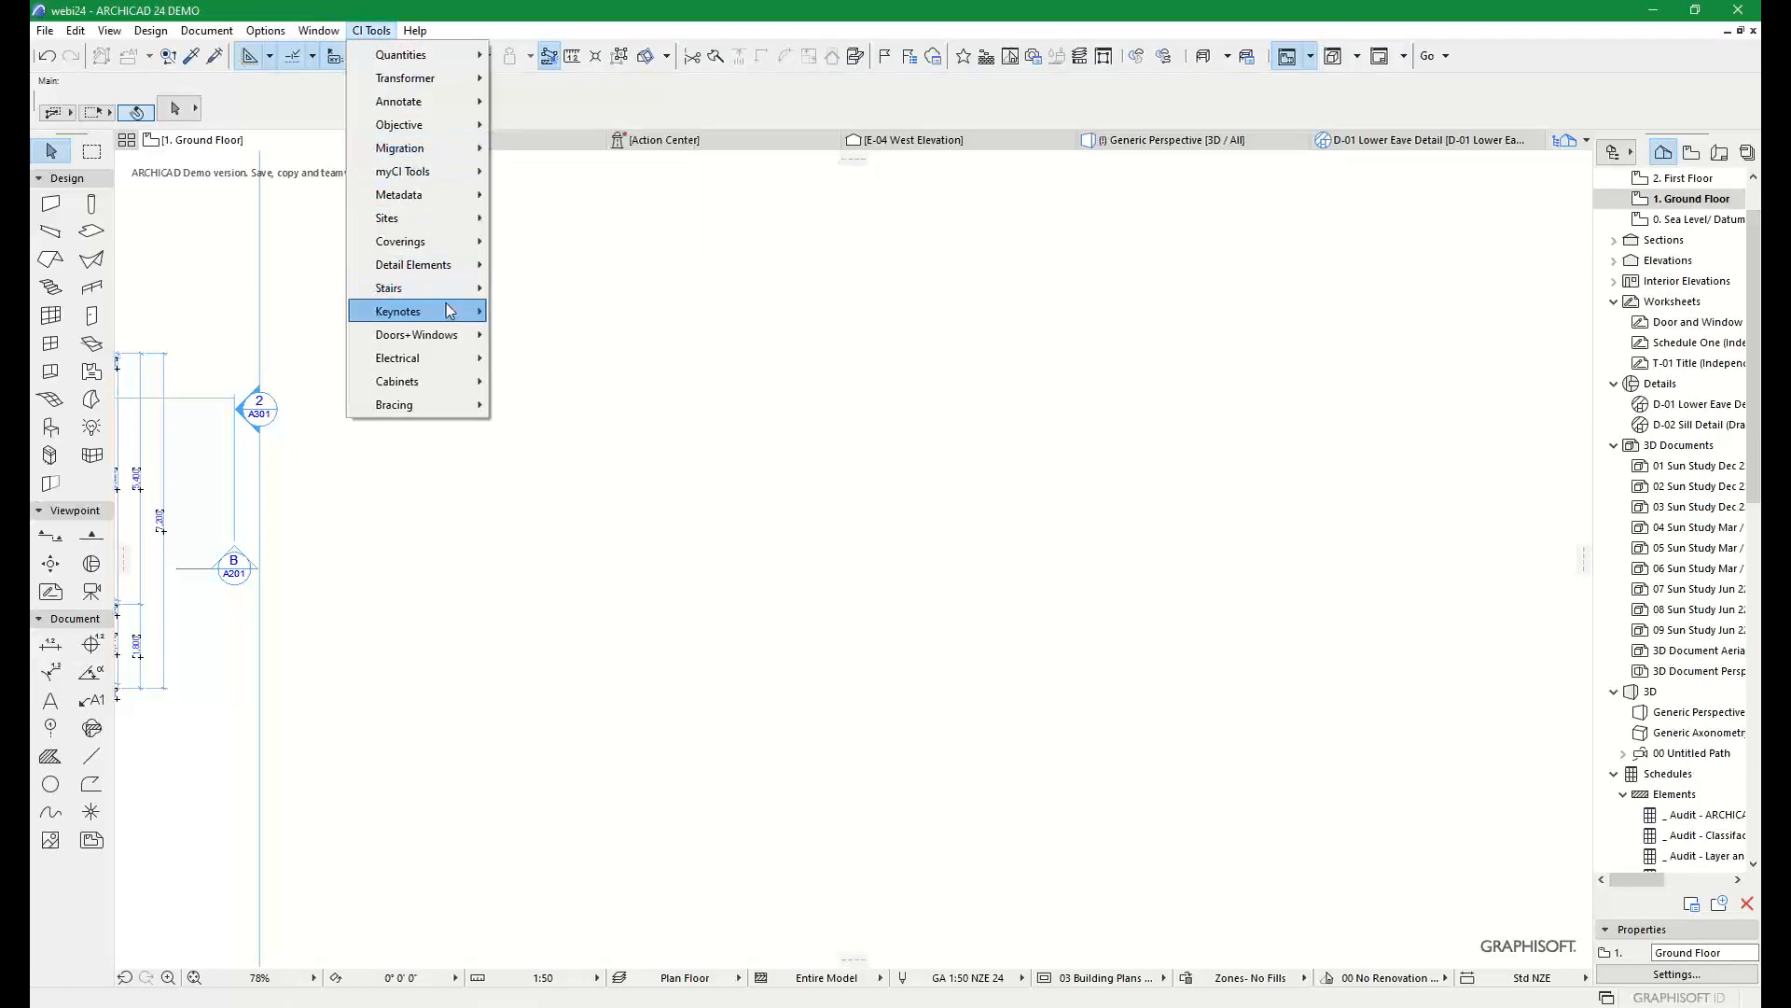
mouse_move(444, 312)
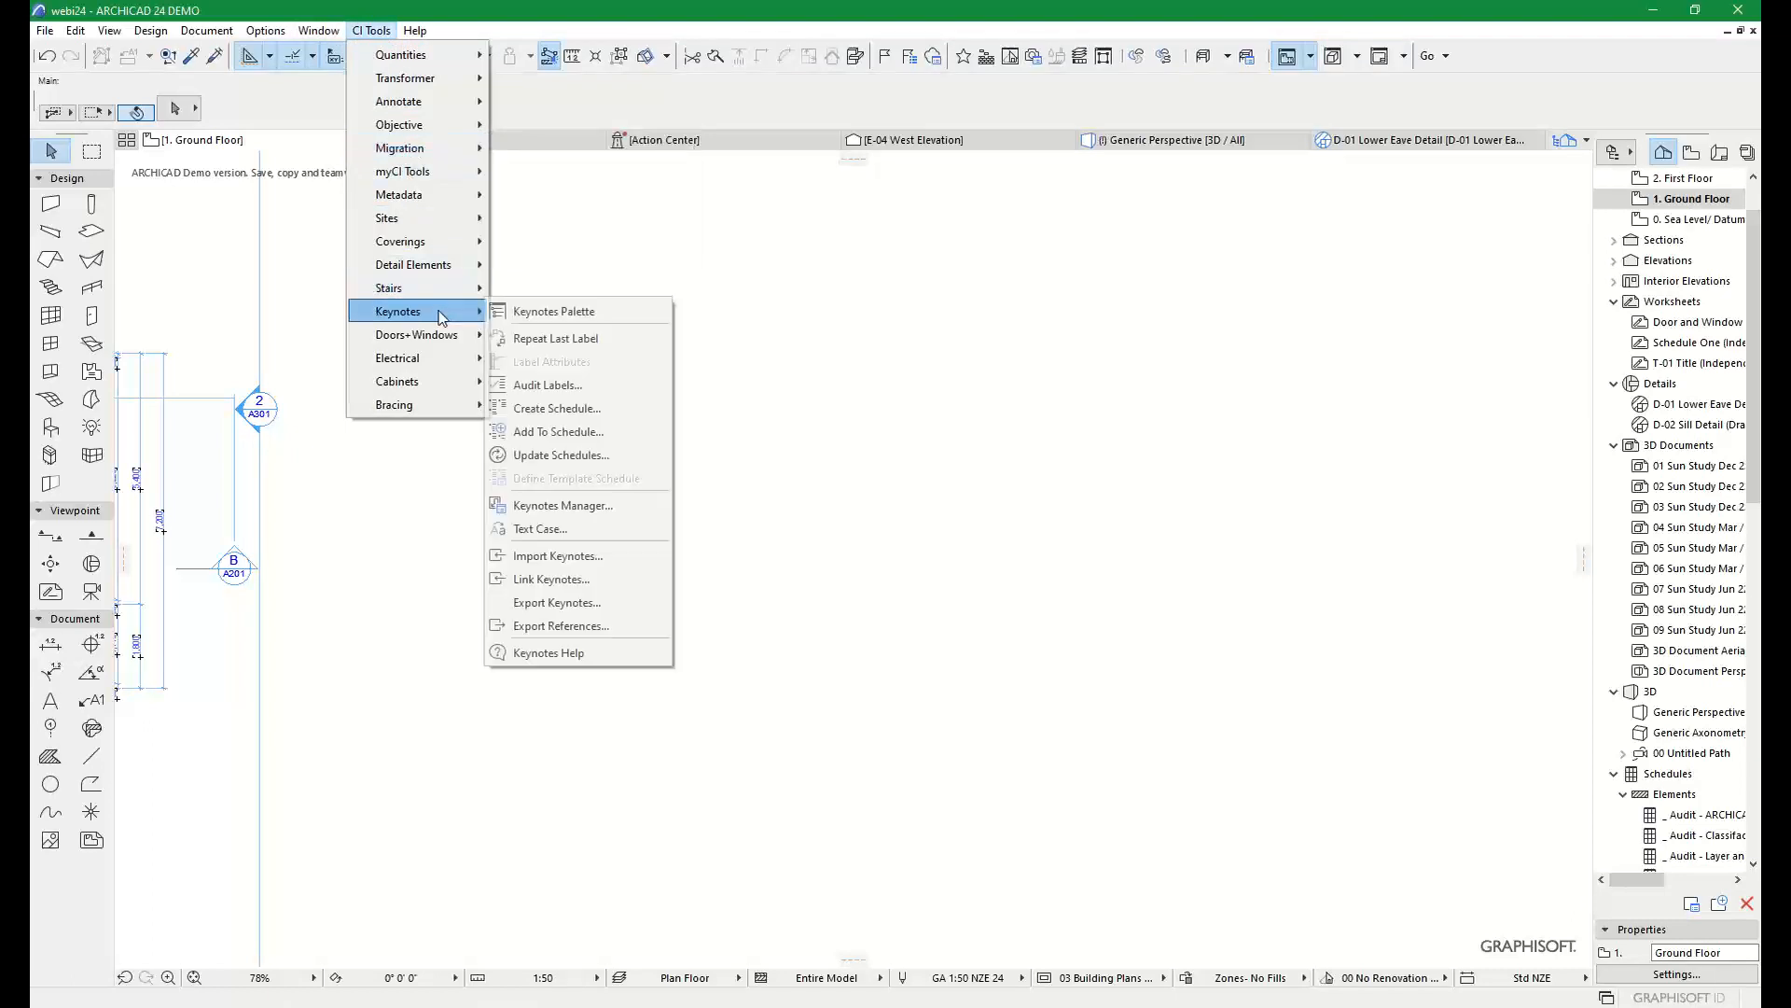
click(546, 310)
drag(1288, 221, 1428, 177)
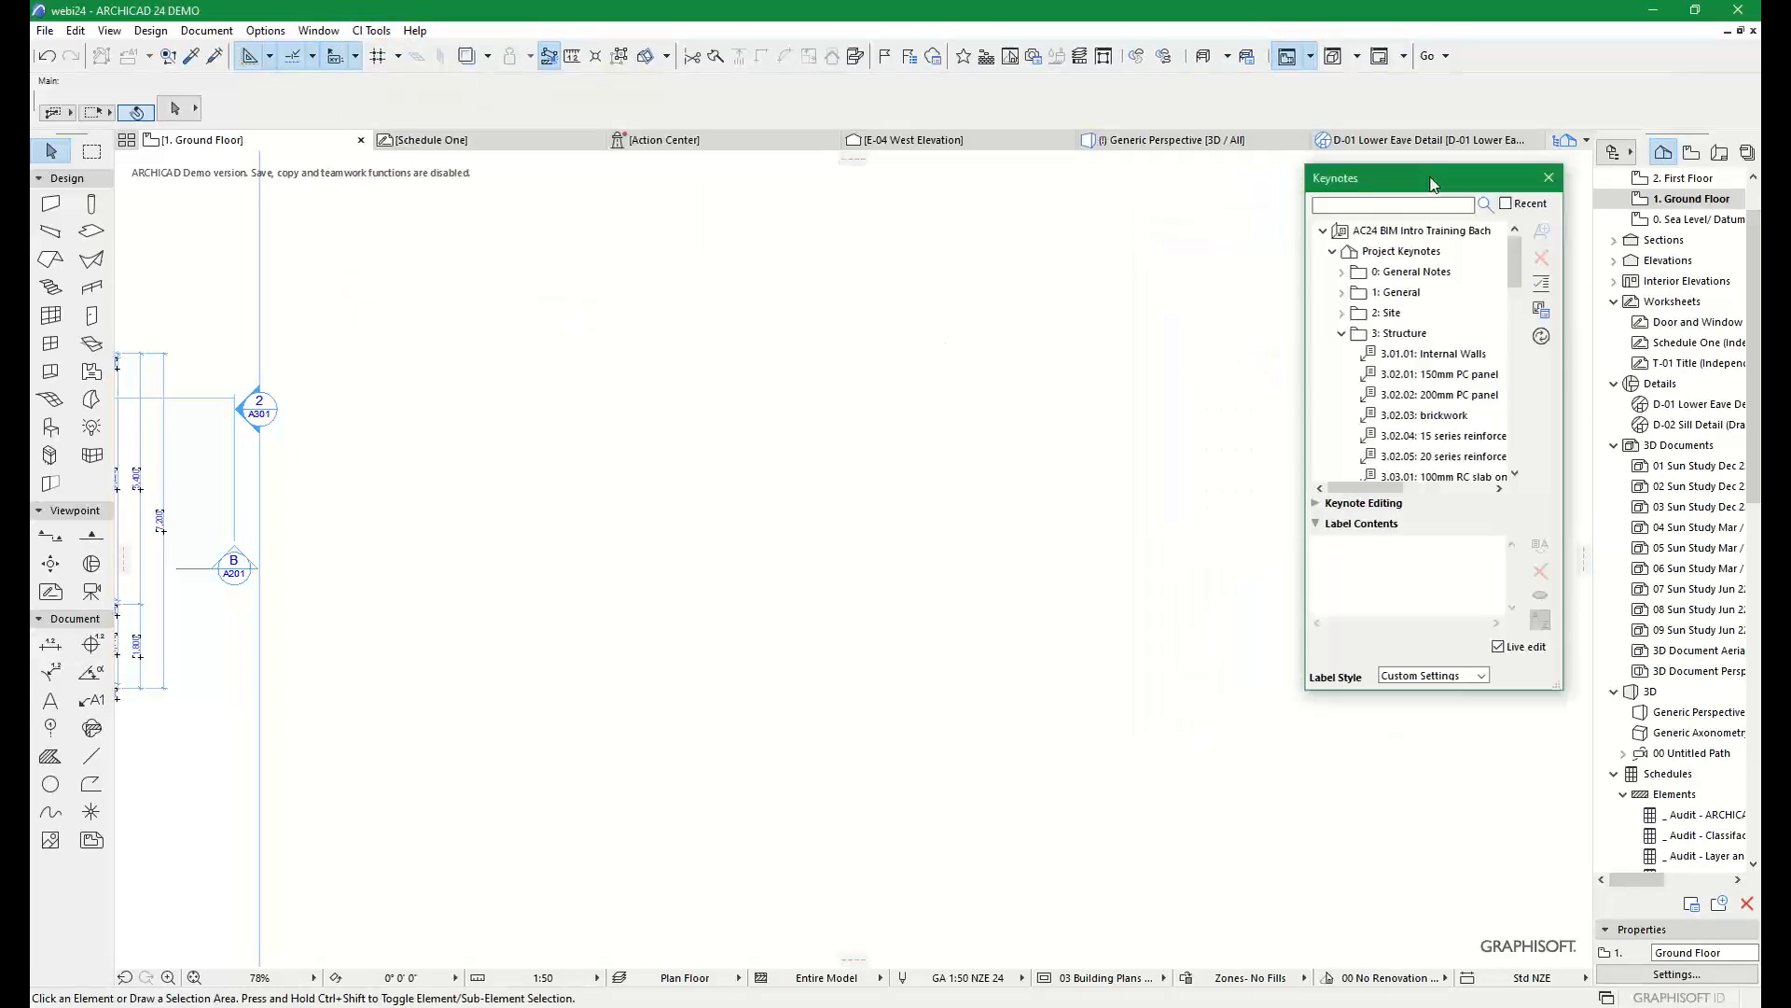
drag(1440, 691, 1439, 948)
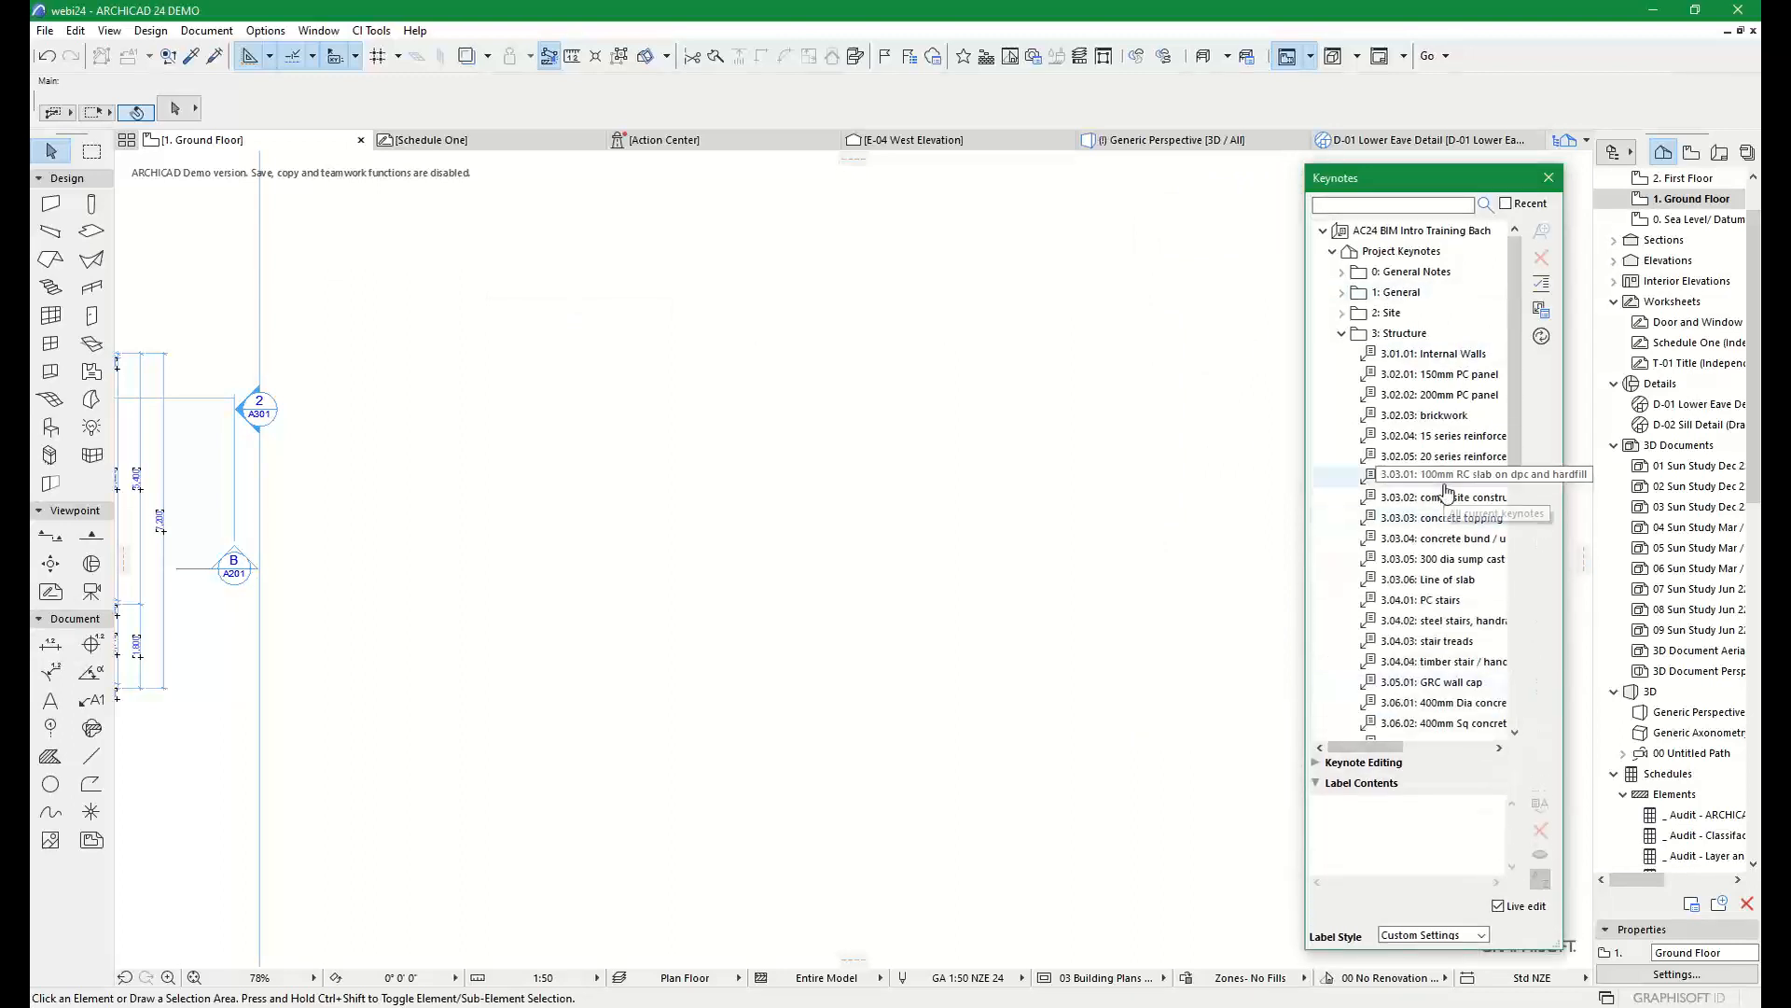
Place keynote labels 3.03.06 Line of slab, 3.04.01 PC stairs, 3.04.02 steel stairs and 3.04.04 timber stair in the empty area beside the plan
scroll(1491, 459, down, 5)
scroll(1491, 459, up, 4)
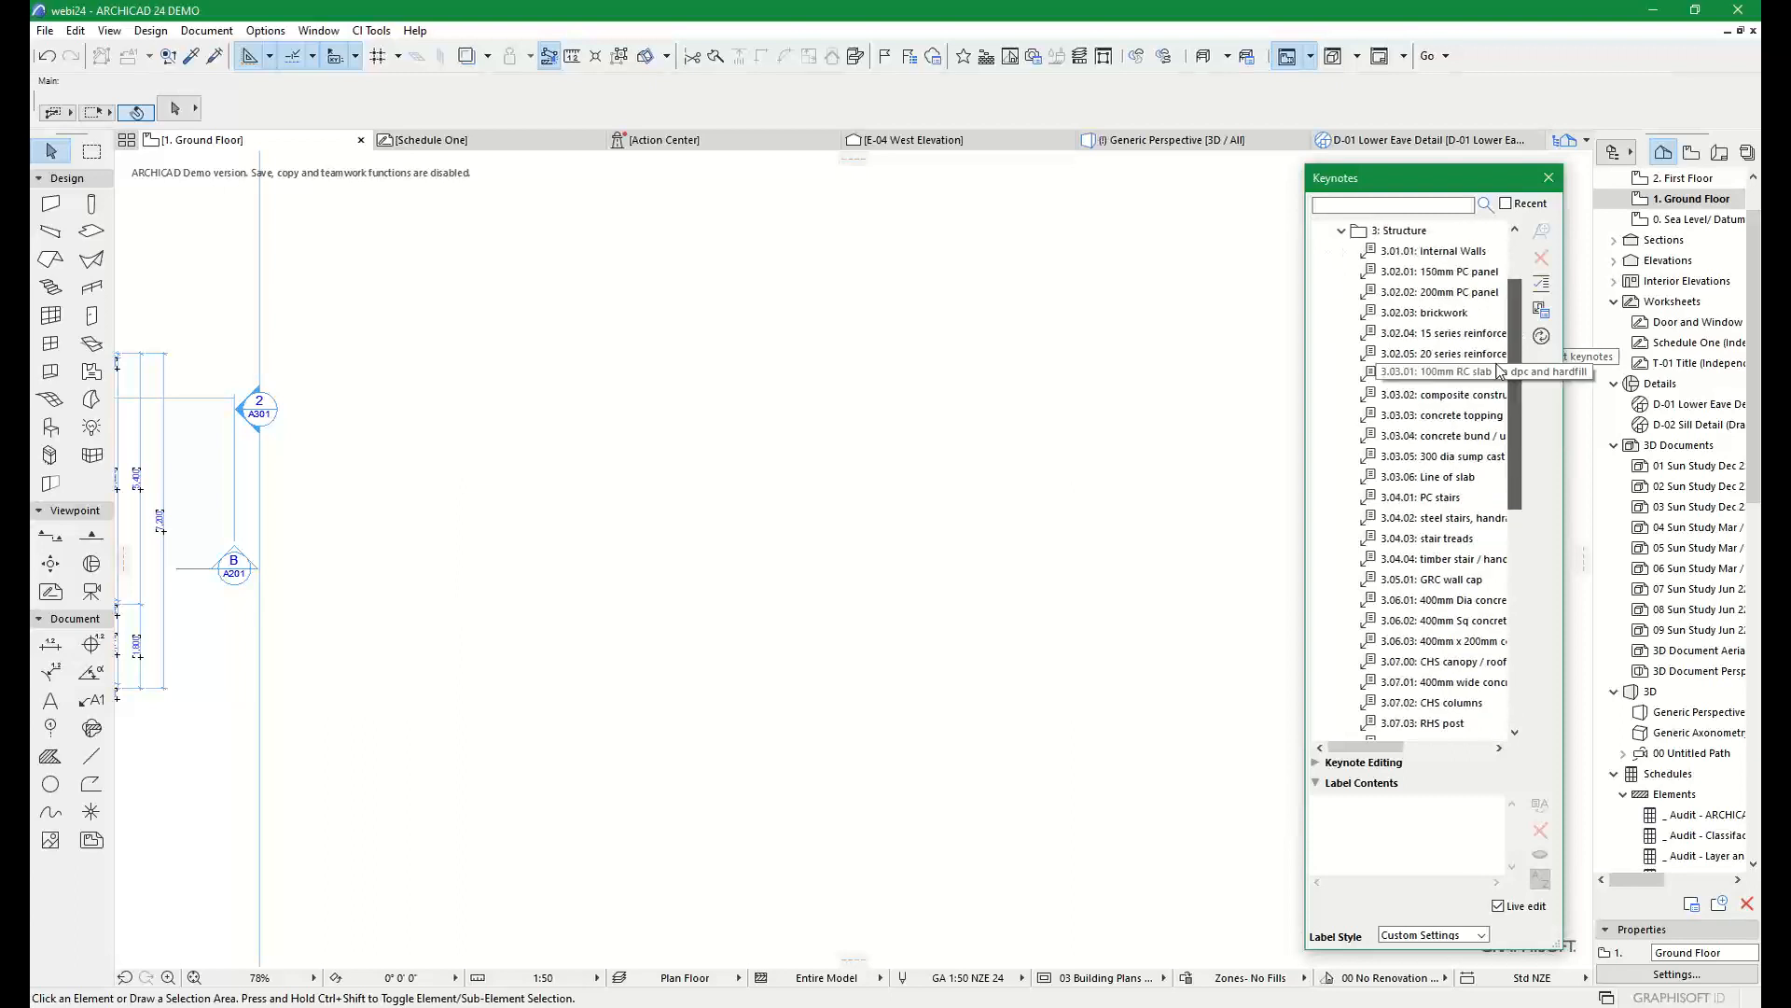
click(1363, 477)
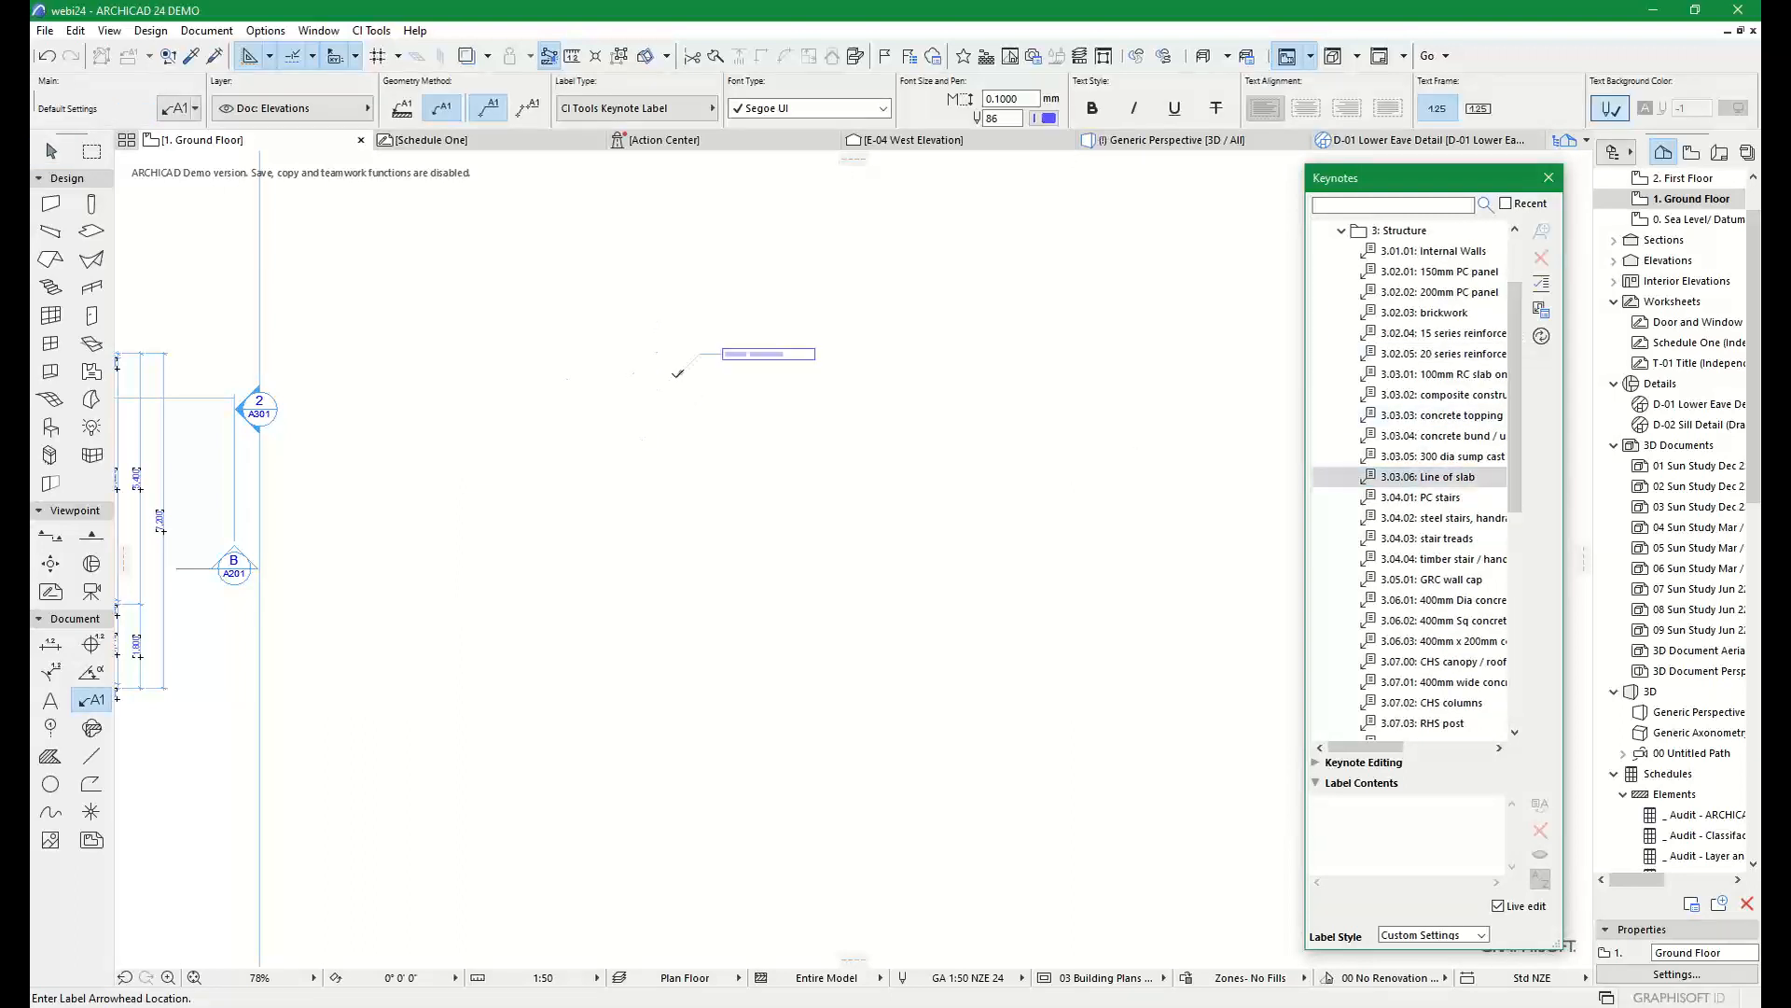
click(1404, 499)
click(723, 412)
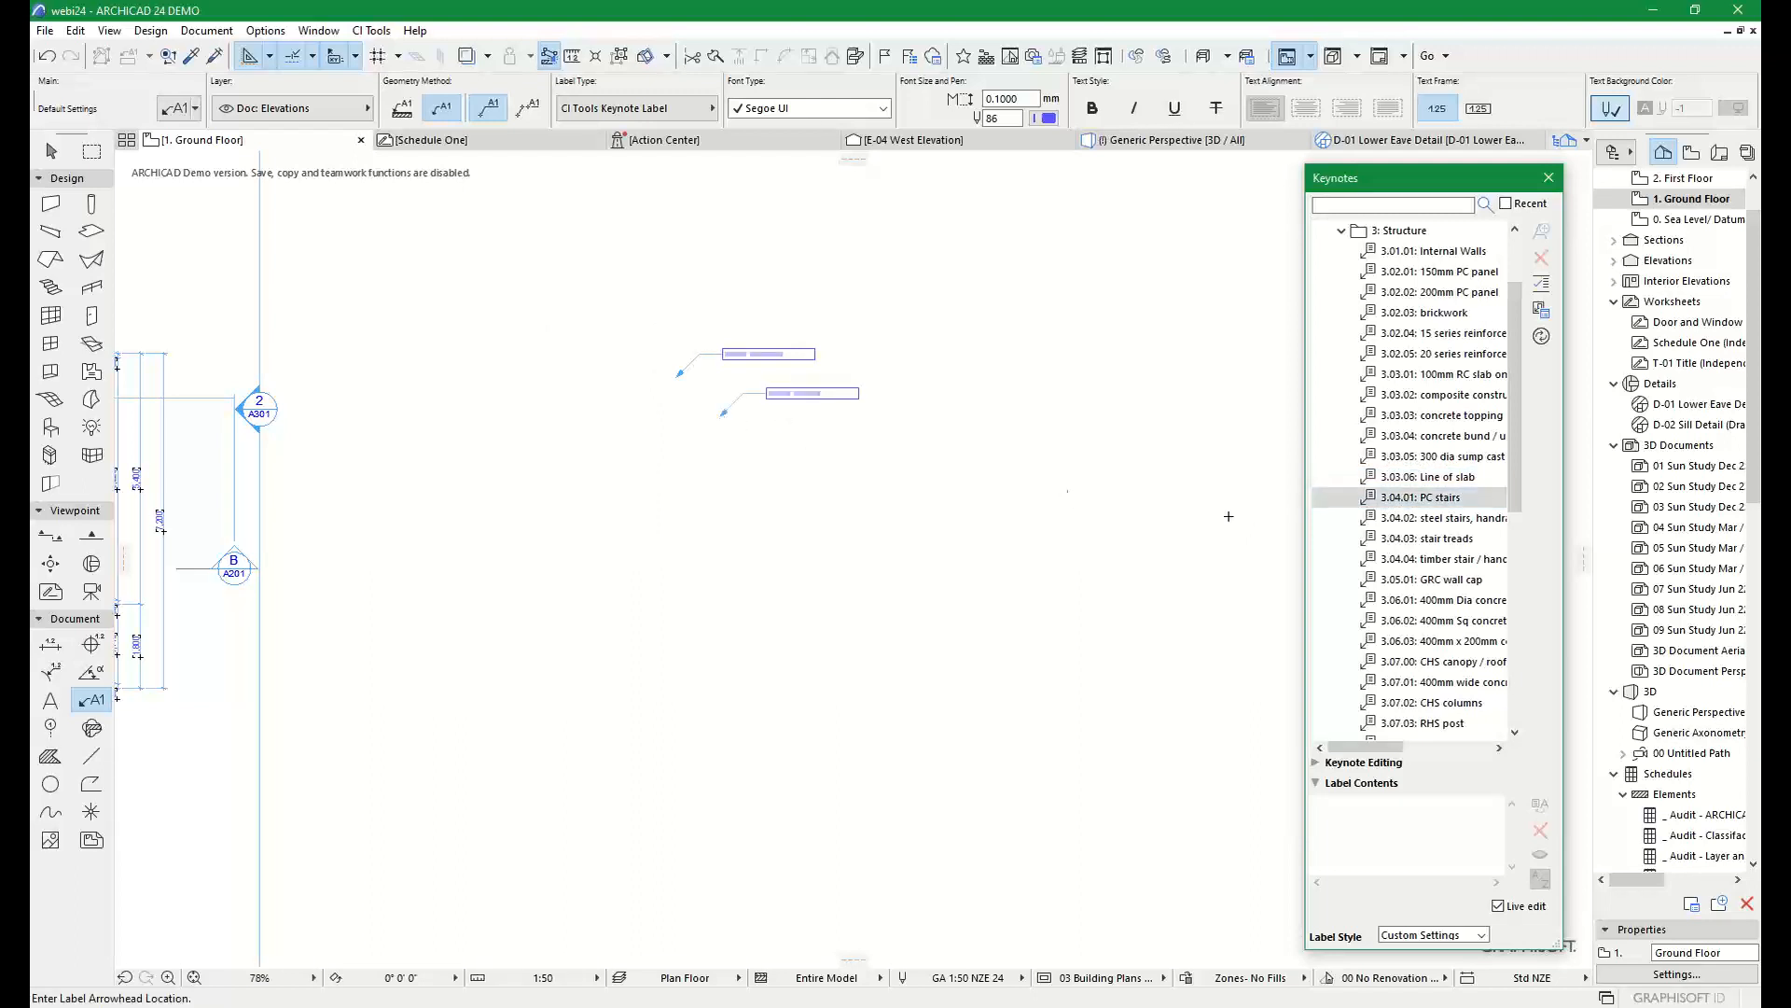
click(1427, 518)
click(726, 460)
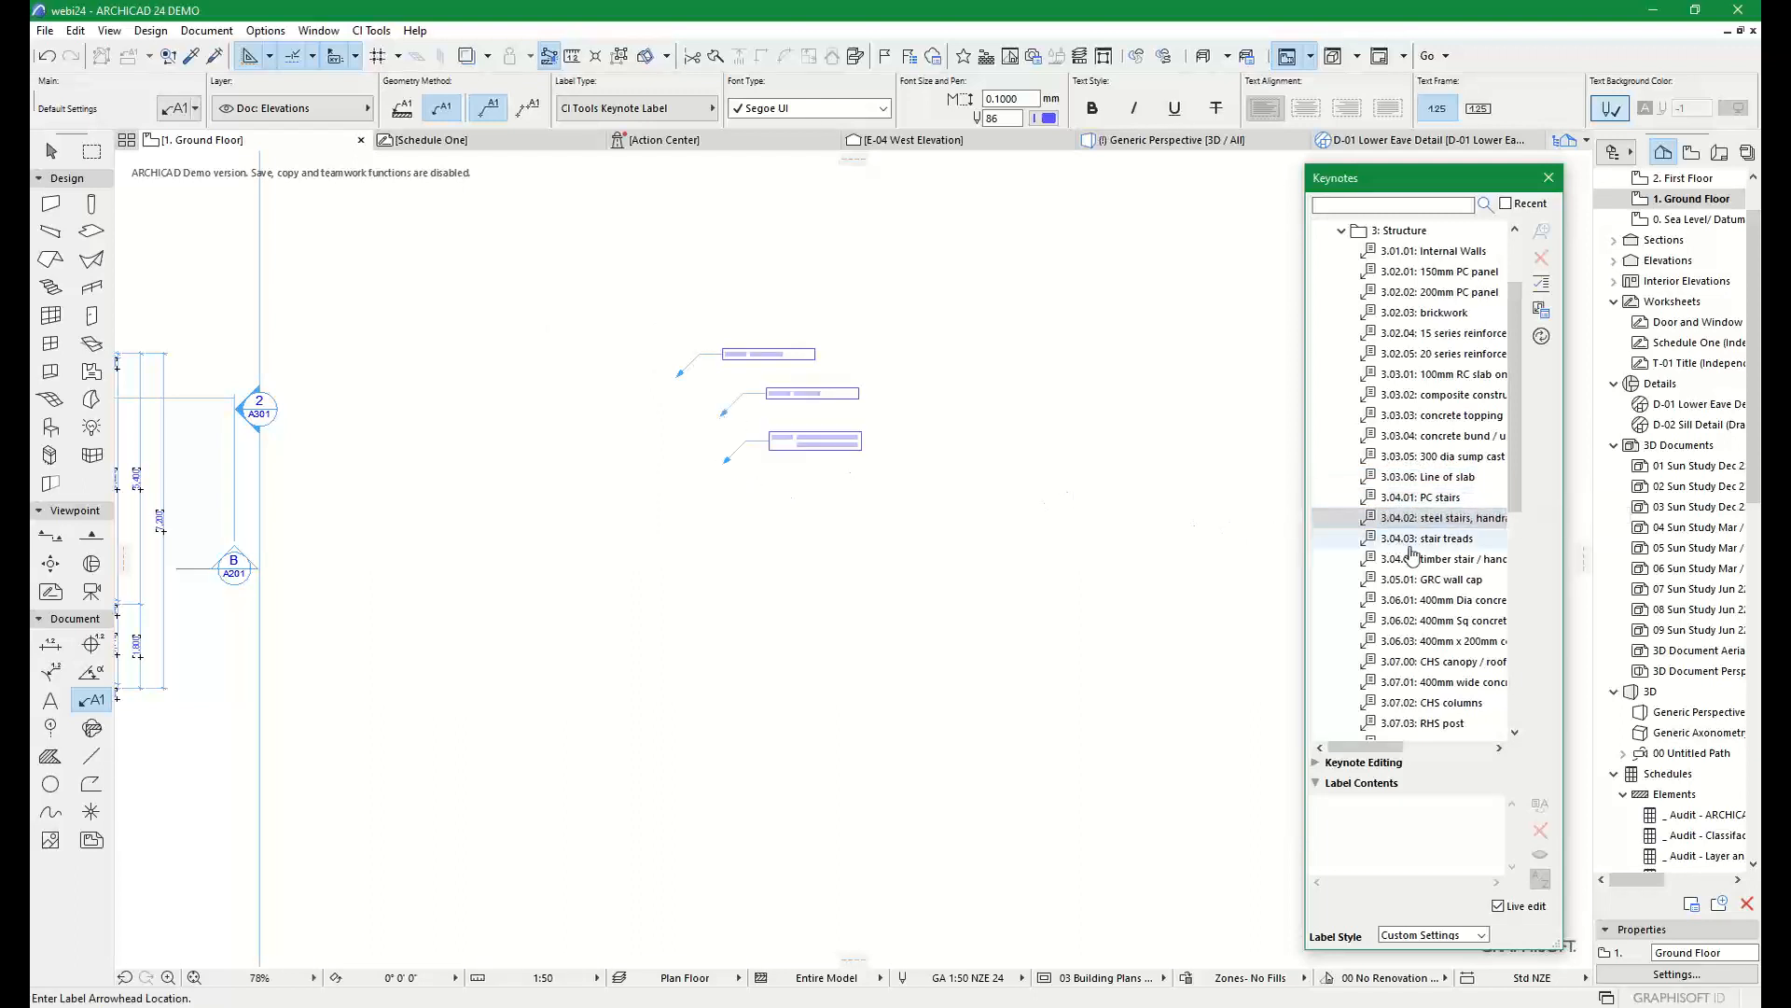
click(1427, 559)
click(694, 501)
scroll(727, 435, up, 3)
scroll(806, 392, up, 1)
middle_drag(800, 384, 782, 443)
click(51, 151)
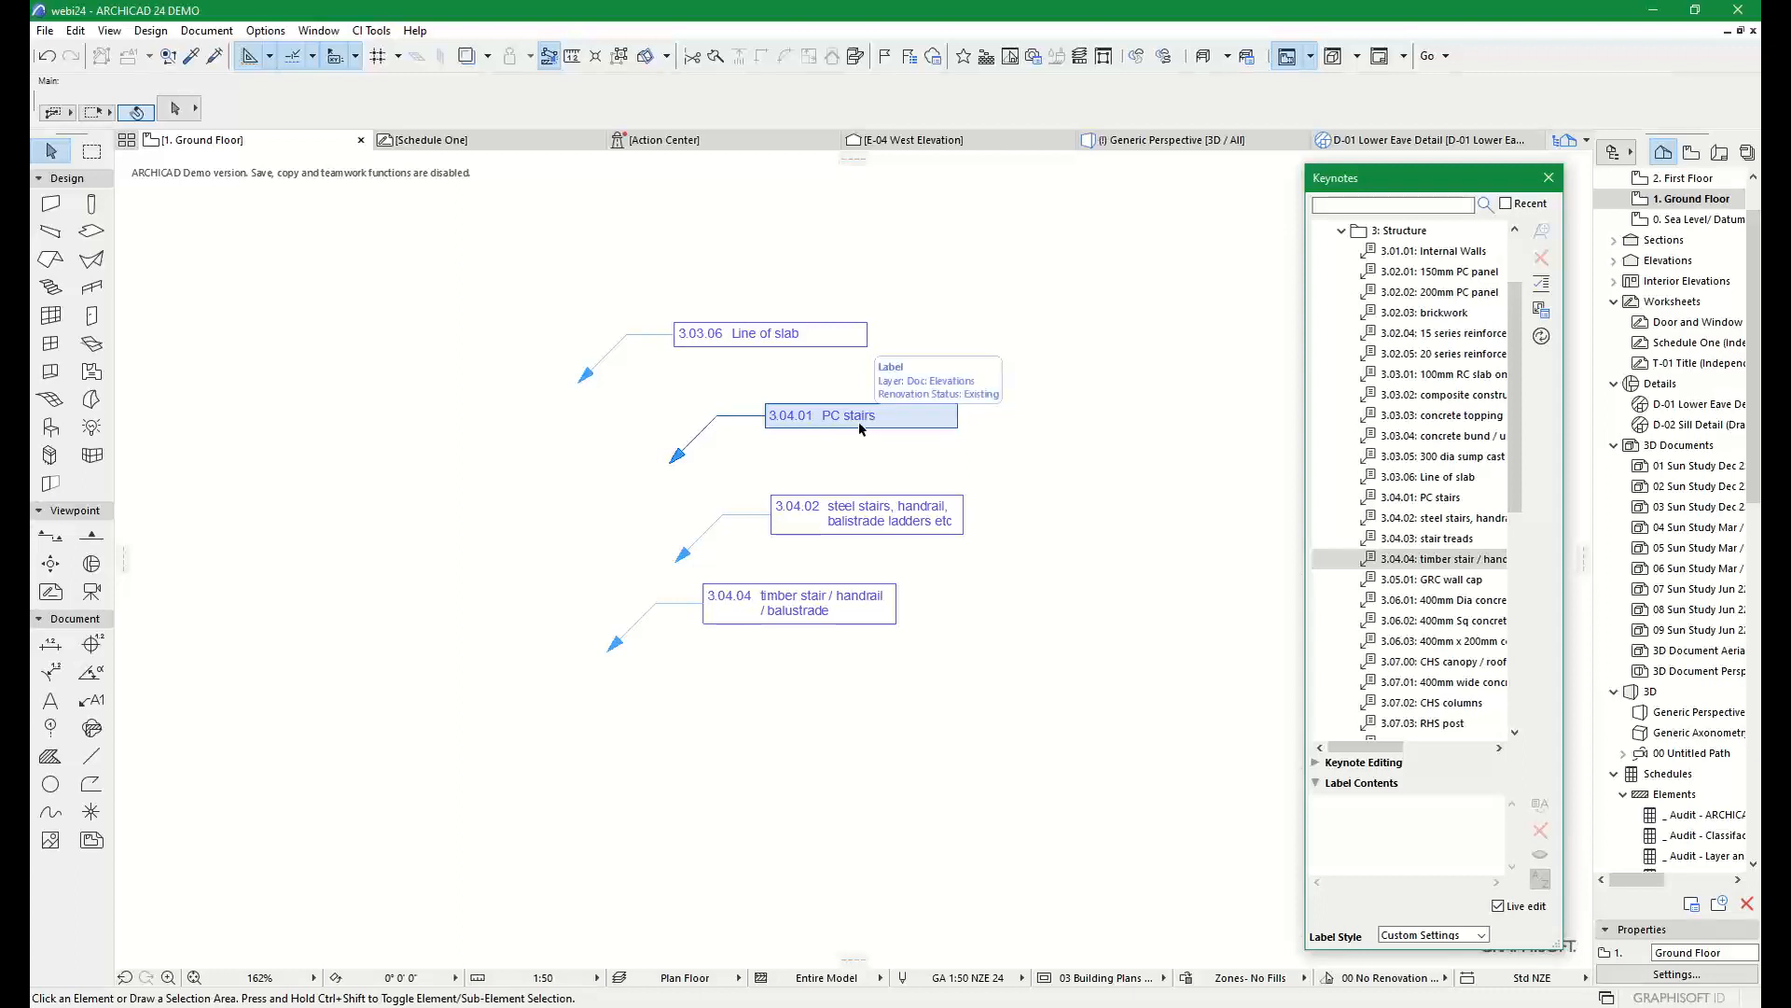
middle_drag(981, 463, 937, 476)
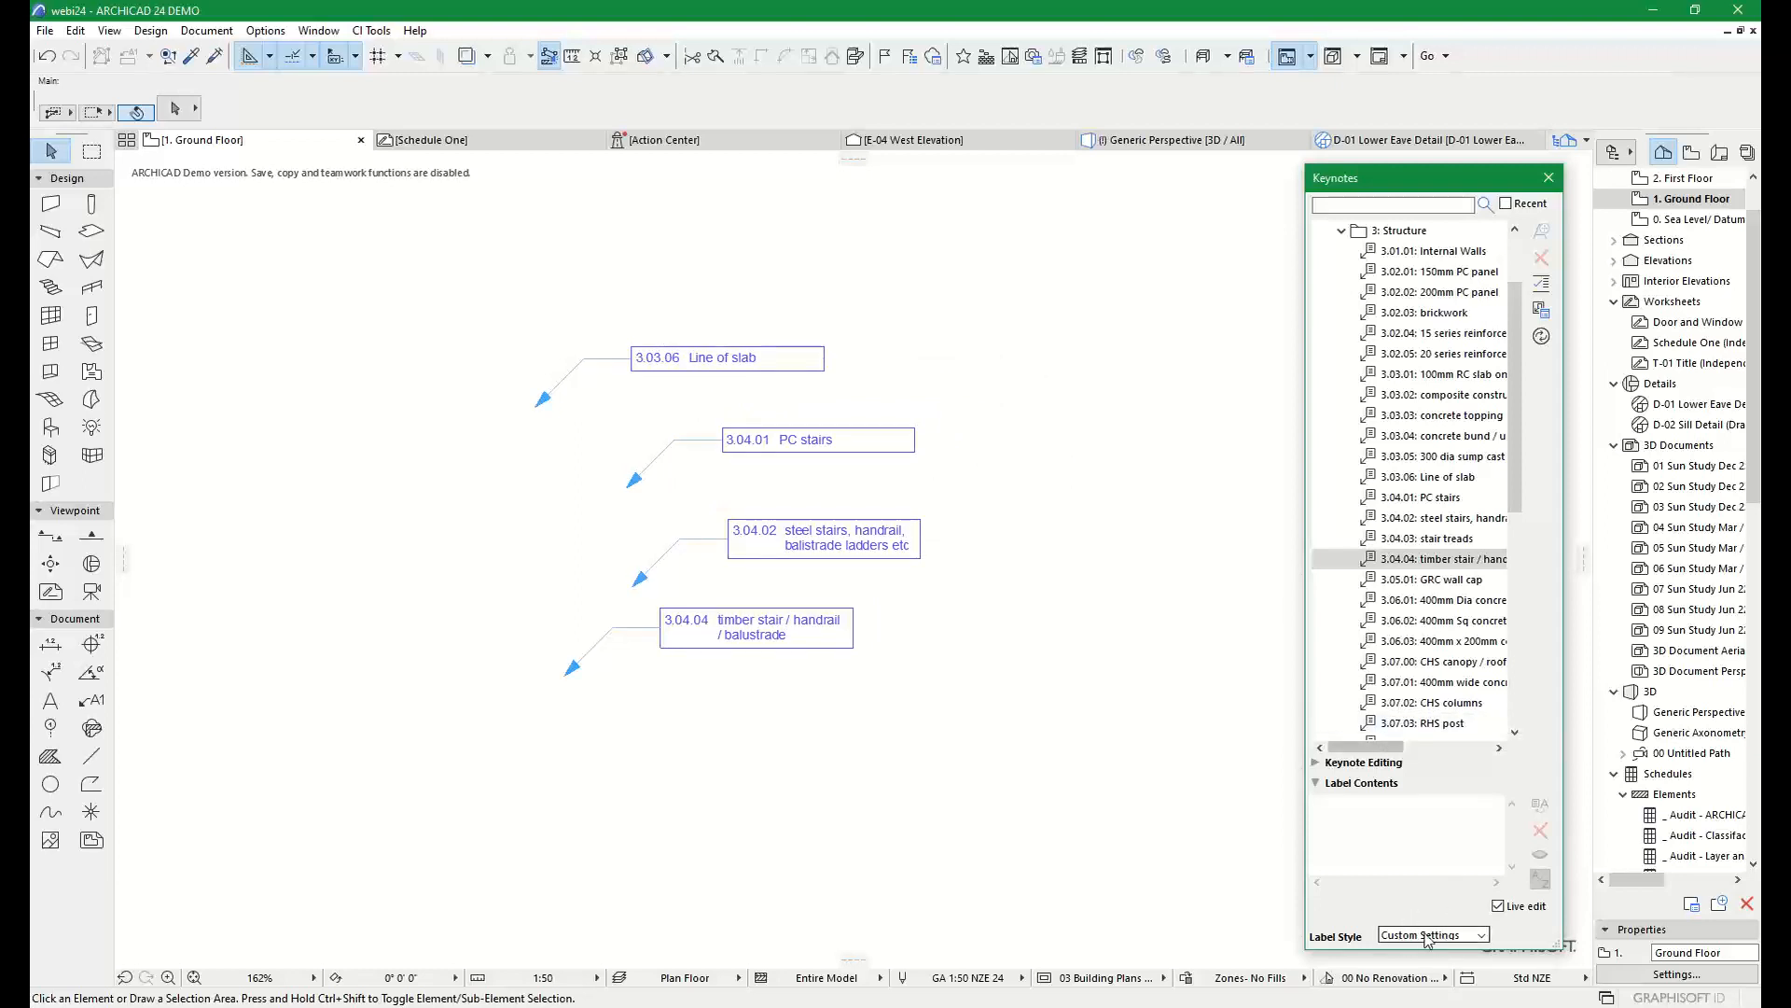
Create a new label style named vanilla1 from the Line of slab keynote label
click(690, 368)
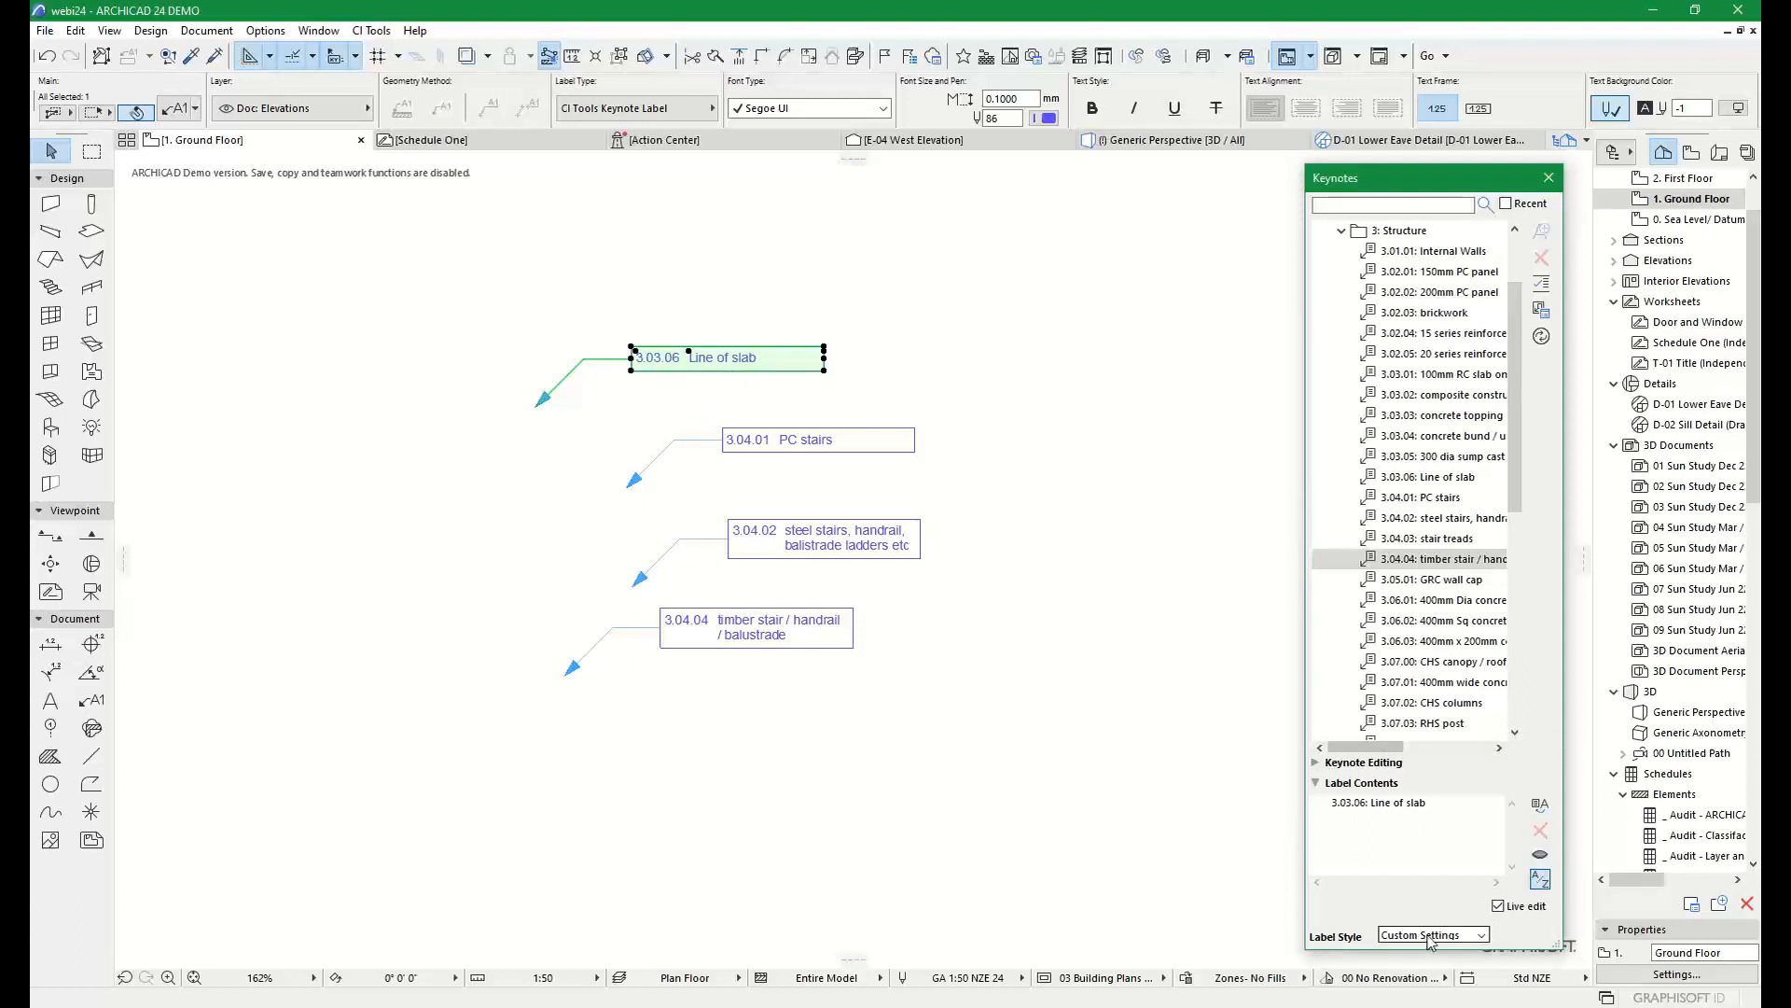
click(1432, 936)
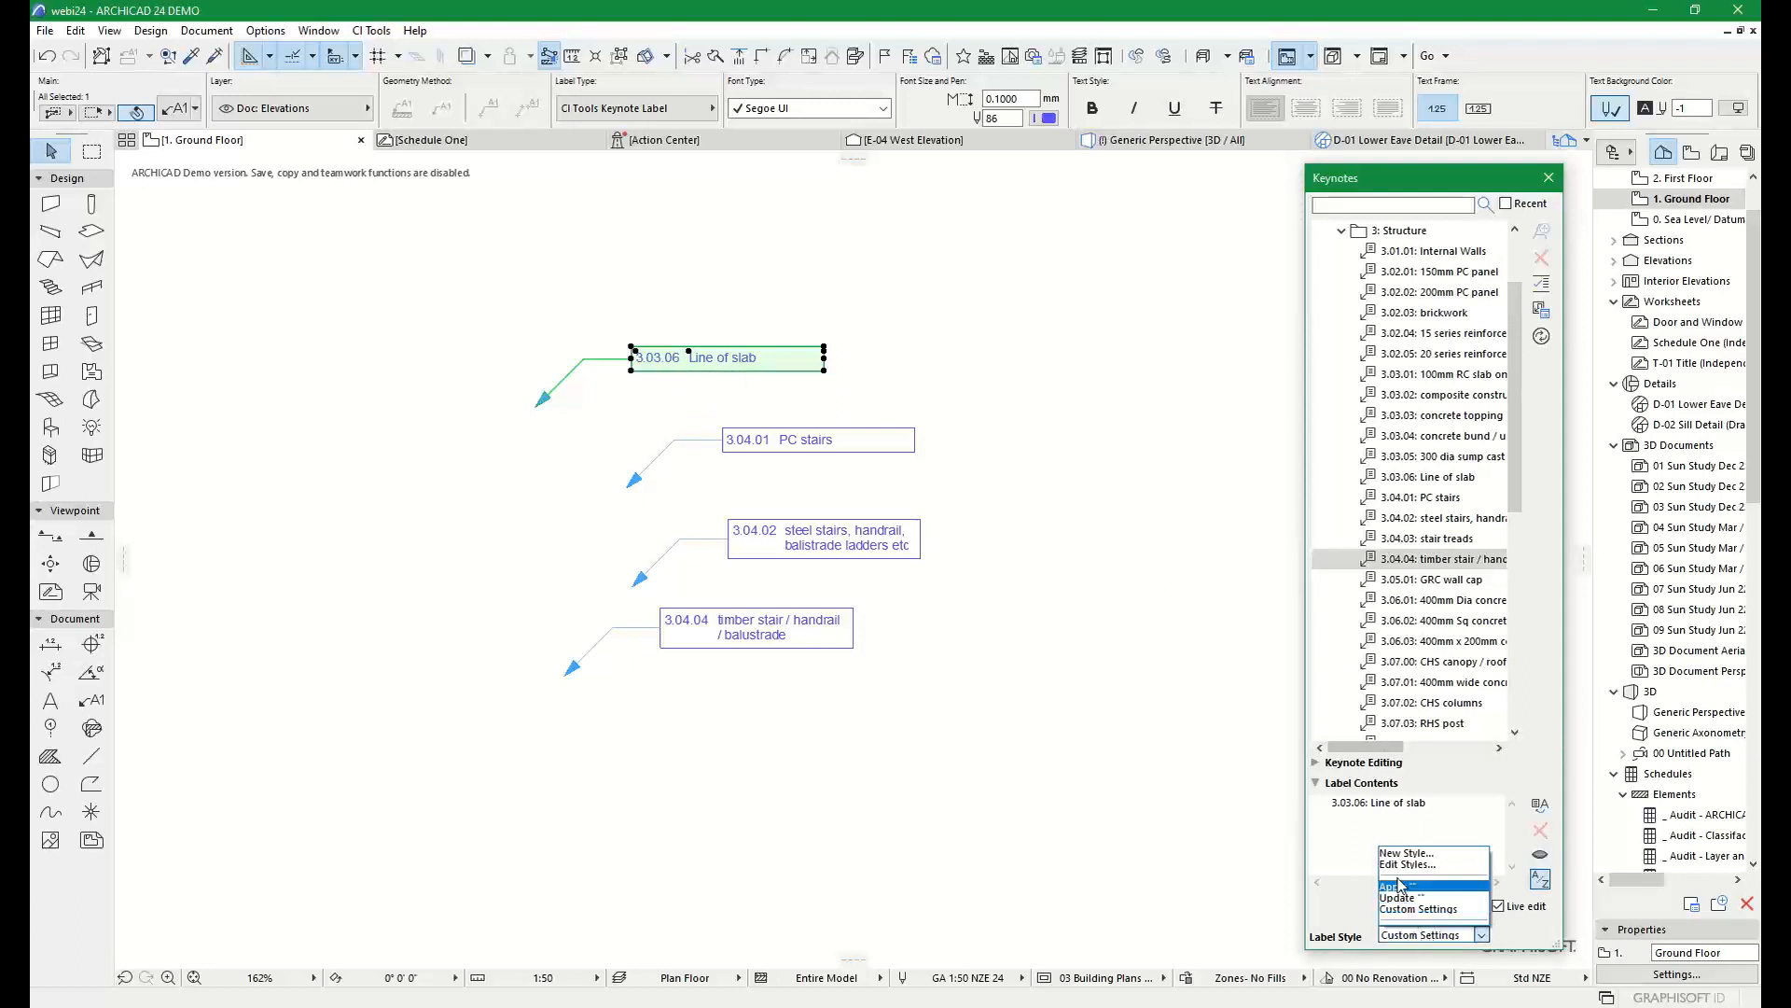
click(1413, 854)
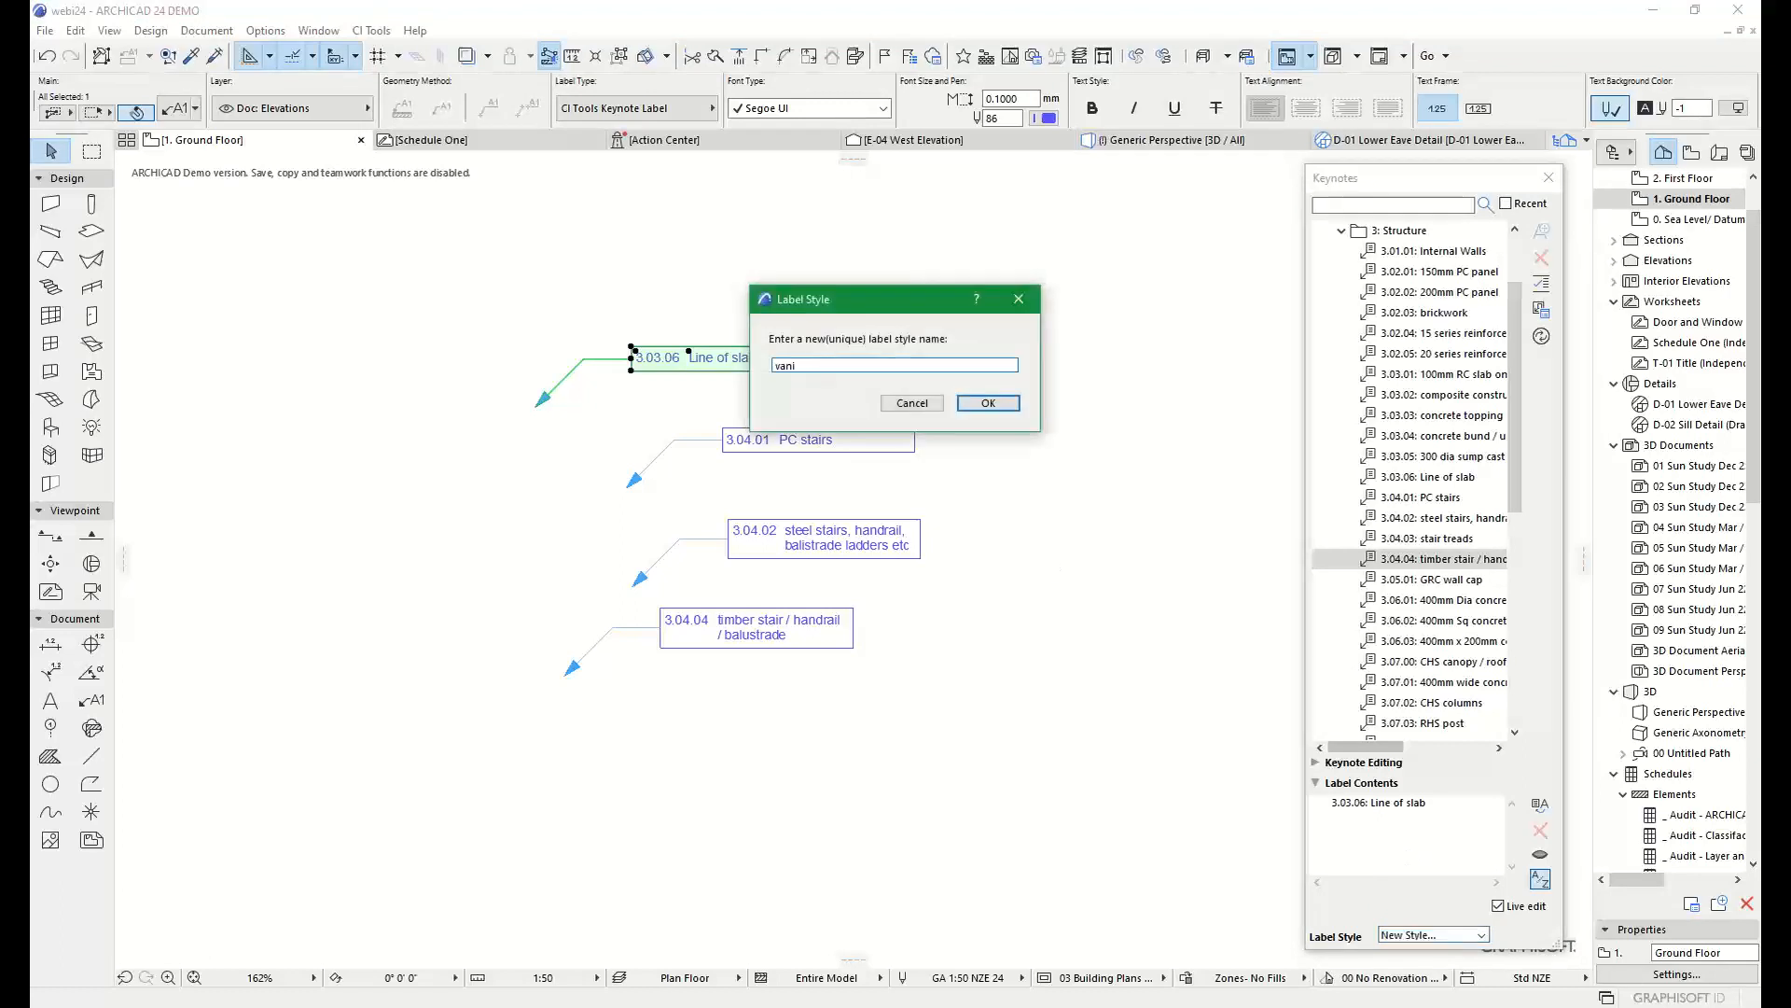
click(988, 402)
click(1016, 389)
click(988, 402)
Update the vanilla1 label style from the Line of slab label's settings and deselect the label
click(1458, 937)
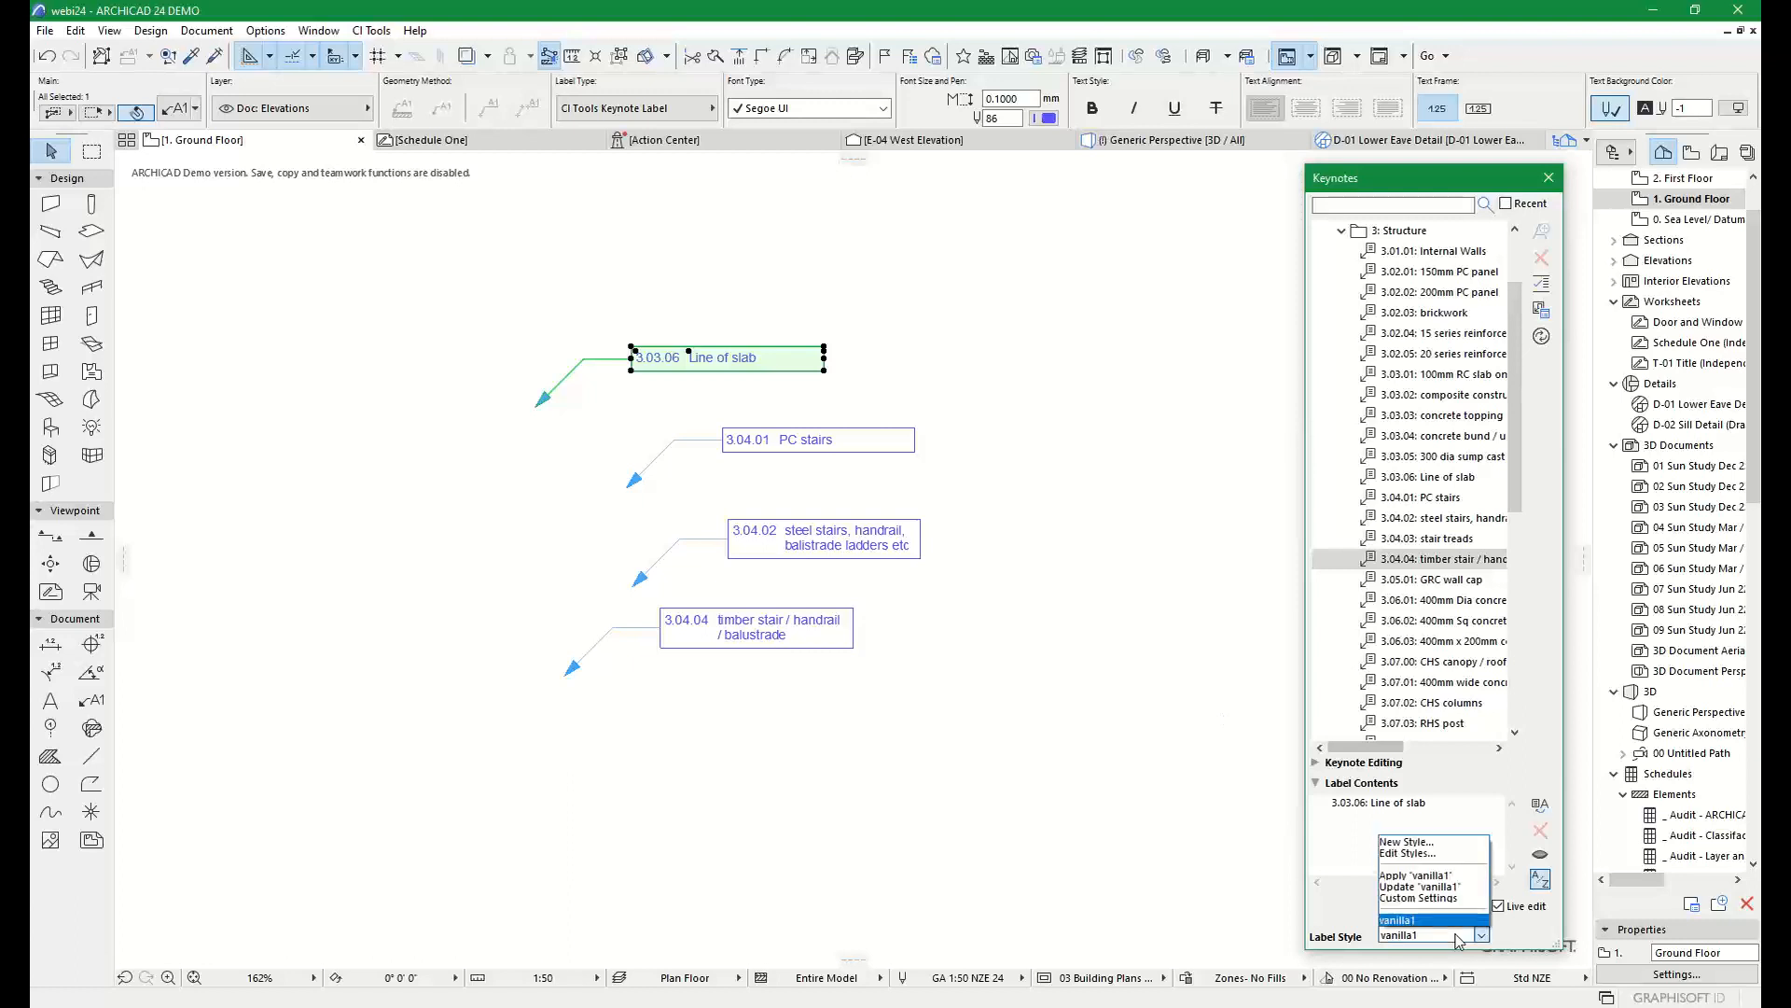
click(1428, 888)
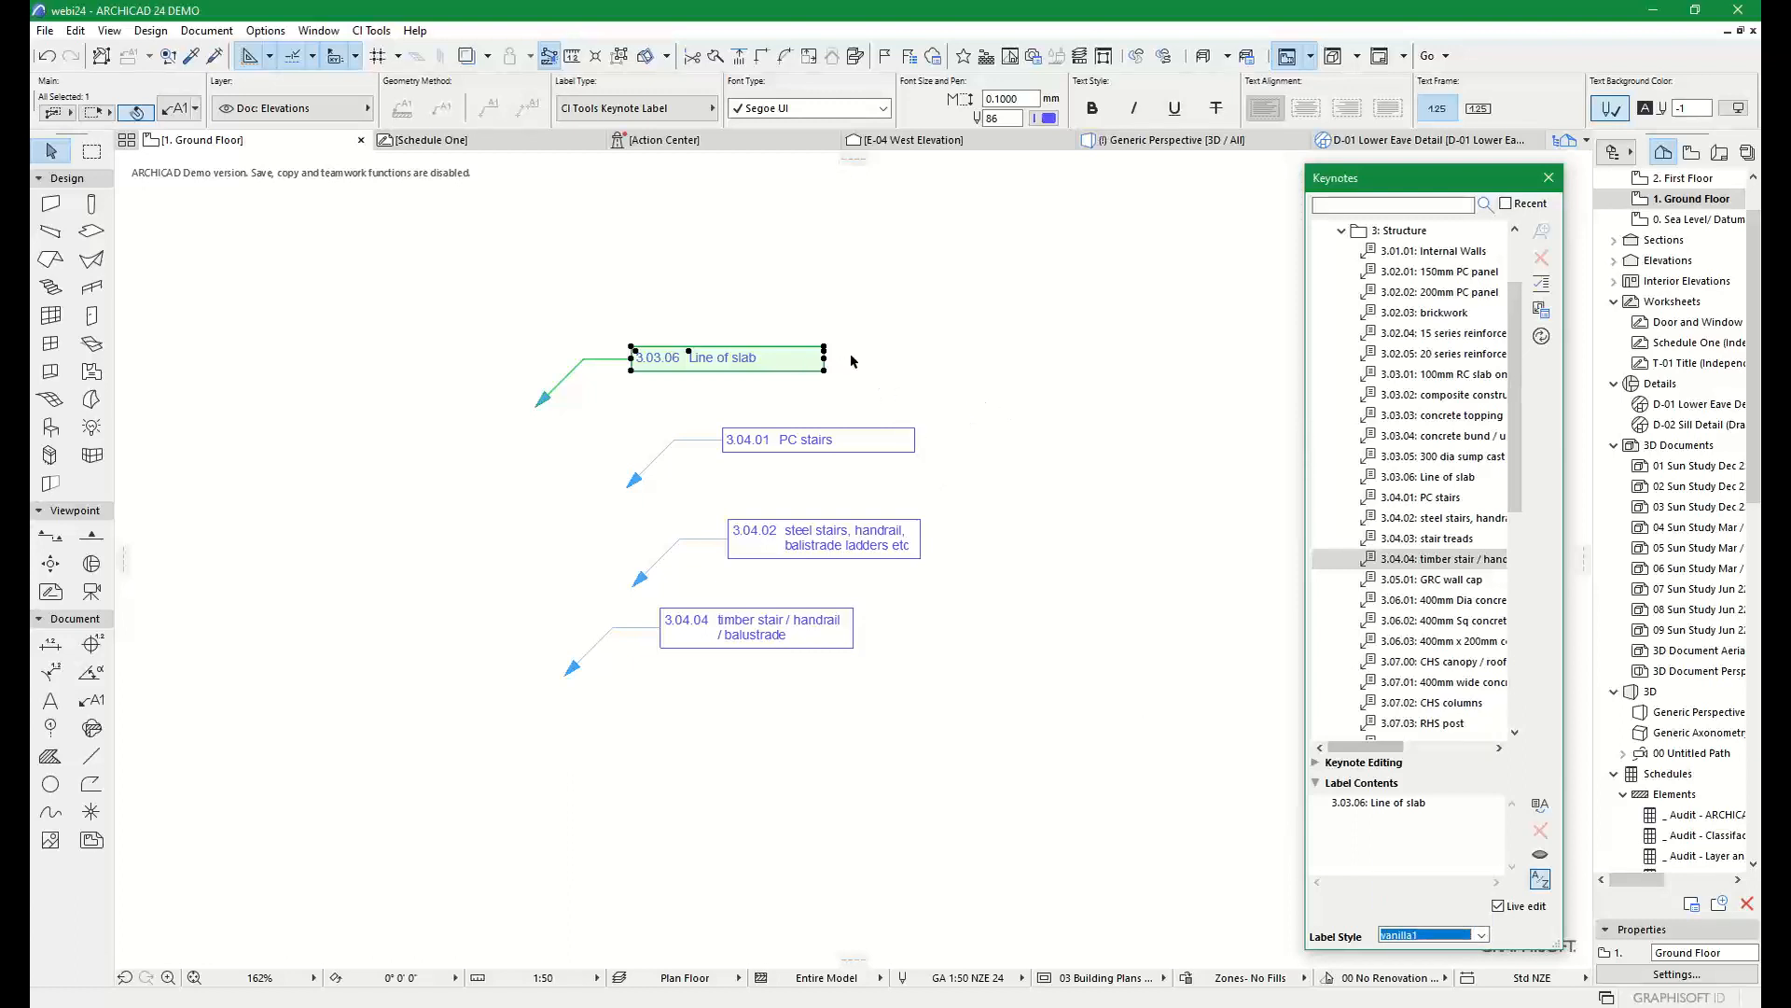
click(921, 376)
In the PC stairs label's keynote content settings, exclude the title and enter NOTE - as the header text
click(741, 448)
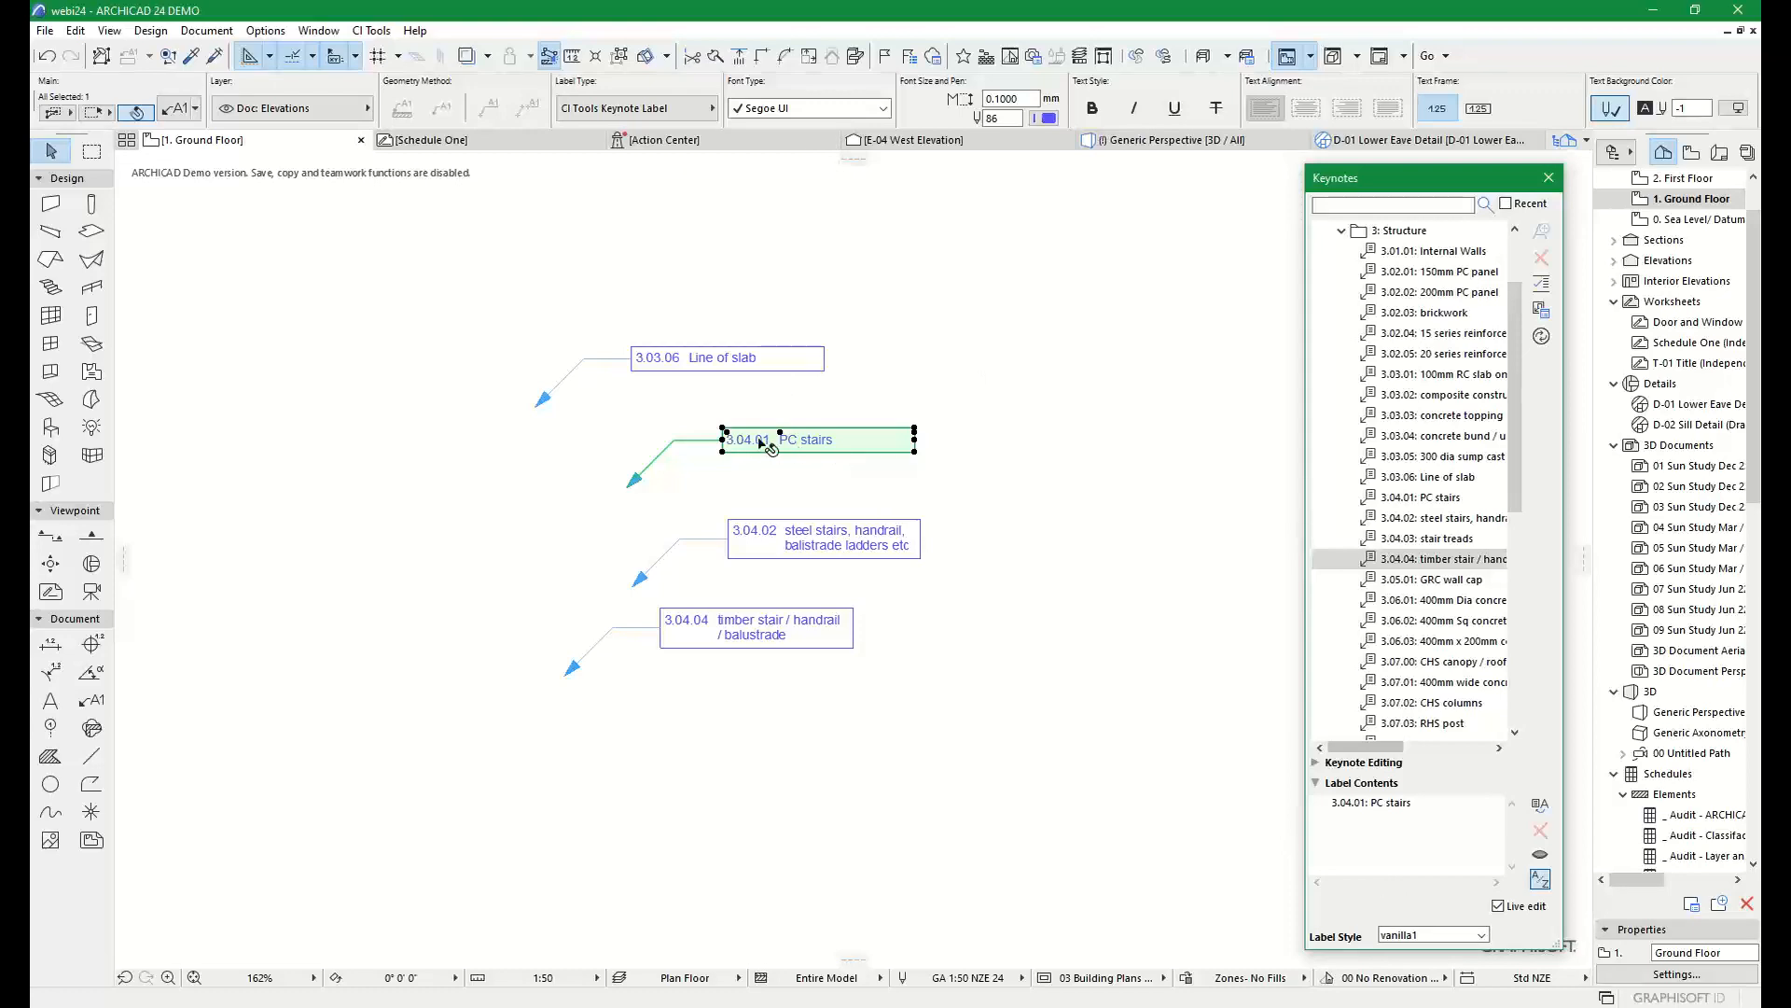
click(176, 110)
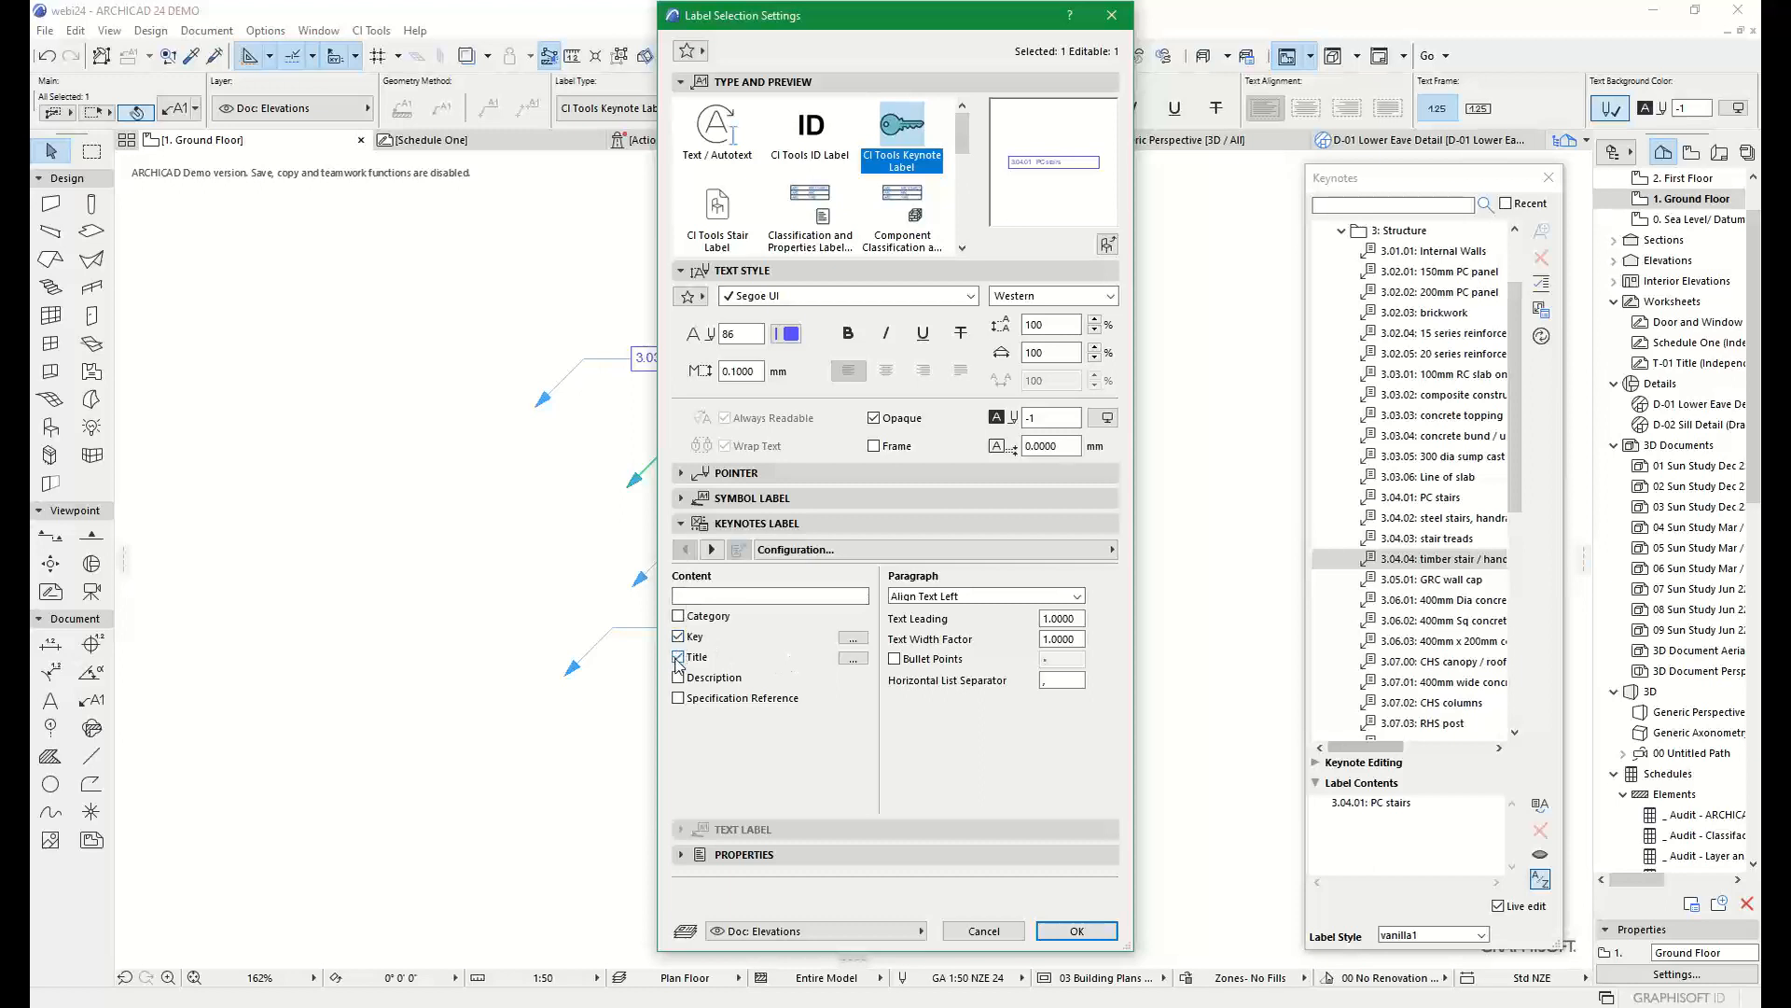
click(678, 658)
click(711, 596)
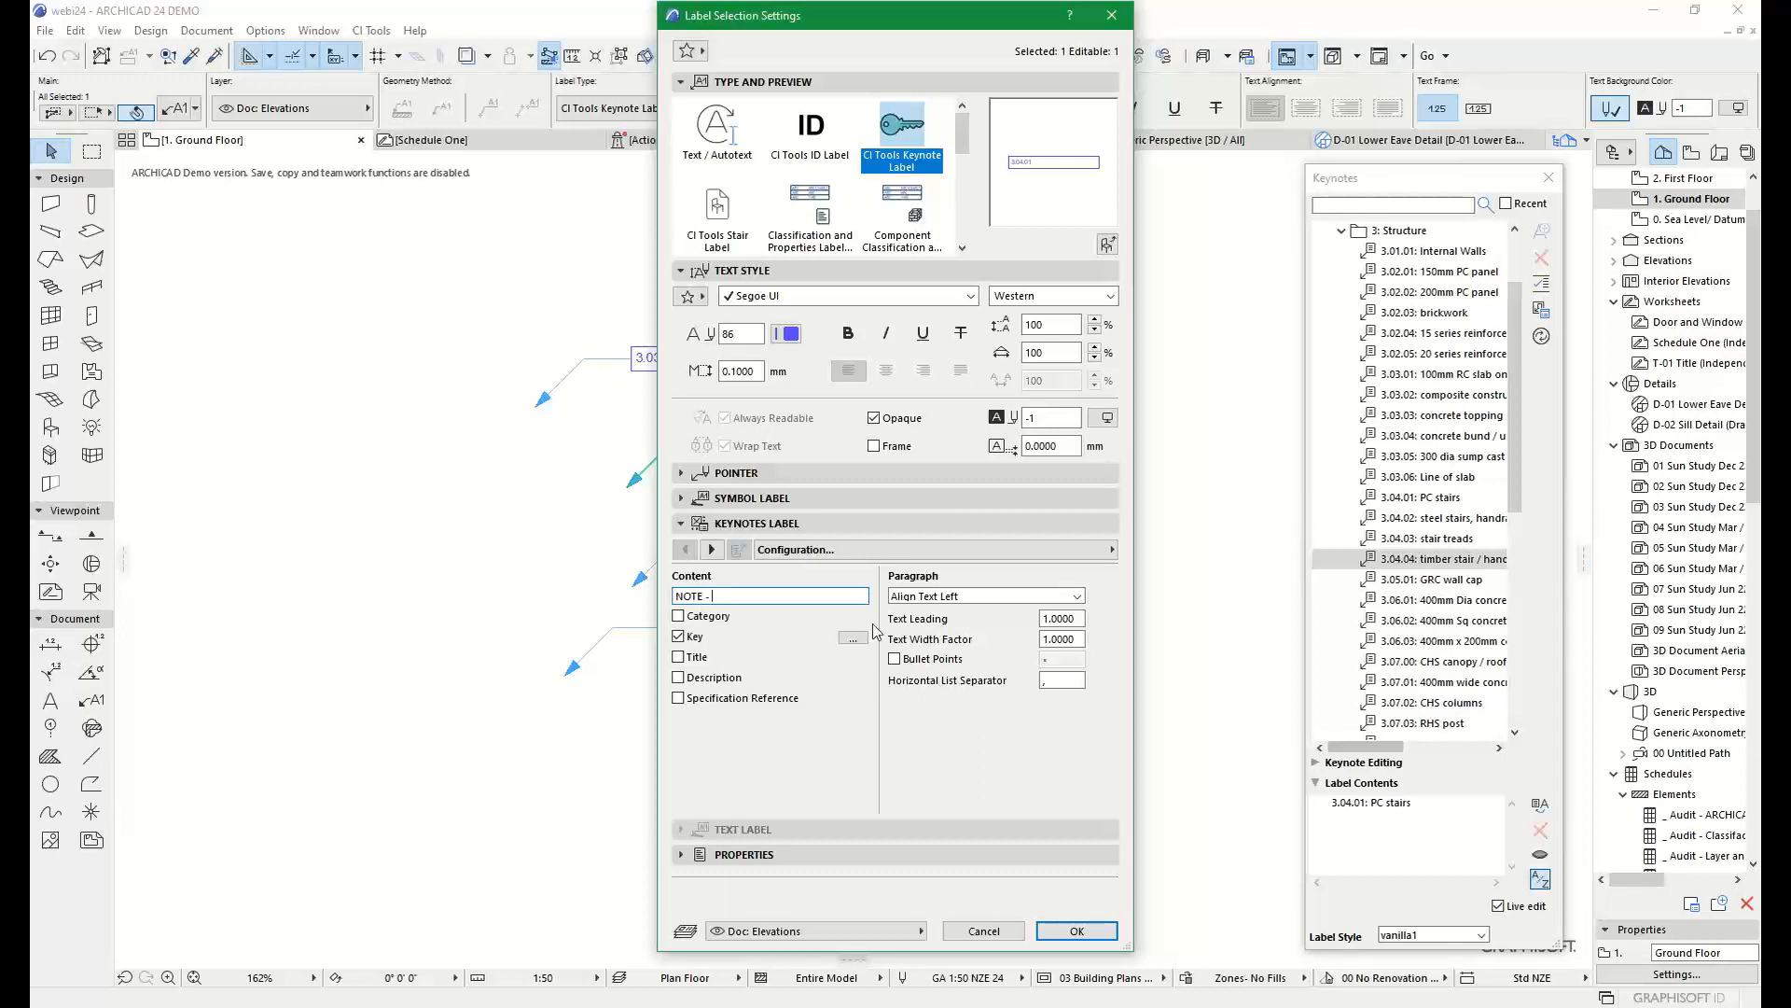
click(1000, 727)
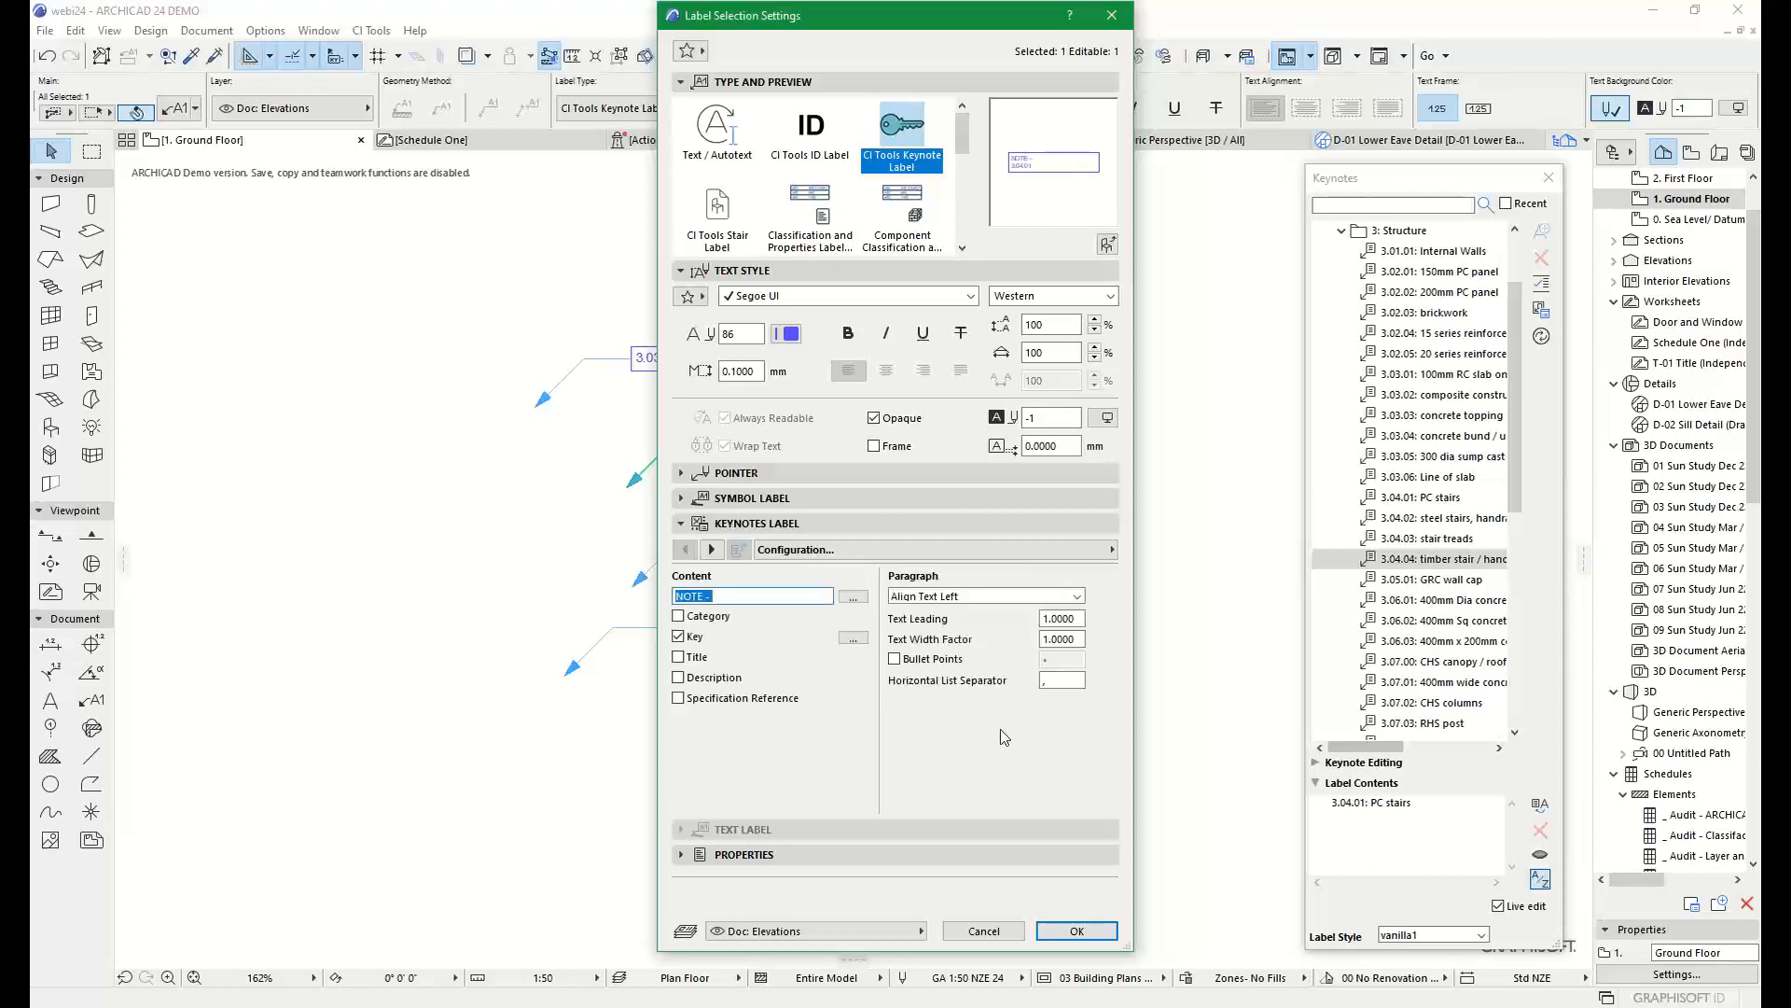
Format the PC stairs label's header text as bold with red pen 183
click(974, 552)
click(1202, 570)
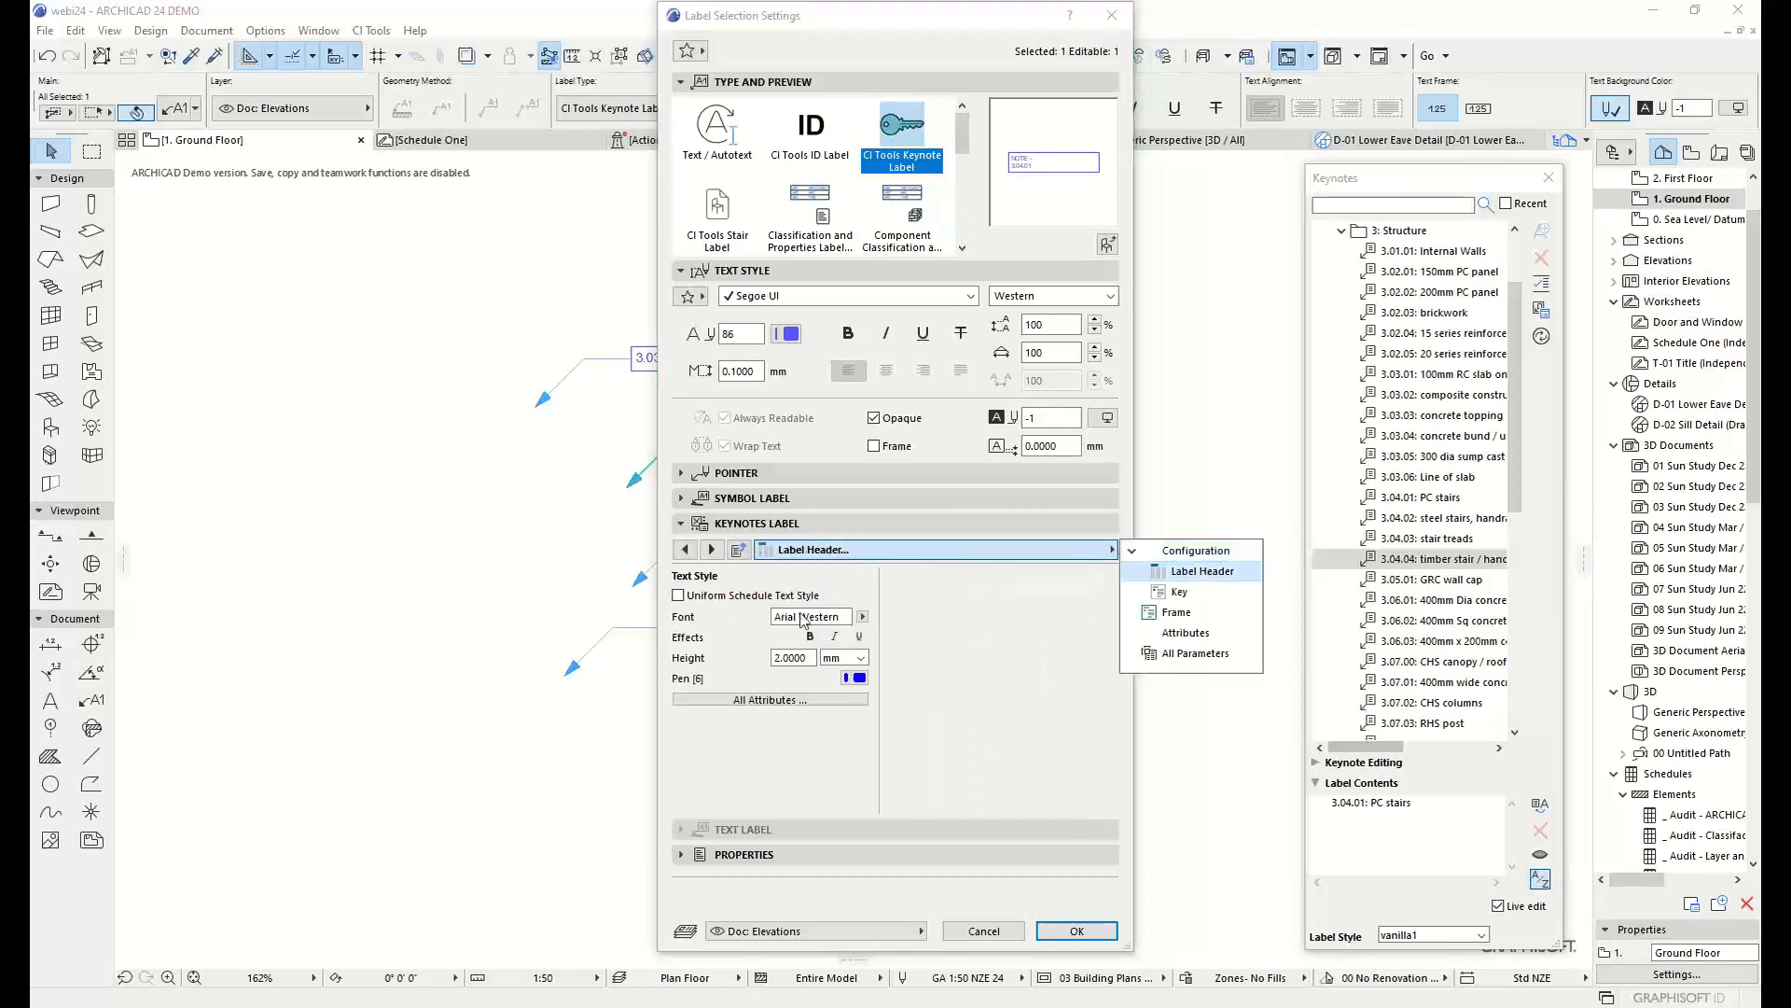
click(810, 636)
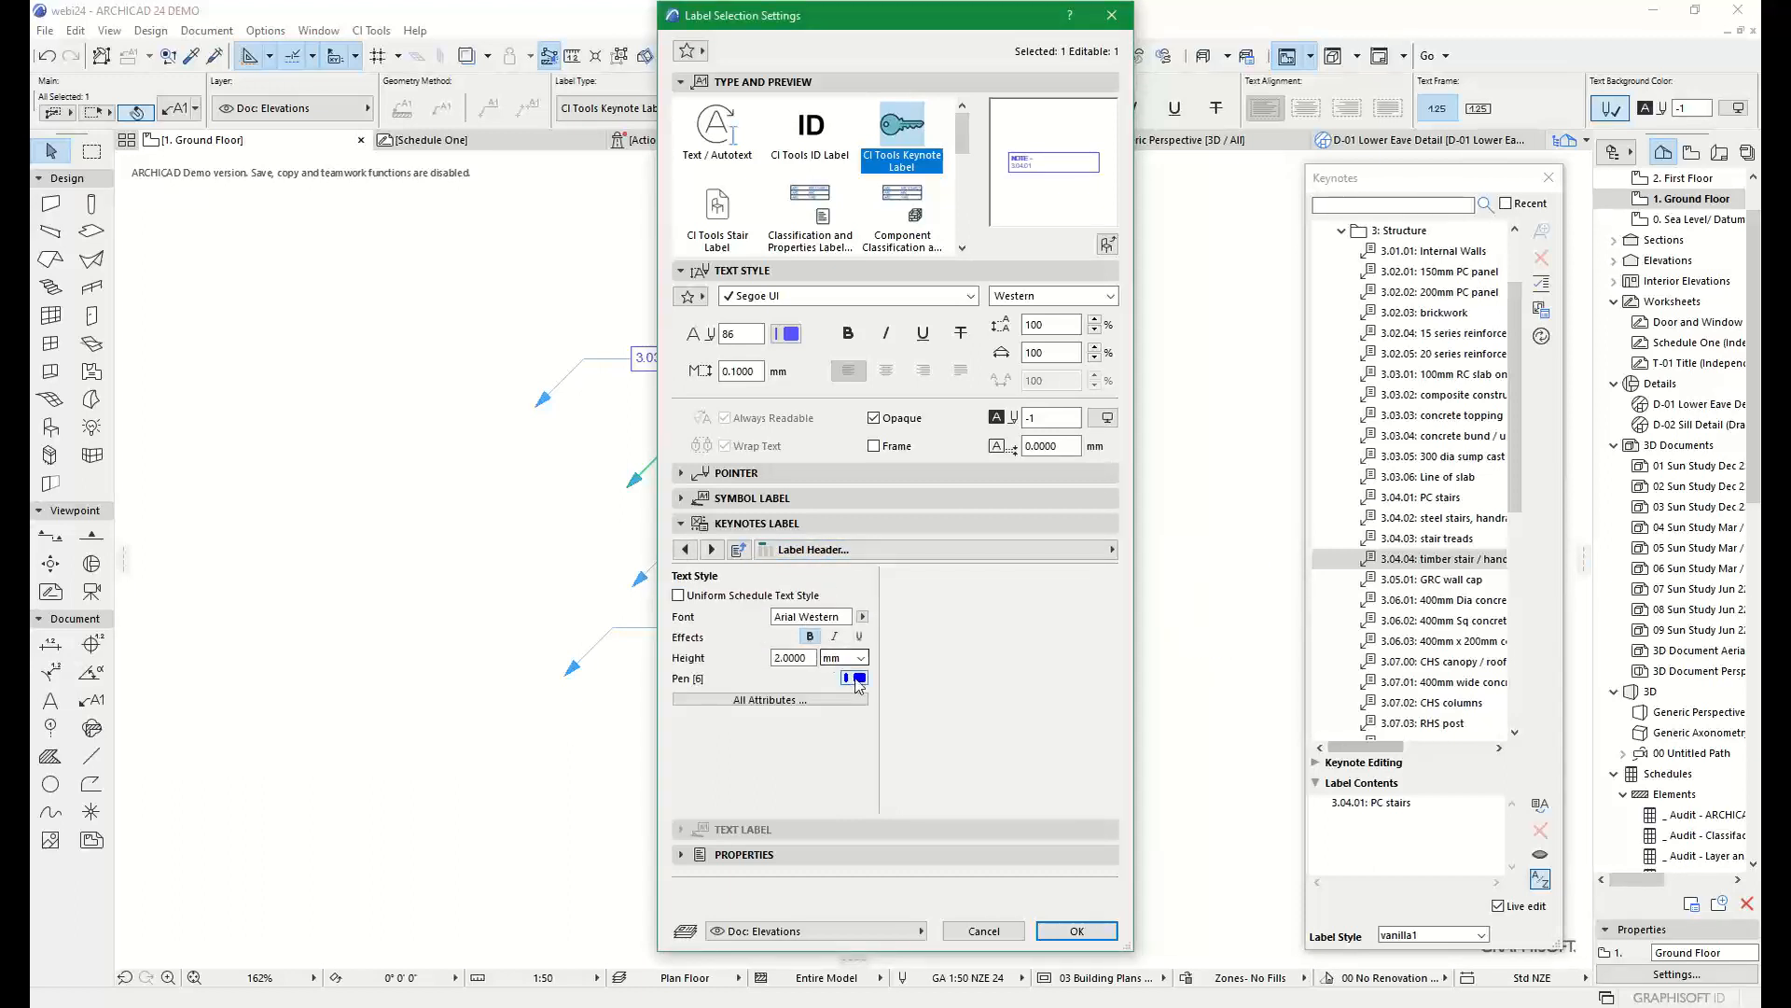
click(858, 678)
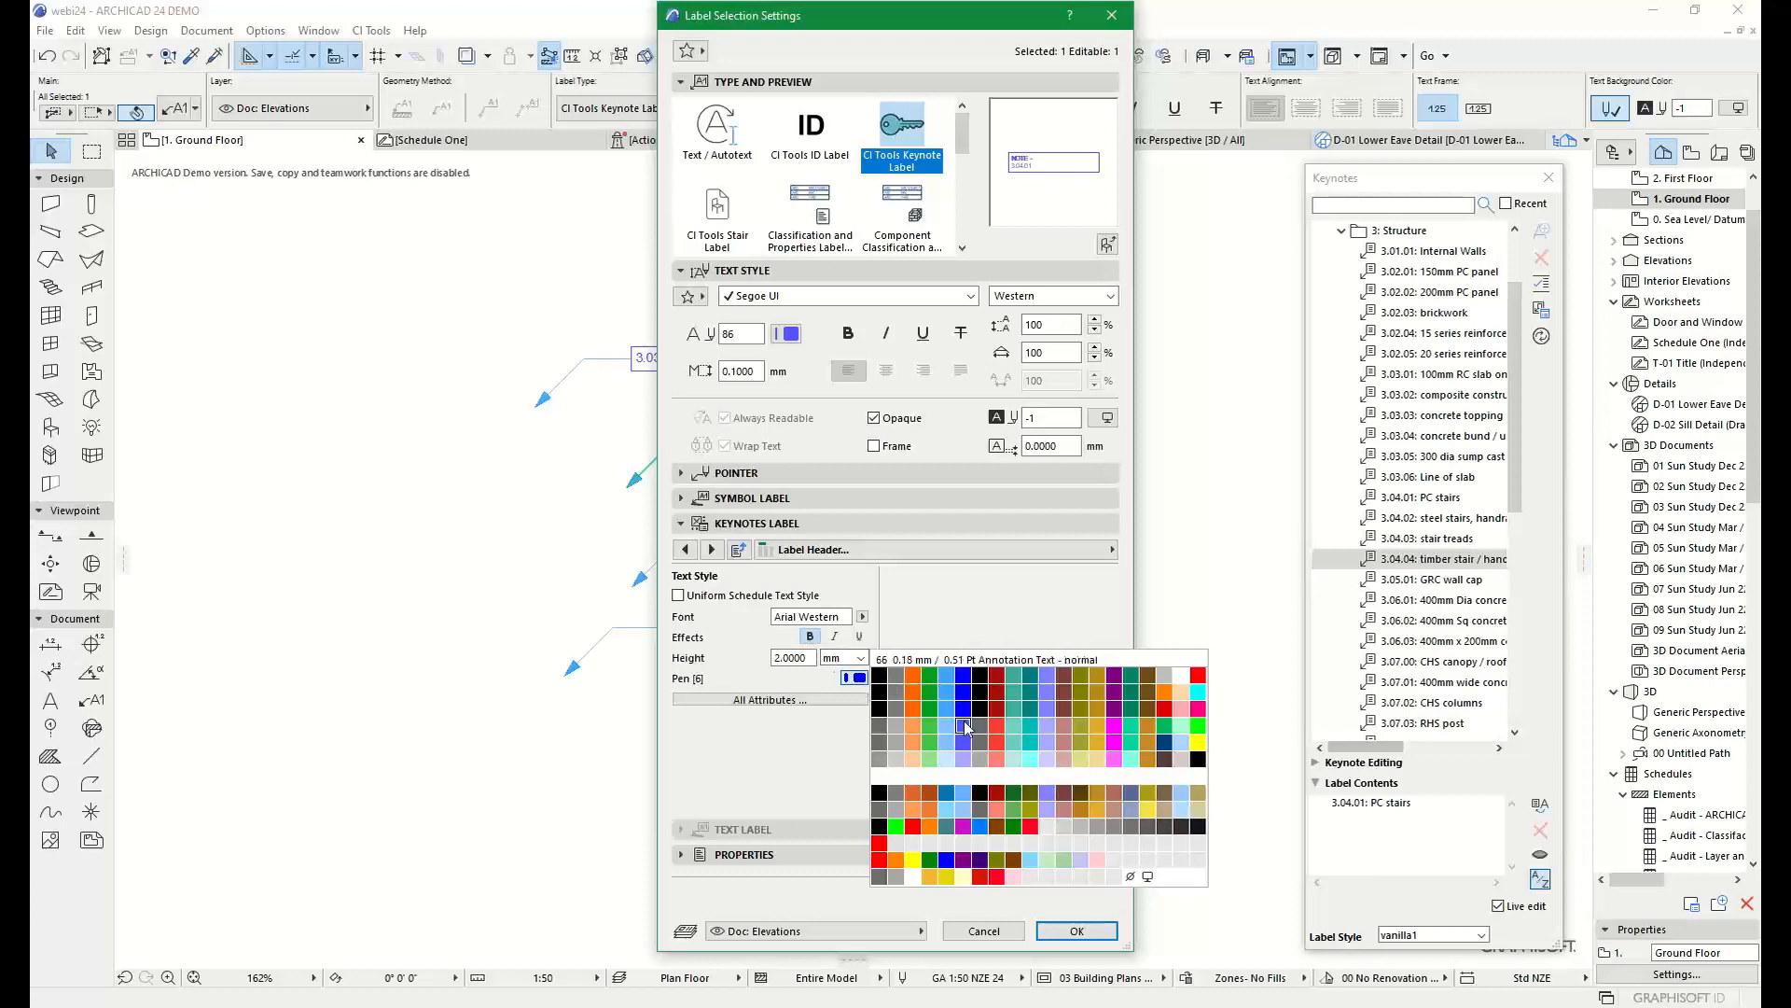
click(914, 826)
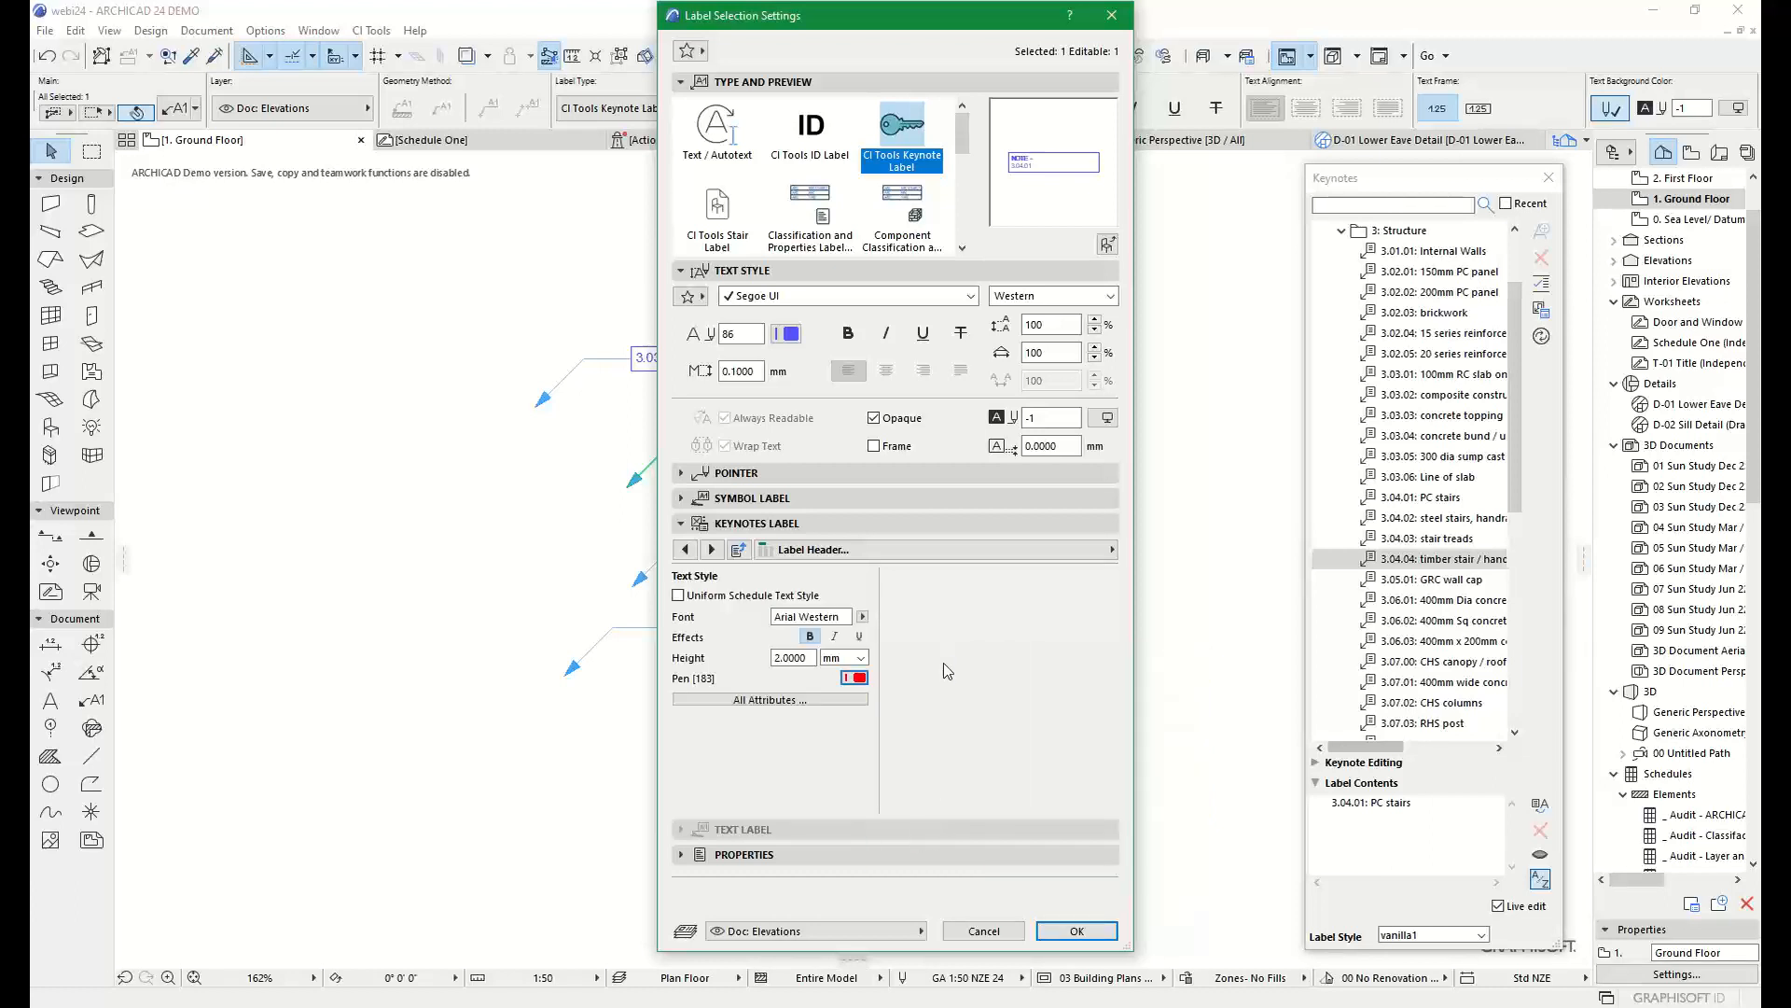
Set the border pen of the PC stairs label's frame to orange pen 23
click(926, 552)
click(1195, 593)
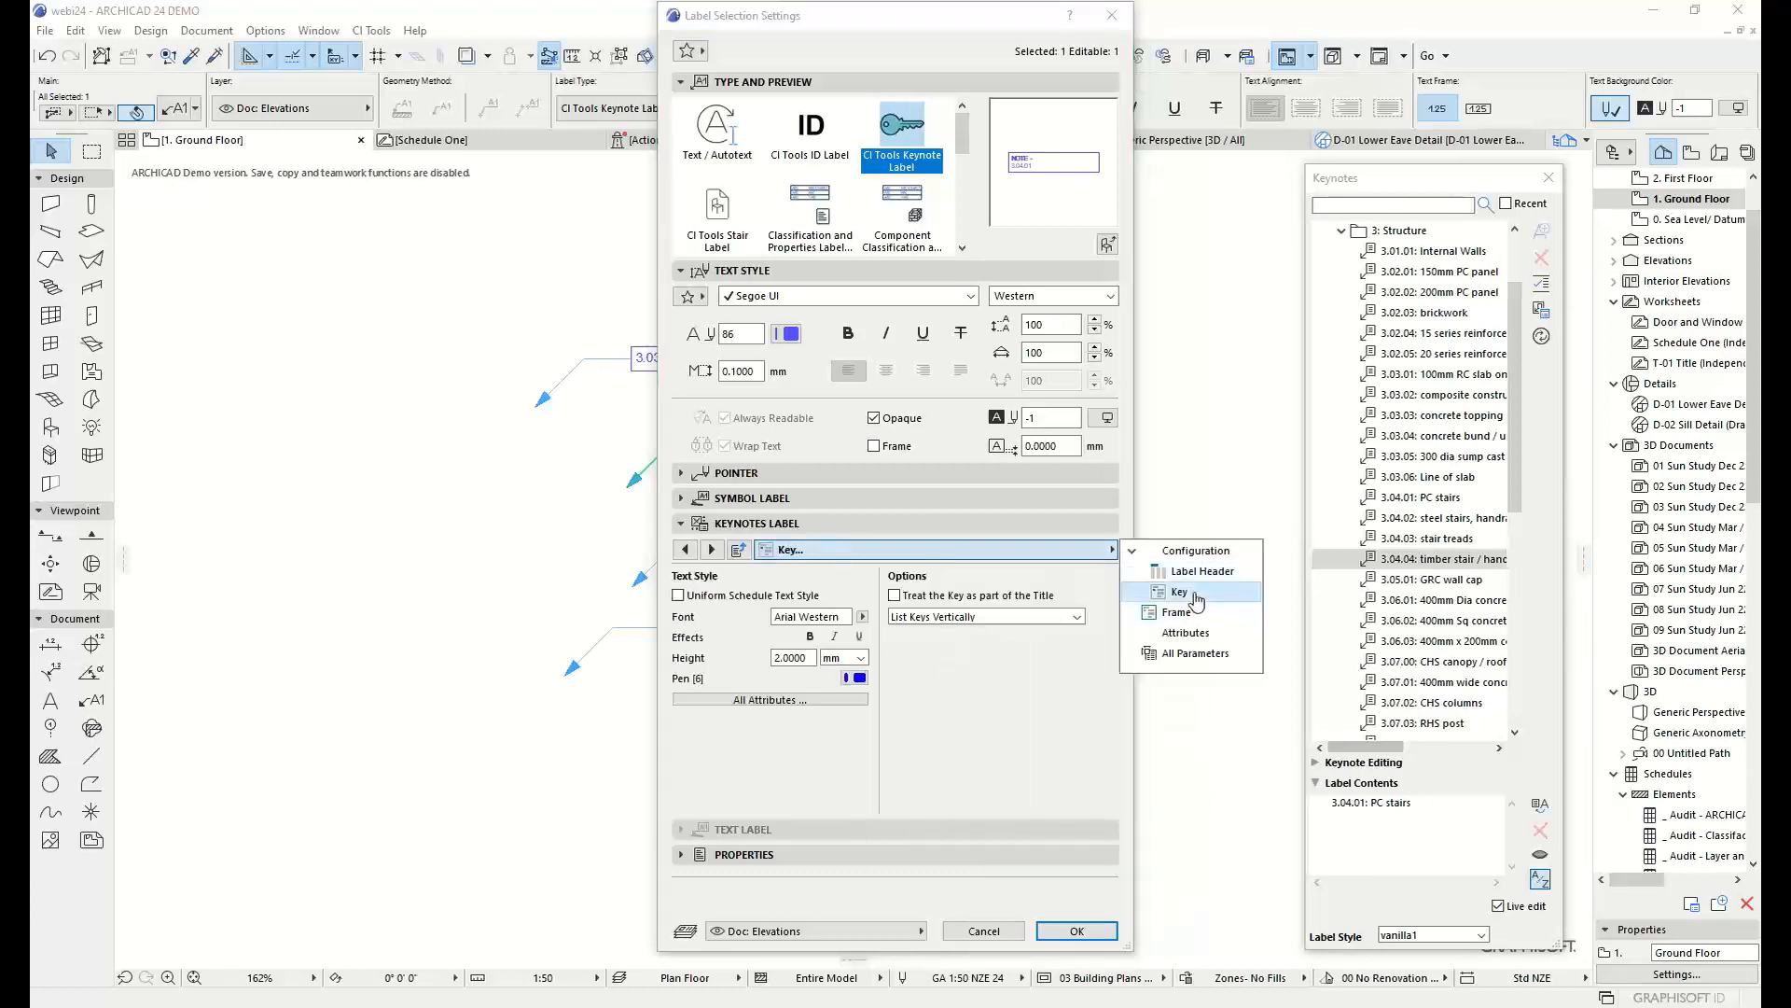
click(1168, 613)
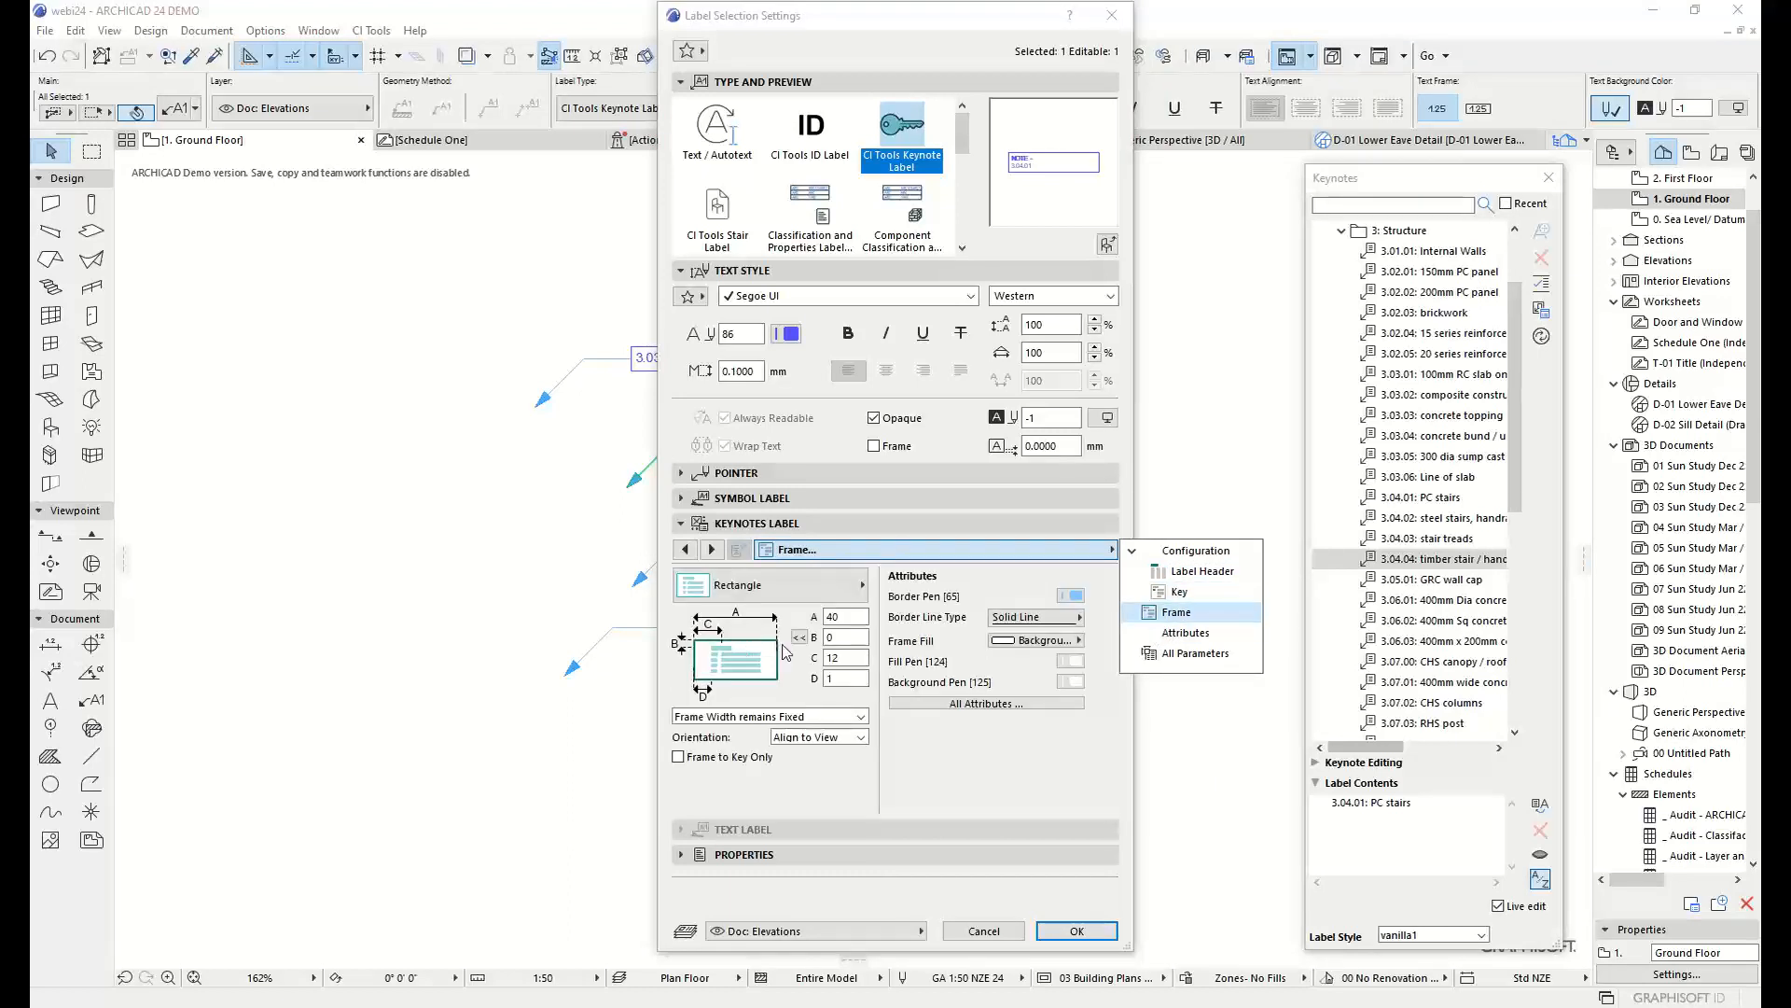
click(1066, 599)
click(1072, 598)
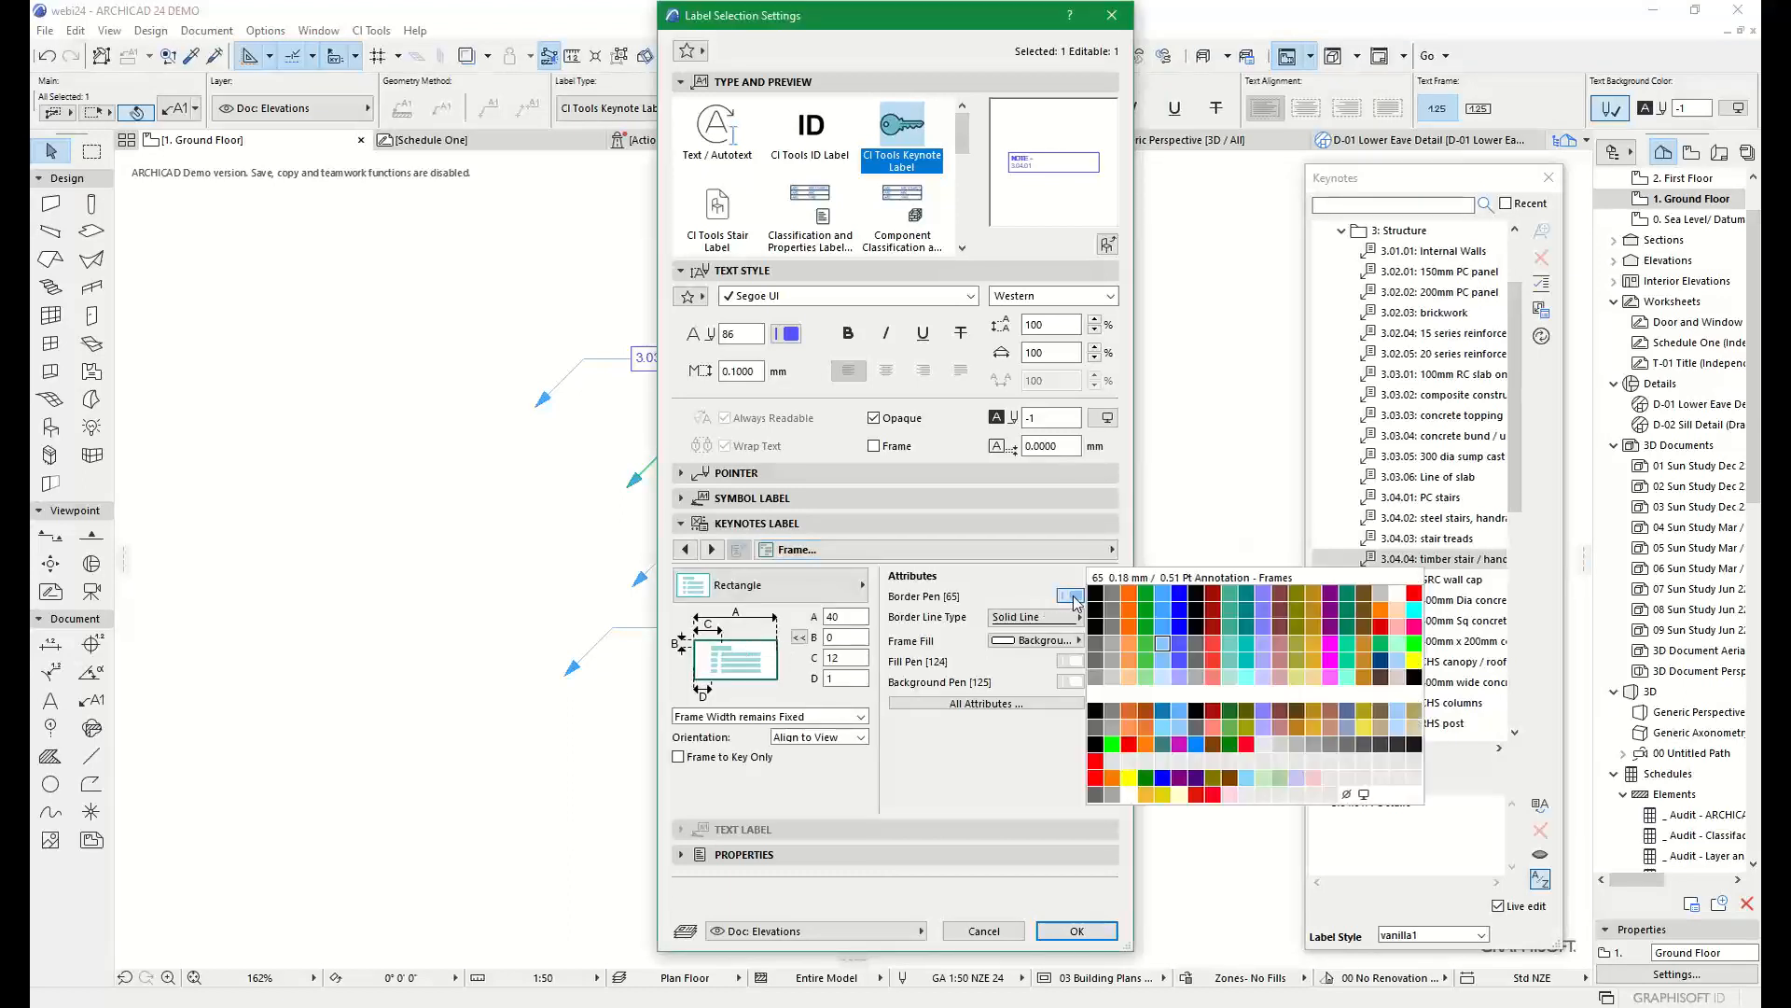
click(1135, 616)
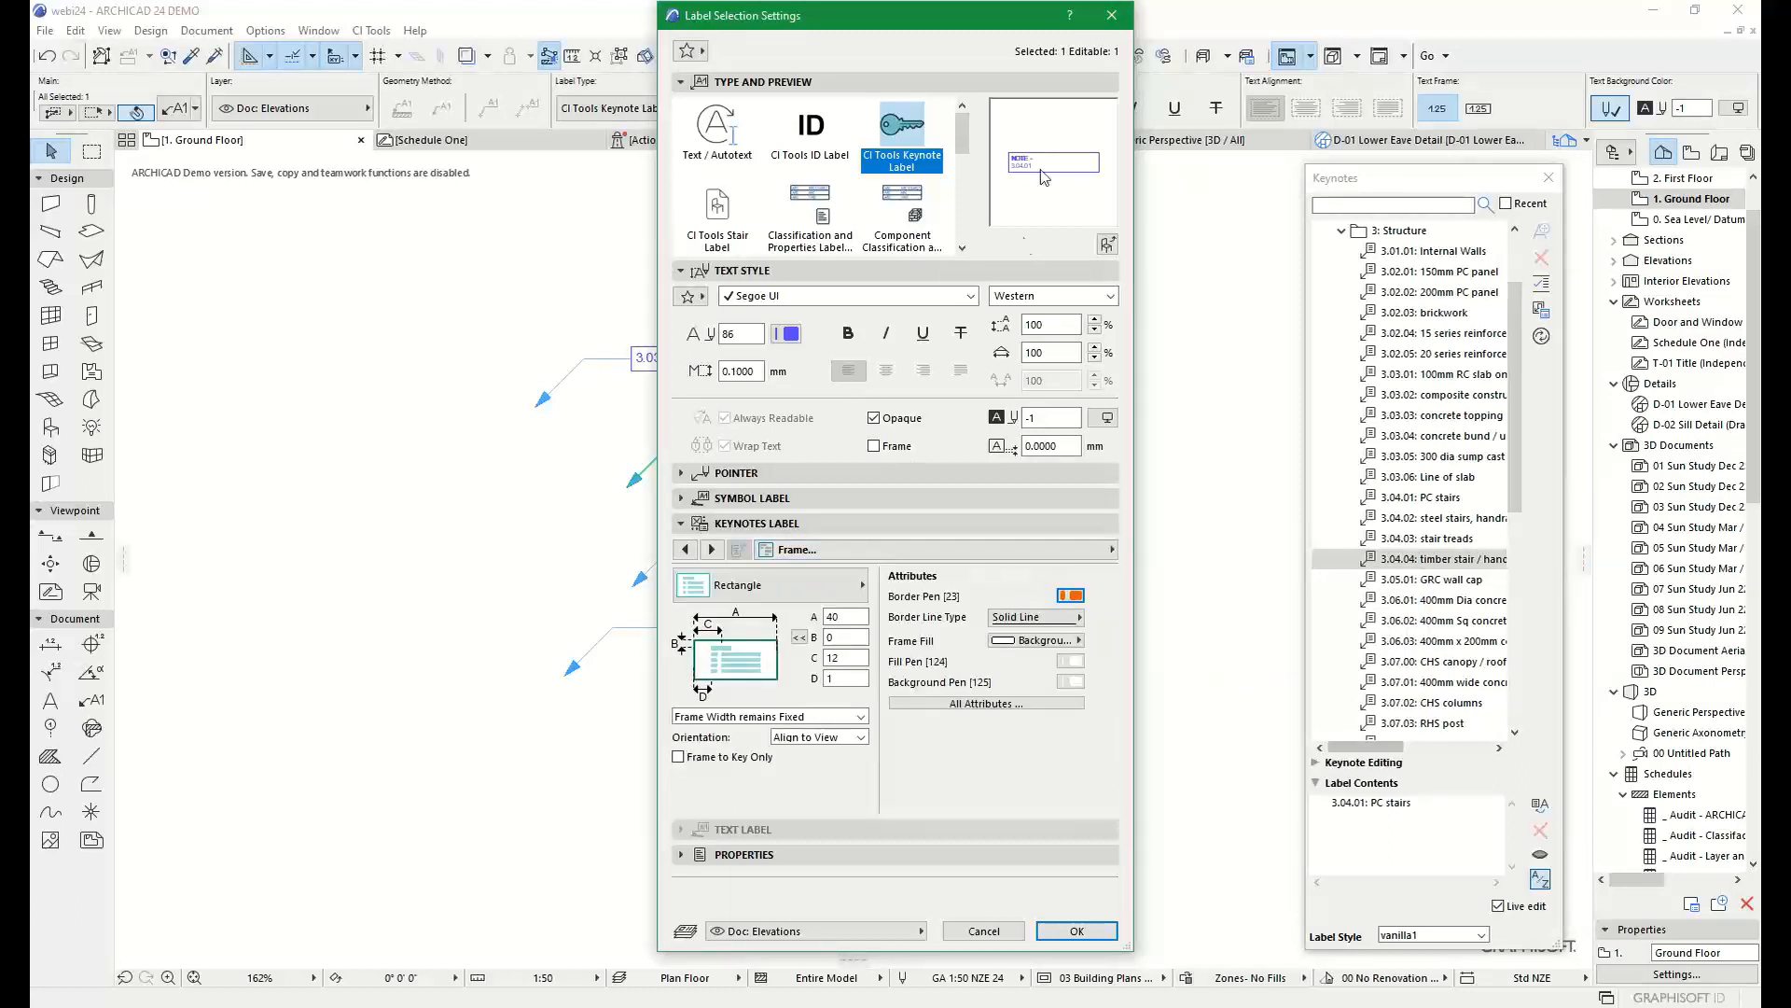
Turn off using the text pen as uniform pen for the PC stairs label and apply the label settings
click(771, 502)
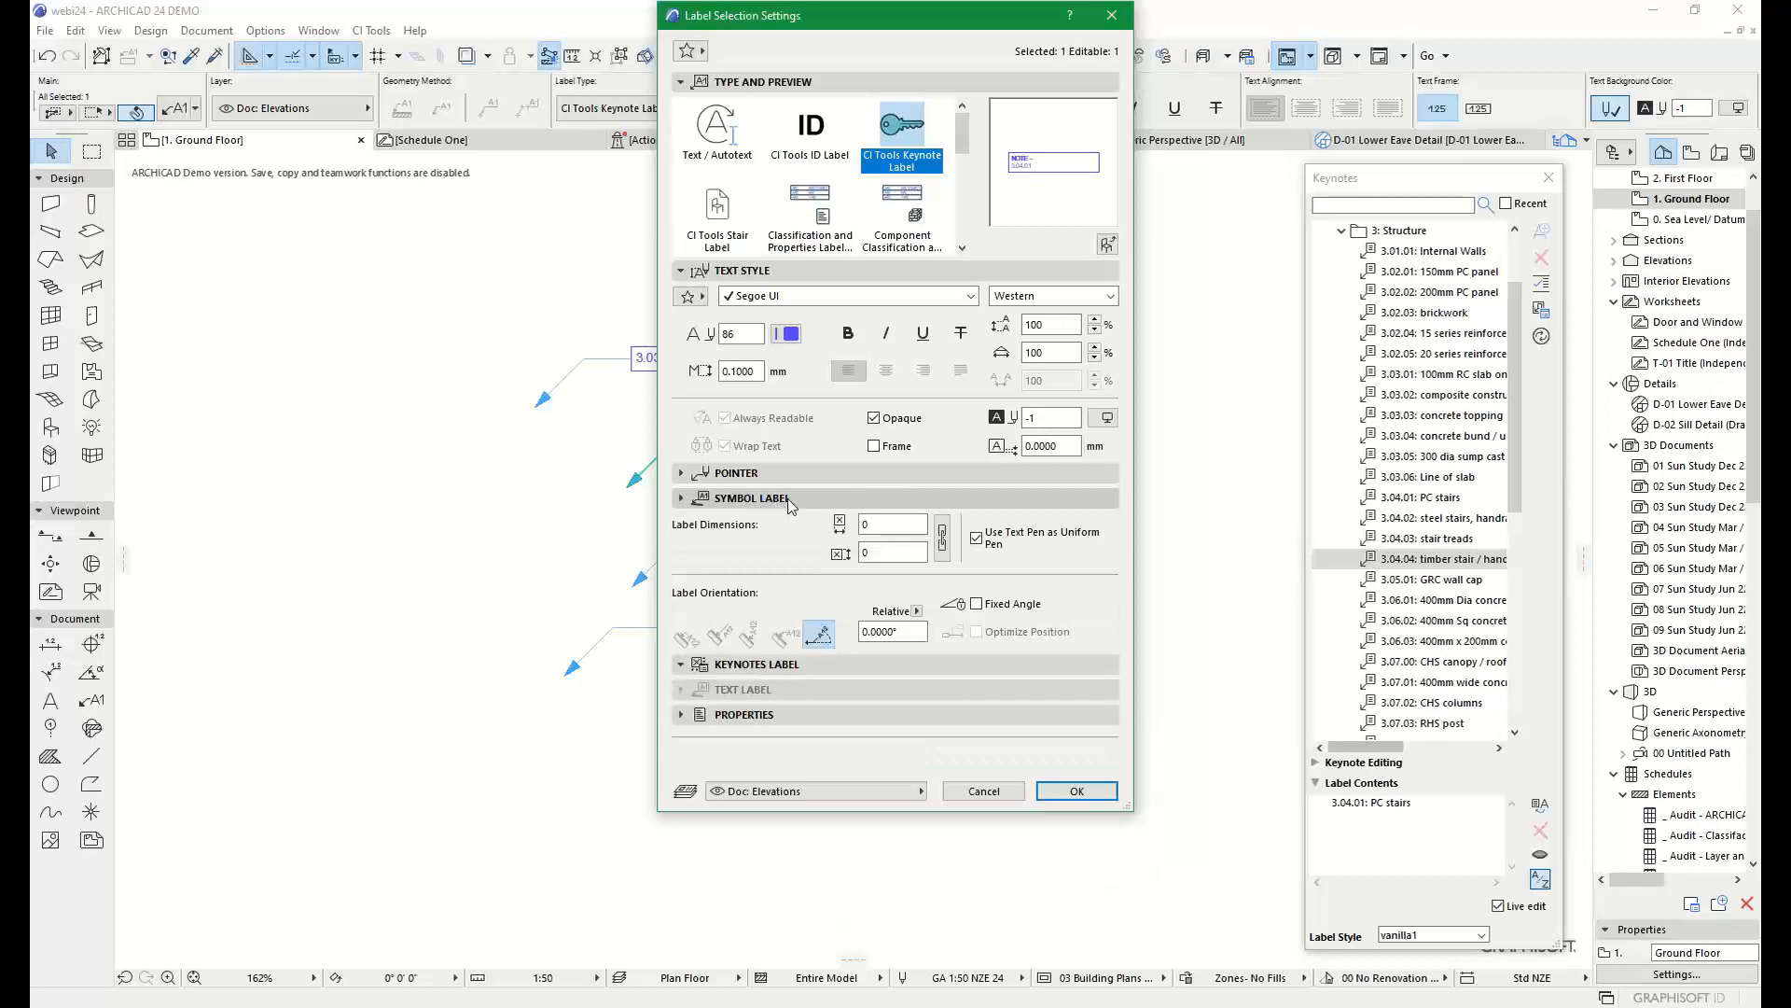
click(976, 538)
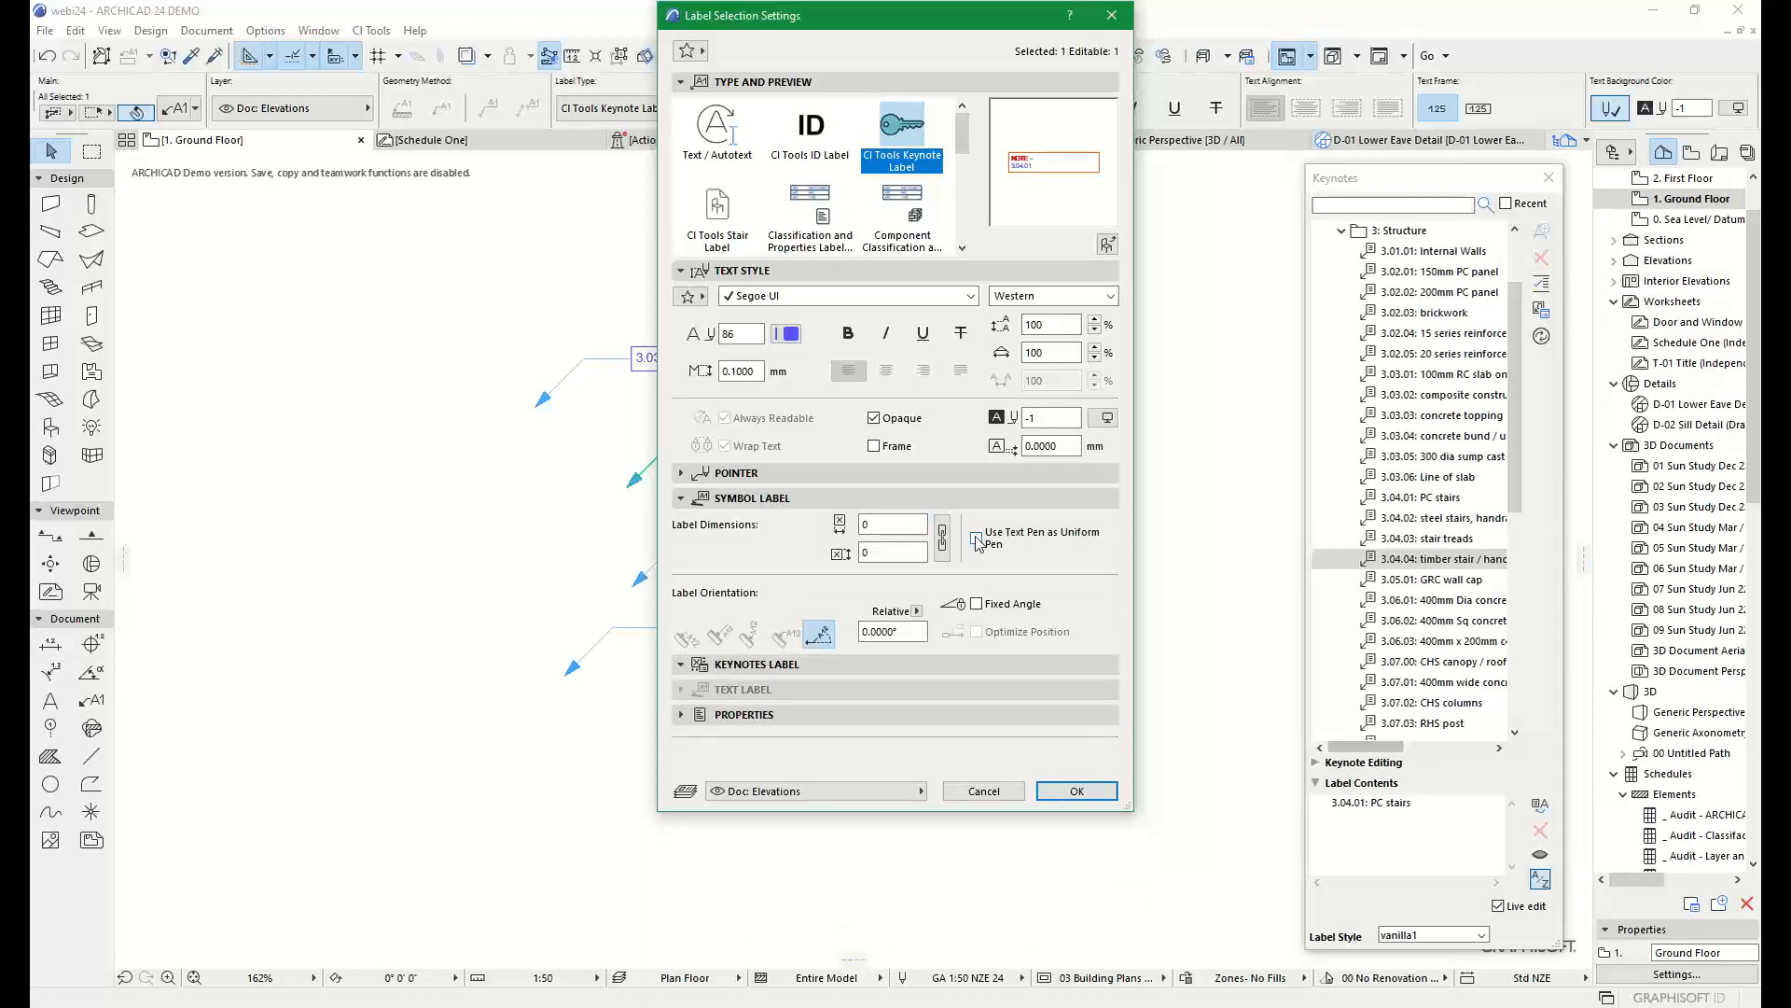
click(1077, 791)
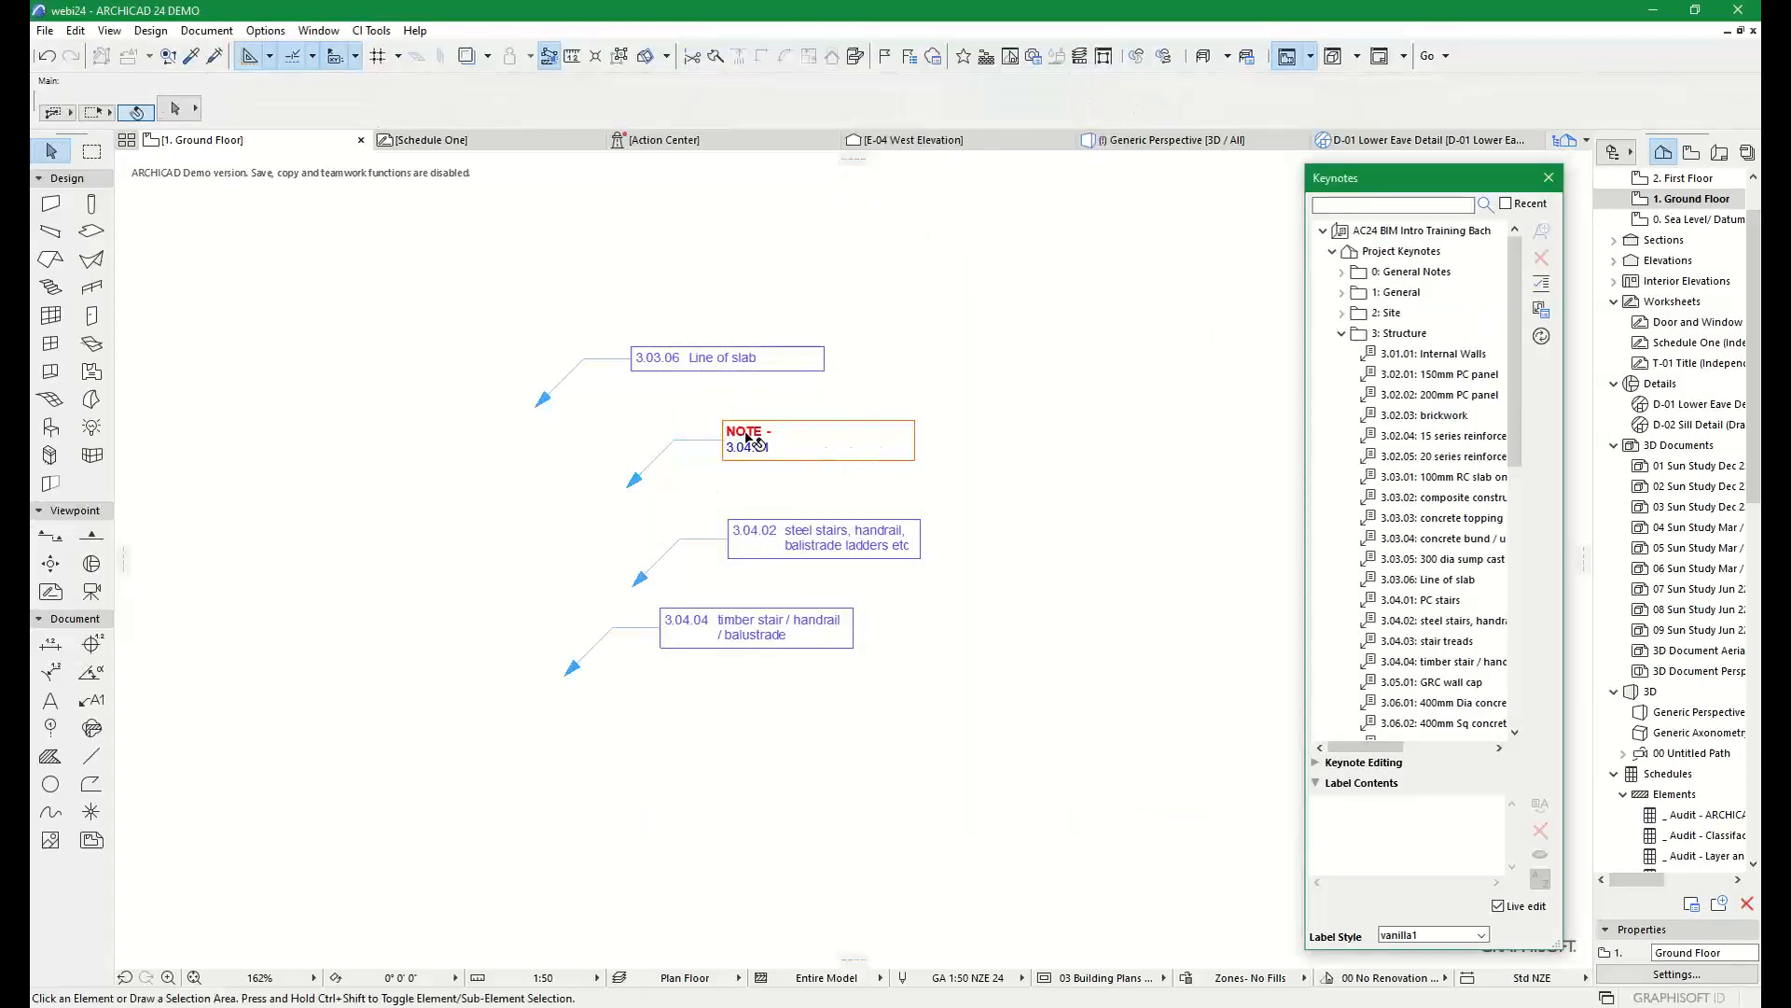
Create a new label style named strawberry from the 3.04.01 label and update the style with that label's settings
click(760, 454)
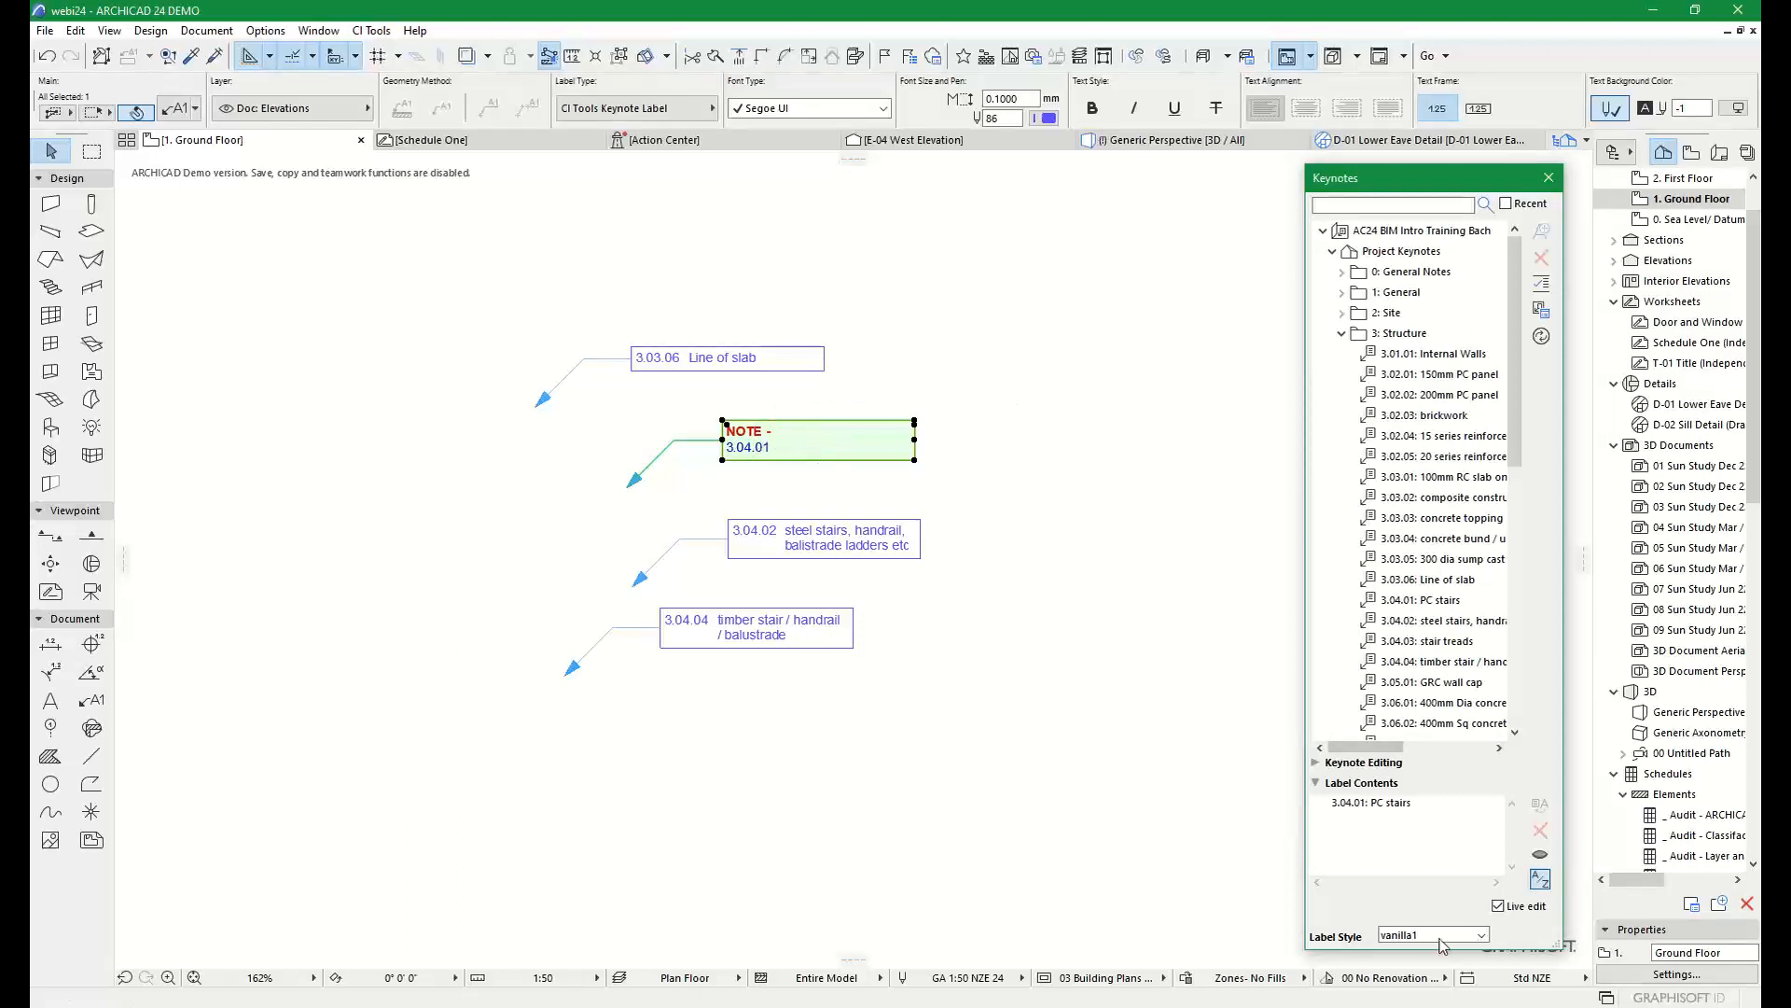
click(1441, 940)
click(1420, 842)
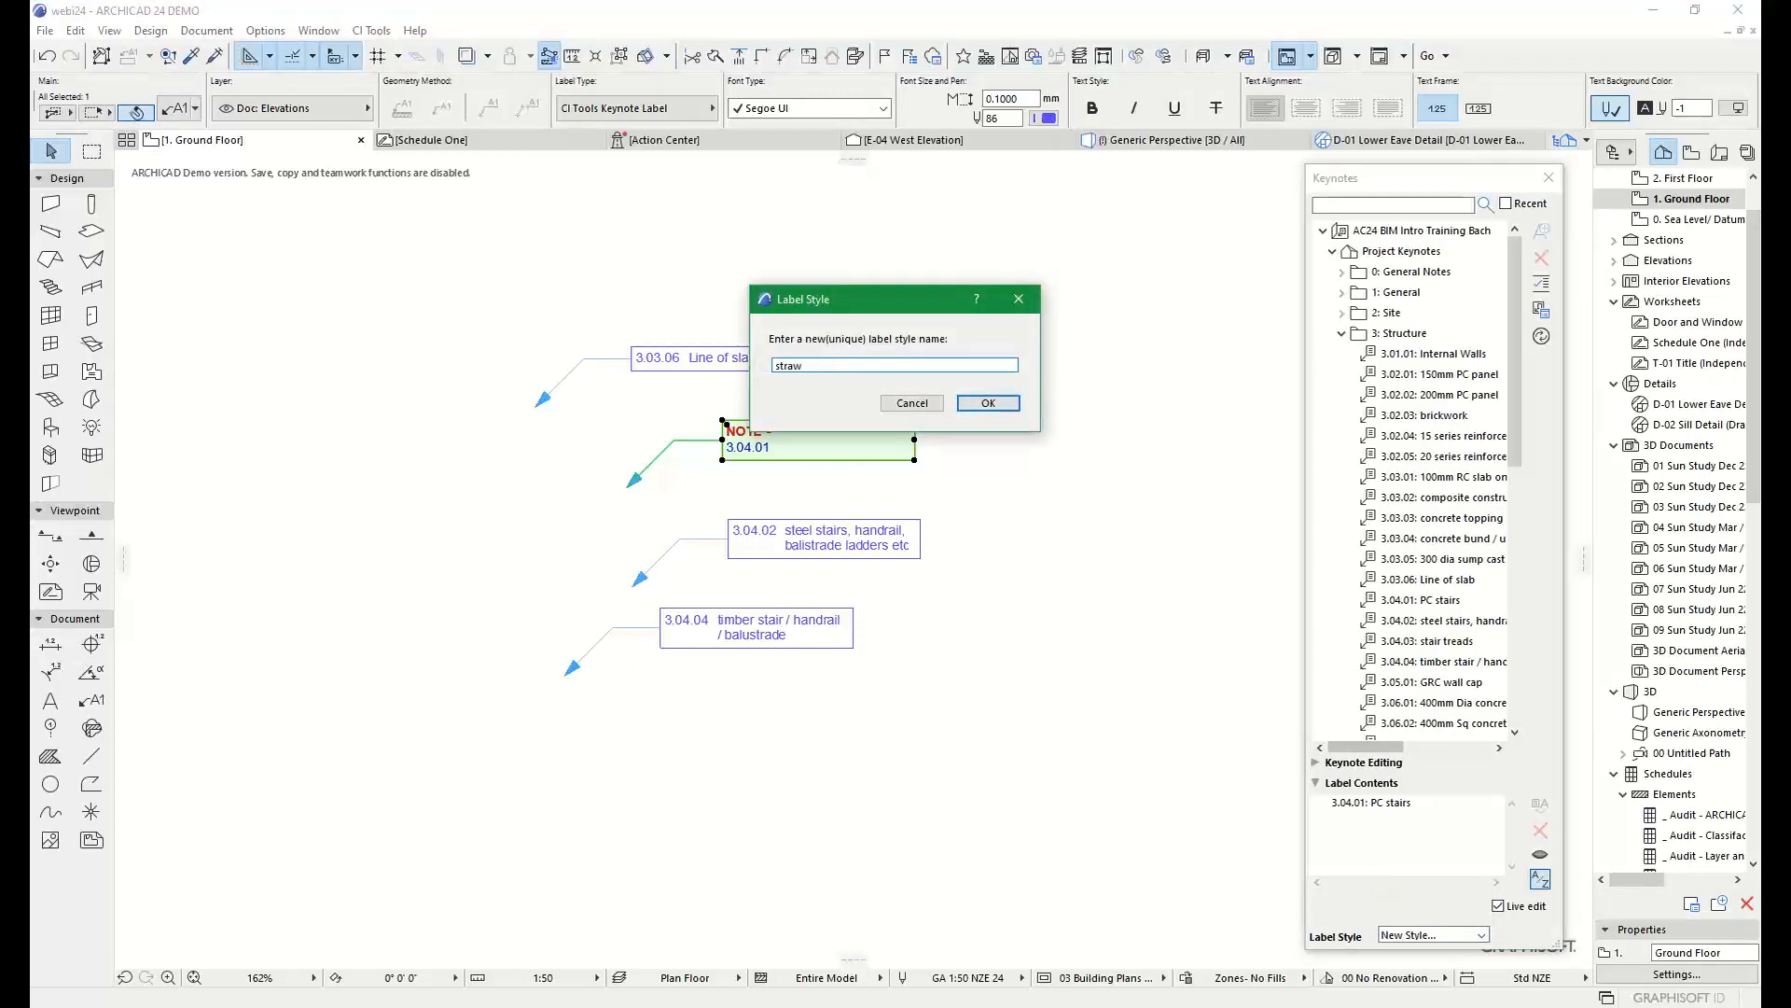
key(Return)
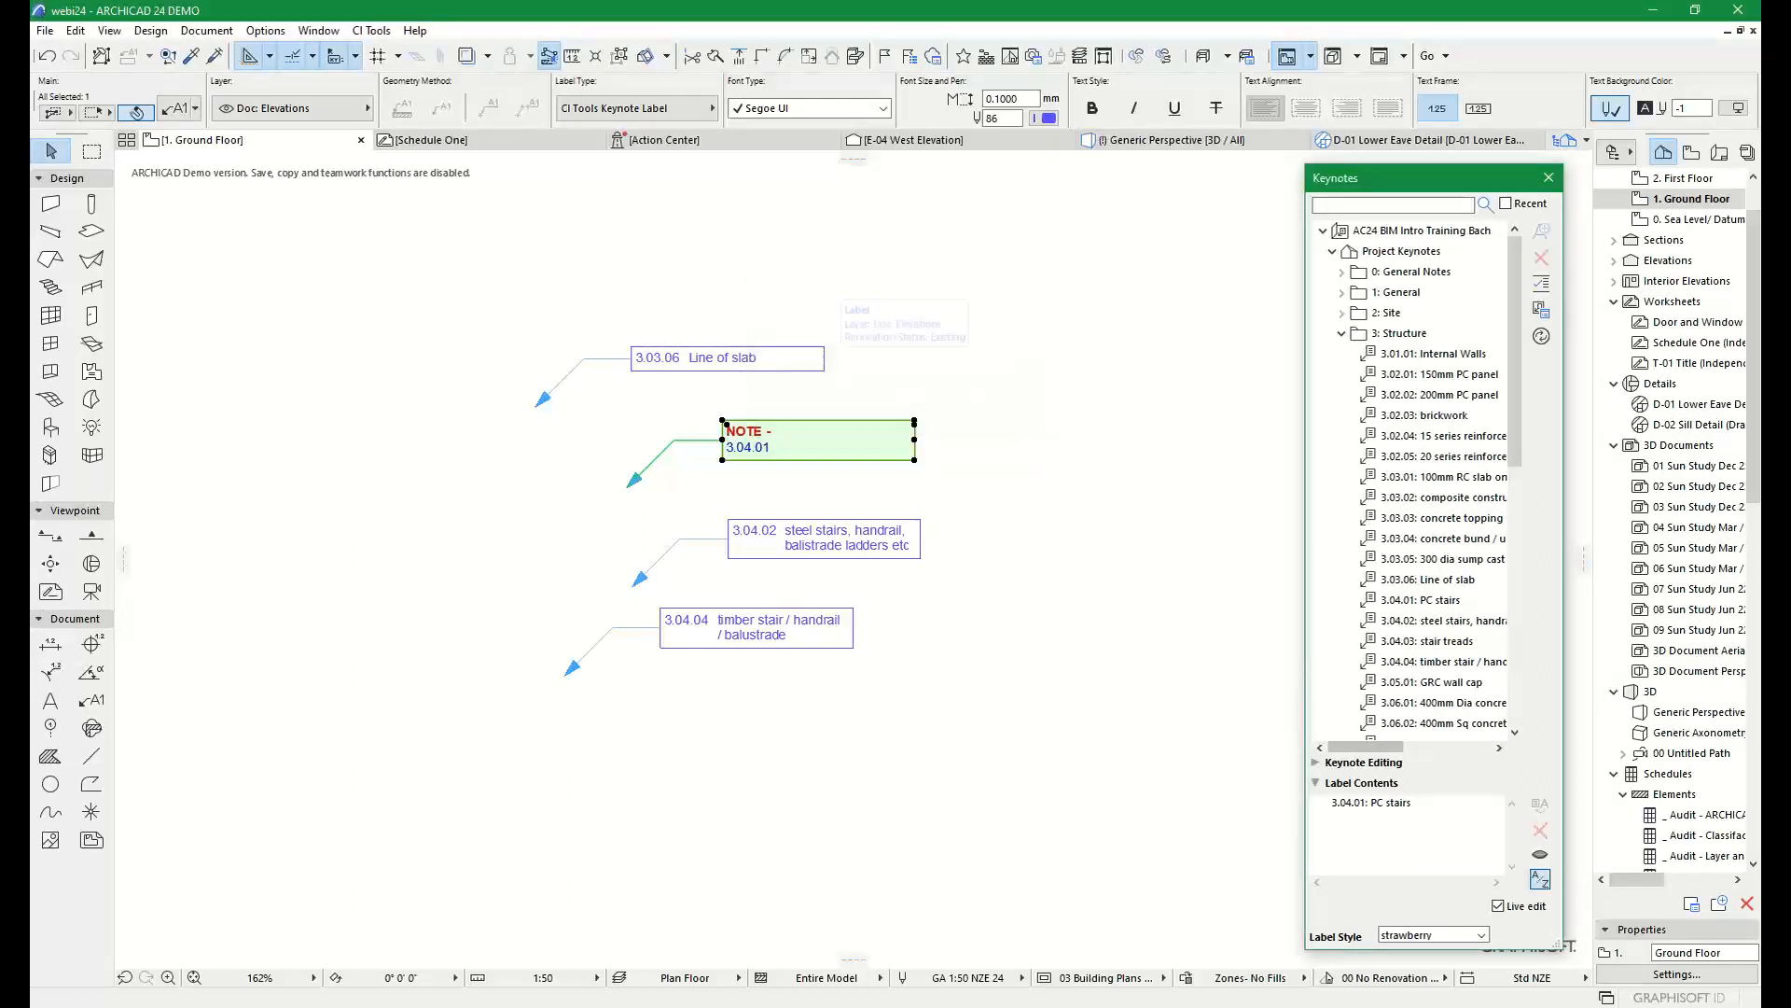
click(1432, 938)
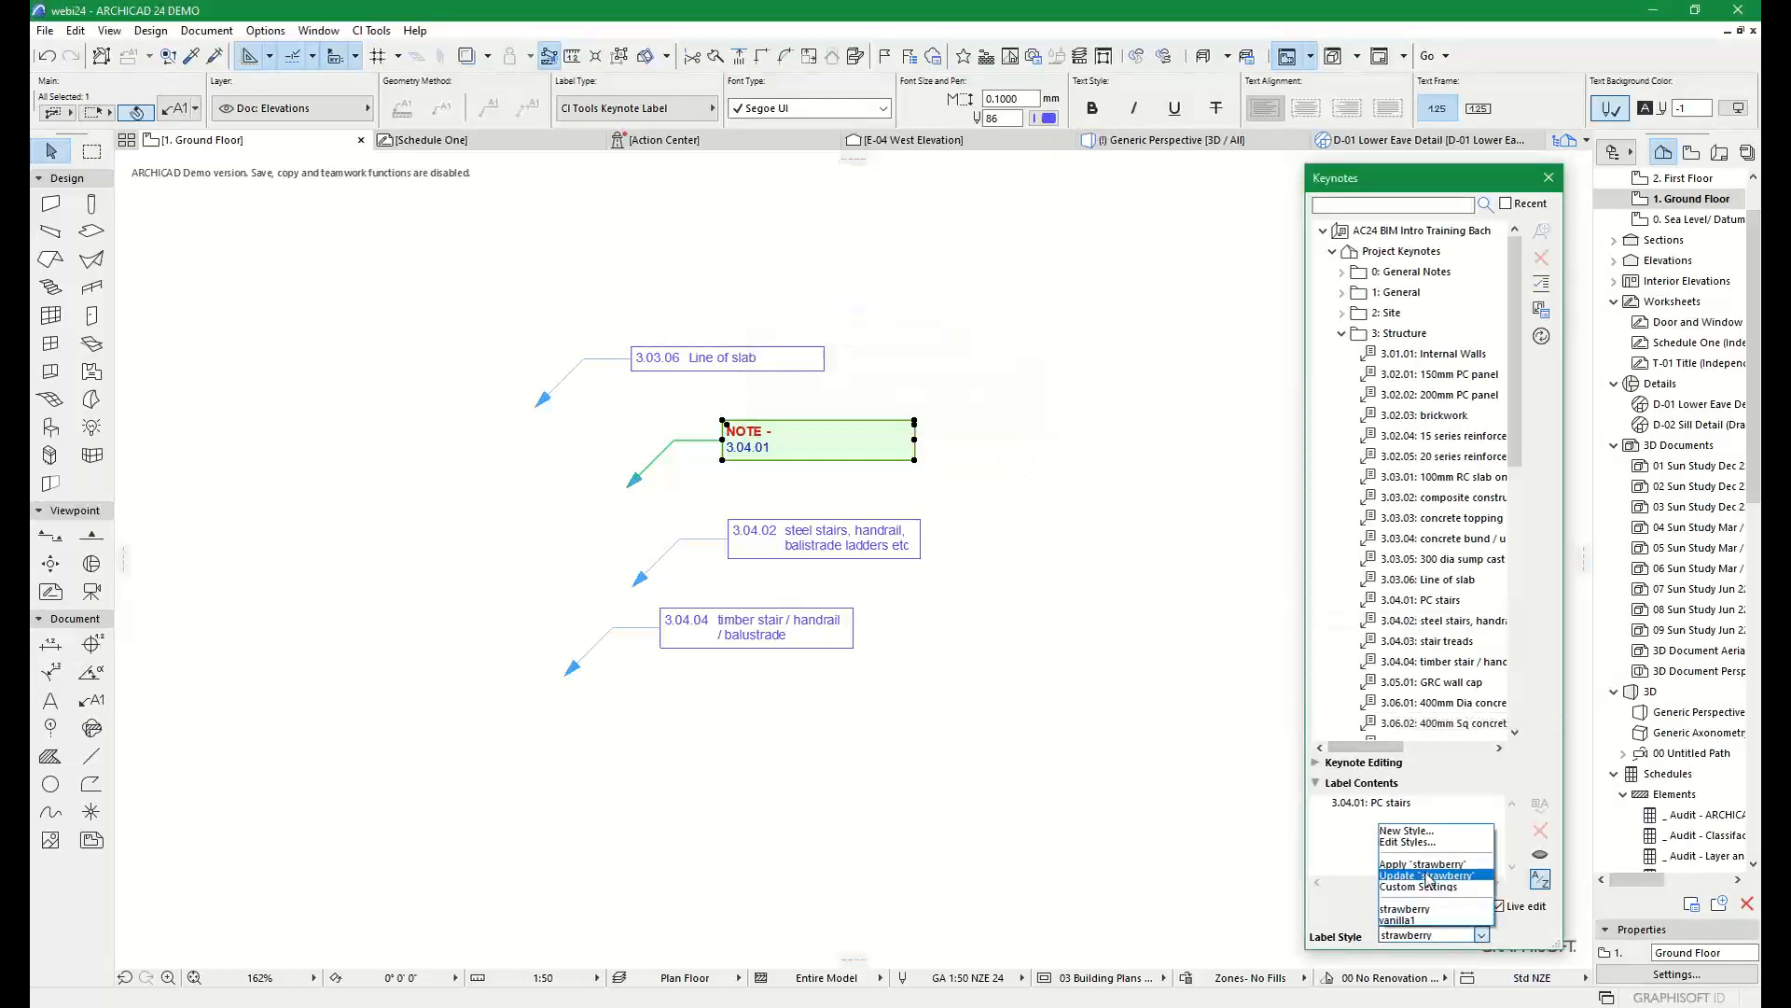
click(1427, 877)
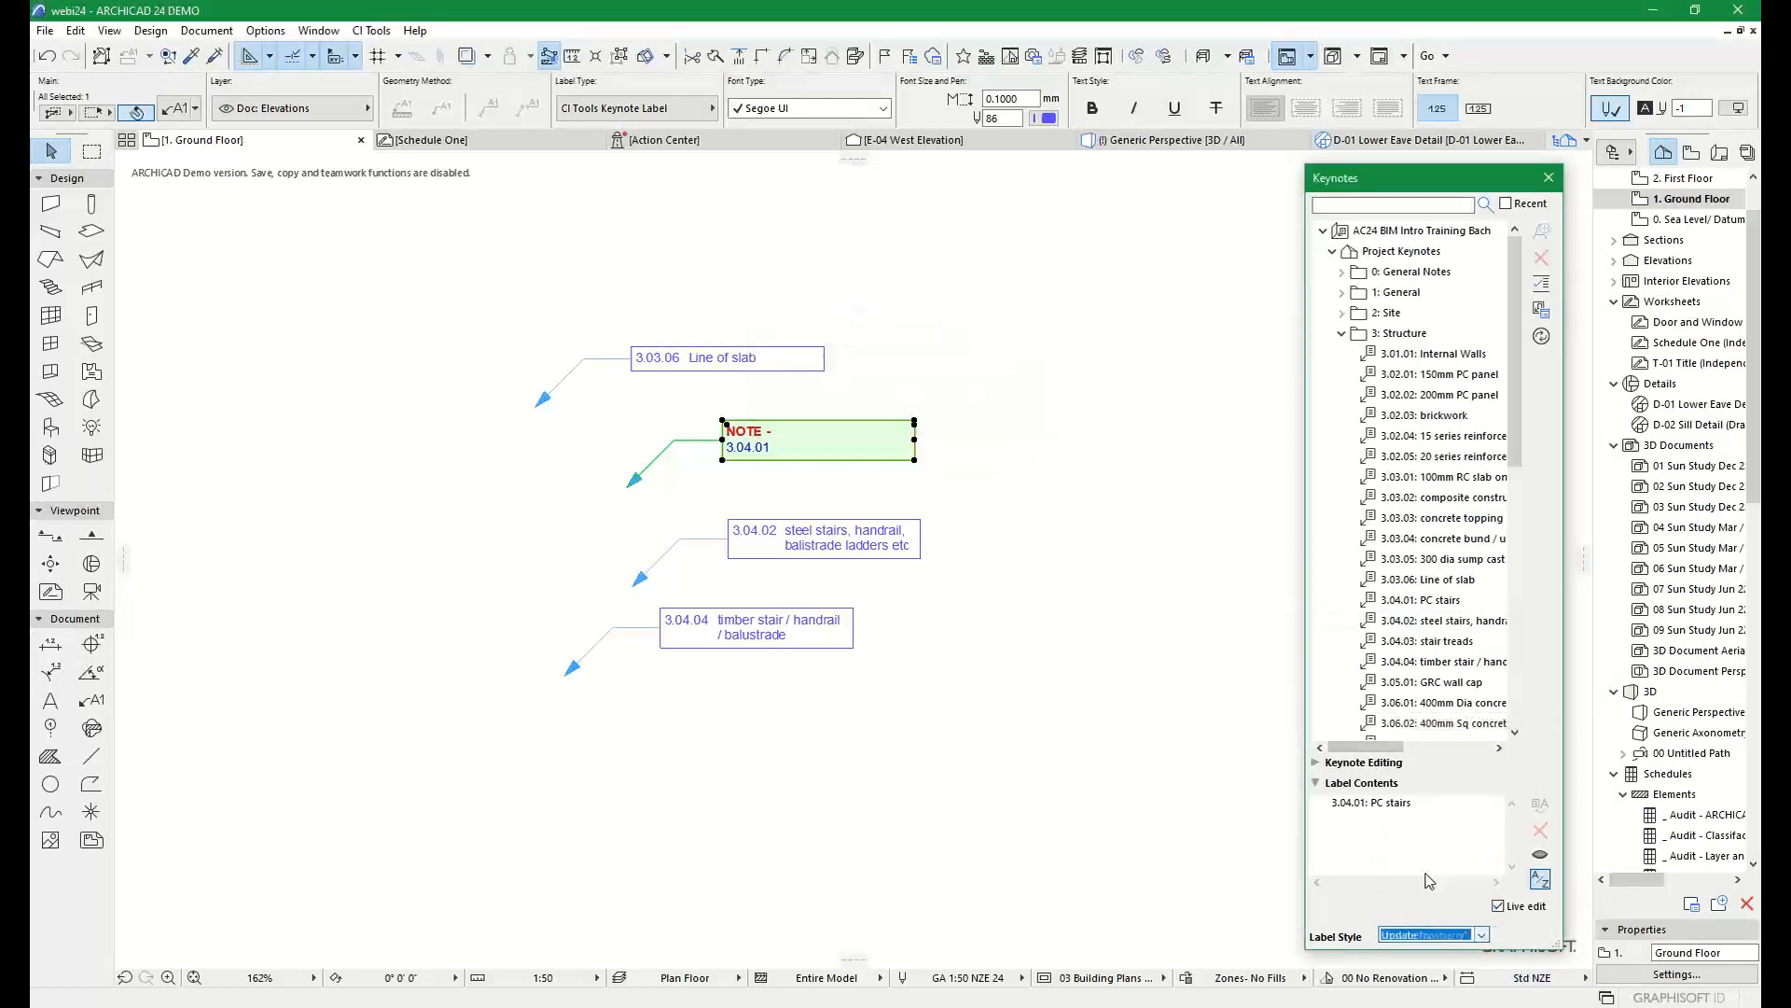
Apply the strawberry label style to the Line of slab label and deselect it
click(793, 366)
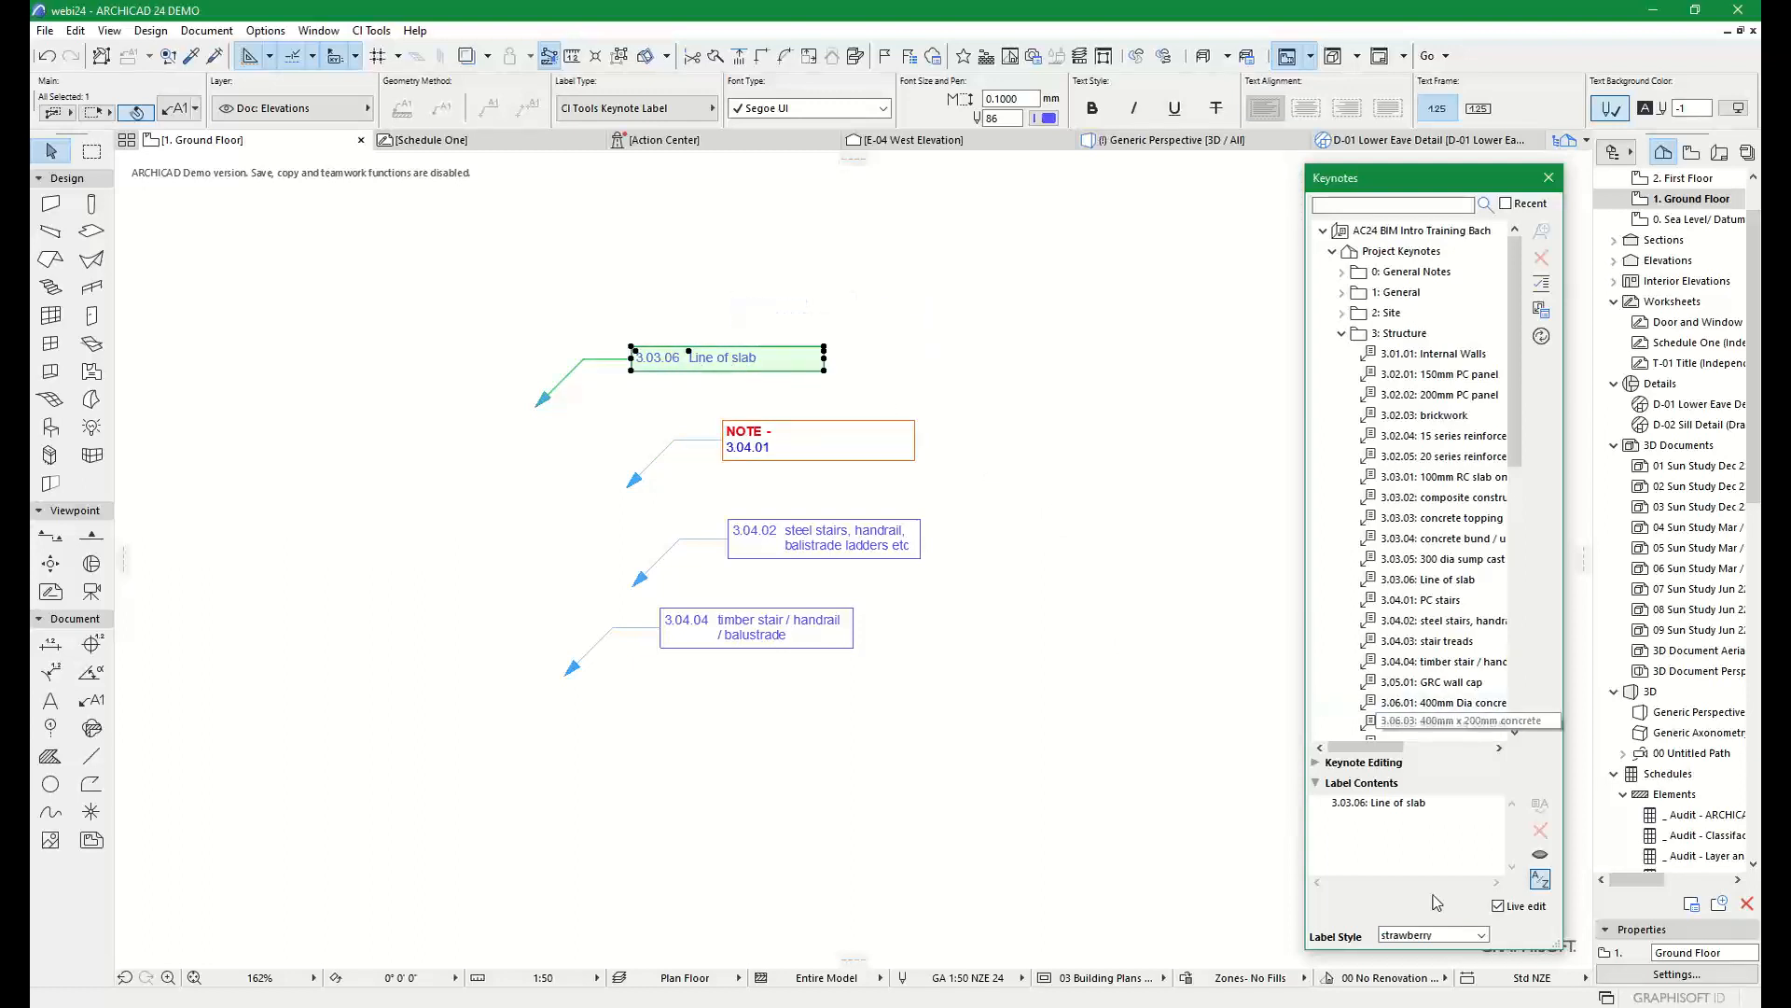
click(1412, 936)
click(1423, 938)
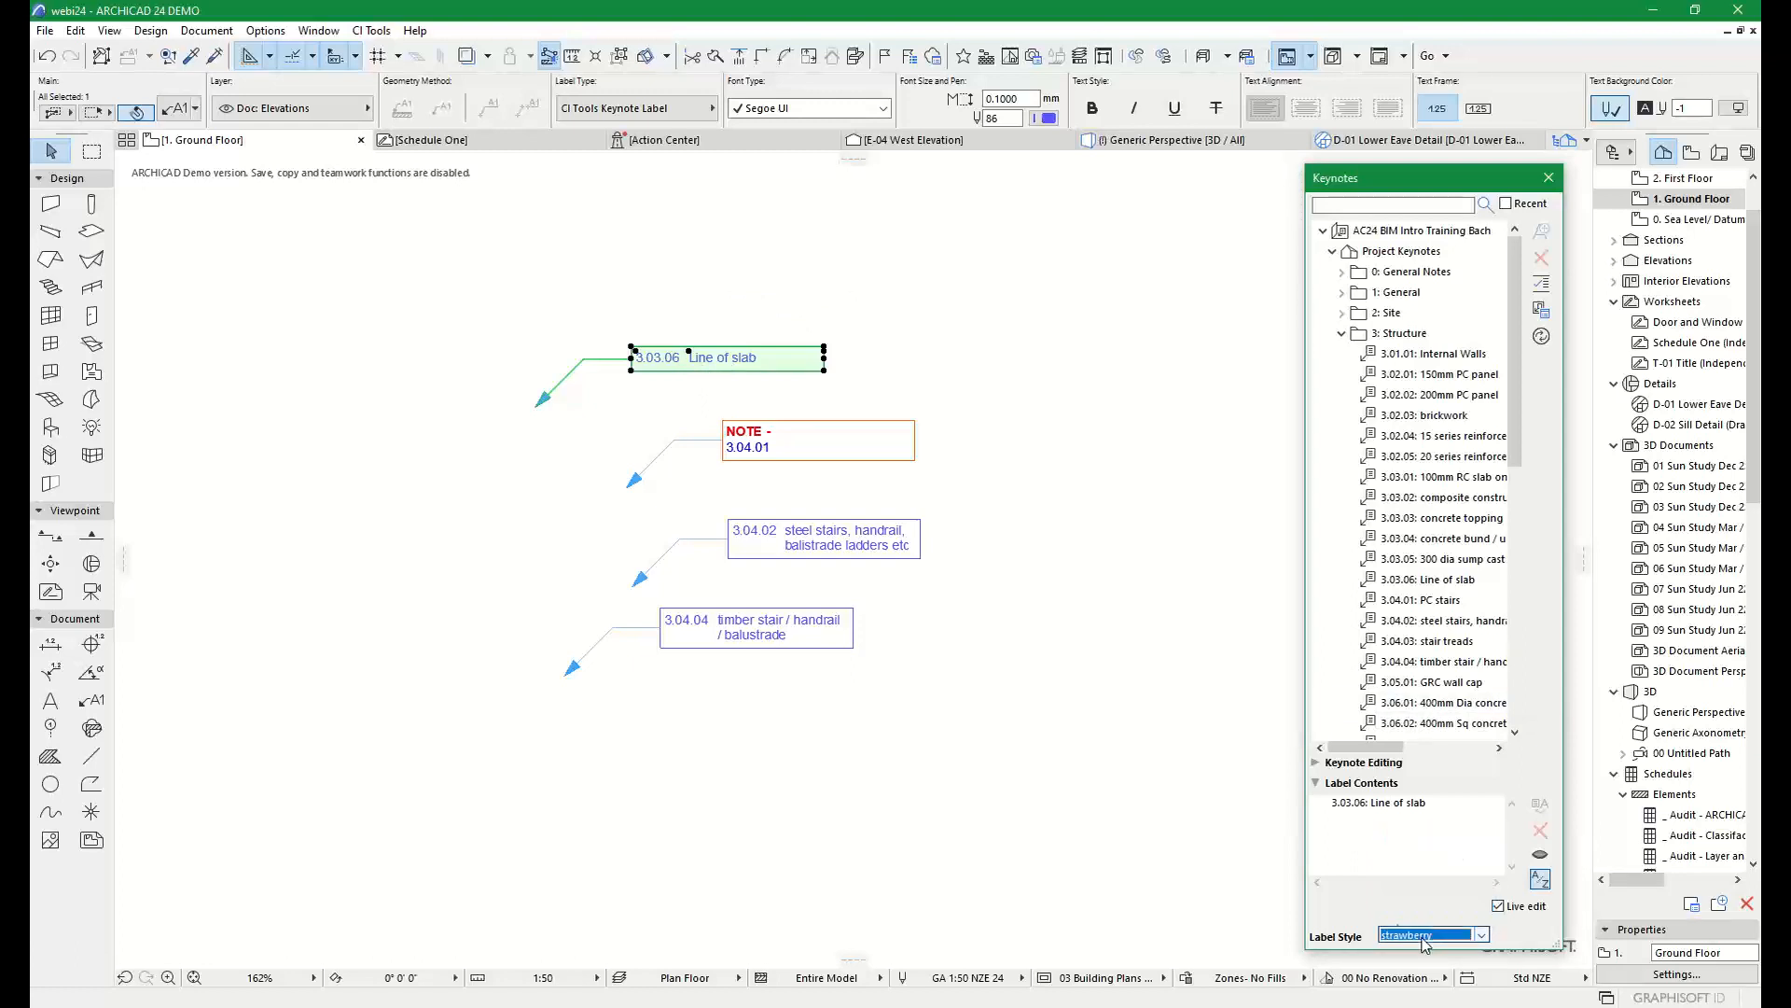
click(1429, 938)
click(1421, 864)
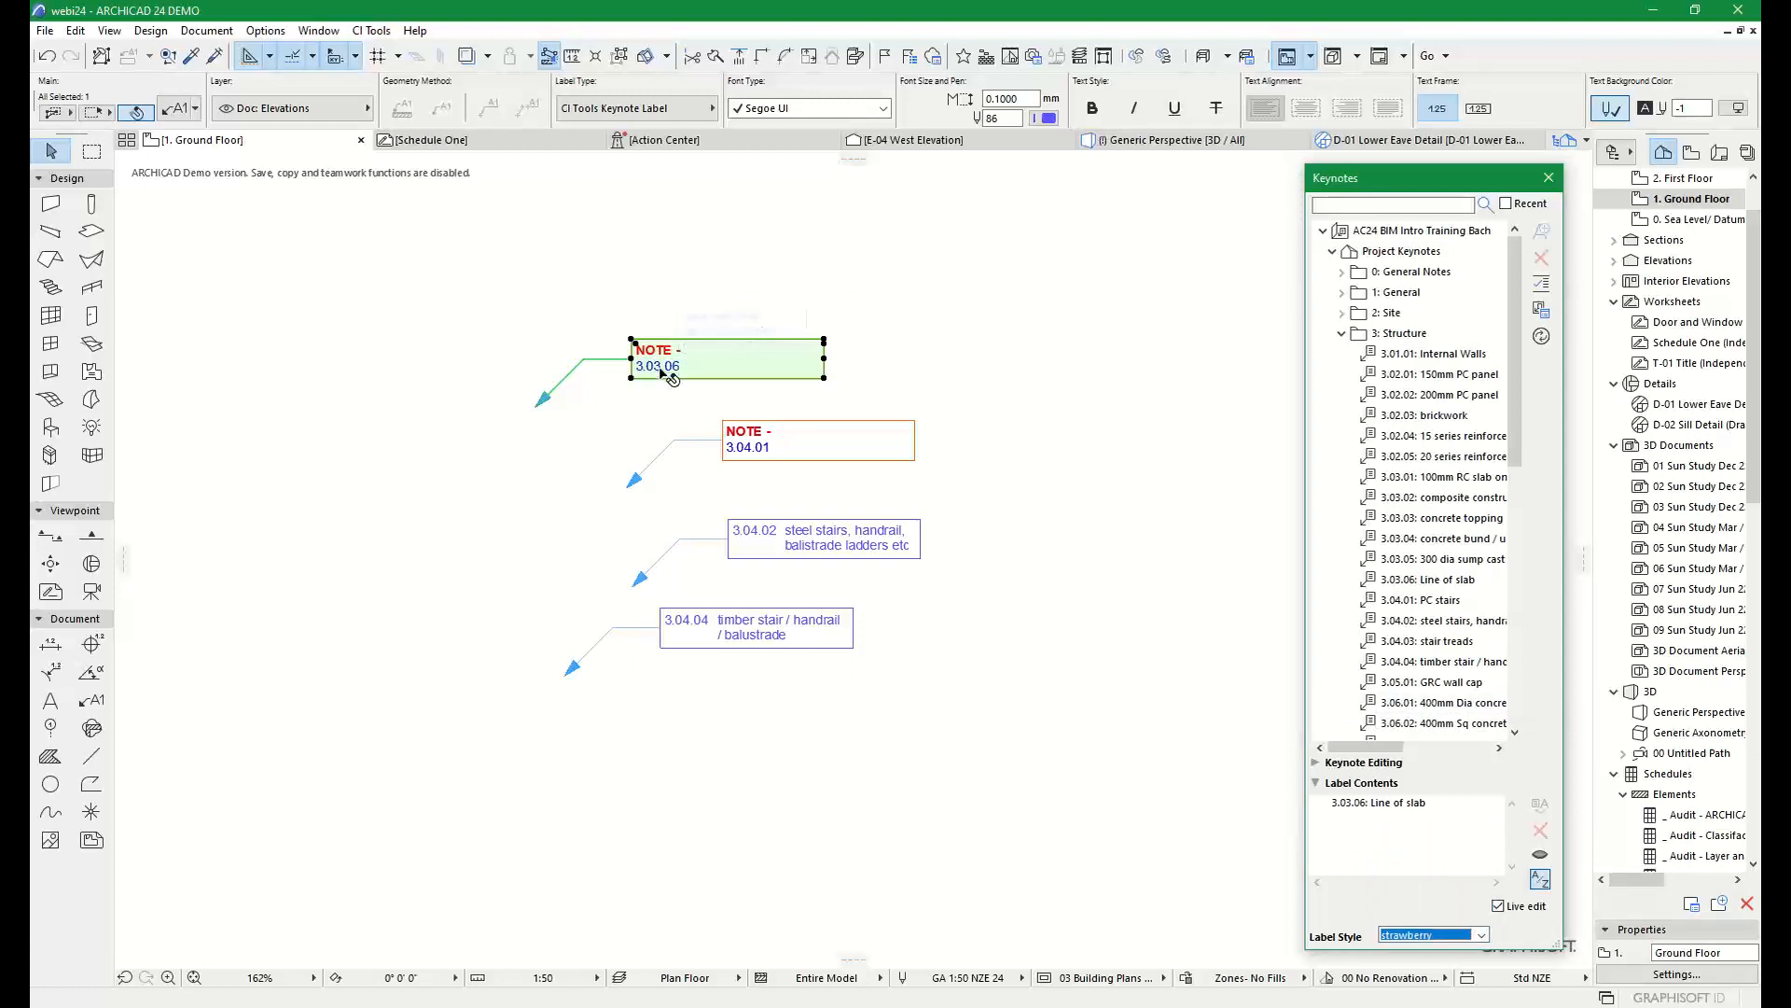
click(885, 306)
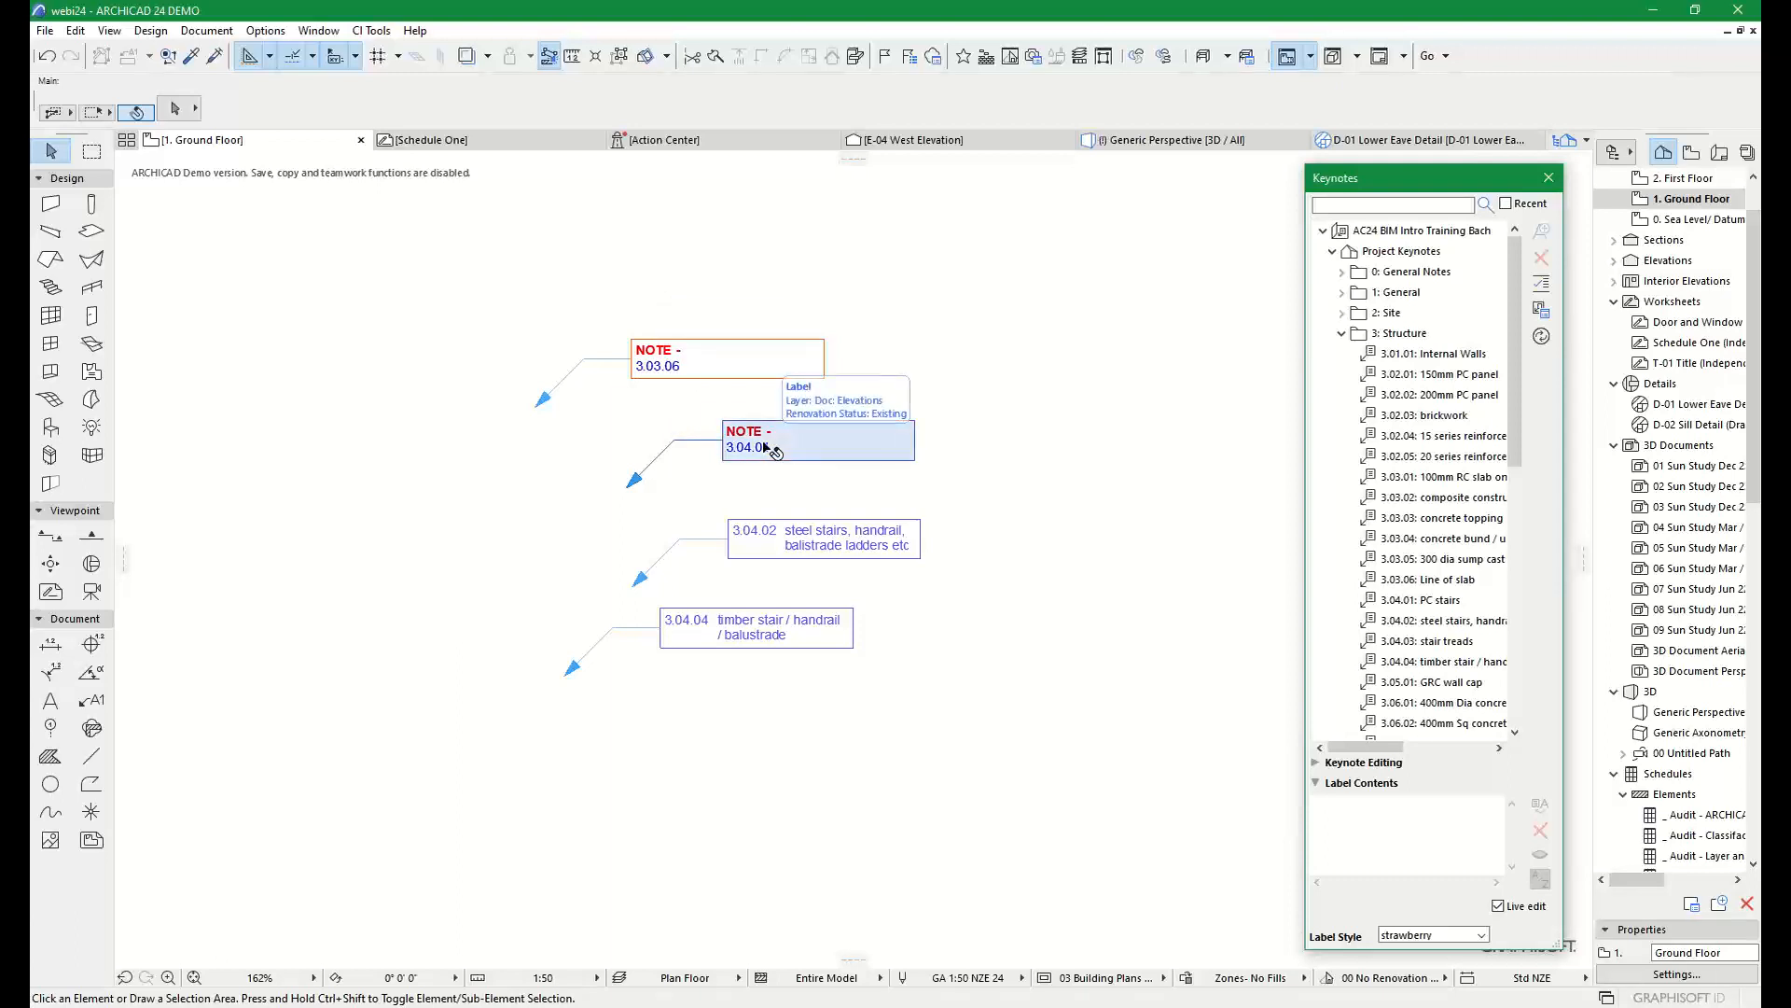
Apply the vanilla1 label style to the 3.03.06 label and then to the 3.04.01 label, and clear the selection
click(802, 371)
click(1442, 936)
click(1399, 920)
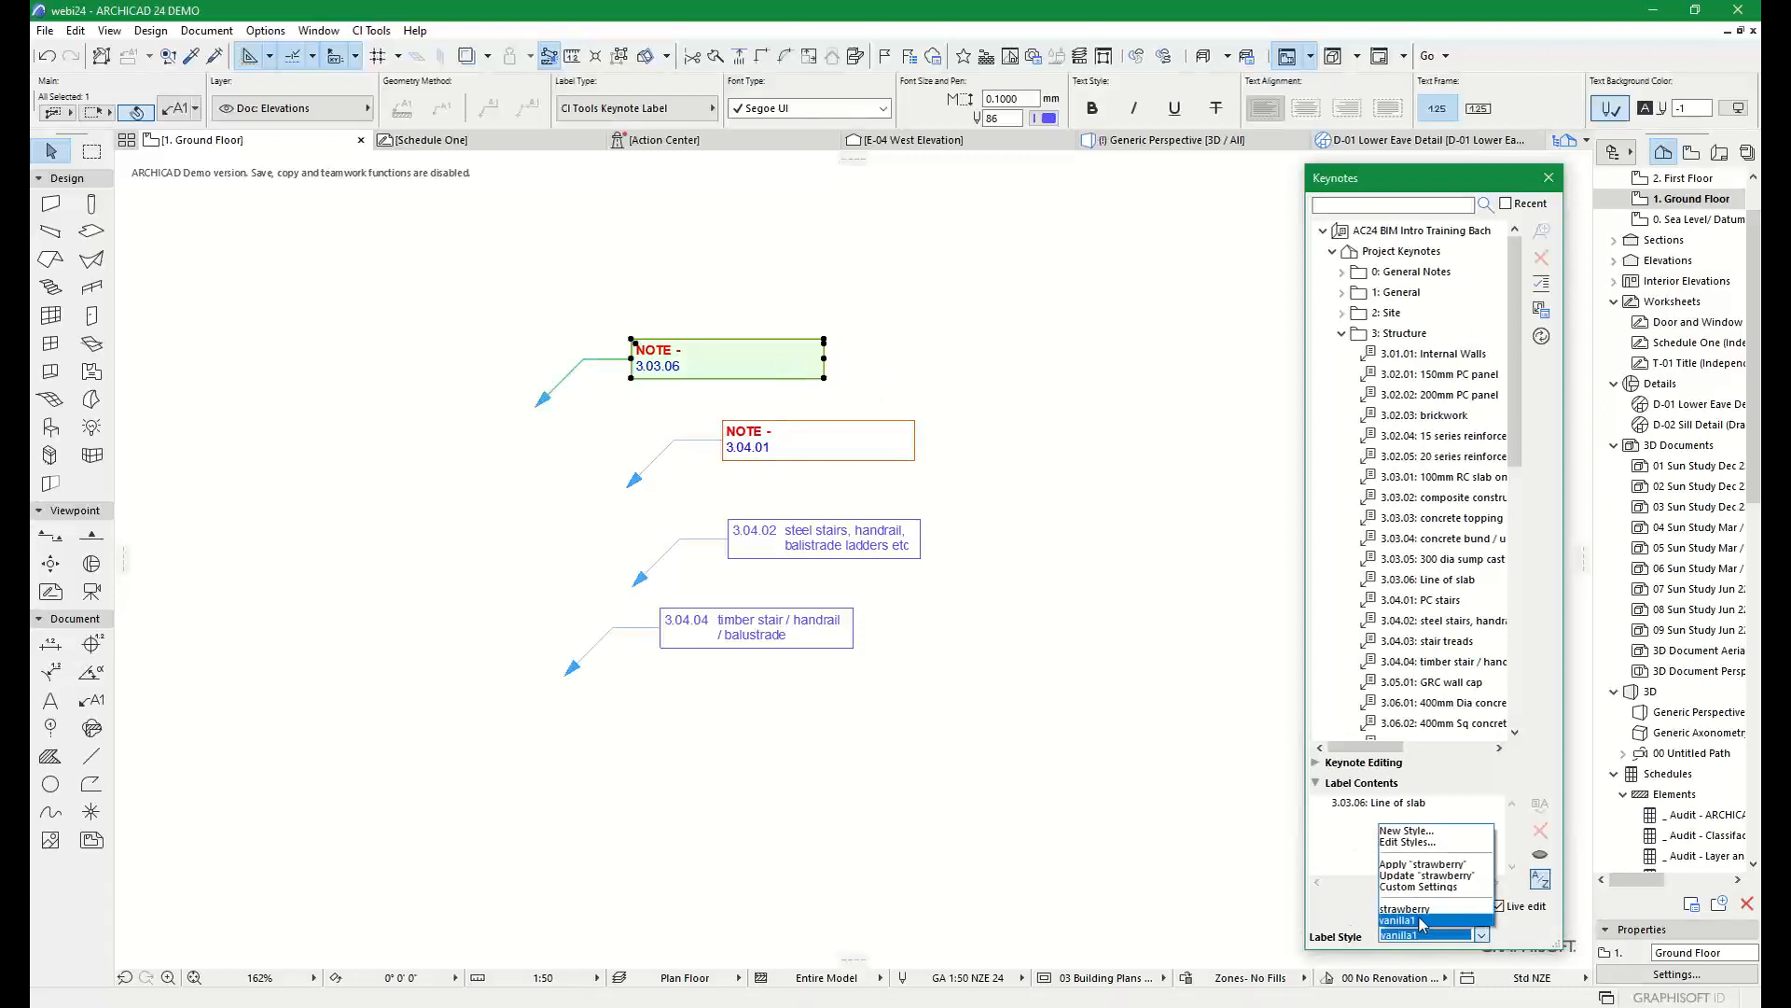
click(1442, 936)
click(1418, 868)
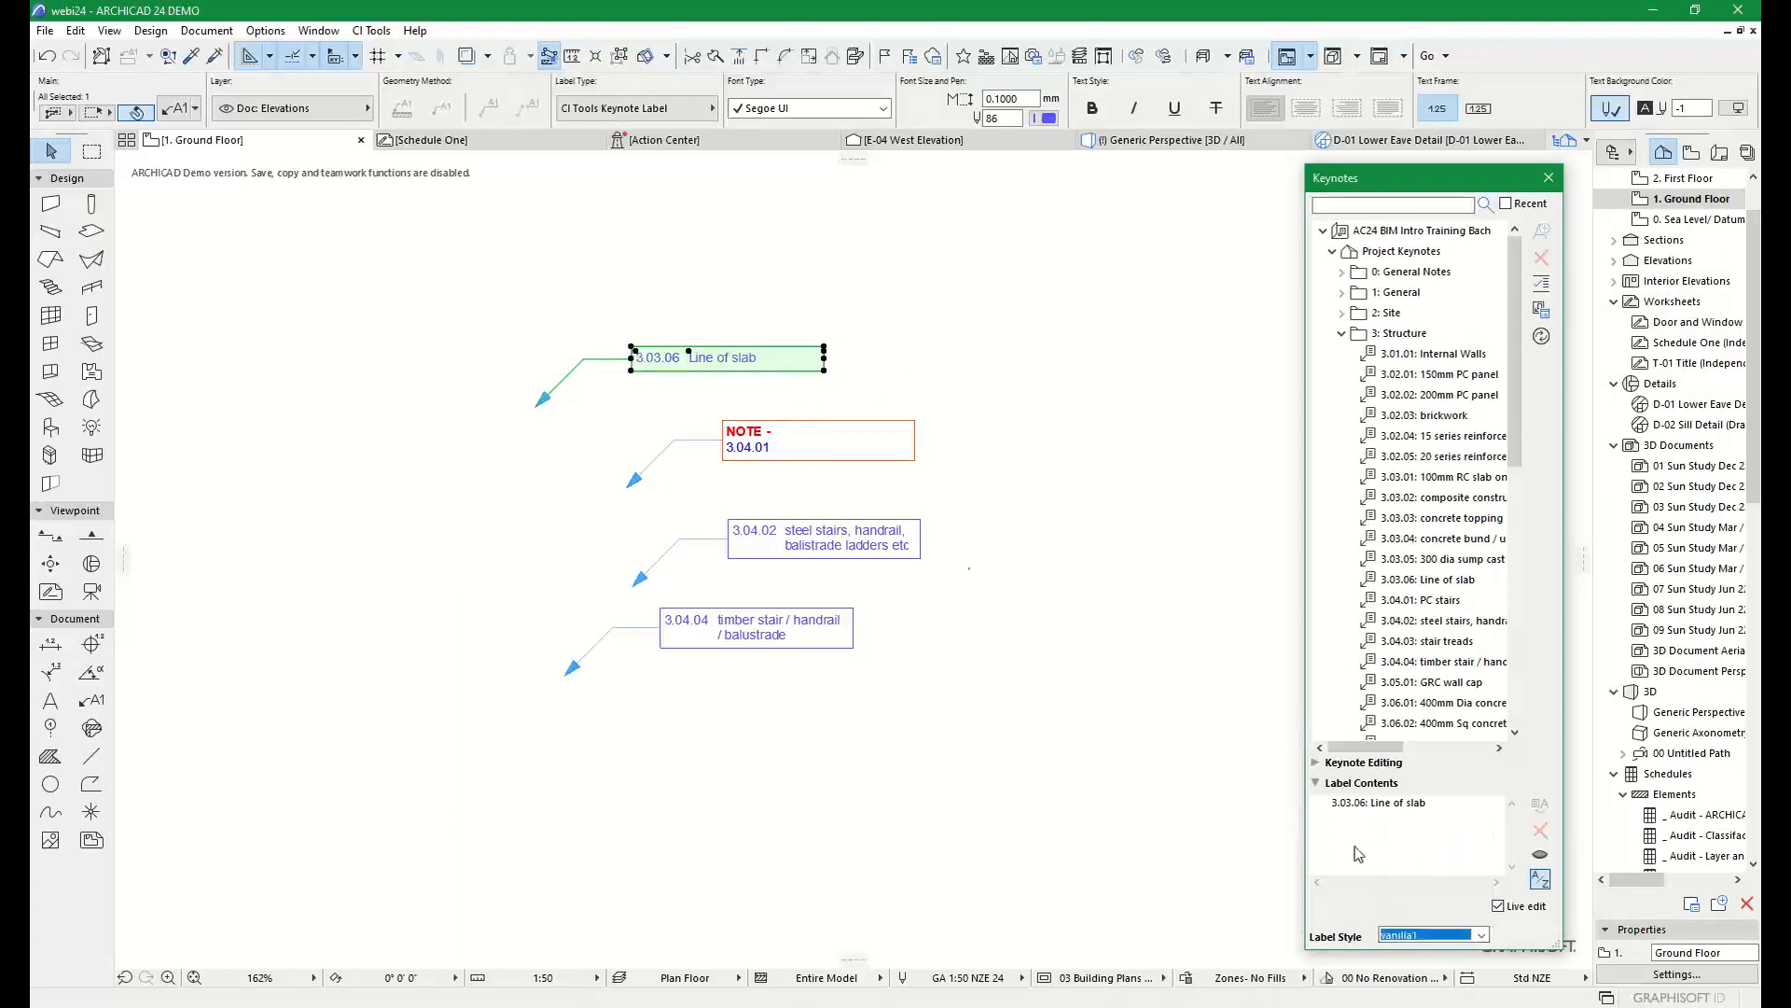
click(744, 399)
click(815, 449)
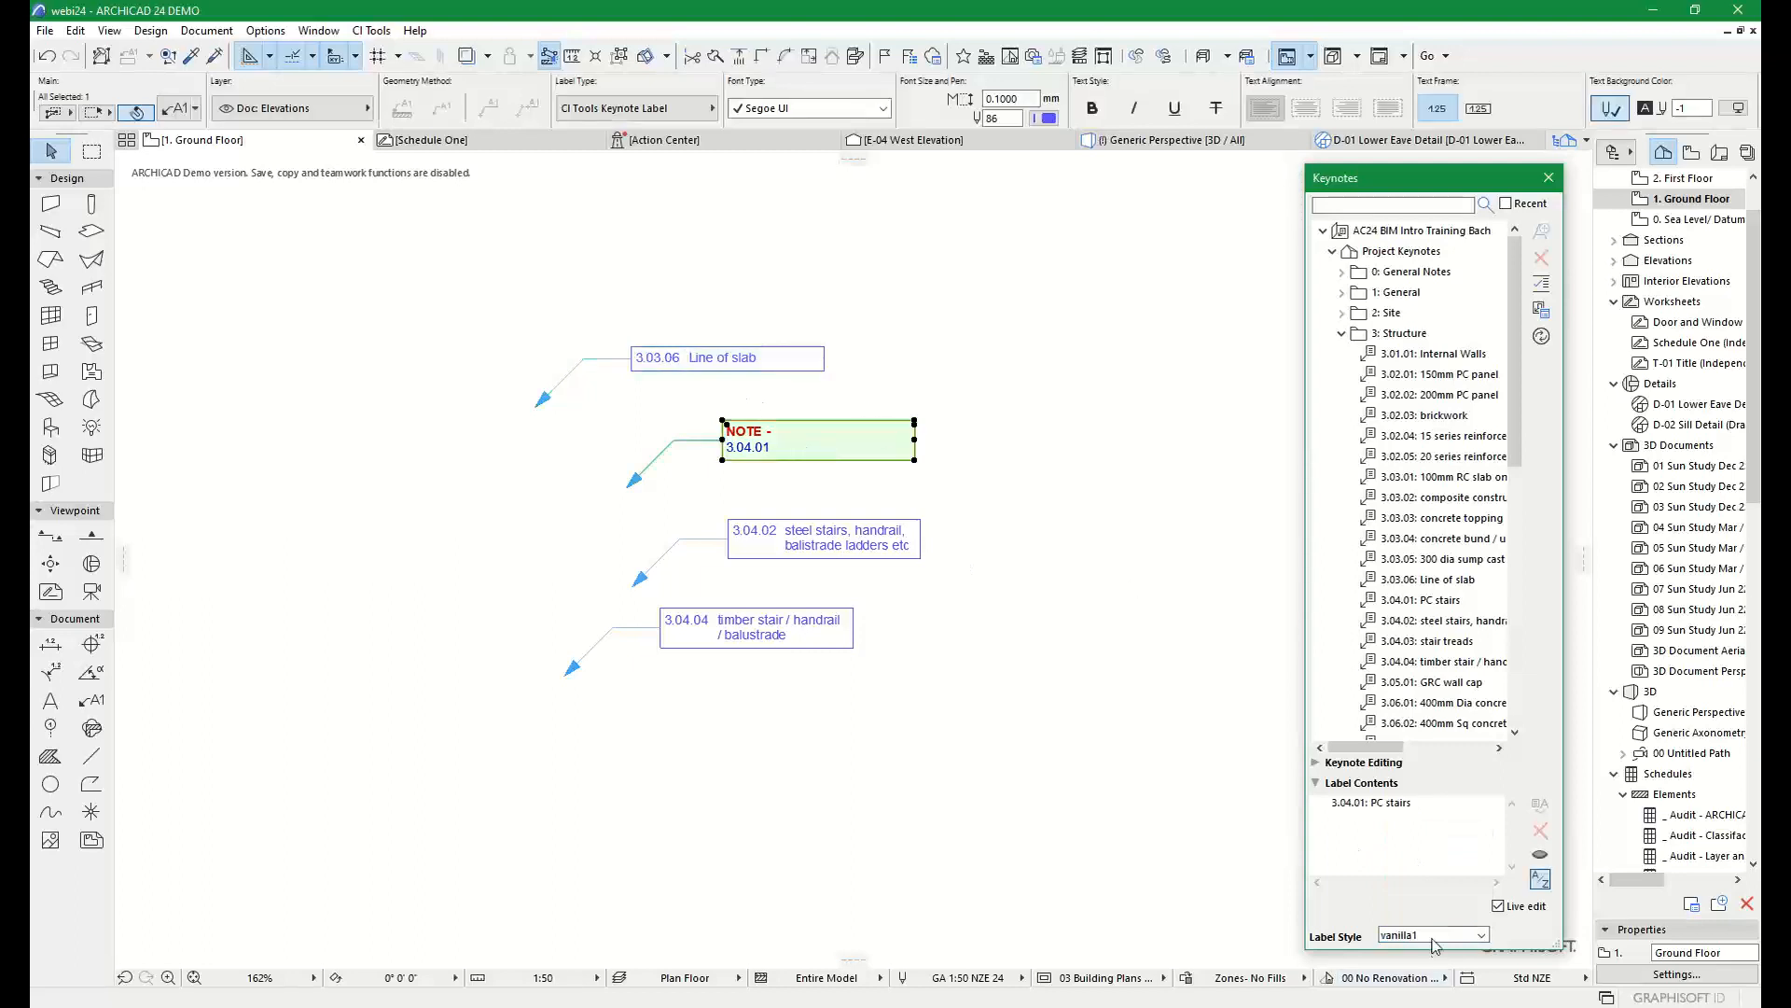
click(1436, 936)
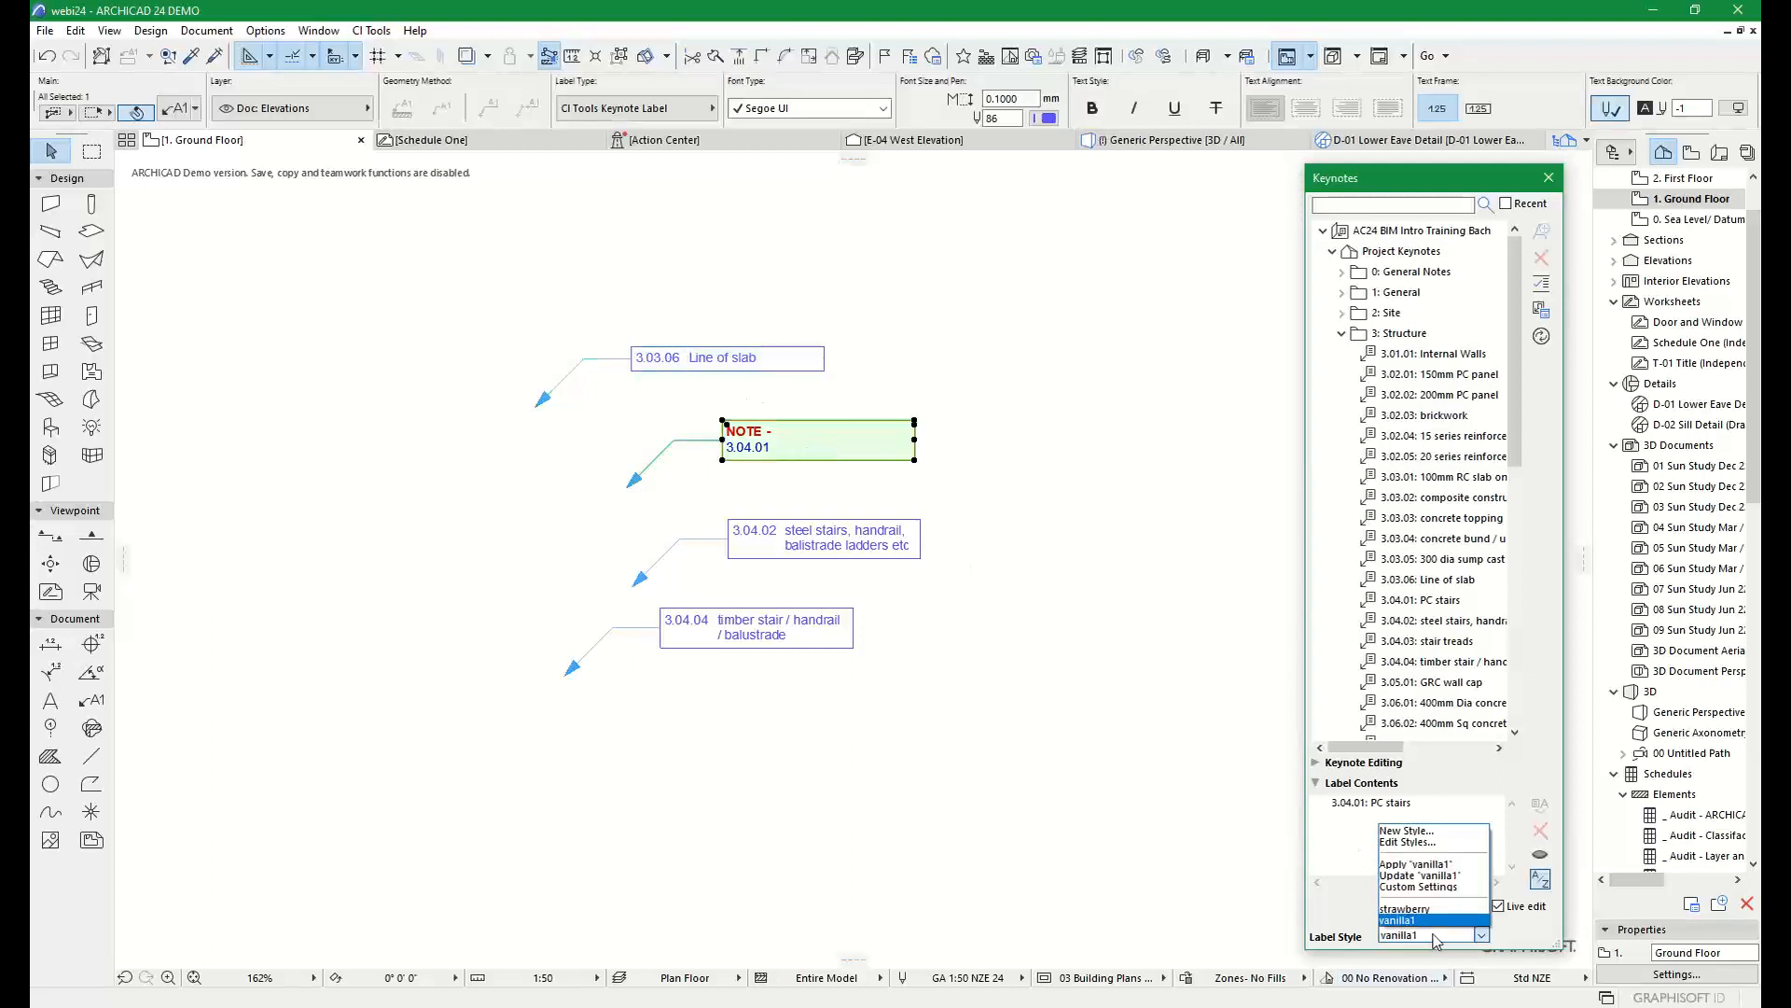
click(1415, 864)
click(961, 508)
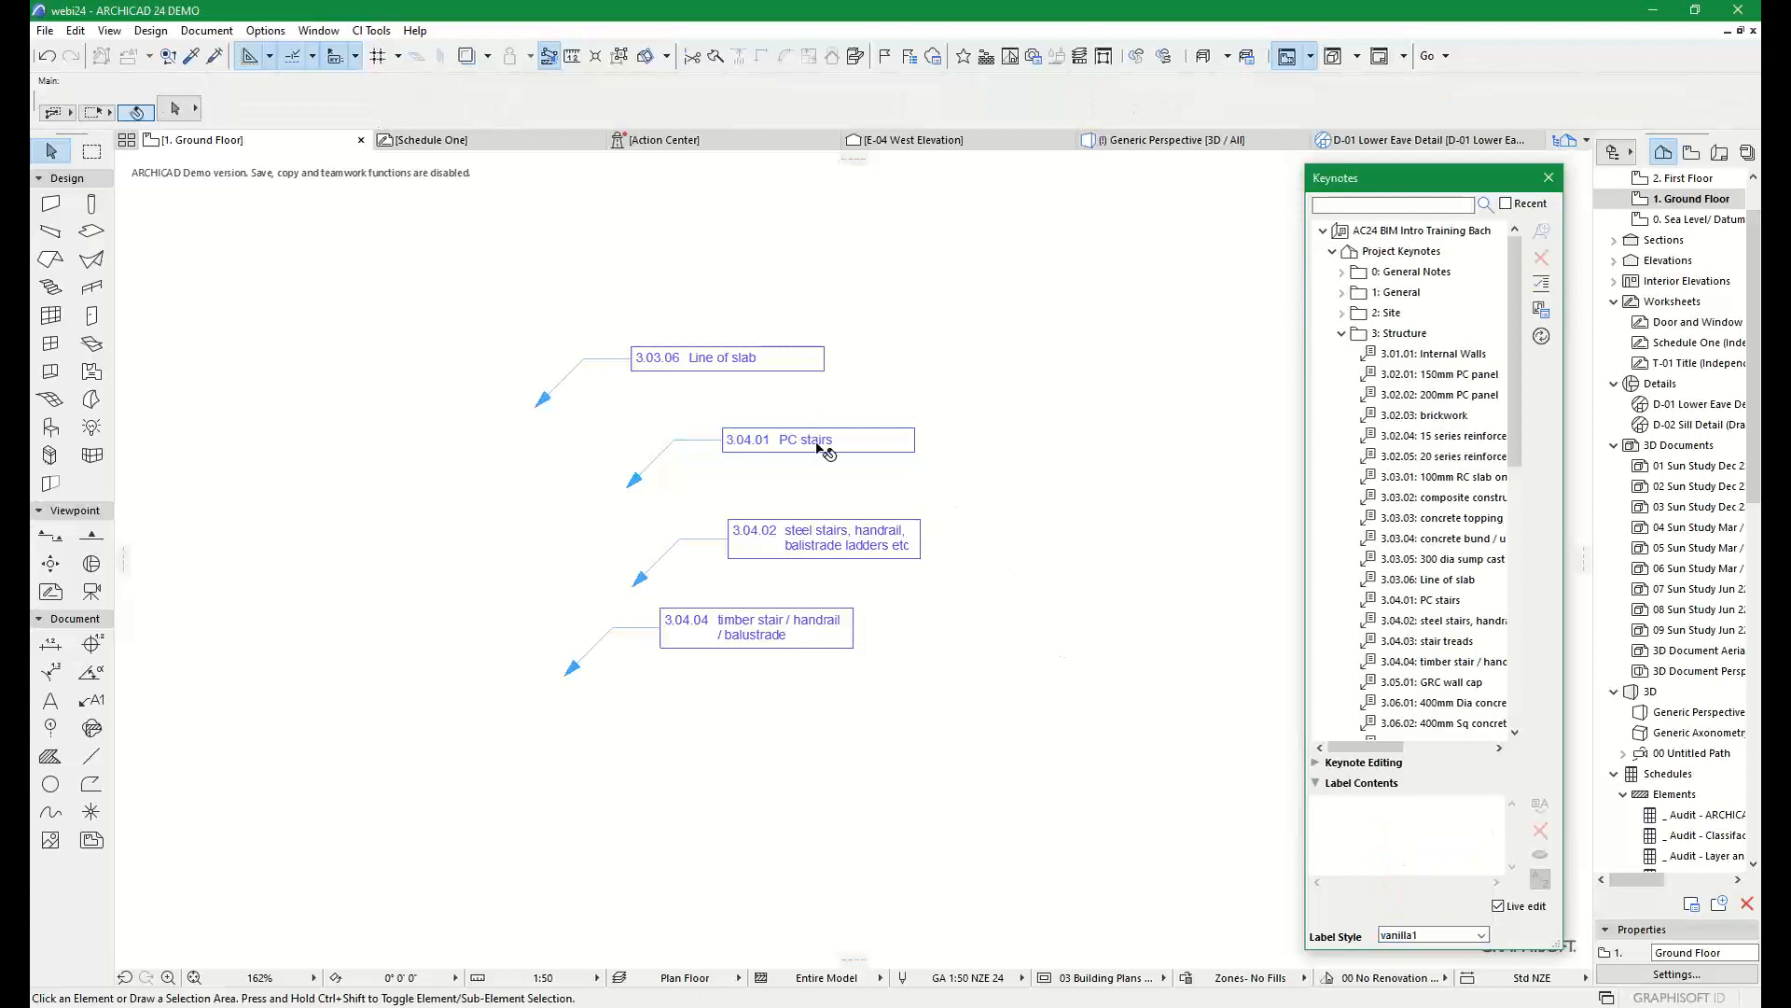
Switch the Line of slab label to the strawberry label style and clear the selection
click(733, 362)
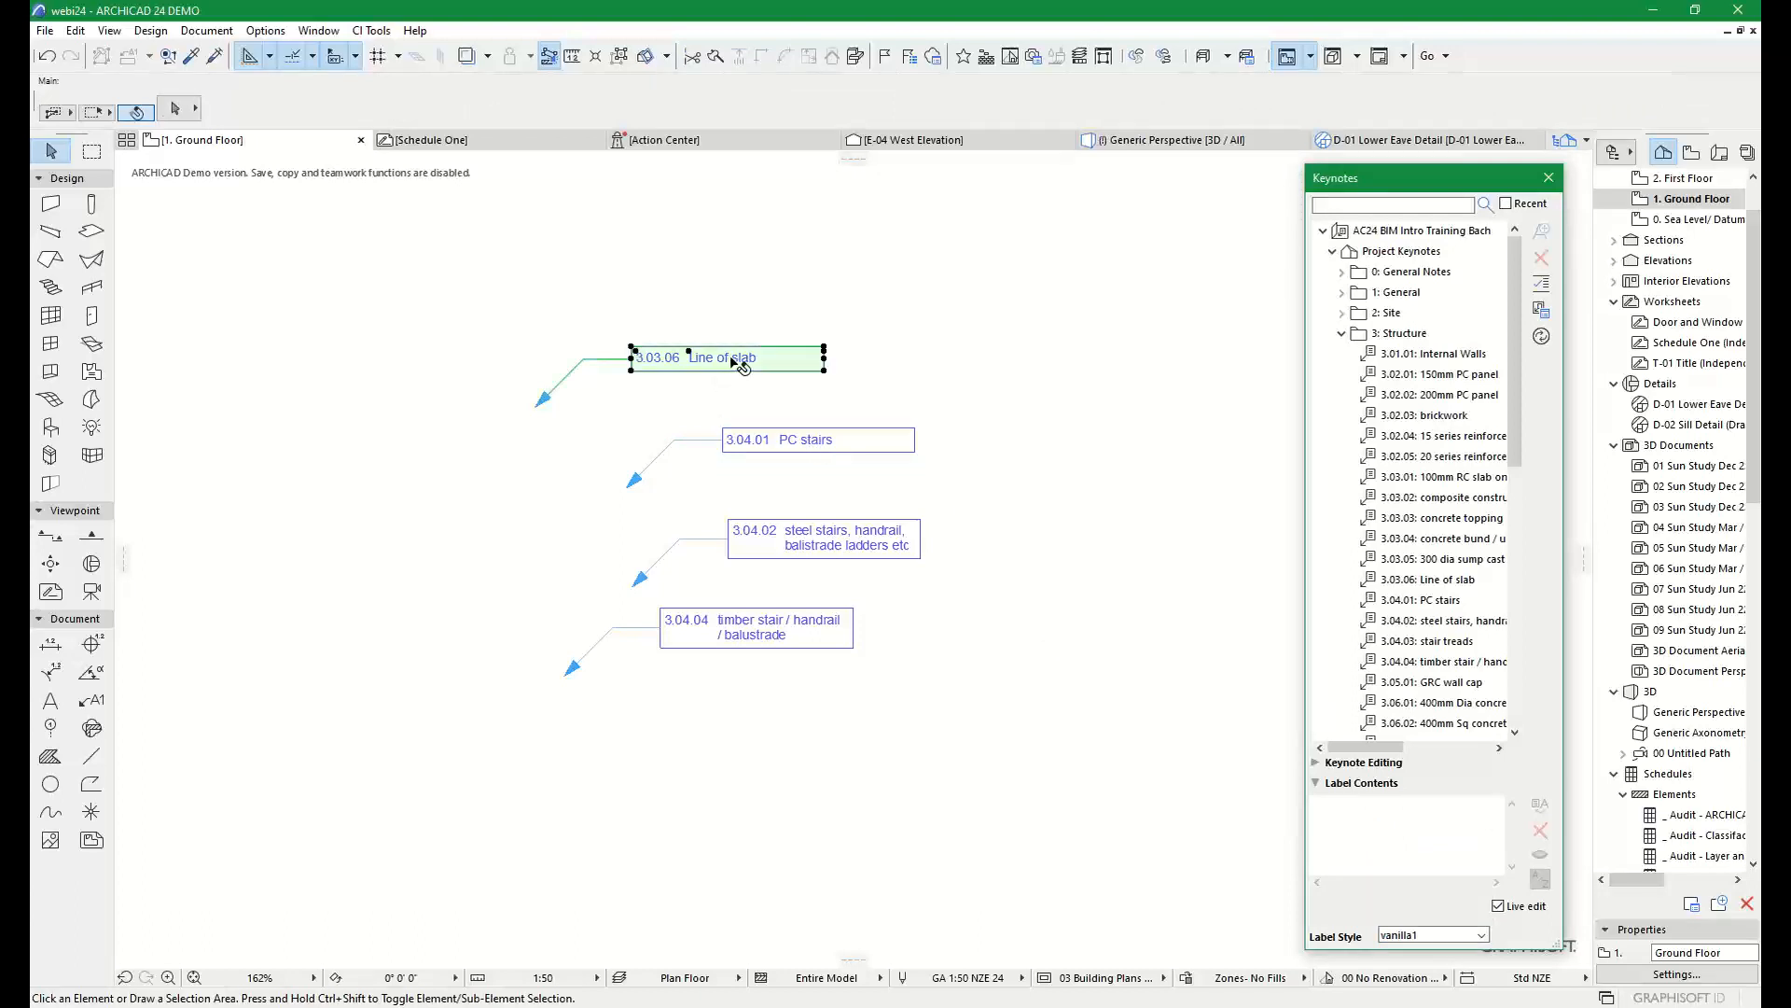
click(1413, 937)
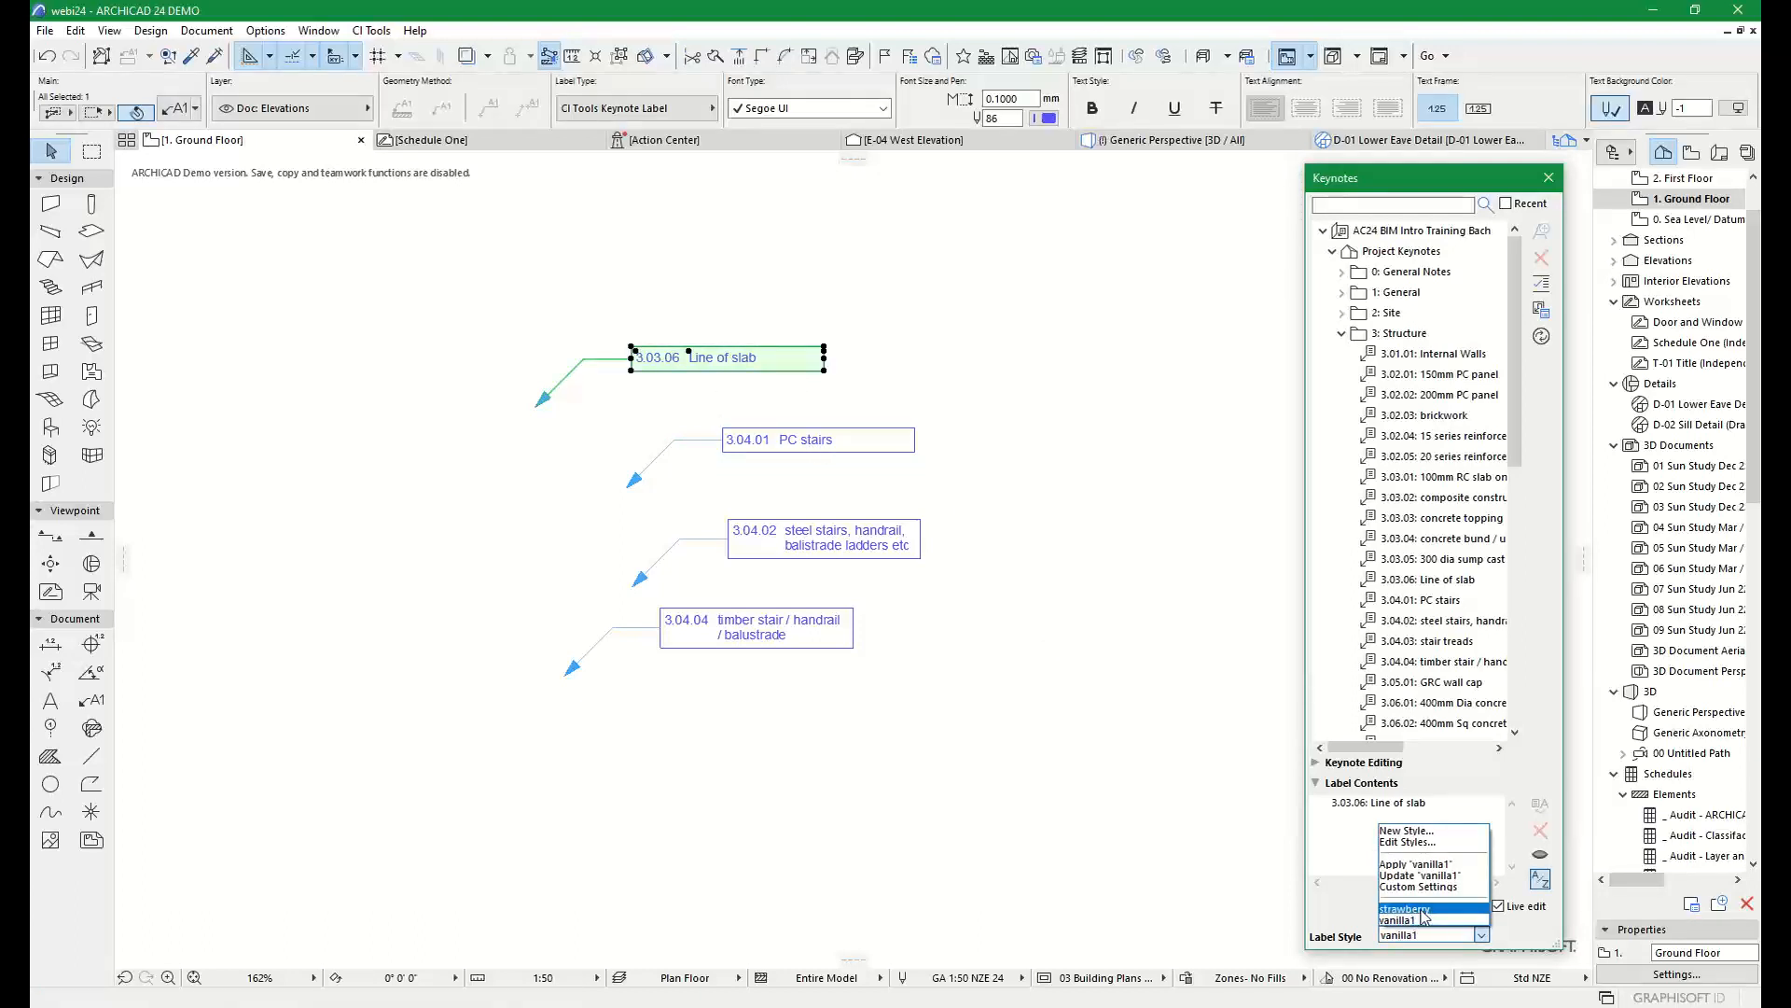
click(1422, 913)
click(1427, 935)
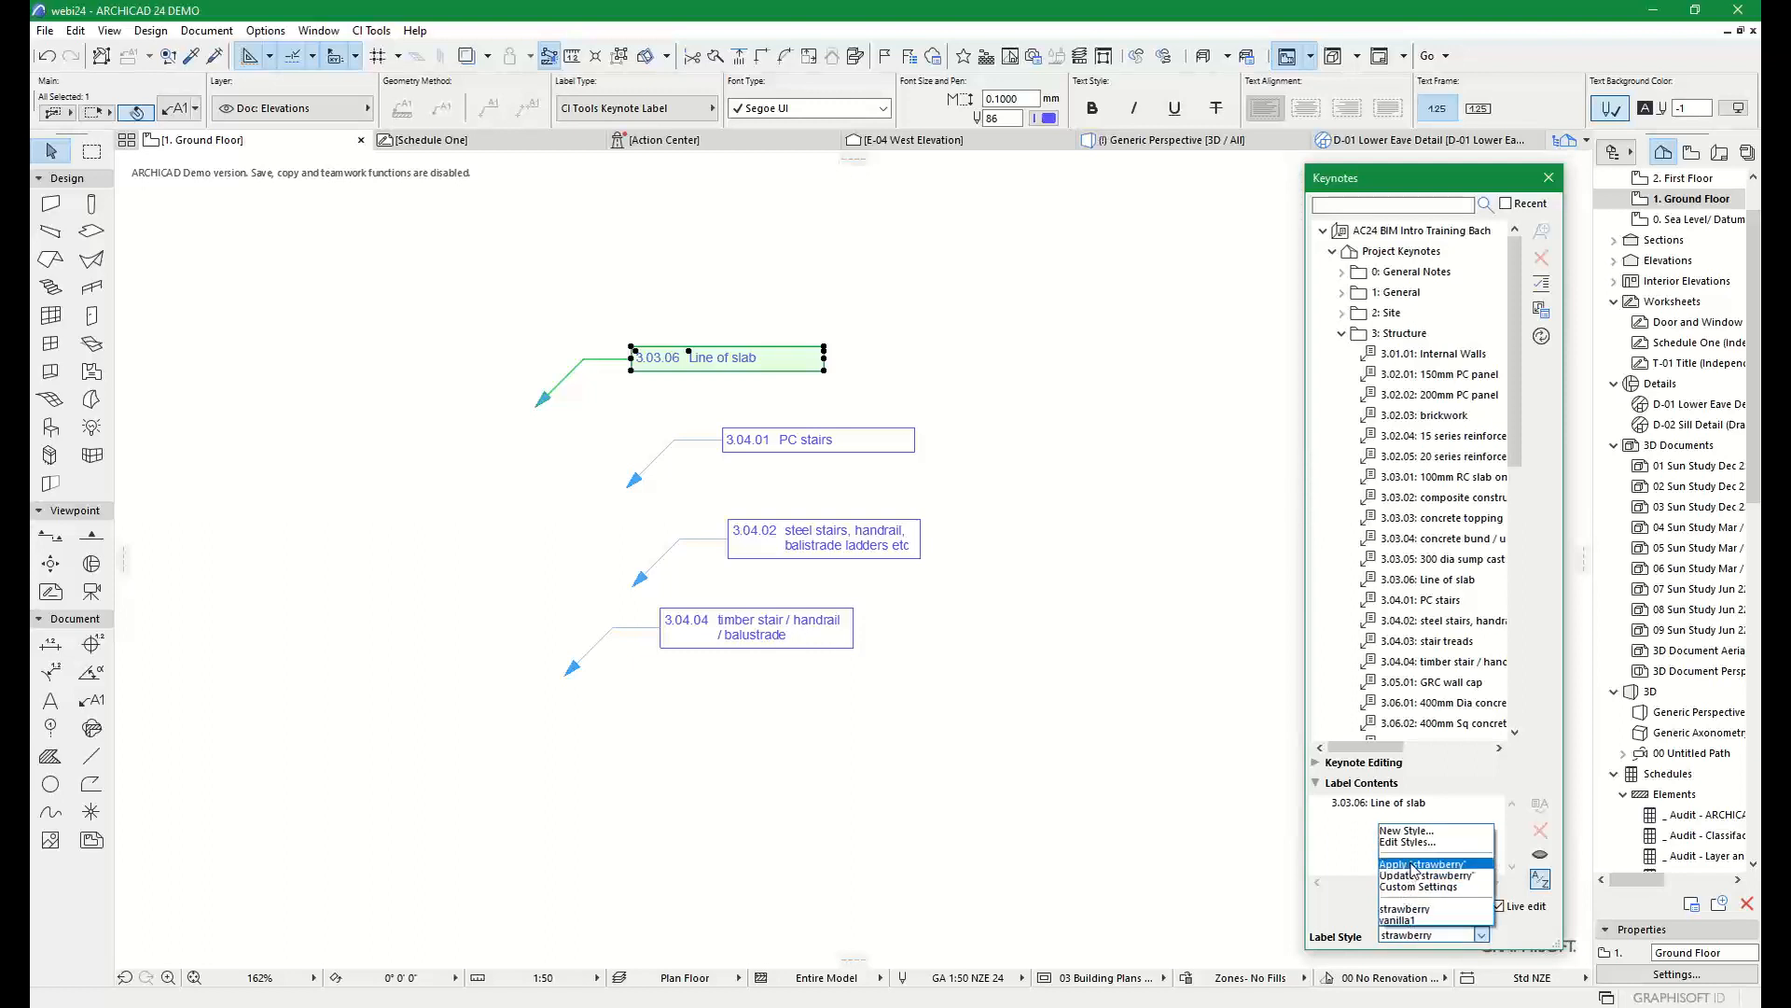
click(1410, 862)
key(Escape)
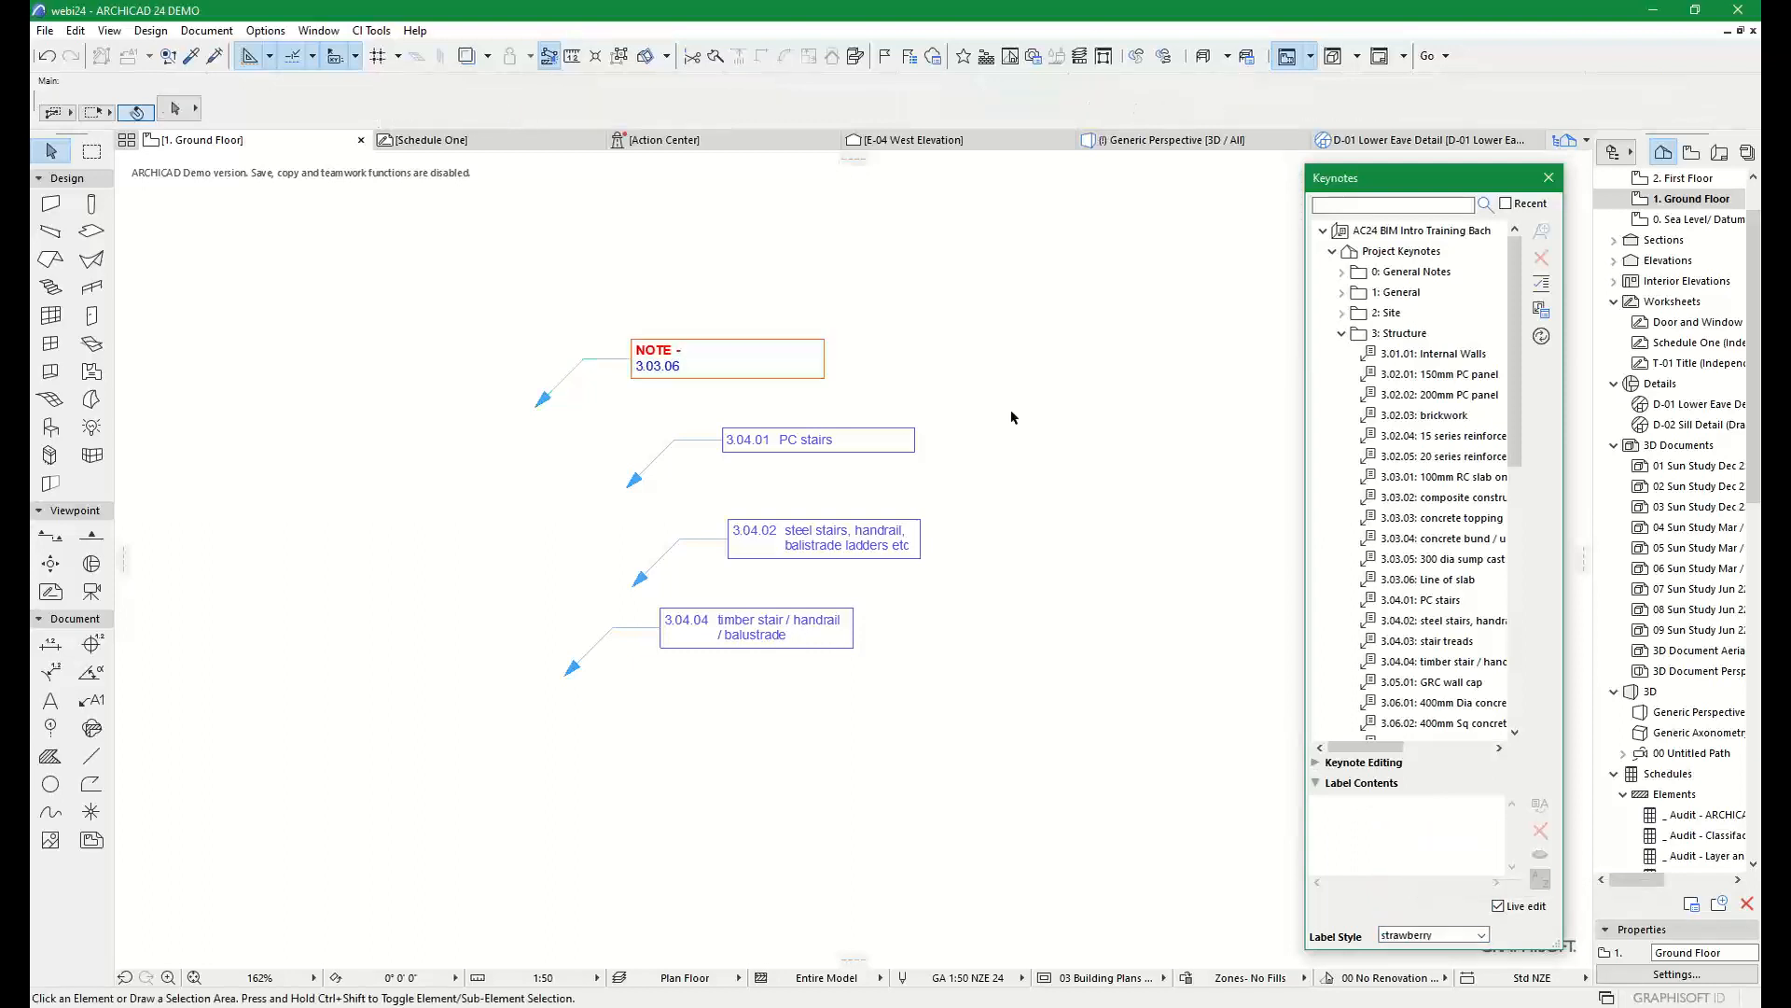
Open the settings of the 3.04.02 label and include Description and Specification Reference in its keynote content
click(837, 541)
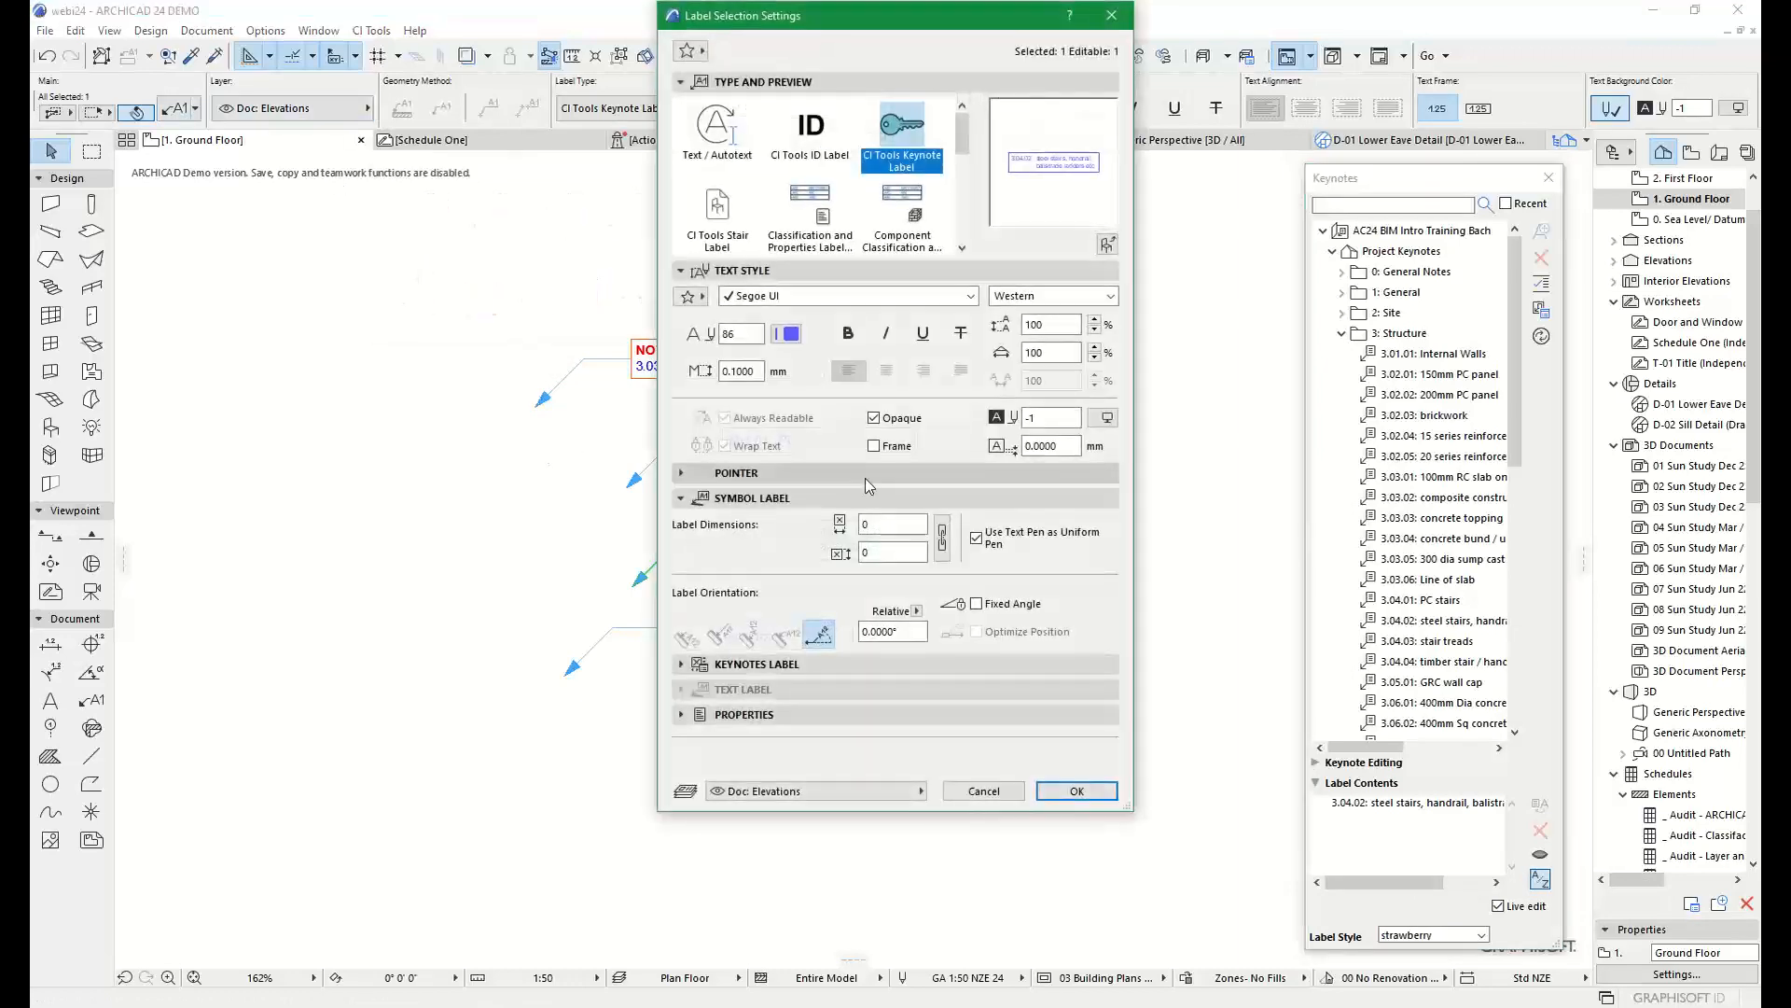
click(742, 666)
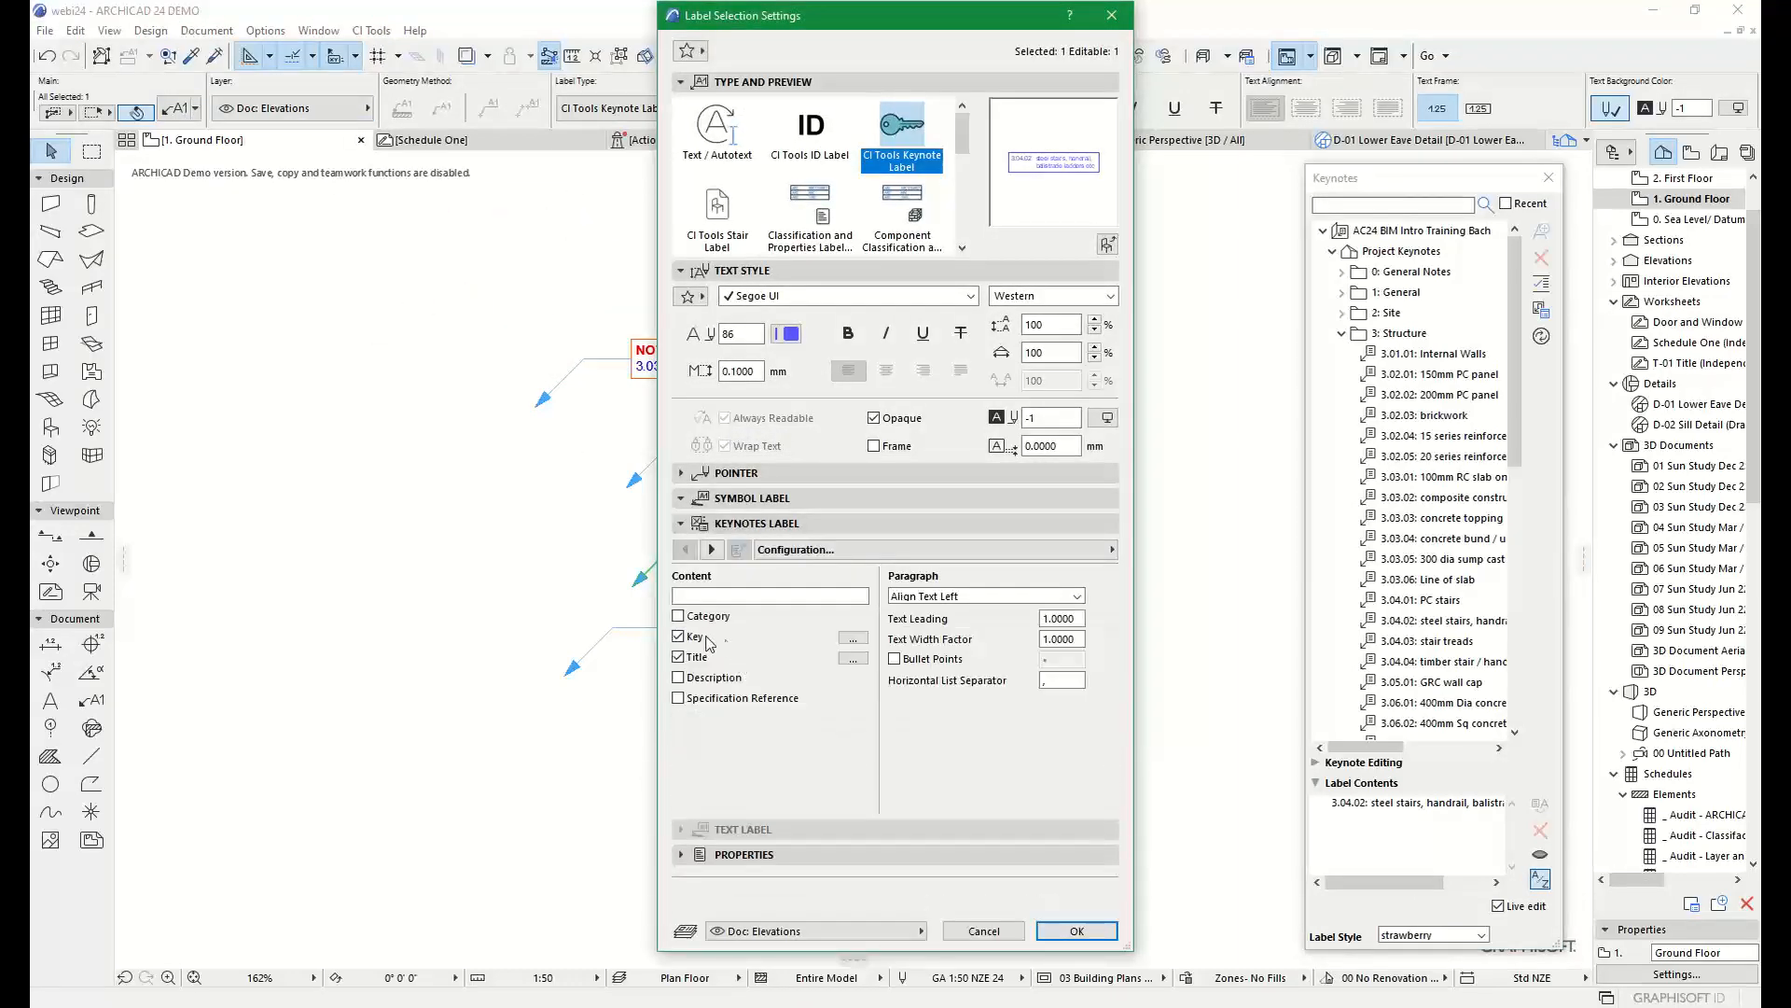
click(679, 678)
click(679, 698)
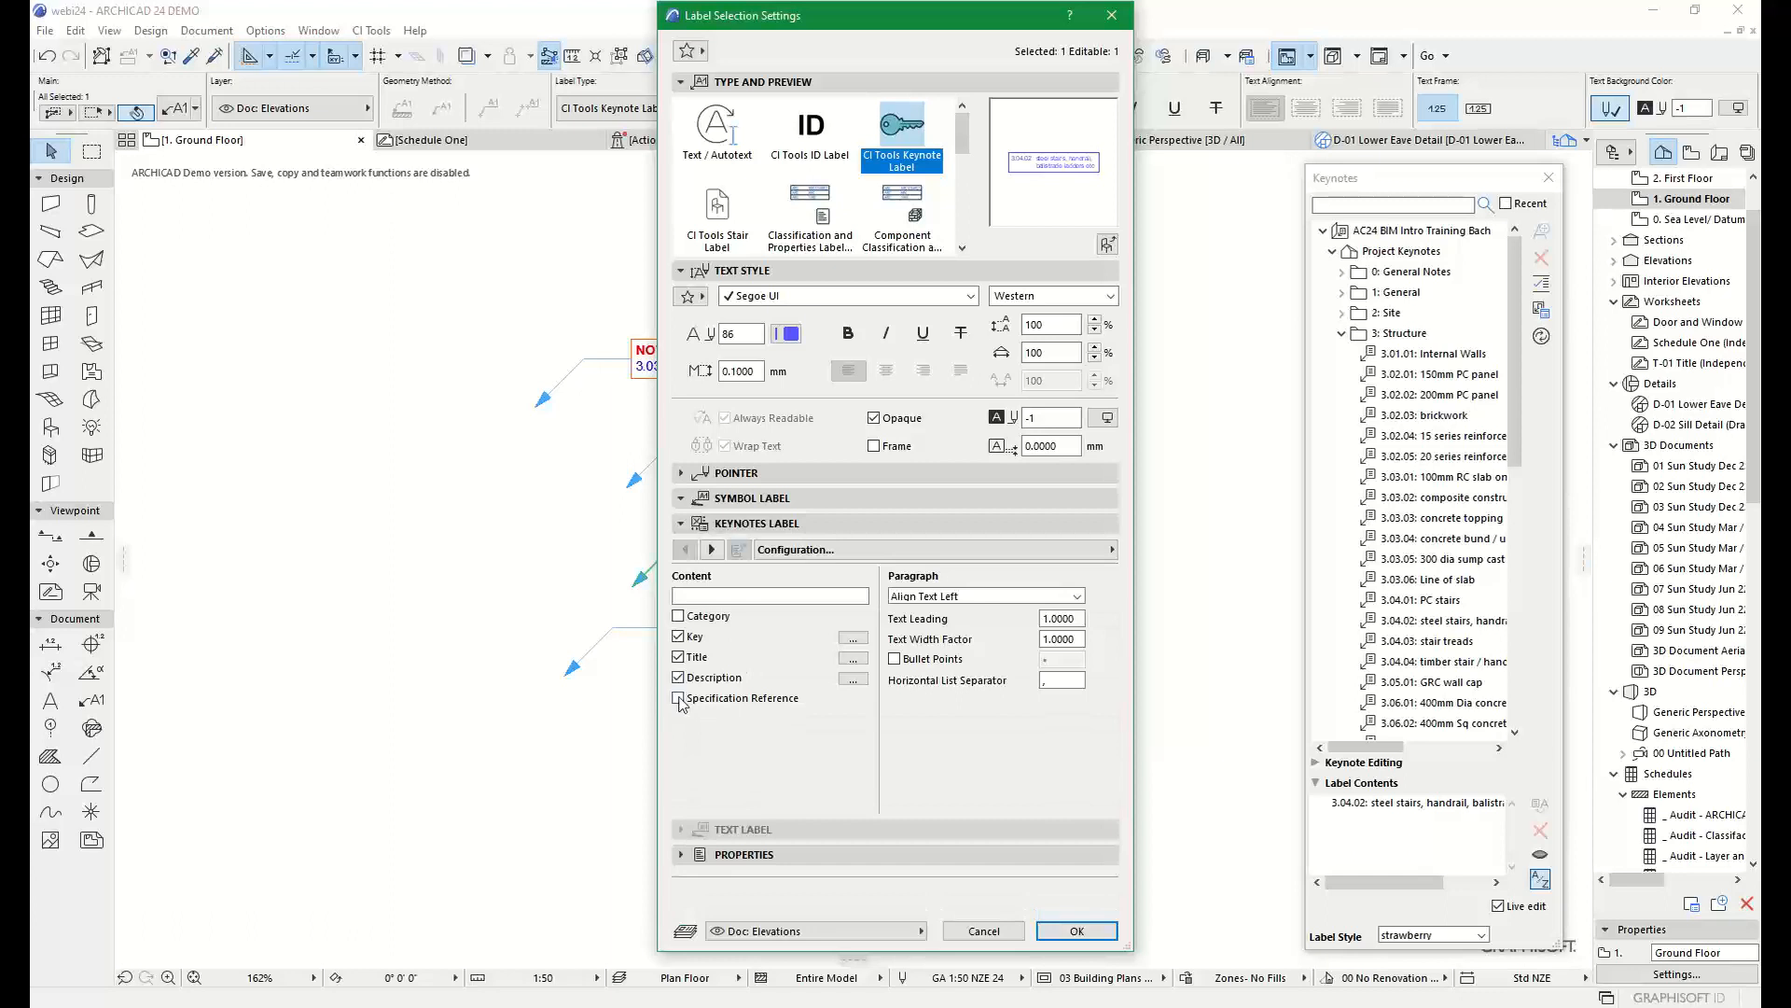
Make the Title text bold and the Description text italic in the label's keynote settings
click(947, 551)
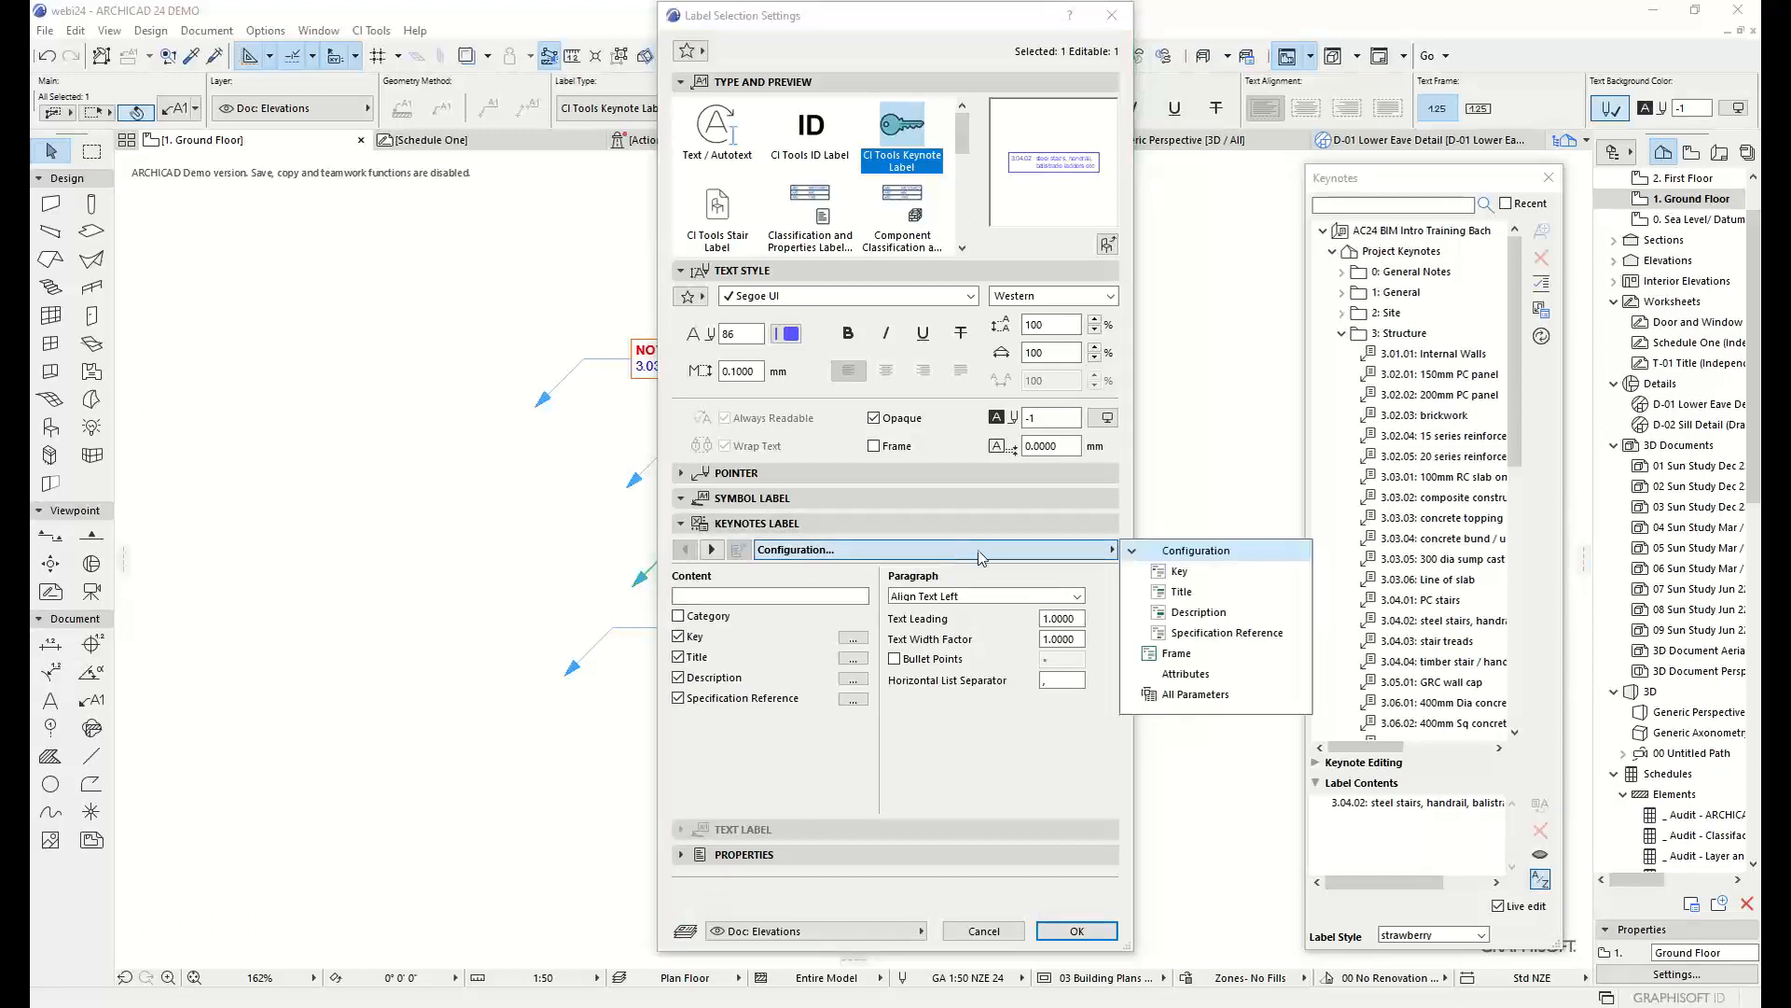
click(1183, 571)
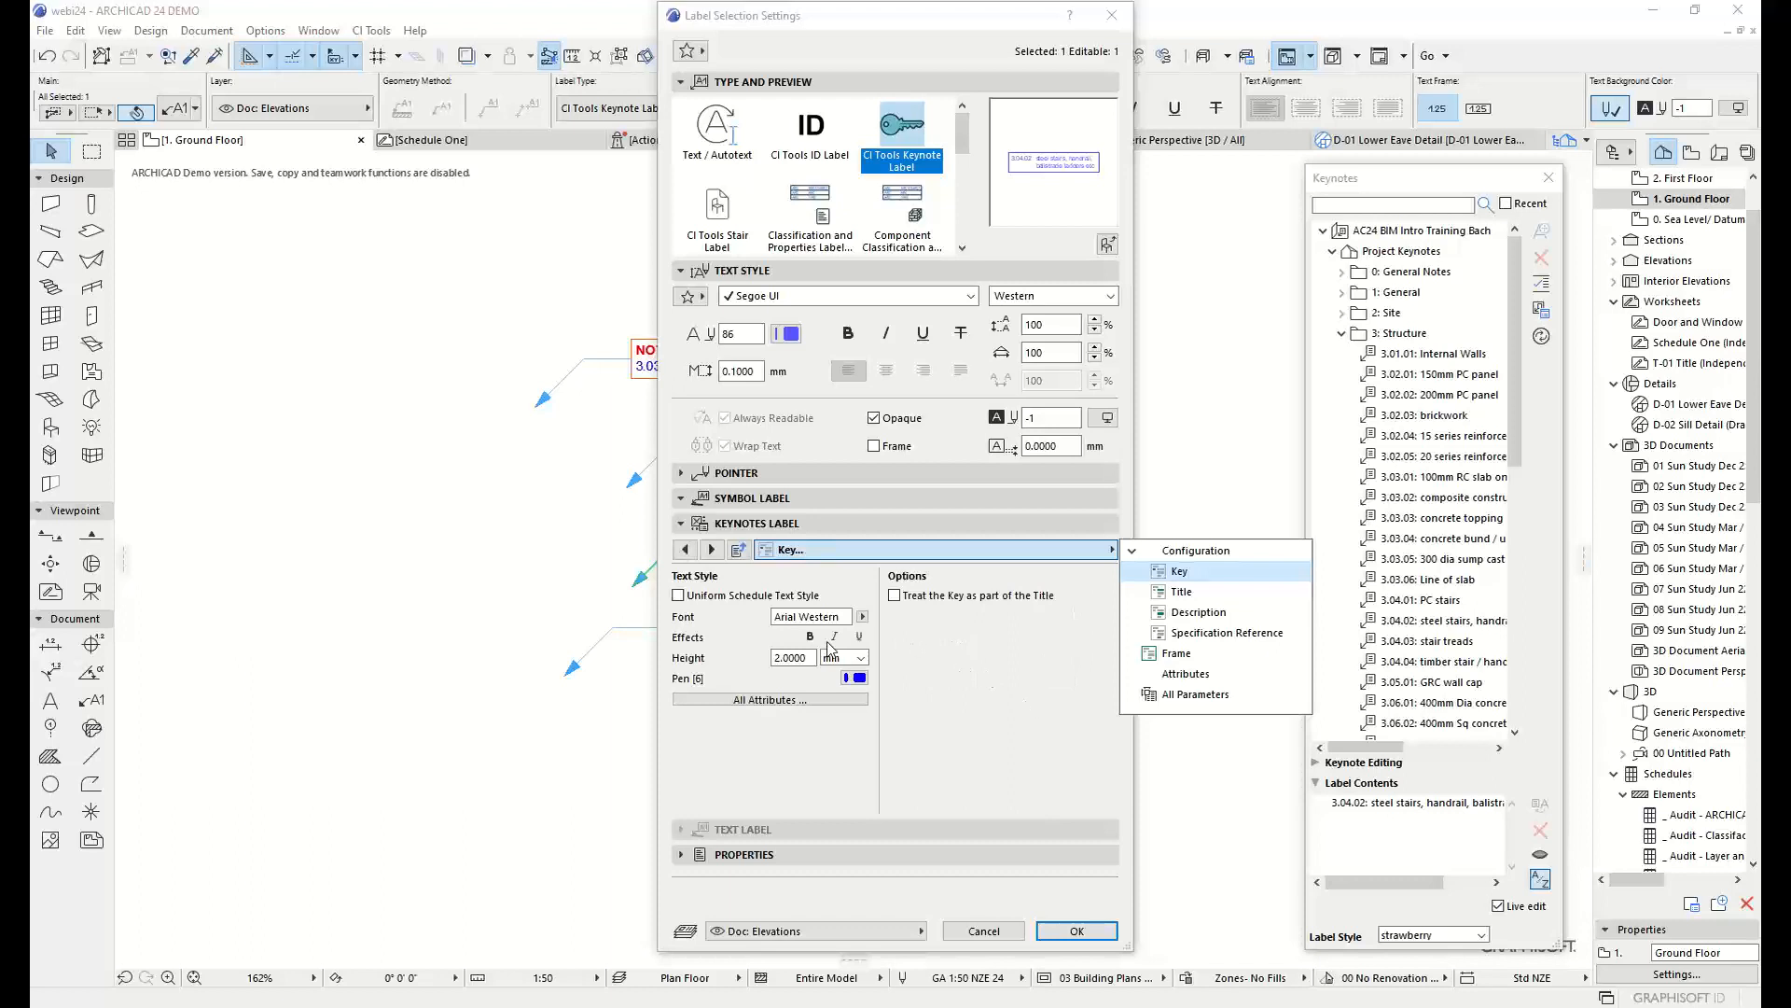
click(1183, 592)
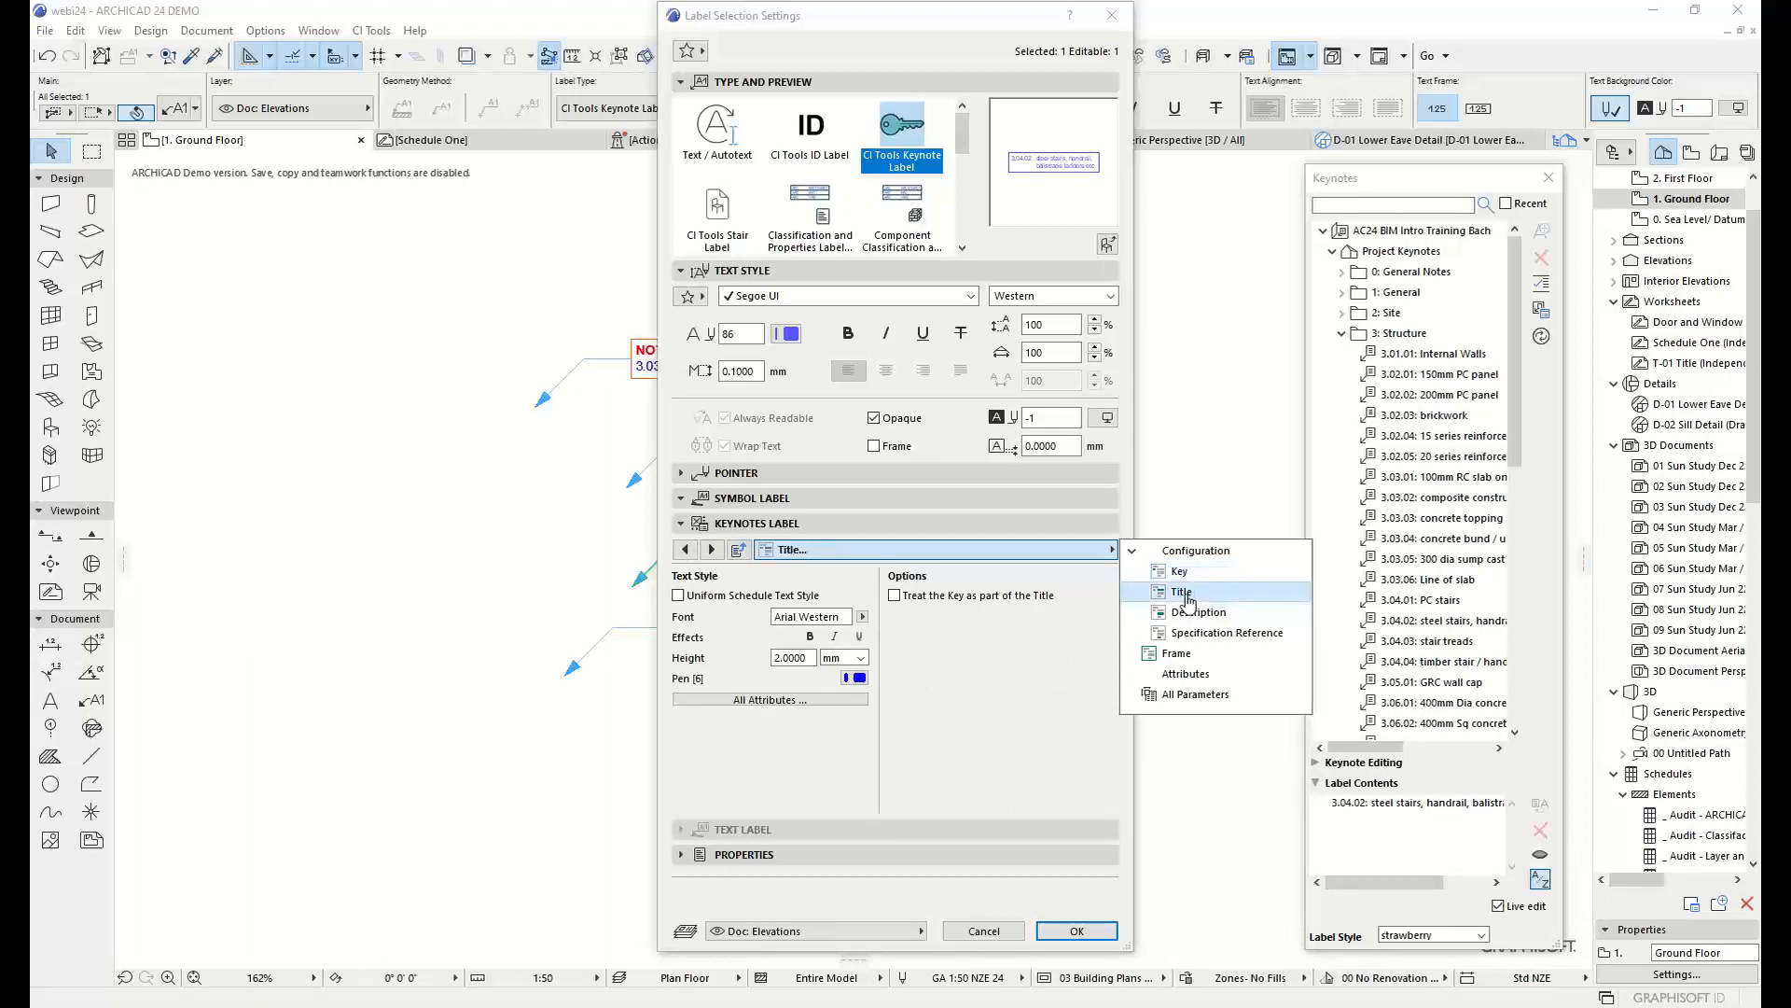
click(811, 635)
click(809, 636)
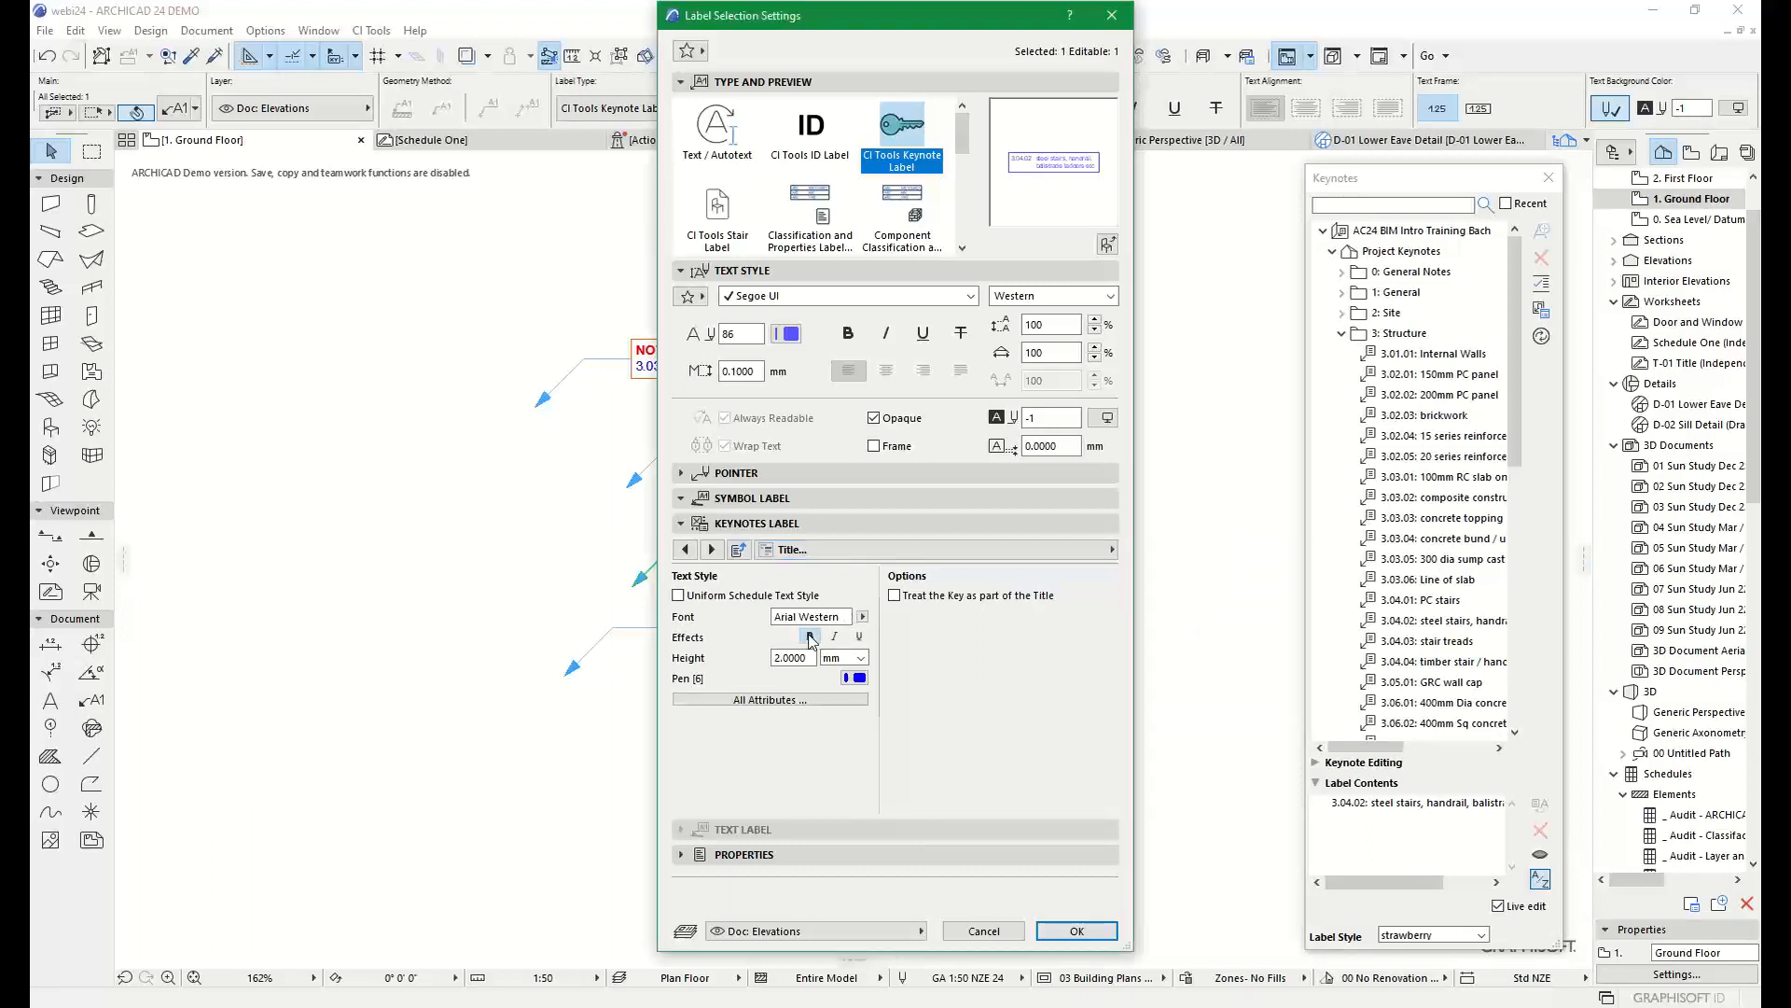
click(1023, 556)
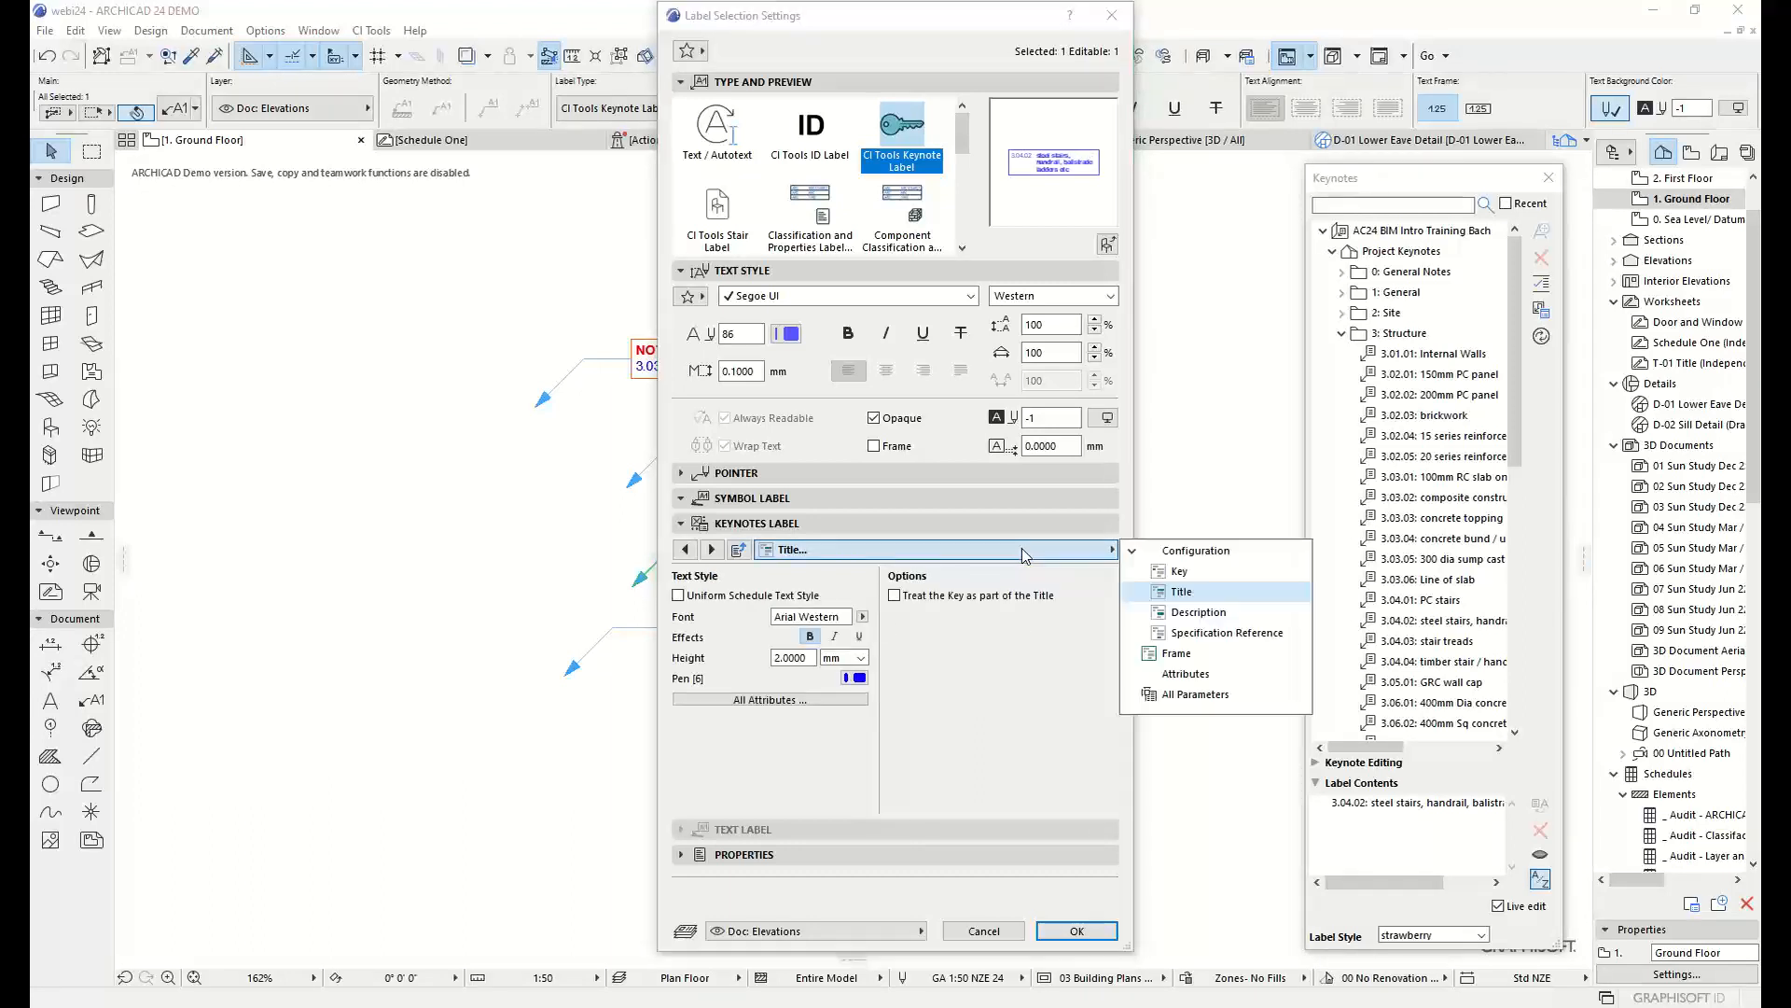
click(1198, 612)
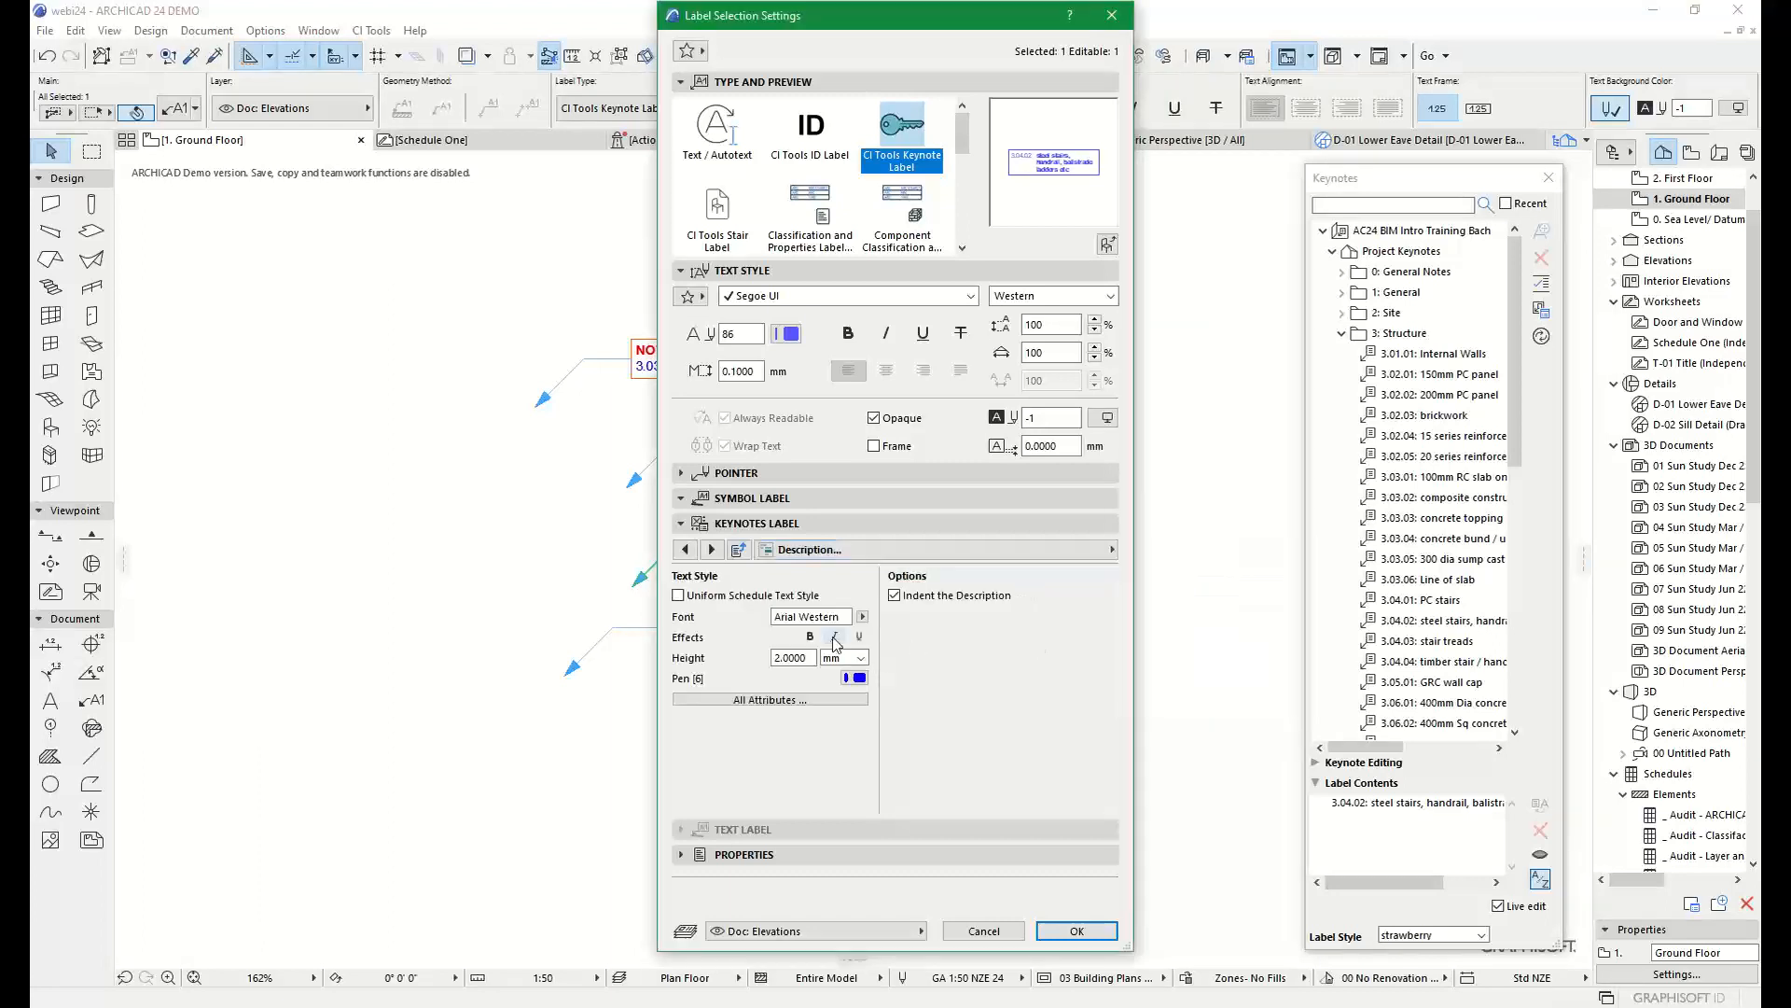
Turn off using the text pen as uniform pen for the label symbol and accept the label settings
click(877, 523)
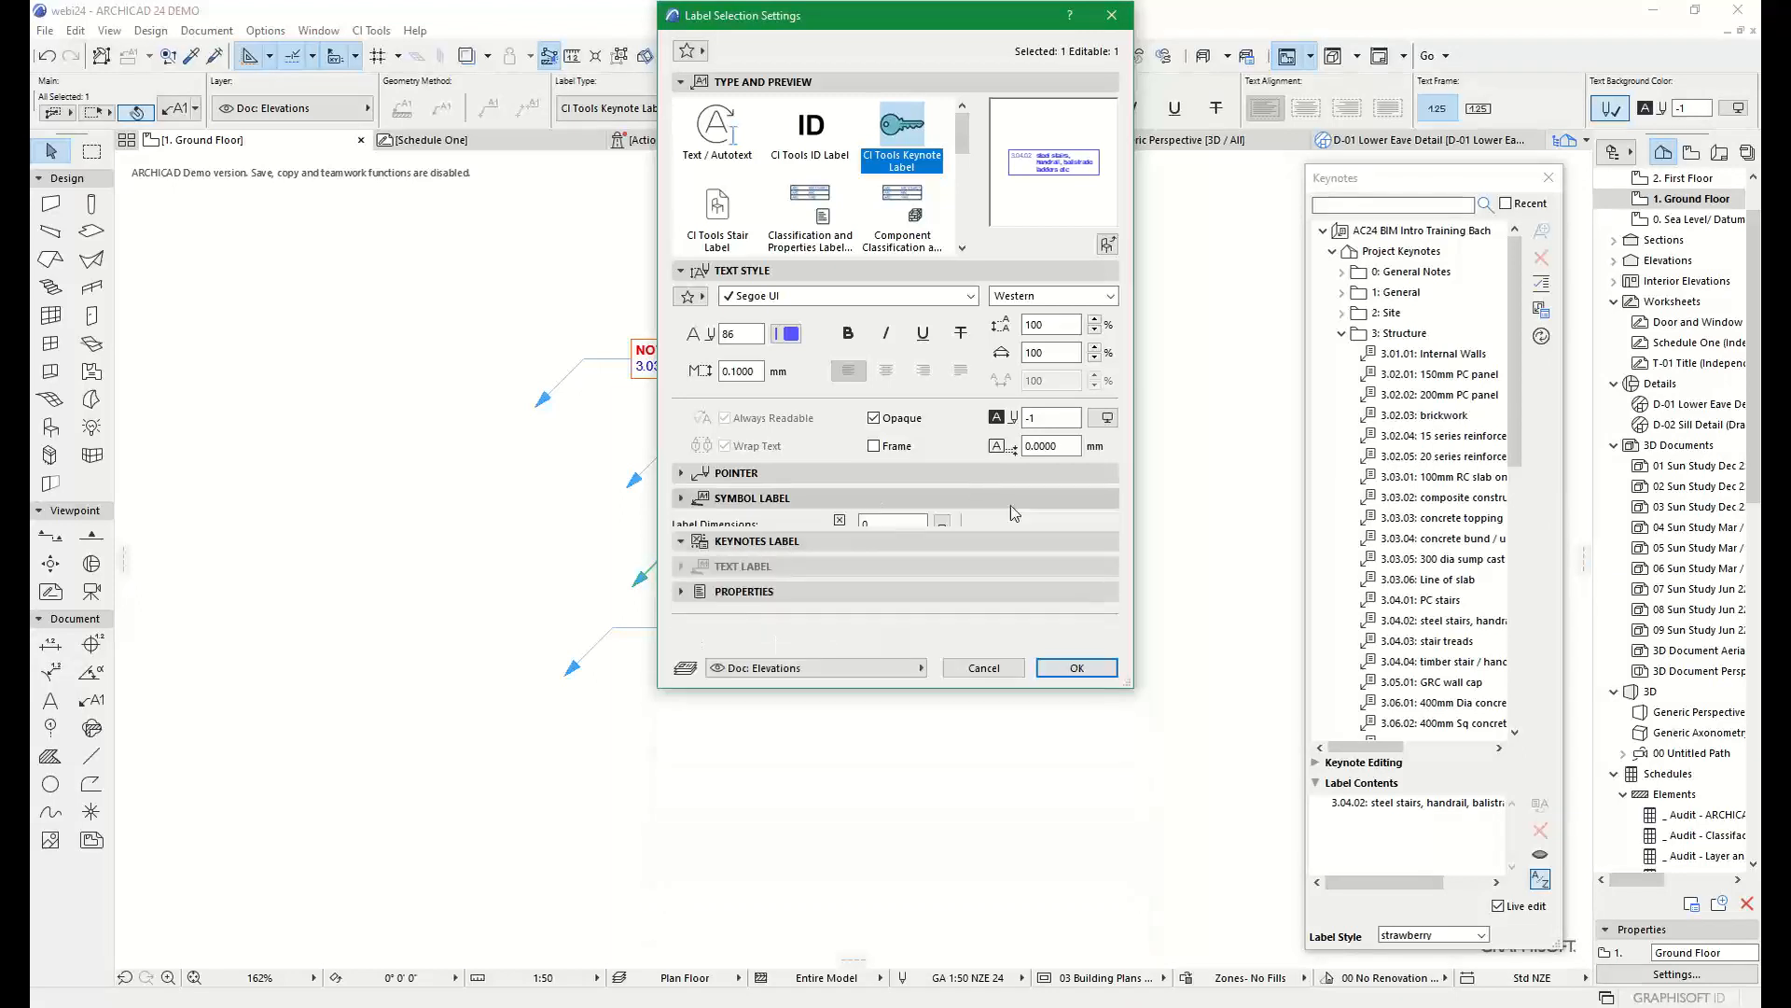
click(882, 498)
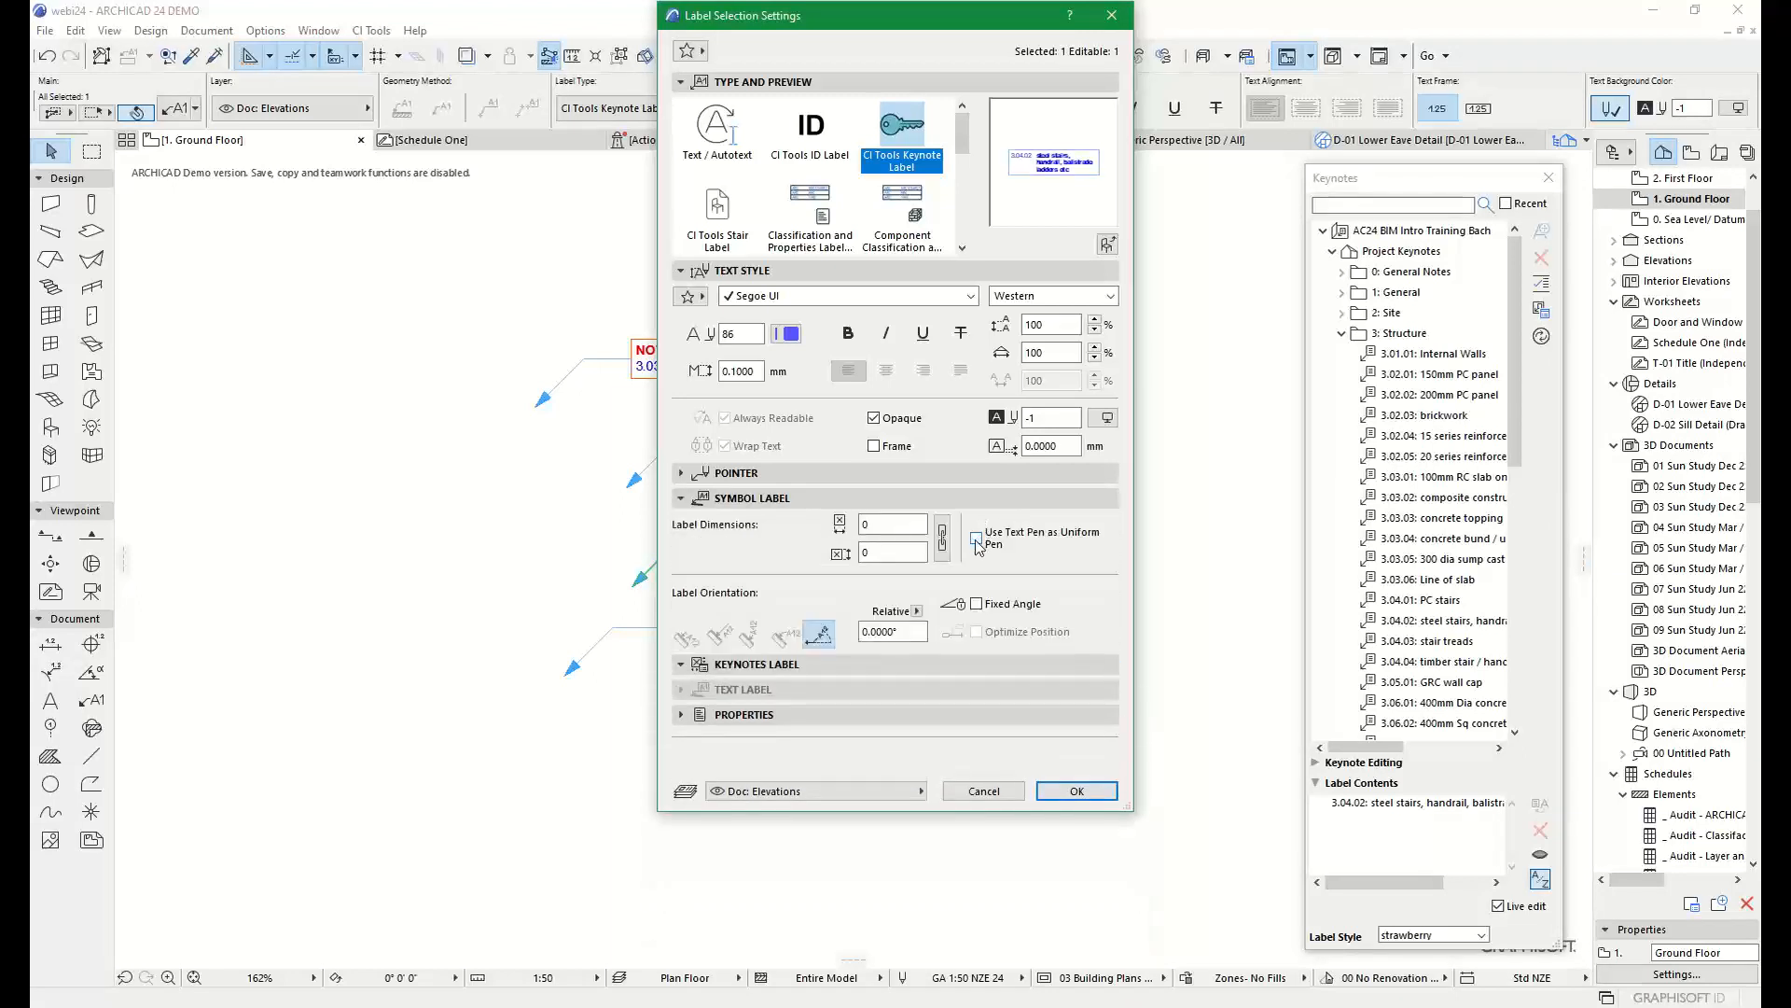
click(1074, 790)
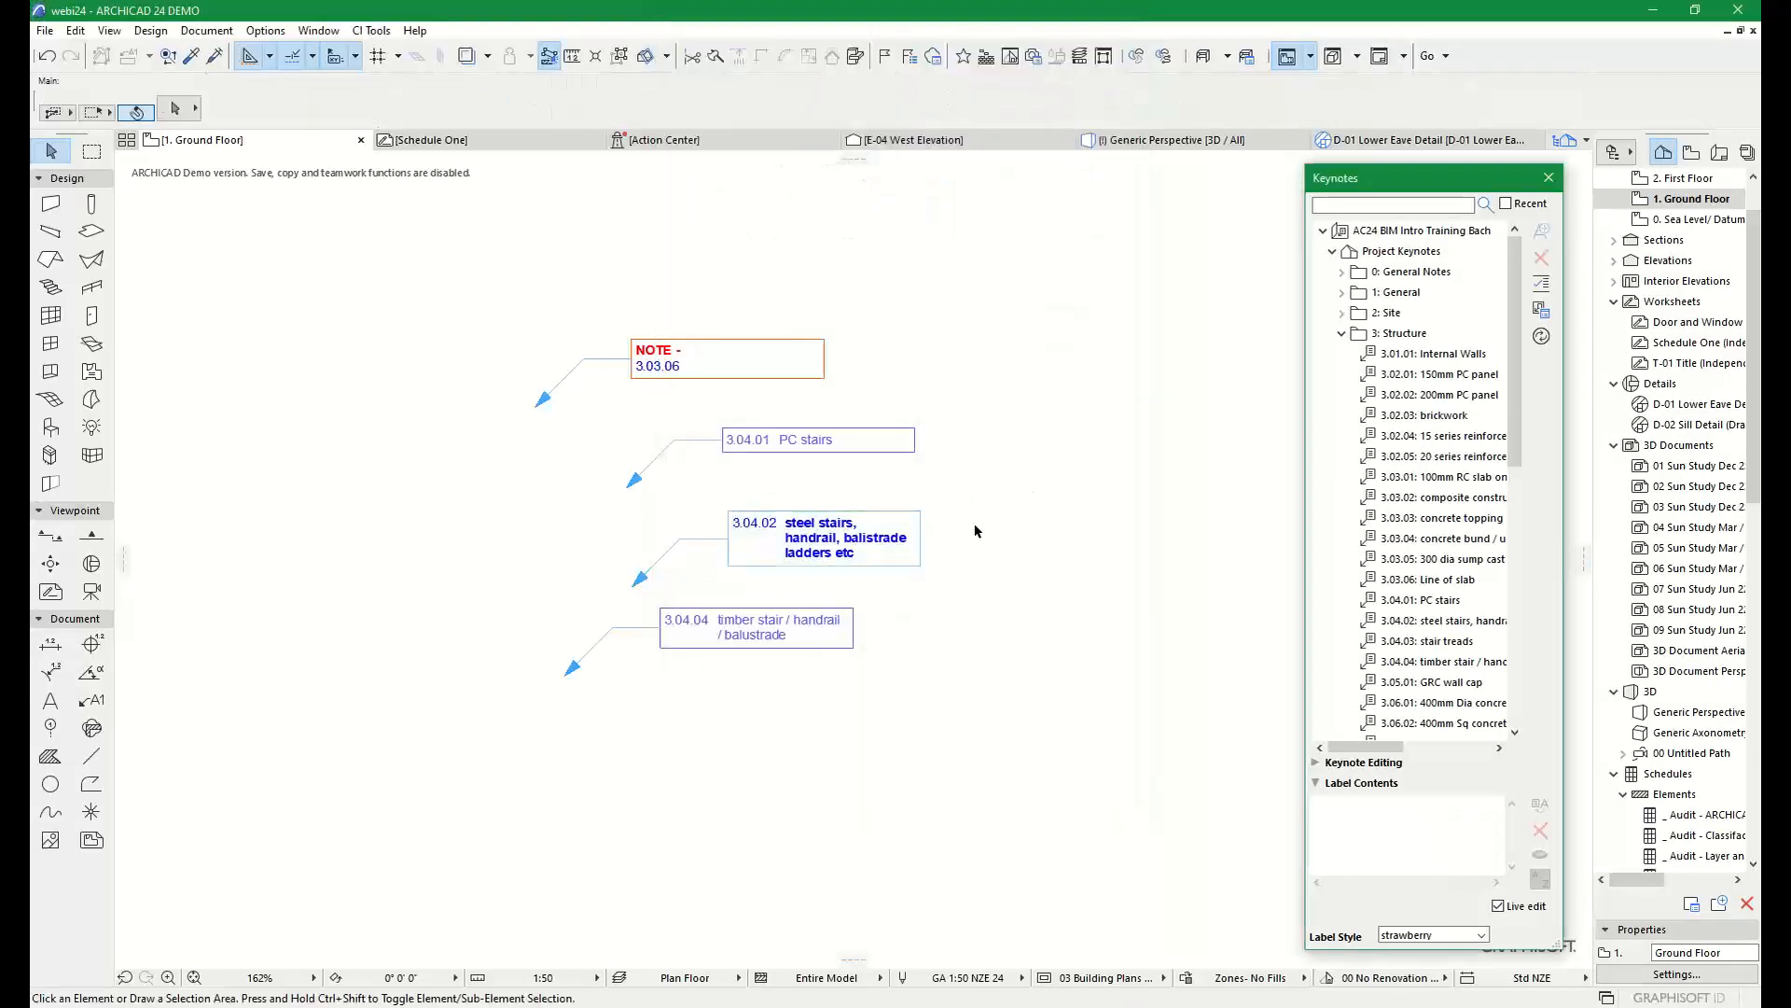
Create a new label style named caramel from the 3.04.02 label and update the style with that label's settings
click(840, 541)
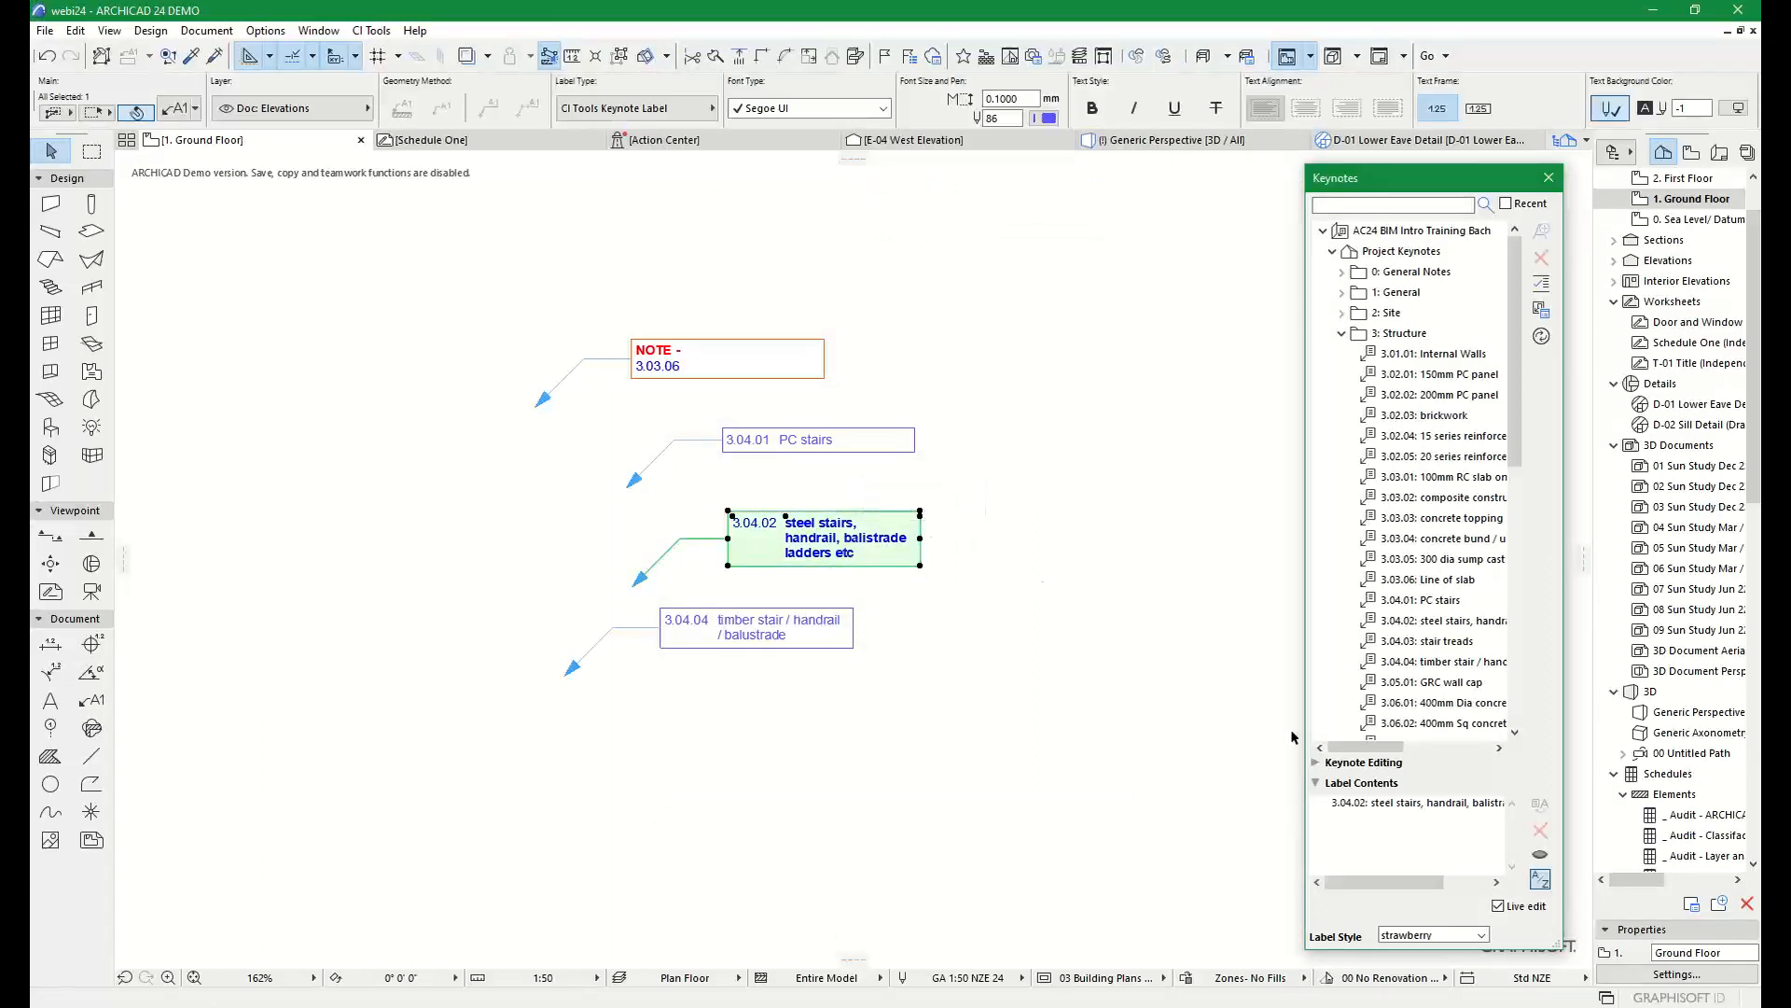
click(1428, 935)
click(1420, 840)
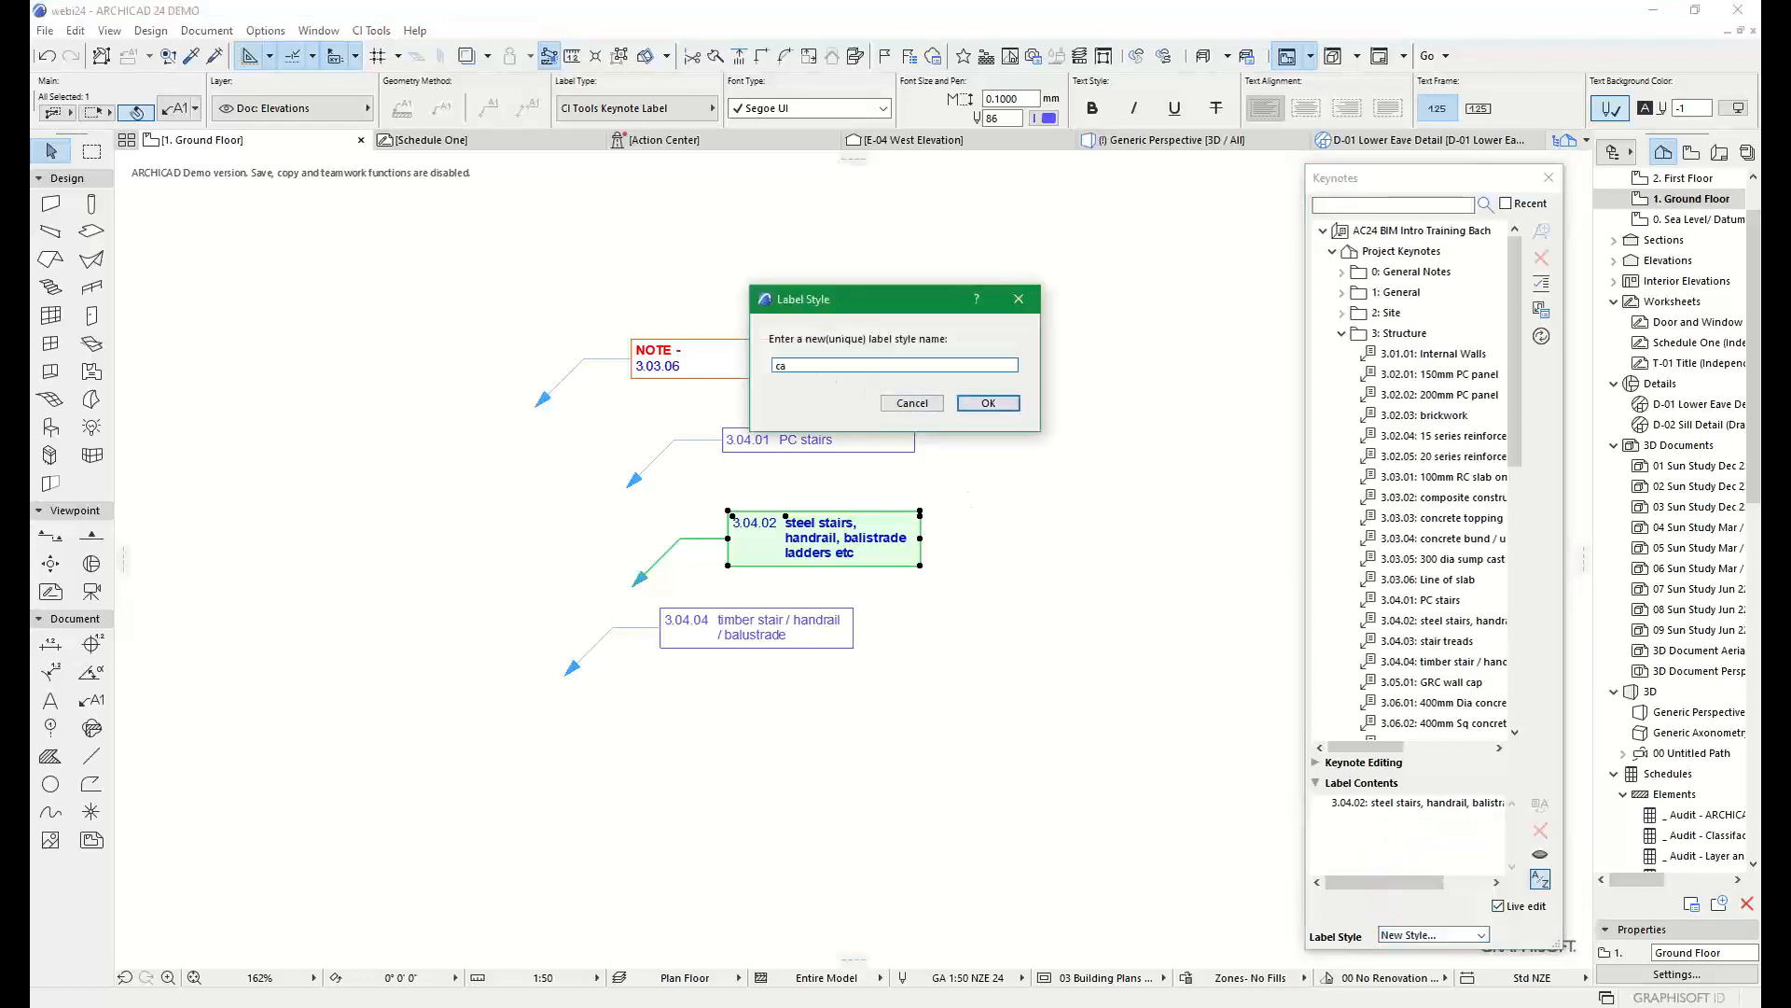
key(Return)
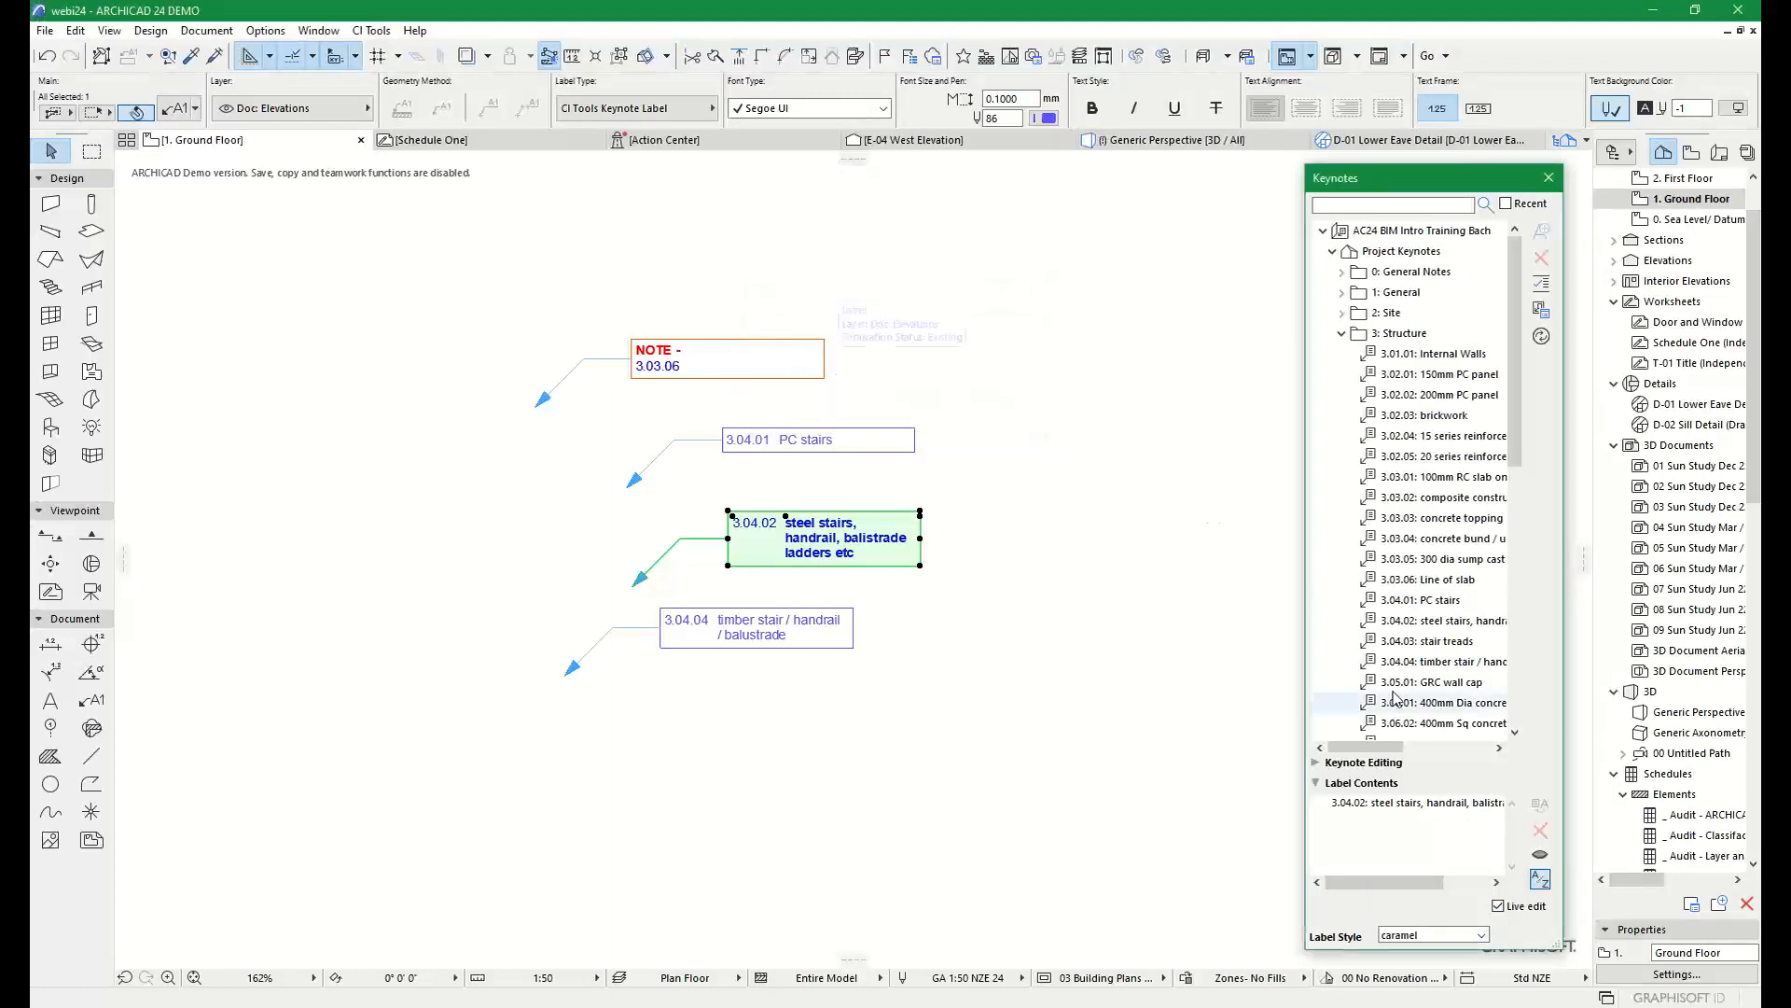
click(1432, 935)
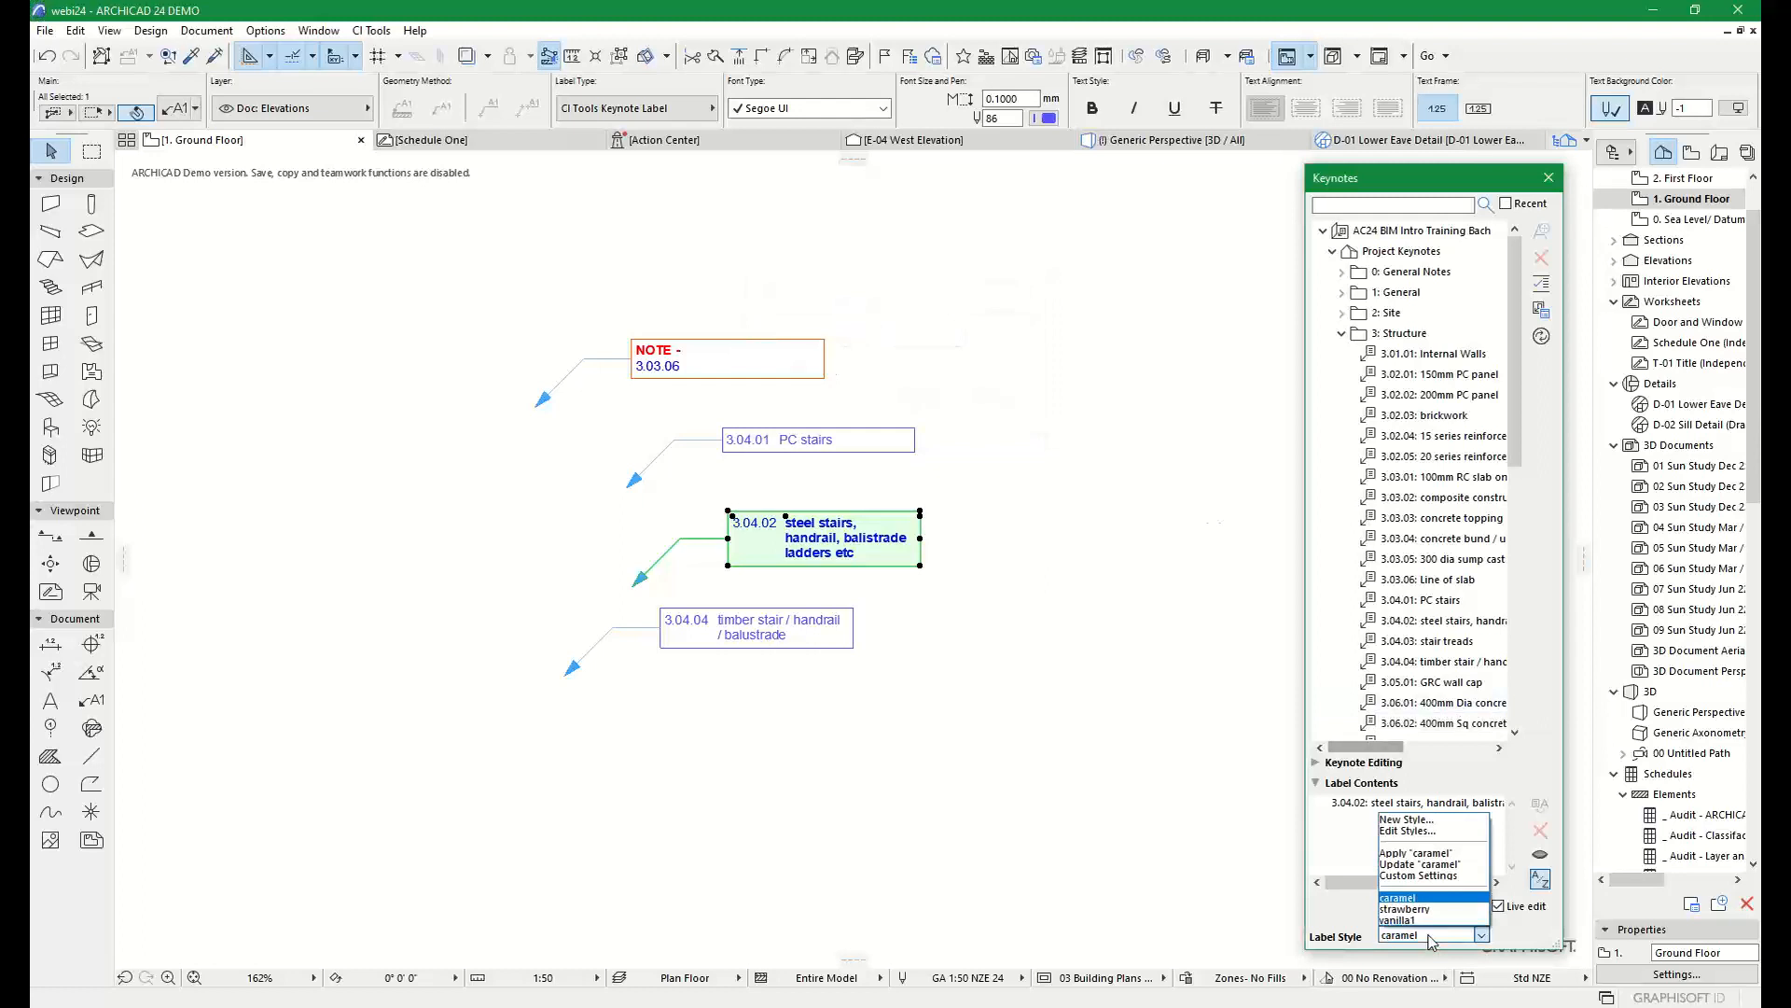
click(1433, 865)
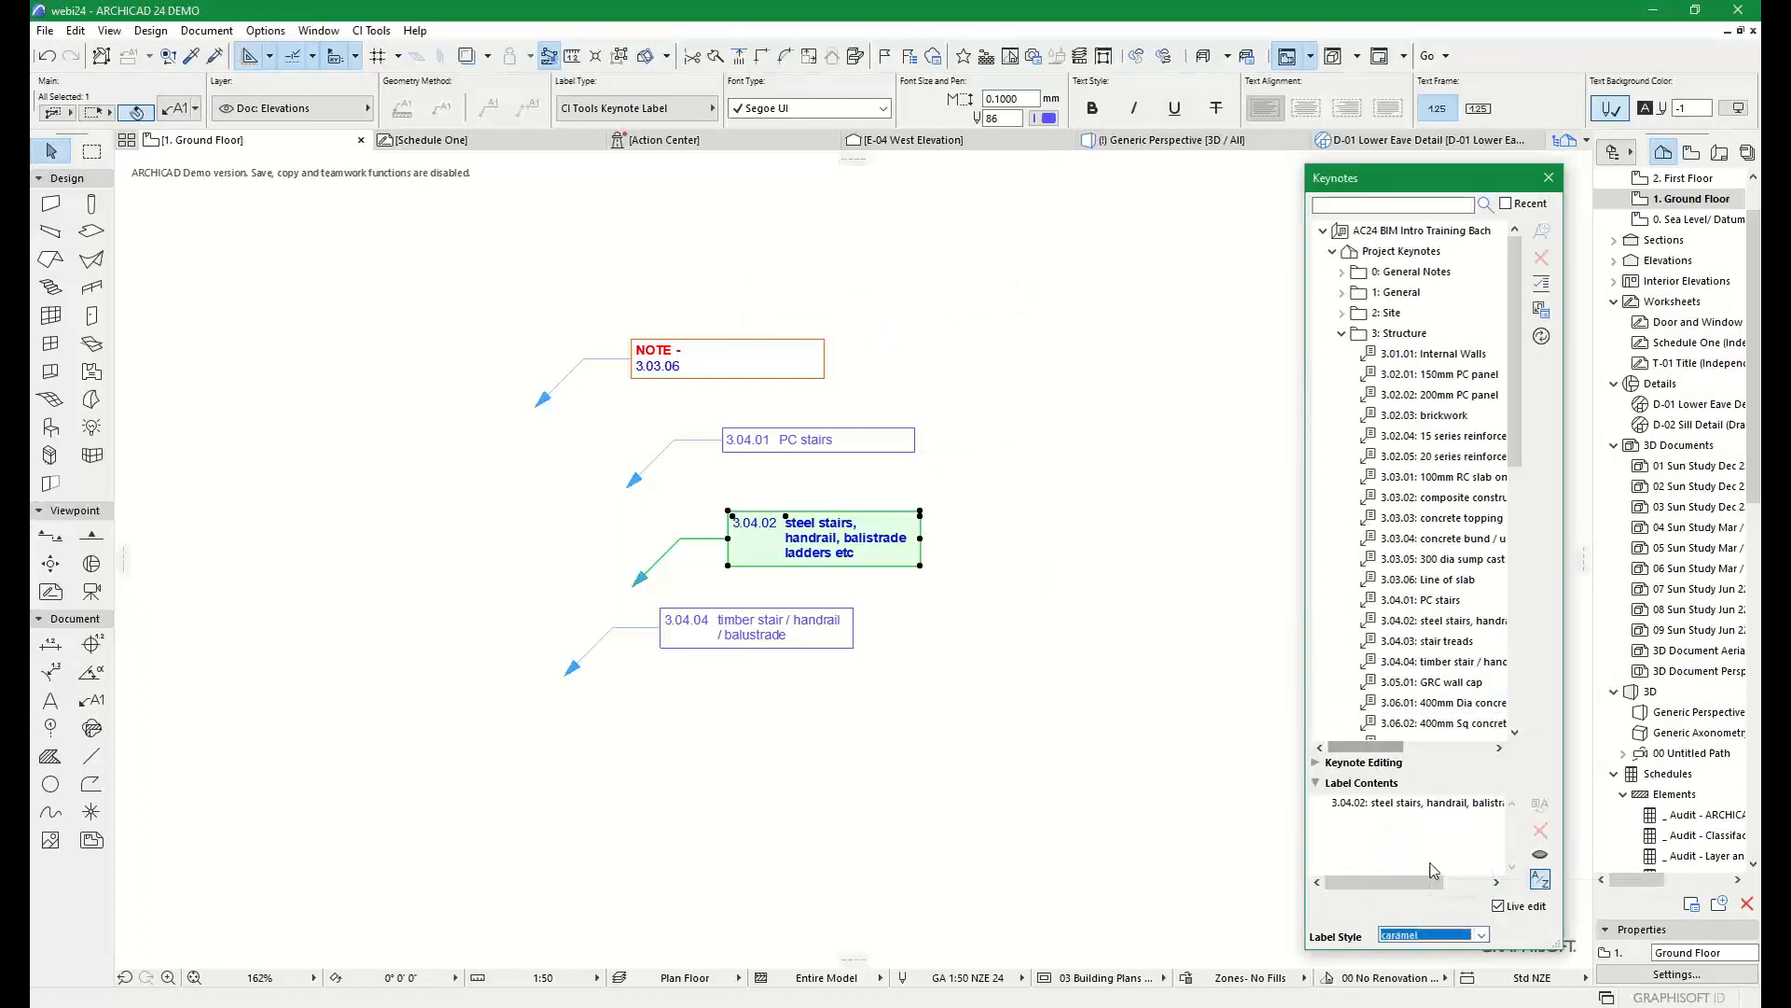
Apply the caramel label style to the 3.04.01 PC stairs label
click(975, 521)
click(780, 440)
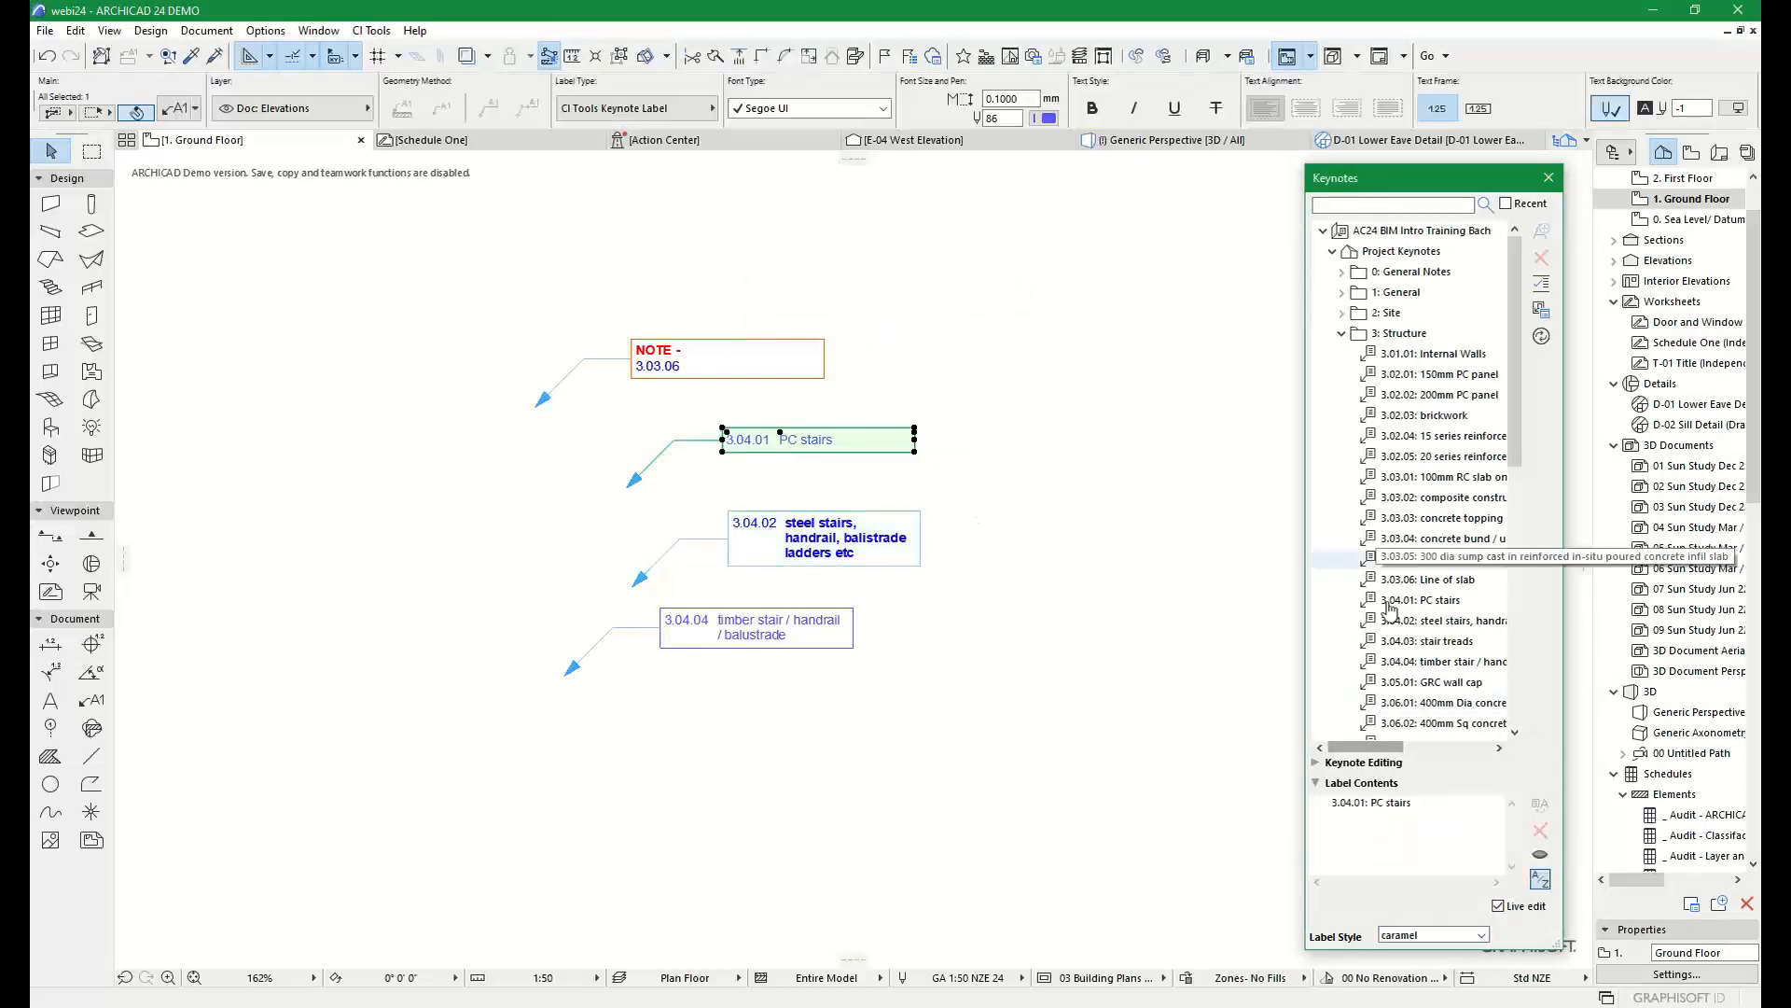
click(1427, 935)
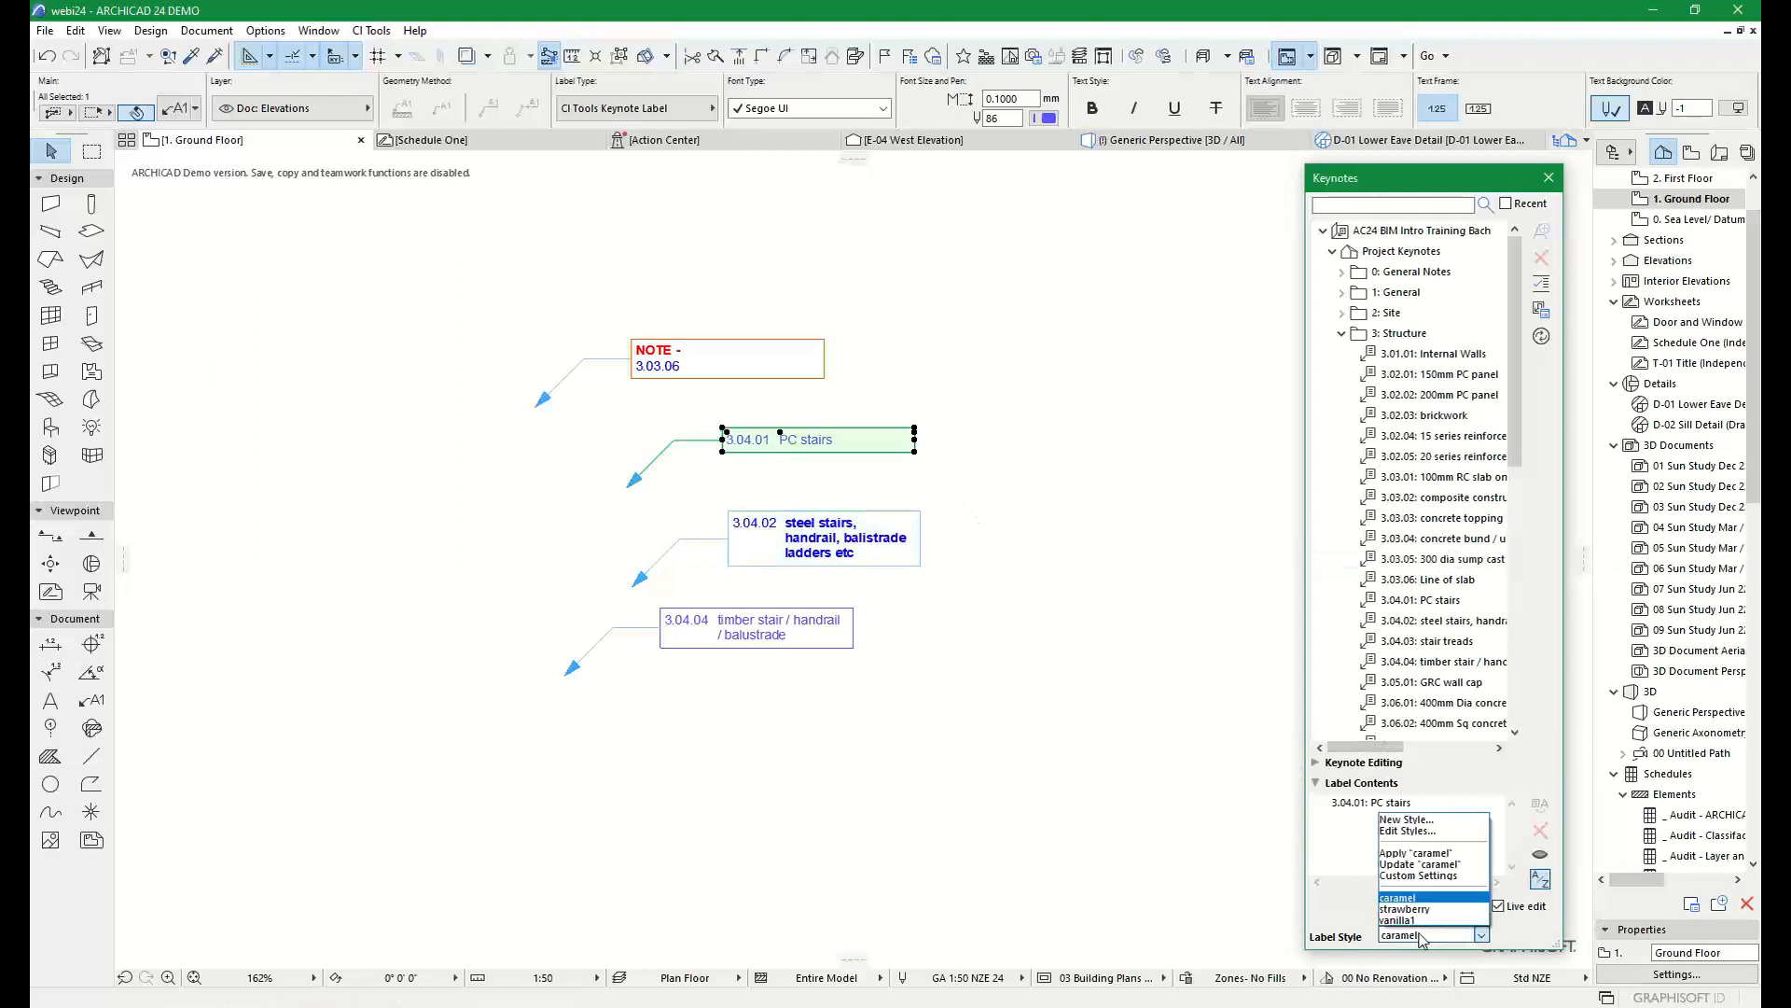
click(1415, 853)
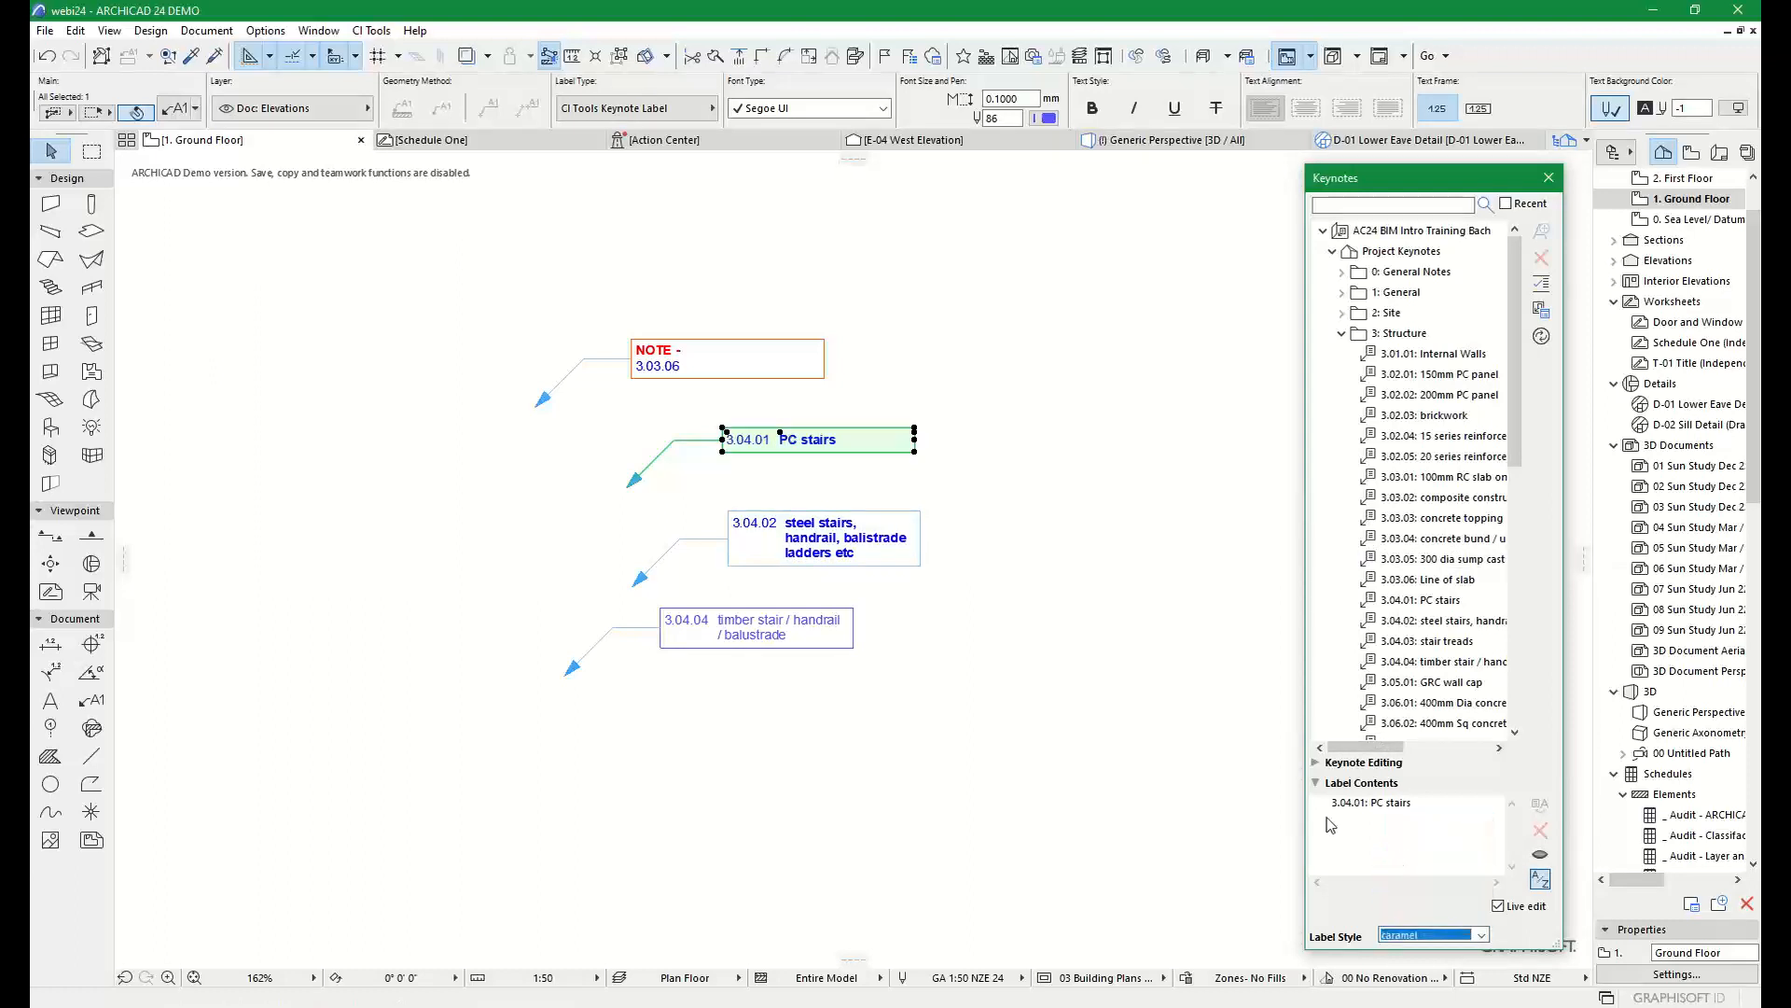
Apply the caramel label style to the 3.03.06 label and clear the selection
click(801, 373)
click(1419, 933)
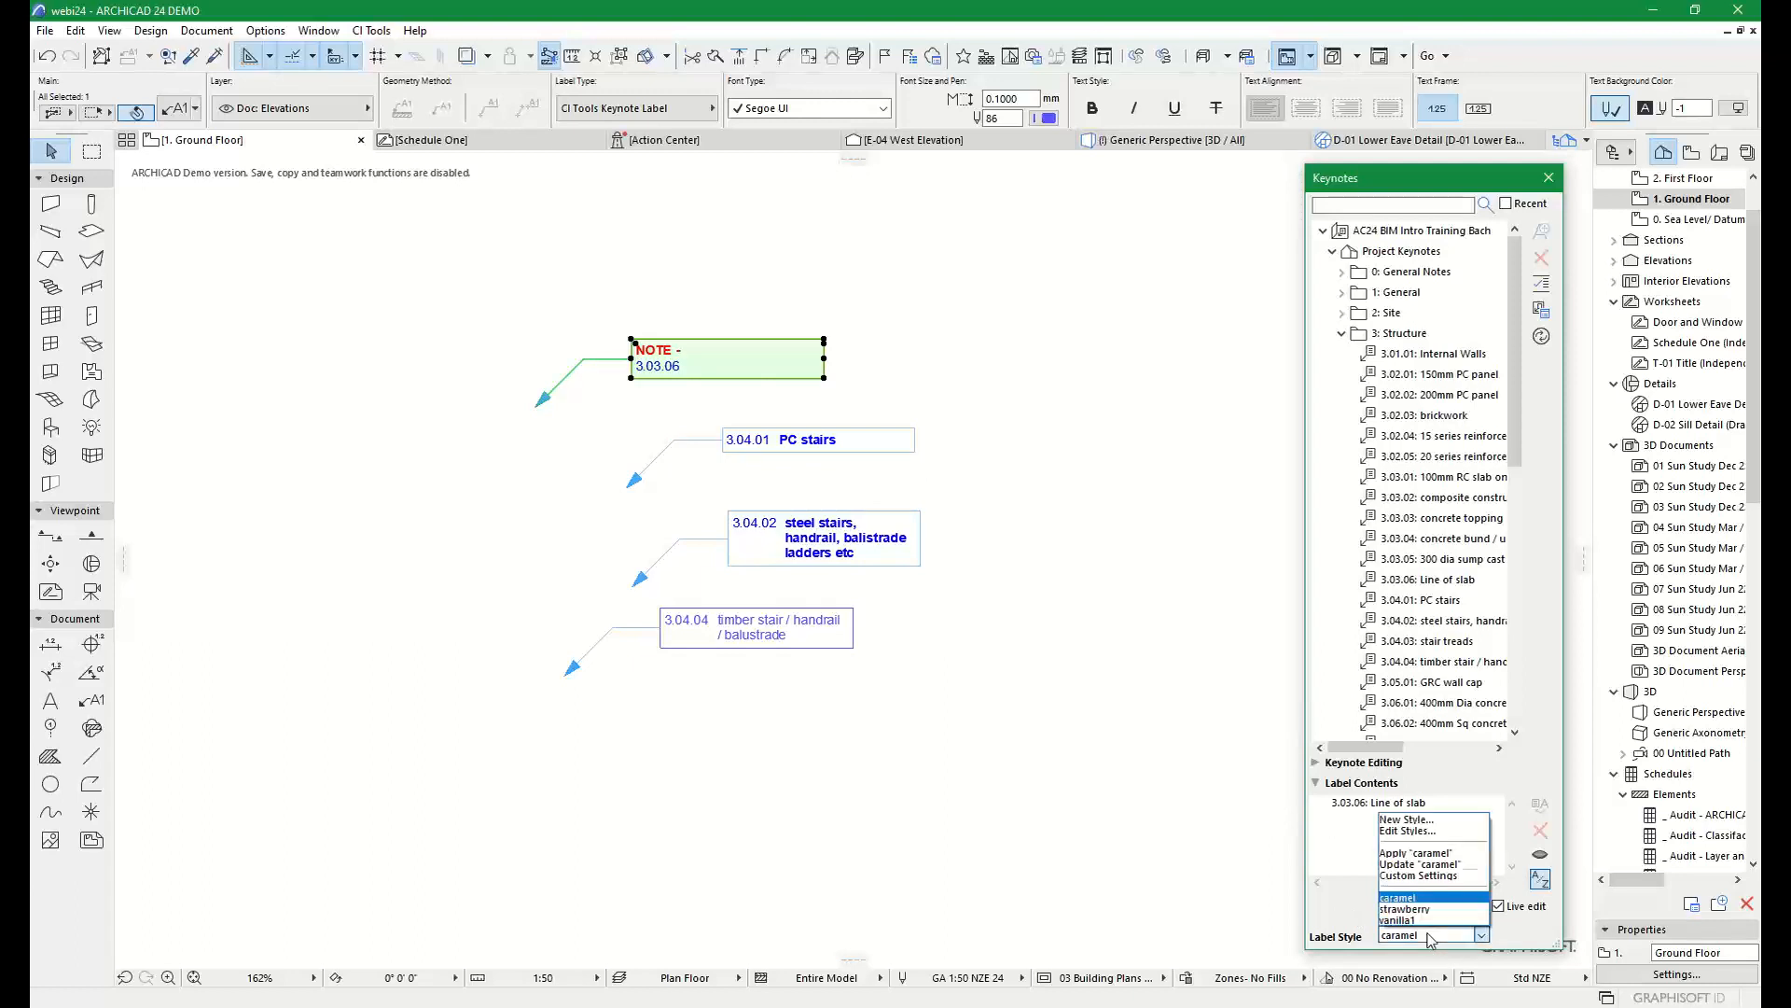
click(1419, 932)
click(1418, 932)
click(1416, 852)
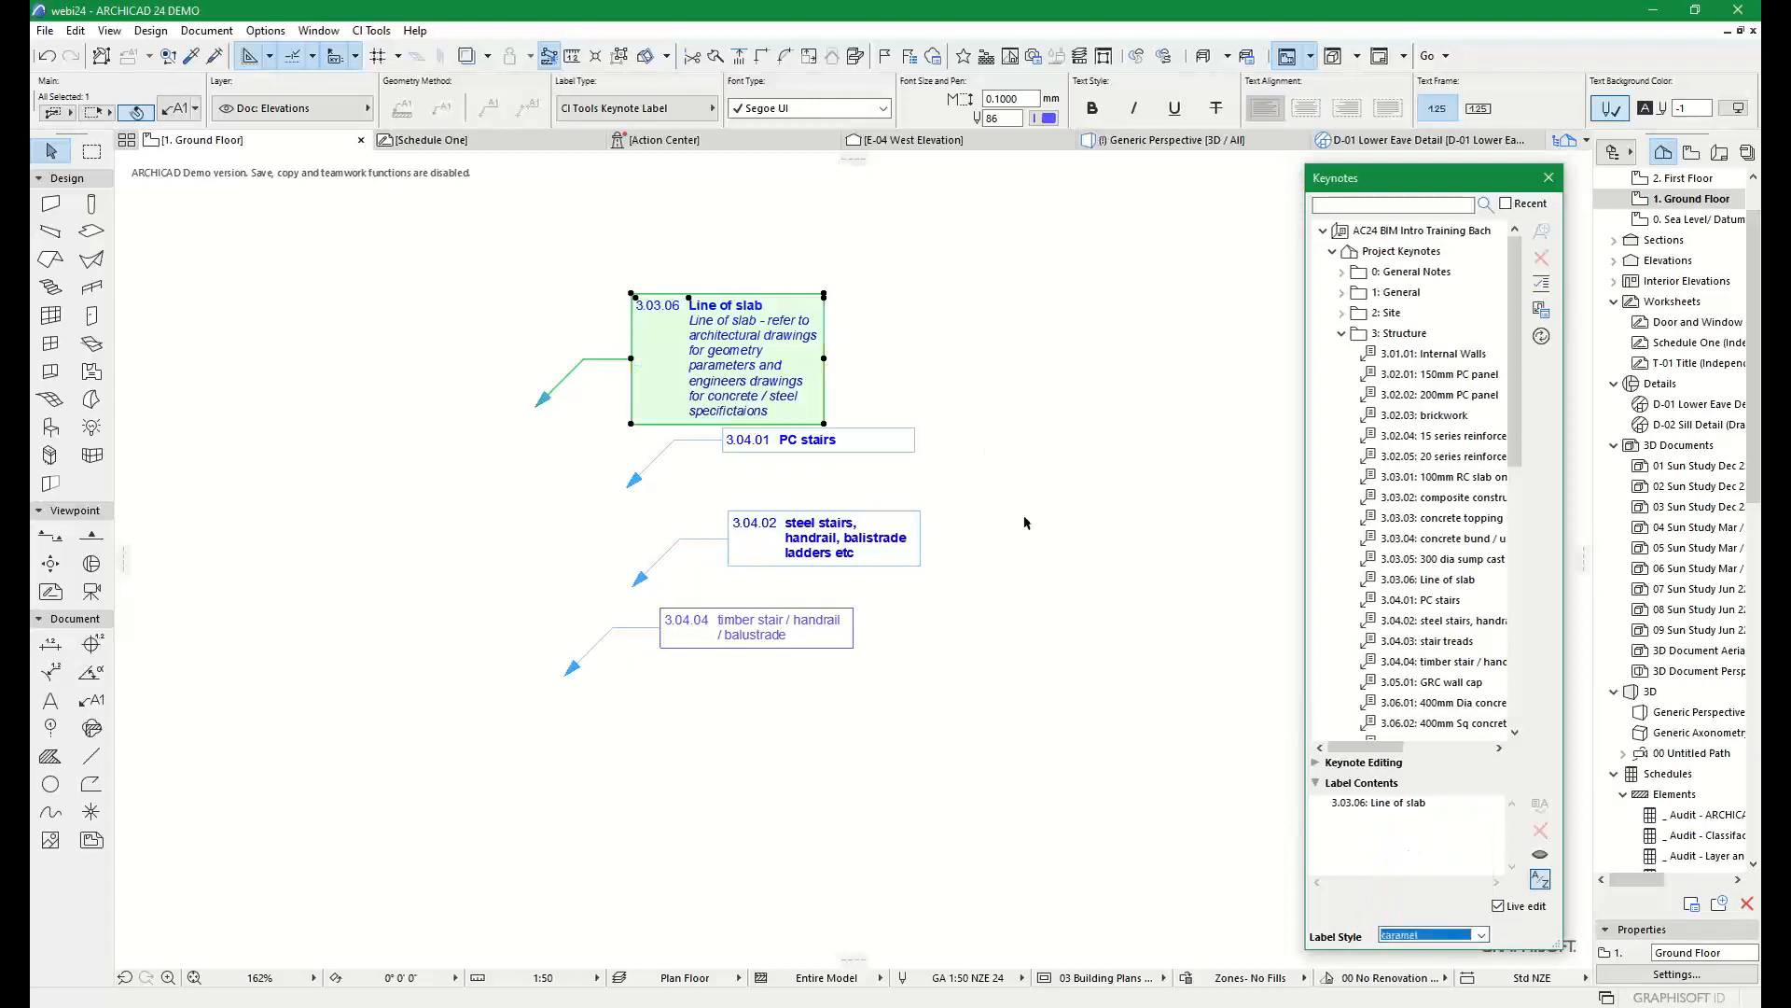
click(991, 425)
click(727, 347)
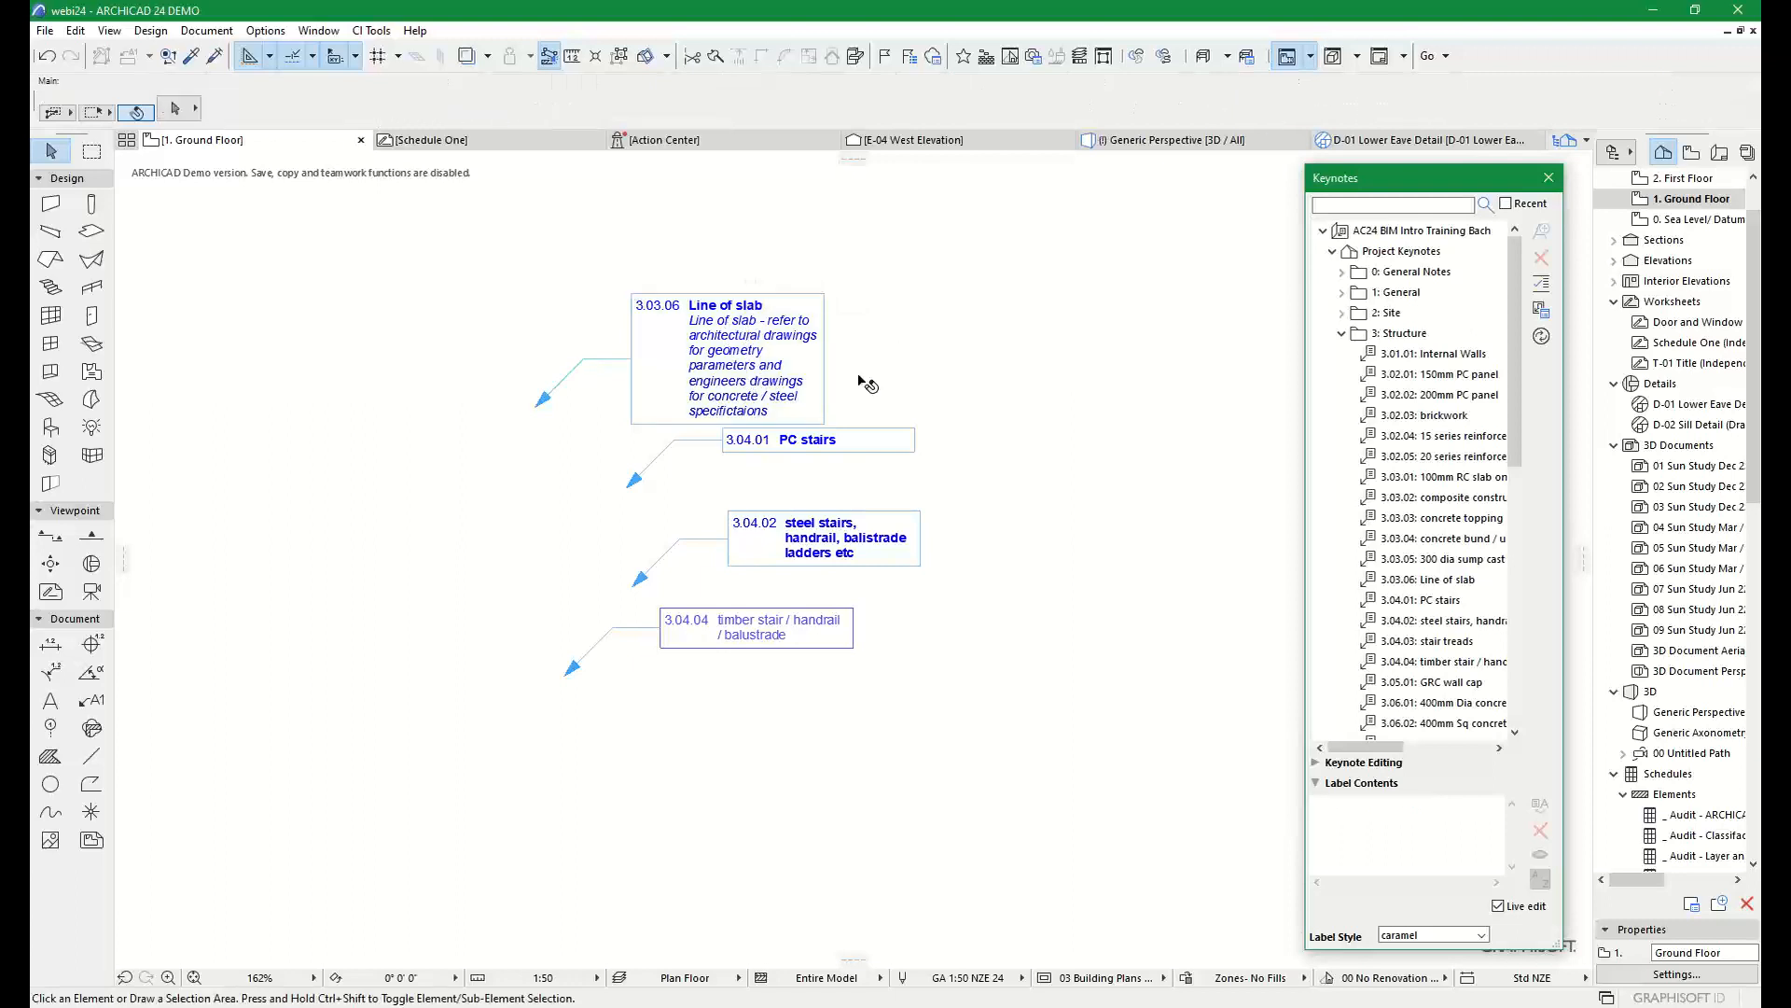
key(Escape)
click(859, 442)
click(1441, 937)
click(1441, 937)
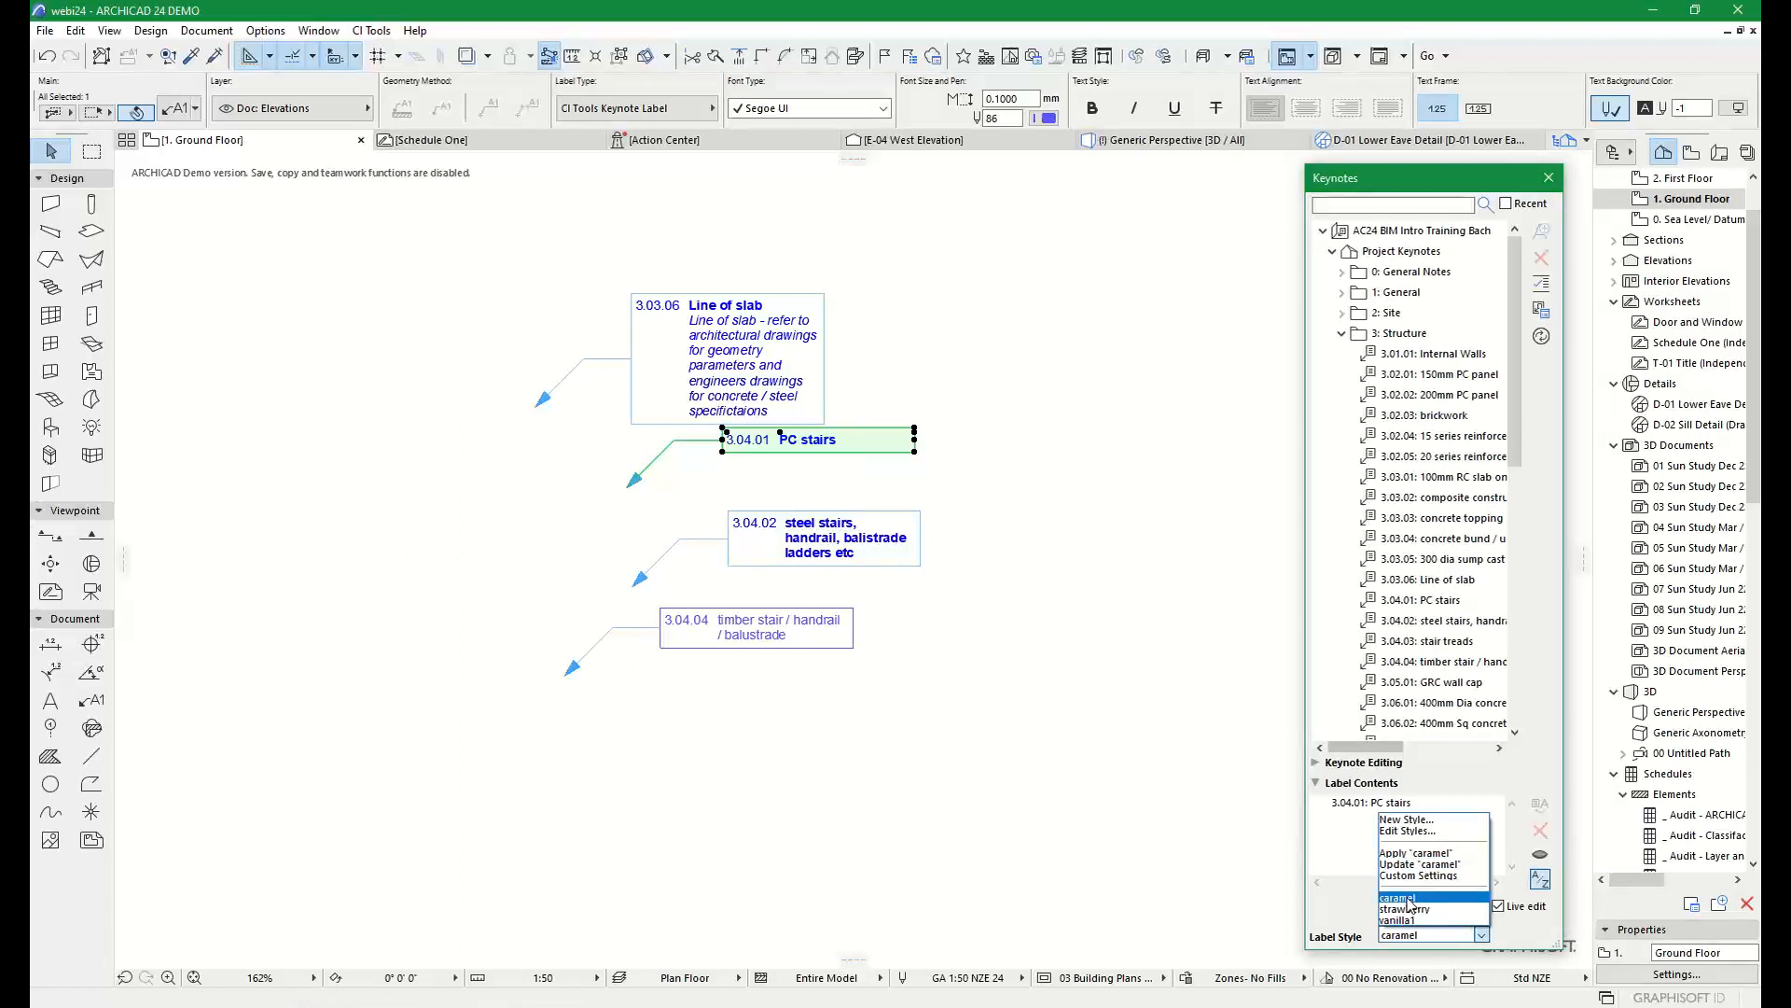
click(1399, 898)
key(Escape)
drag(949, 663, 717, 424)
key(Escape)
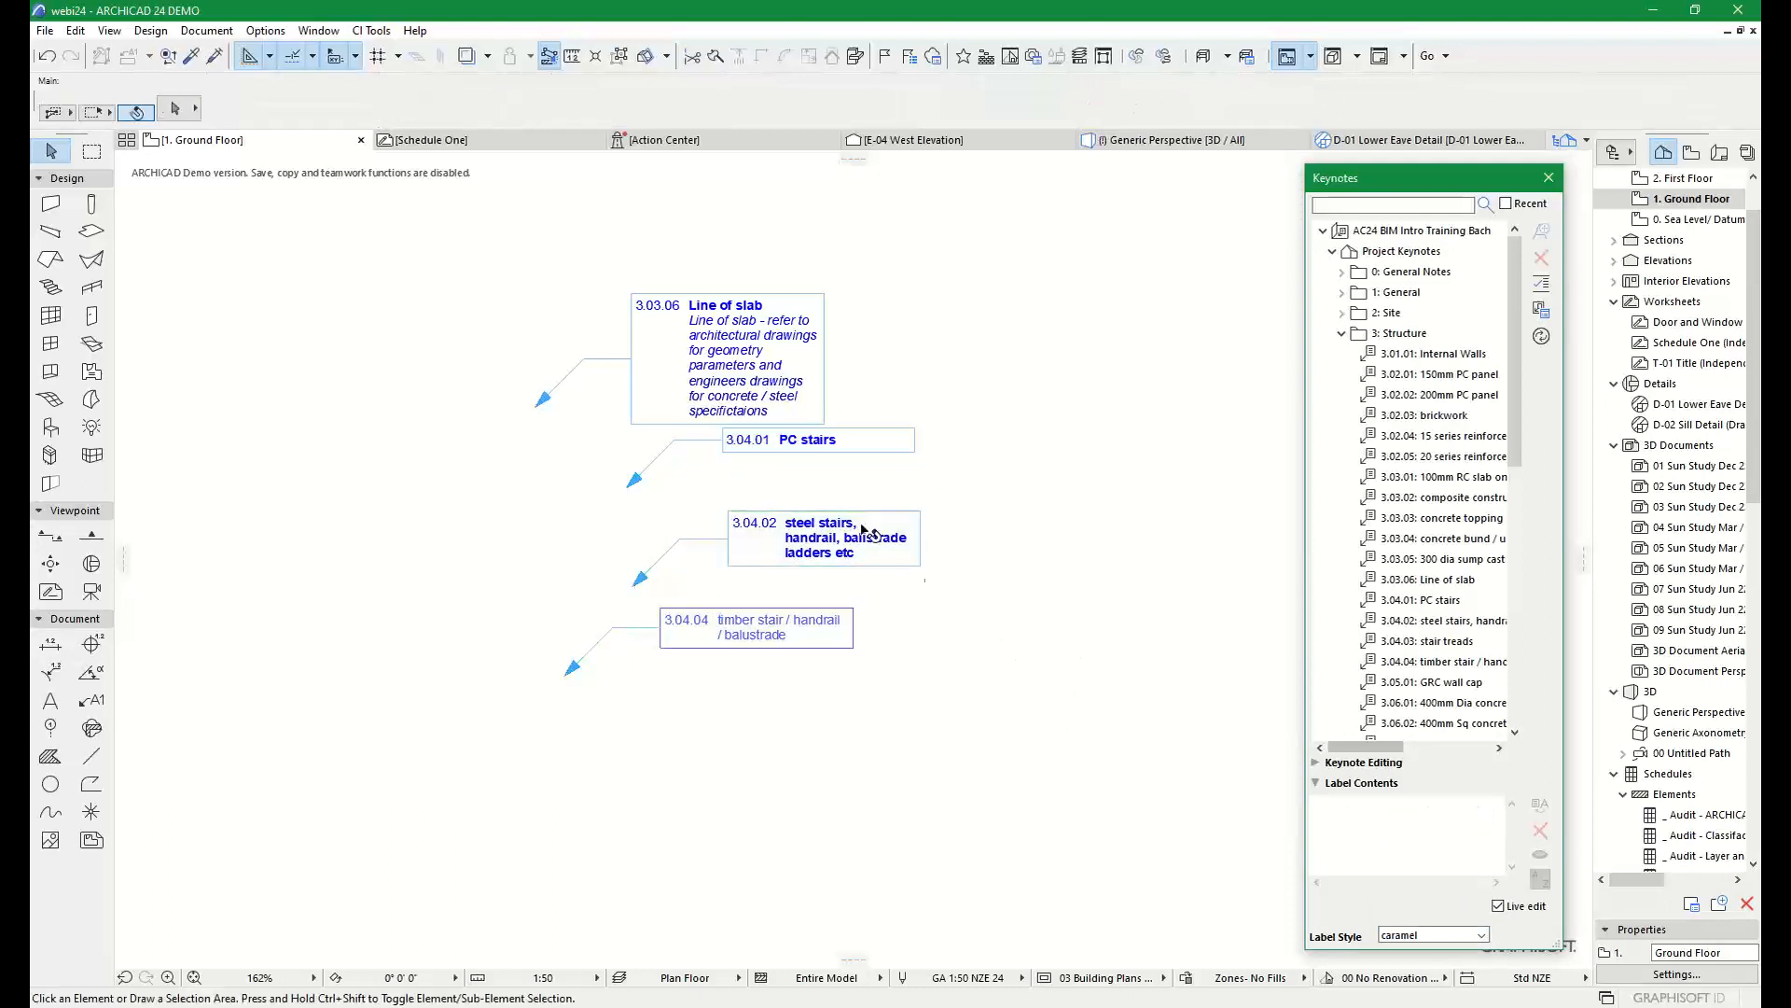
Switch the 3.04.01 PC stairs label to the strawberry label style and clear the selection
click(856, 452)
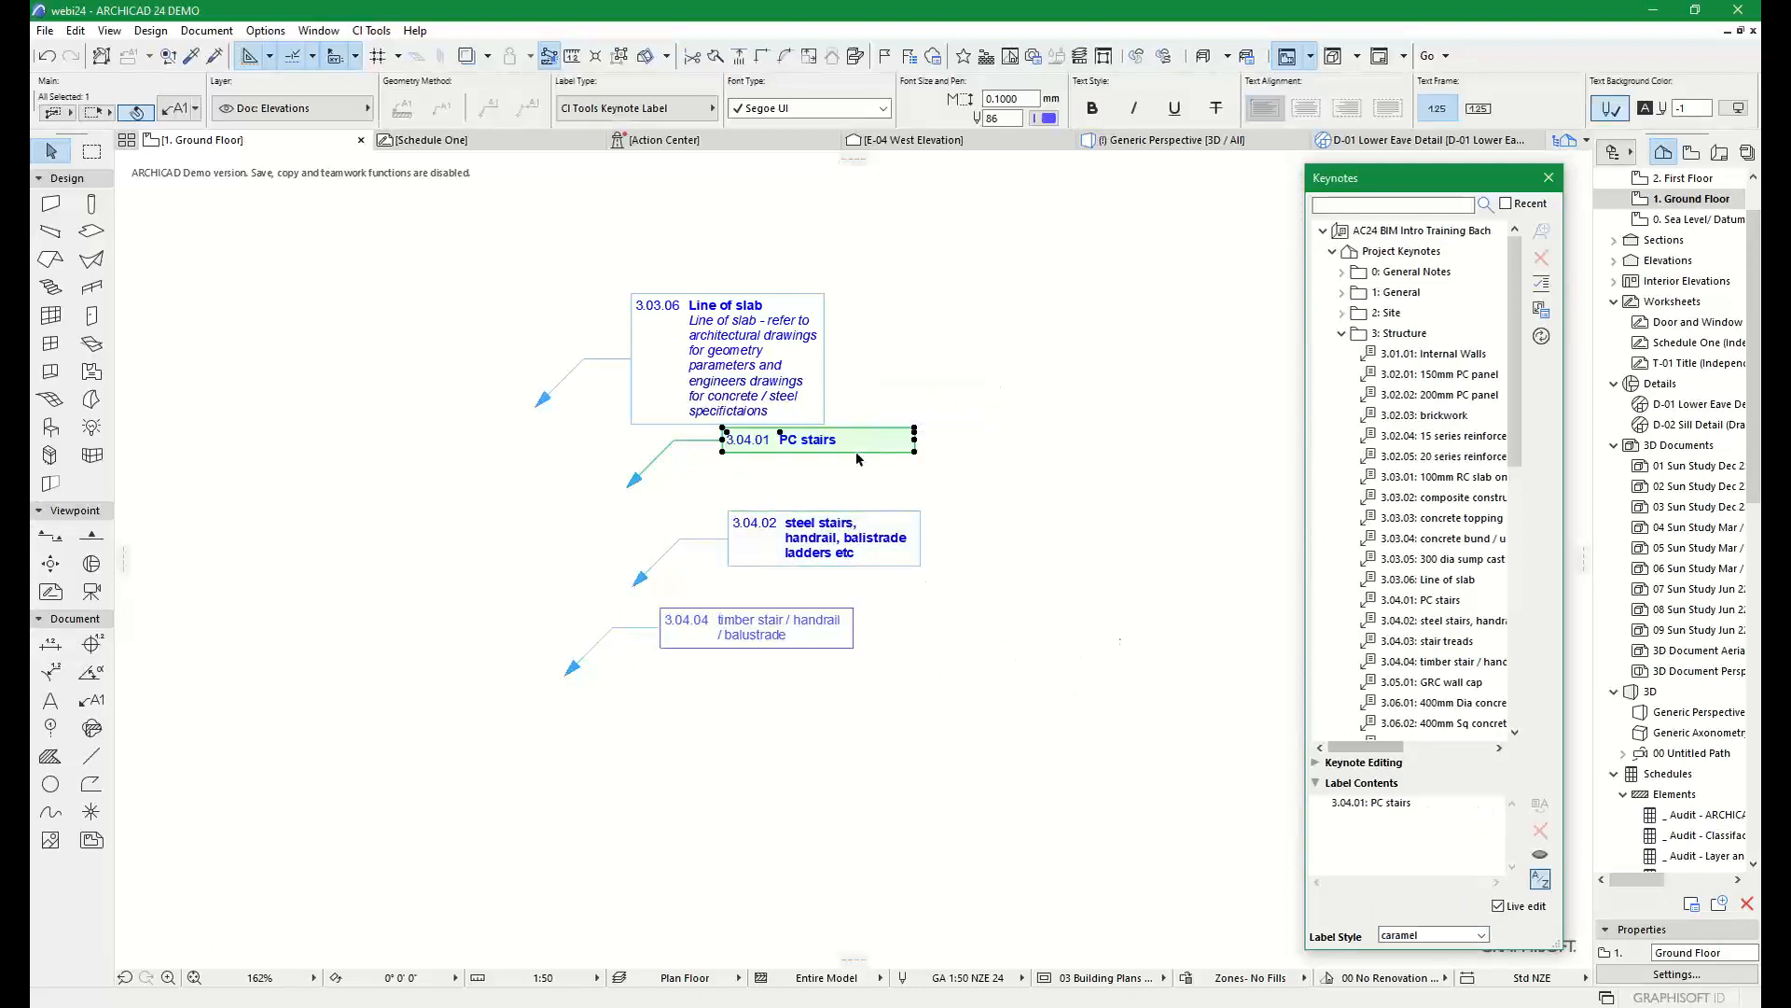
click(1427, 935)
click(1404, 909)
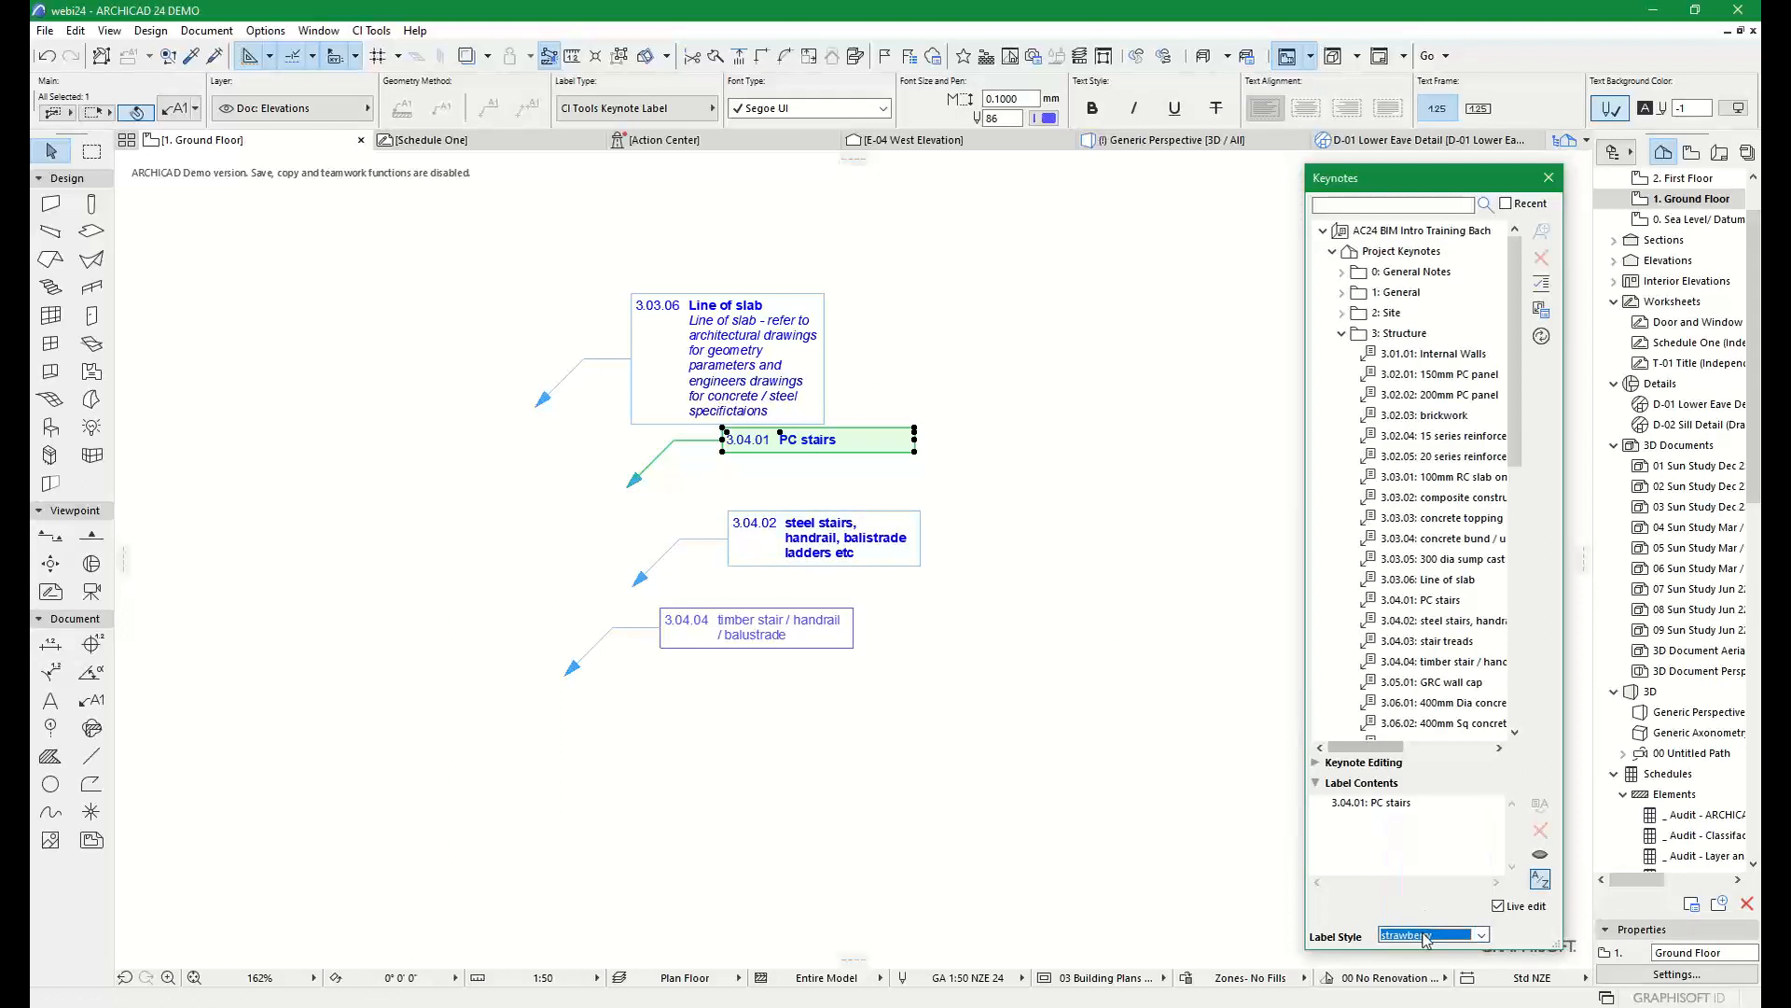
click(1427, 935)
click(1418, 854)
click(1036, 567)
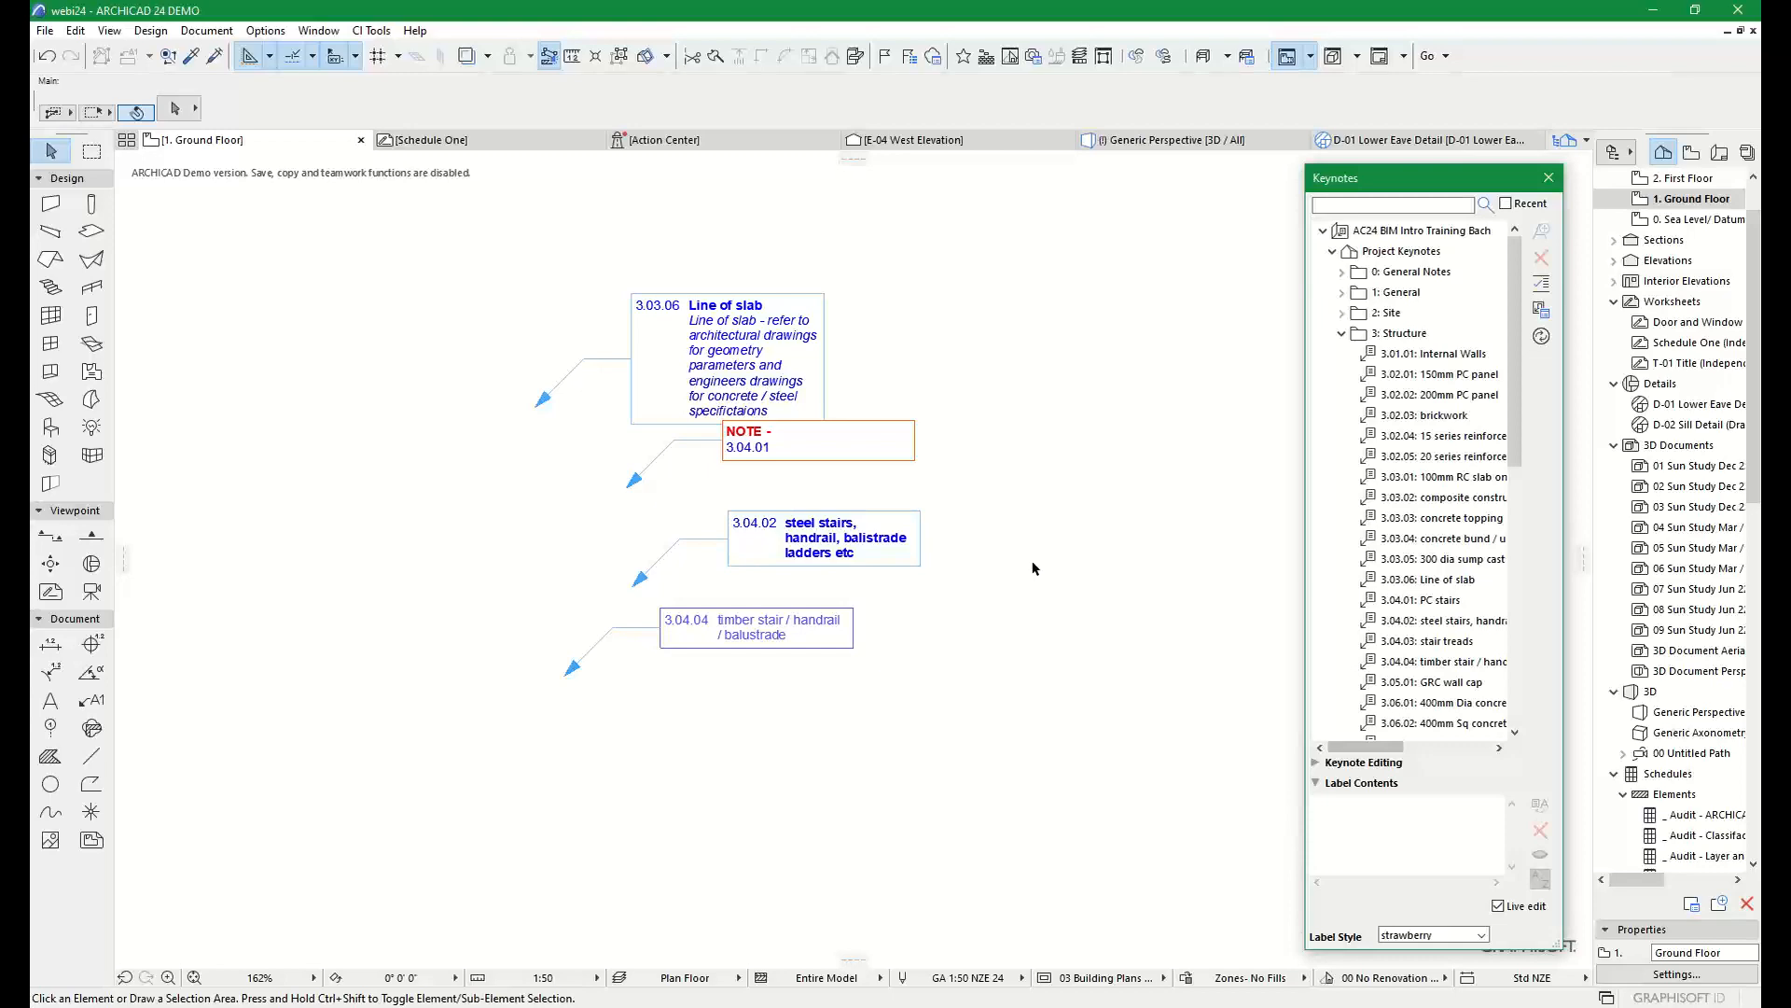
Move the 3.04.01 label's text box clear of the Line of slab label above it
scroll(723, 377, down, 3)
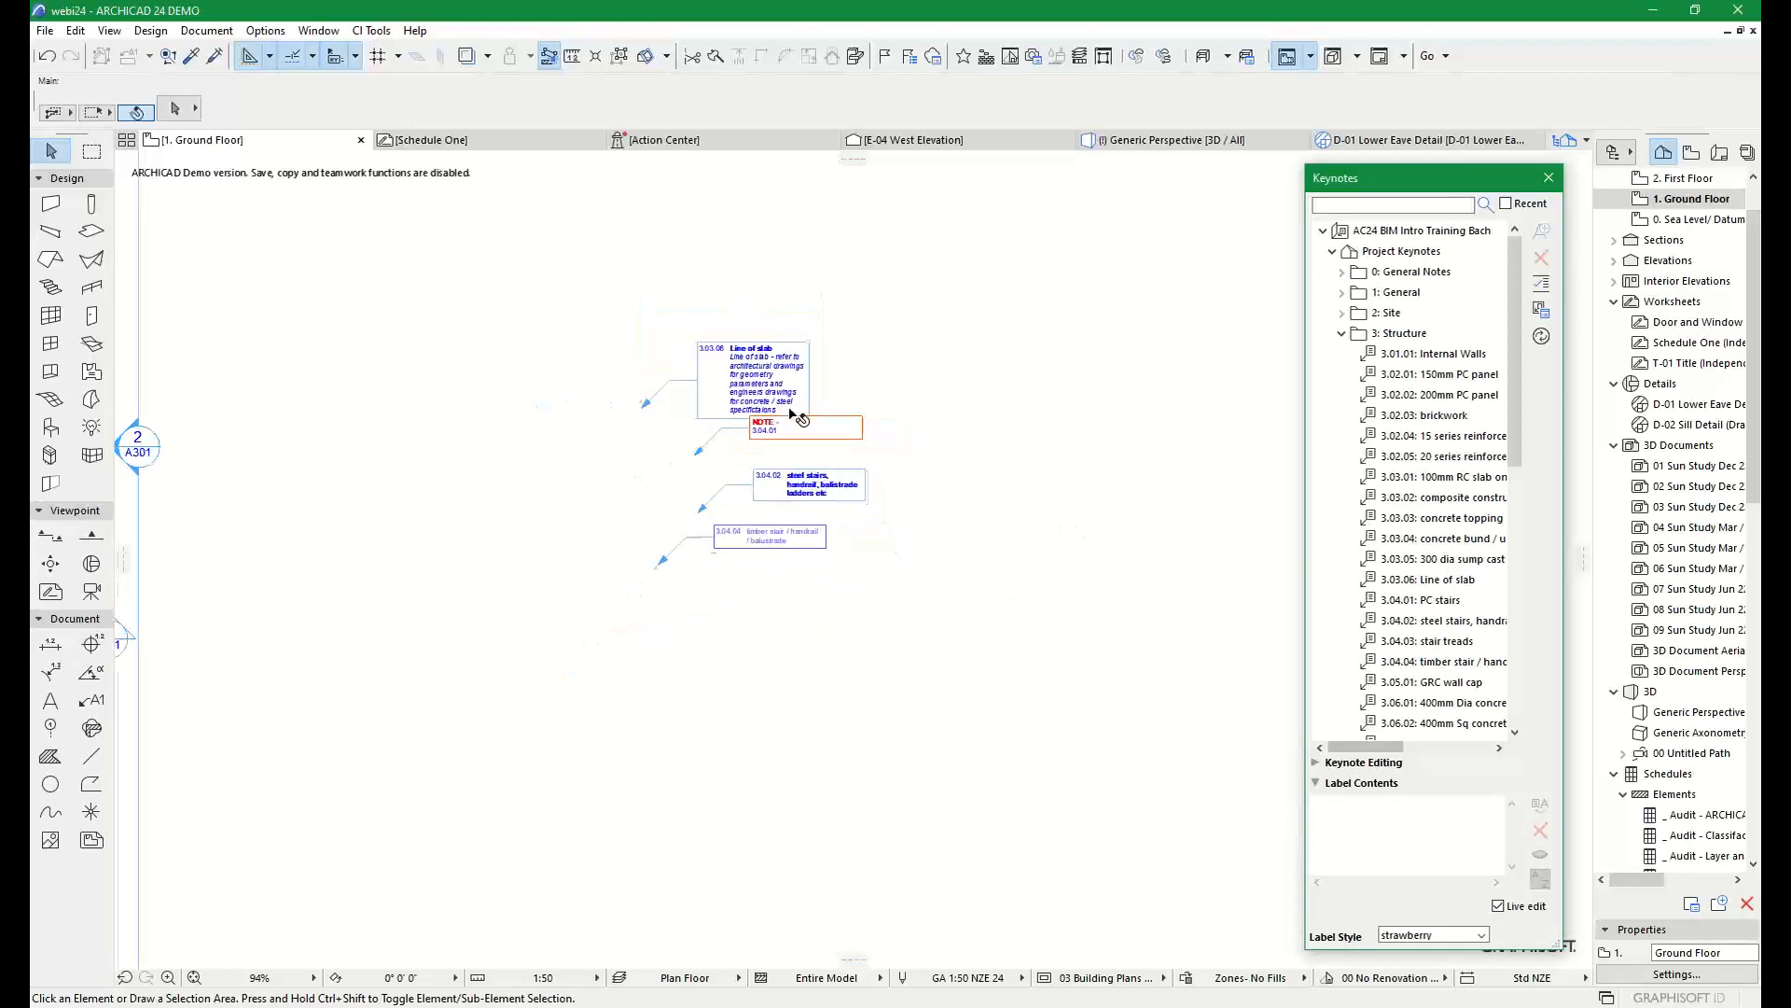
scroll(723, 378, up, 4)
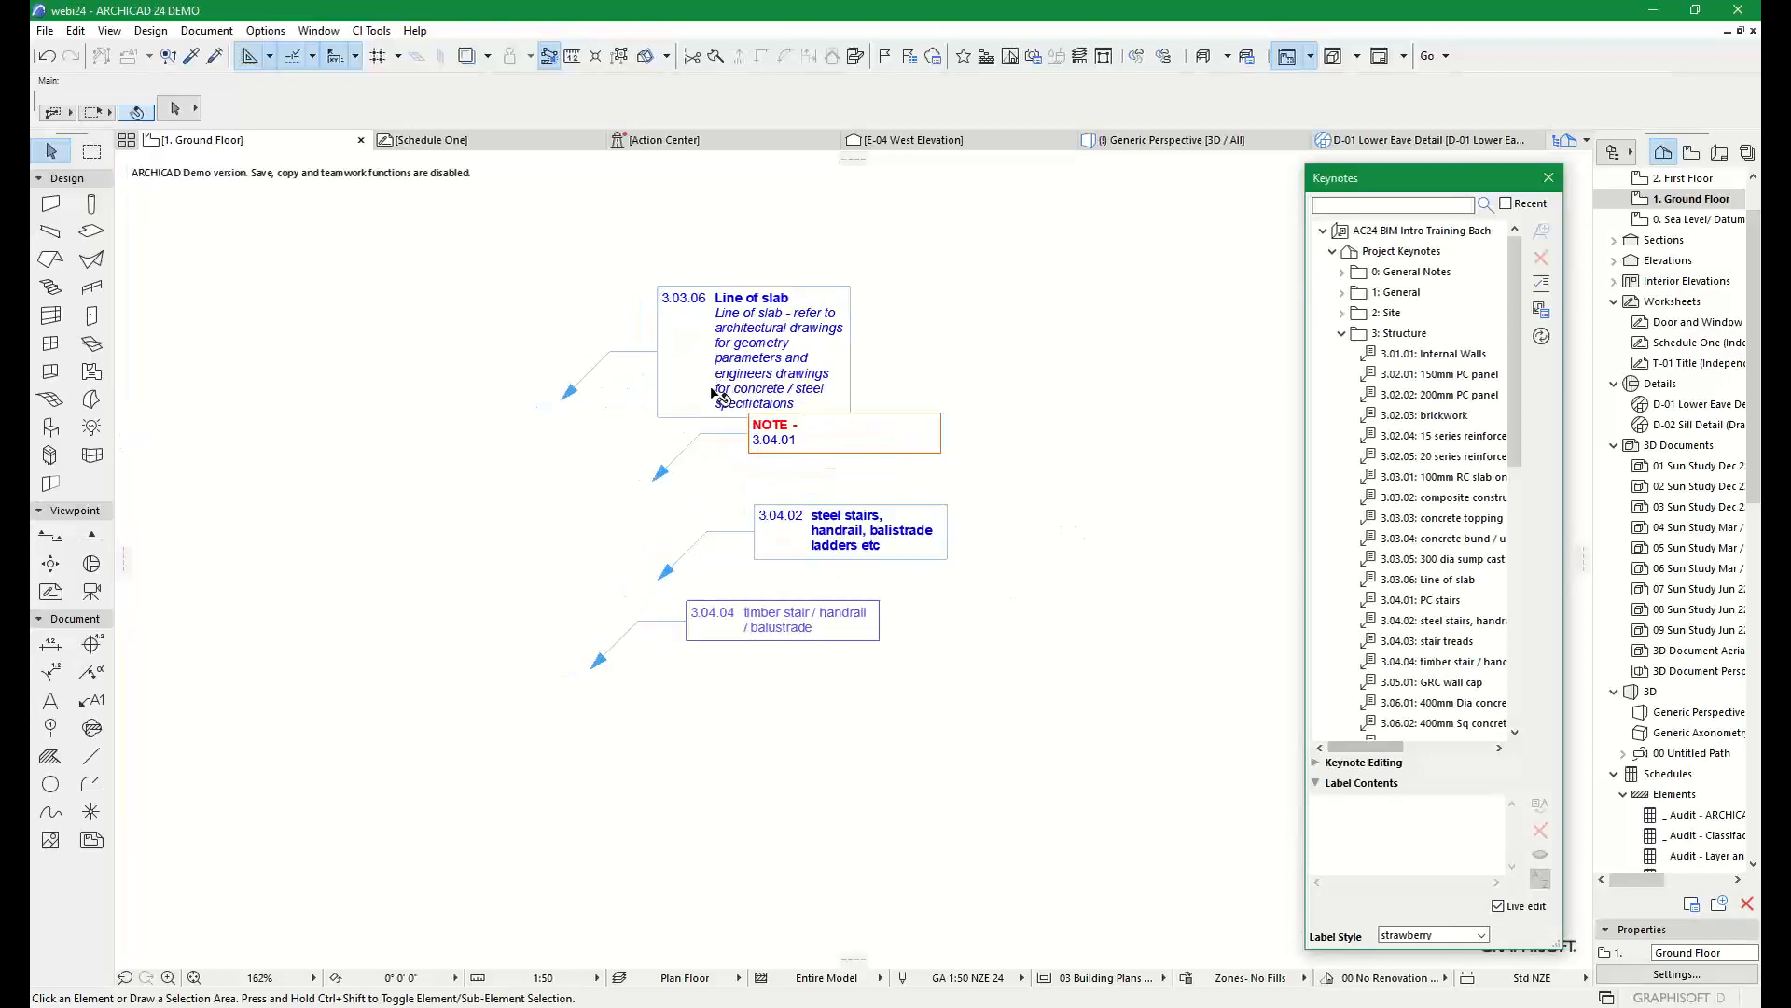
click(937, 518)
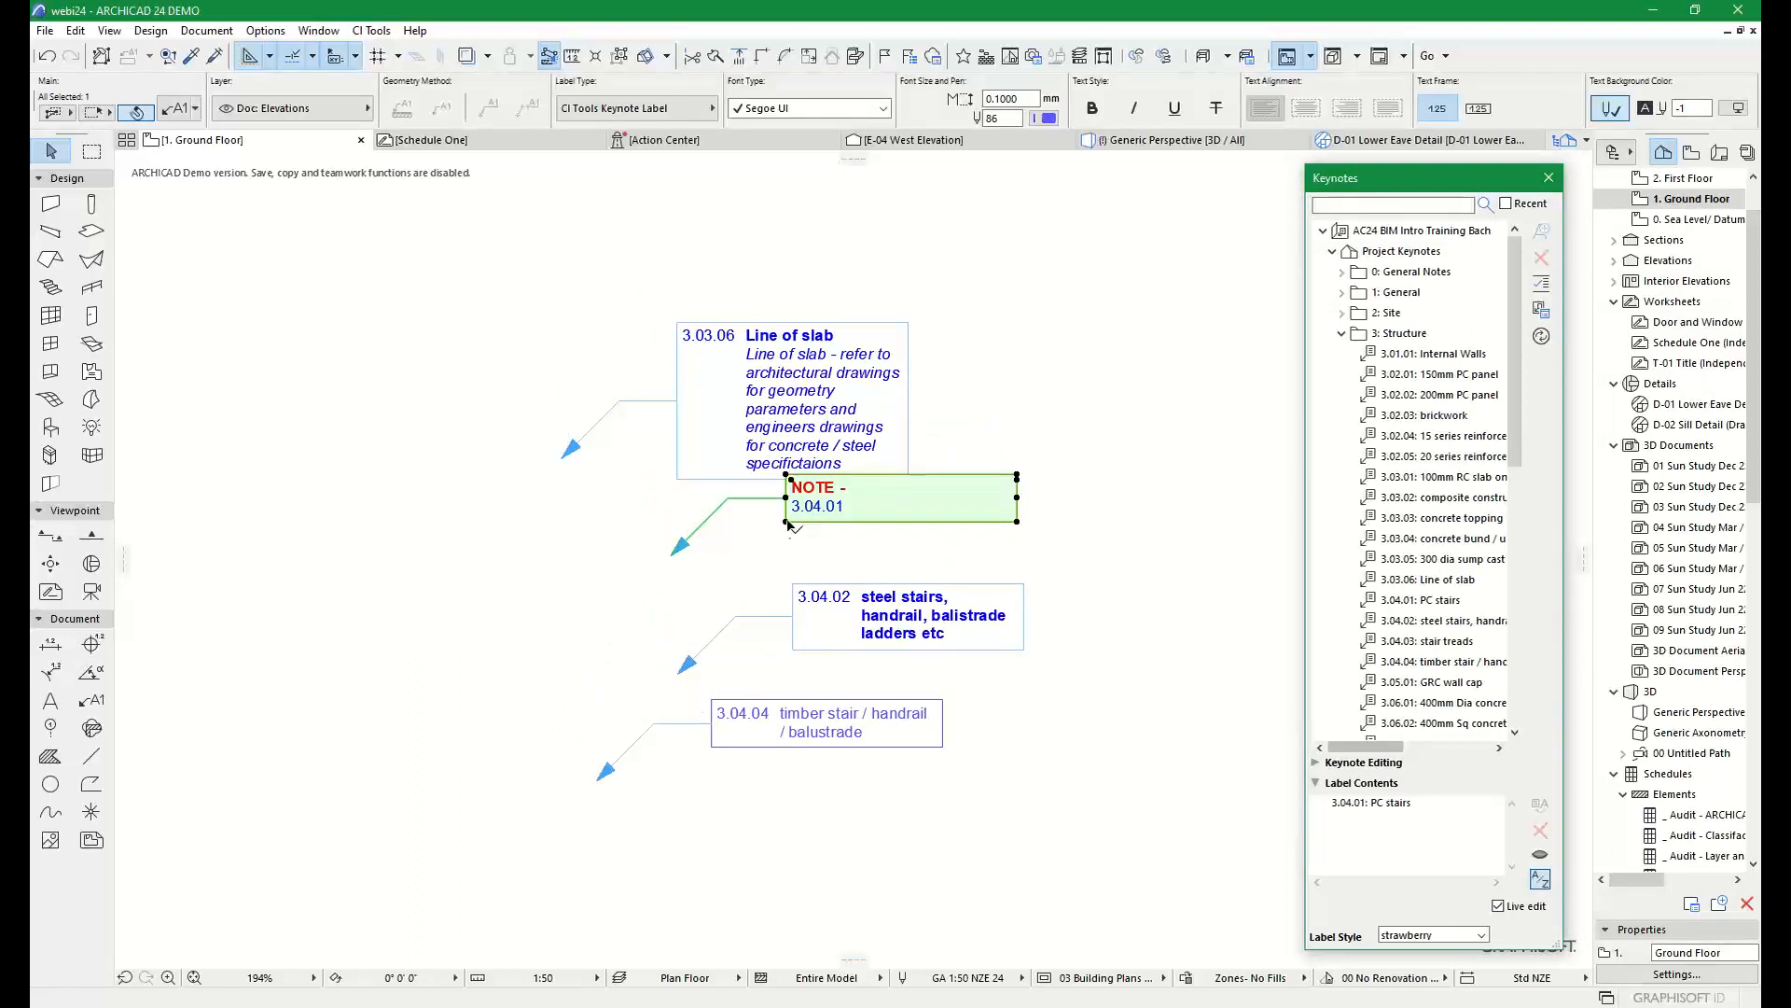
drag(785, 525, 840, 557)
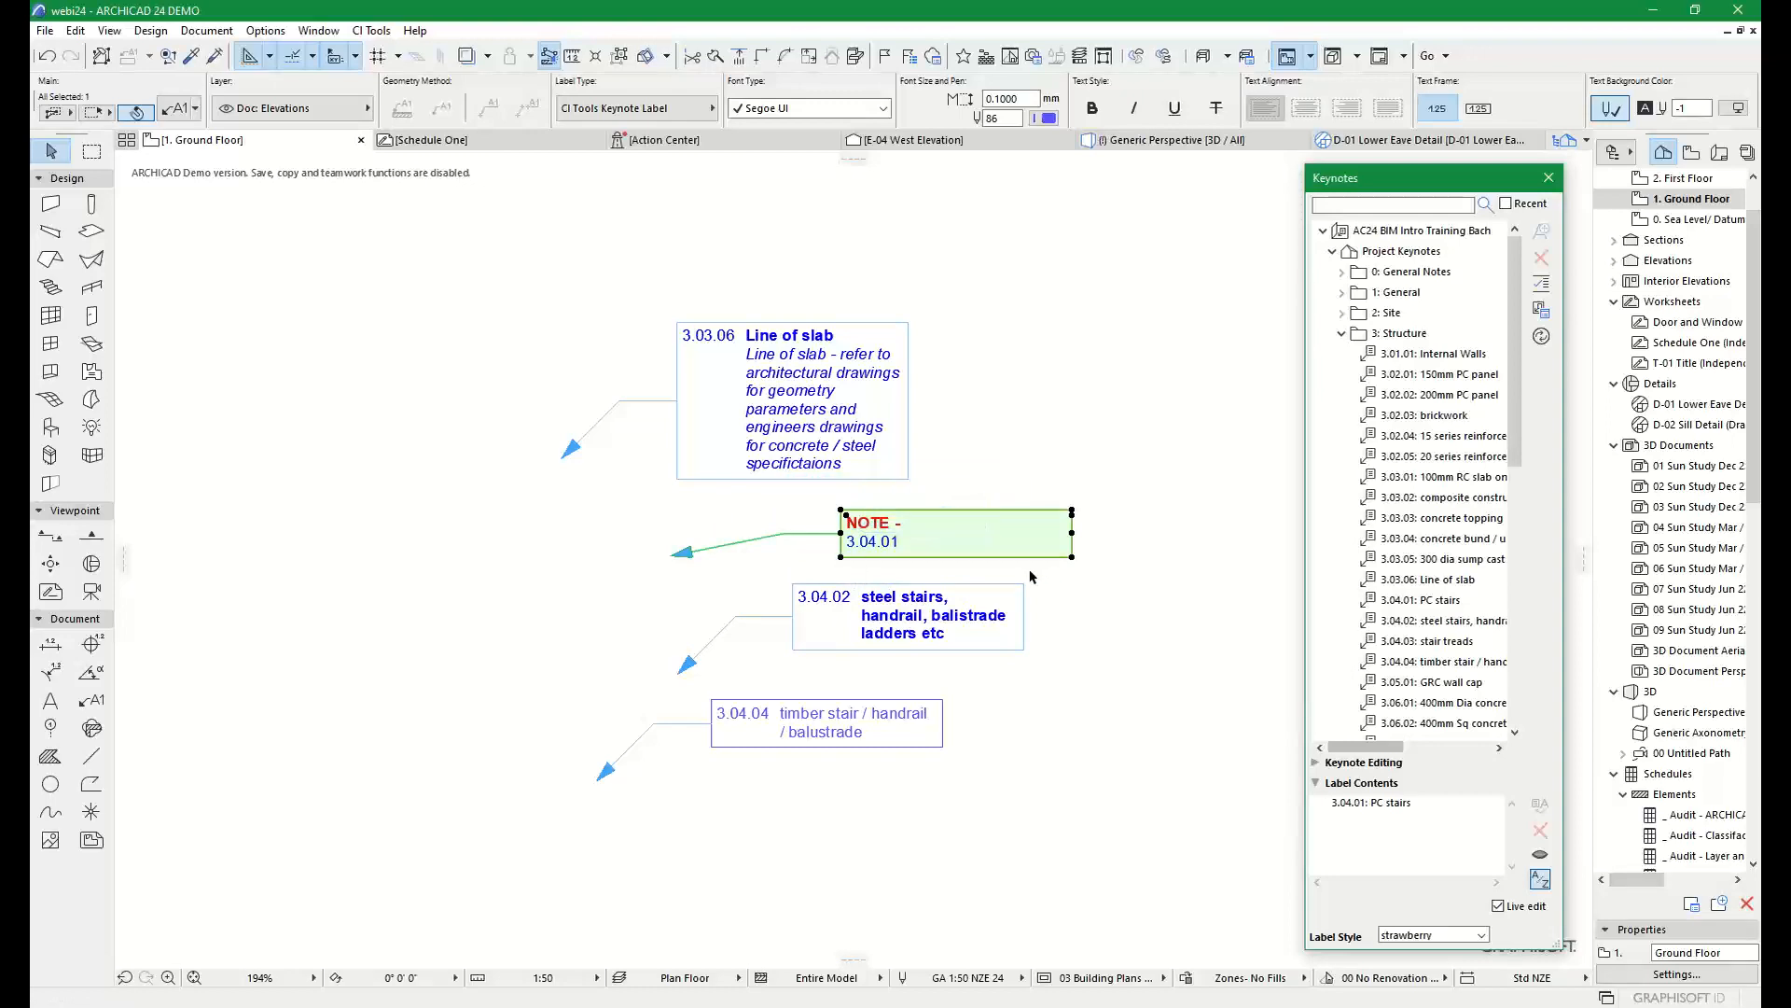
Increase the frame margin of the 3.03.06 Line of slab label by stretching it towards the start of the title text
click(822, 416)
scroll(721, 345, up, 2)
scroll(785, 462, up, 2)
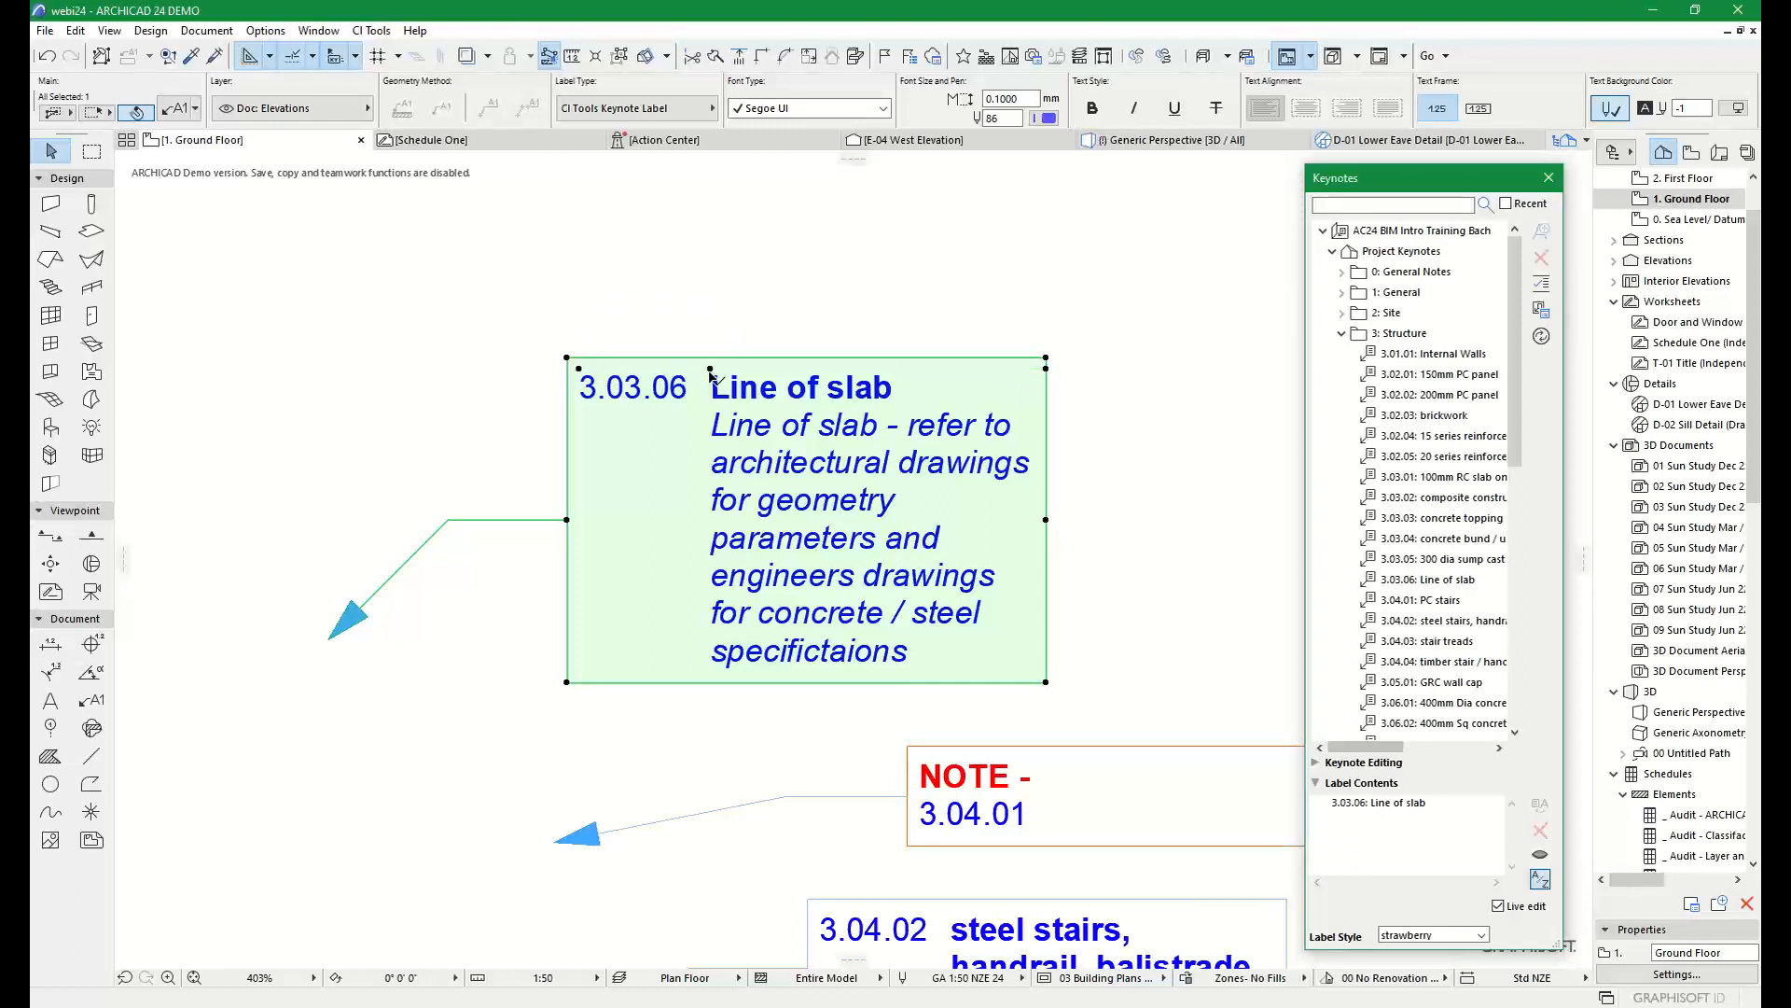
click(568, 359)
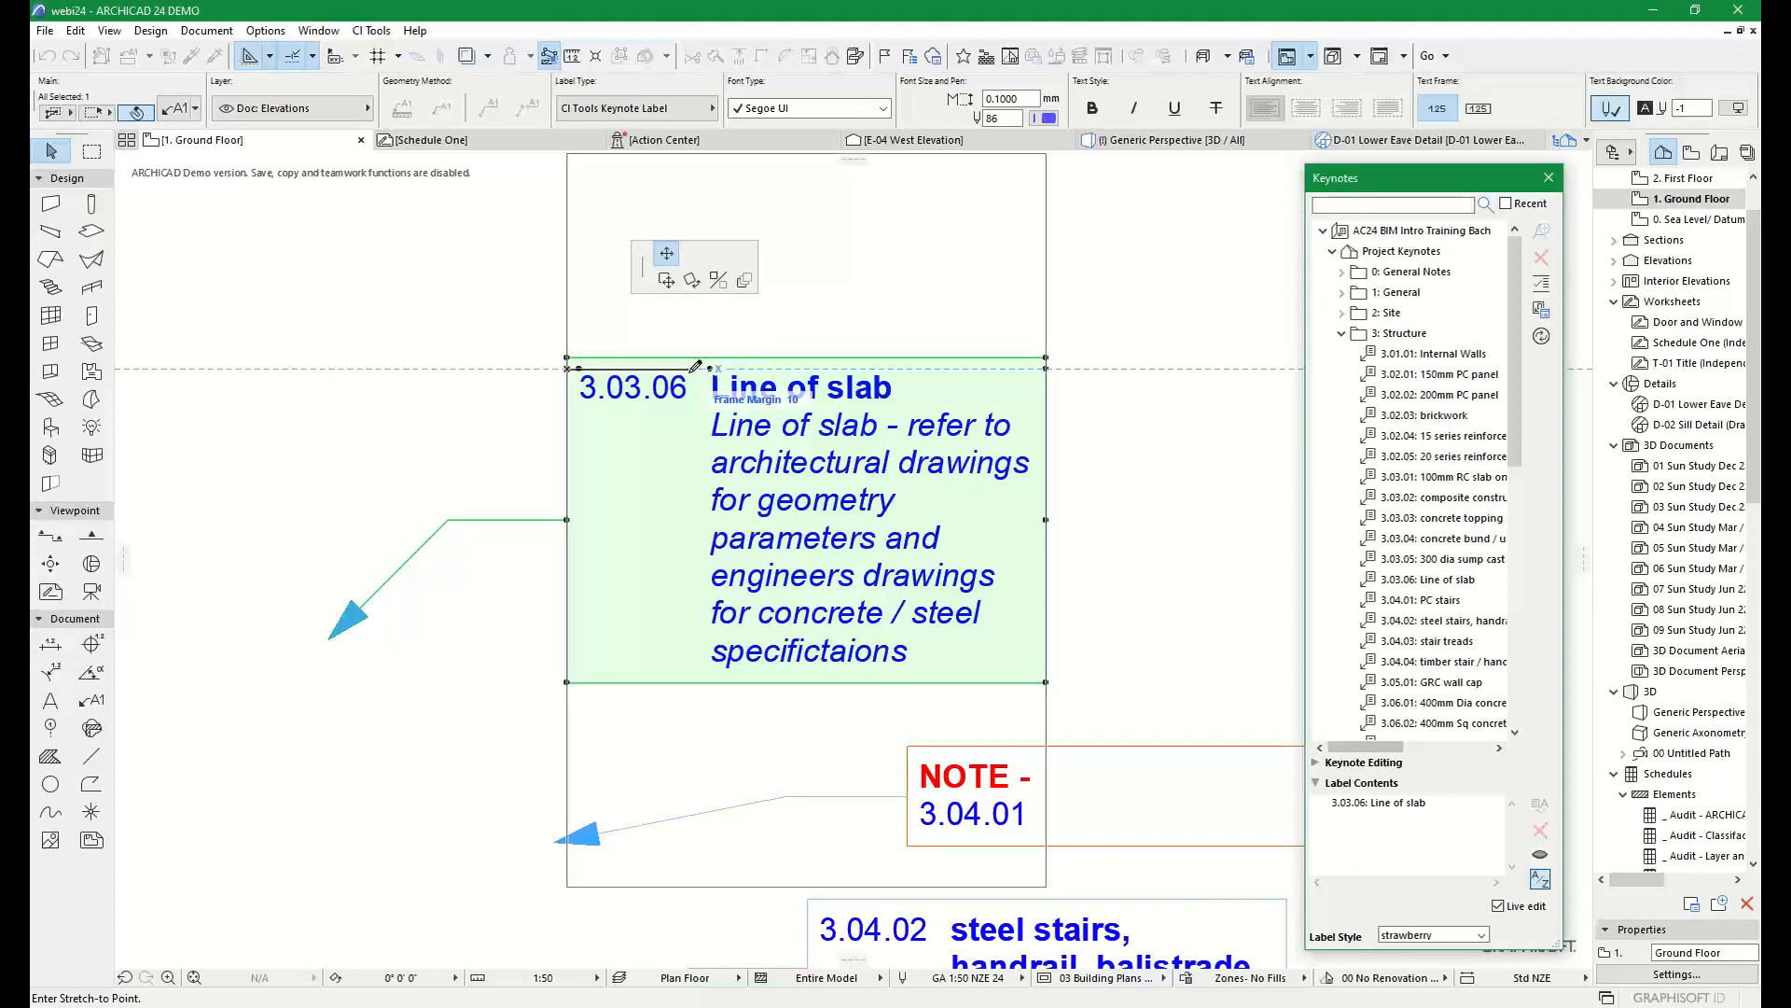
click(702, 373)
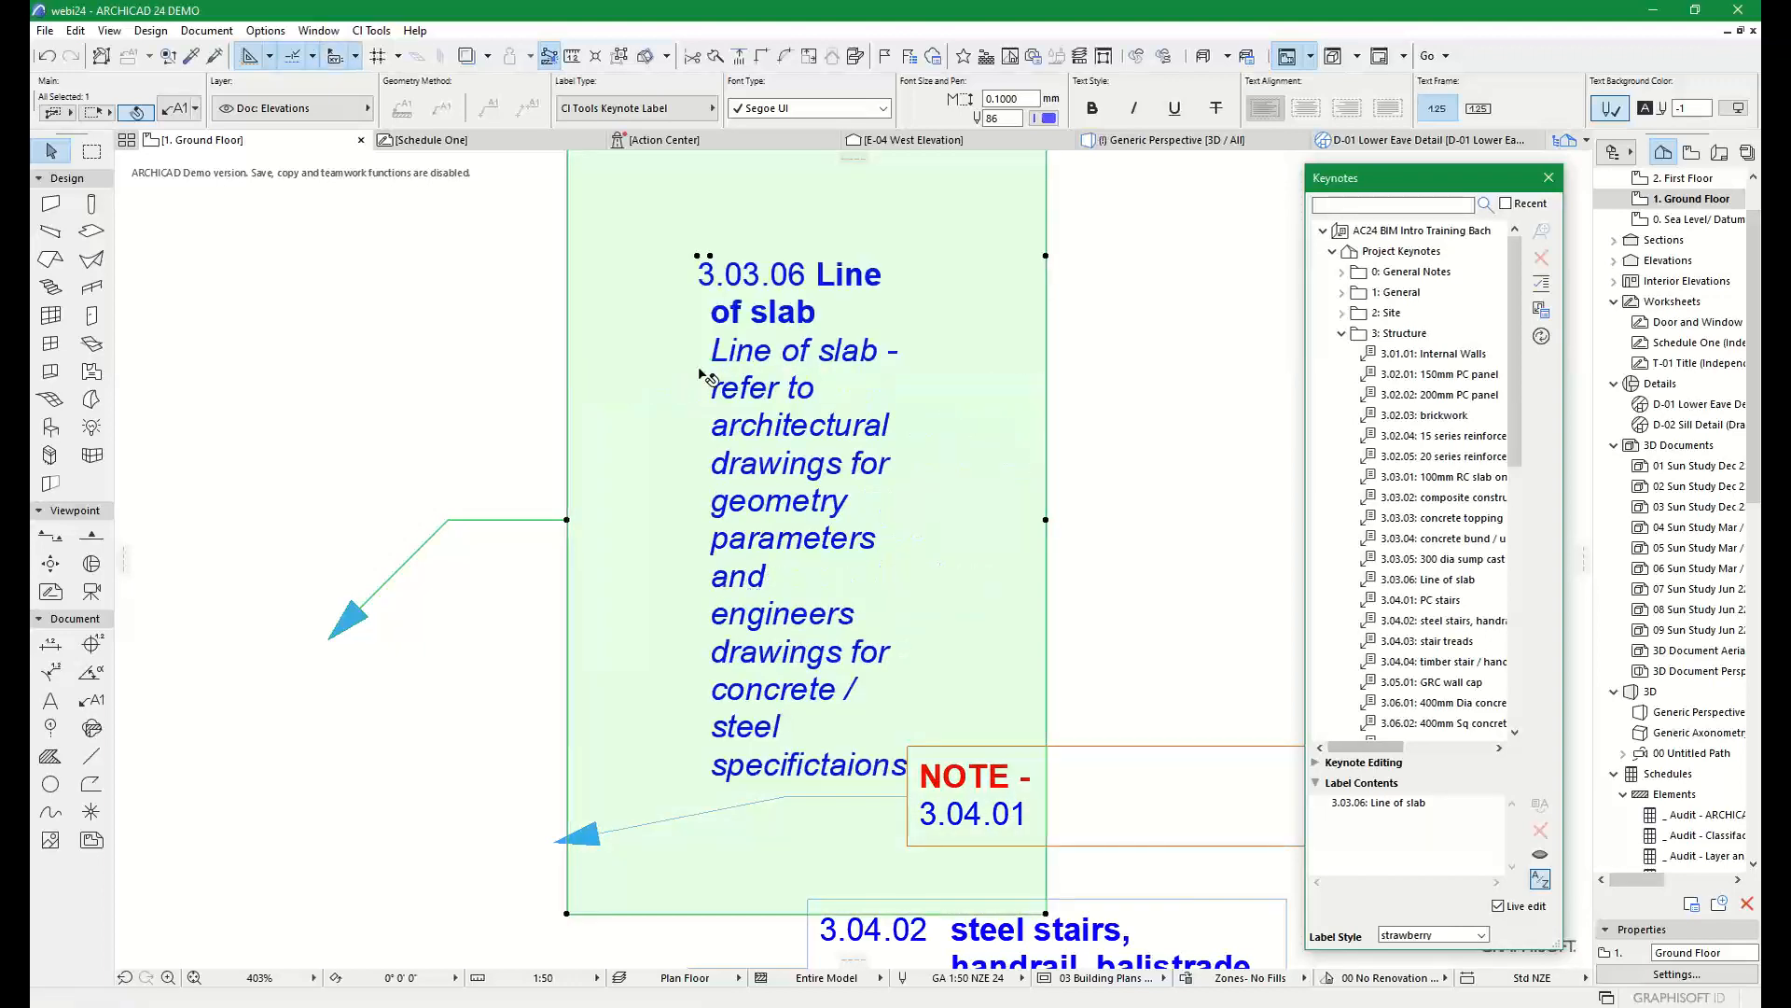
Reduce the frame margin of the 3.03.06 Line of slab label in two stretches until the number sits near the frame's start
scroll(808, 359, down, 2)
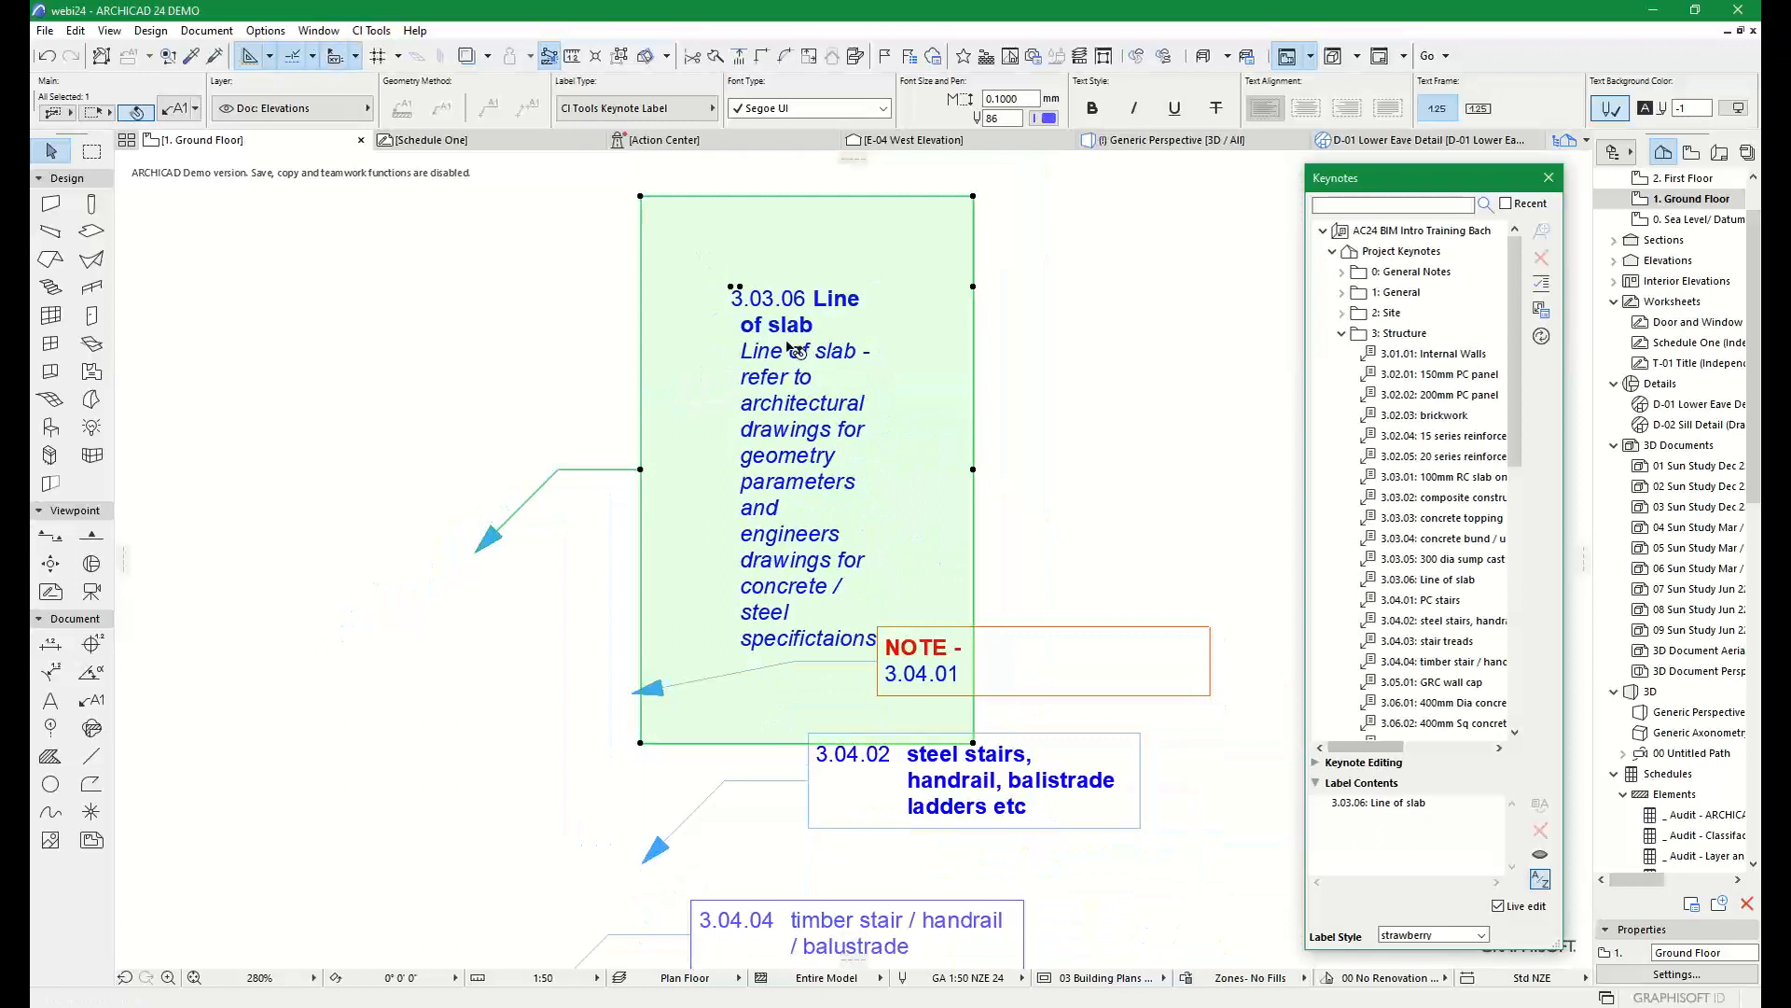
click(731, 287)
click(674, 293)
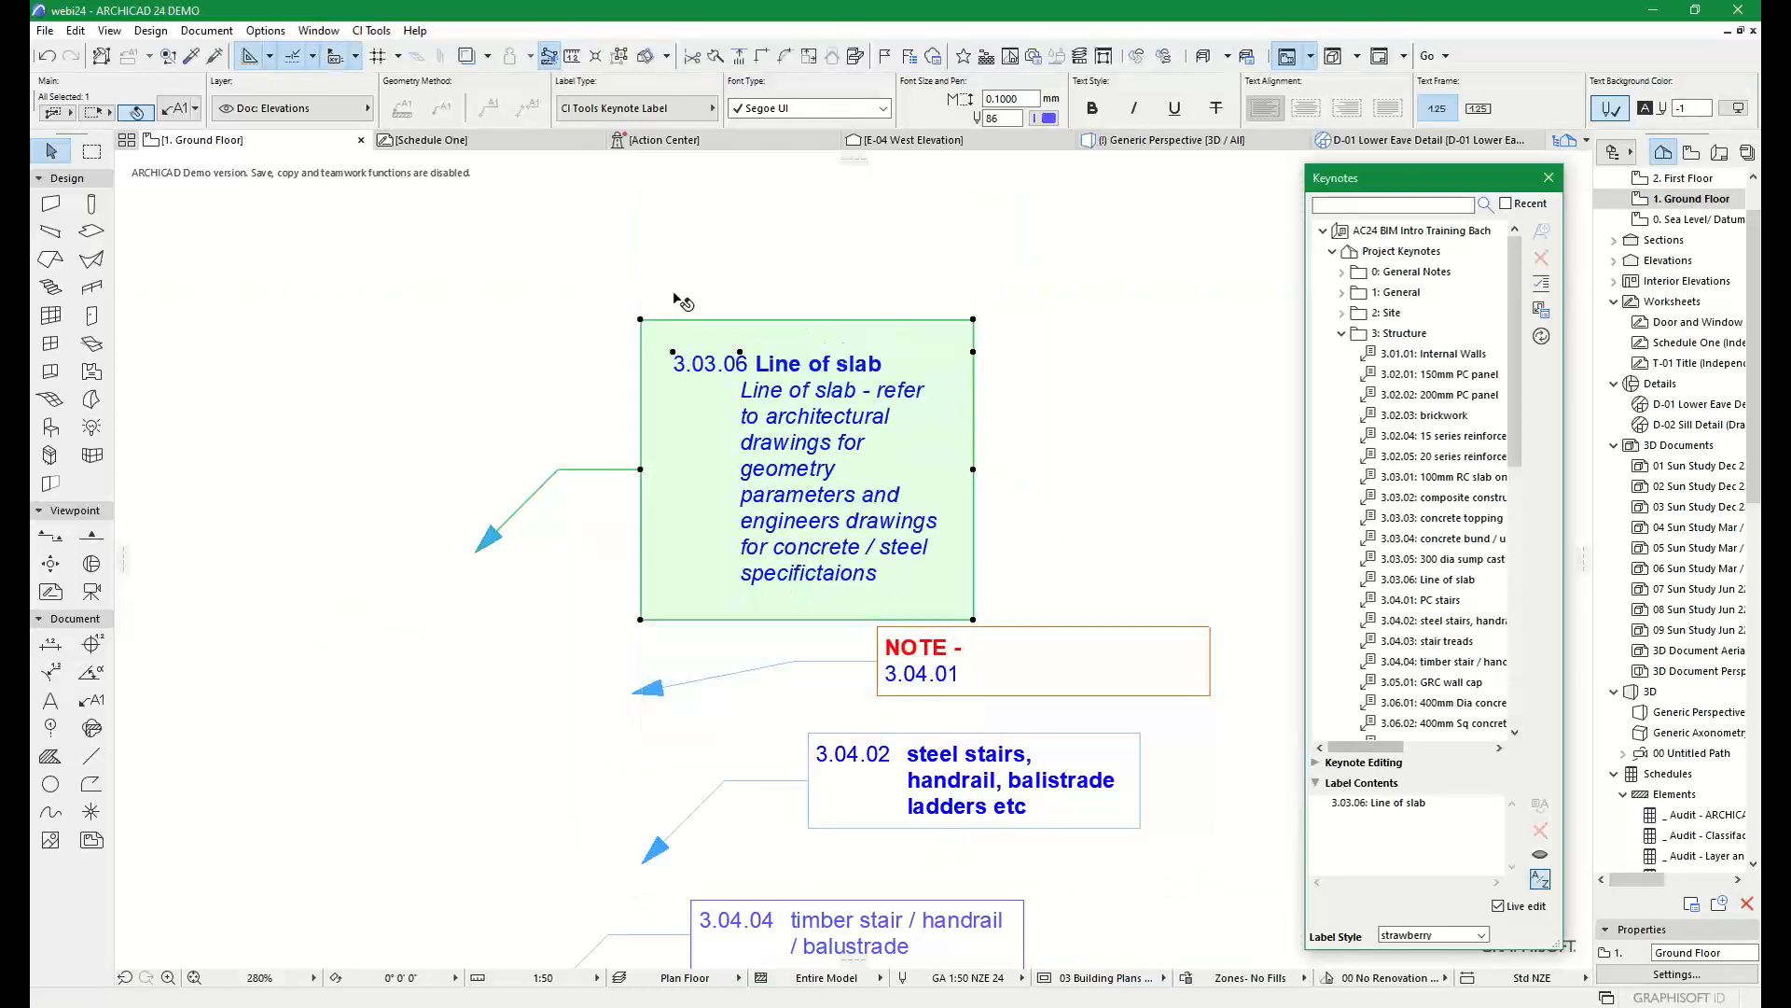
click(673, 355)
click(662, 356)
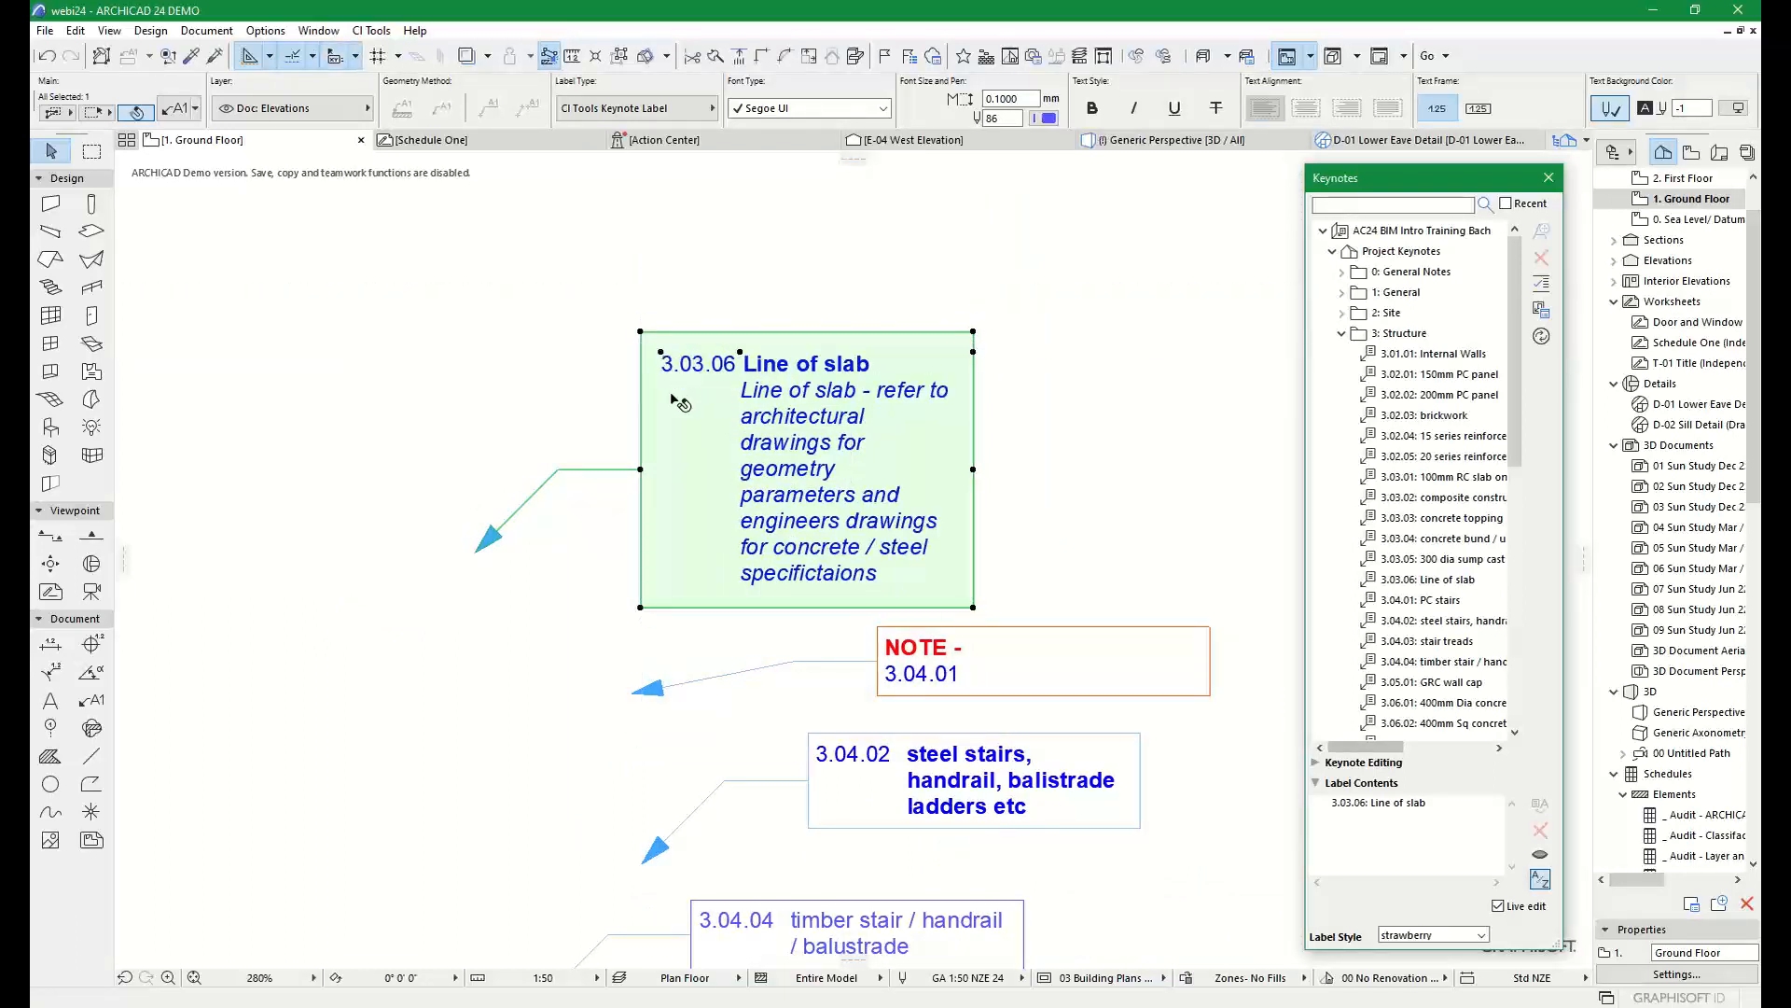
Reselect the 3.03.06 label, stretch its frame margin back to the frame edge so no margin remains, and clear the selection
click(966, 322)
click(762, 377)
click(661, 356)
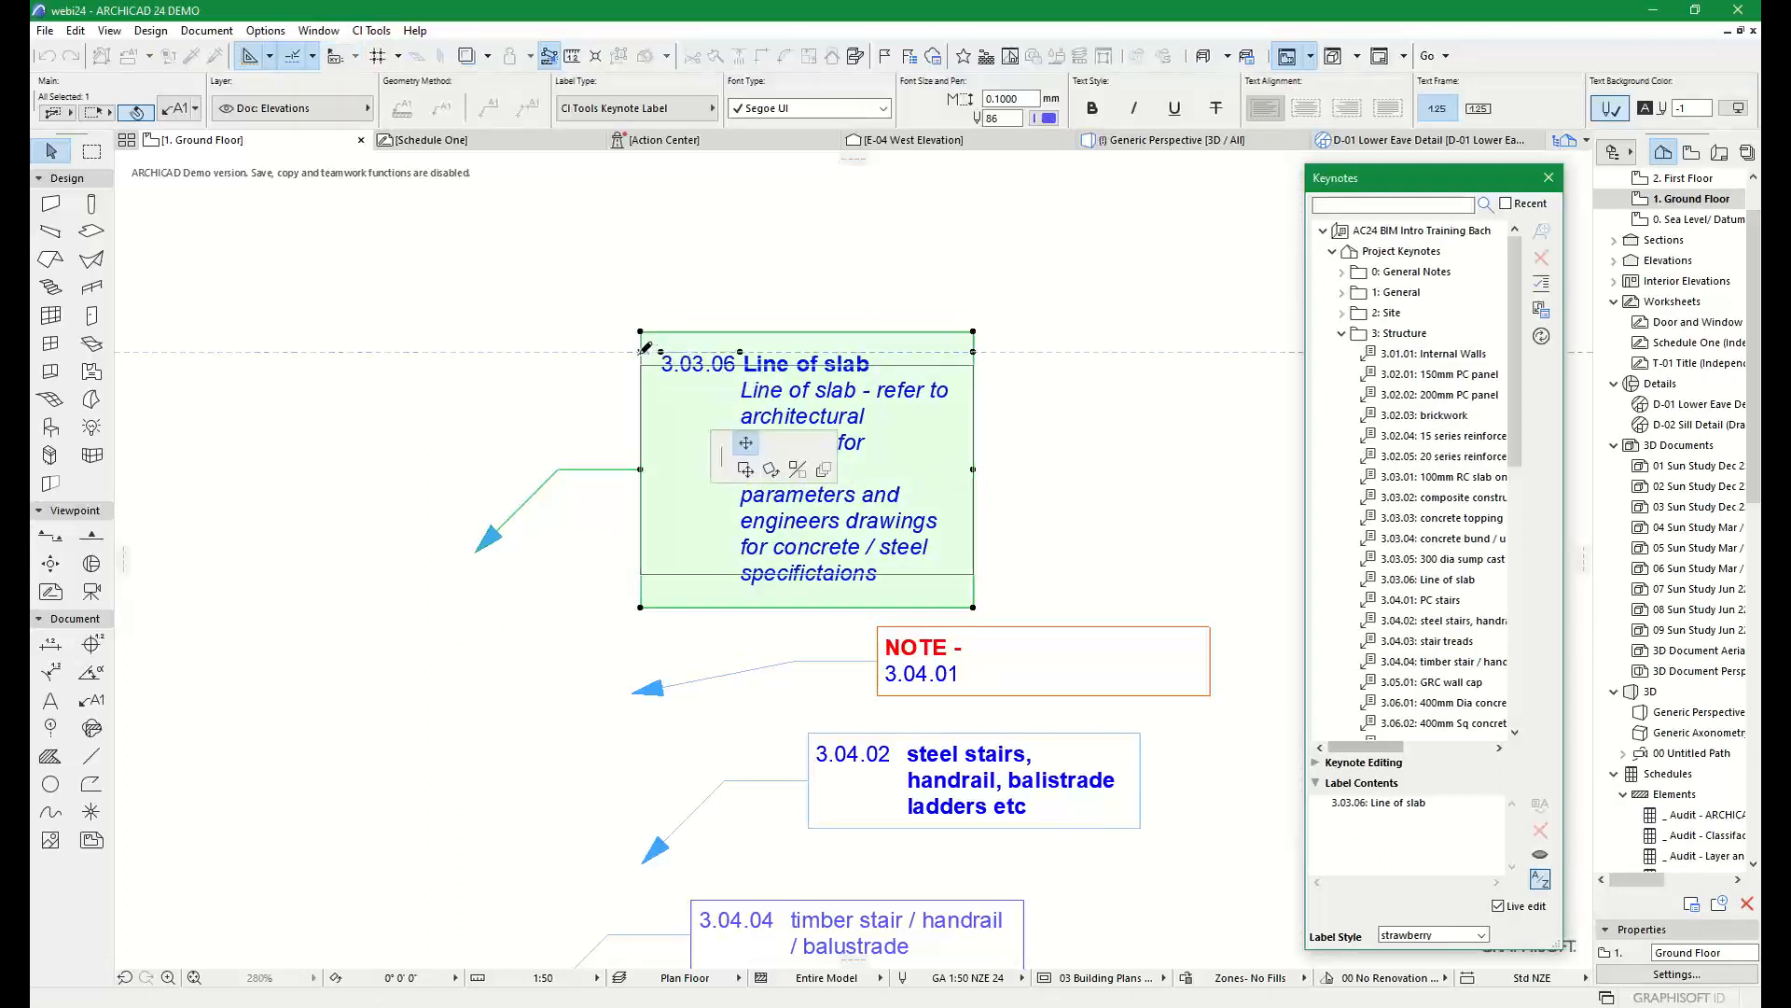
click(800, 385)
click(751, 333)
scroll(689, 383, up, 2)
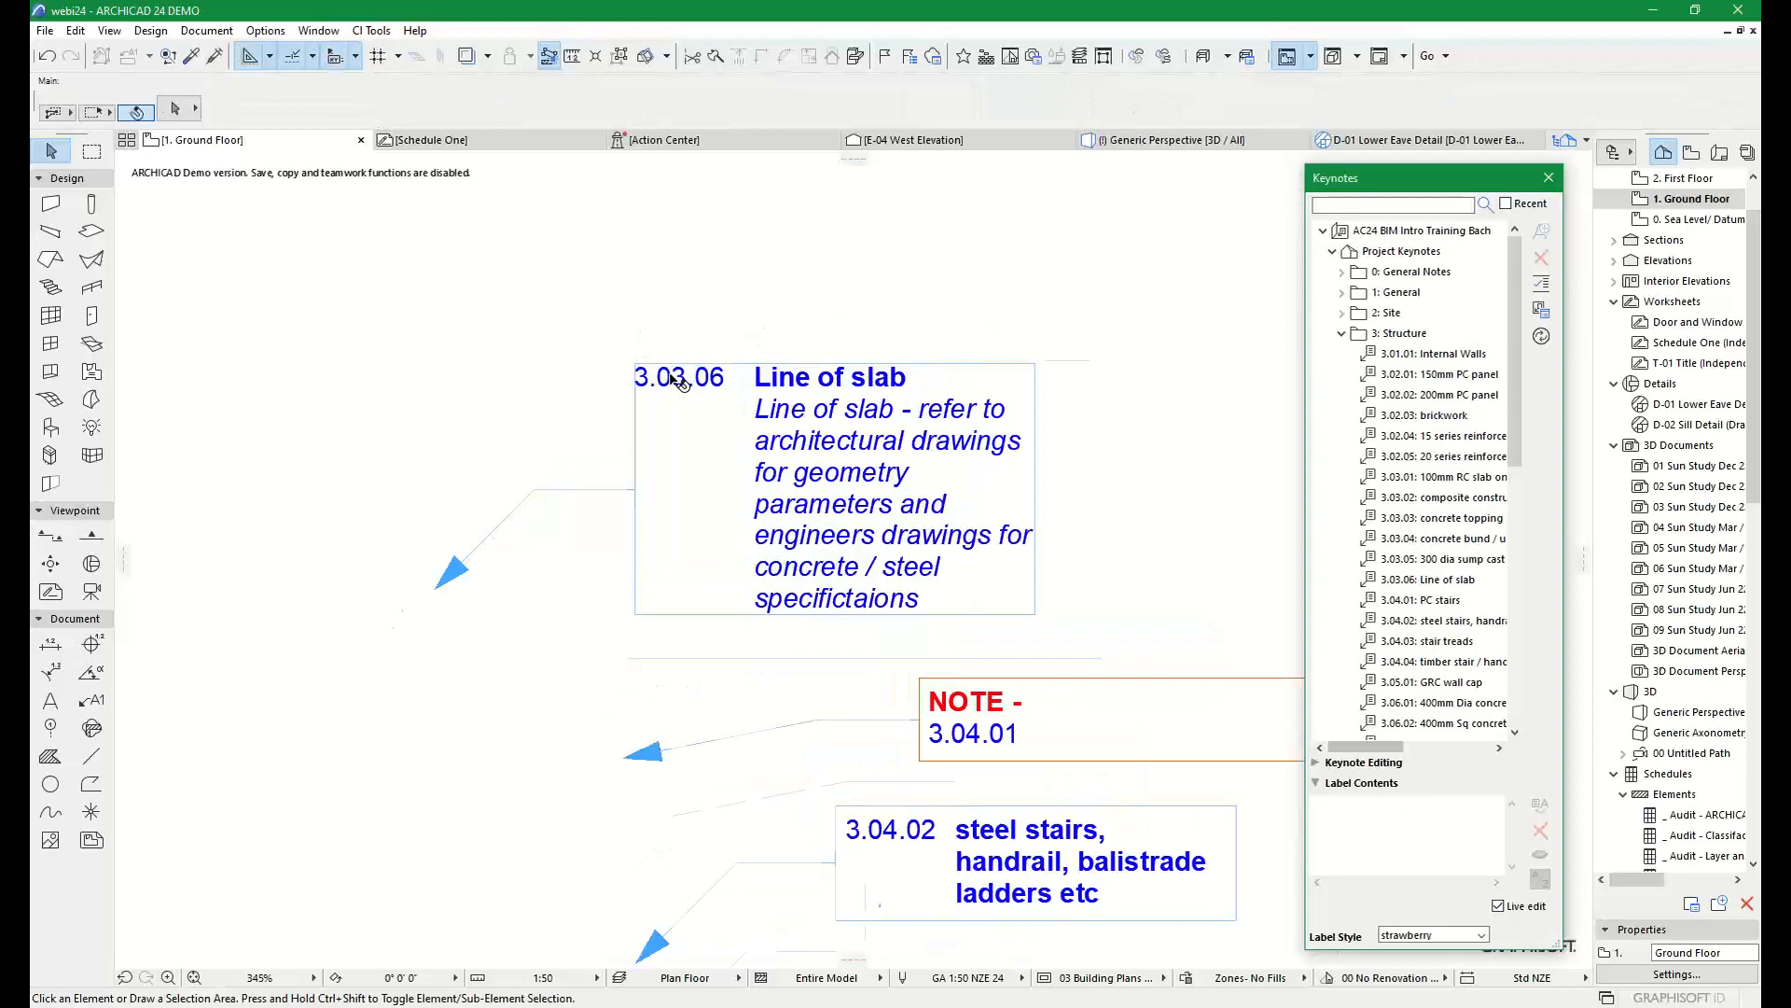
Widen the 3.03.06 label's tab width to about 20, and reduce it until the title starts just after the number
click(696, 393)
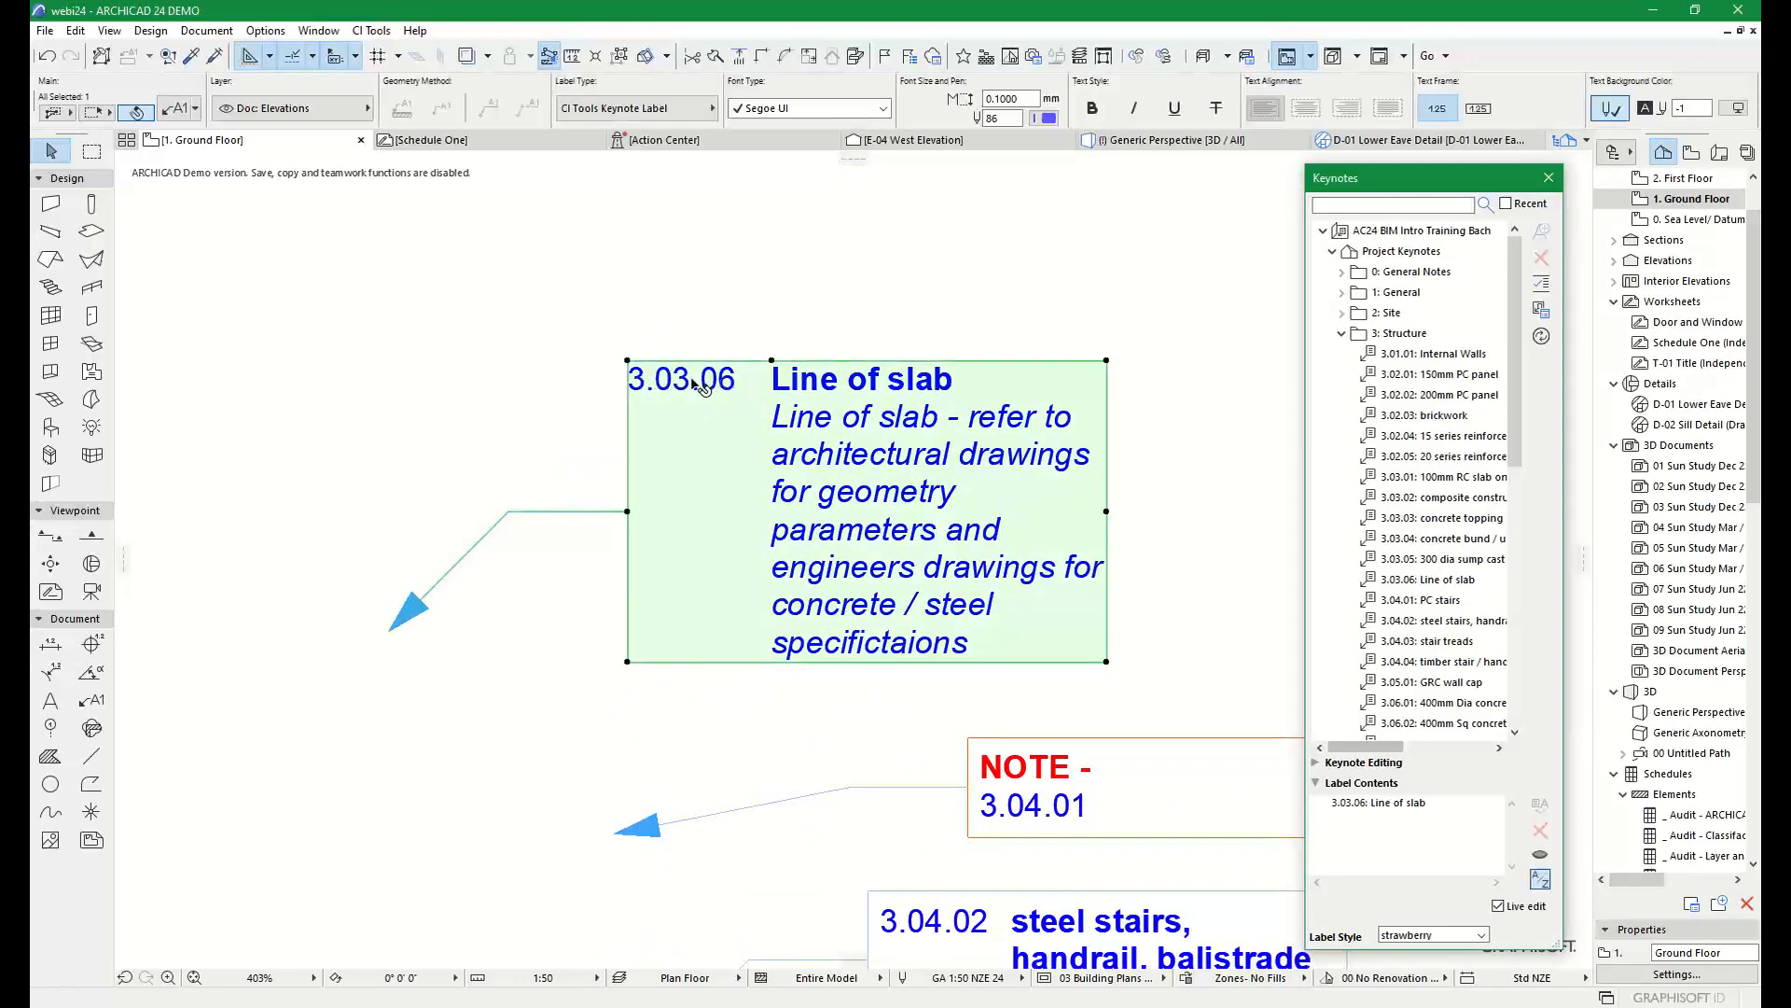
click(771, 362)
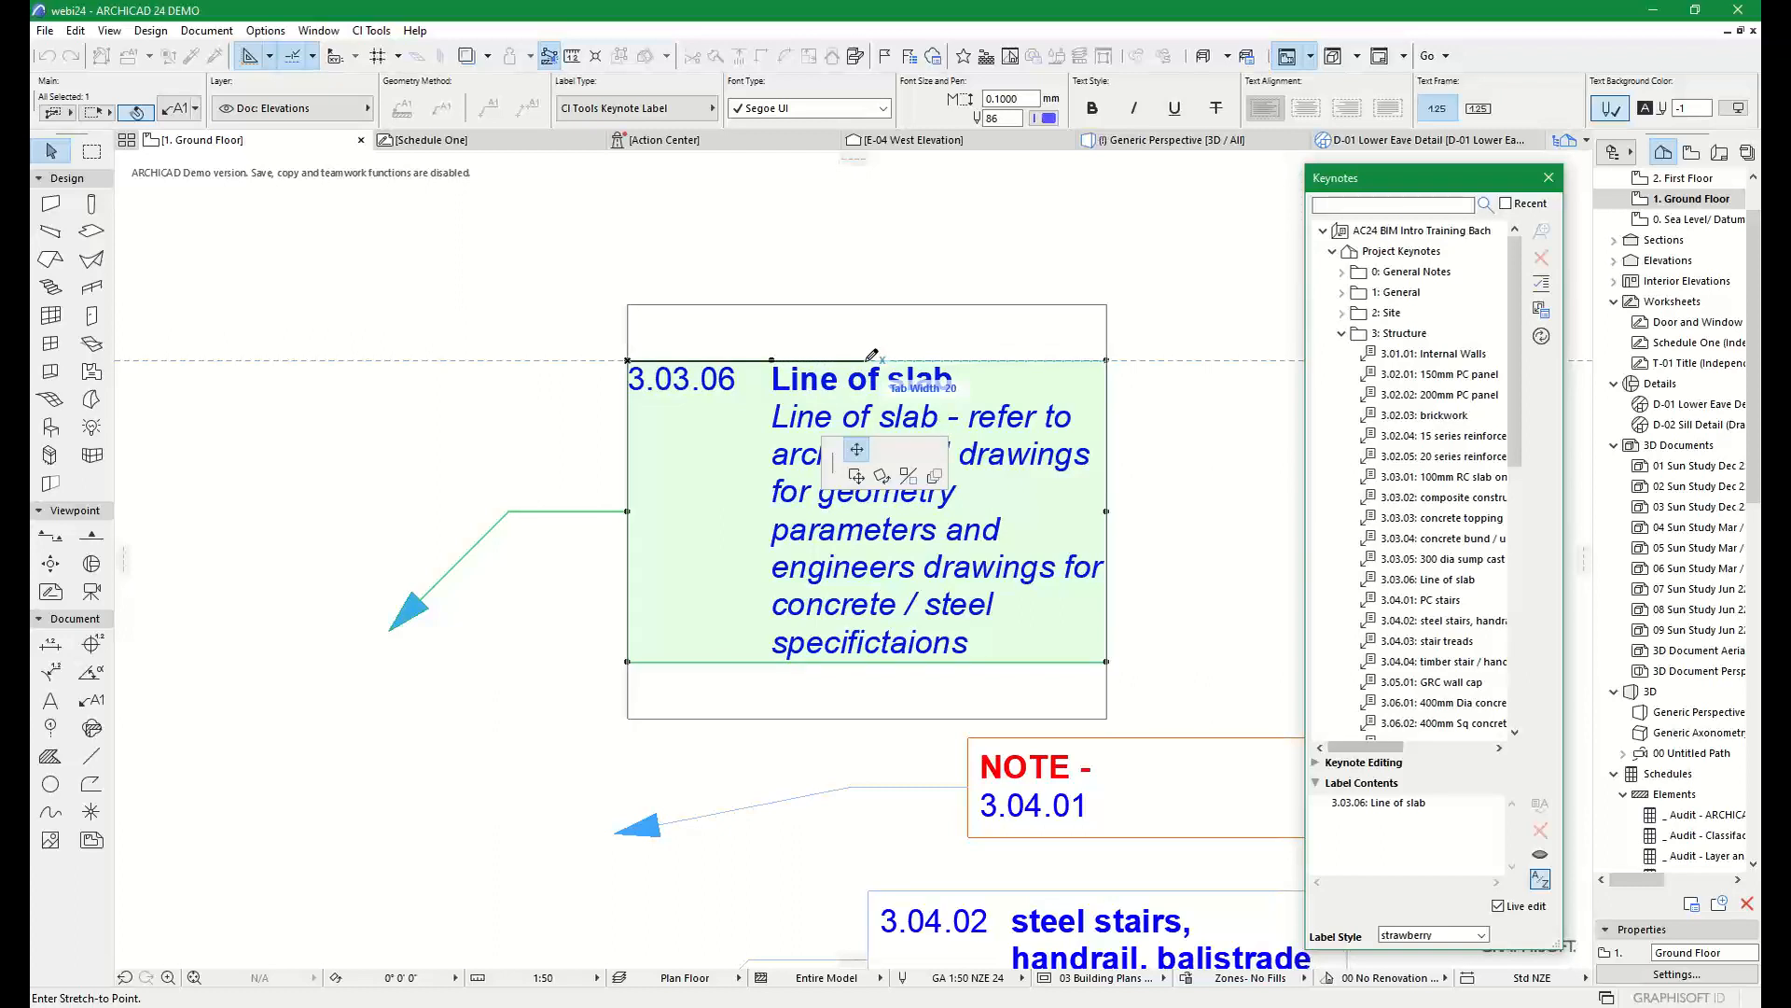
click(871, 355)
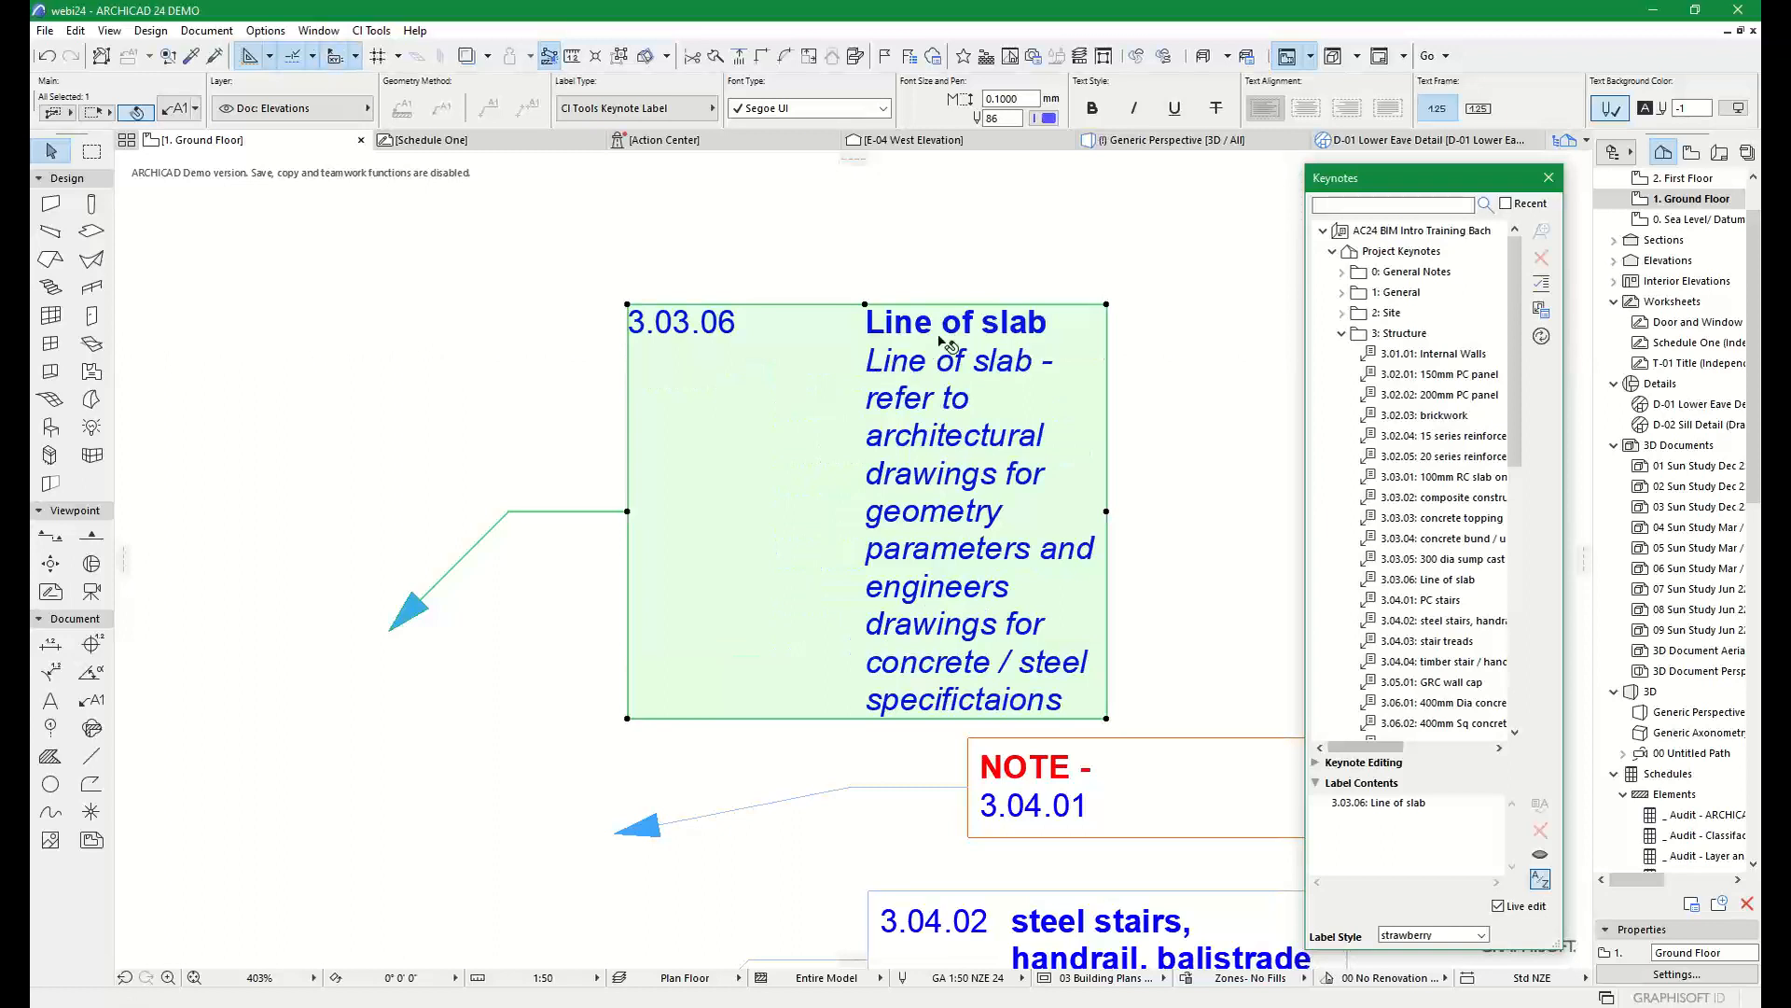
click(865, 304)
click(751, 299)
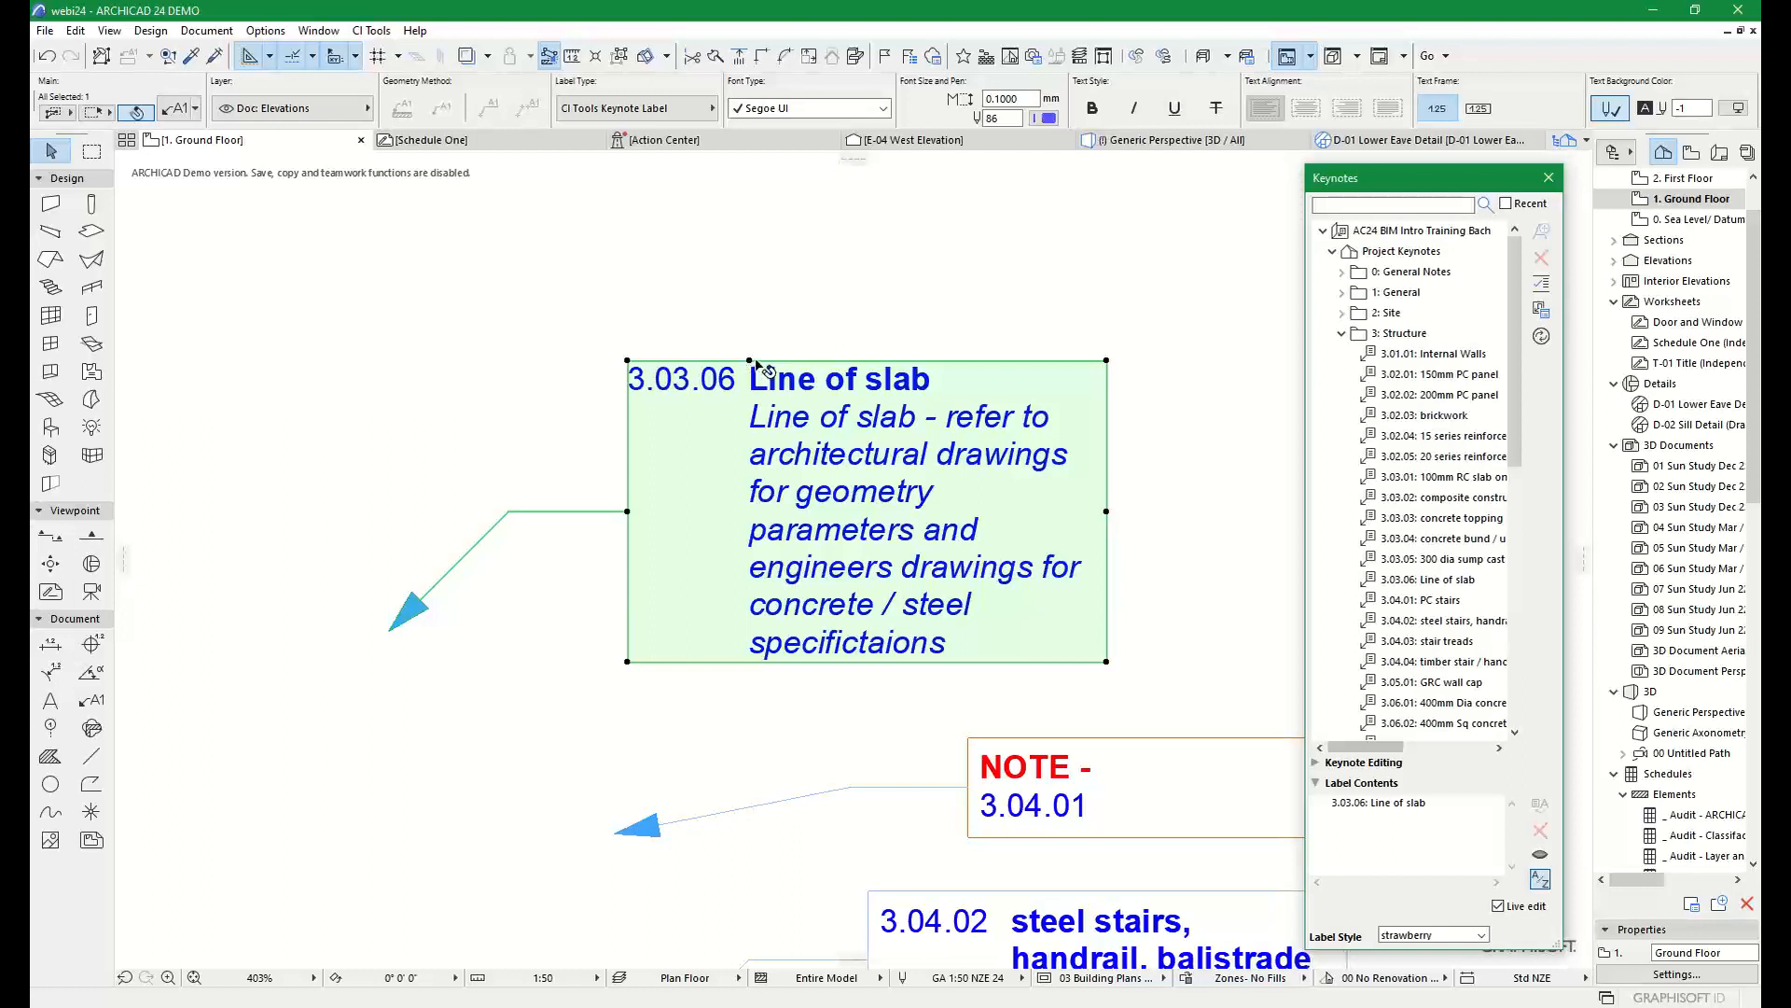
Give the 3.03.06 label a small frame margin and stretch its frame width beyond the far end of the 3.04.01 label
click(628, 360)
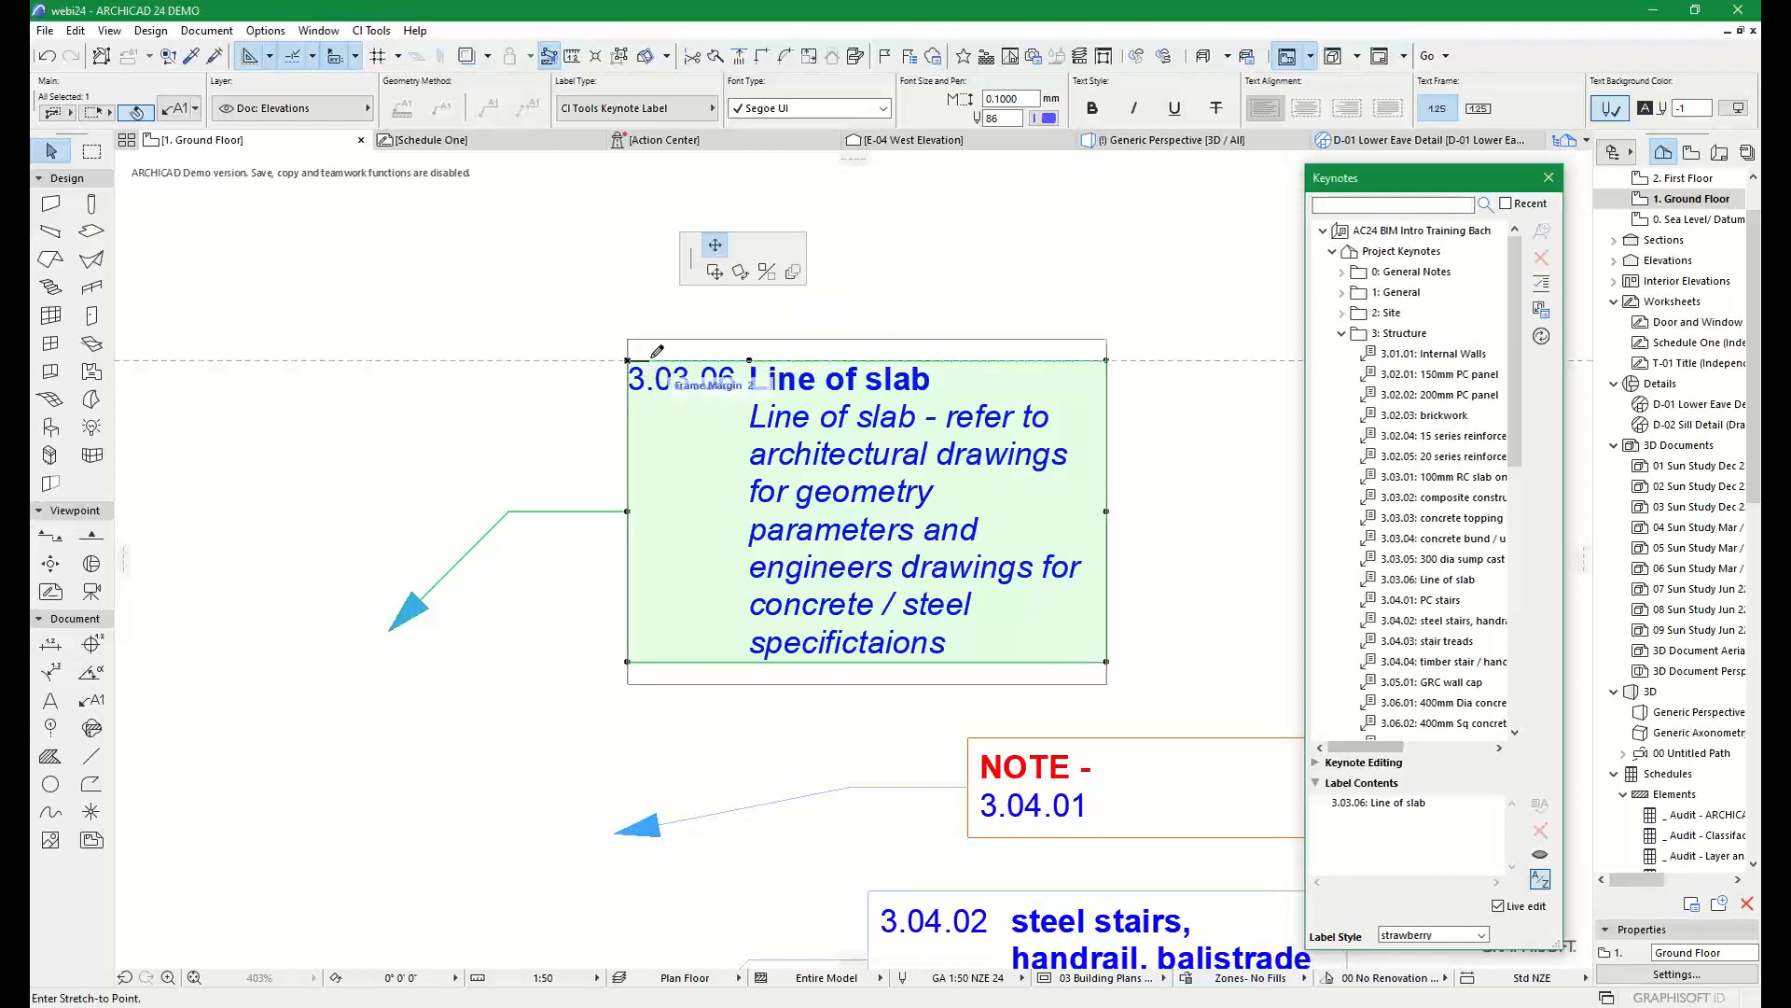
click(654, 355)
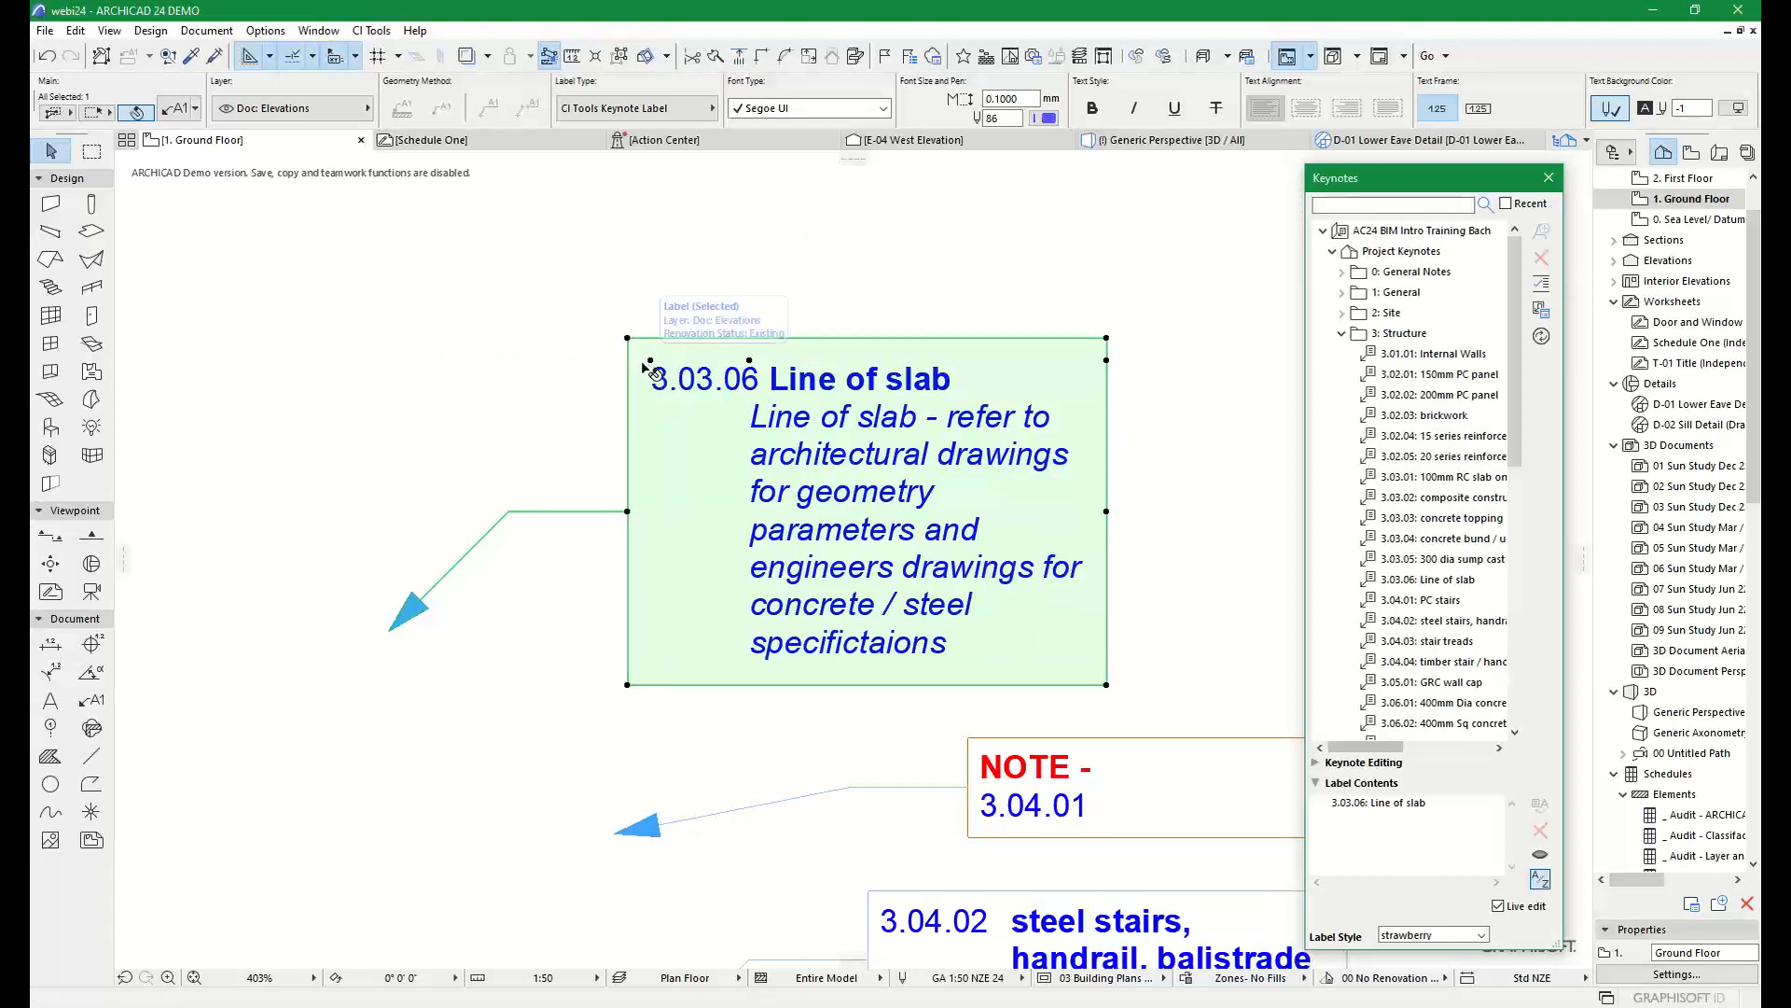
click(1106, 360)
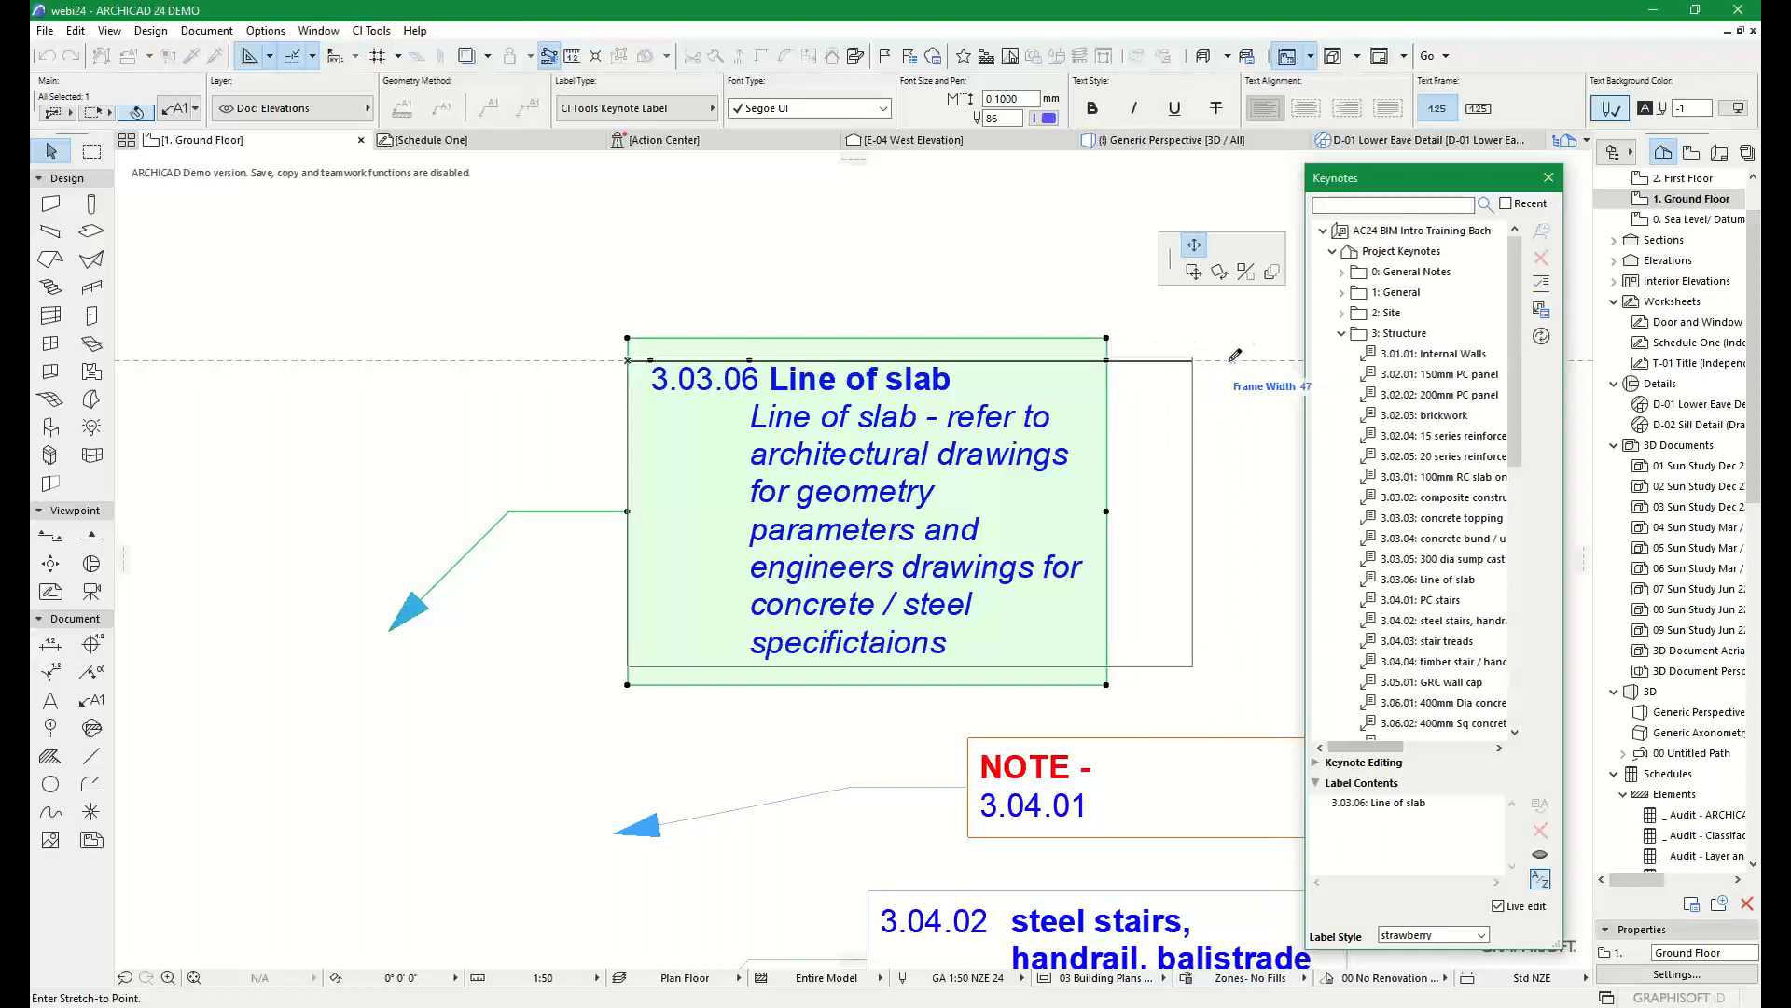
middle_drag(1194, 365, 973, 366)
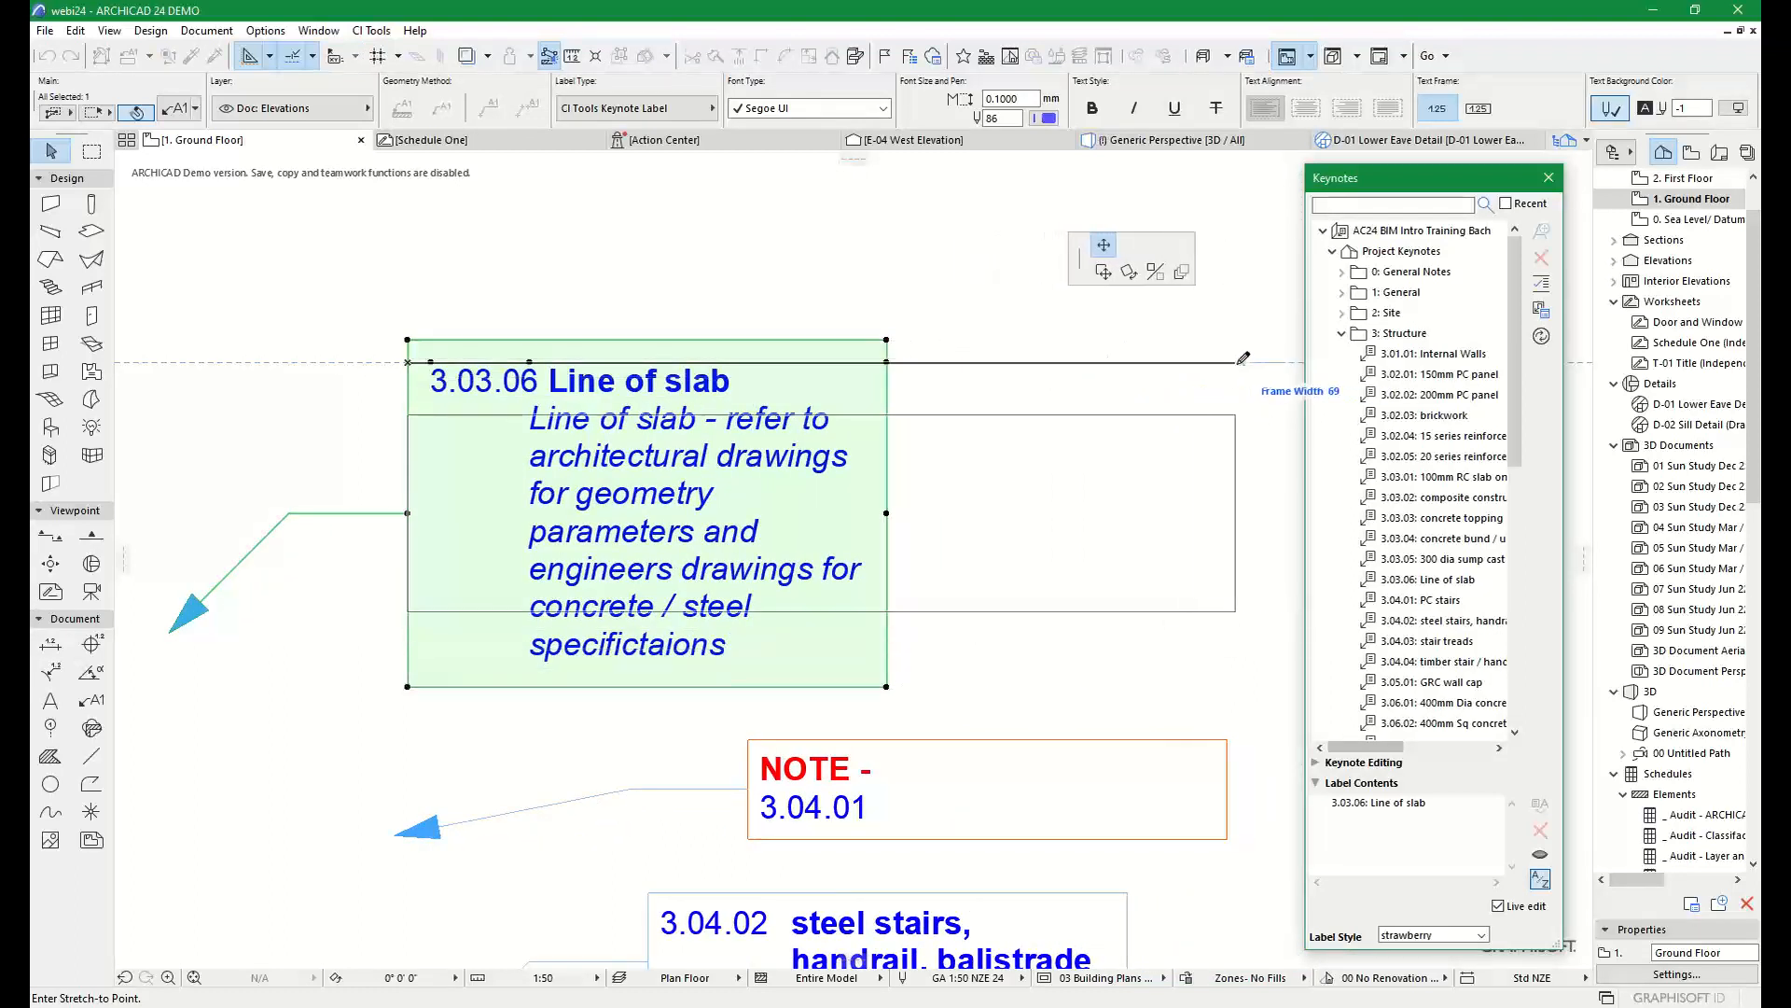
scroll(1237, 365, down, 1)
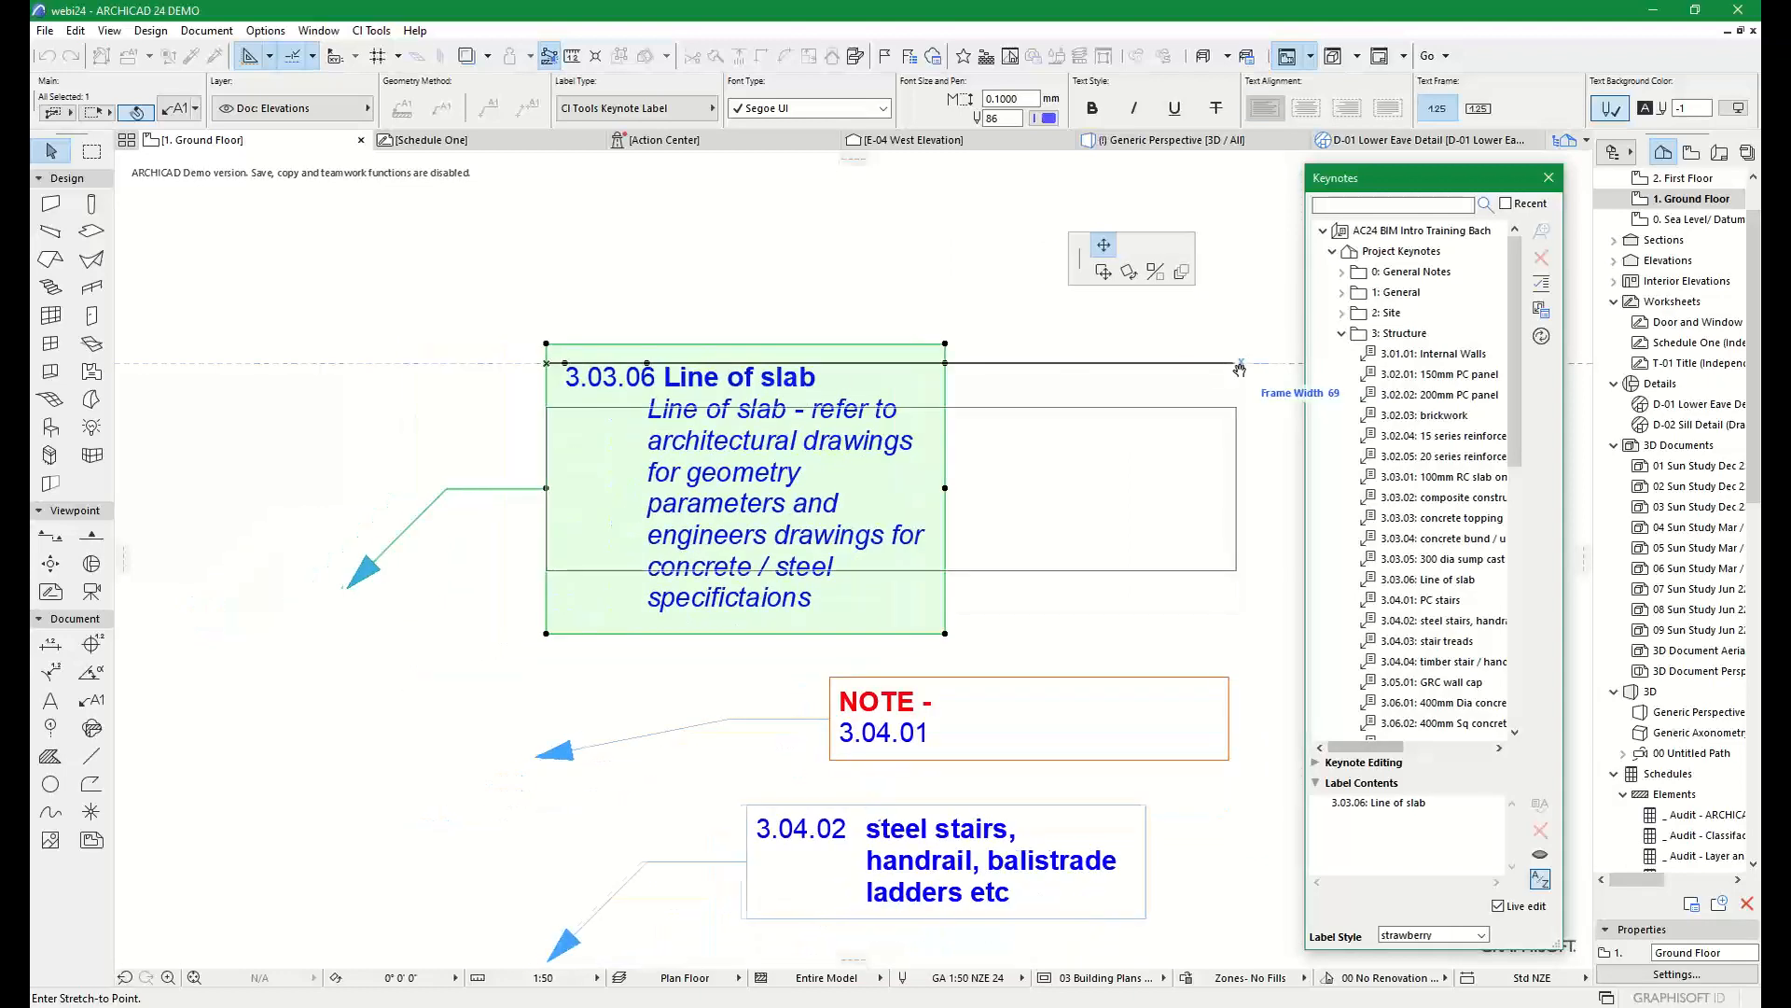
middle_drag(1238, 365, 1084, 371)
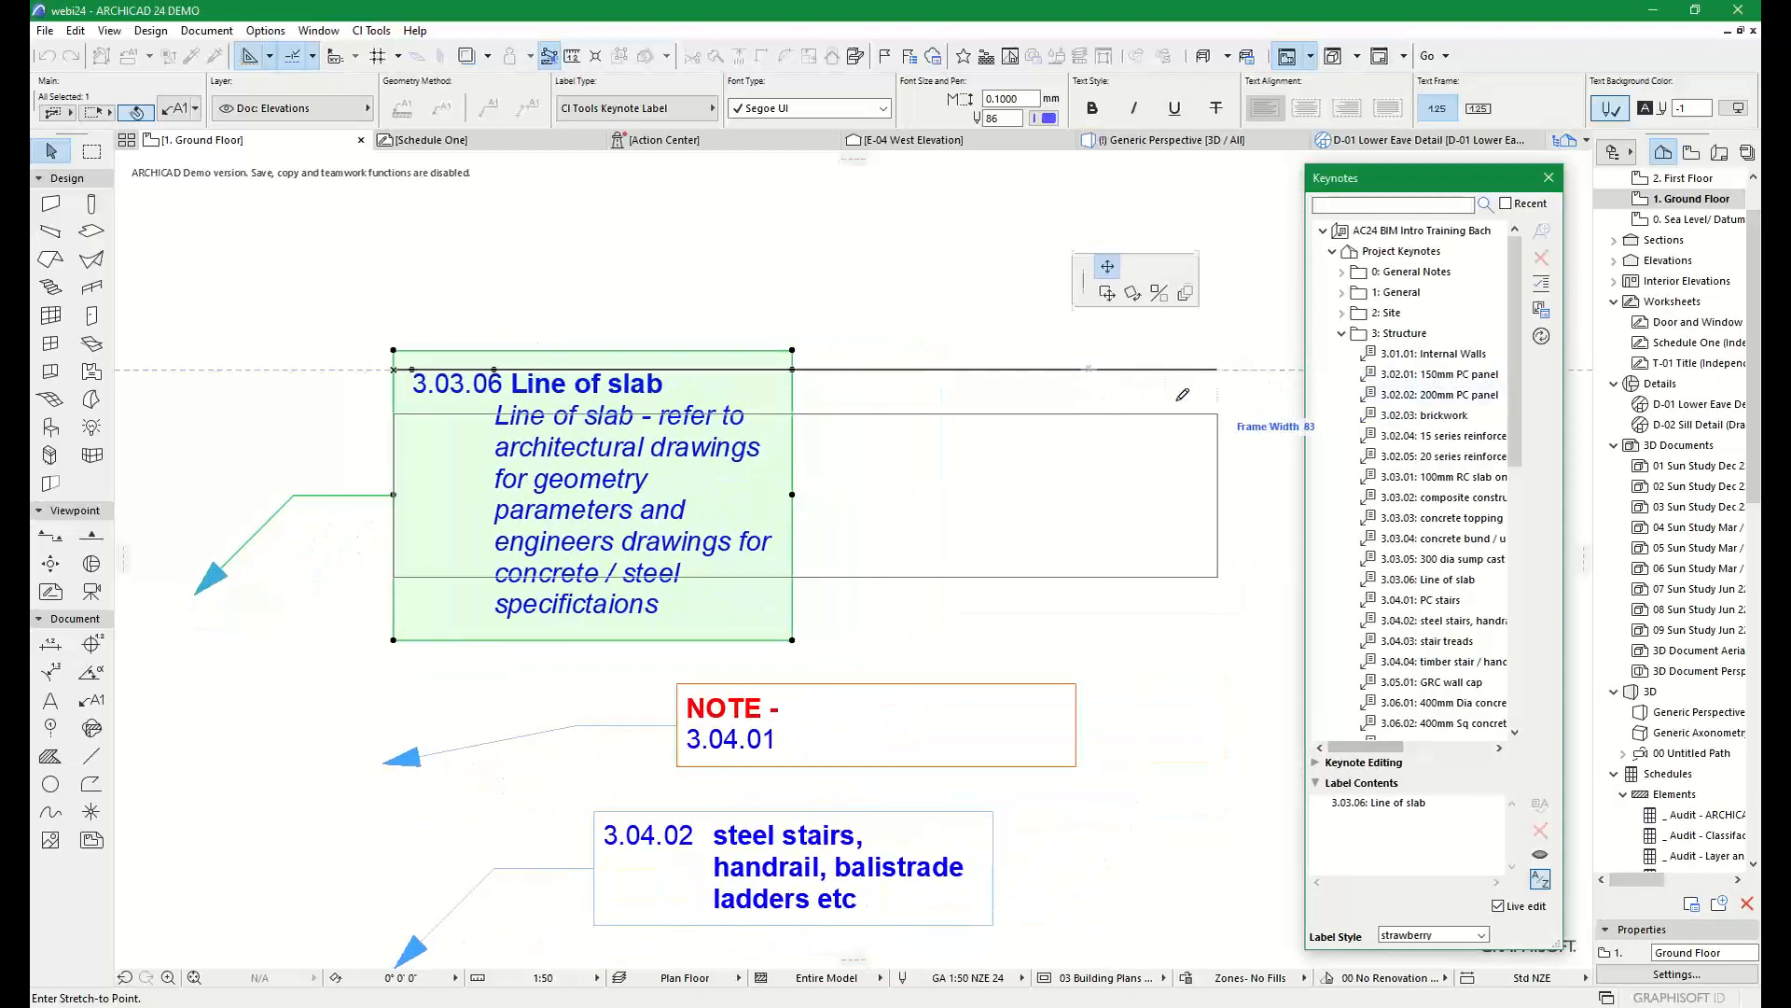
click(1179, 412)
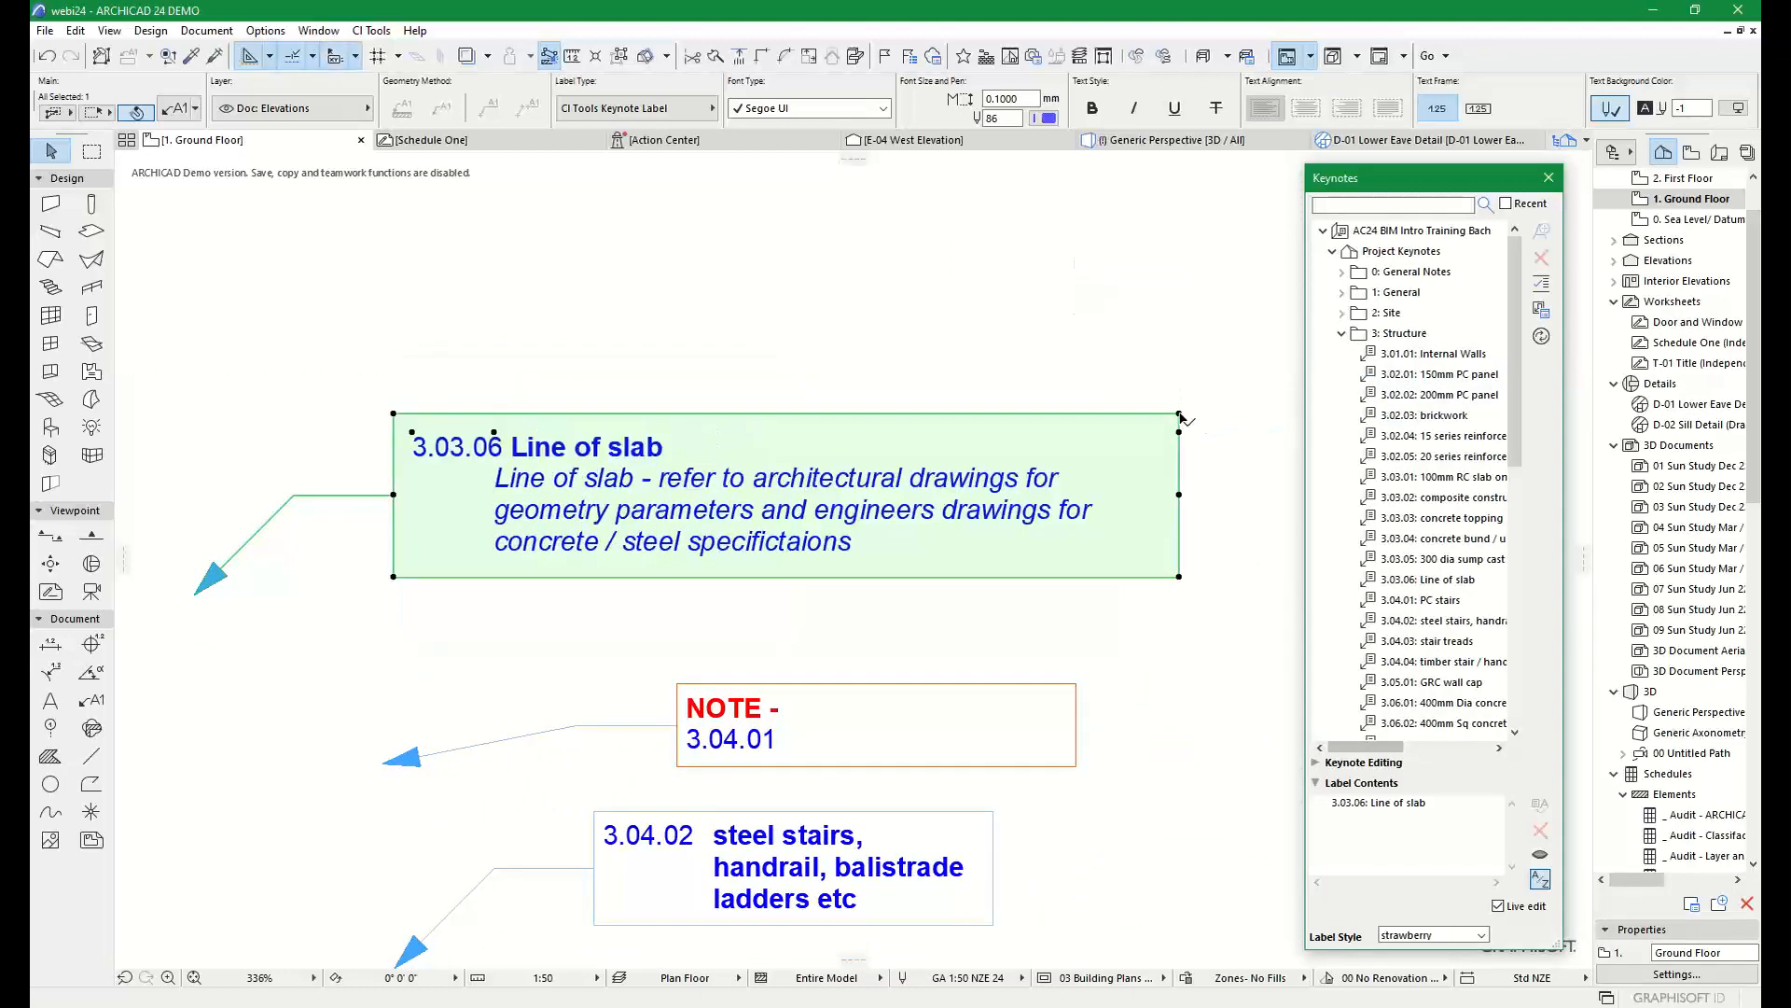
Shrink the 3.03.06 label's frame to a narrow column, and widen it again to a frame width of about 50
click(1180, 431)
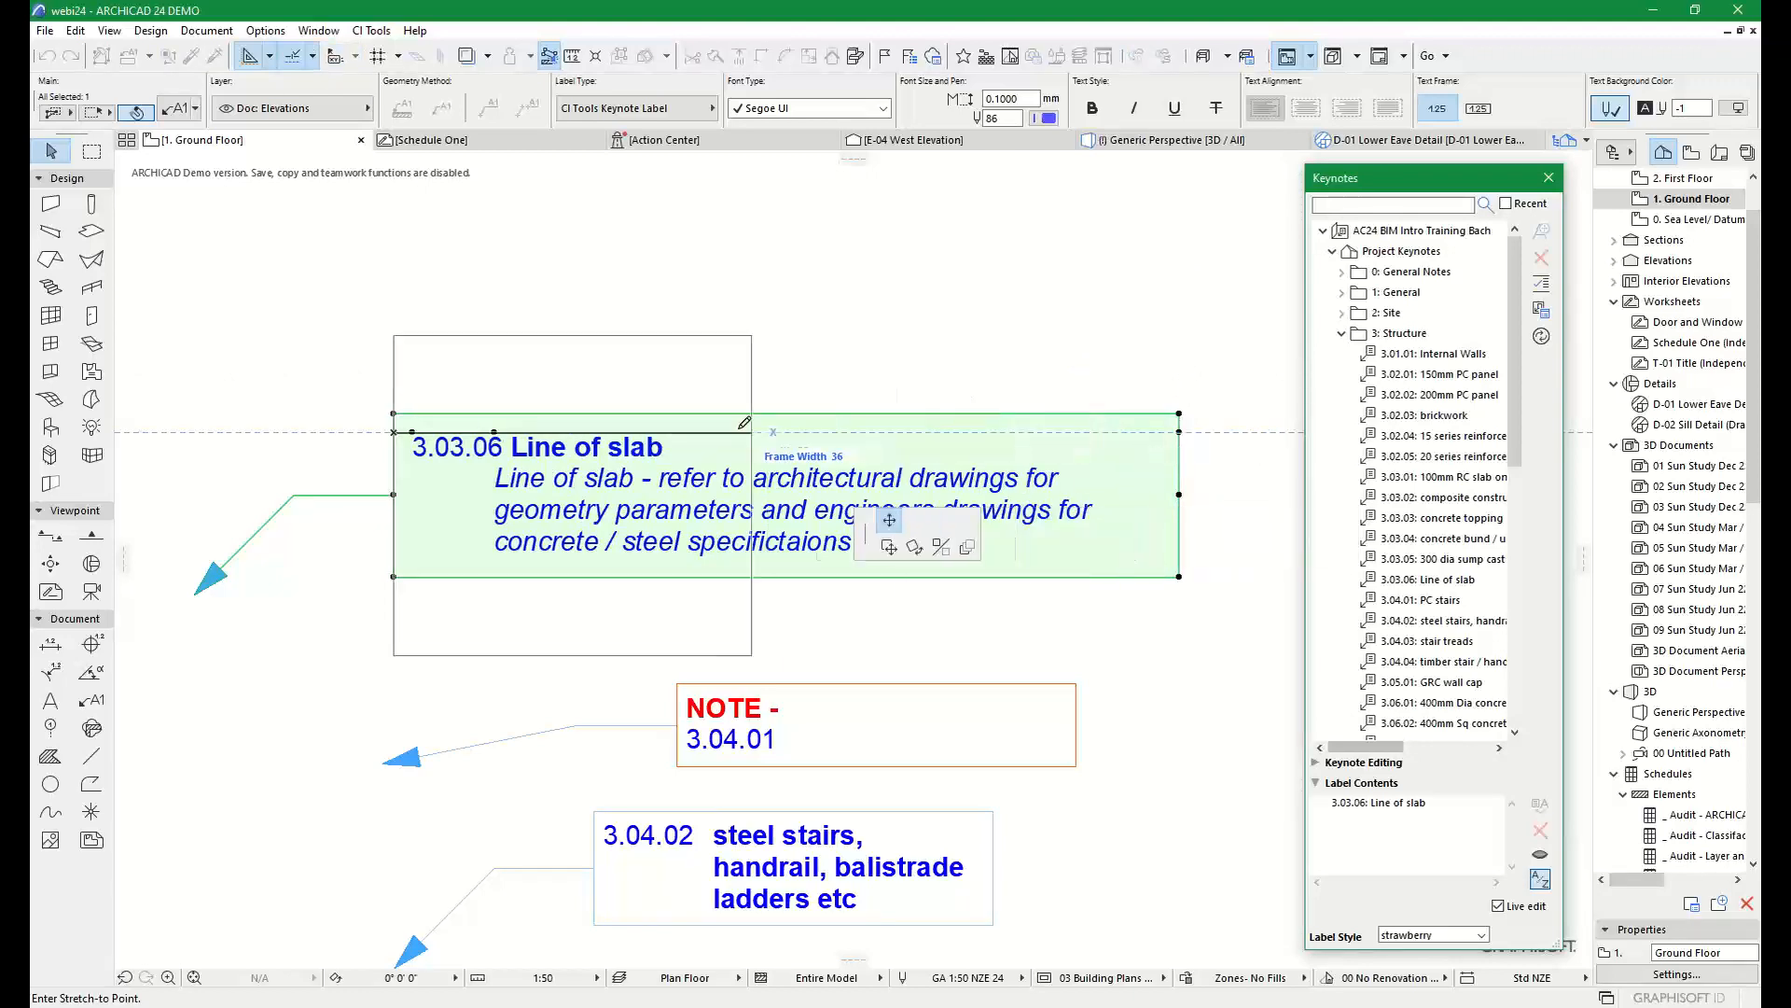
click(609, 427)
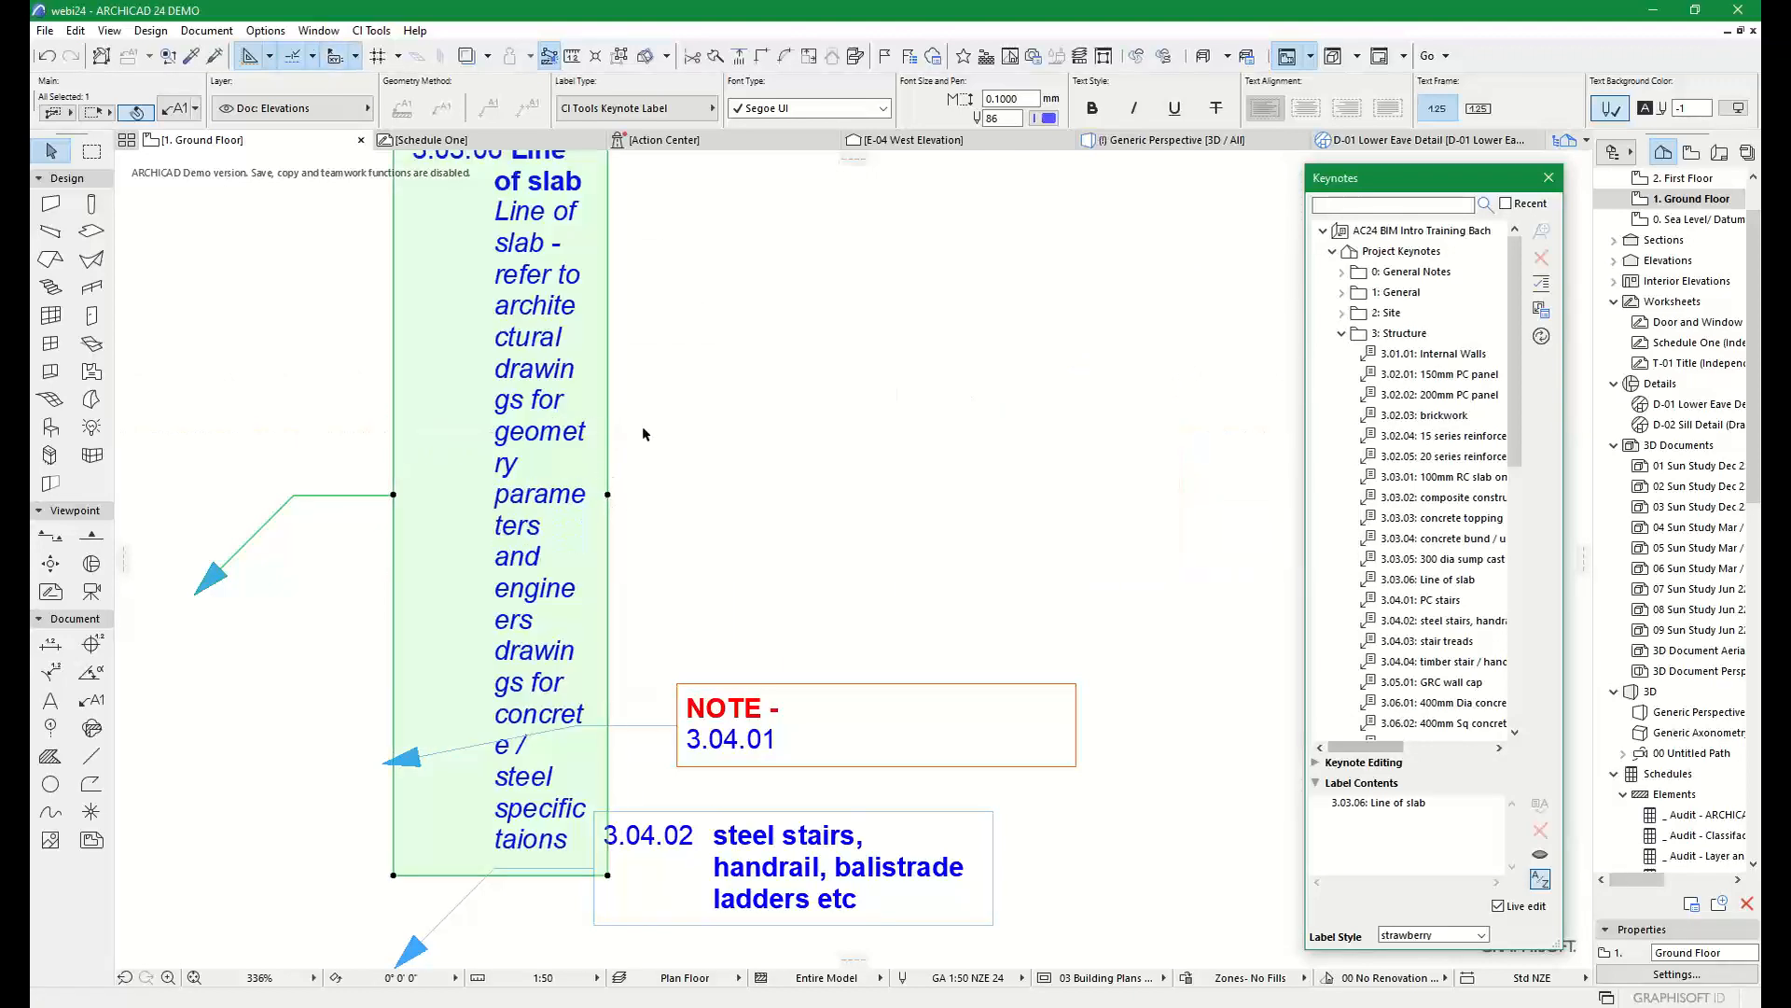
scroll(642, 430, down, 2)
click(620, 222)
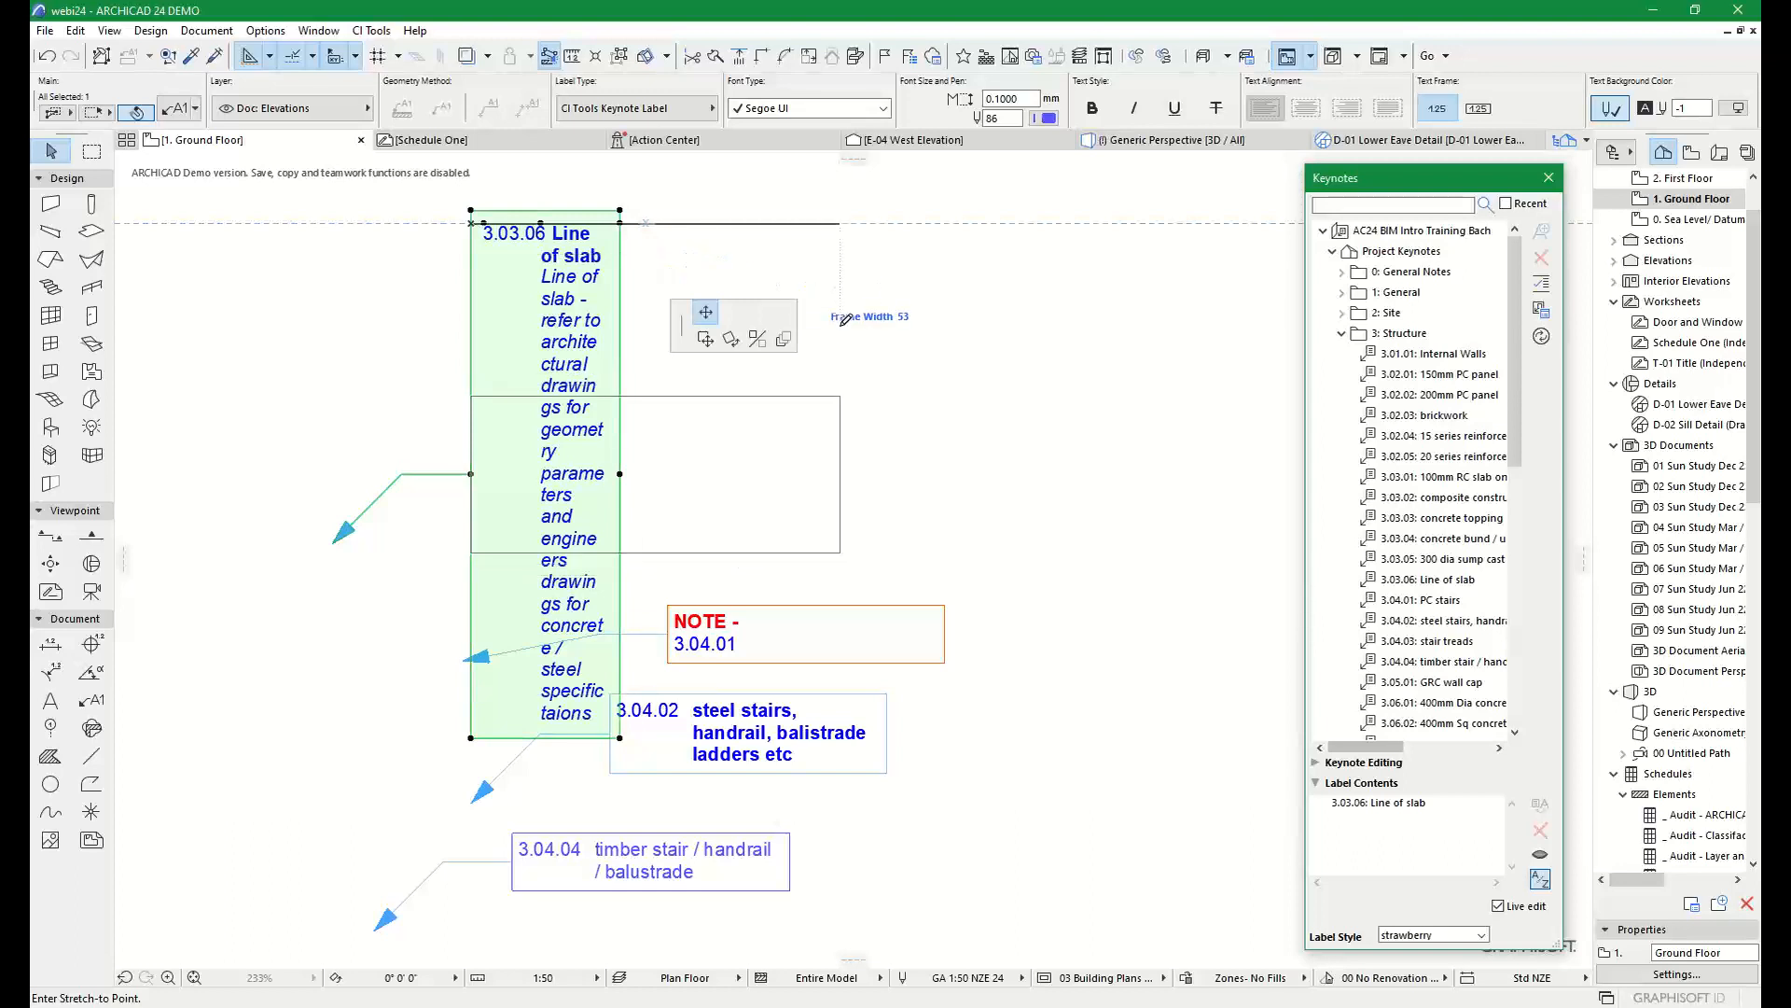
click(827, 395)
middle_drag(686, 418, 928, 408)
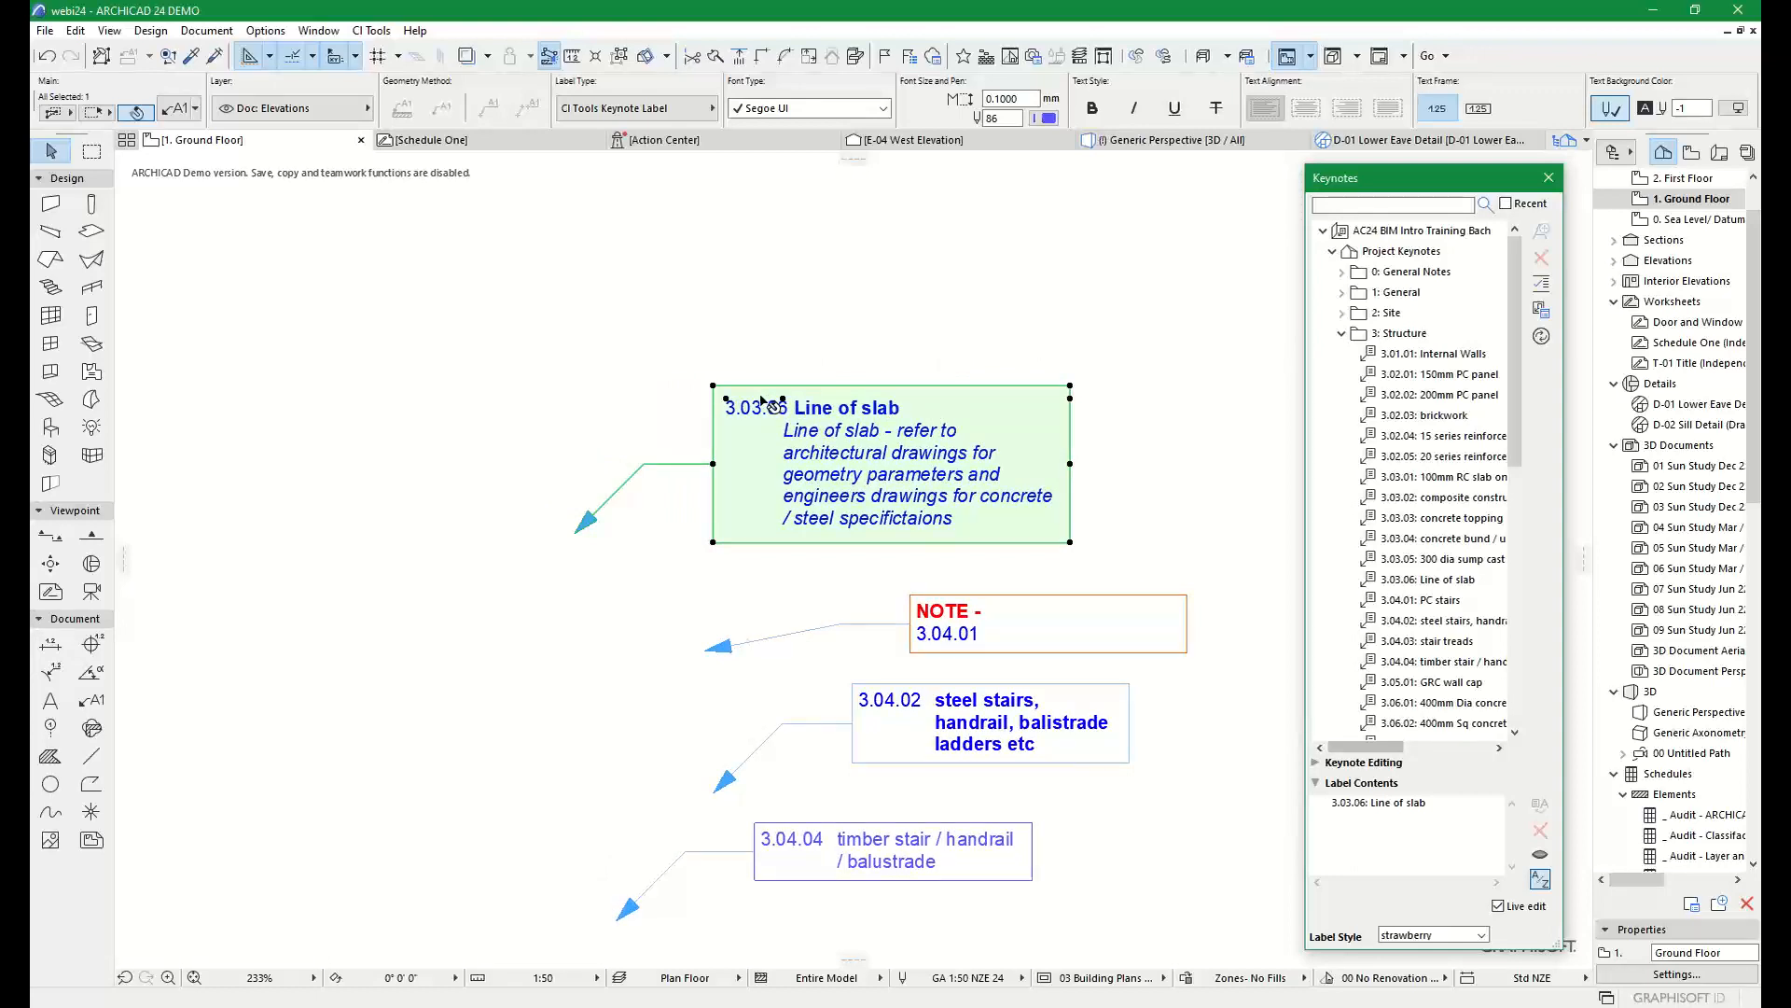
Move the 3.03.06 label's text box up and slightly left with the drag option, keeping the leader's arrowhead in place
scroll(806, 399, up, 1)
scroll(844, 399, up, 1)
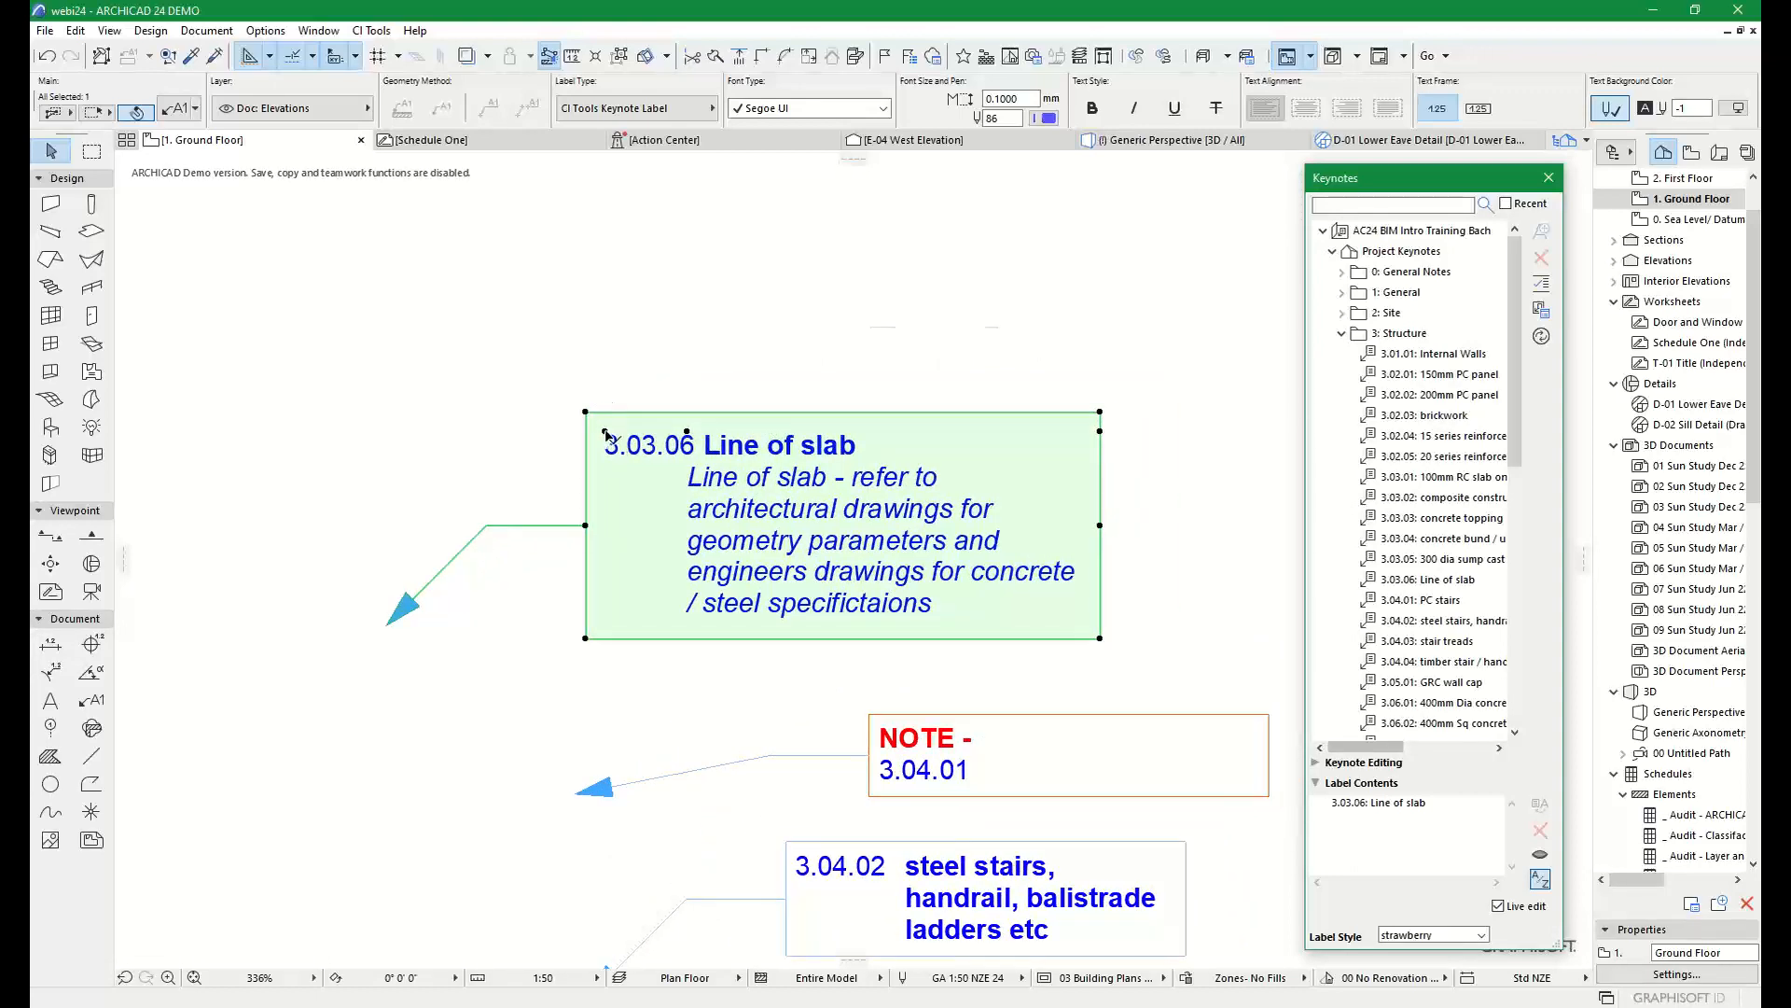
click(605, 434)
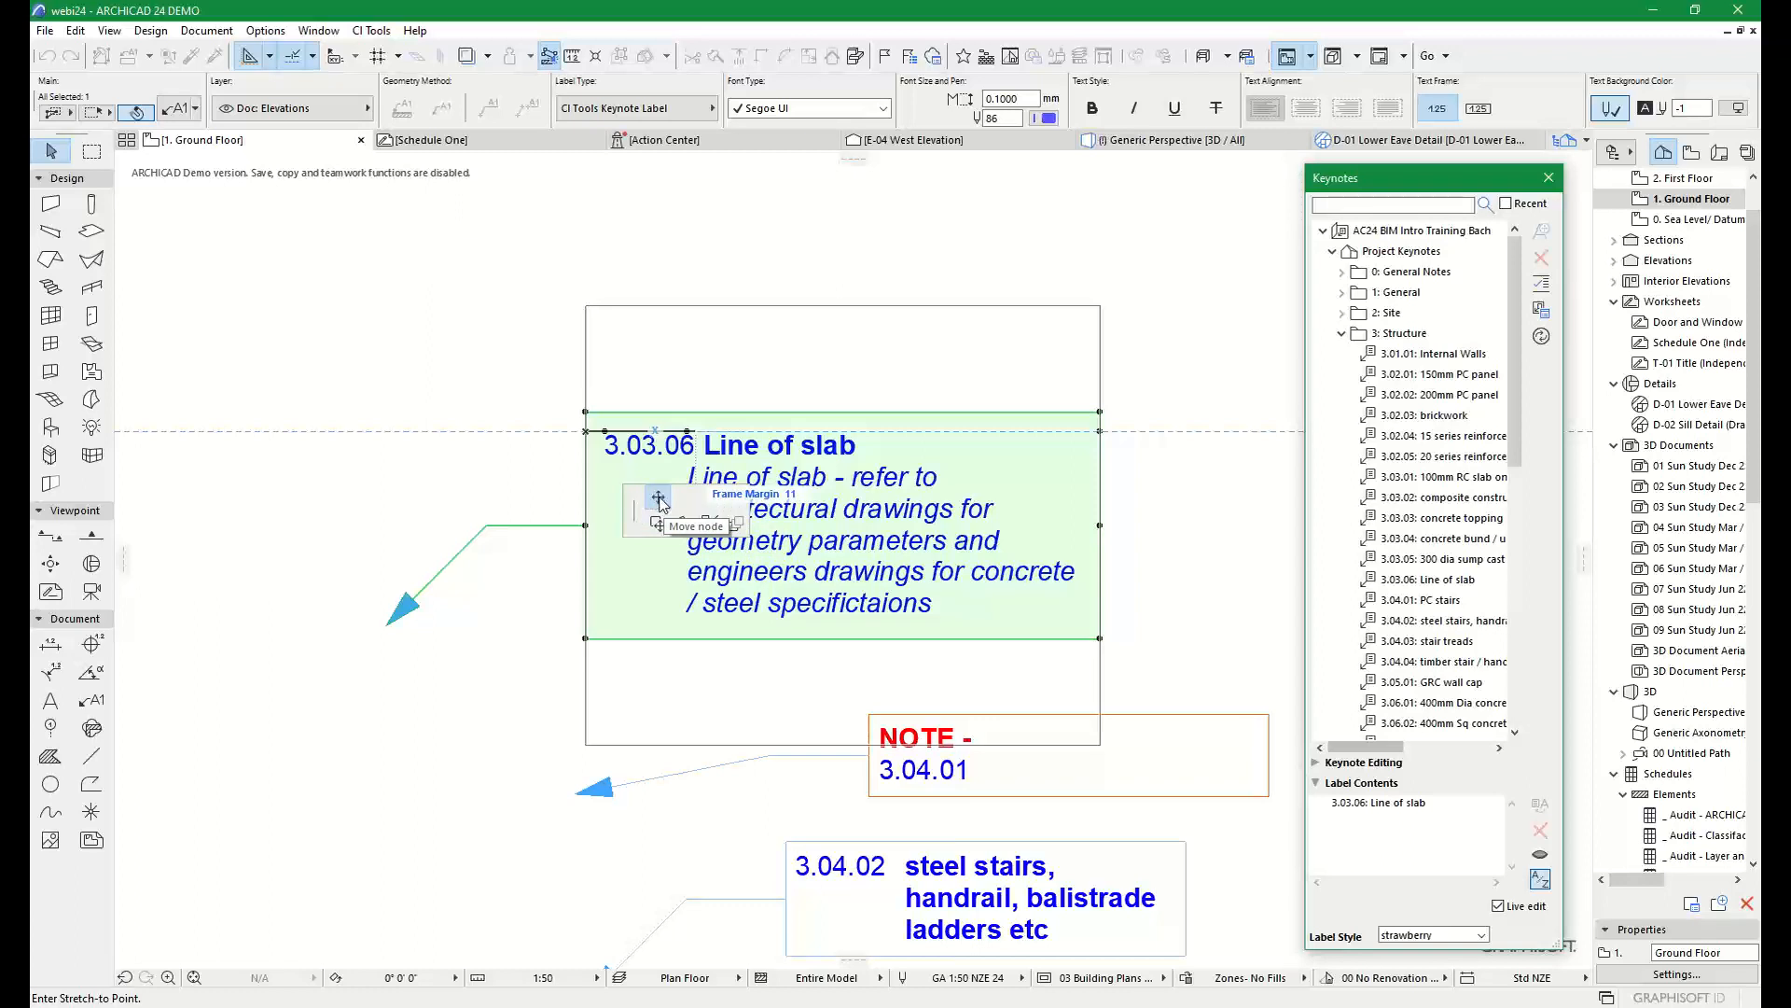
click(658, 500)
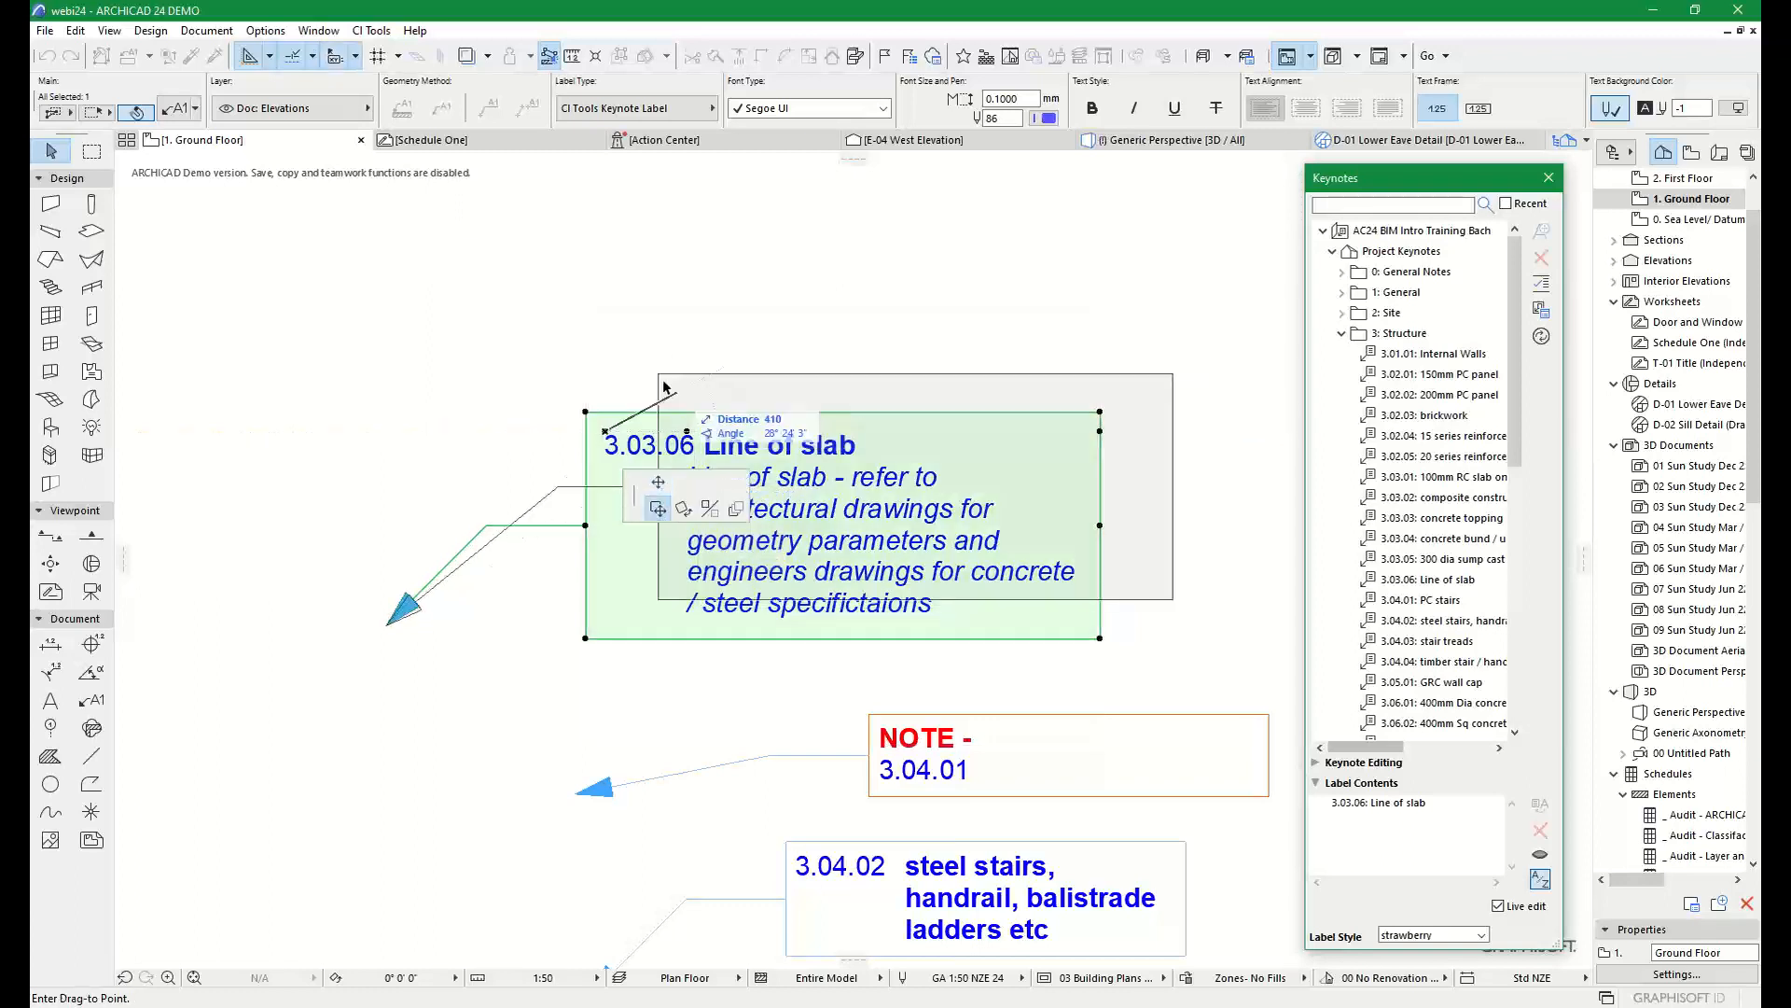
click(572, 338)
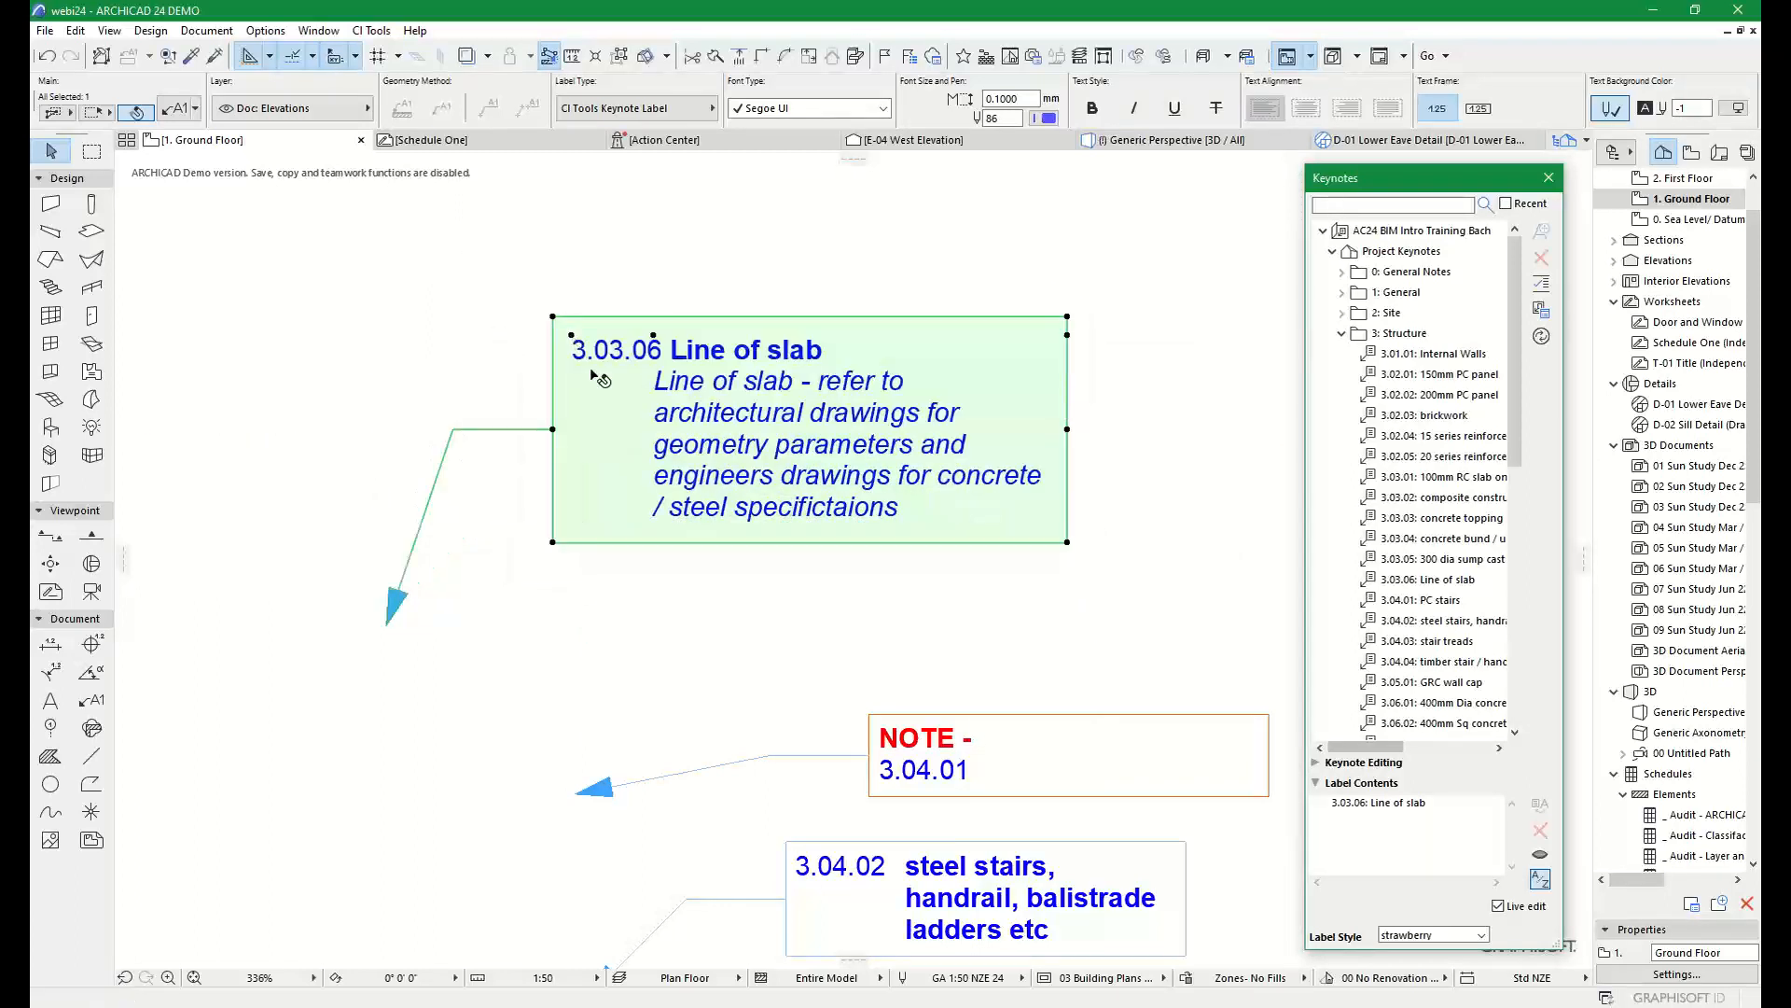
Increase the 3.03.06 label's frame margin with the move node option, and widen its tab so the title clears the number
click(570, 334)
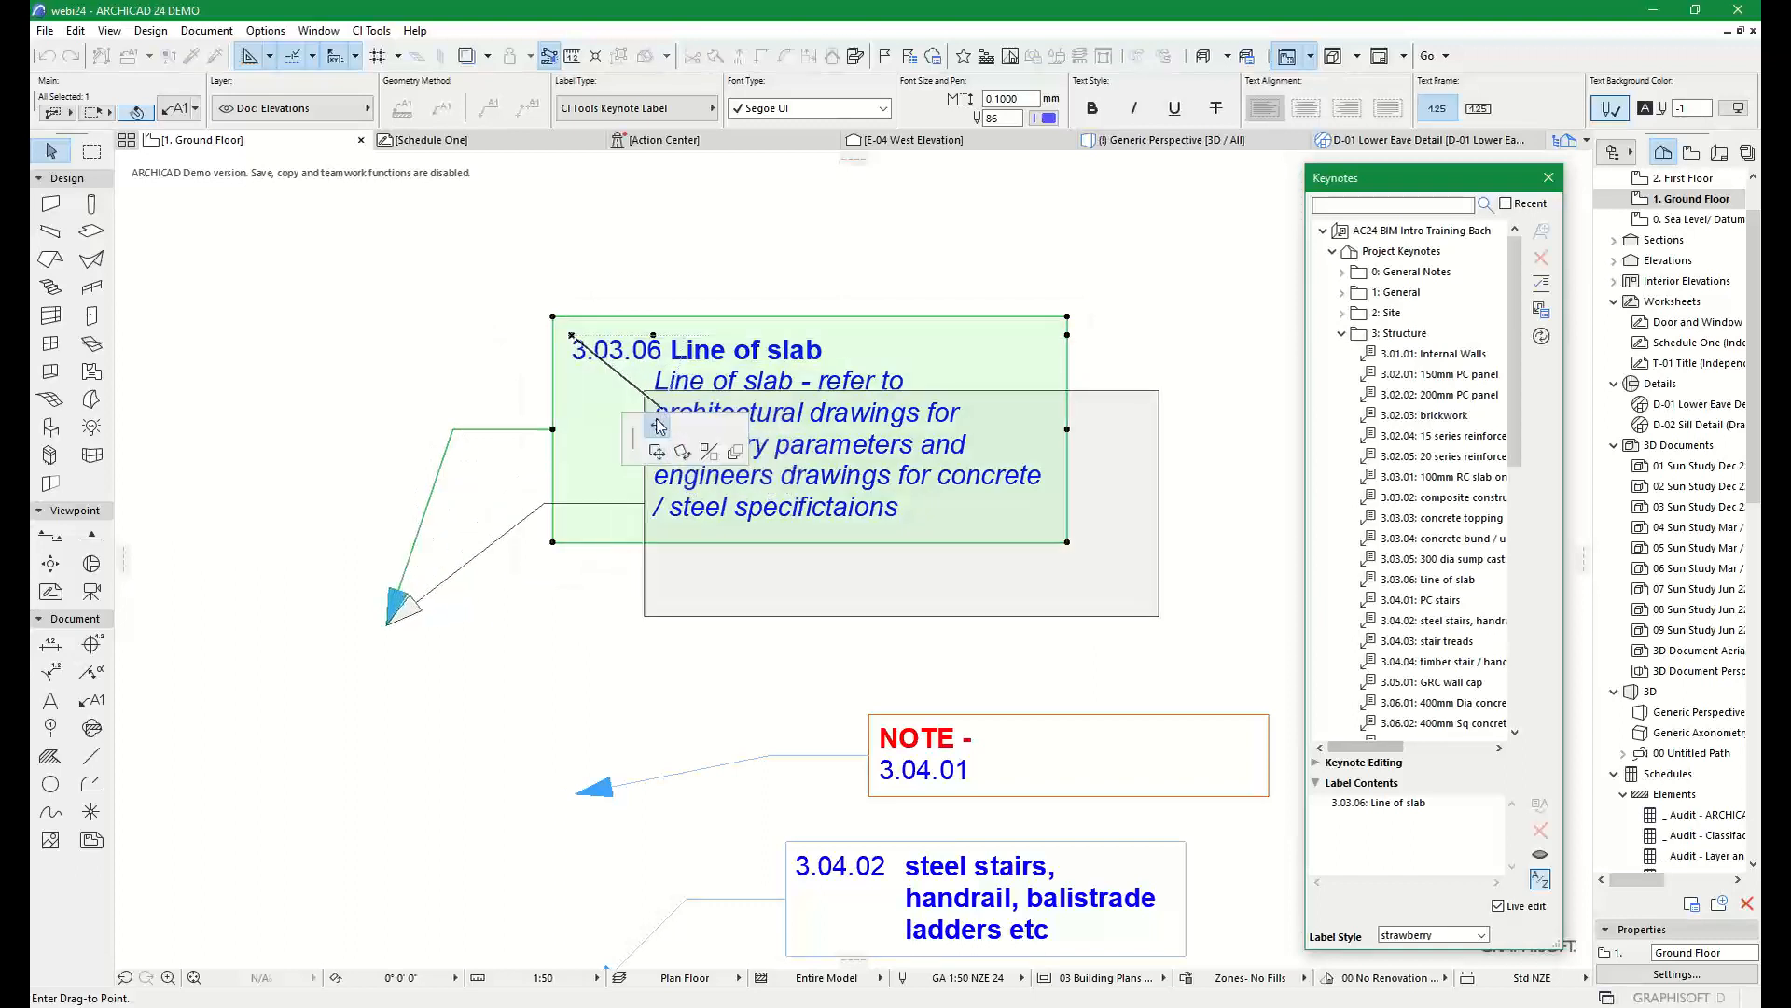
click(659, 427)
click(618, 364)
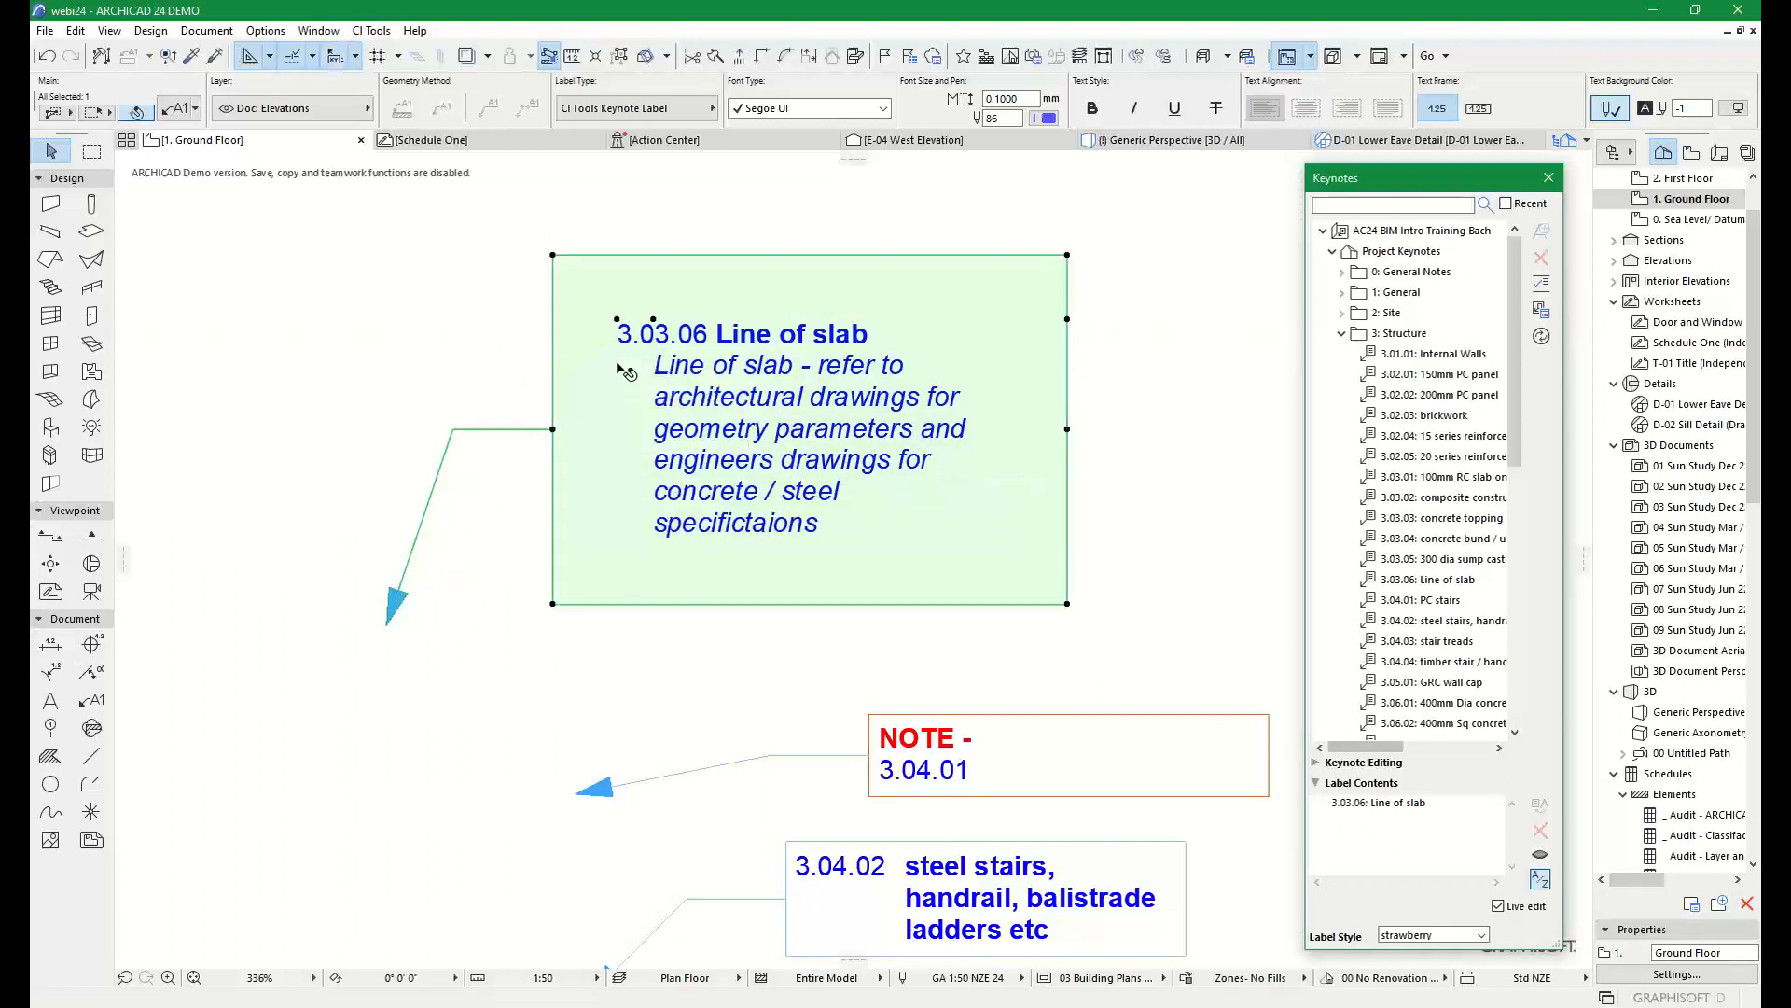
click(653, 319)
click(722, 319)
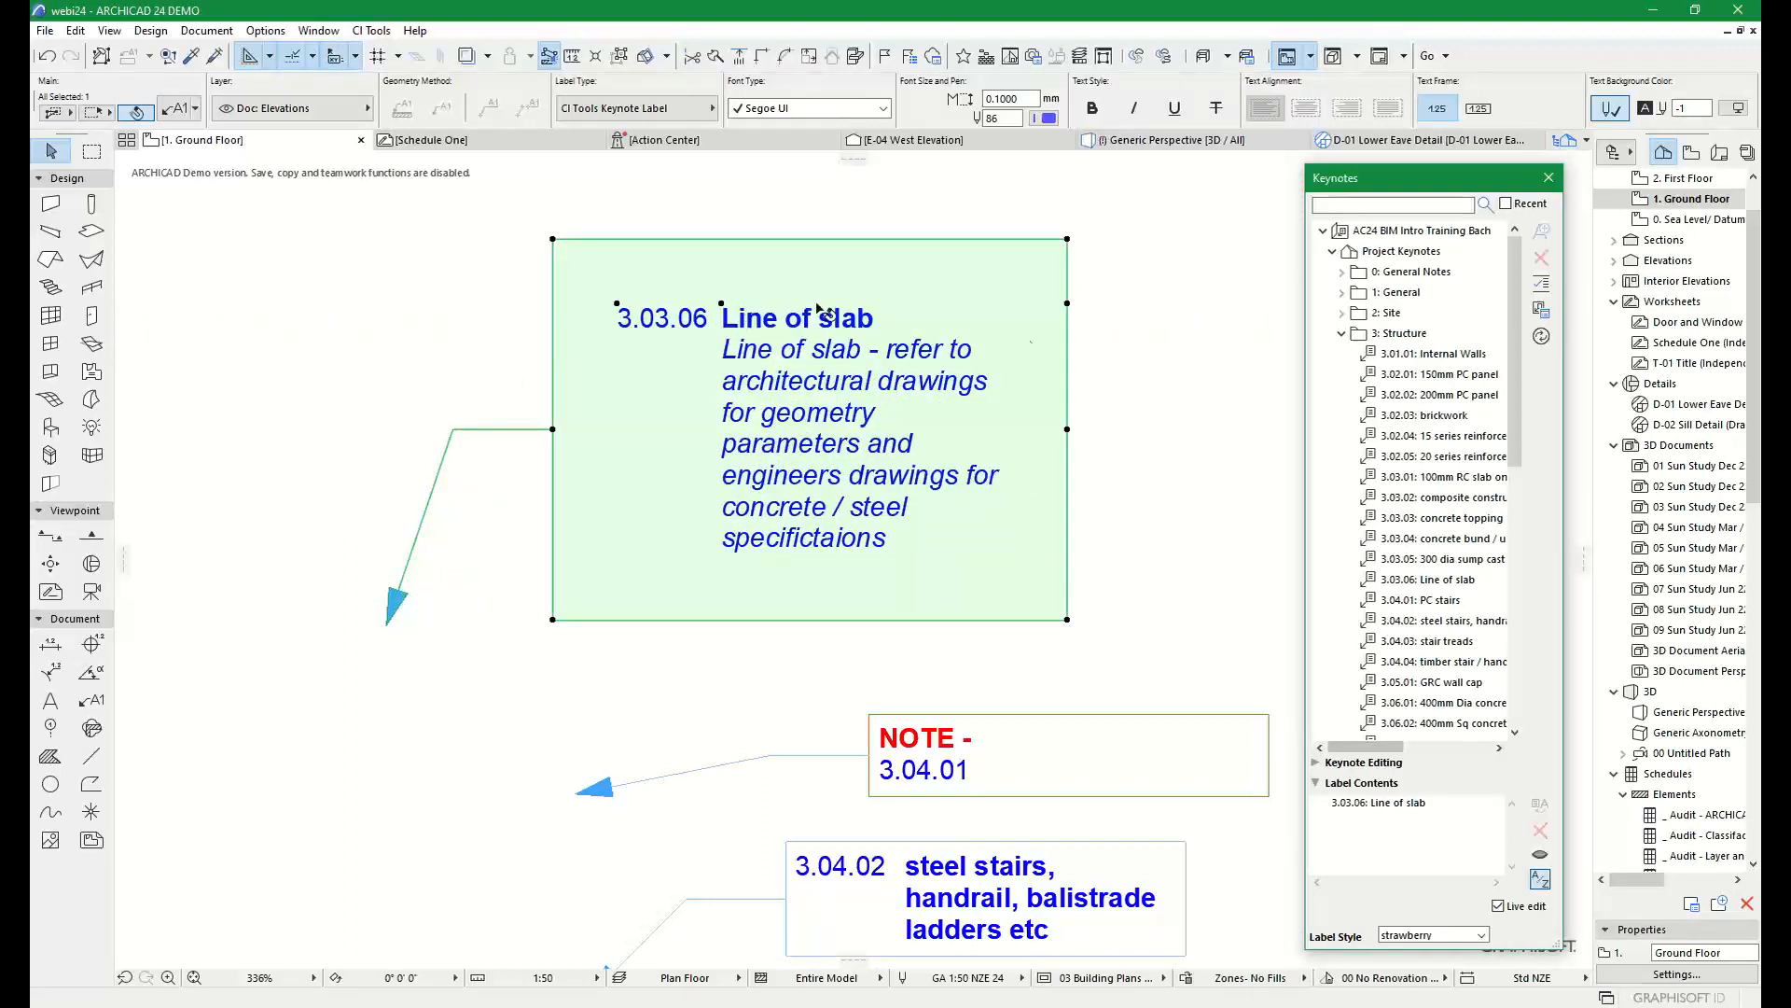
Widen the frame of the 3.03.06 Line of slab label and clear the selection
click(1067, 302)
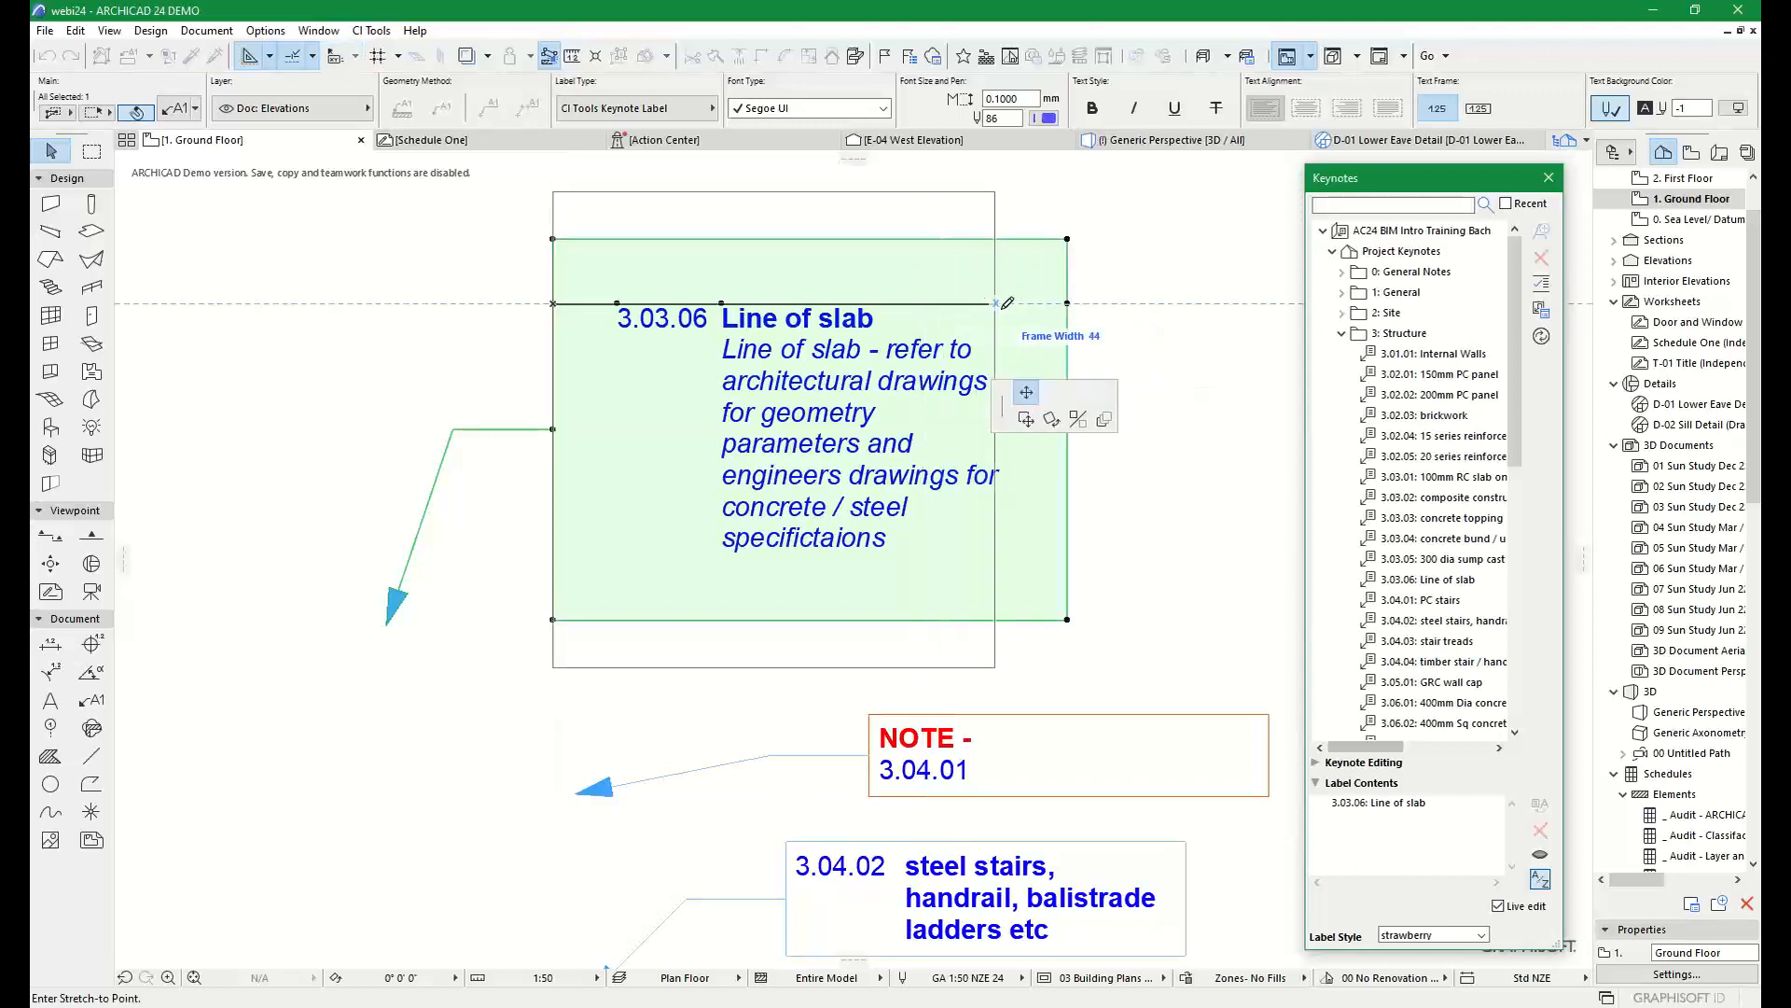
click(1139, 312)
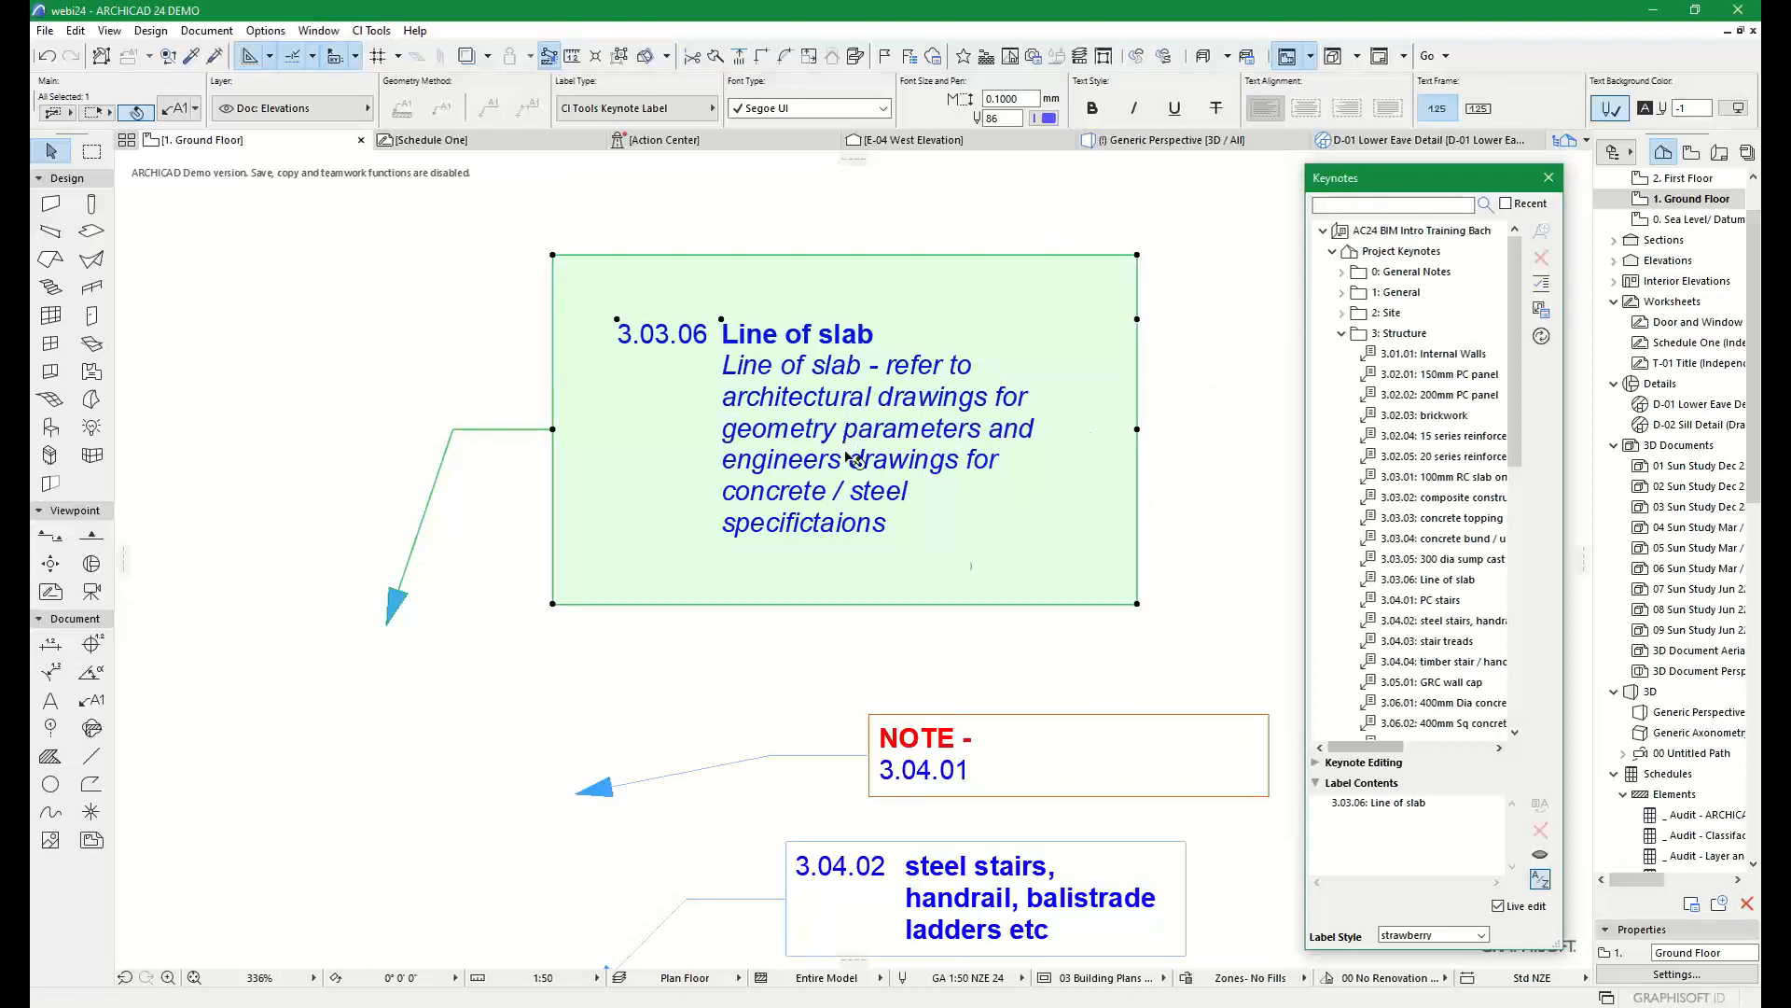
click(1179, 513)
scroll(1120, 532, down, 5)
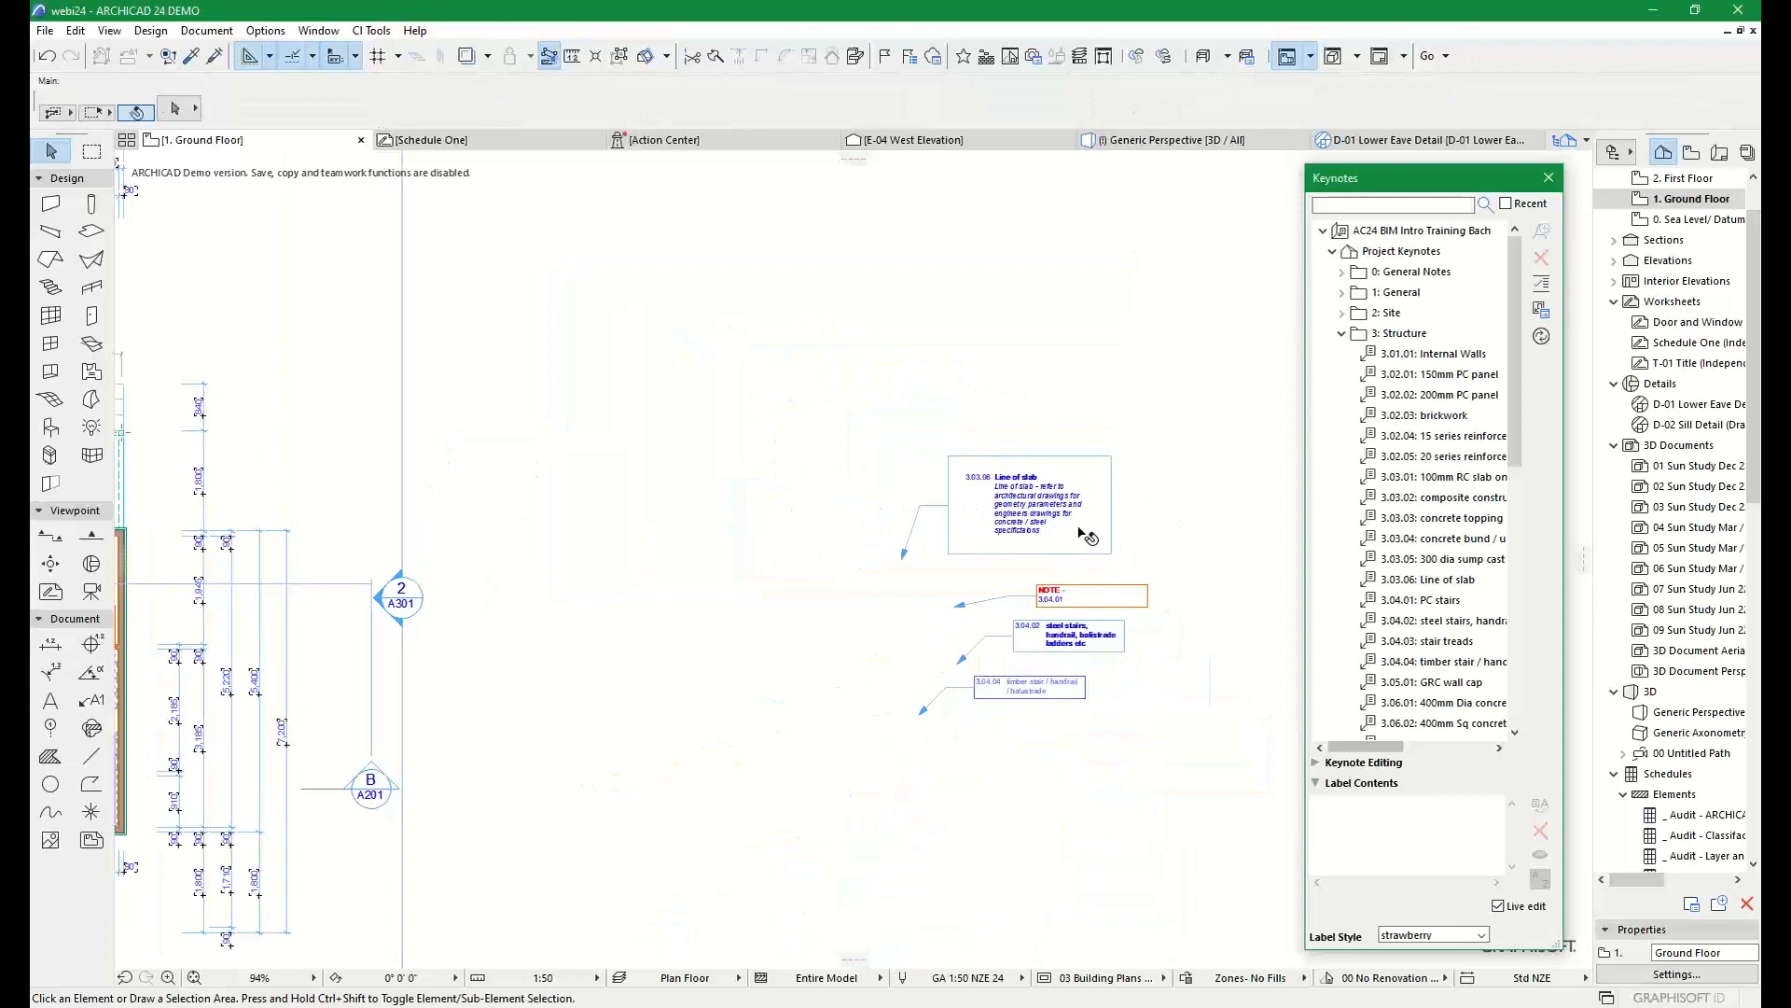
Reselect the 3.03.06 label, reduce its frame margin to a narrow gap, and bring the title column slightly closer to the number
scroll(1045, 569, up, 2)
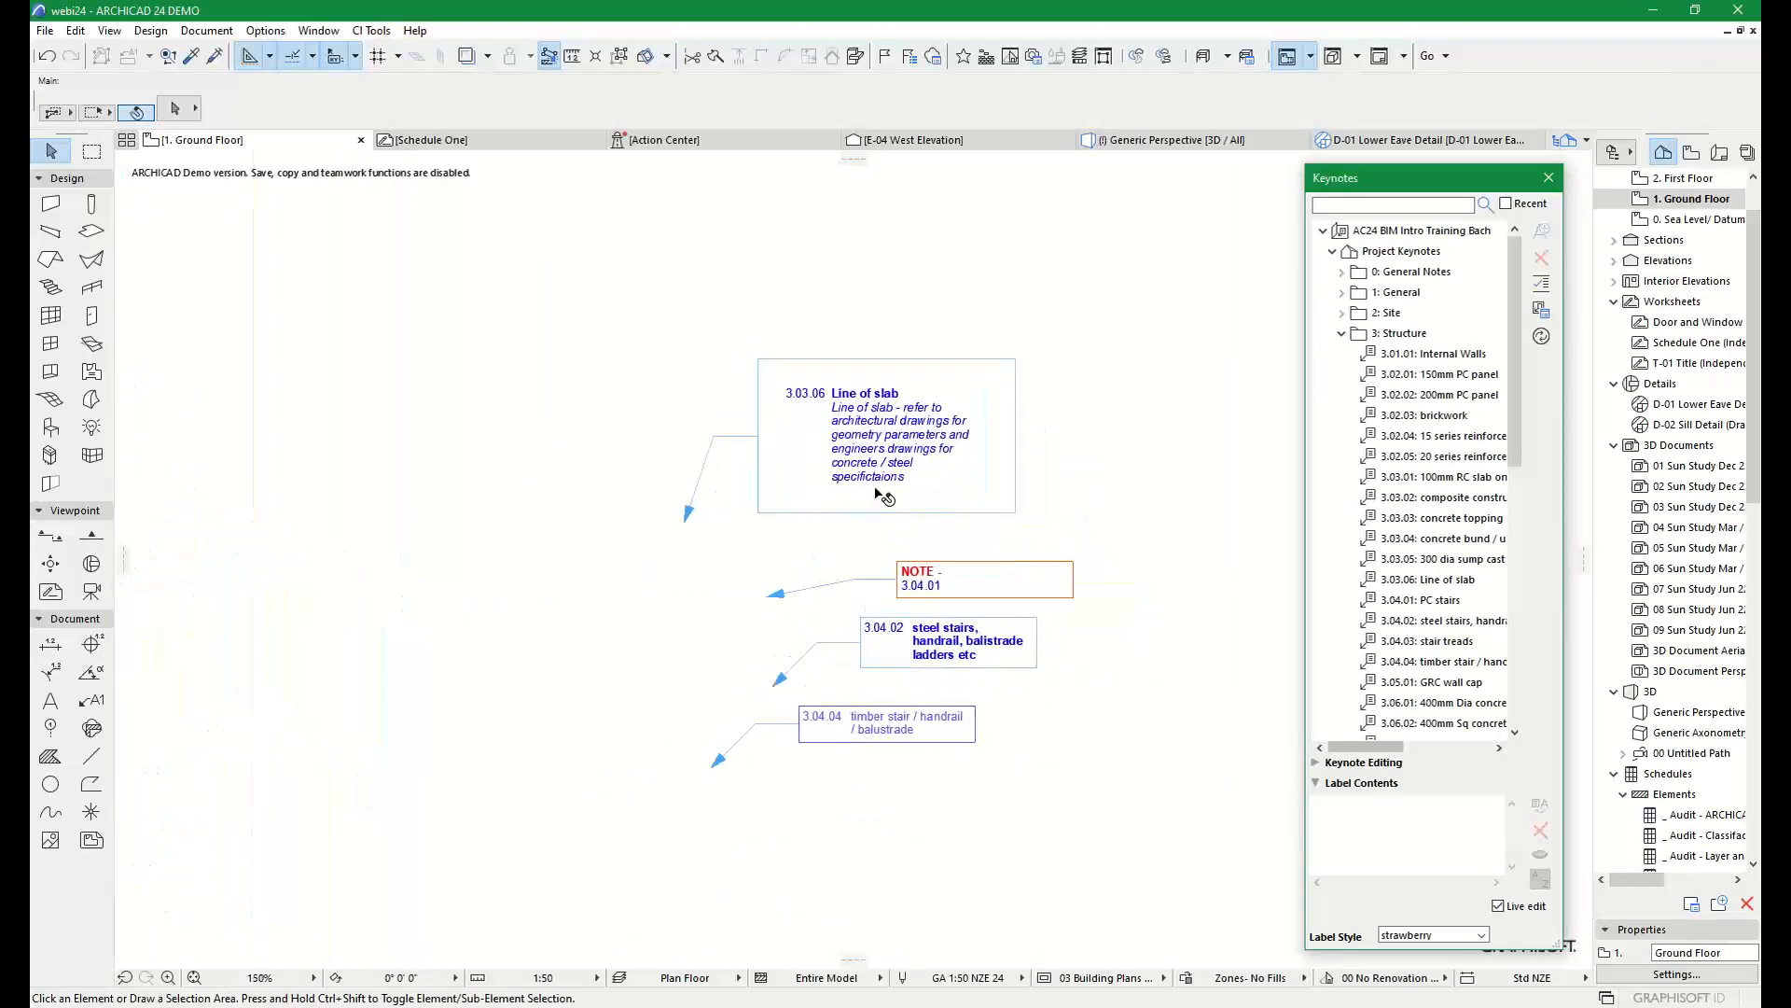
scroll(877, 495, up, 1)
click(779, 381)
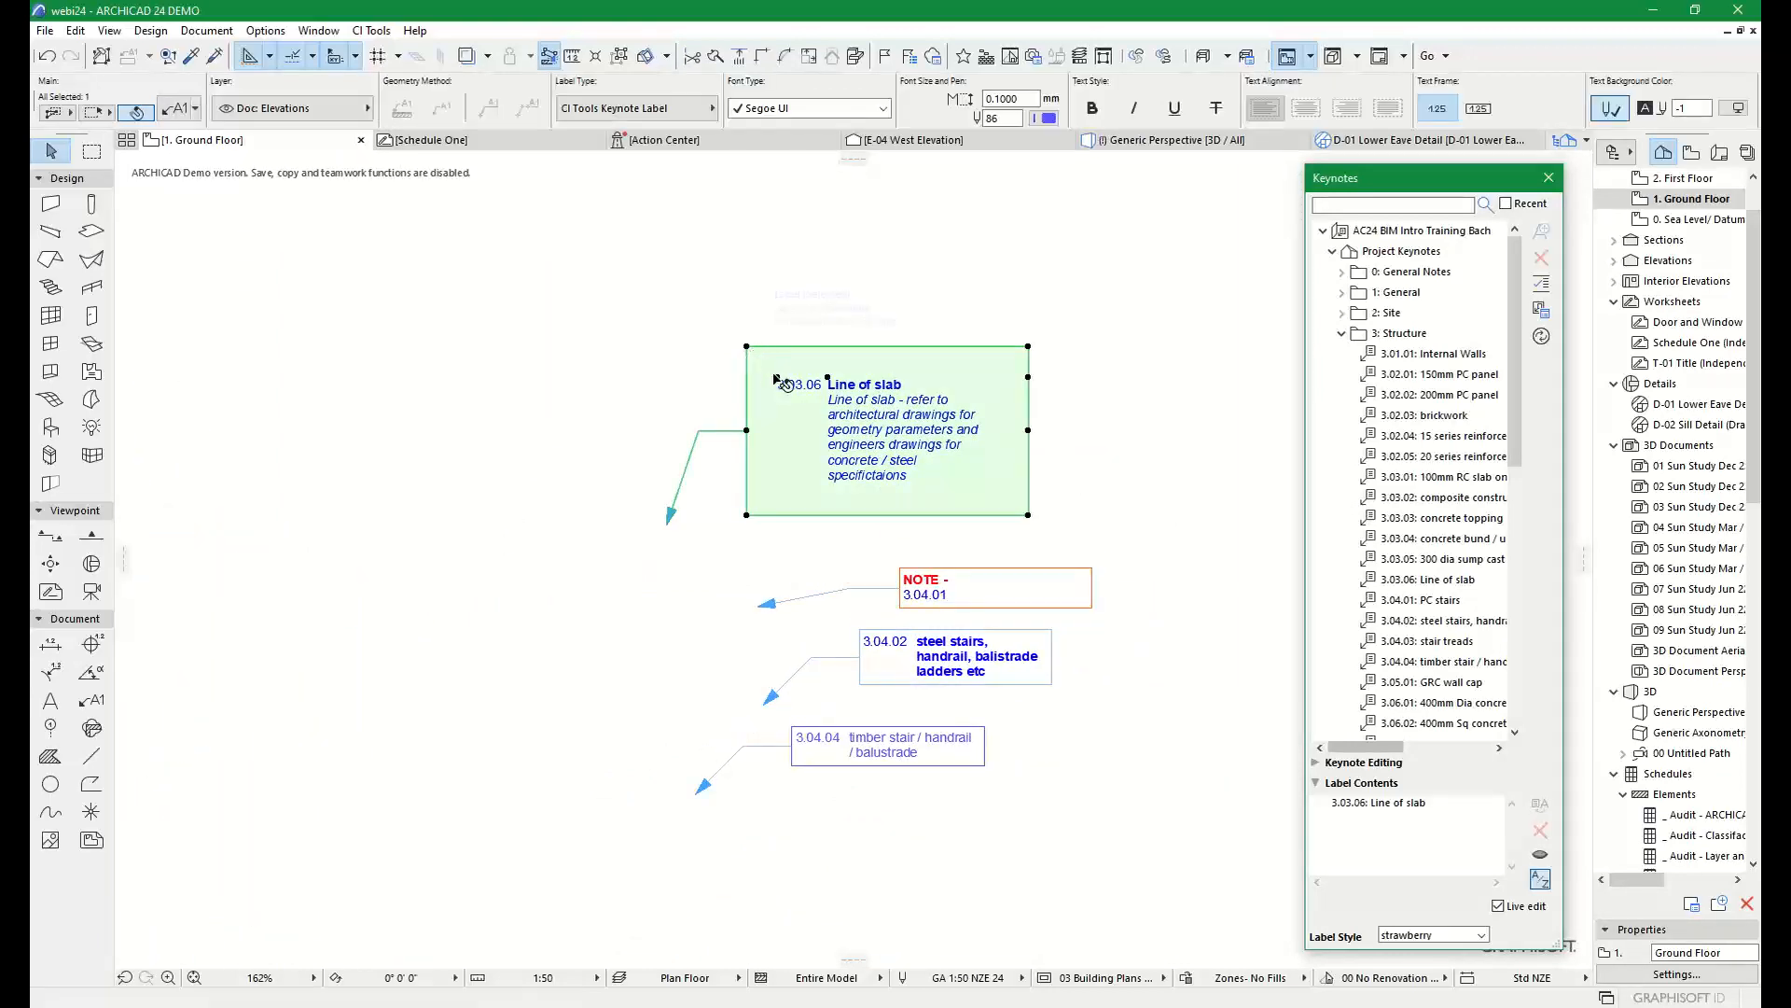
click(775, 377)
click(759, 376)
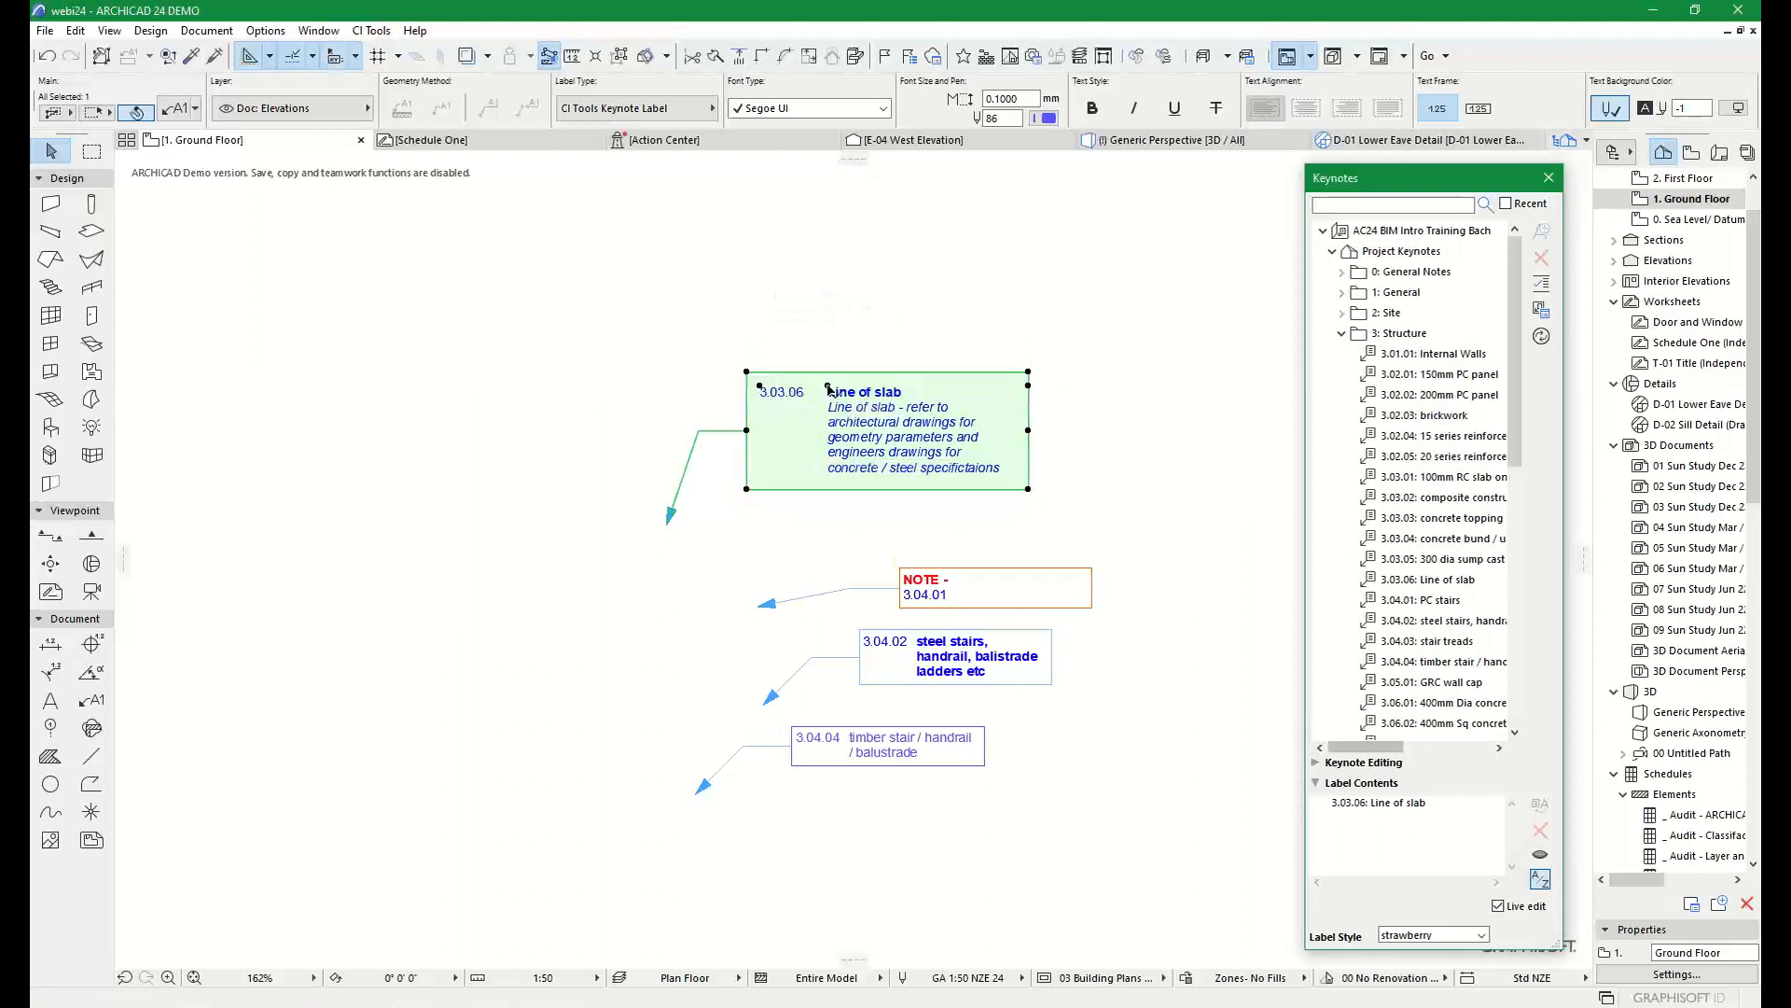
click(829, 388)
click(815, 387)
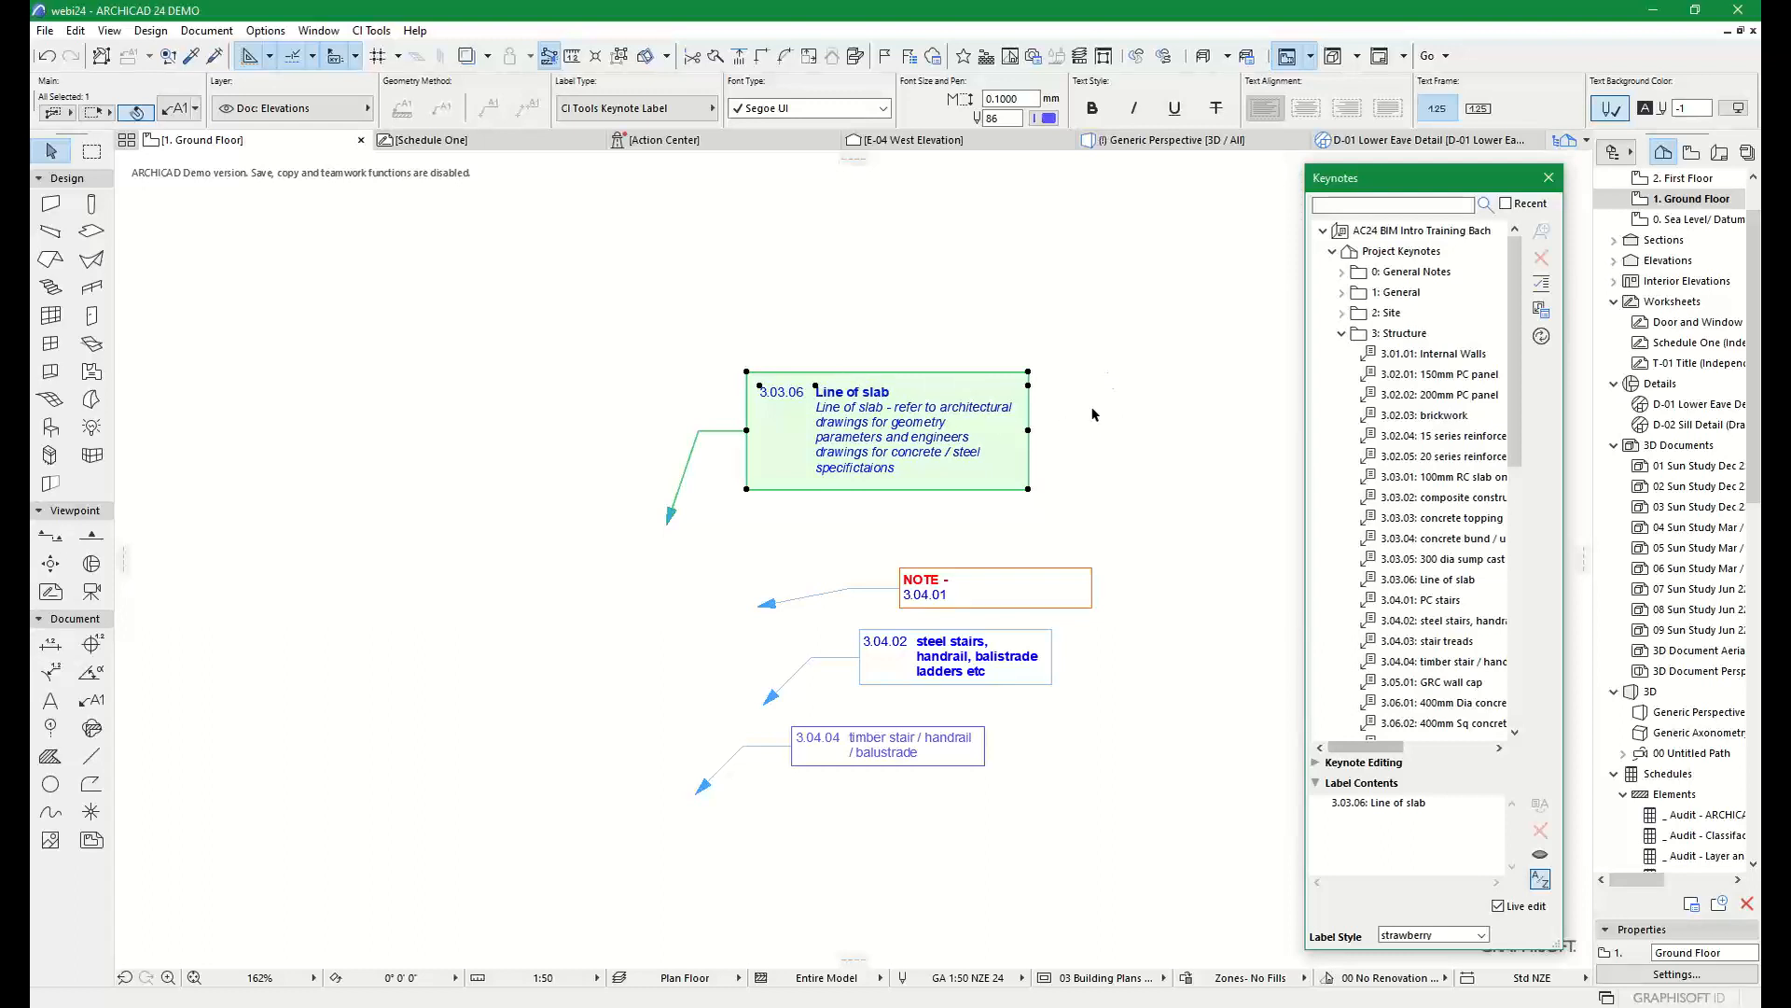
scroll(1143, 459, down, 1)
middle_drag(1143, 459, 920, 464)
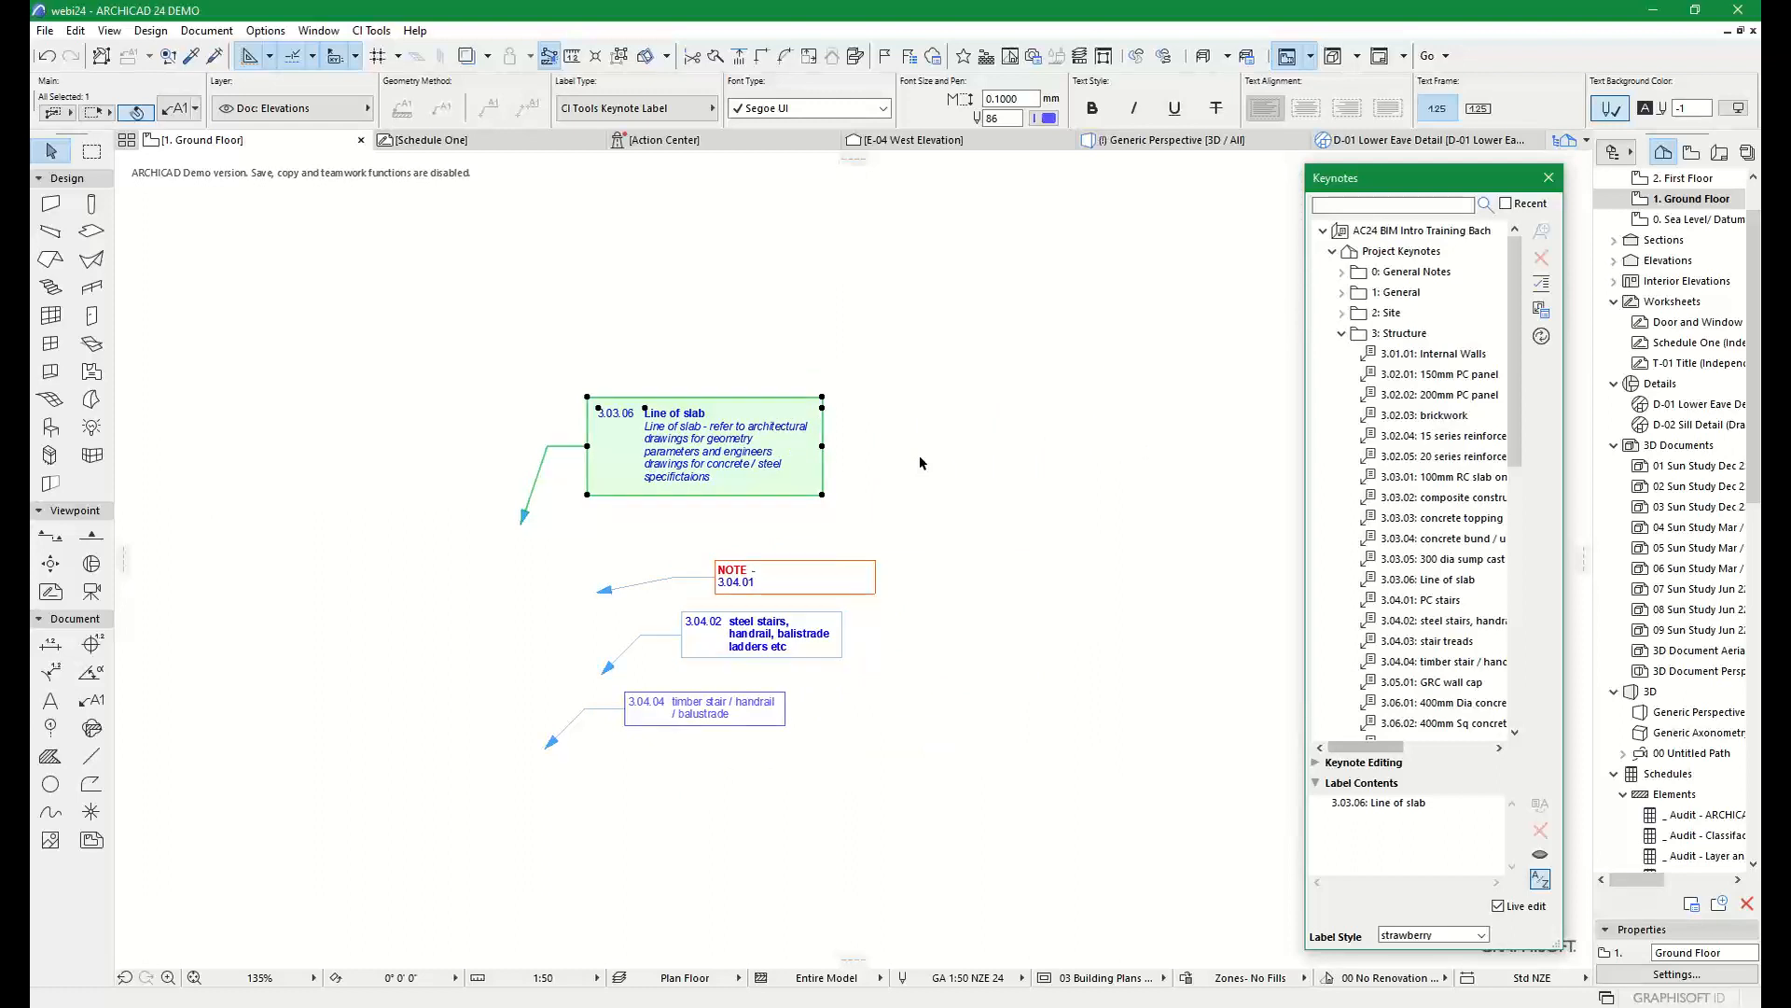
Reselect the 3.03.06 Line of slab label, open the label audit for it, and move the audit window clear of the label
click(894, 422)
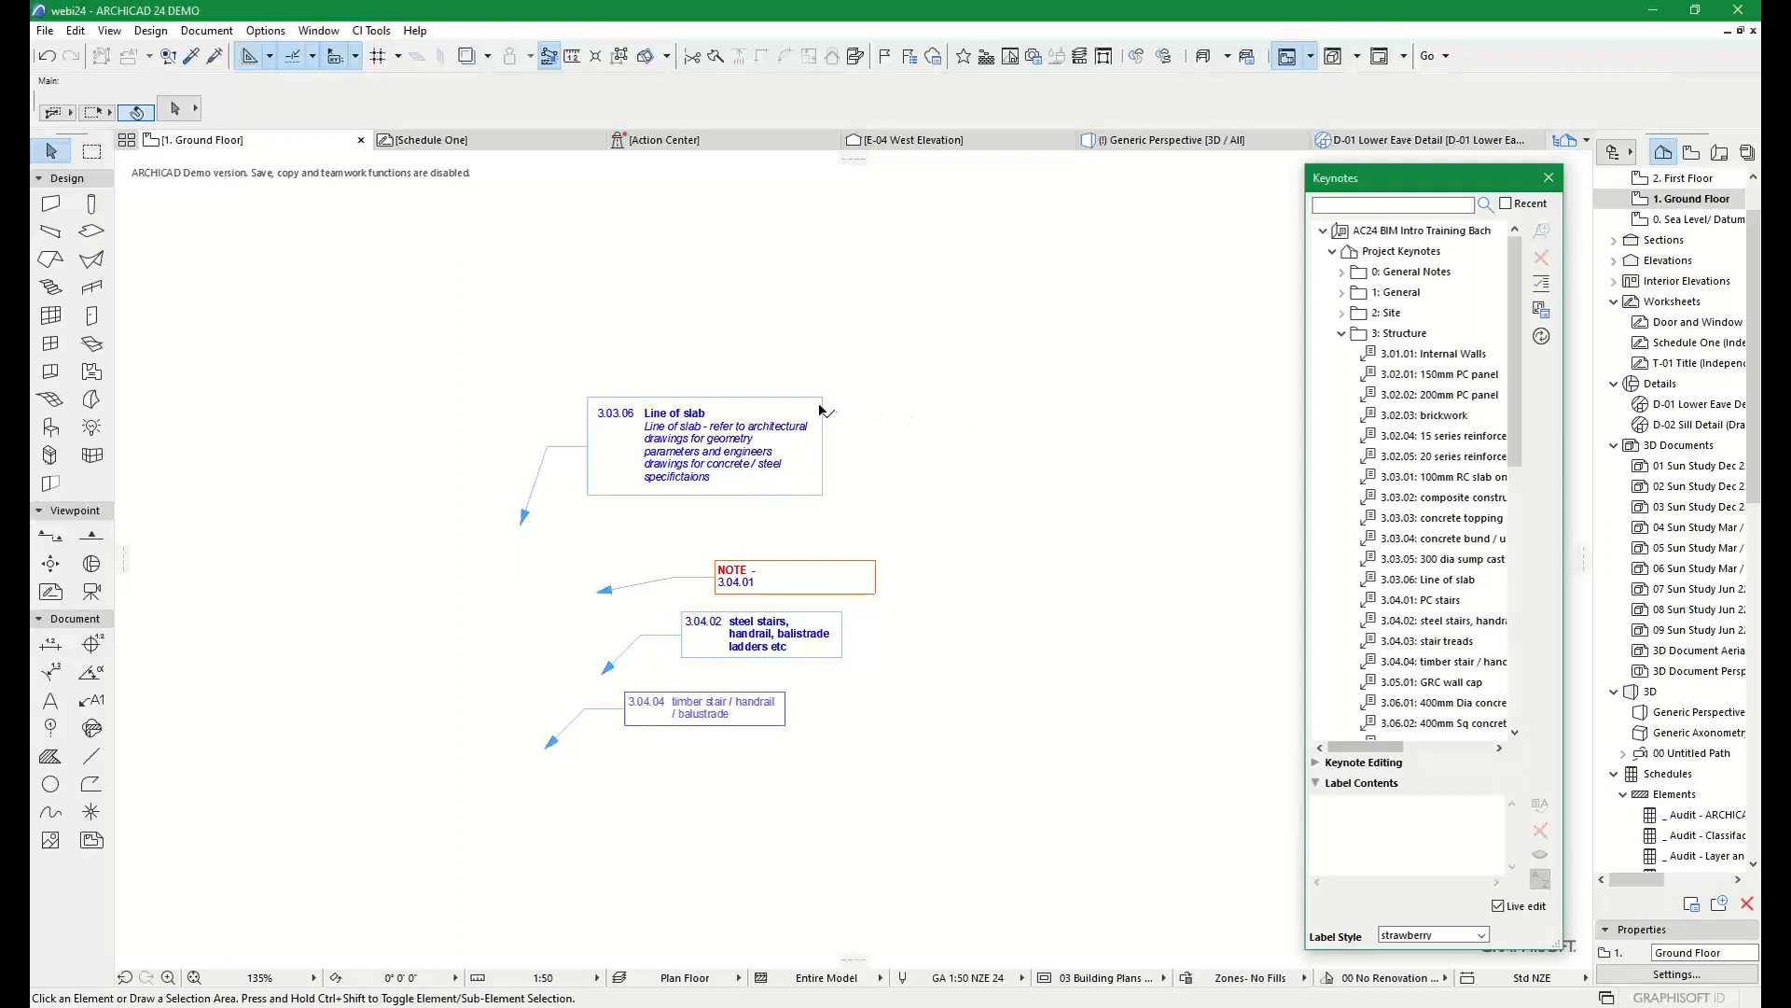
click(655, 429)
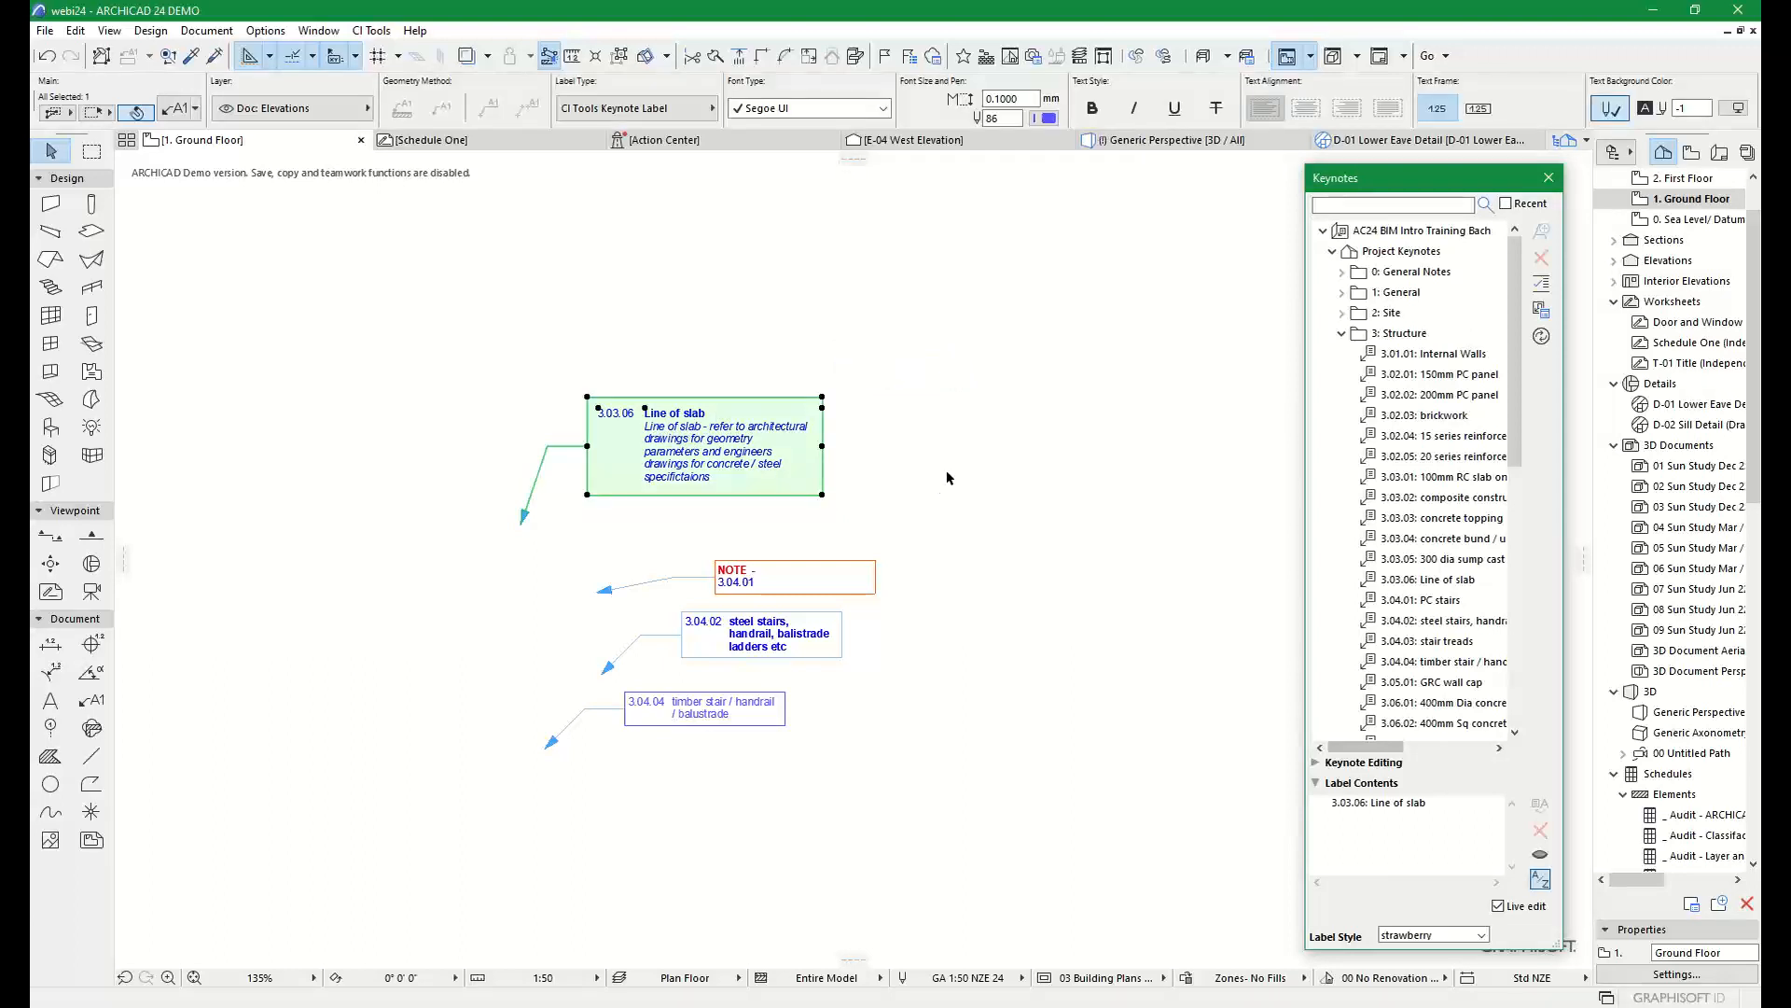
click(1546, 288)
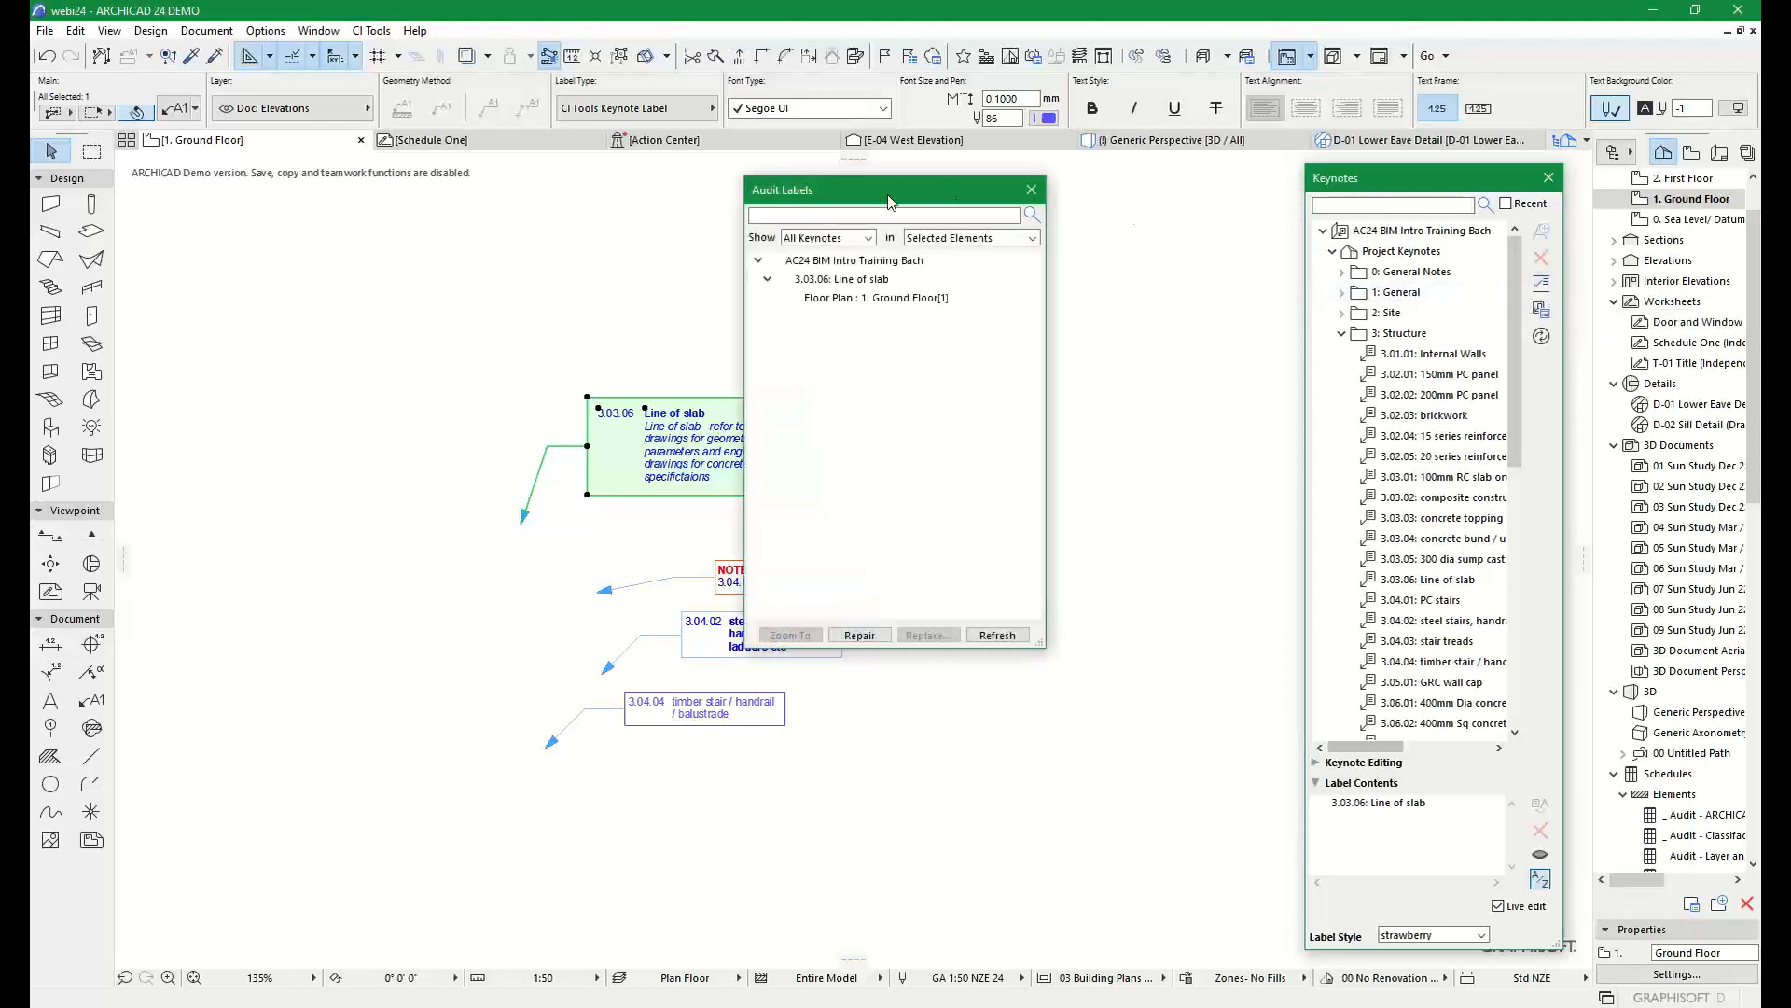
drag(889, 195, 1006, 198)
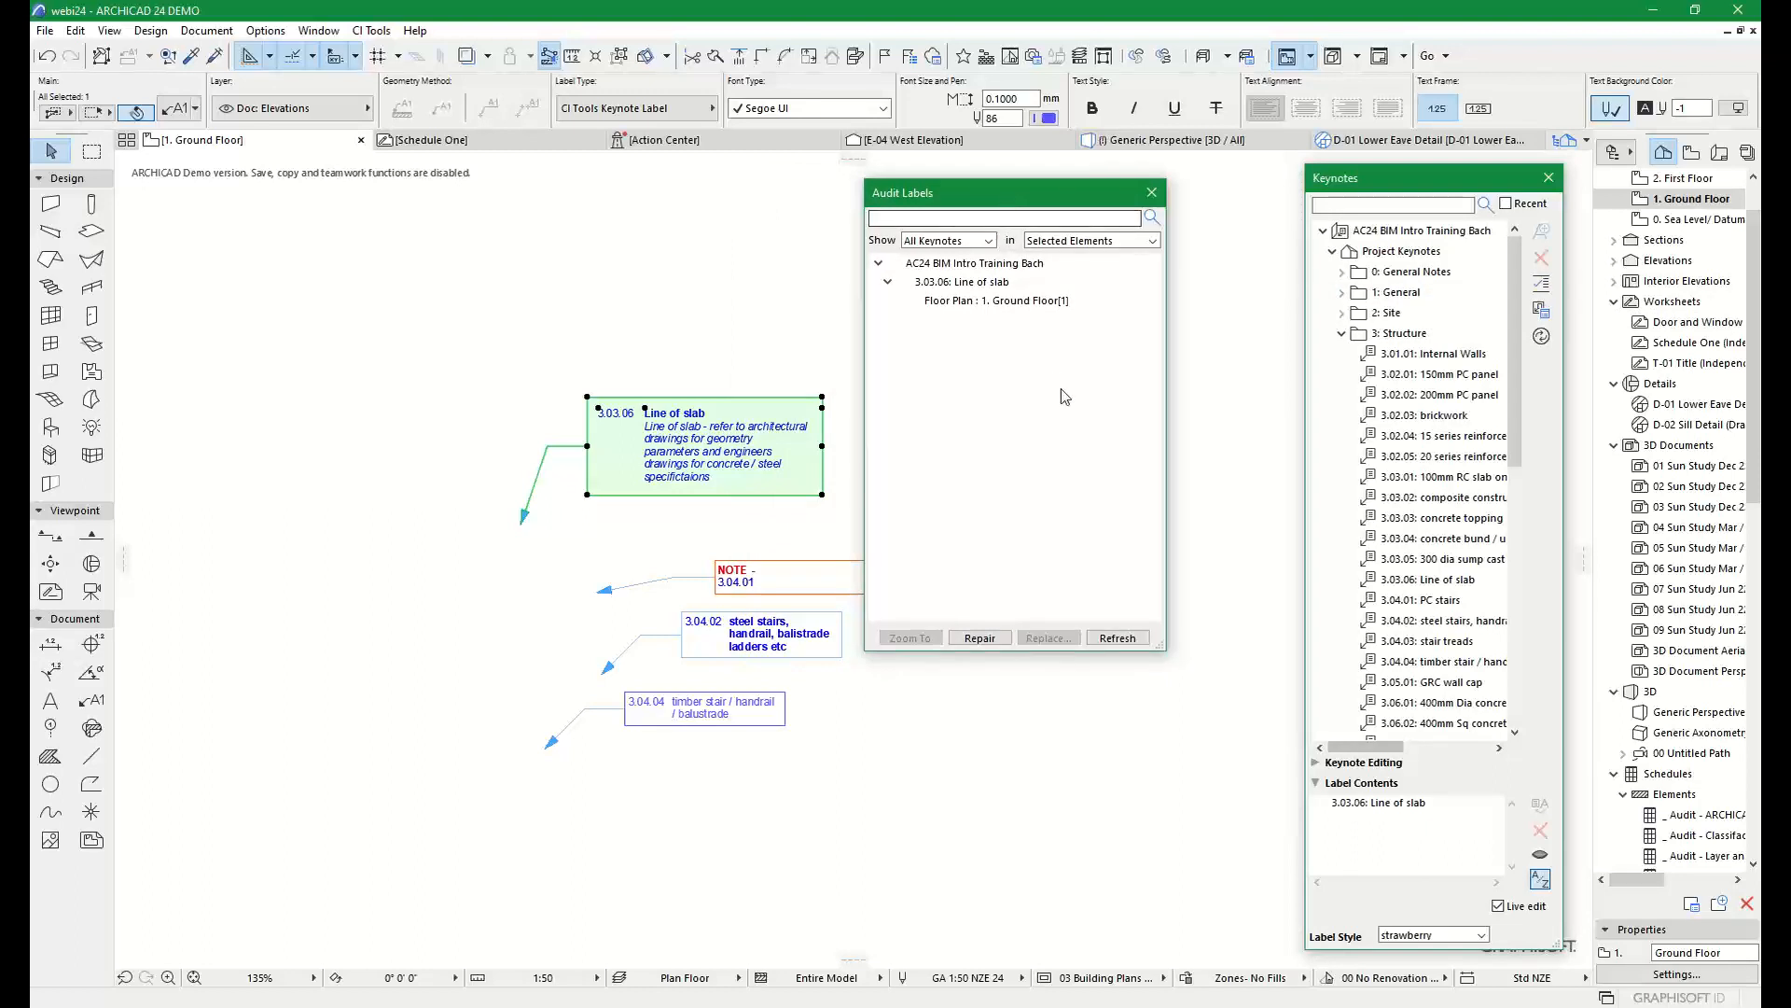
Set the label audit to cover all keynotes in the entire project, clear the label selection, and refresh the audit list
click(967, 243)
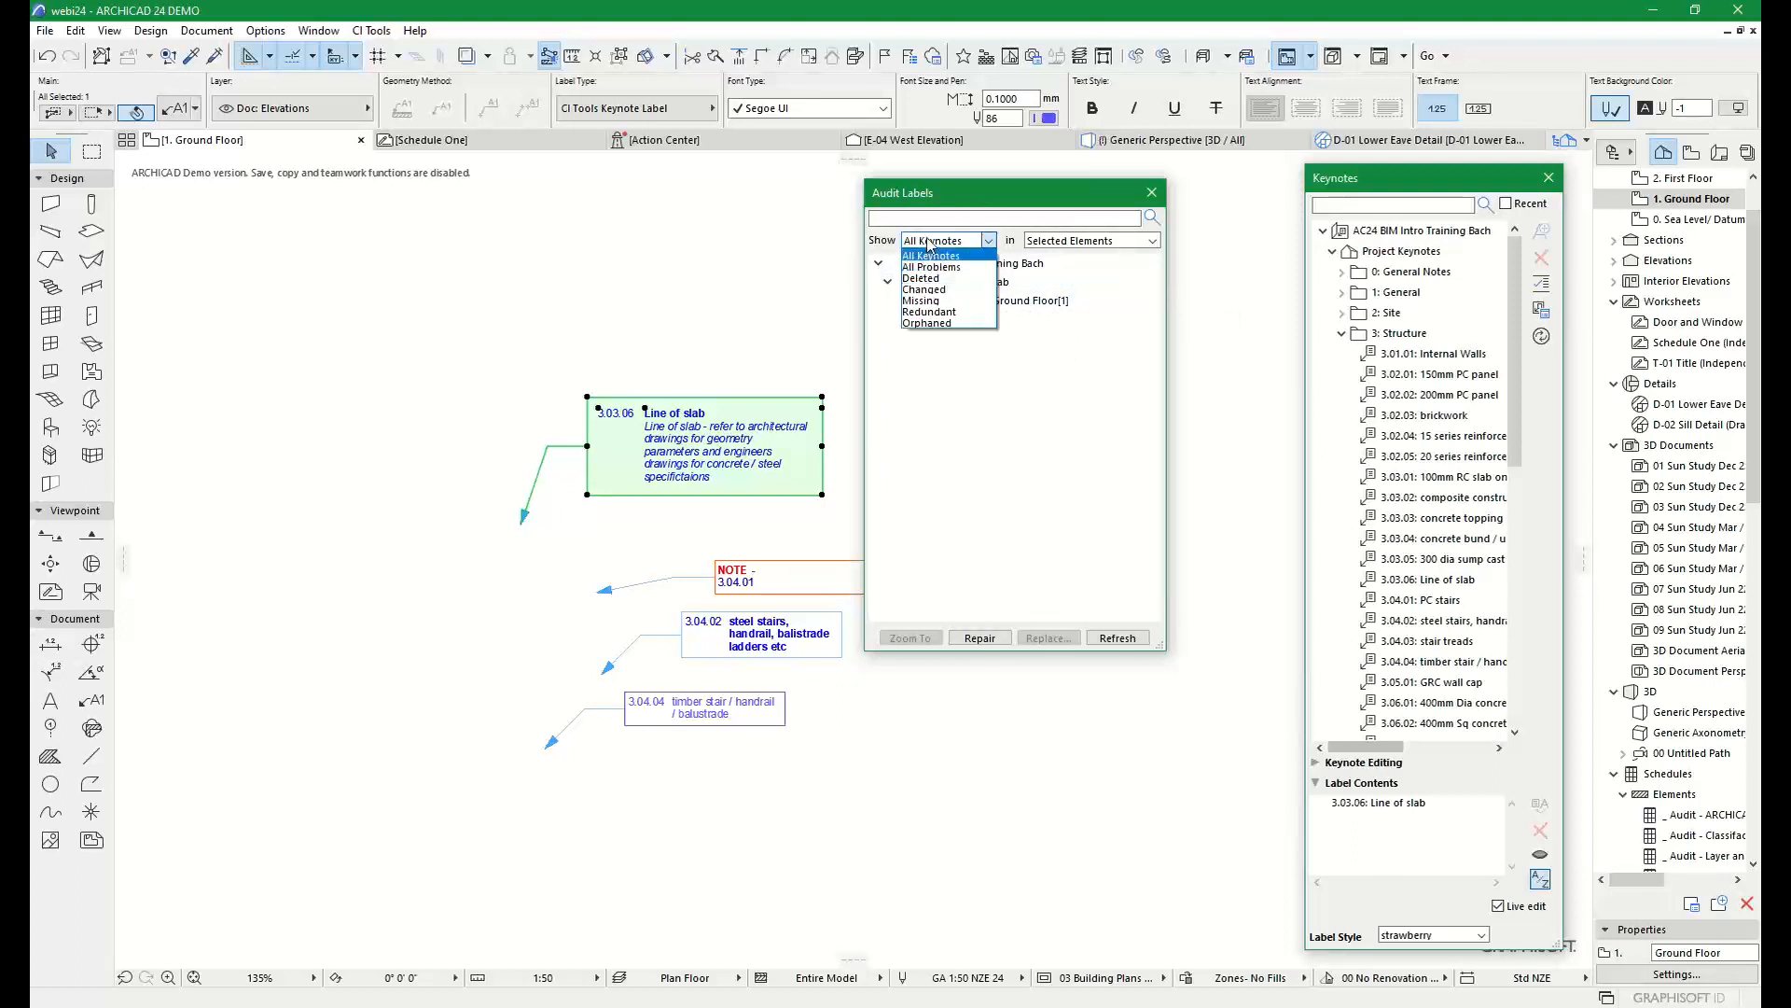
click(1031, 246)
click(1073, 241)
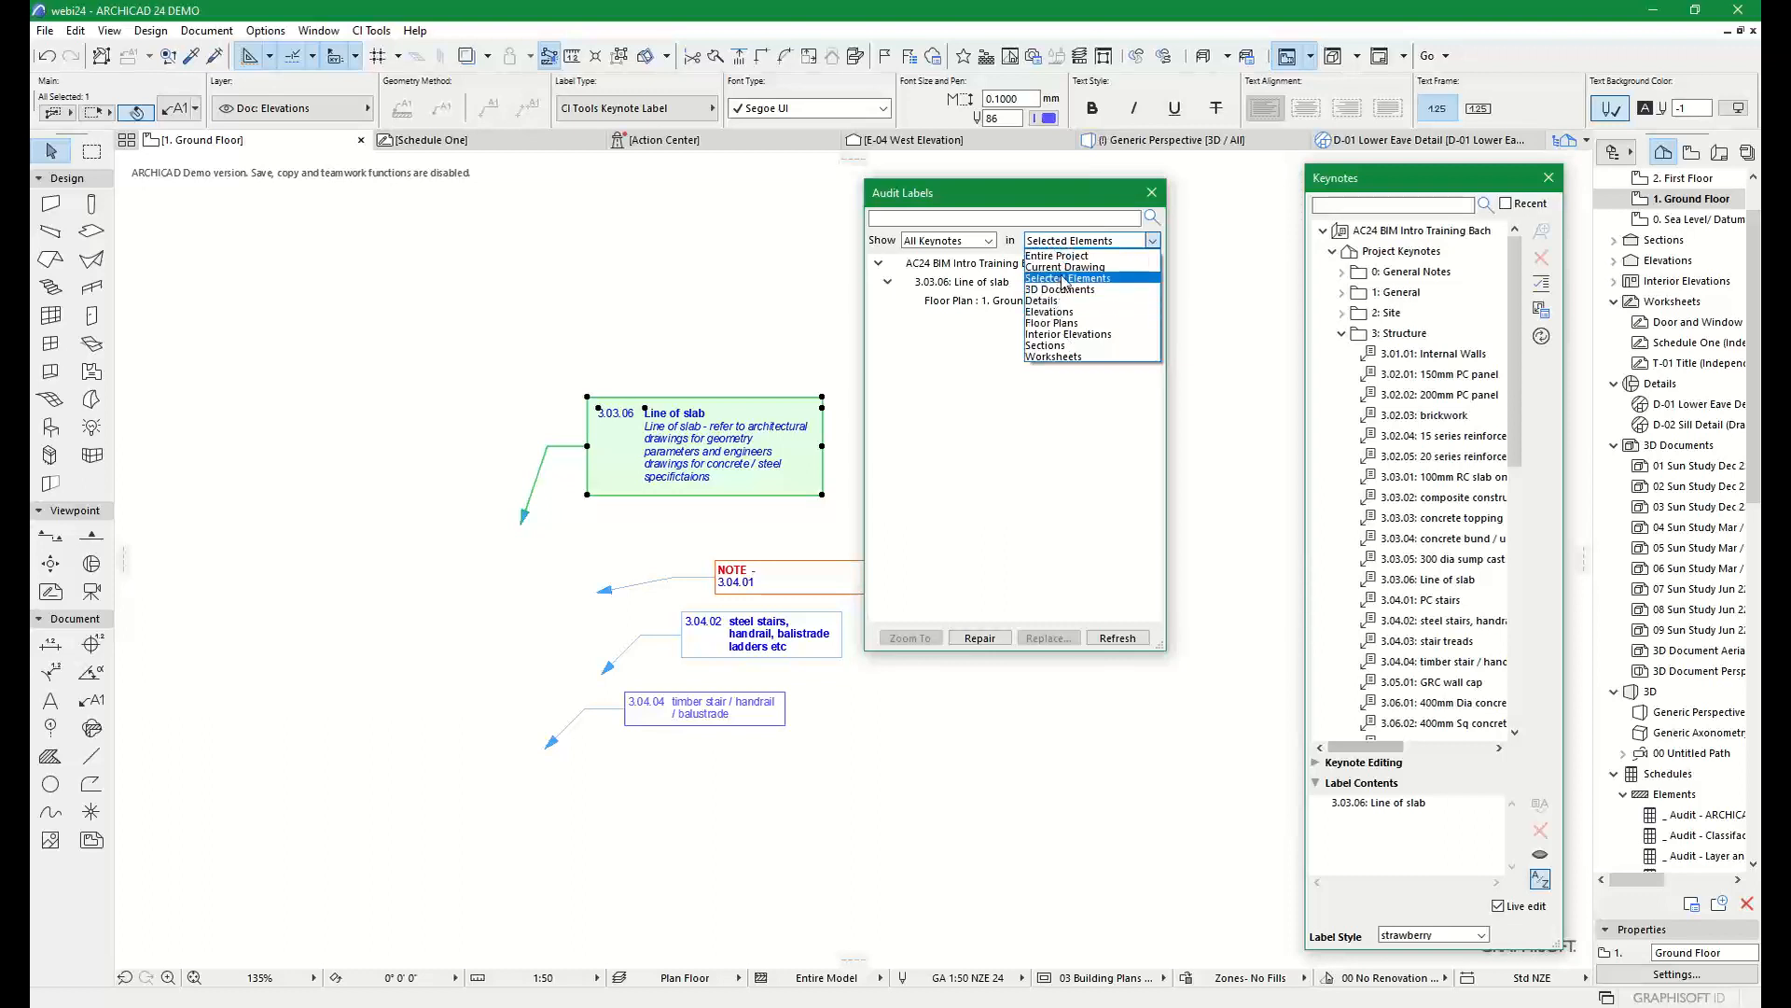
click(1056, 256)
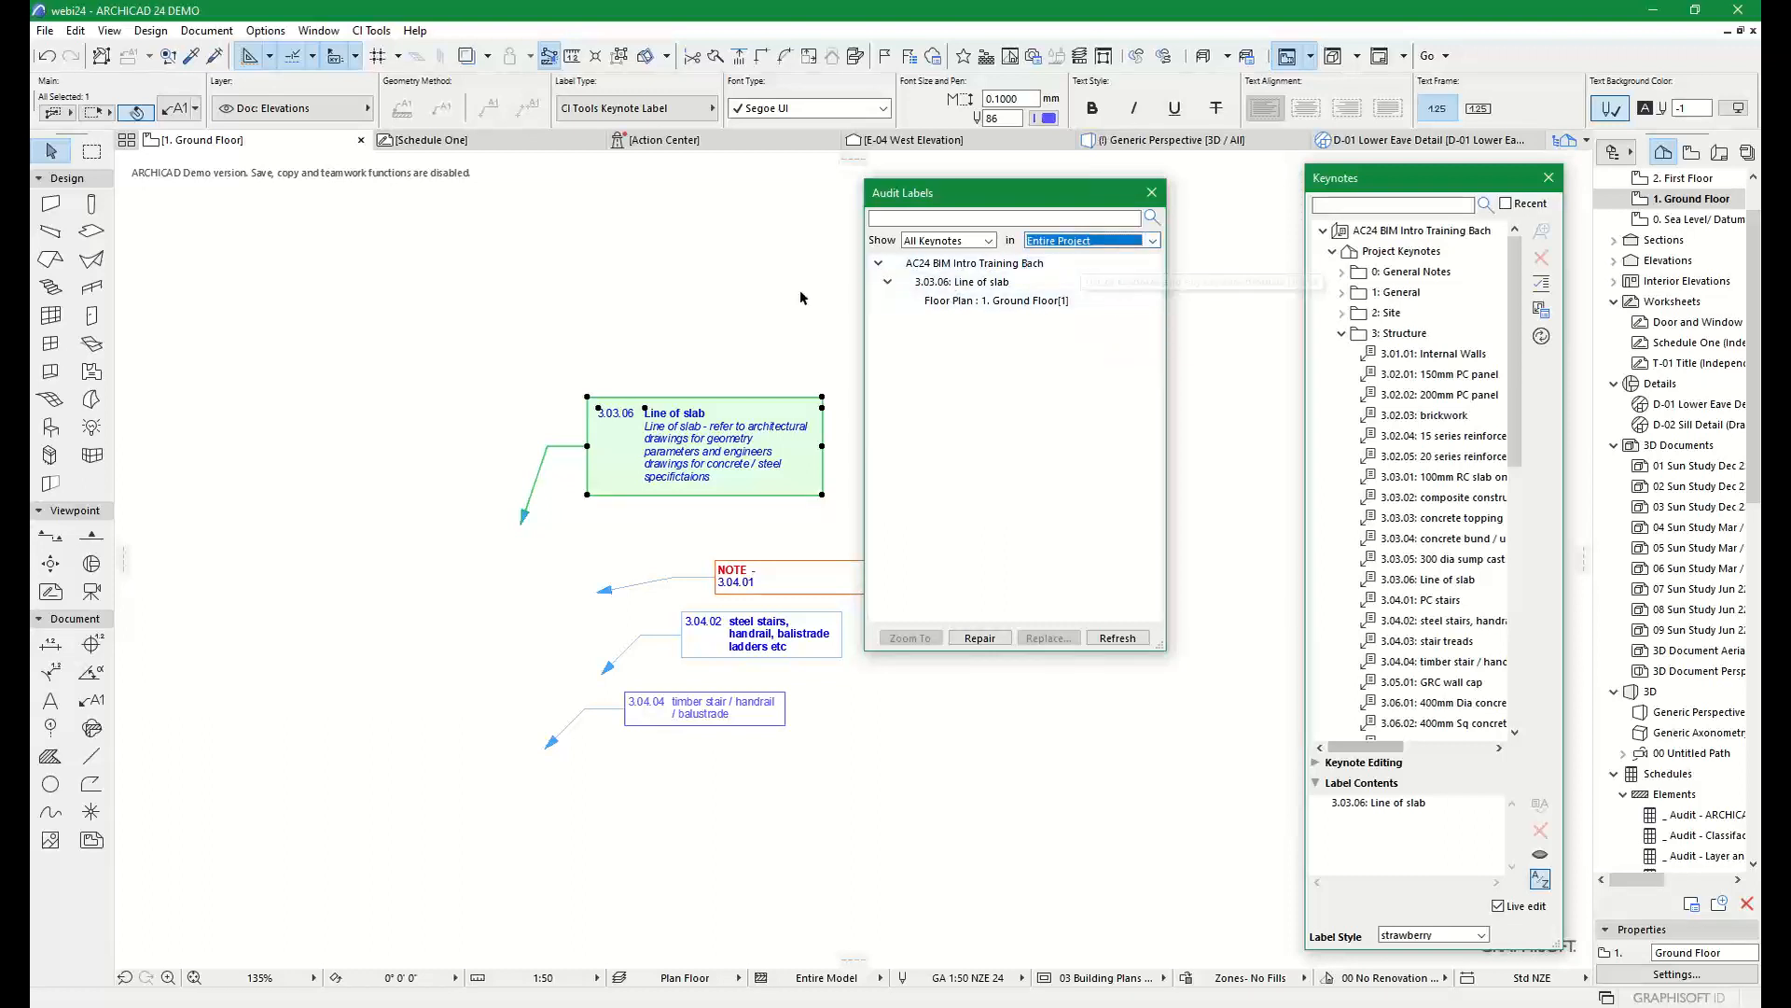
click(911, 269)
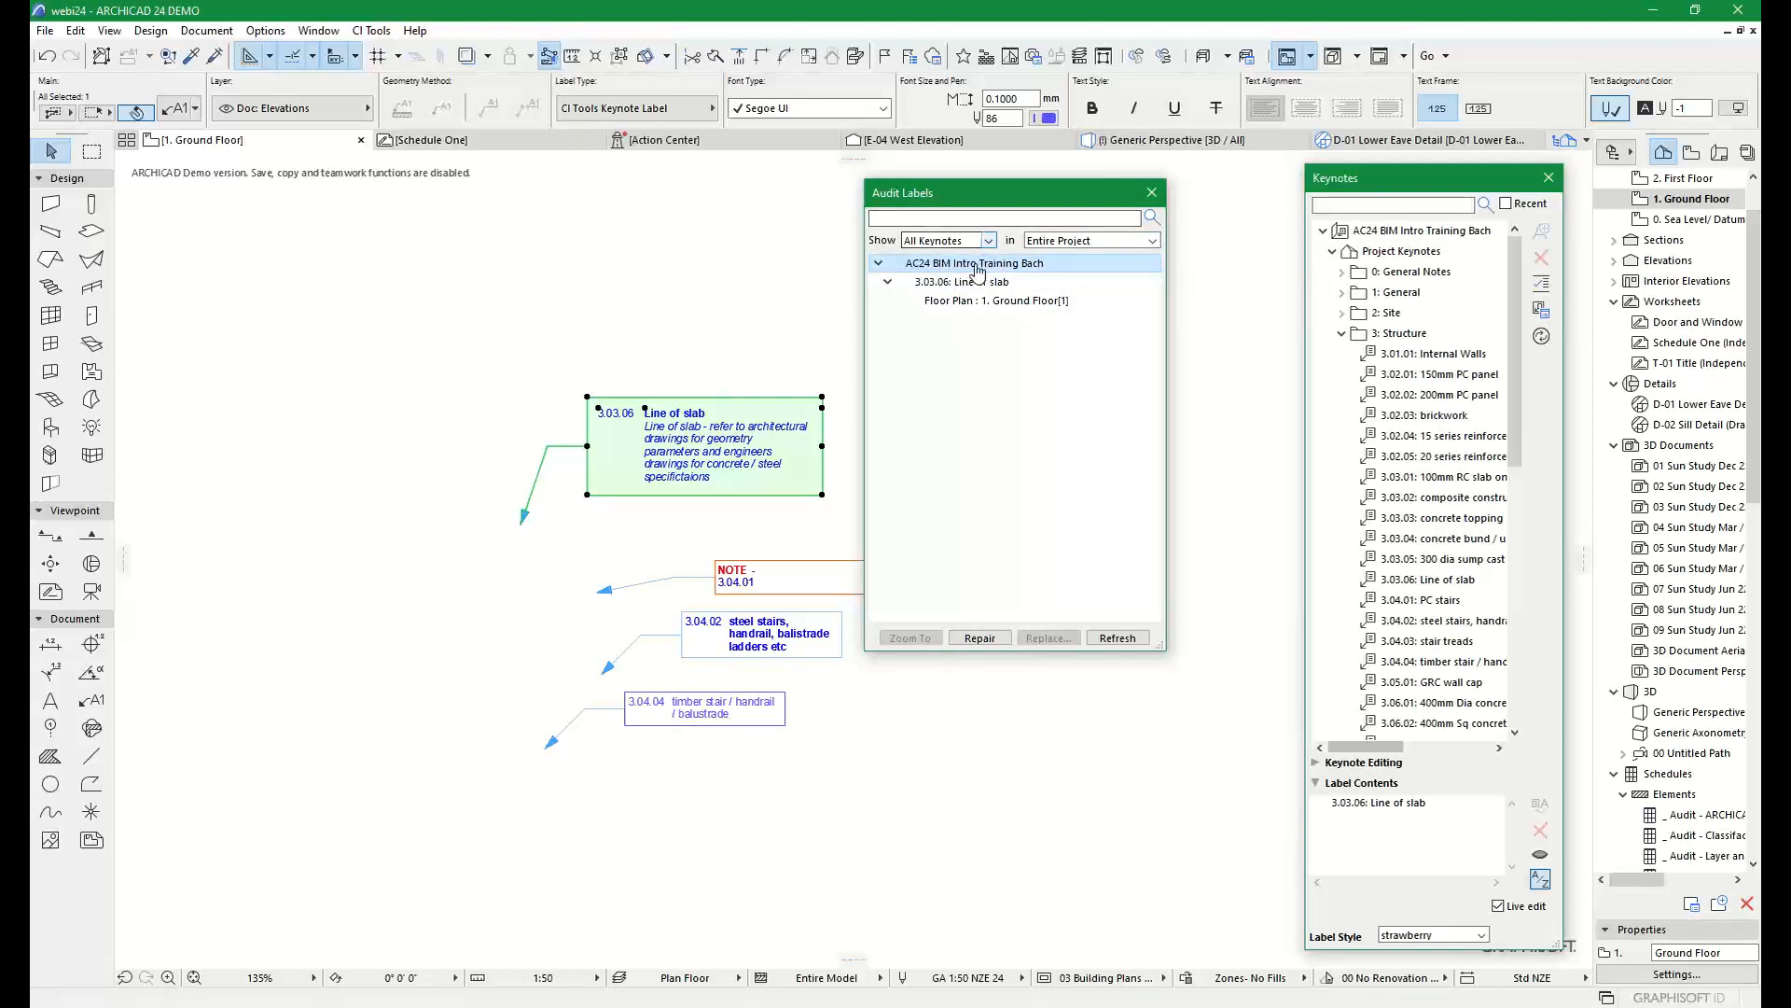
click(984, 282)
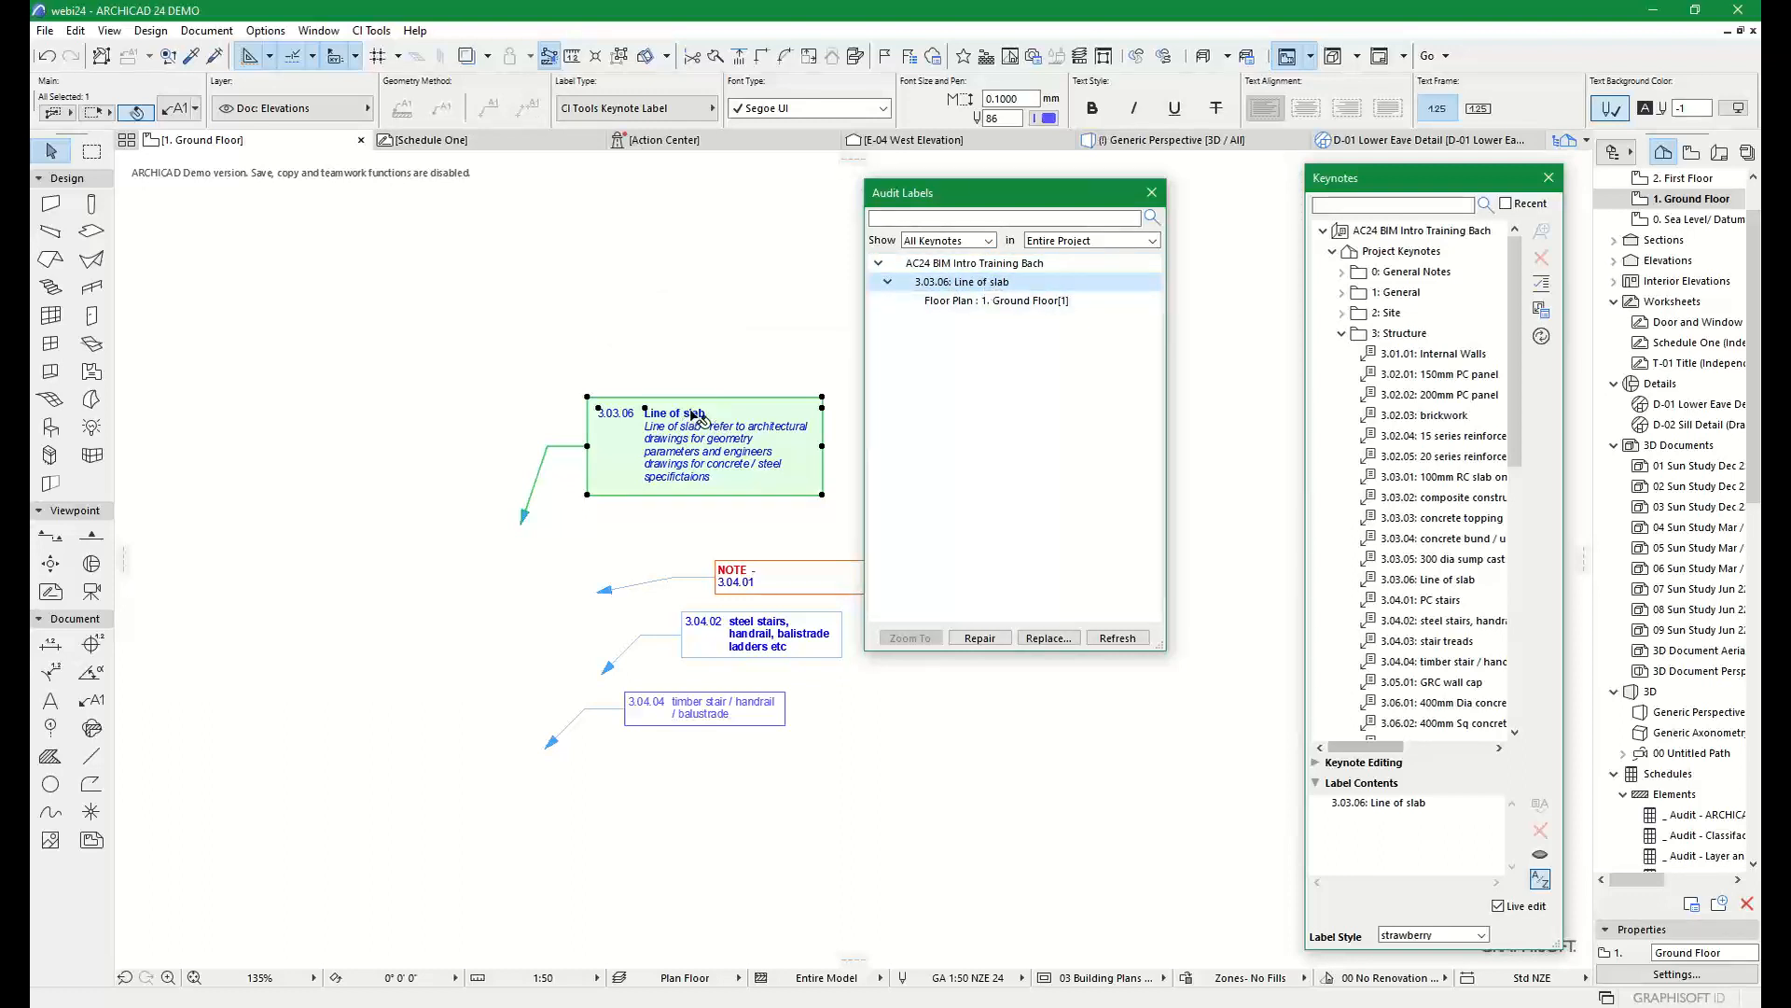
click(984, 308)
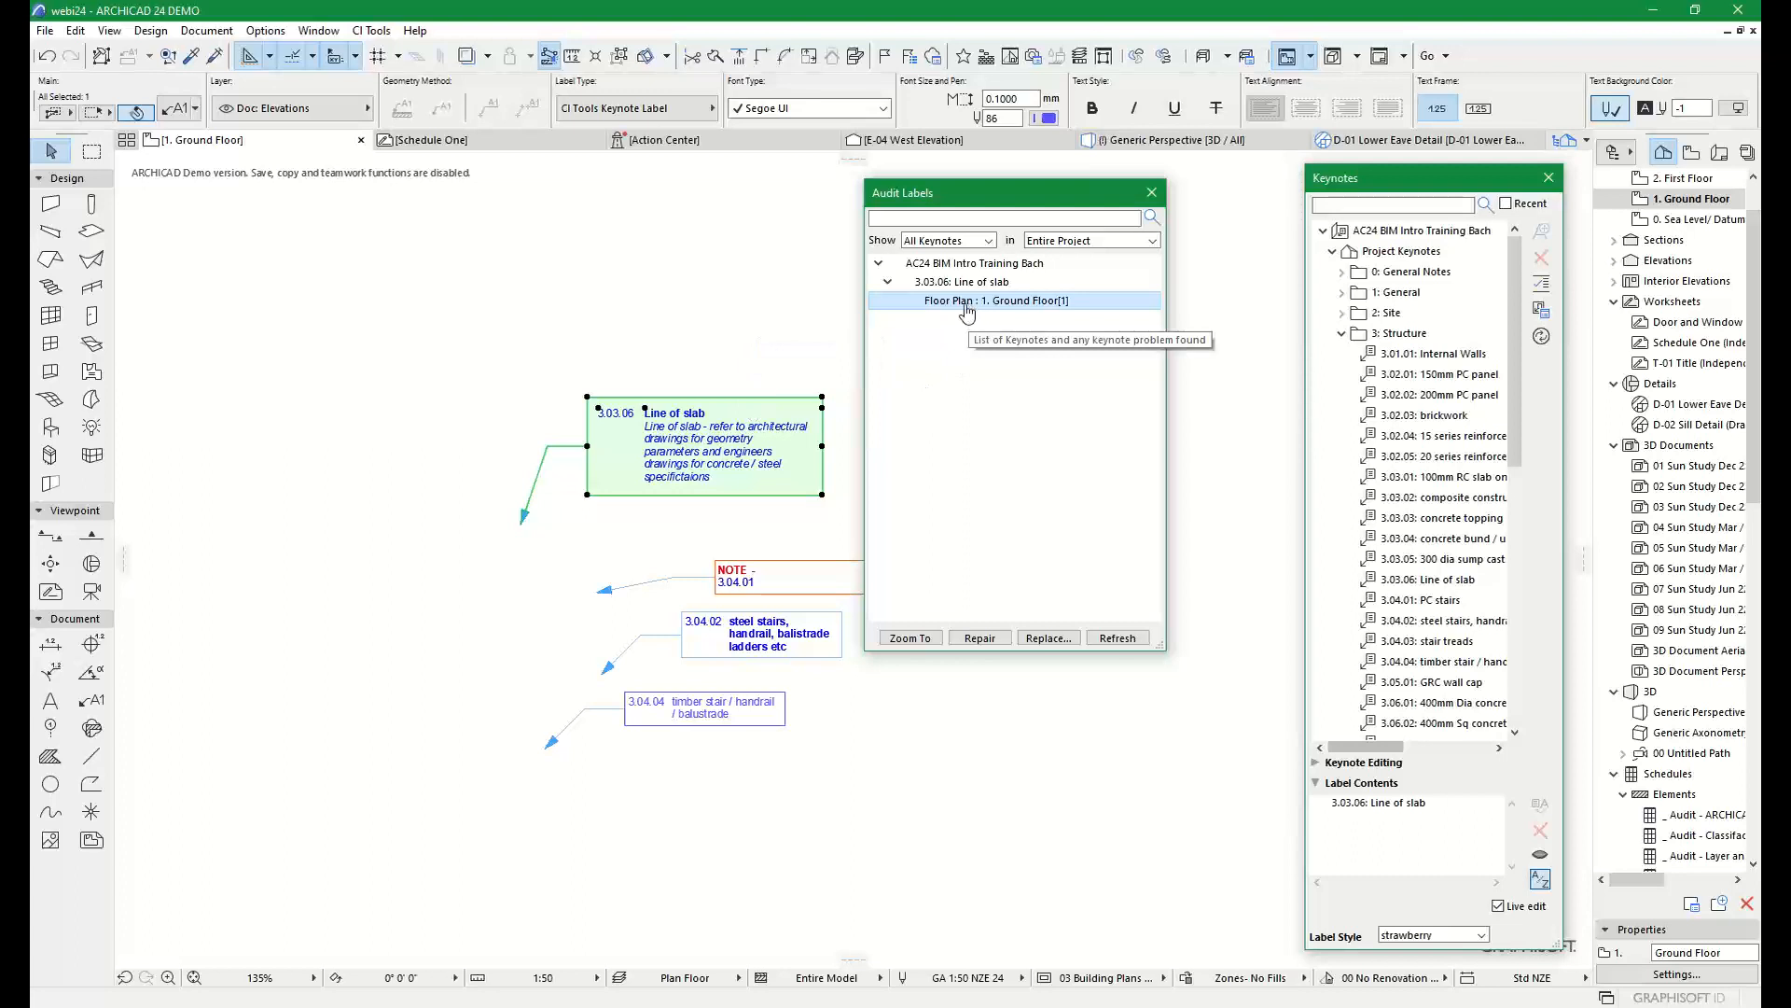
middle_drag(734, 331, 653, 343)
click(662, 288)
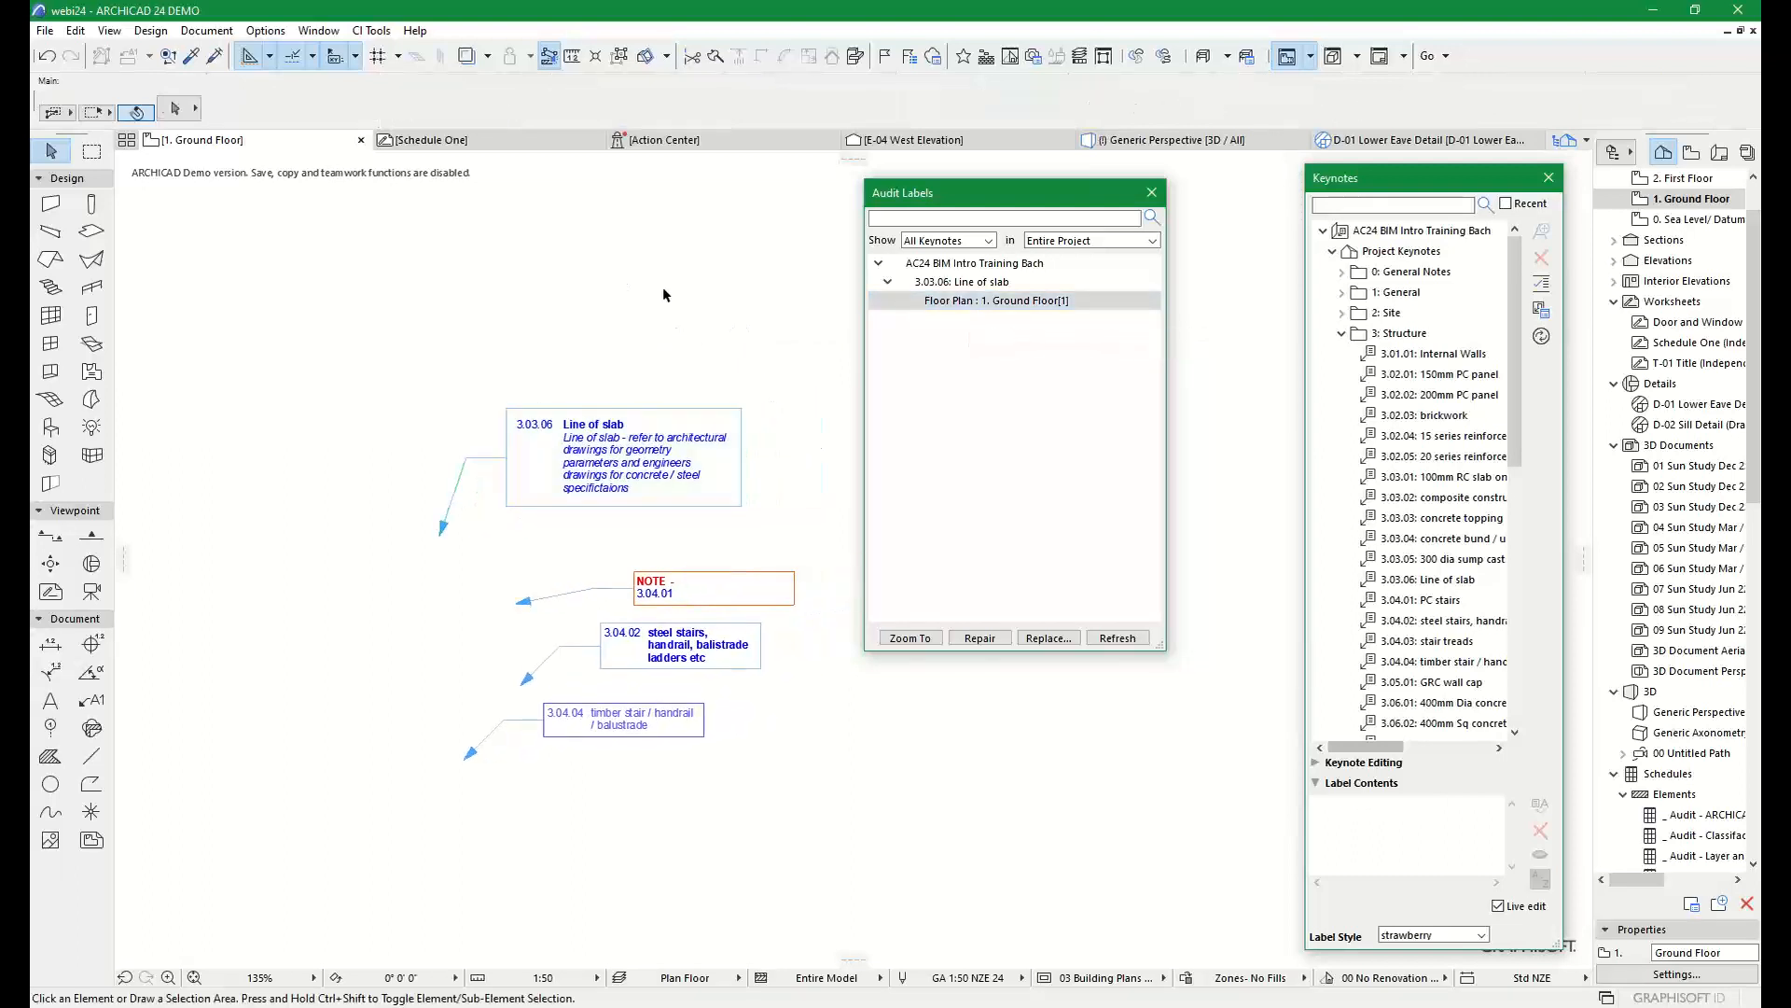
click(1117, 638)
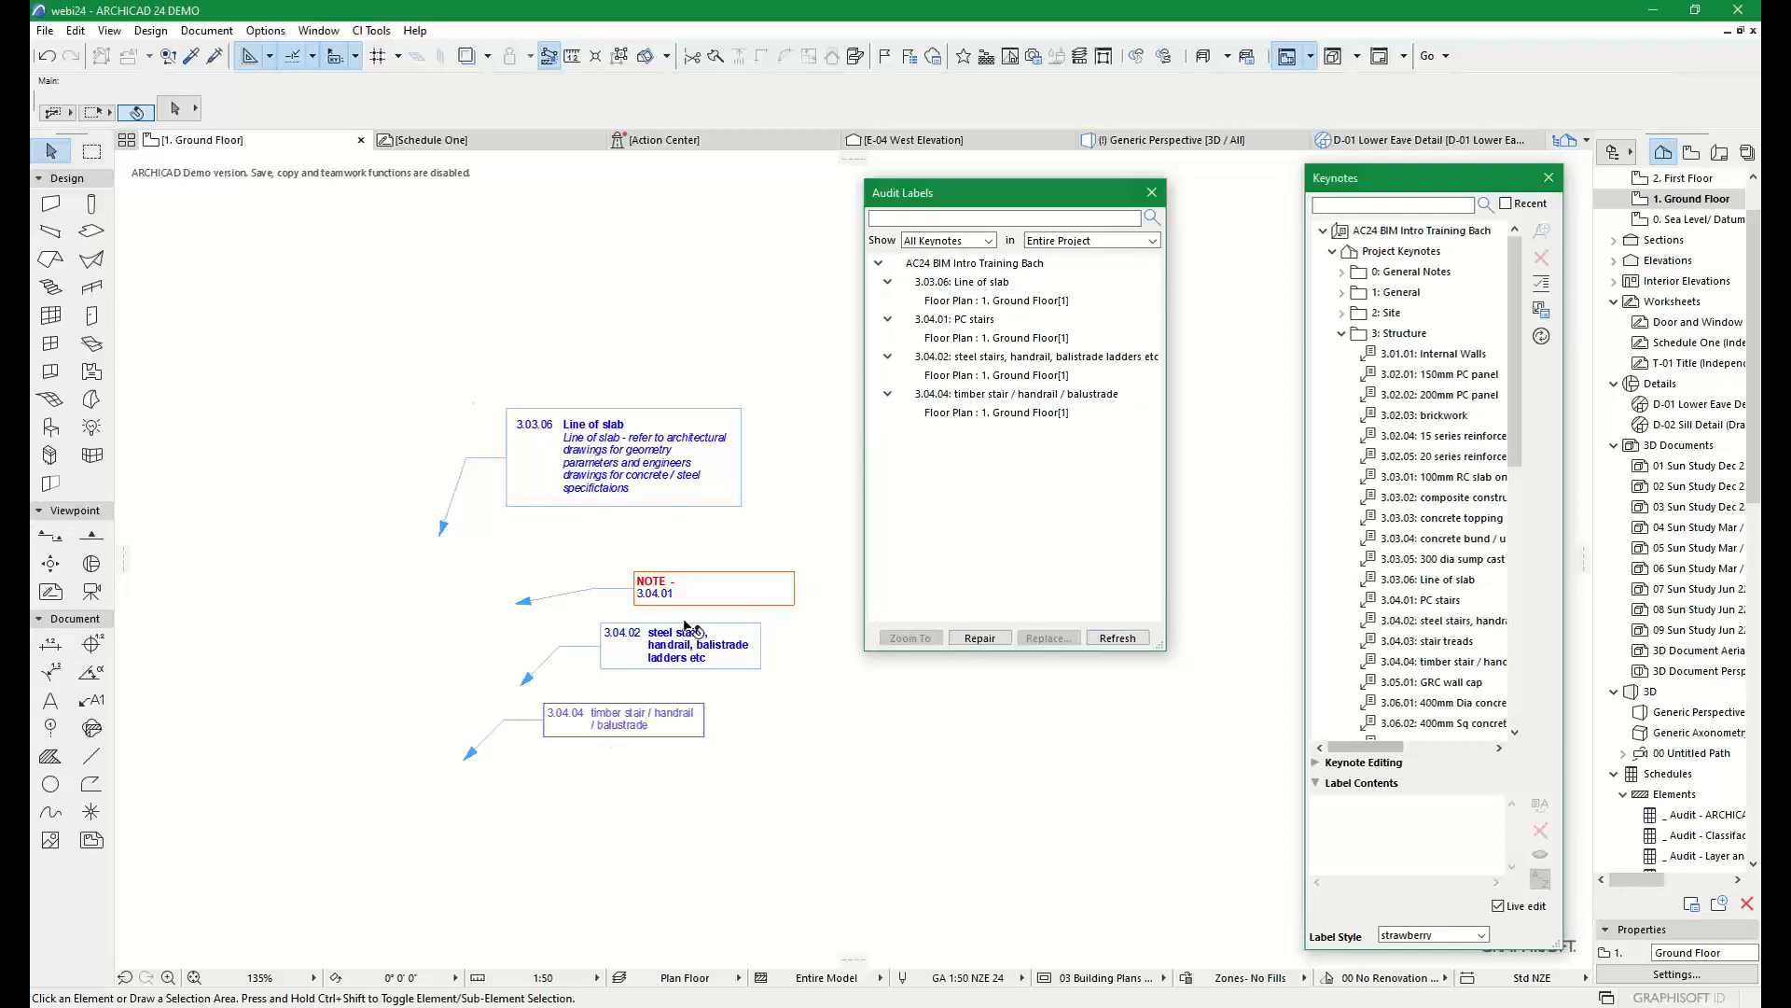
Look through the audited keynote entries, zoom to the 3.04.04 timber stair label from its ground floor entry, and deselect it
click(952, 282)
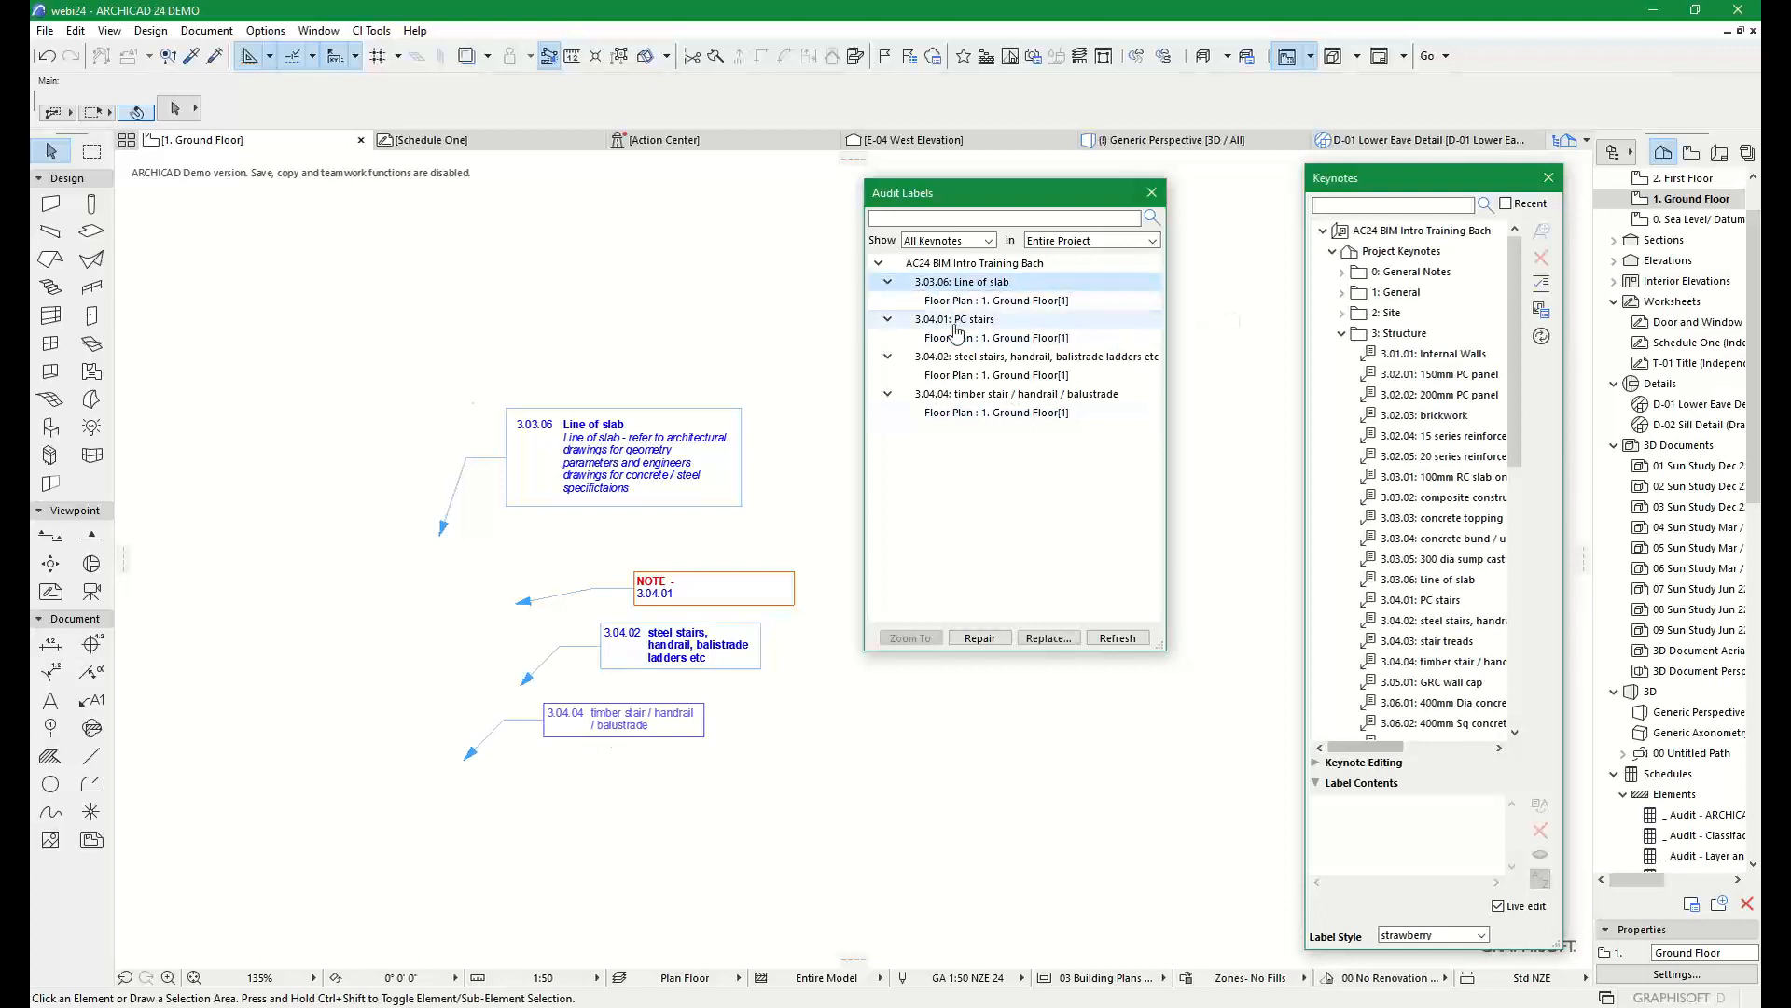
click(975, 301)
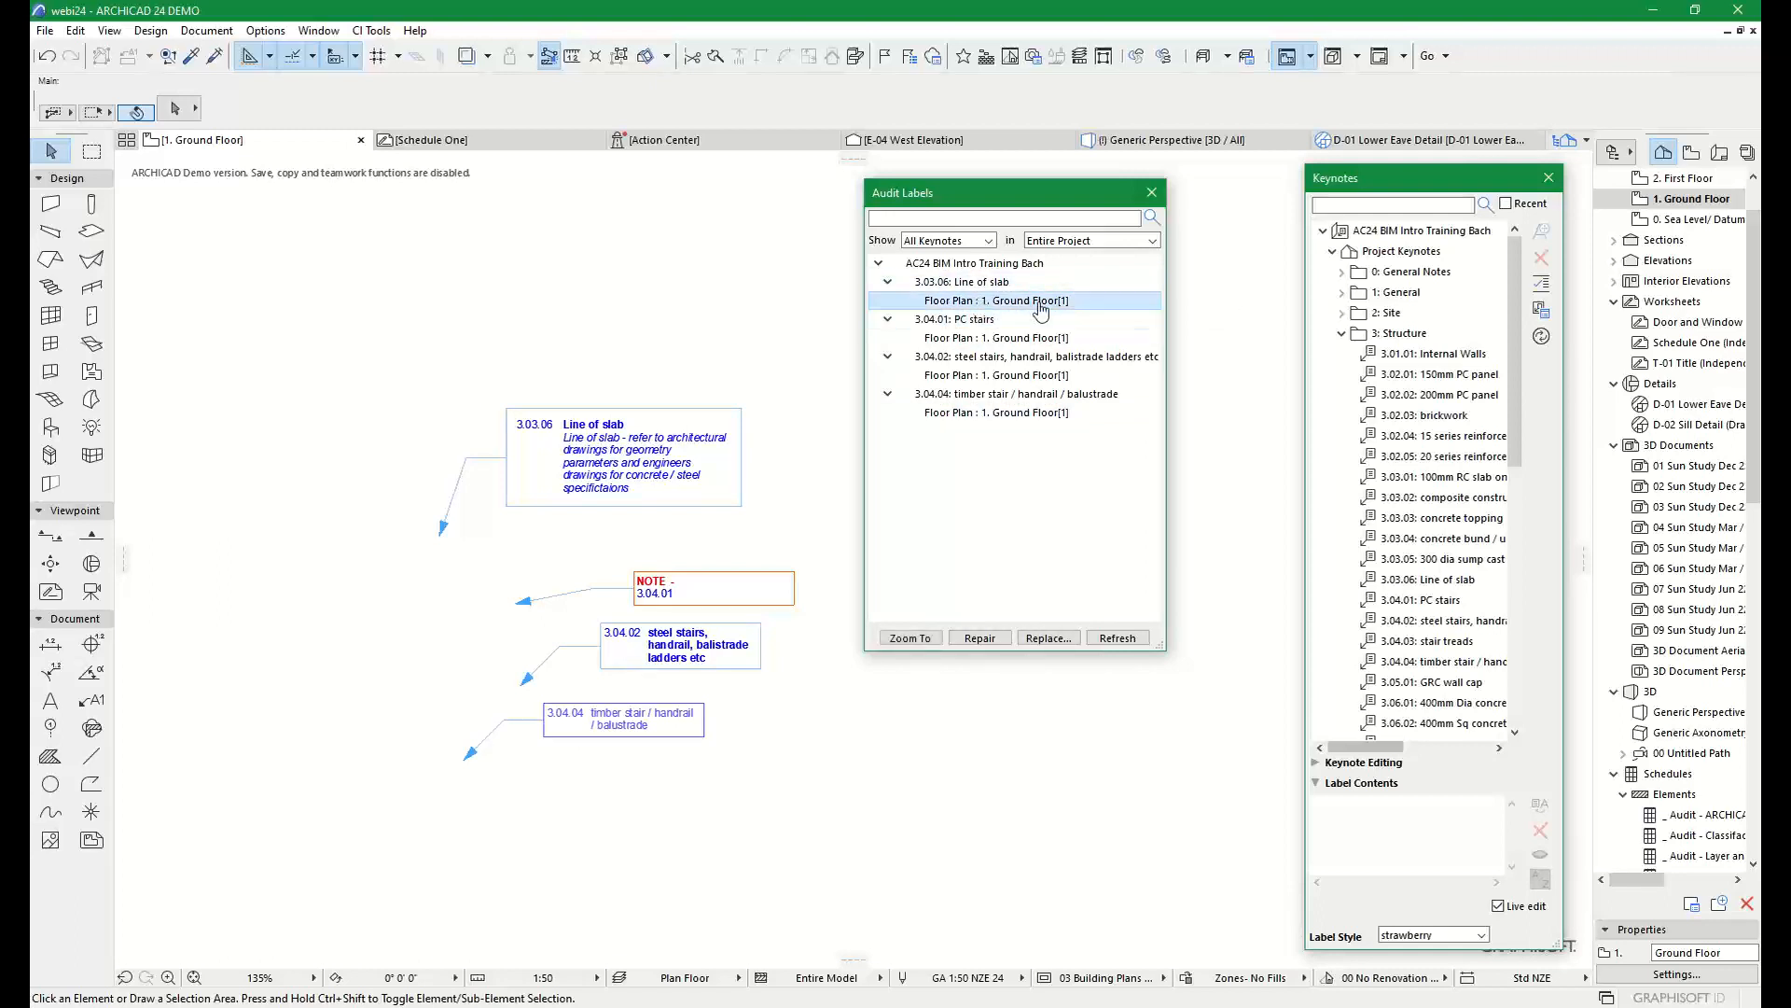
click(1033, 377)
click(992, 340)
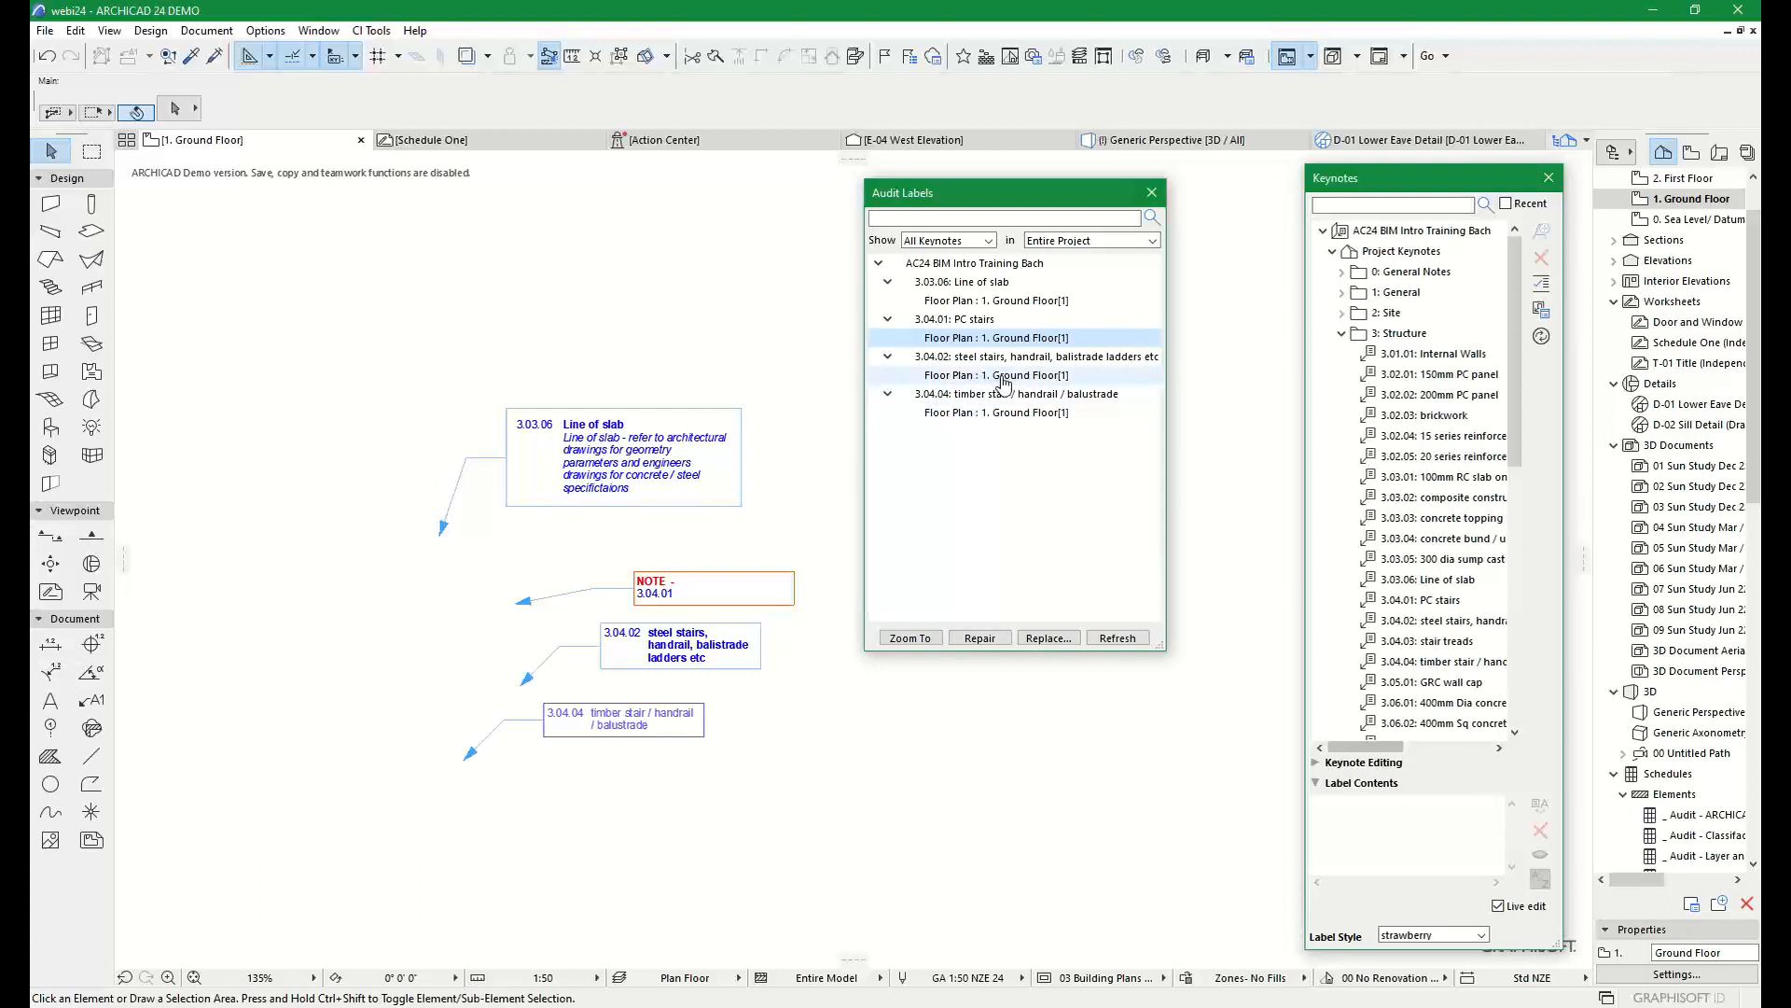
click(953, 393)
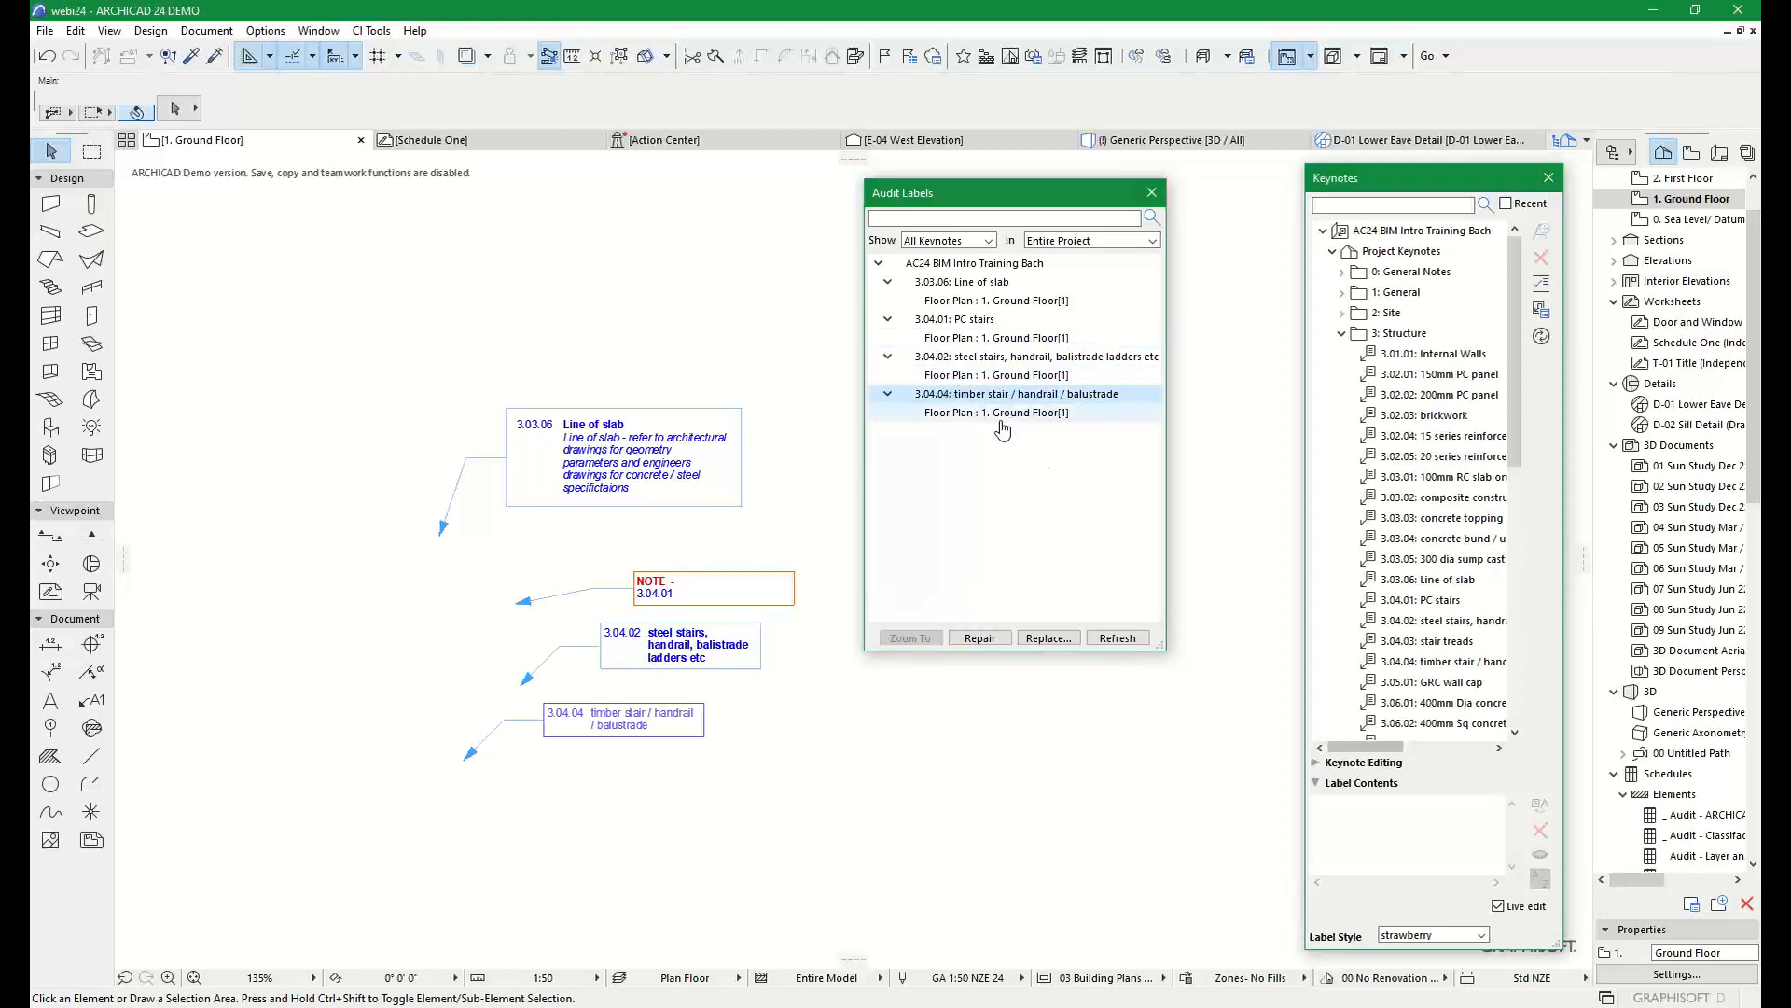
click(991, 413)
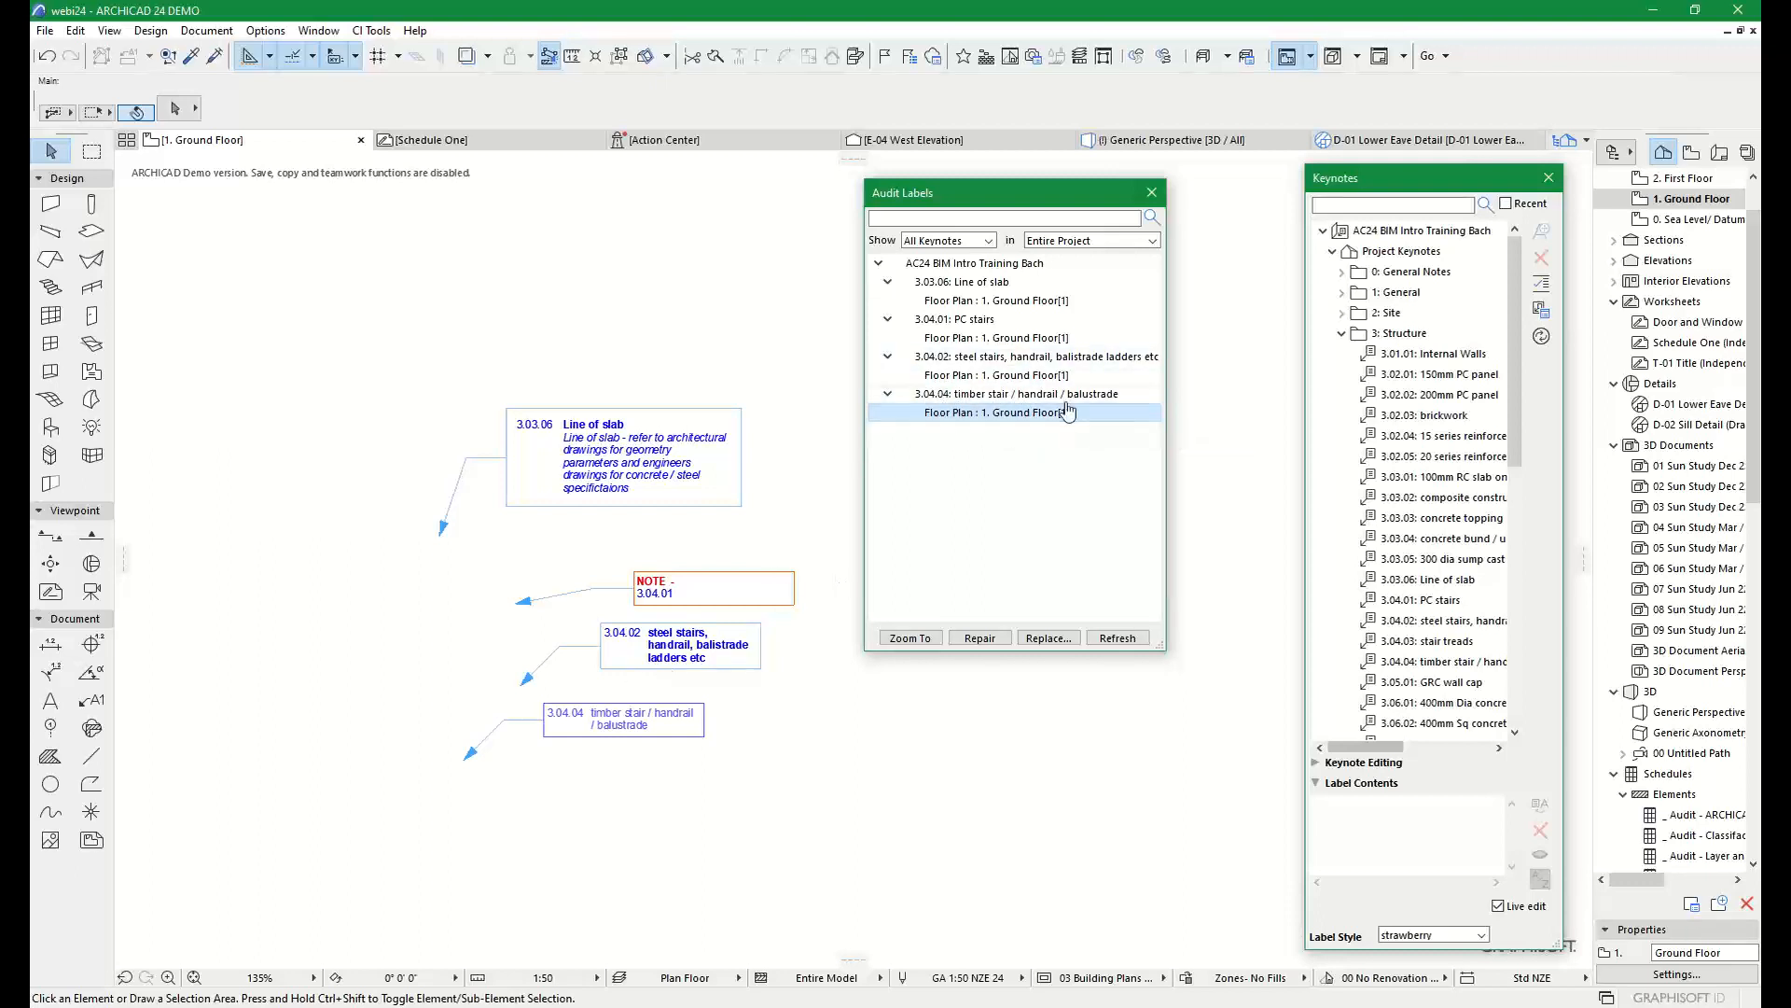
click(911, 638)
scroll(530, 539, down, 3)
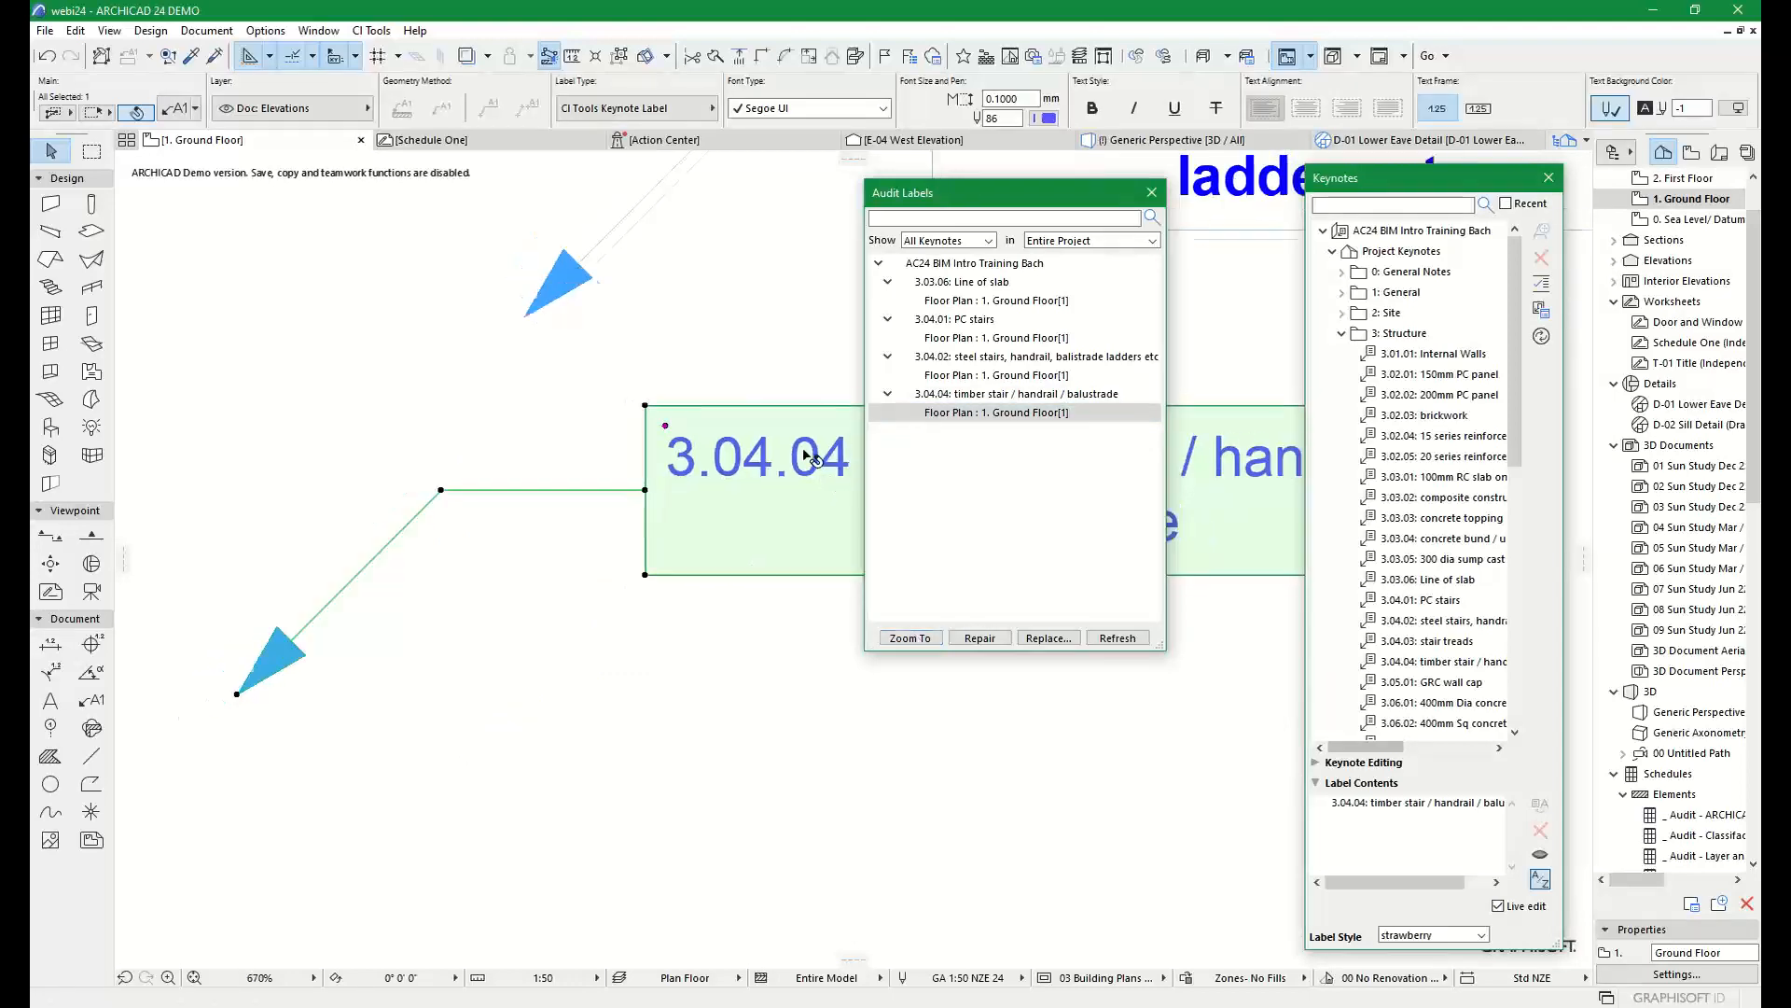
scroll(530, 539, down, 5)
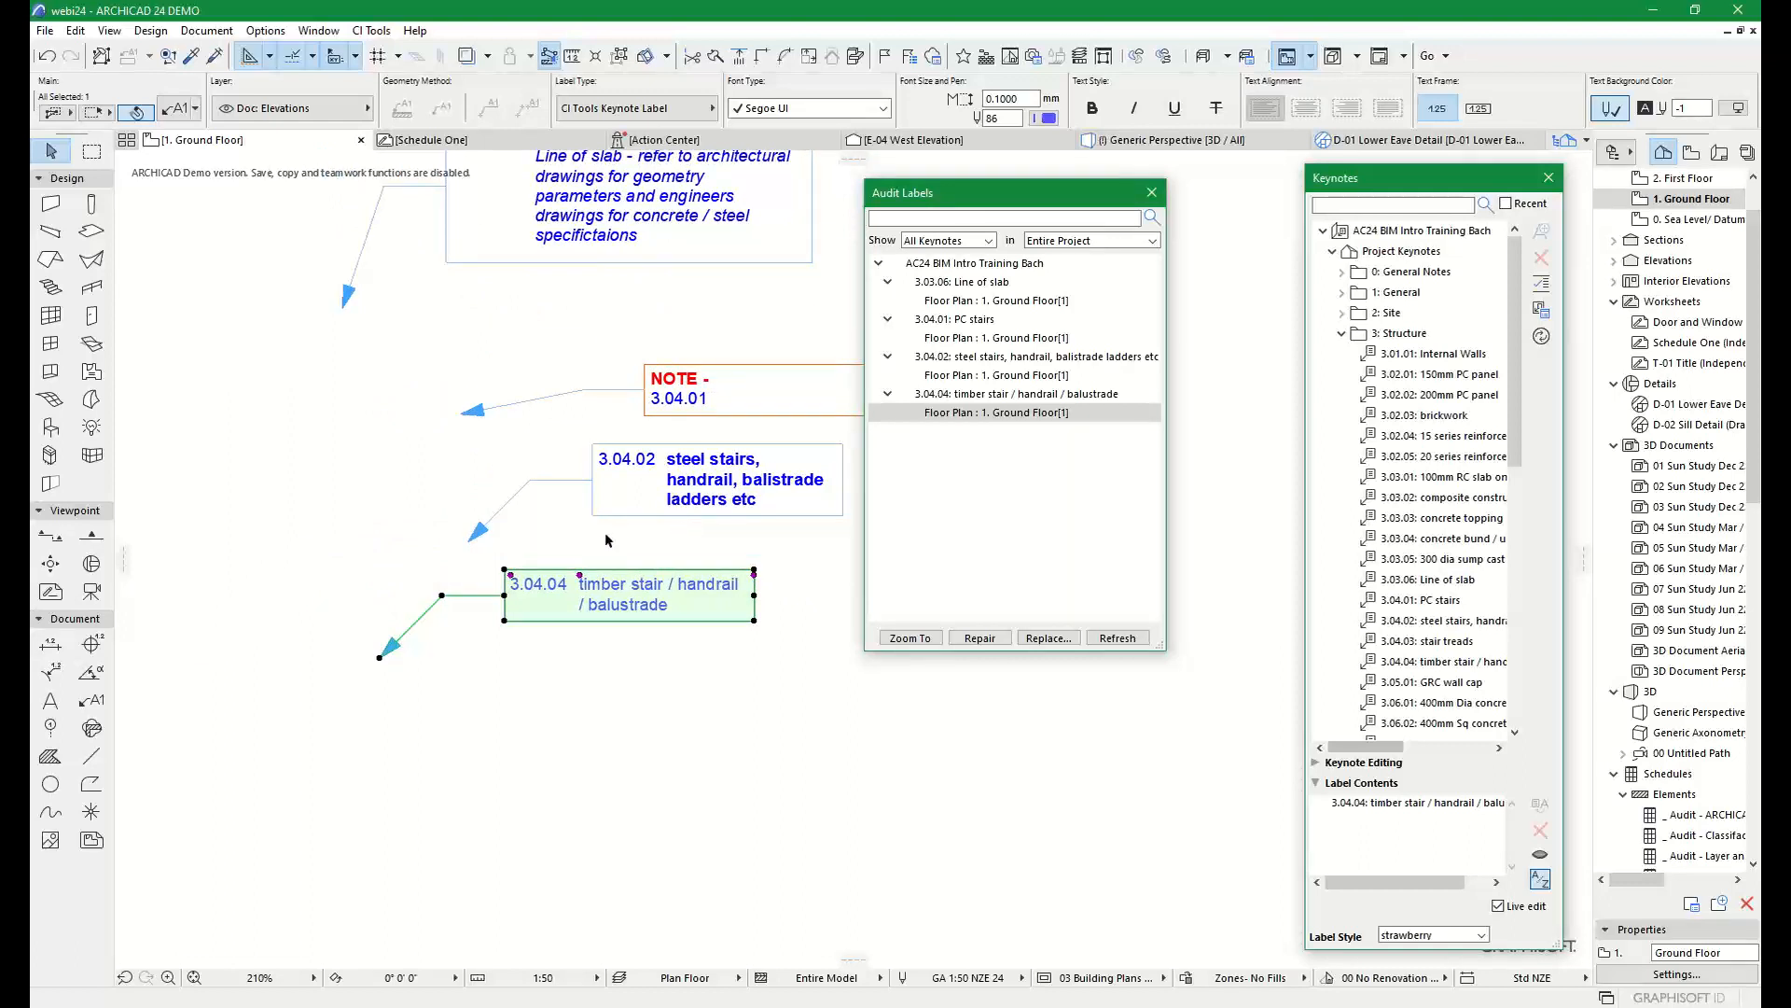
click(695, 533)
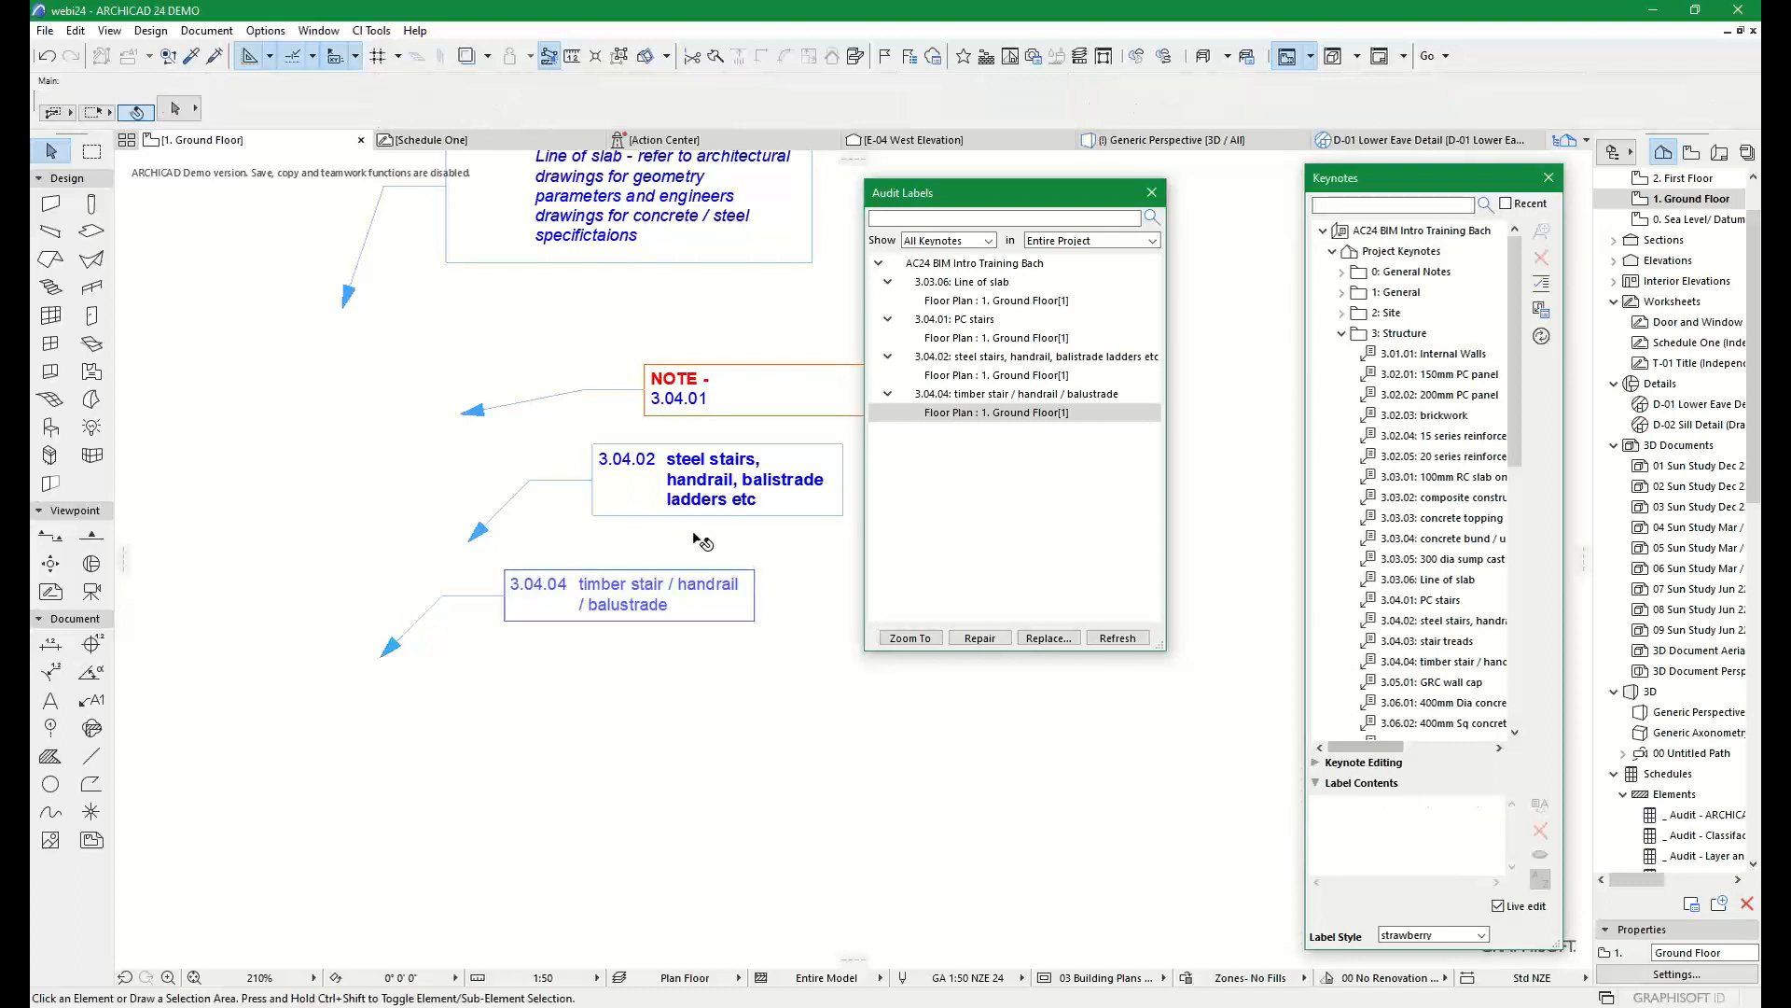
Move the audit window beside the Keynotes palette so all four labels are uncovered, and refresh the audit
middle_drag(611, 403, 616, 564)
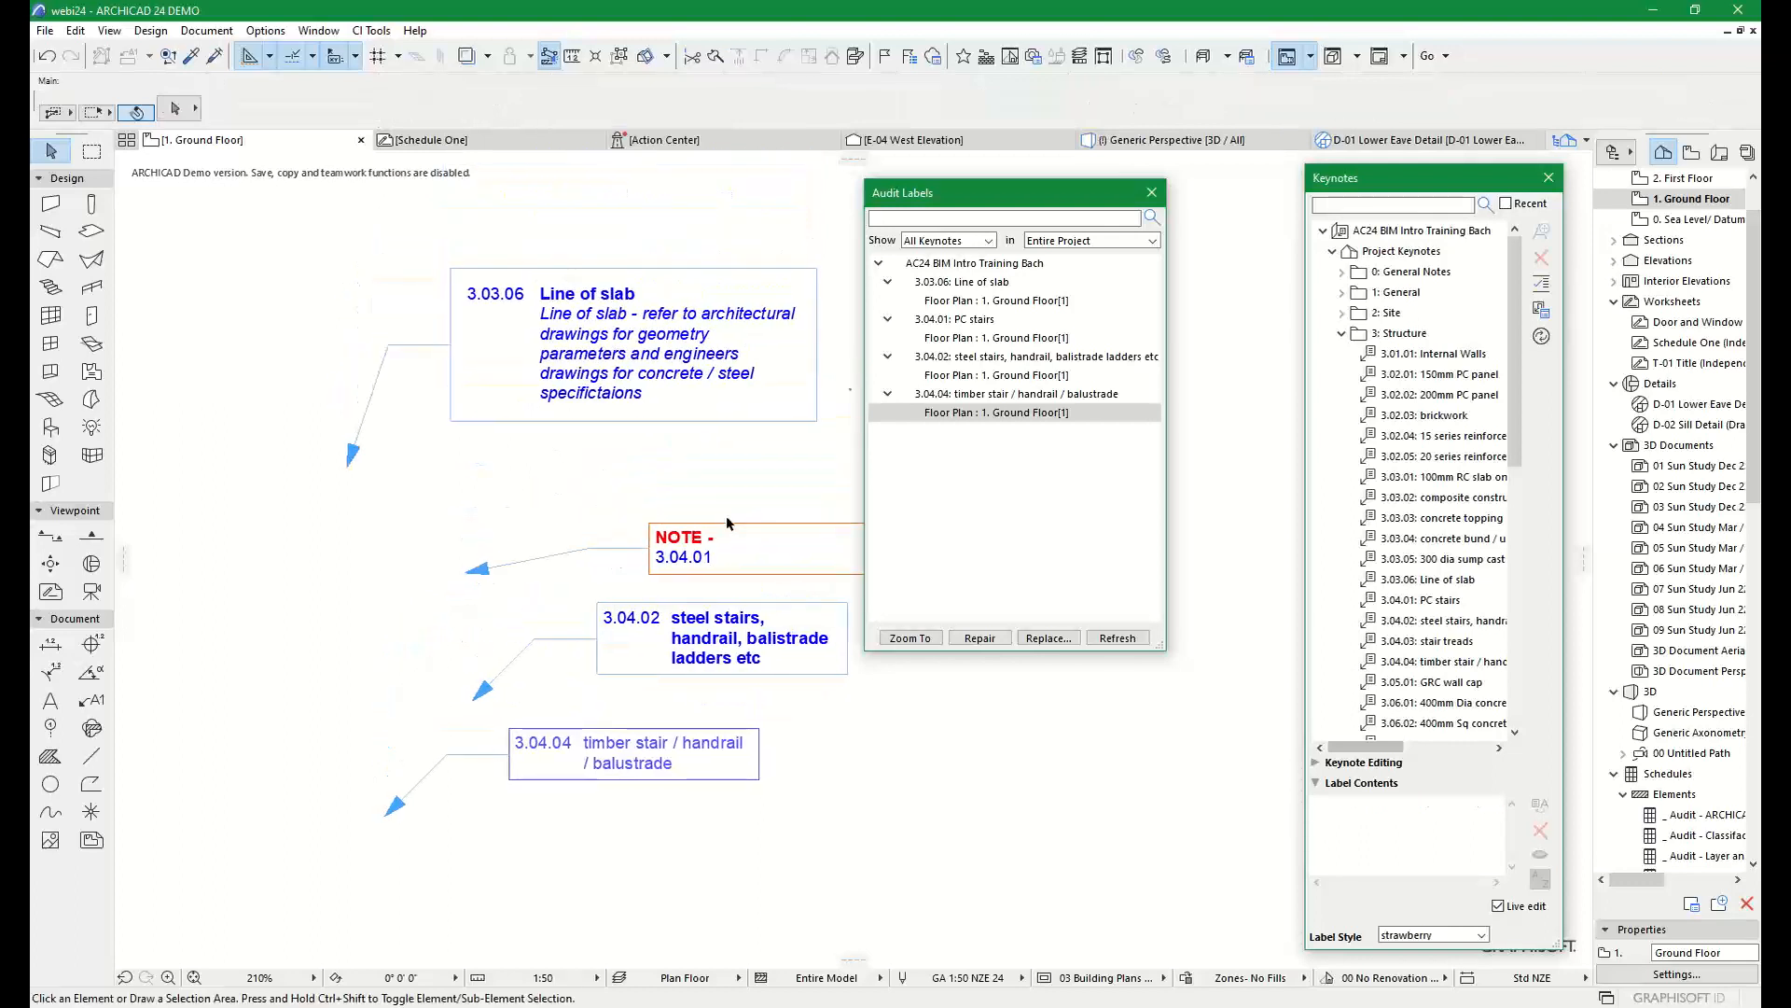
drag(1037, 197, 1161, 183)
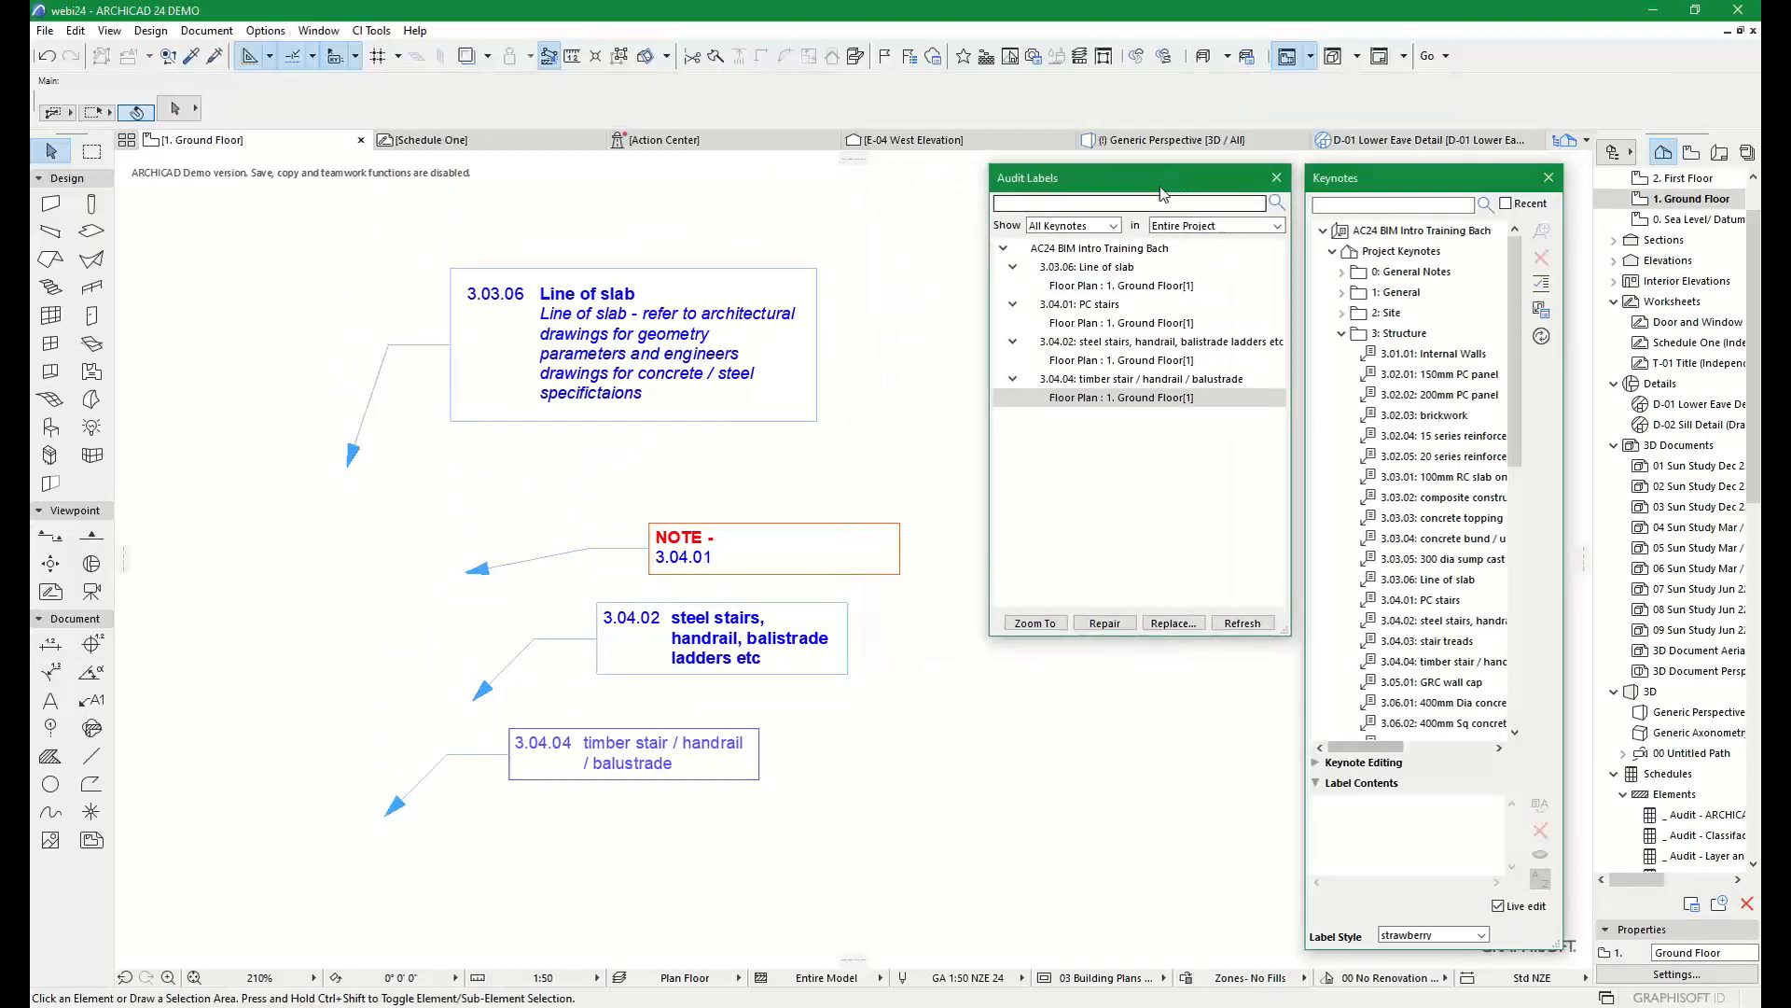
middle_drag(644, 408, 707, 425)
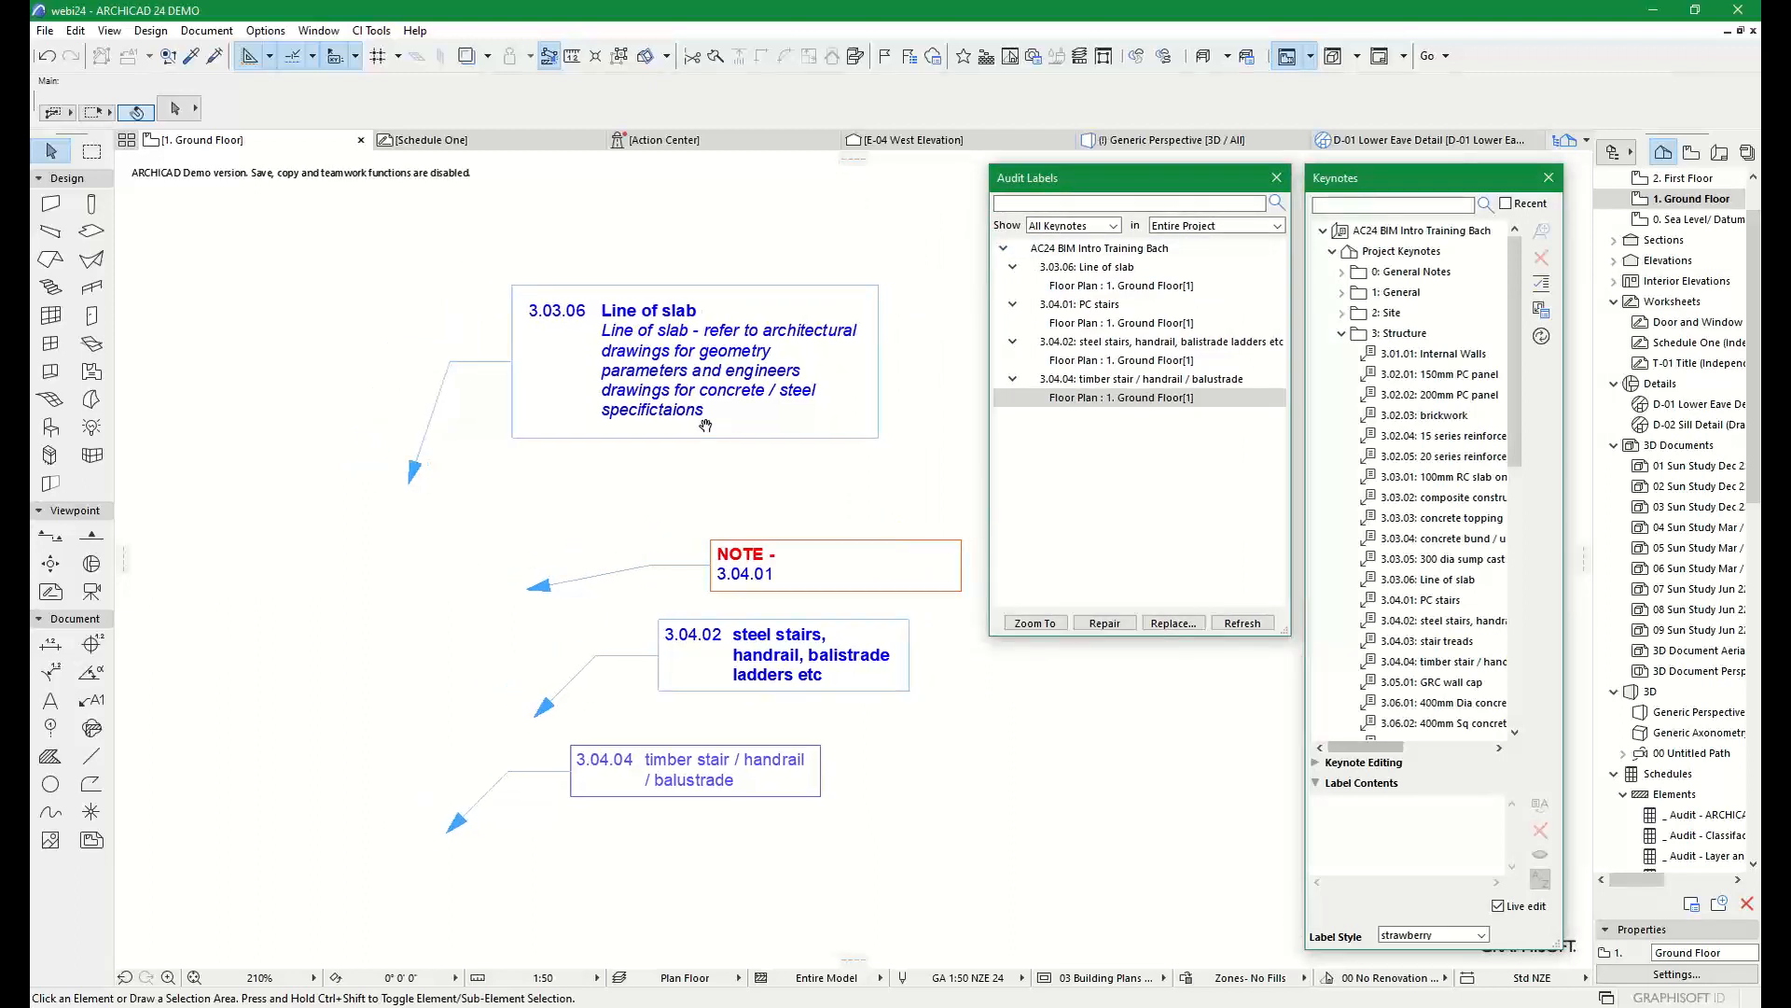
scroll(785, 456, down, 2)
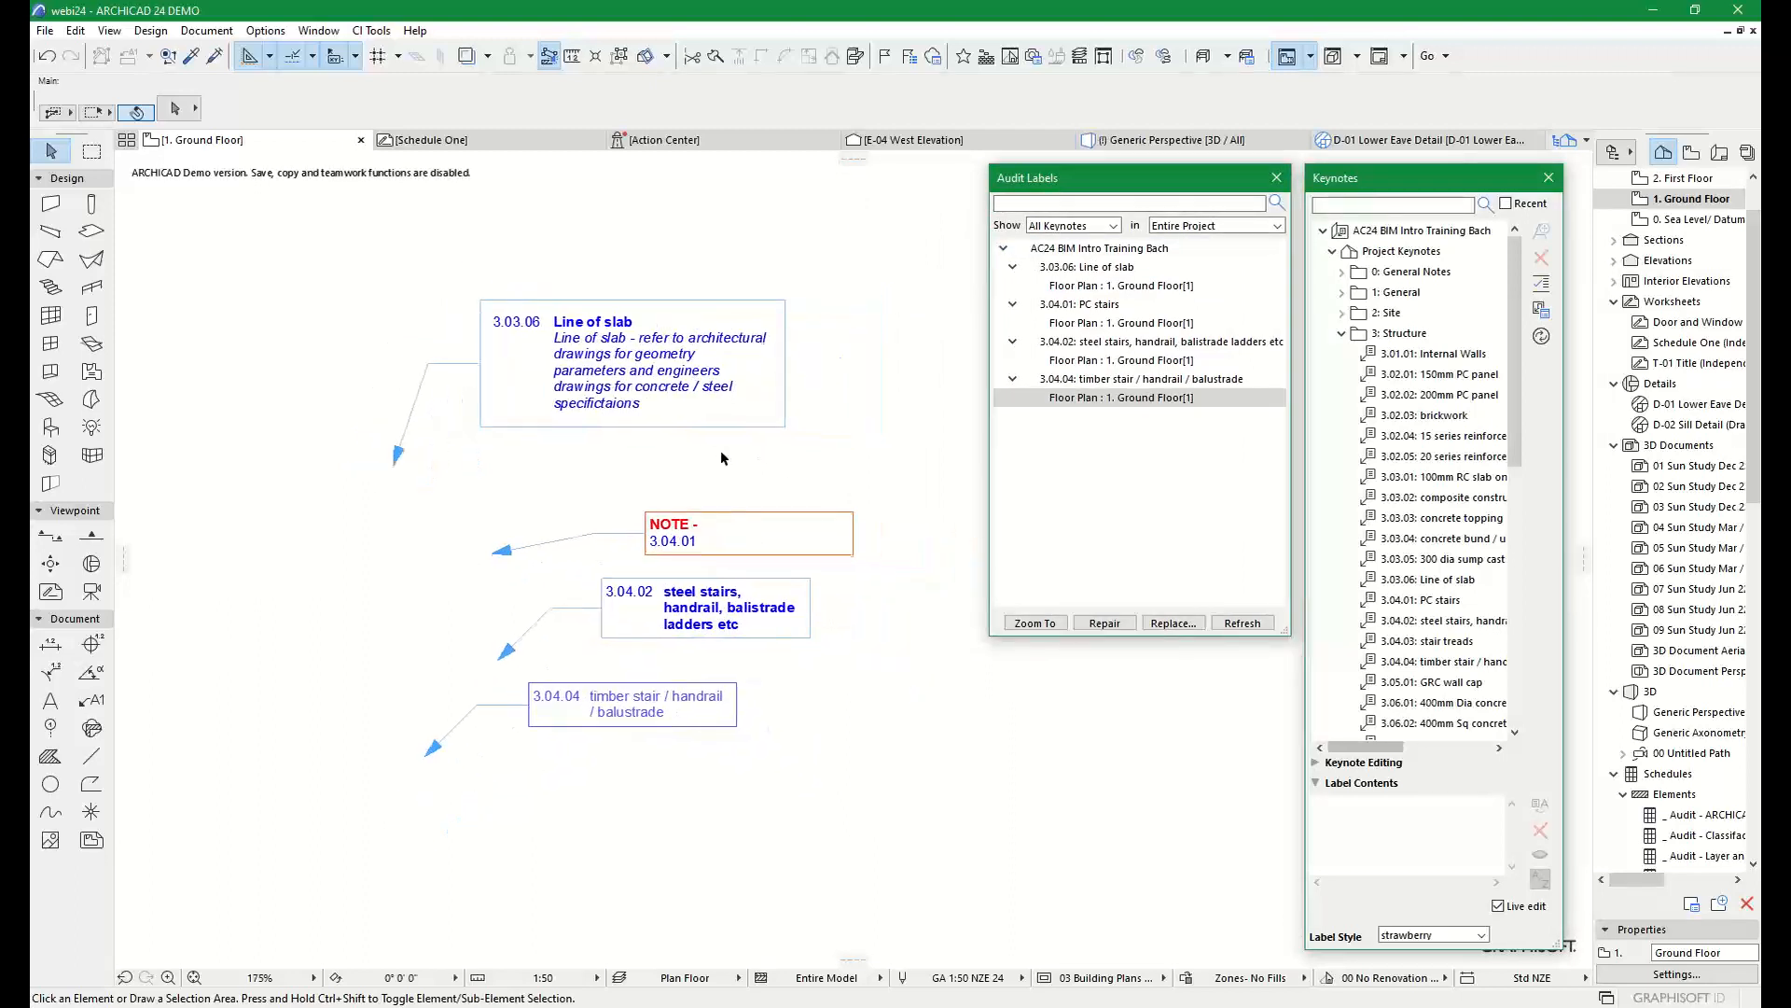
click(1149, 505)
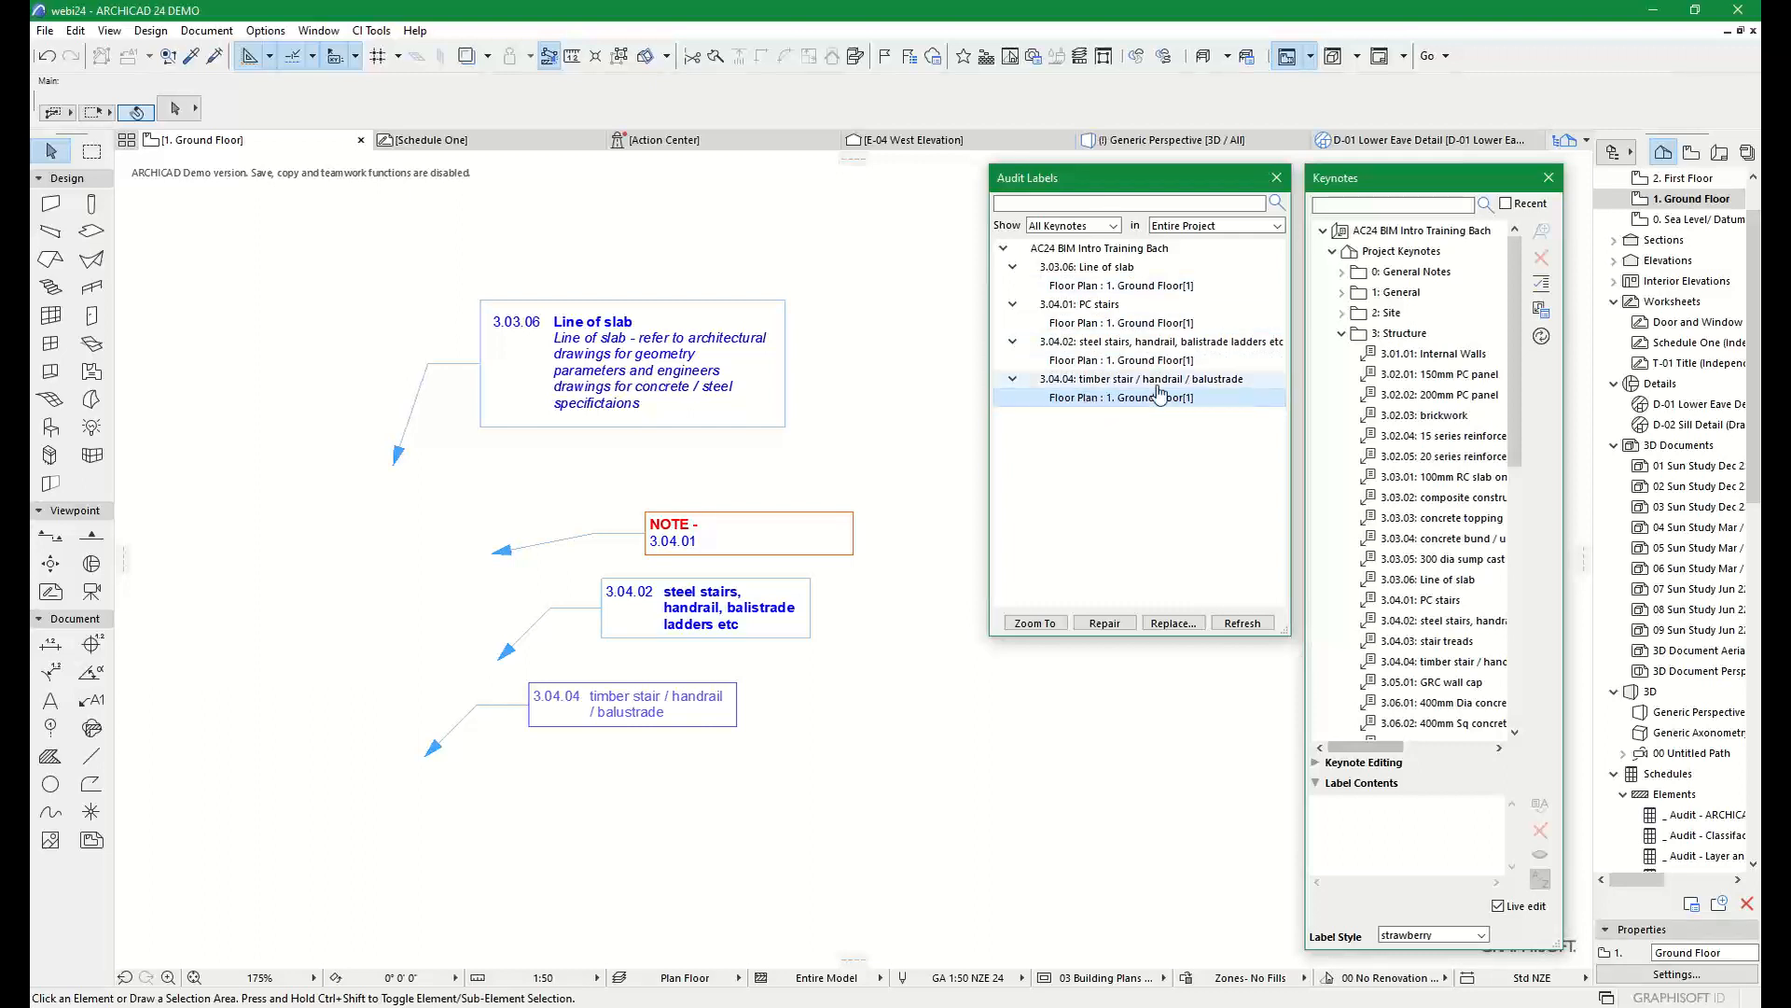
click(1242, 623)
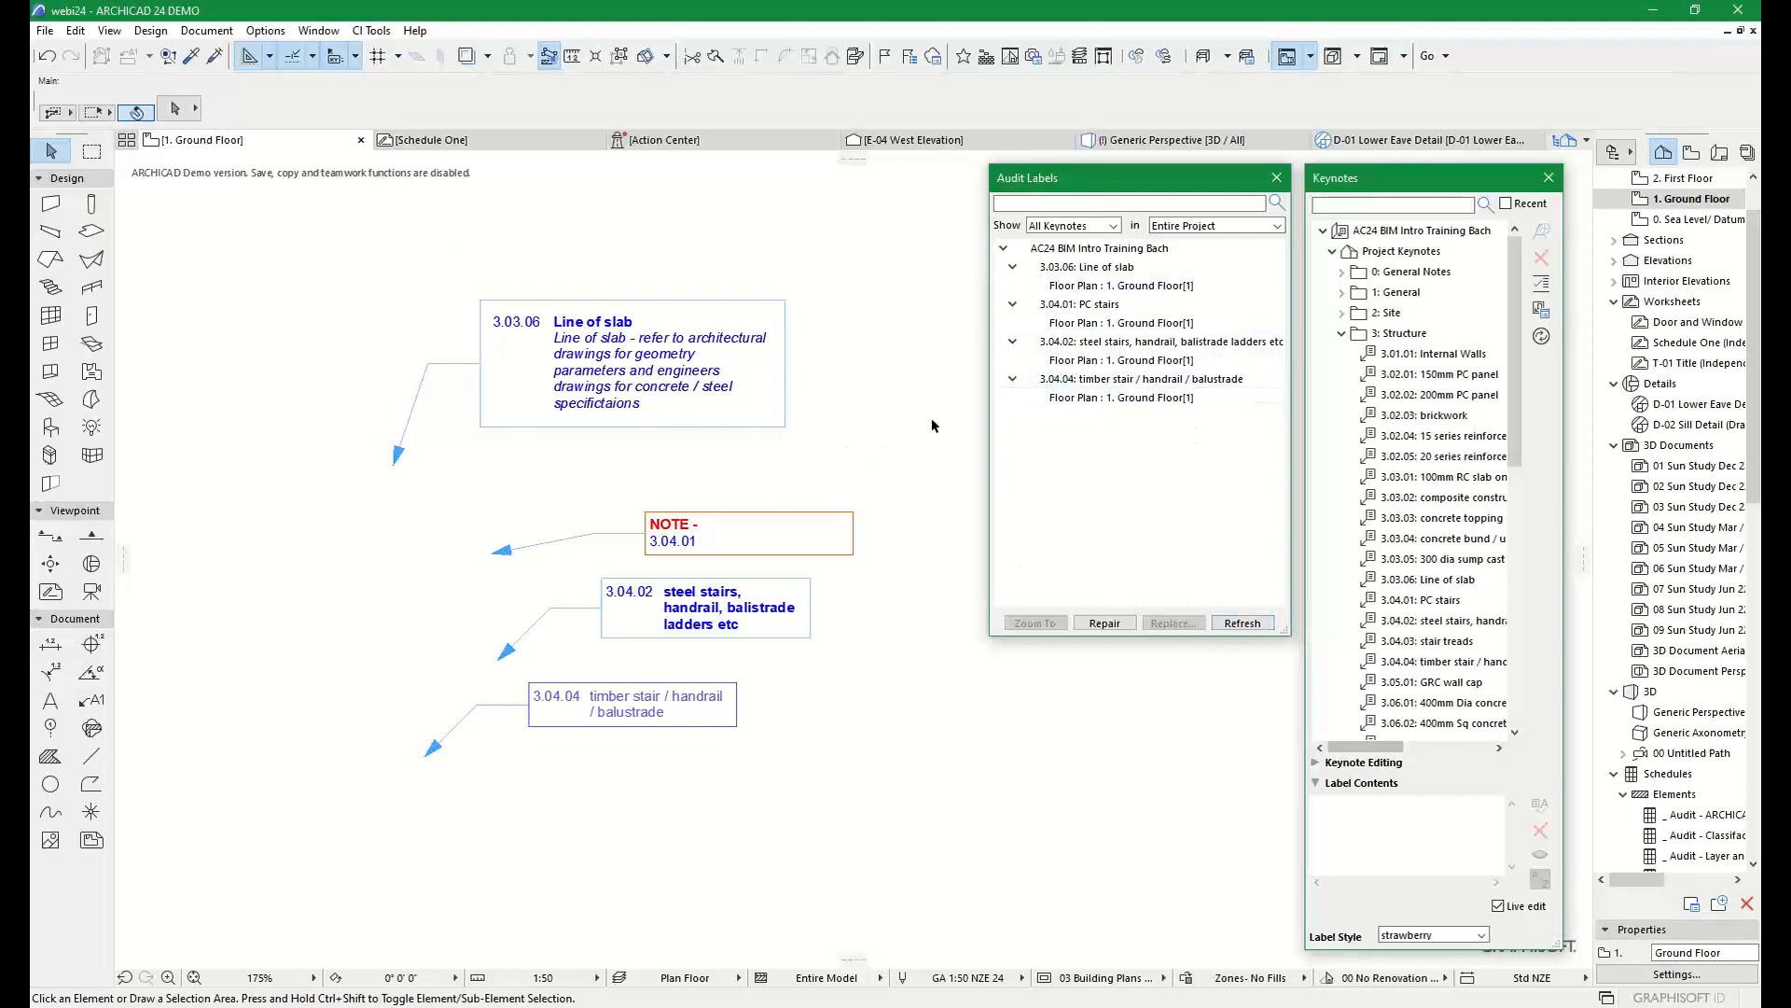
Pick the ground floor entry of 3.04.01 PC stairs in the audit, select the matching project keynote, and close the audit
click(1111, 324)
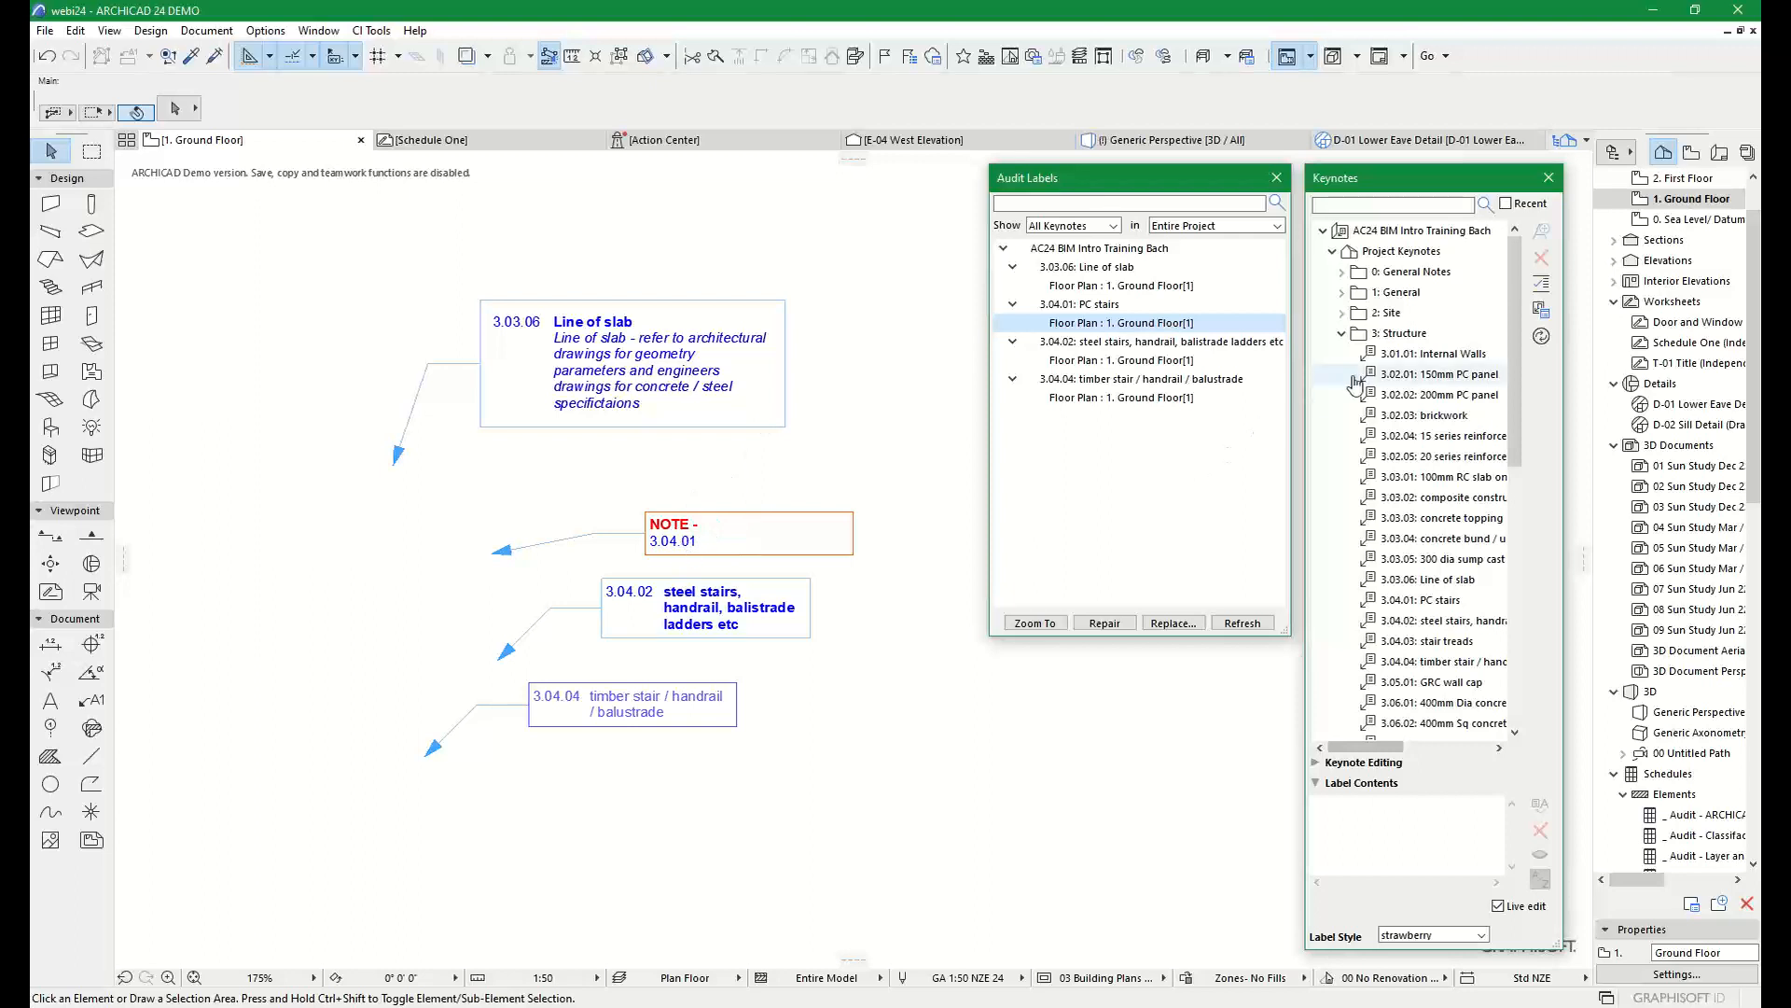
click(1394, 605)
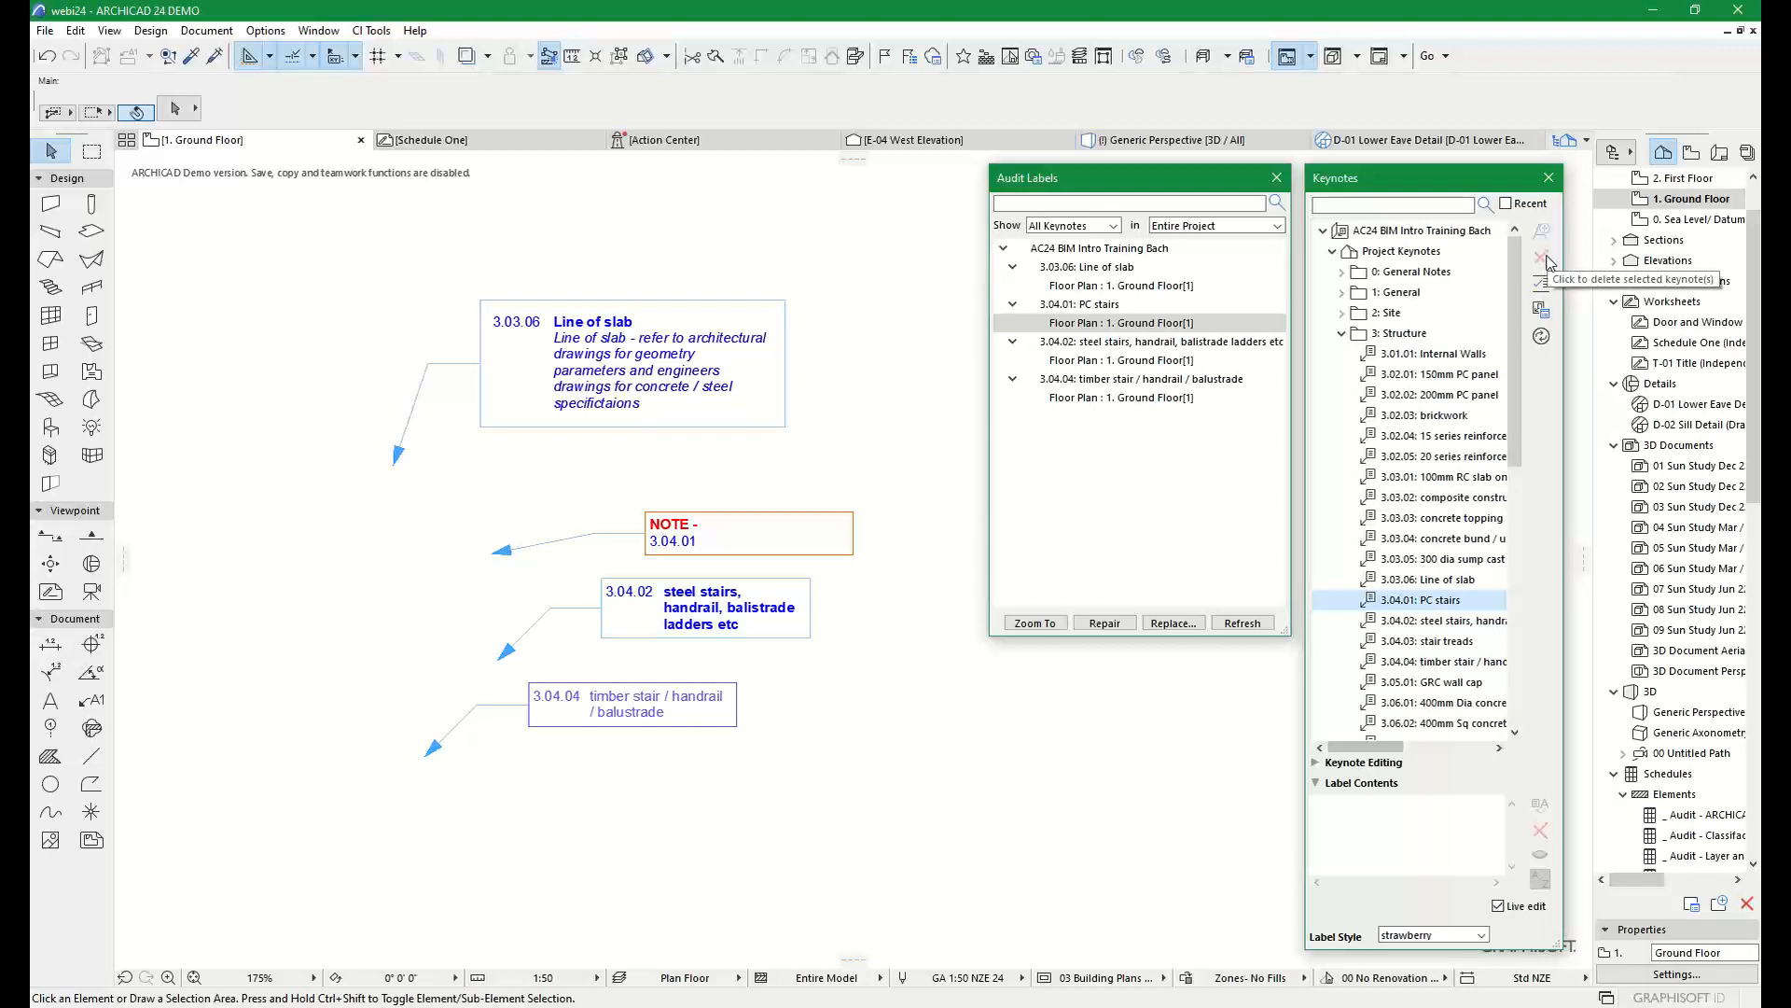
click(1276, 177)
Open the Keynotes Manager, enlarge it, and select the 3.04.01 PC stairs keynote under Structure
click(1420, 600)
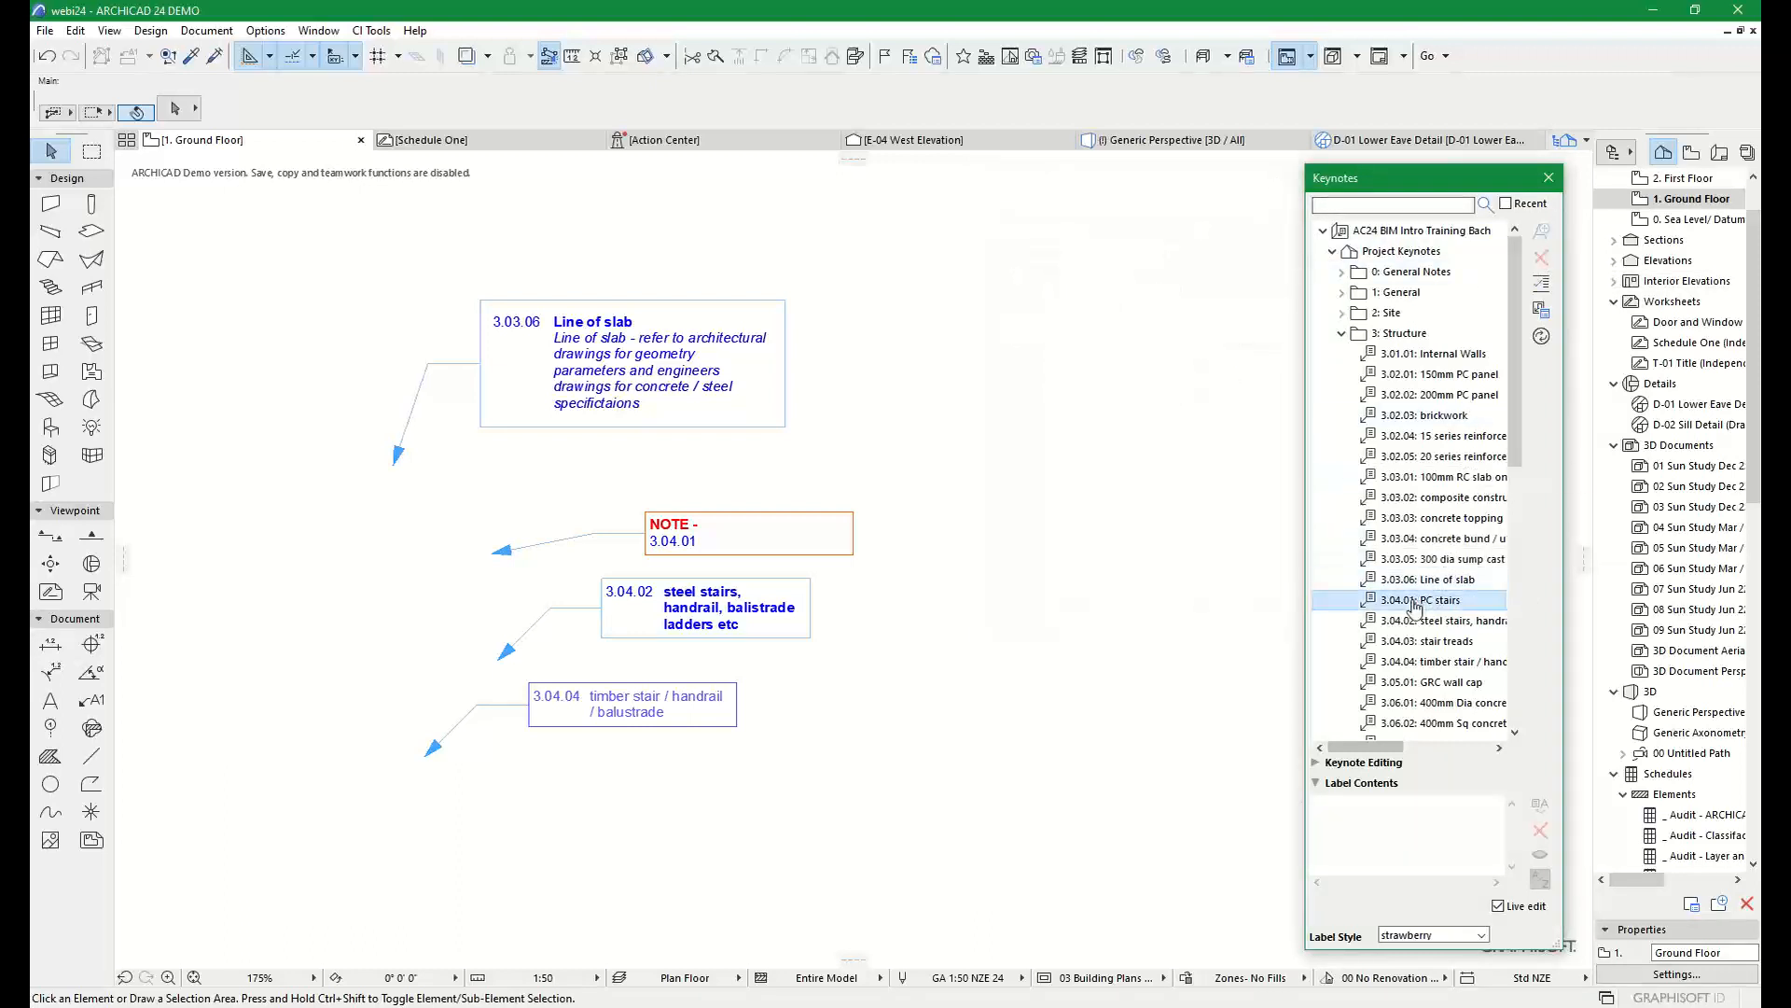
click(1541, 312)
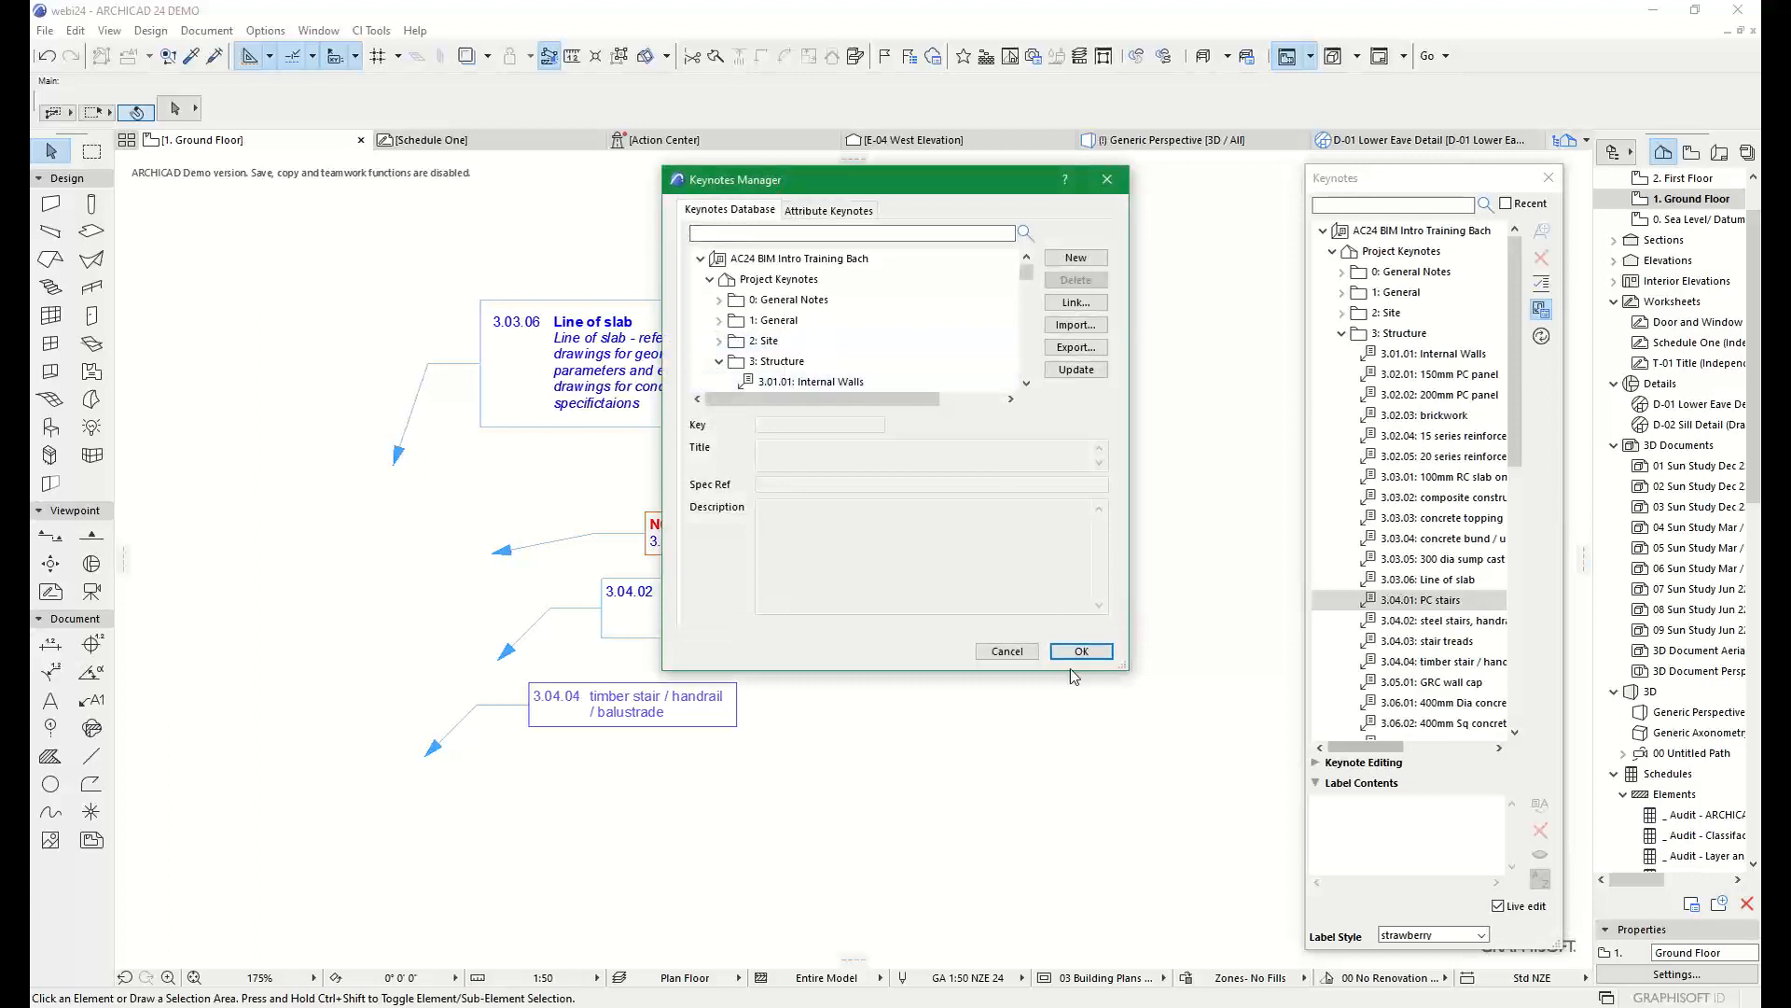
drag(1068, 677, 1068, 907)
scroll(867, 466, down, 2)
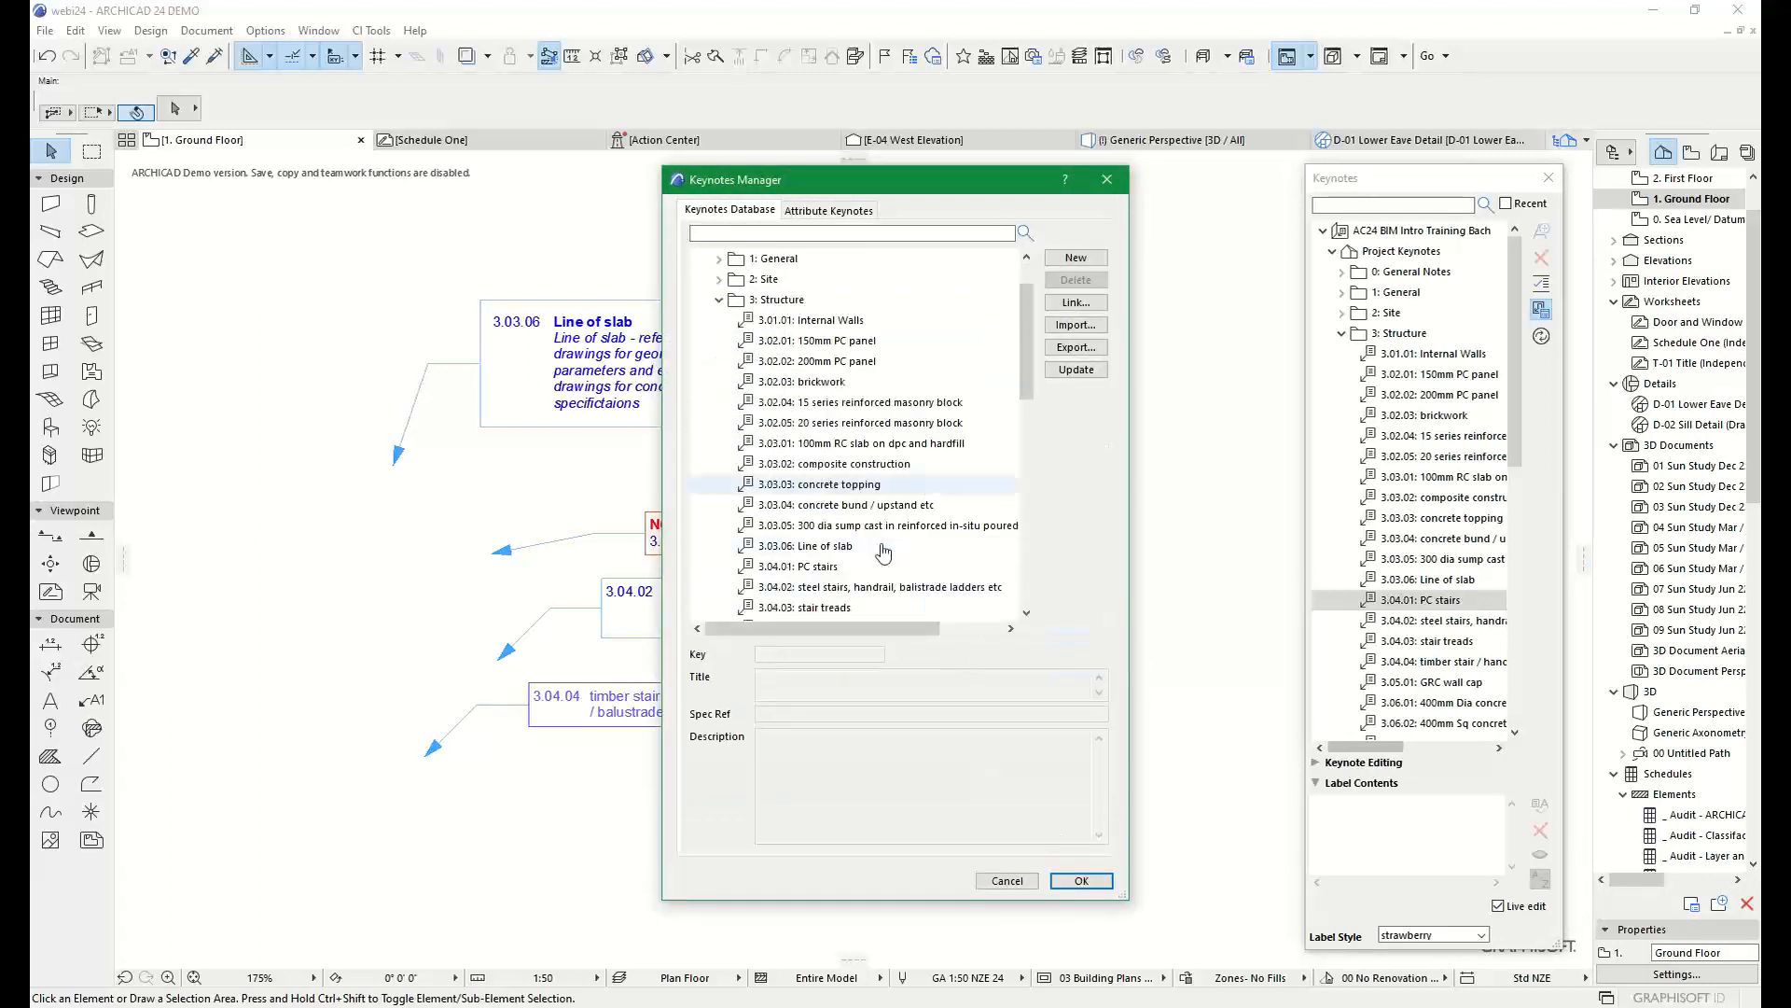
click(812, 507)
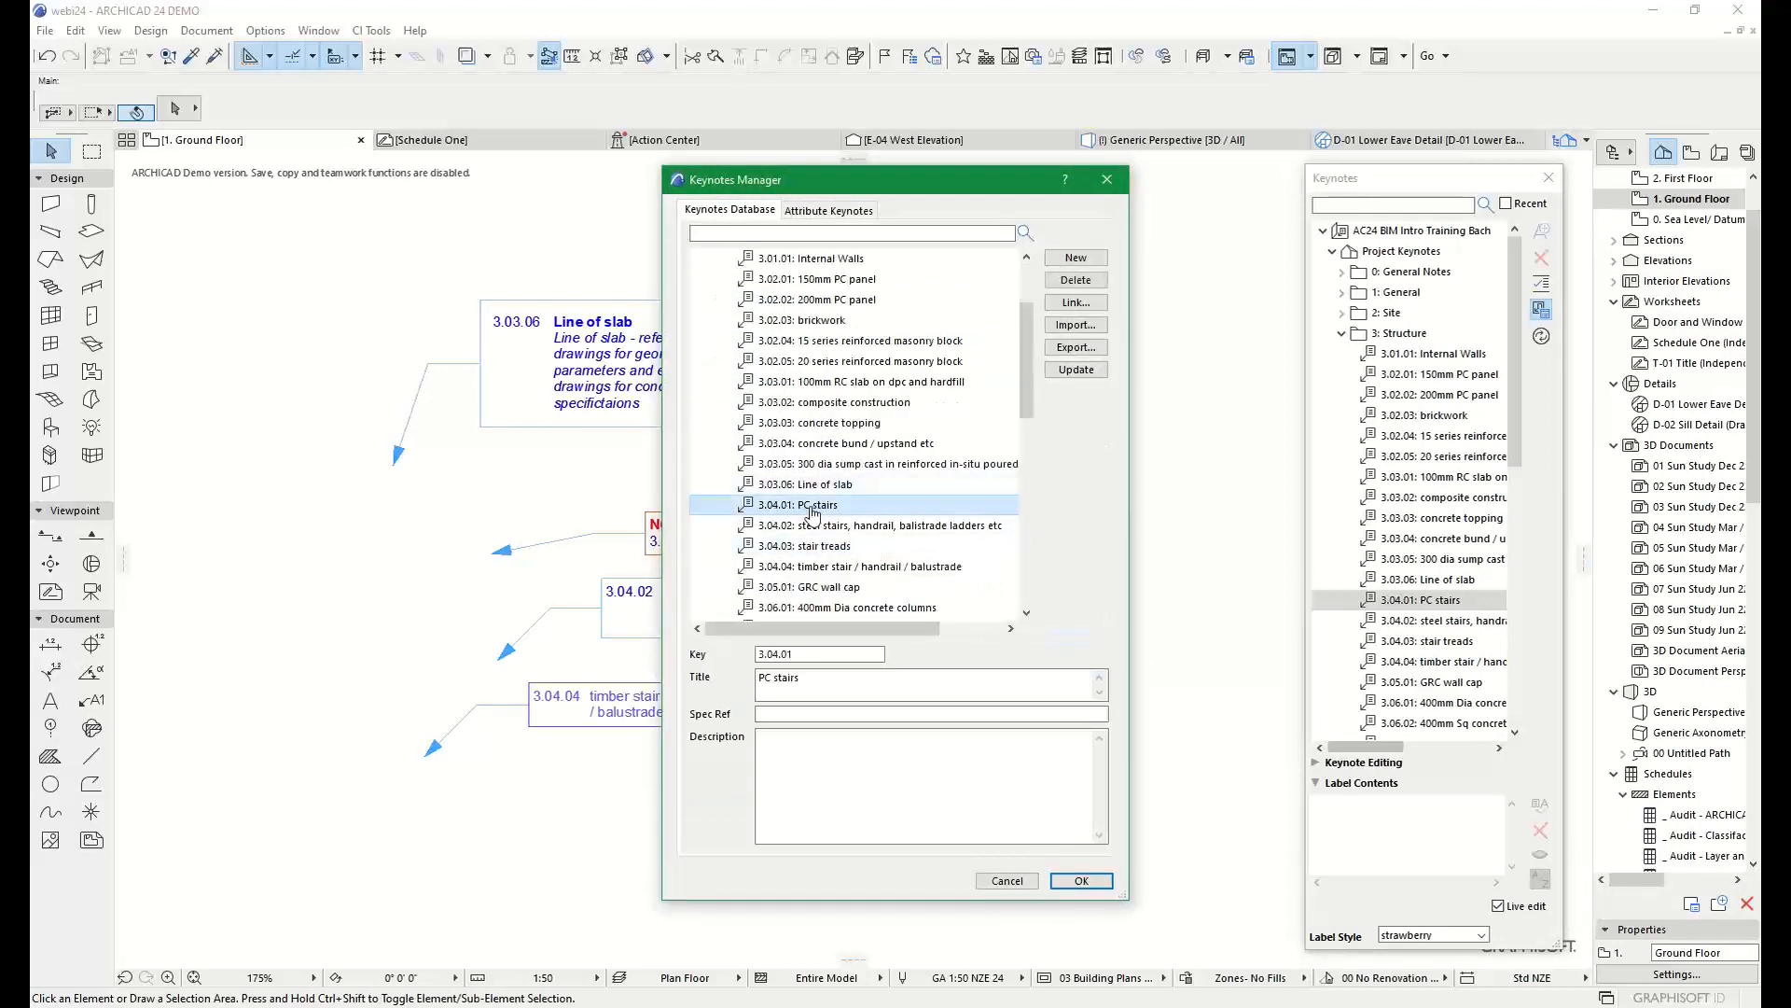
Replace the title of keynote 3.04.01 with "some text" and accept the Keynotes Manager changes
drag(795, 654, 727, 655)
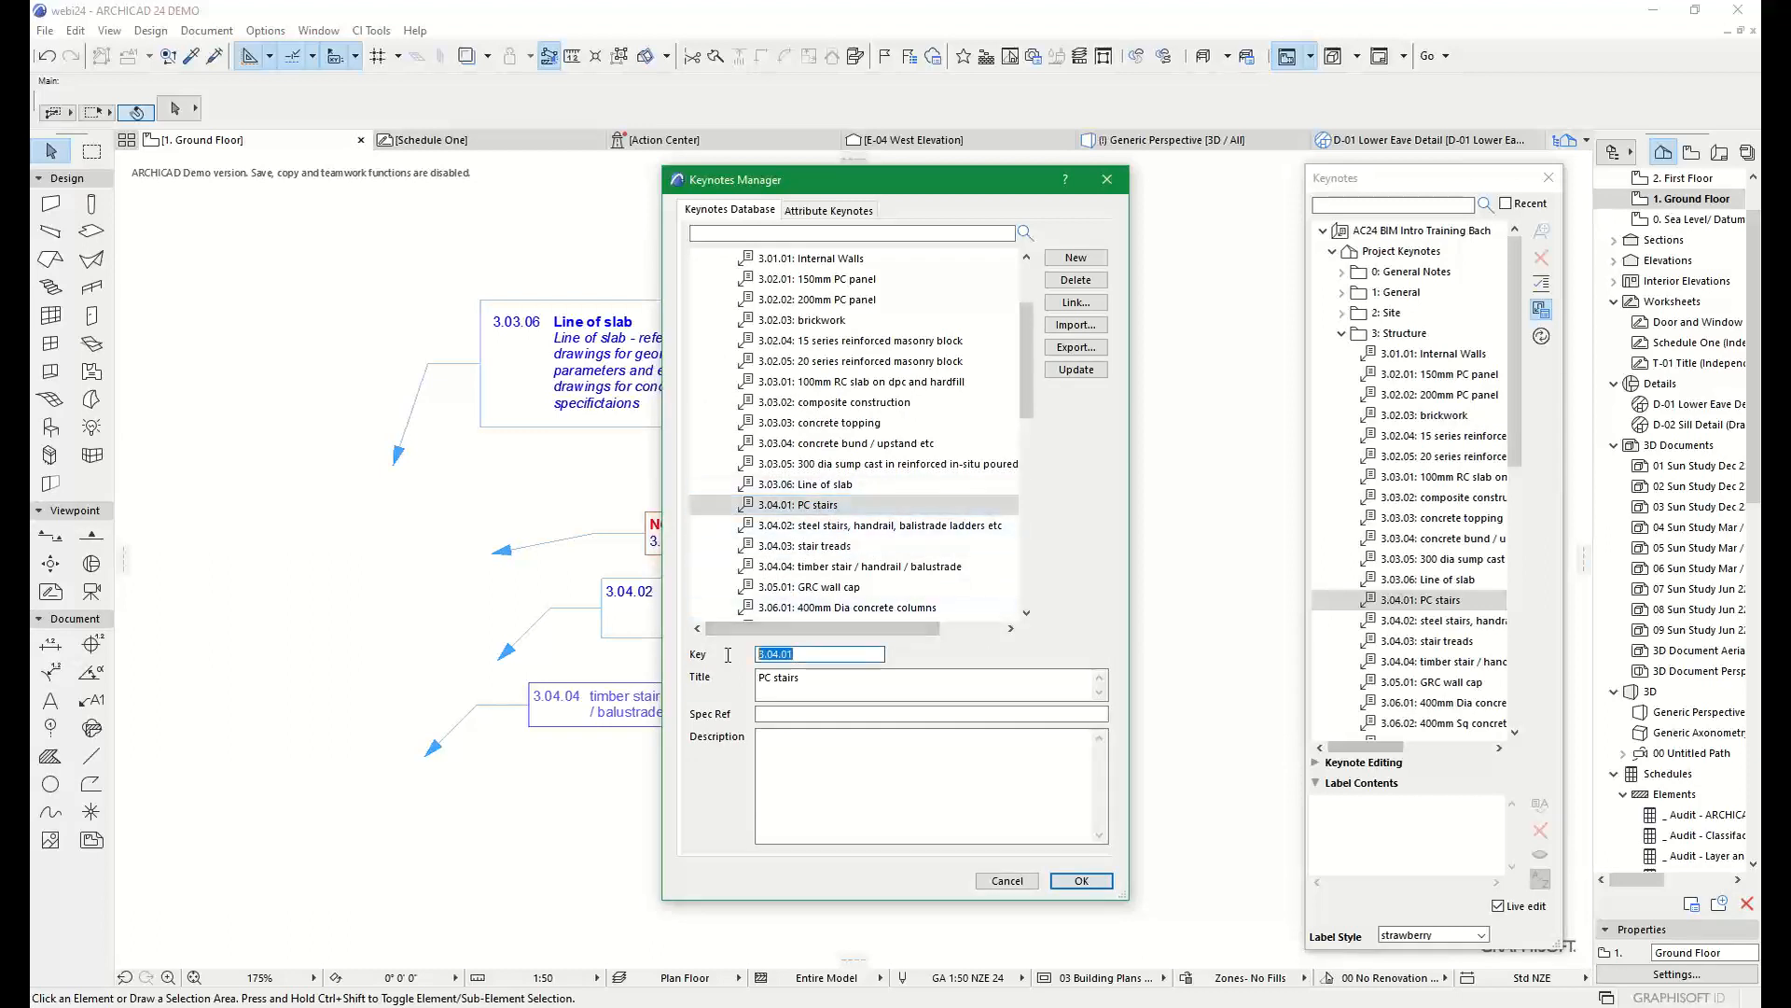
click(830, 678)
drag(831, 678, 731, 677)
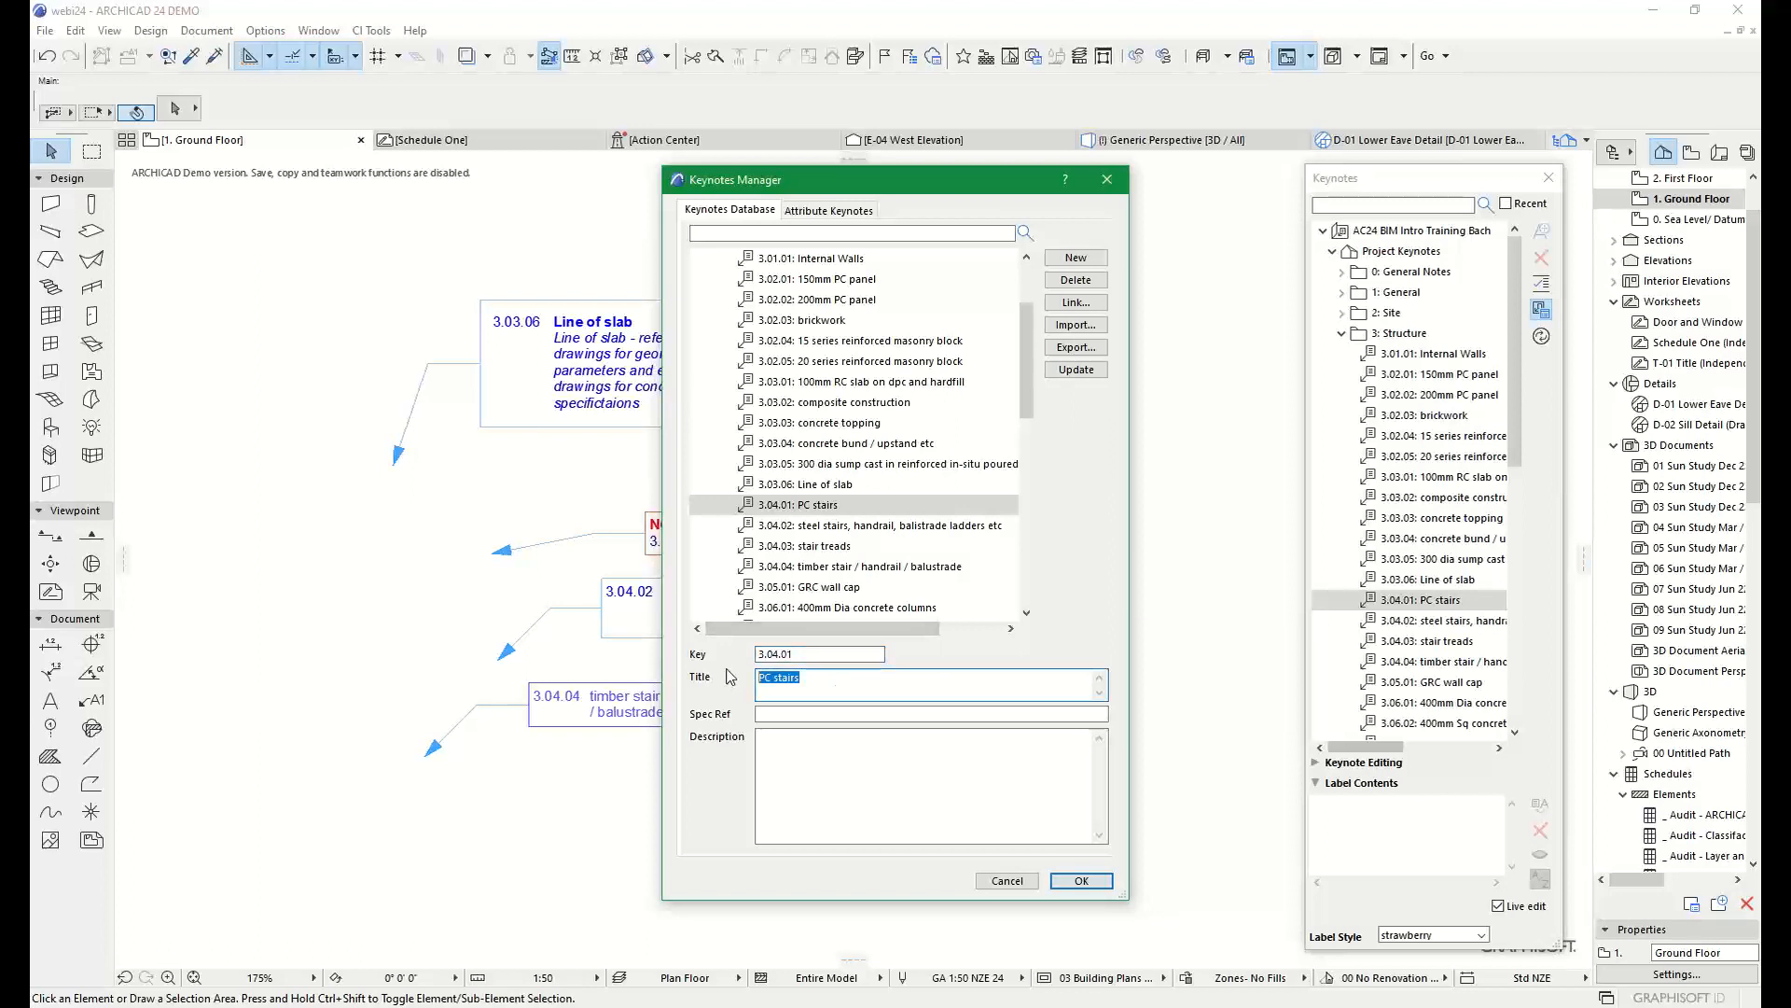
text(some text)
click(1080, 880)
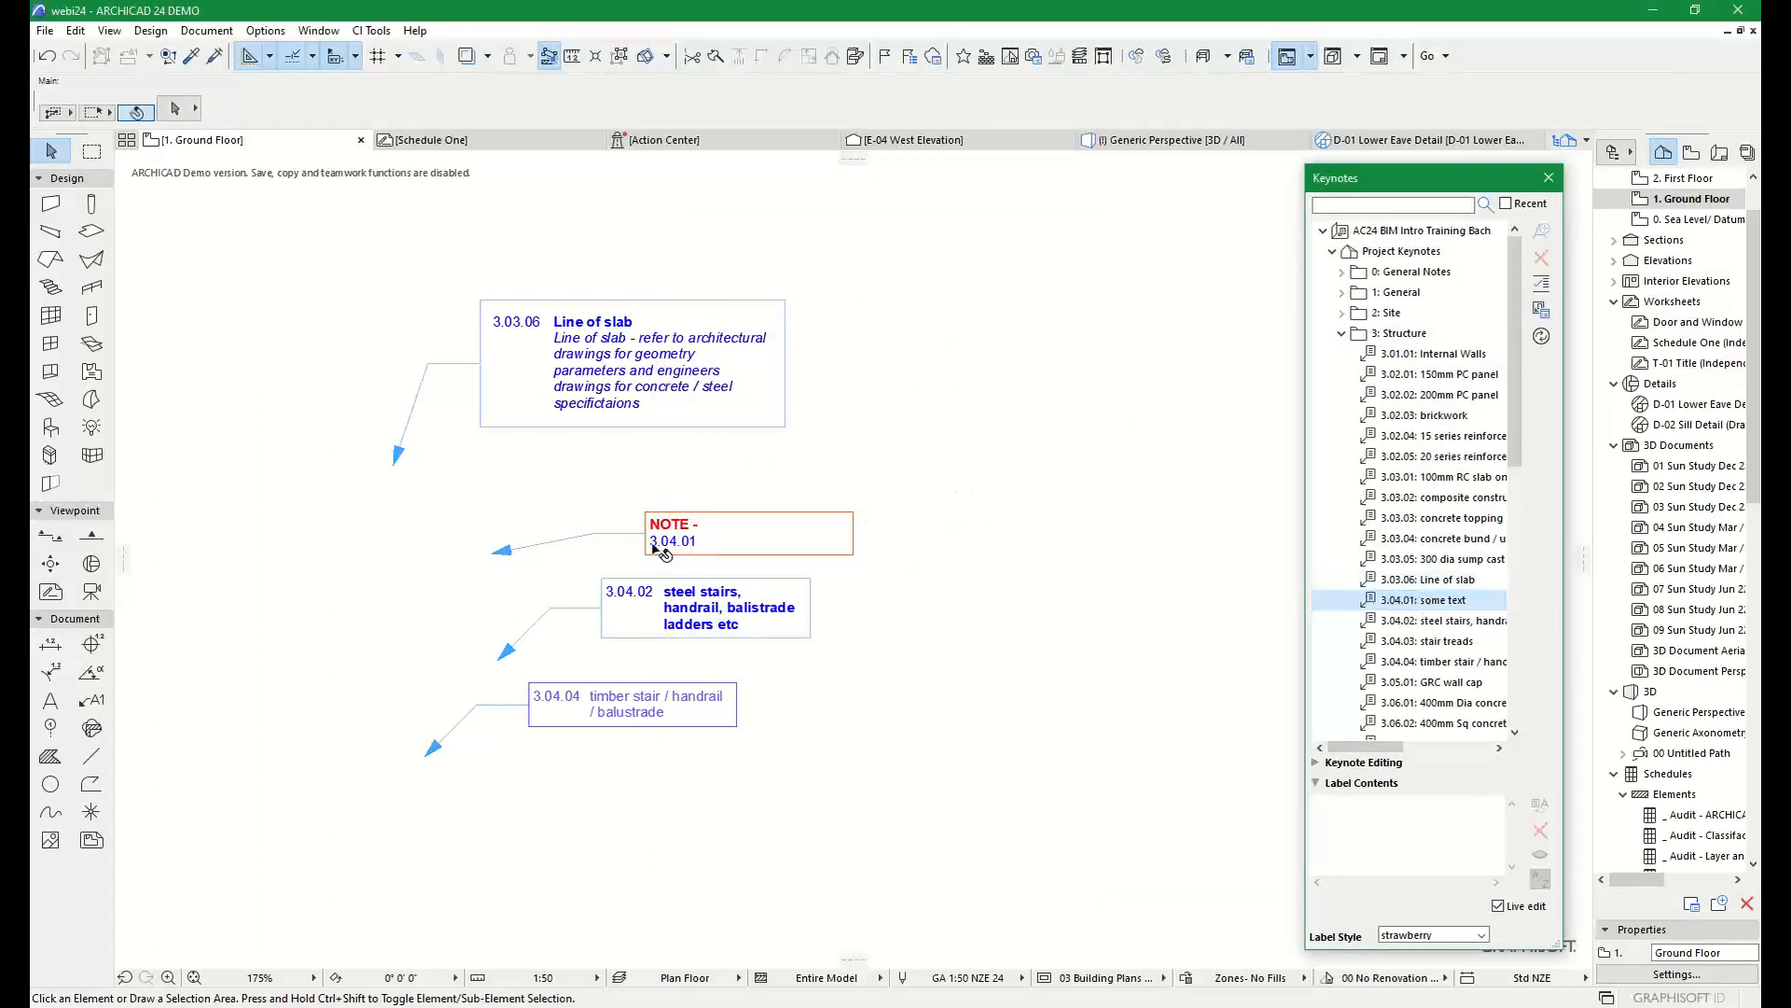
Audit the labels in the current drawing and select the changed ground floor entry under keynote 3.04.01
click(727, 544)
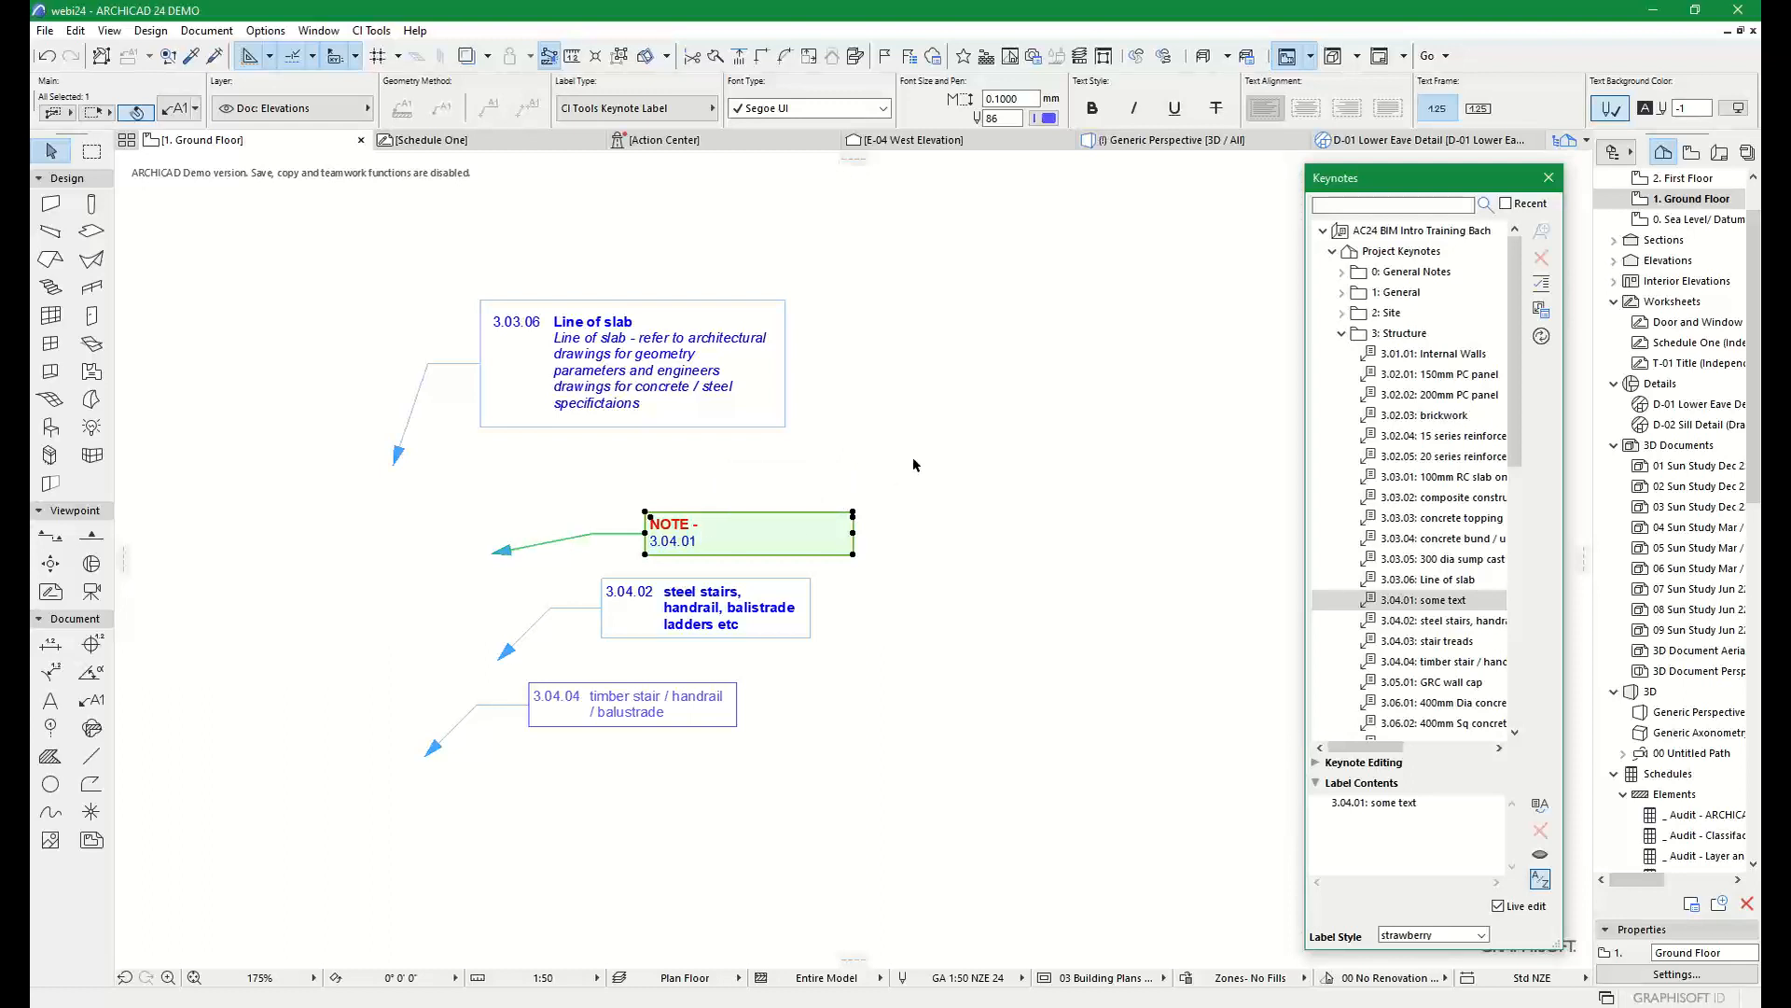
click(880, 447)
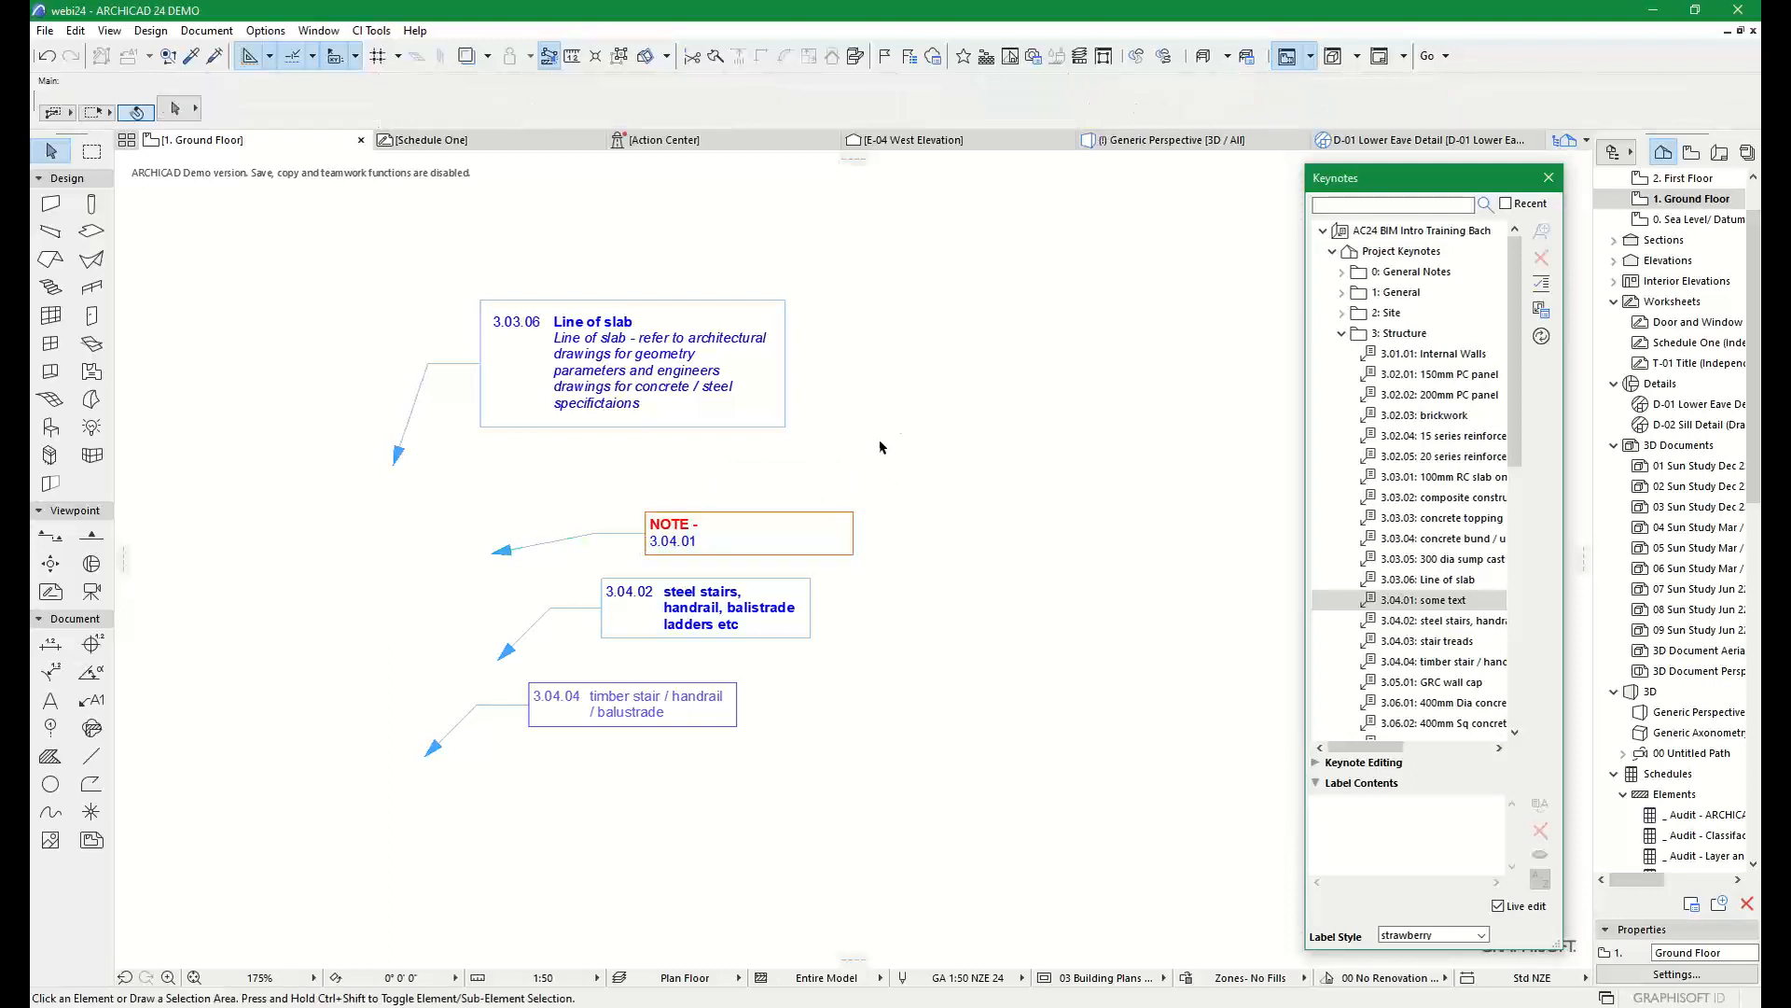
click(1542, 285)
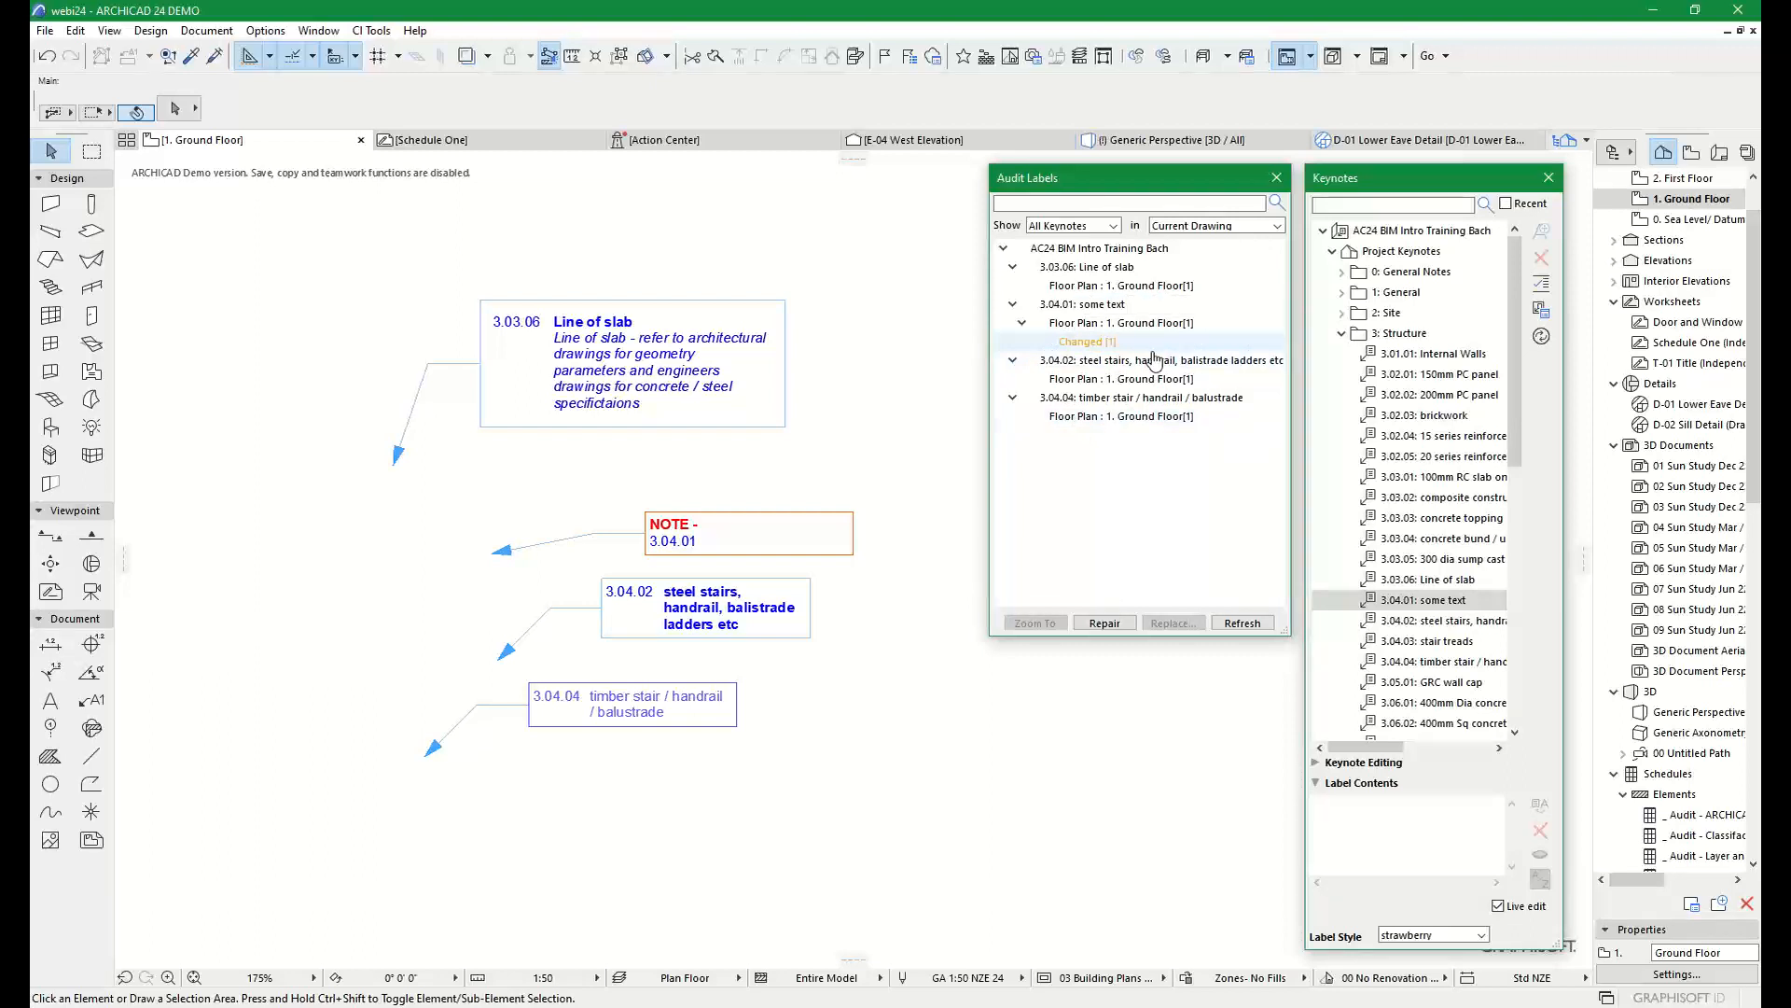
click(1061, 307)
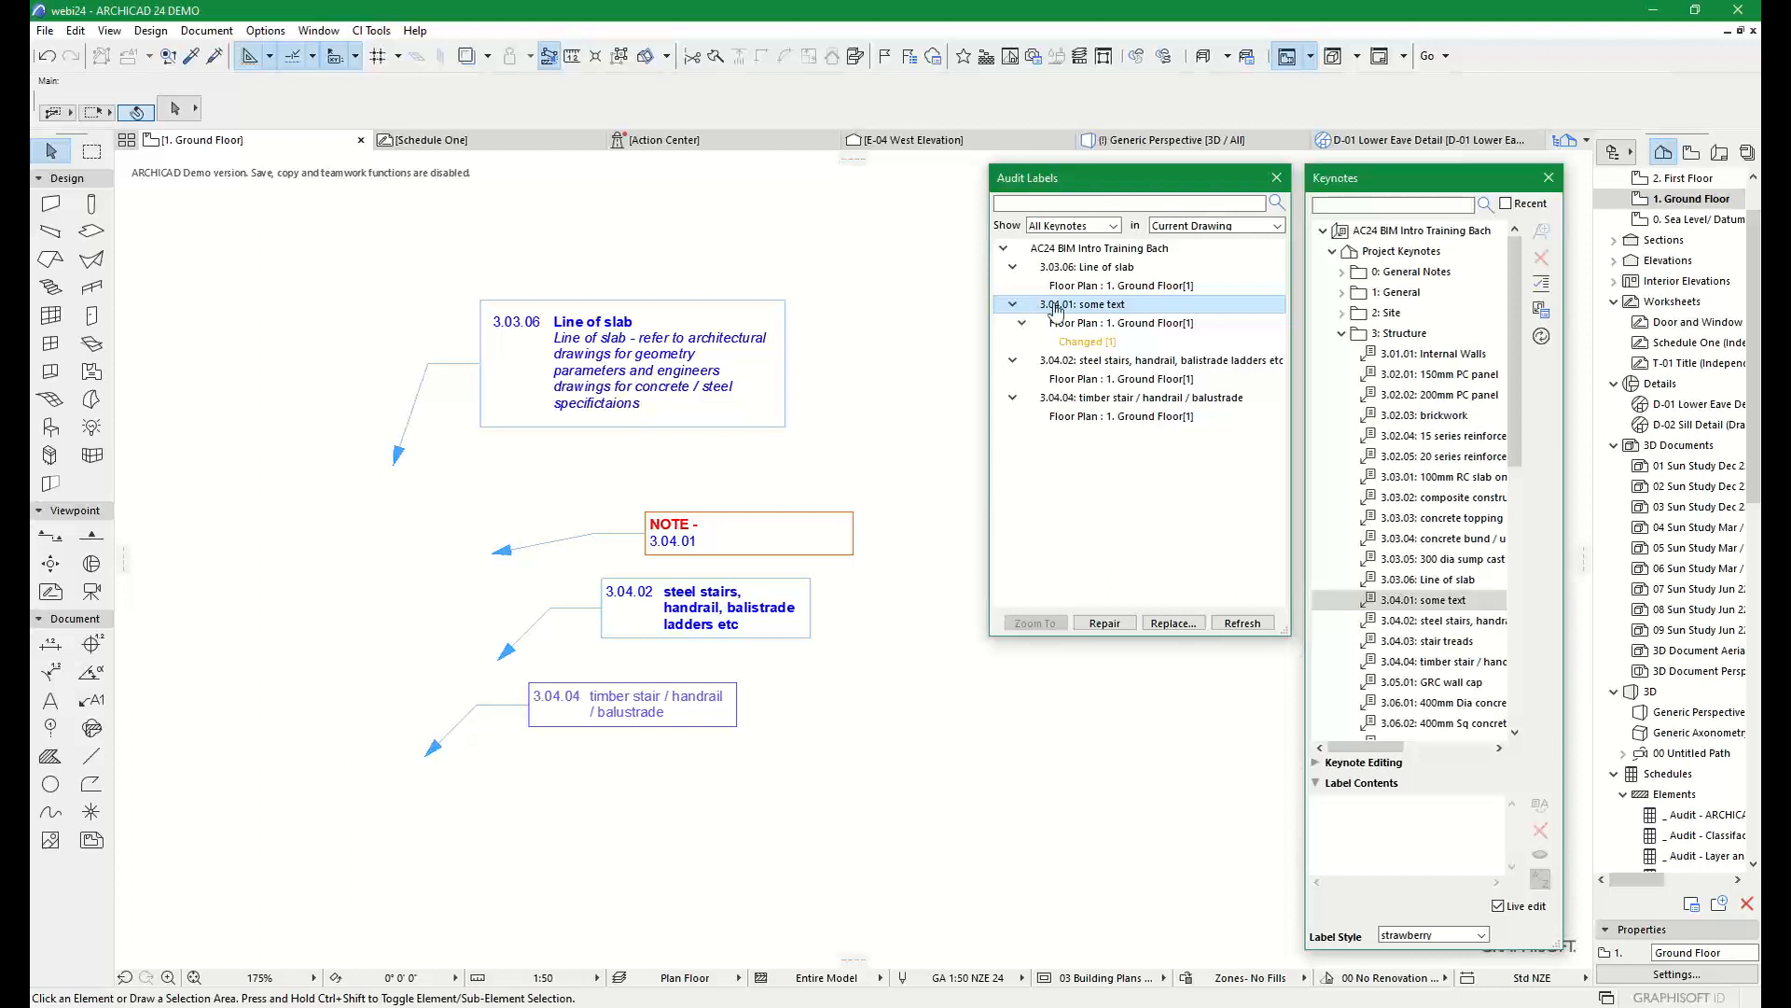
click(1073, 324)
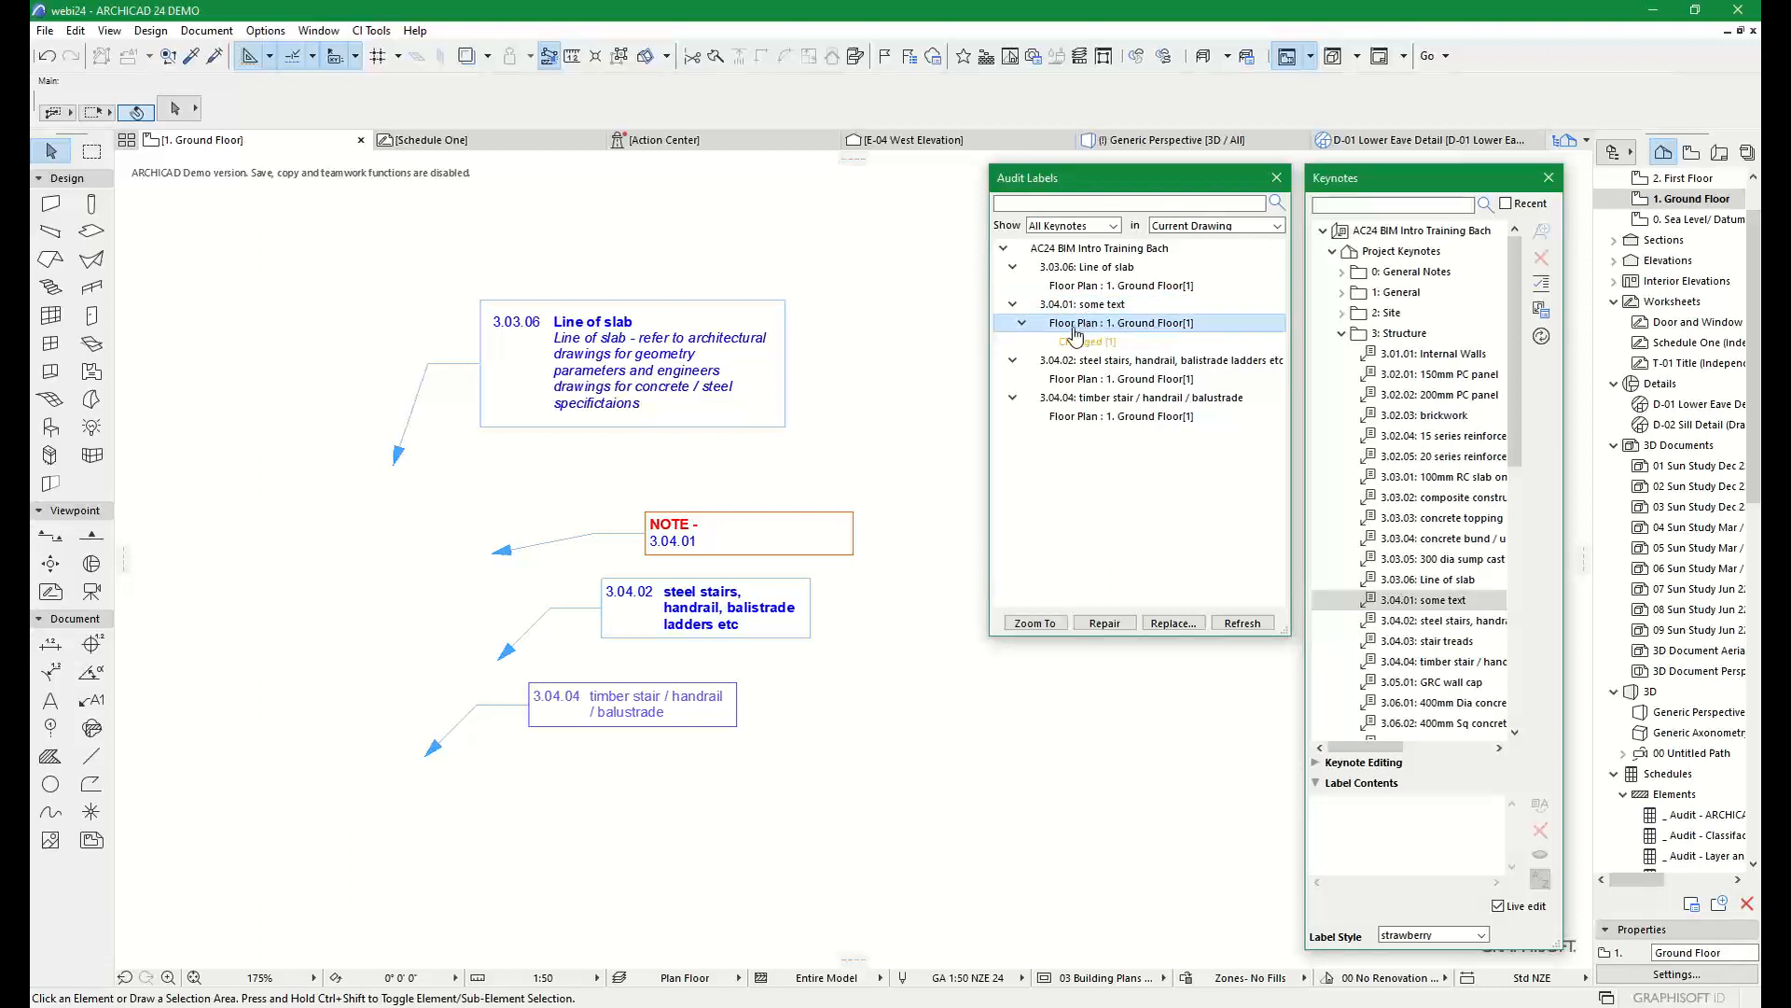
click(1077, 344)
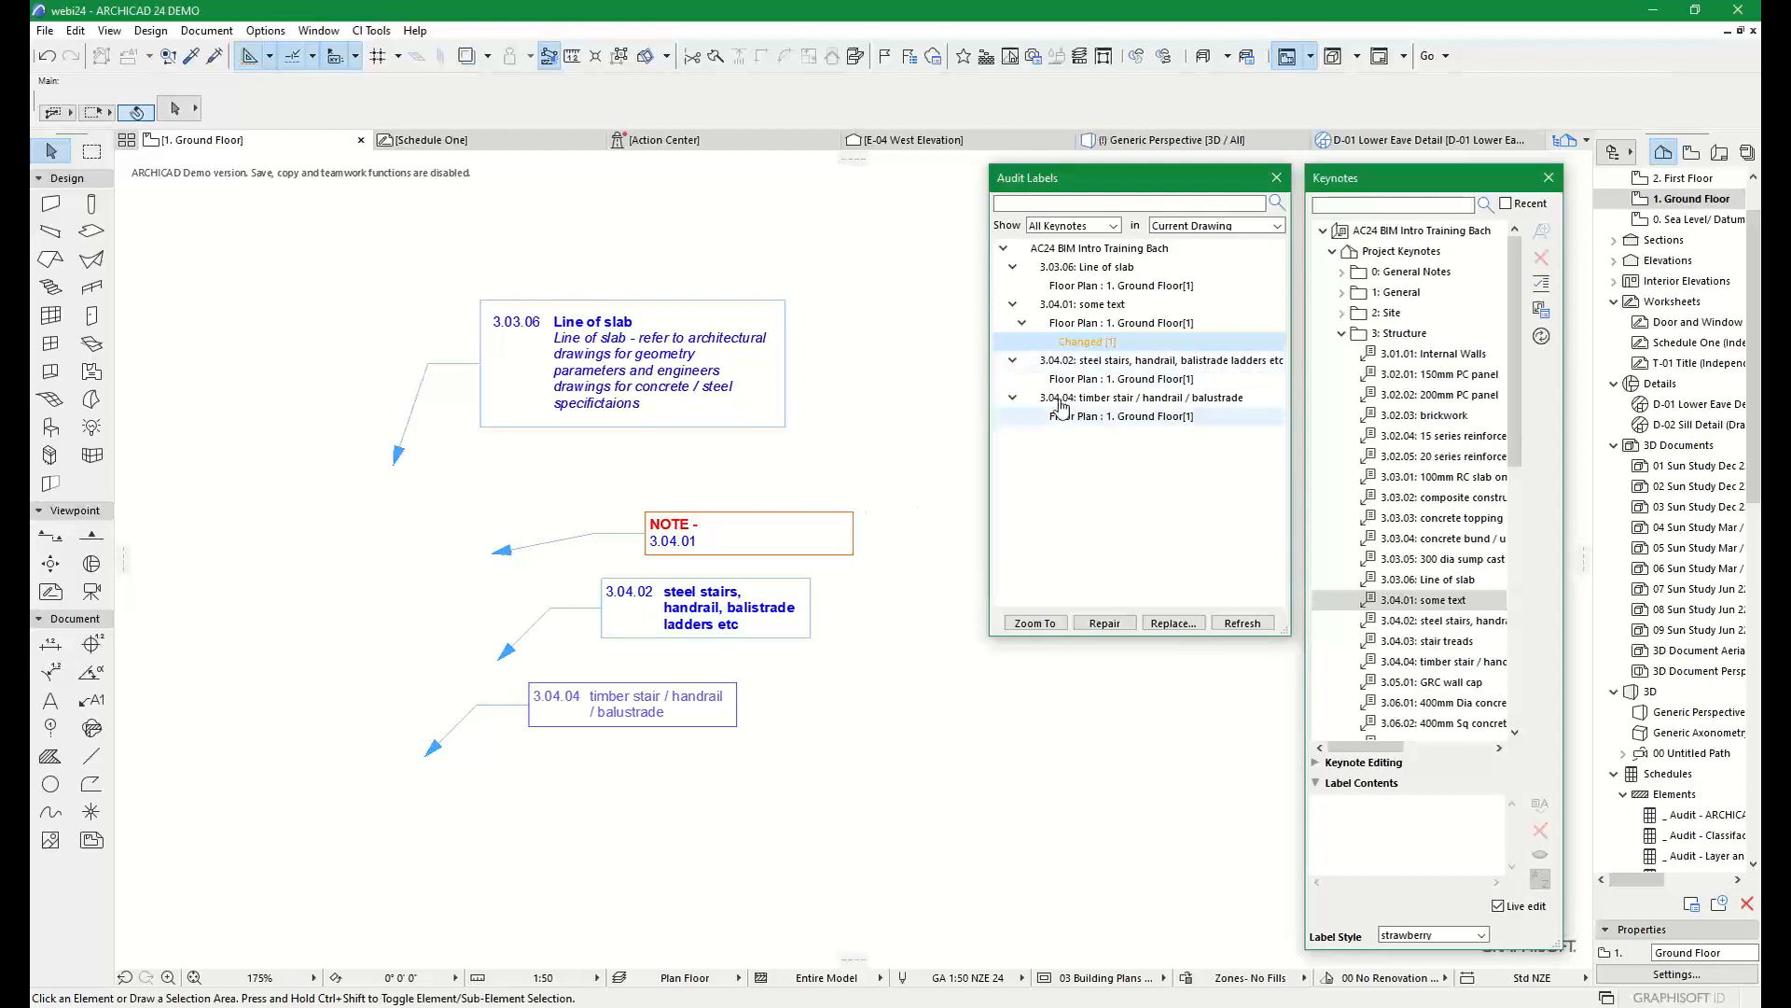
Zoom to the changed 3.04.01 label on the ground floor plan and repair it through the audit
click(1034, 623)
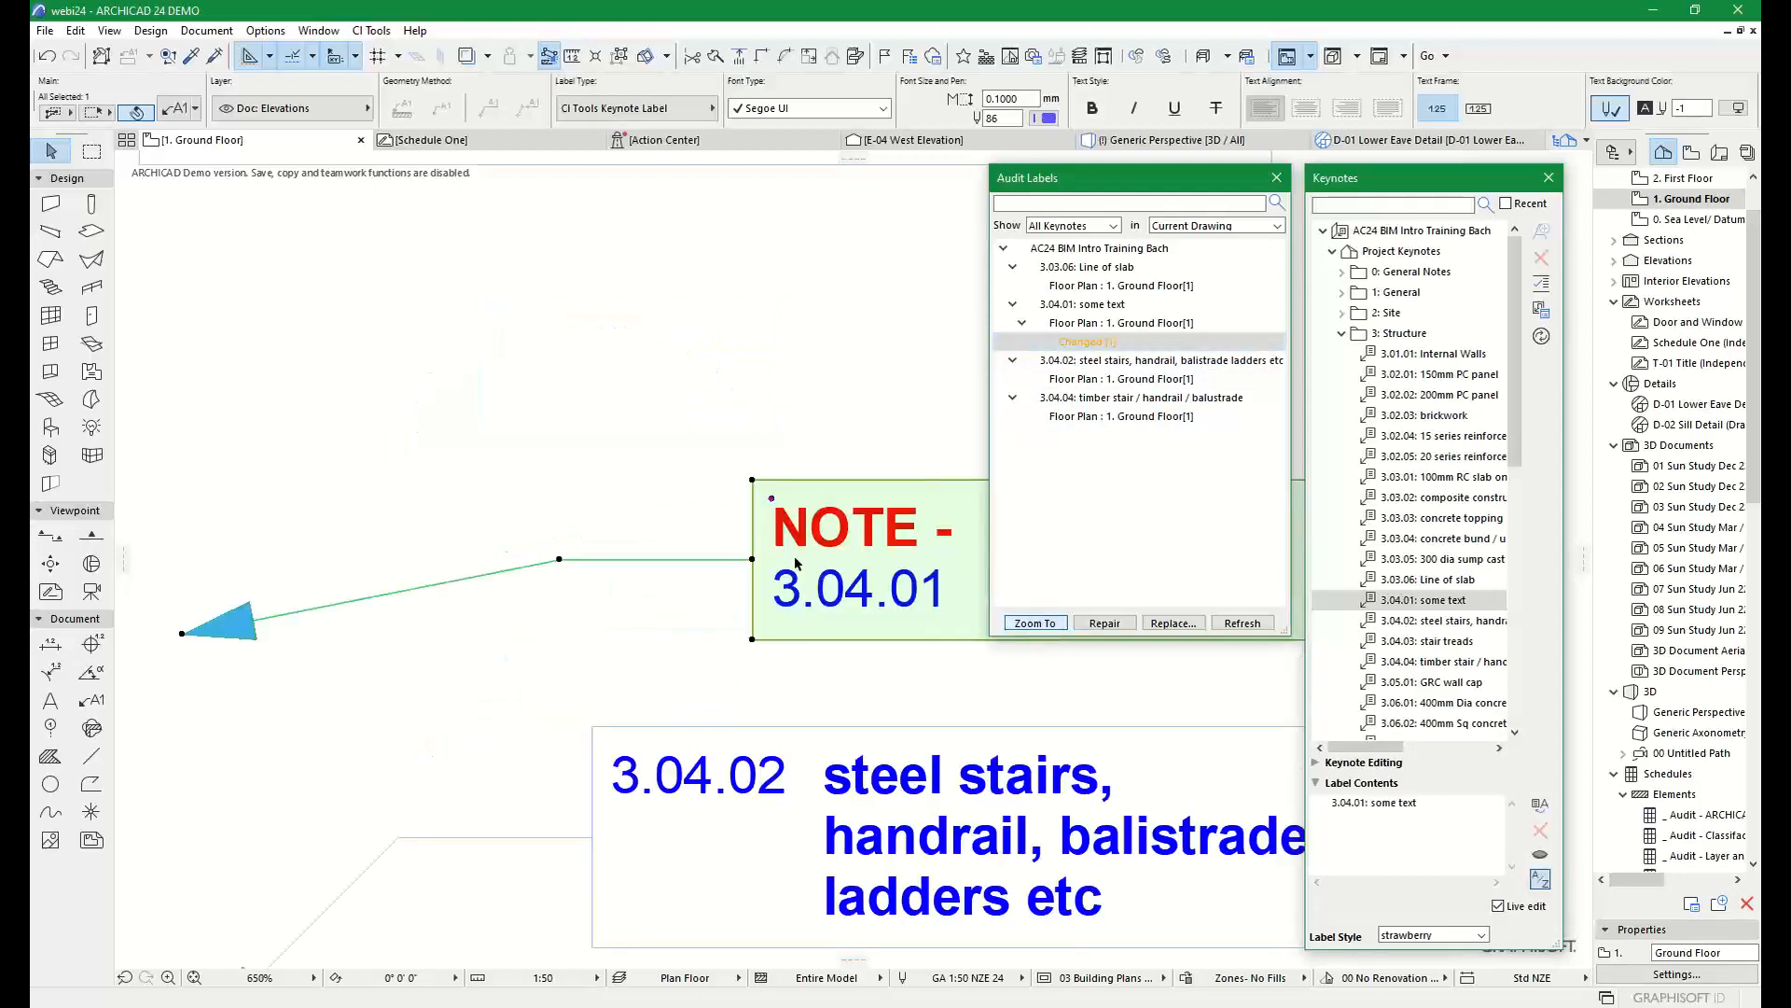
scroll(873, 514, down, 6)
middle_drag(914, 479, 754, 483)
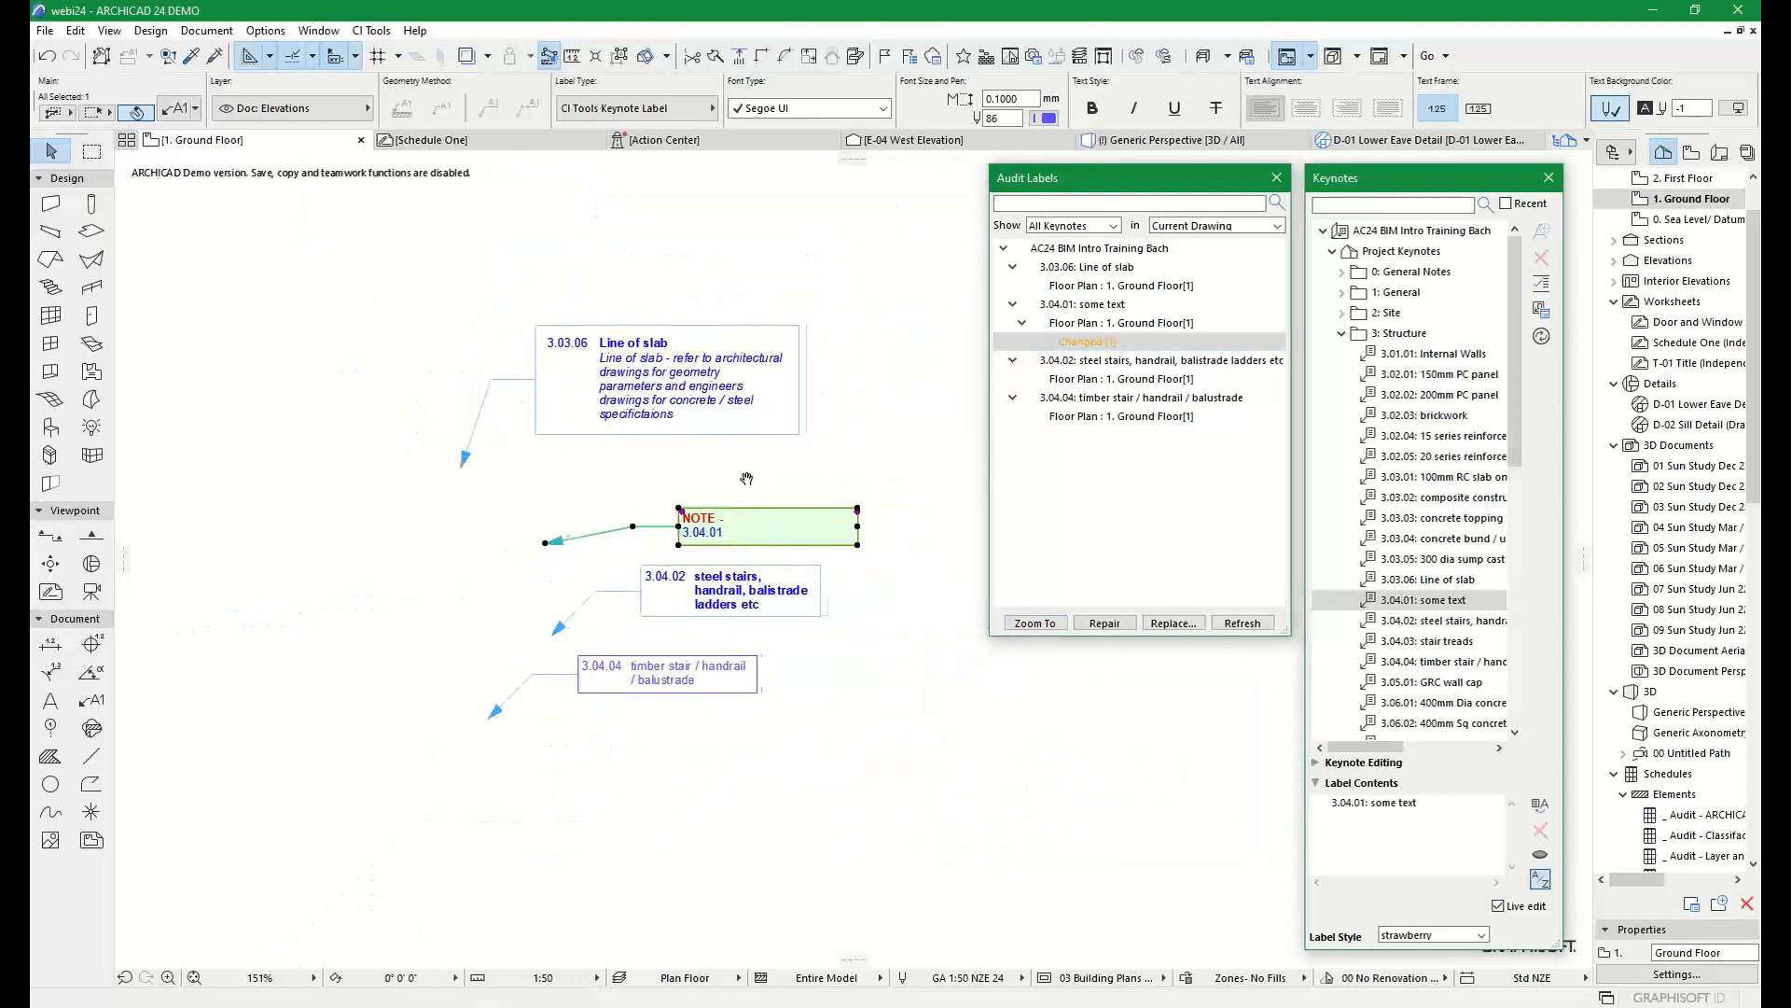
click(810, 483)
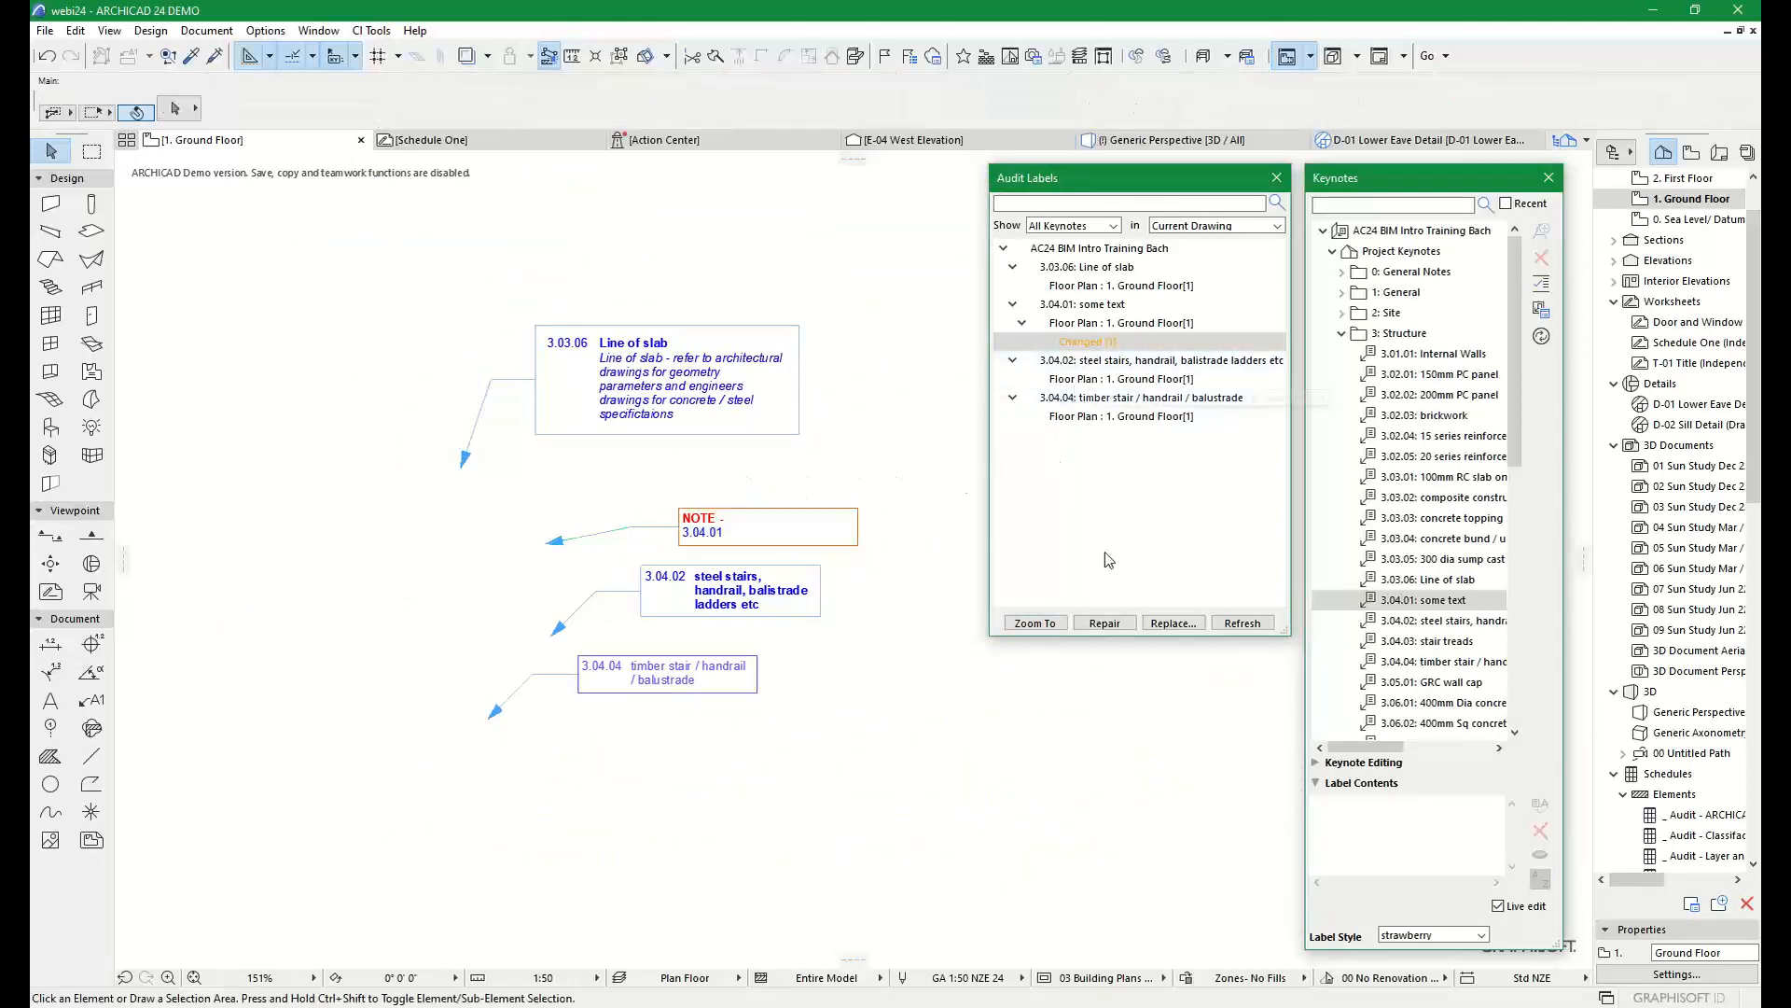
click(1105, 624)
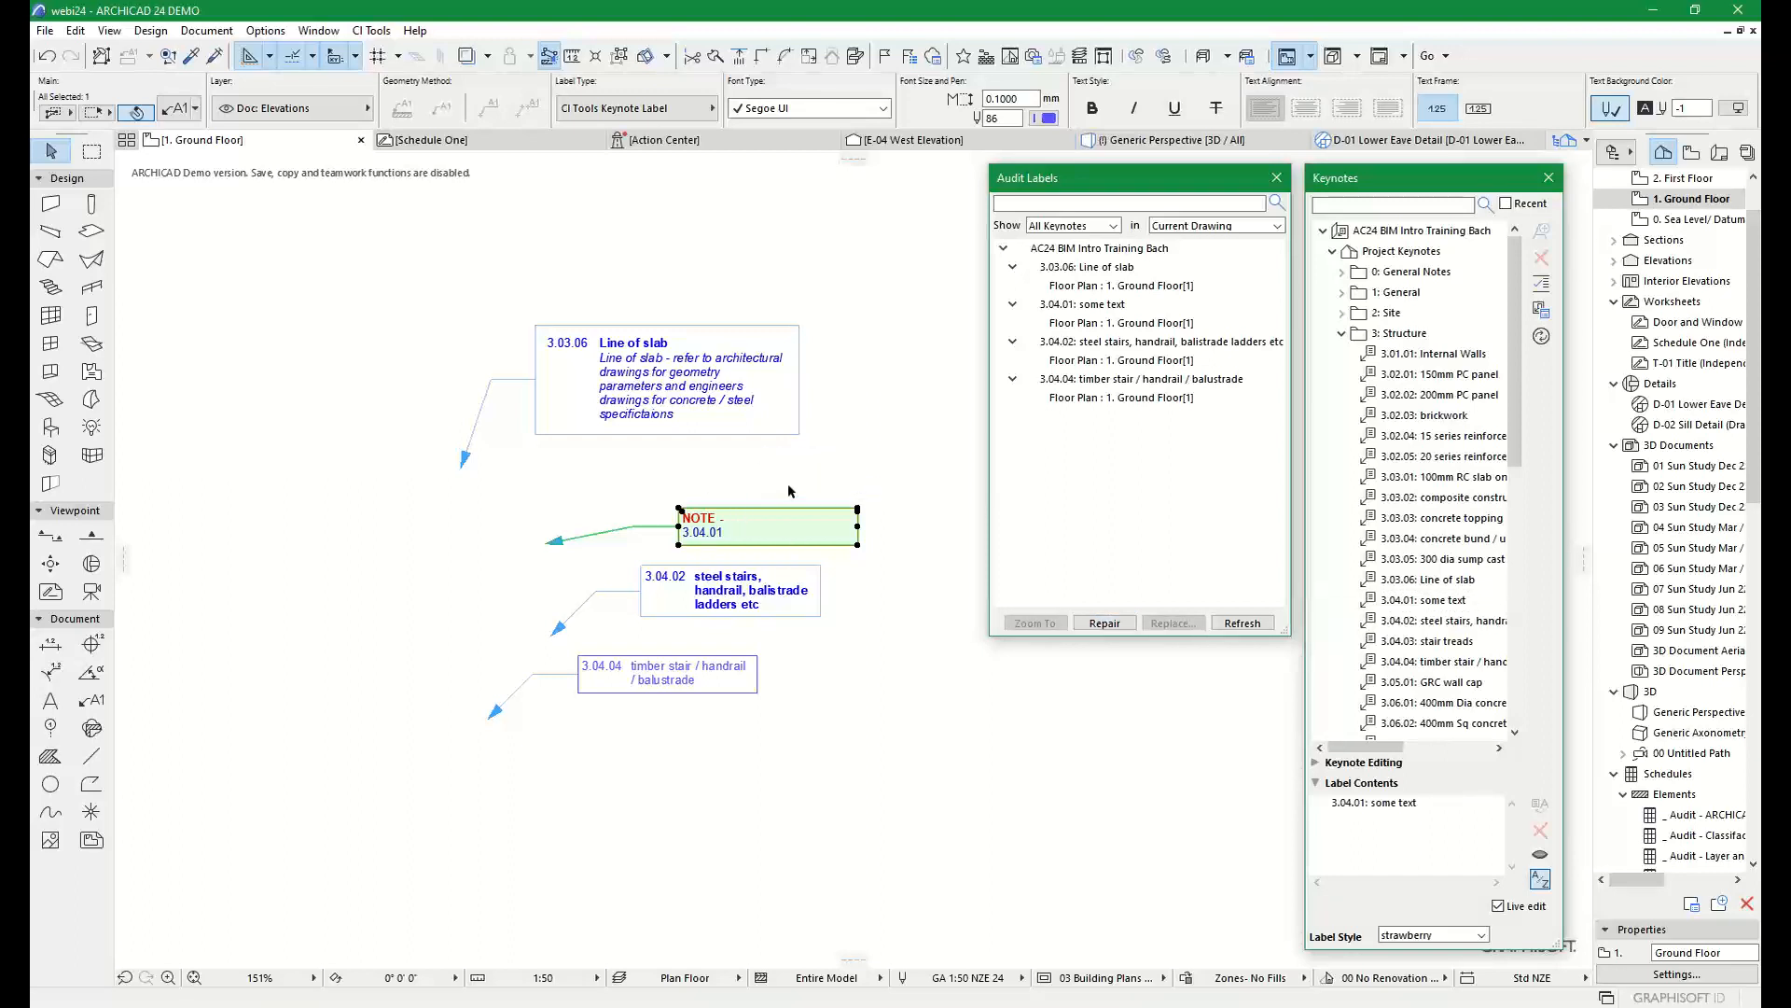
click(810, 484)
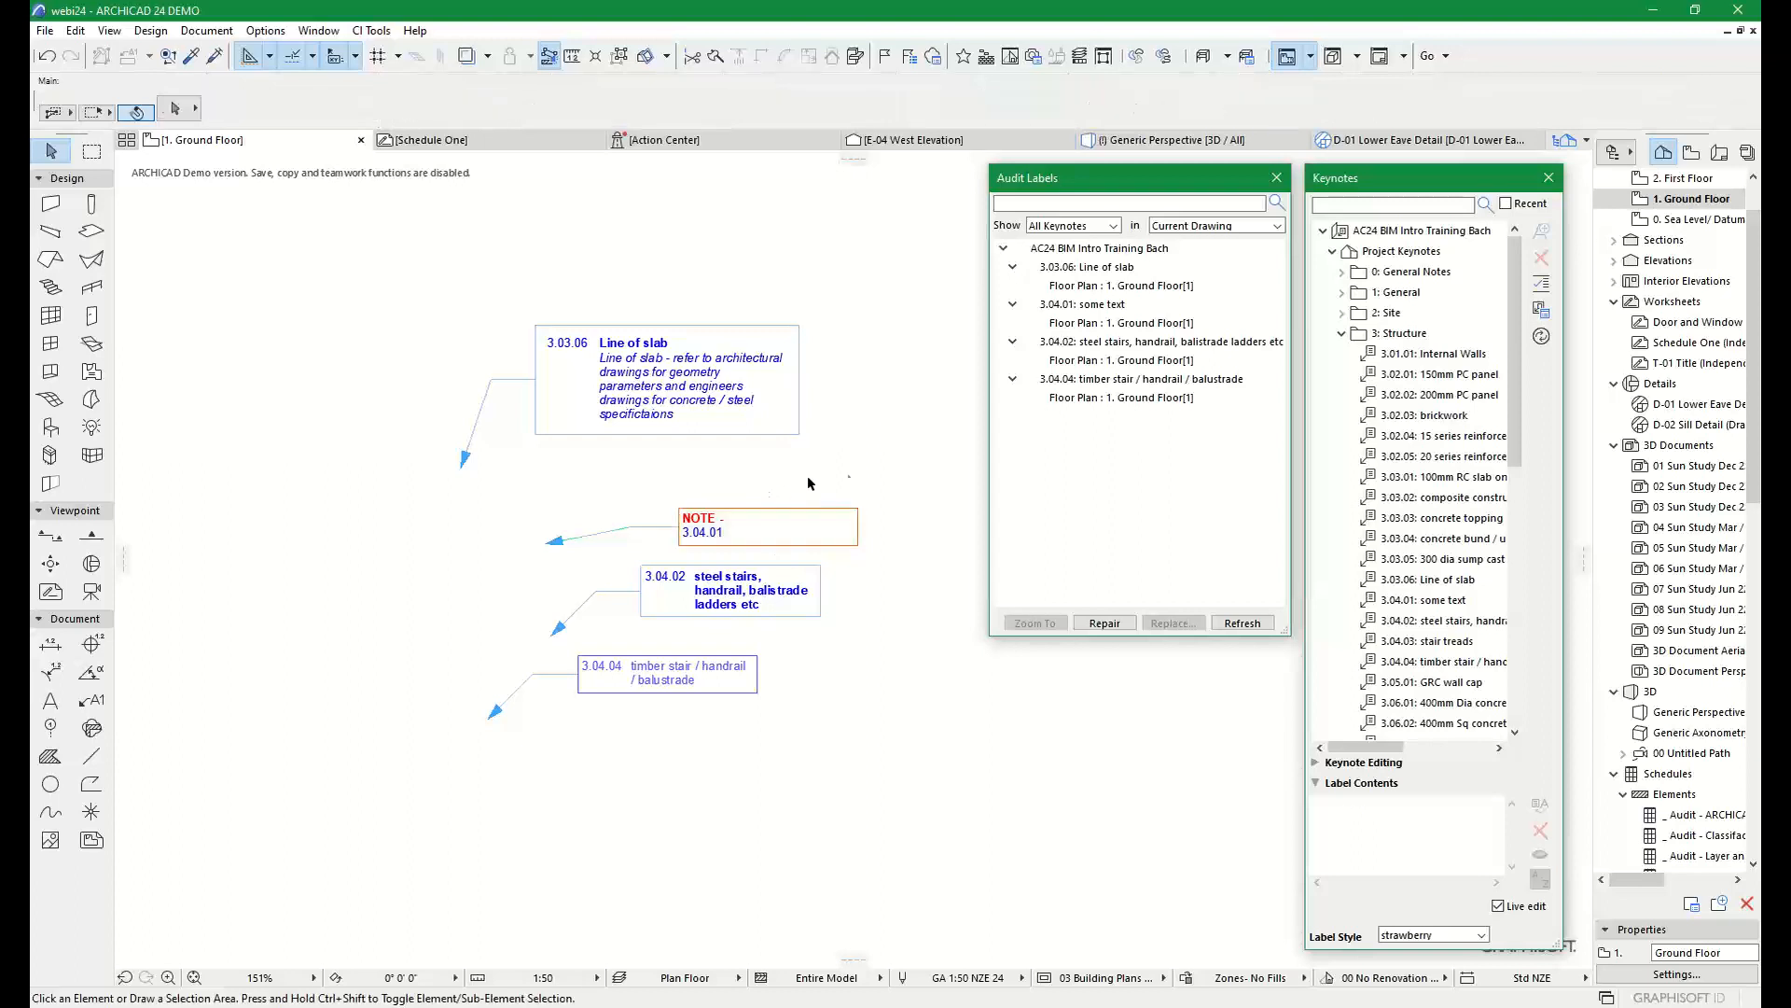
click(847, 527)
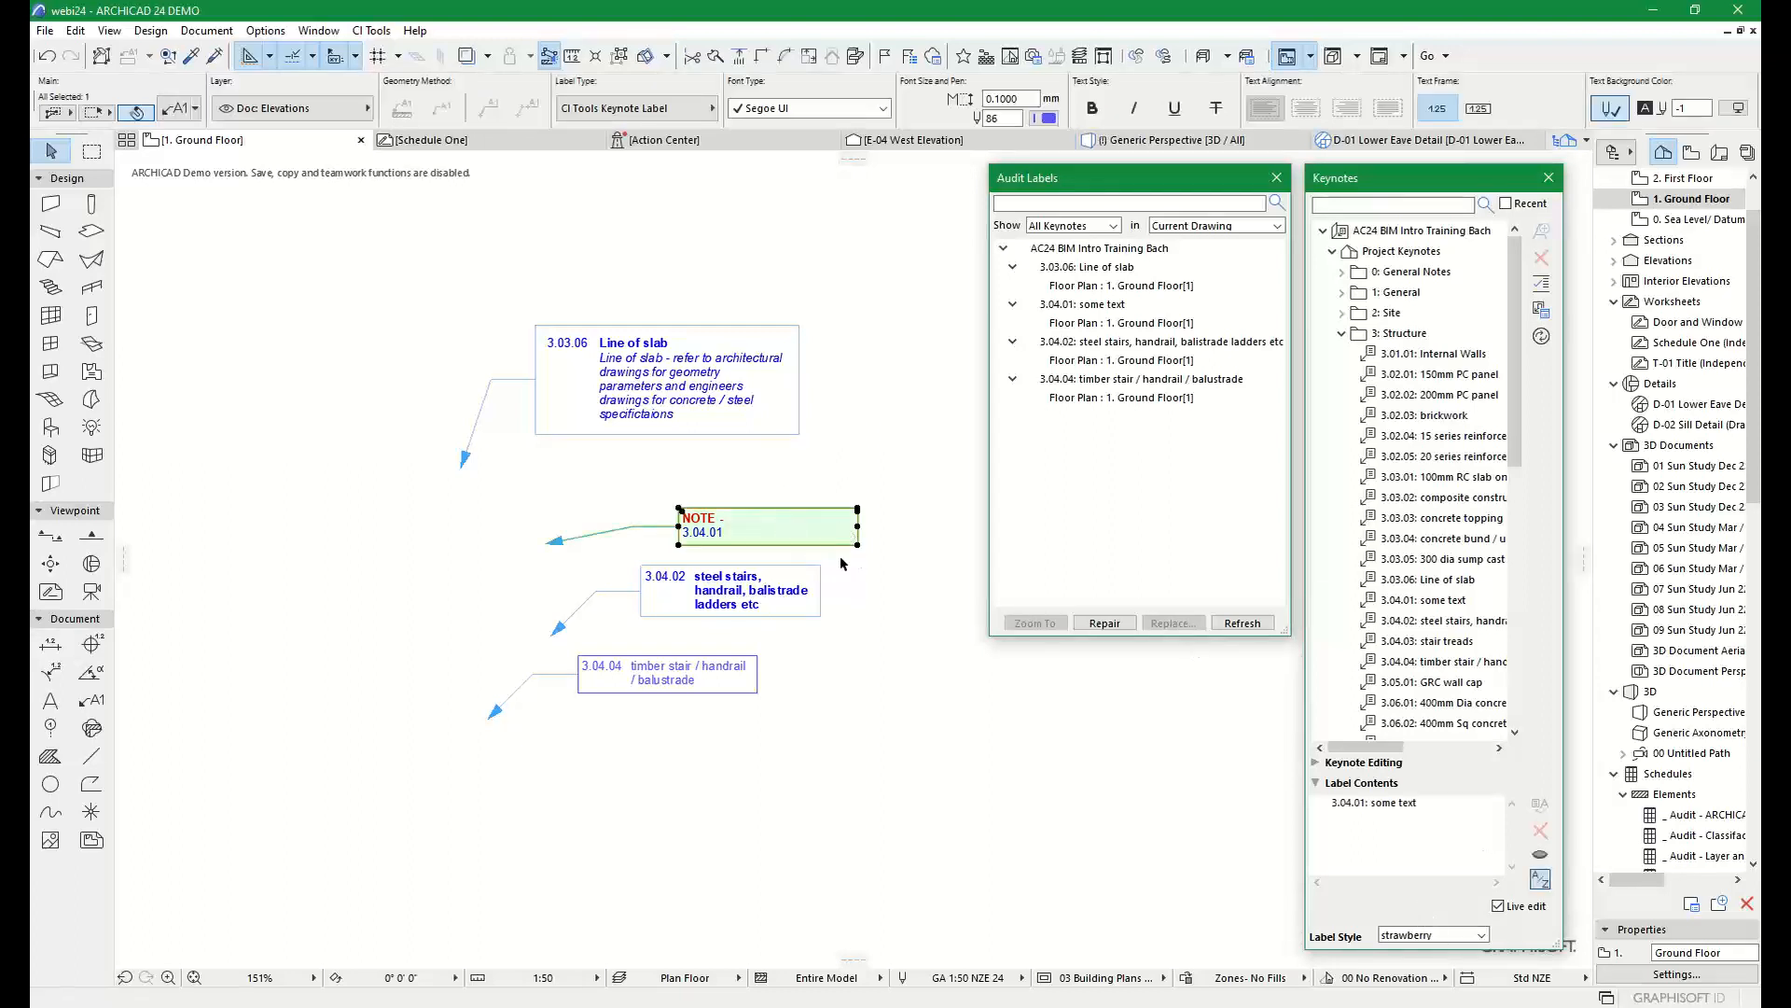
Select the 3.04.02 steel stairs label and replace its keynote title with "srymksu5rt" in the Keynotes palette
click(747, 591)
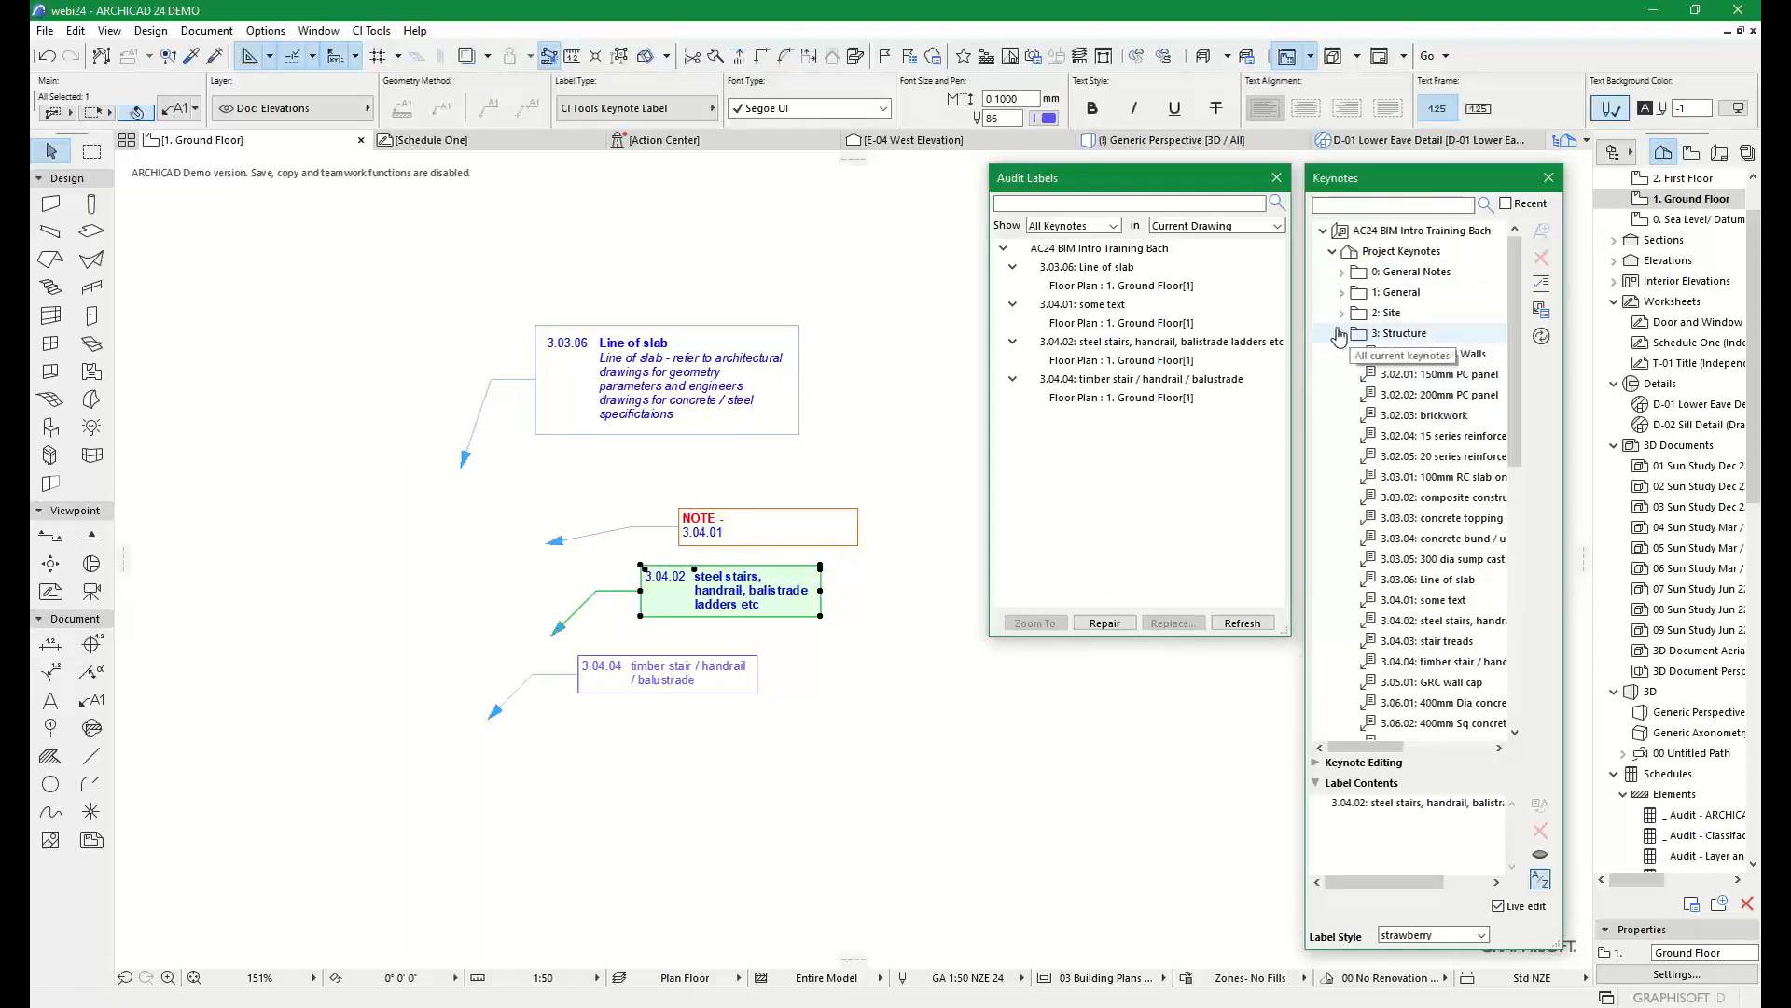
scroll(1409, 448, down, 2)
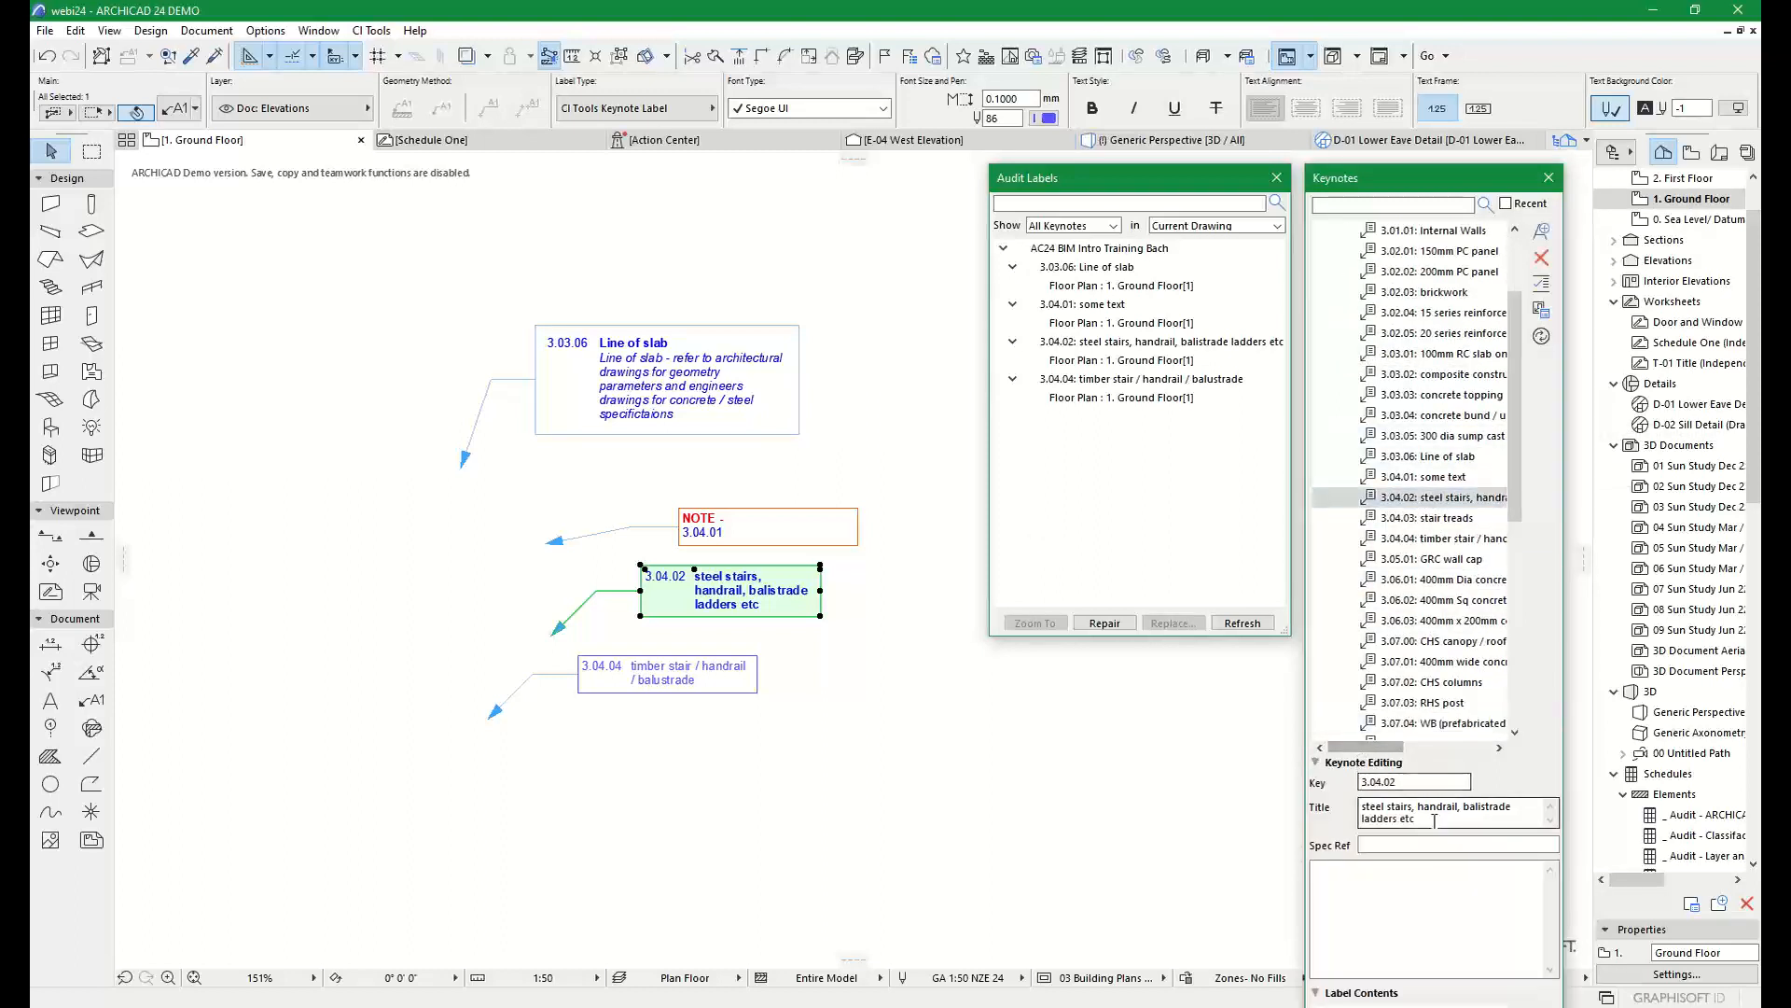
drag(1441, 819, 1330, 793)
text(srymksu5rt)
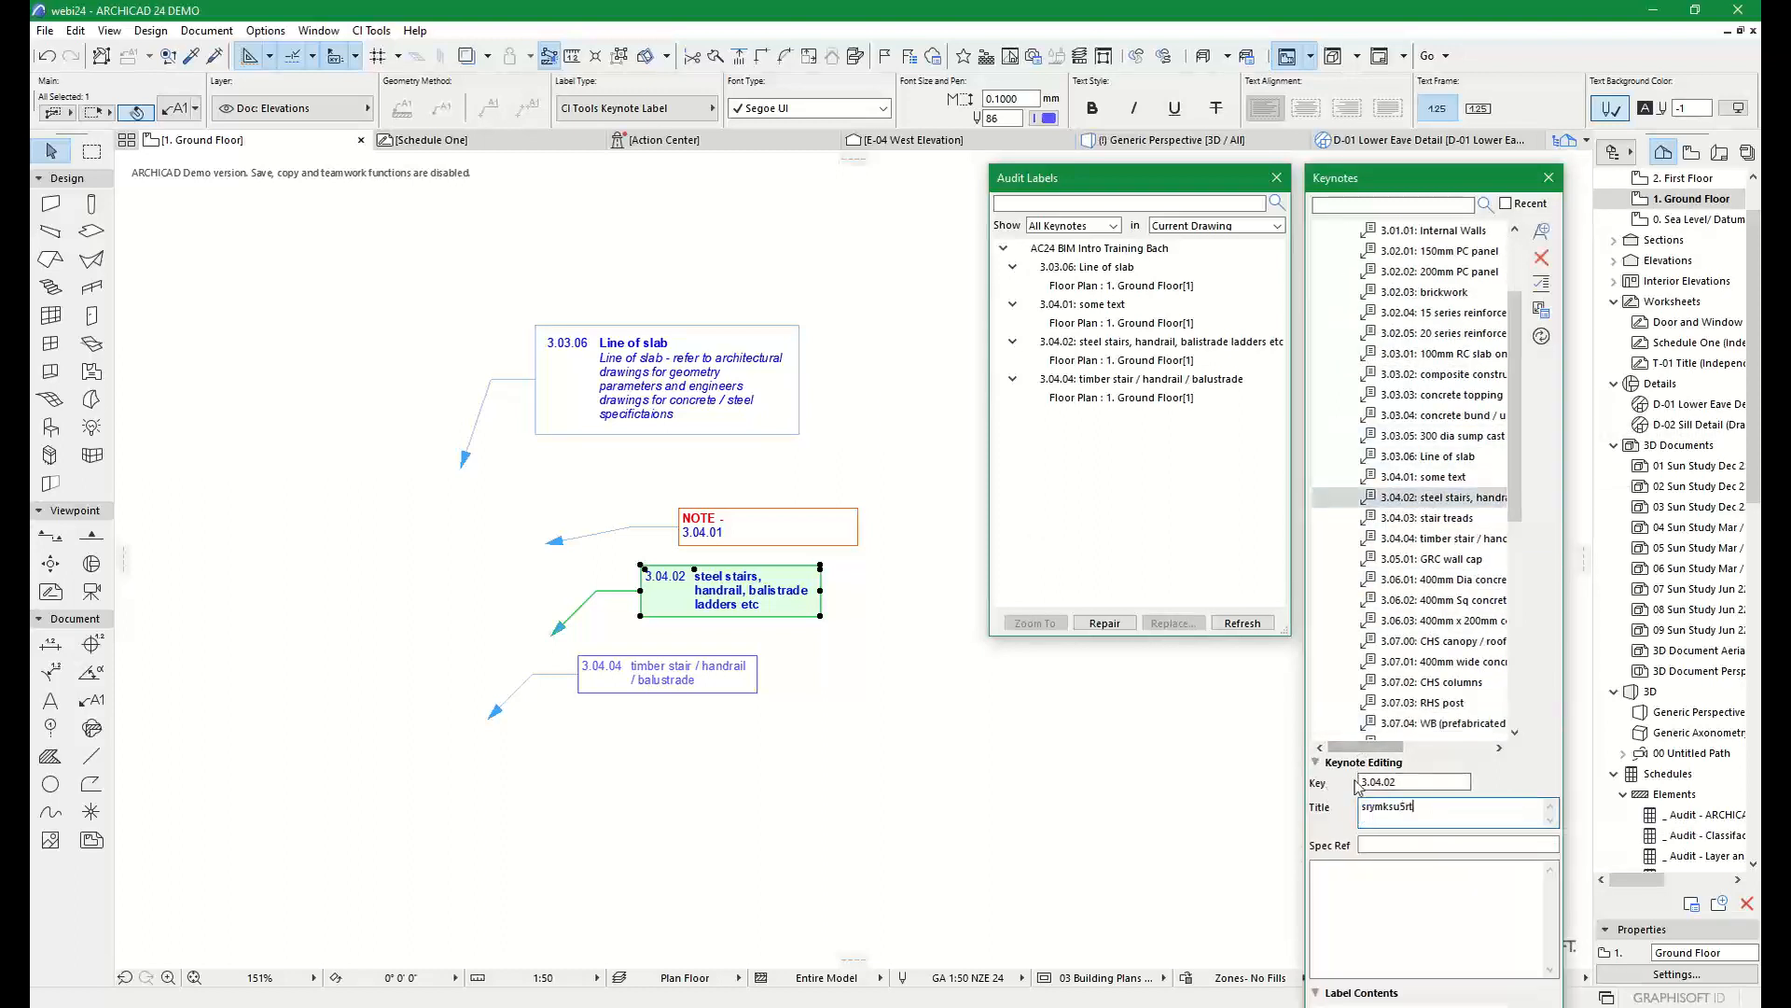
scroll(1437, 516, up, 2)
click(1437, 497)
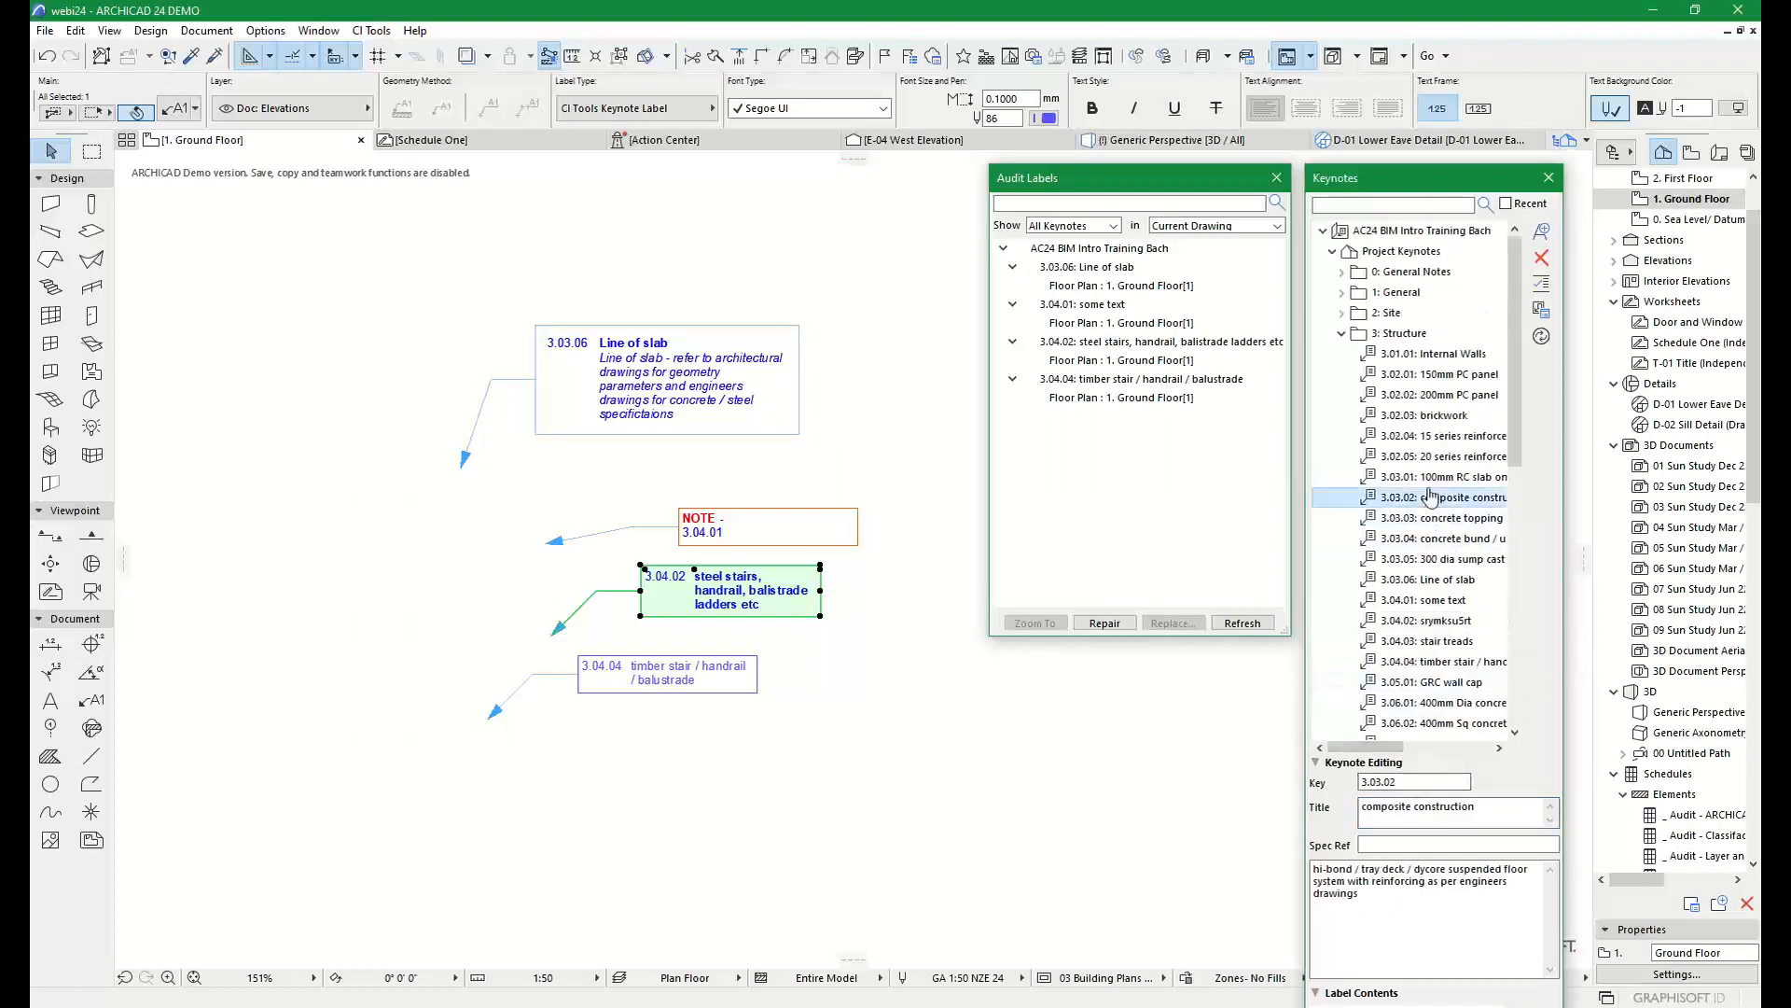
Refresh the audit and repair the changed ground floor entry of keynote 3.04.02
click(1249, 624)
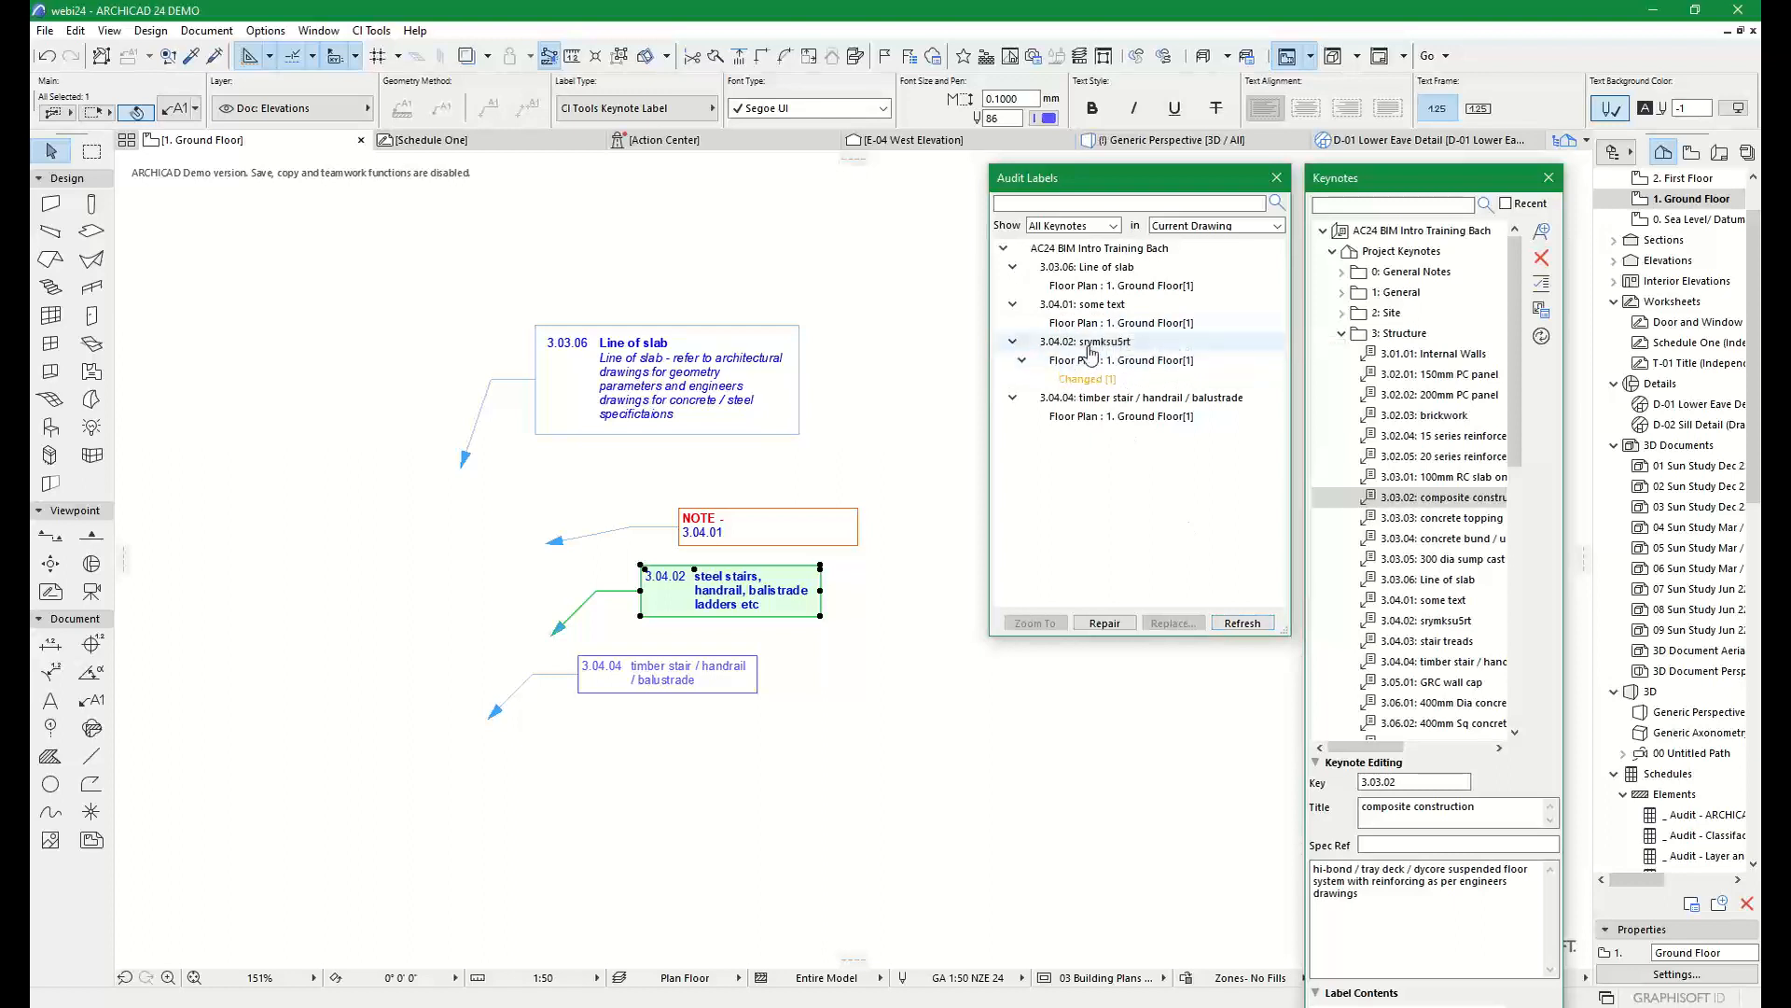
click(1122, 362)
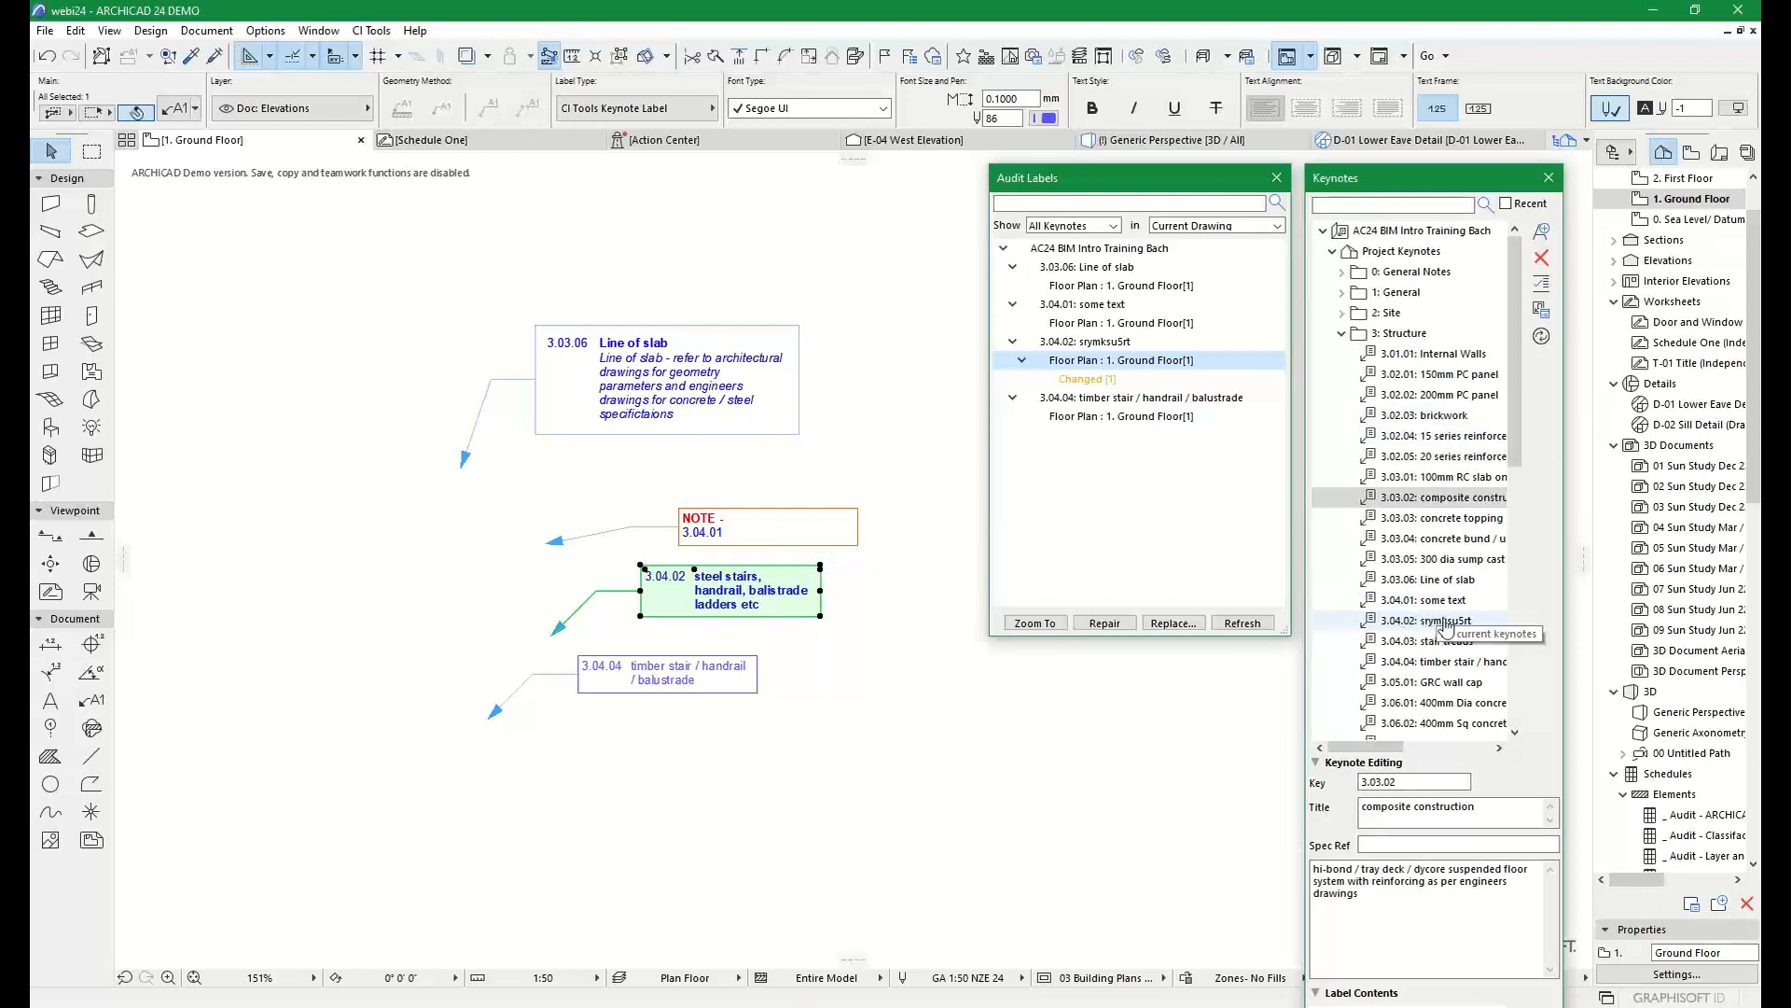
click(1088, 379)
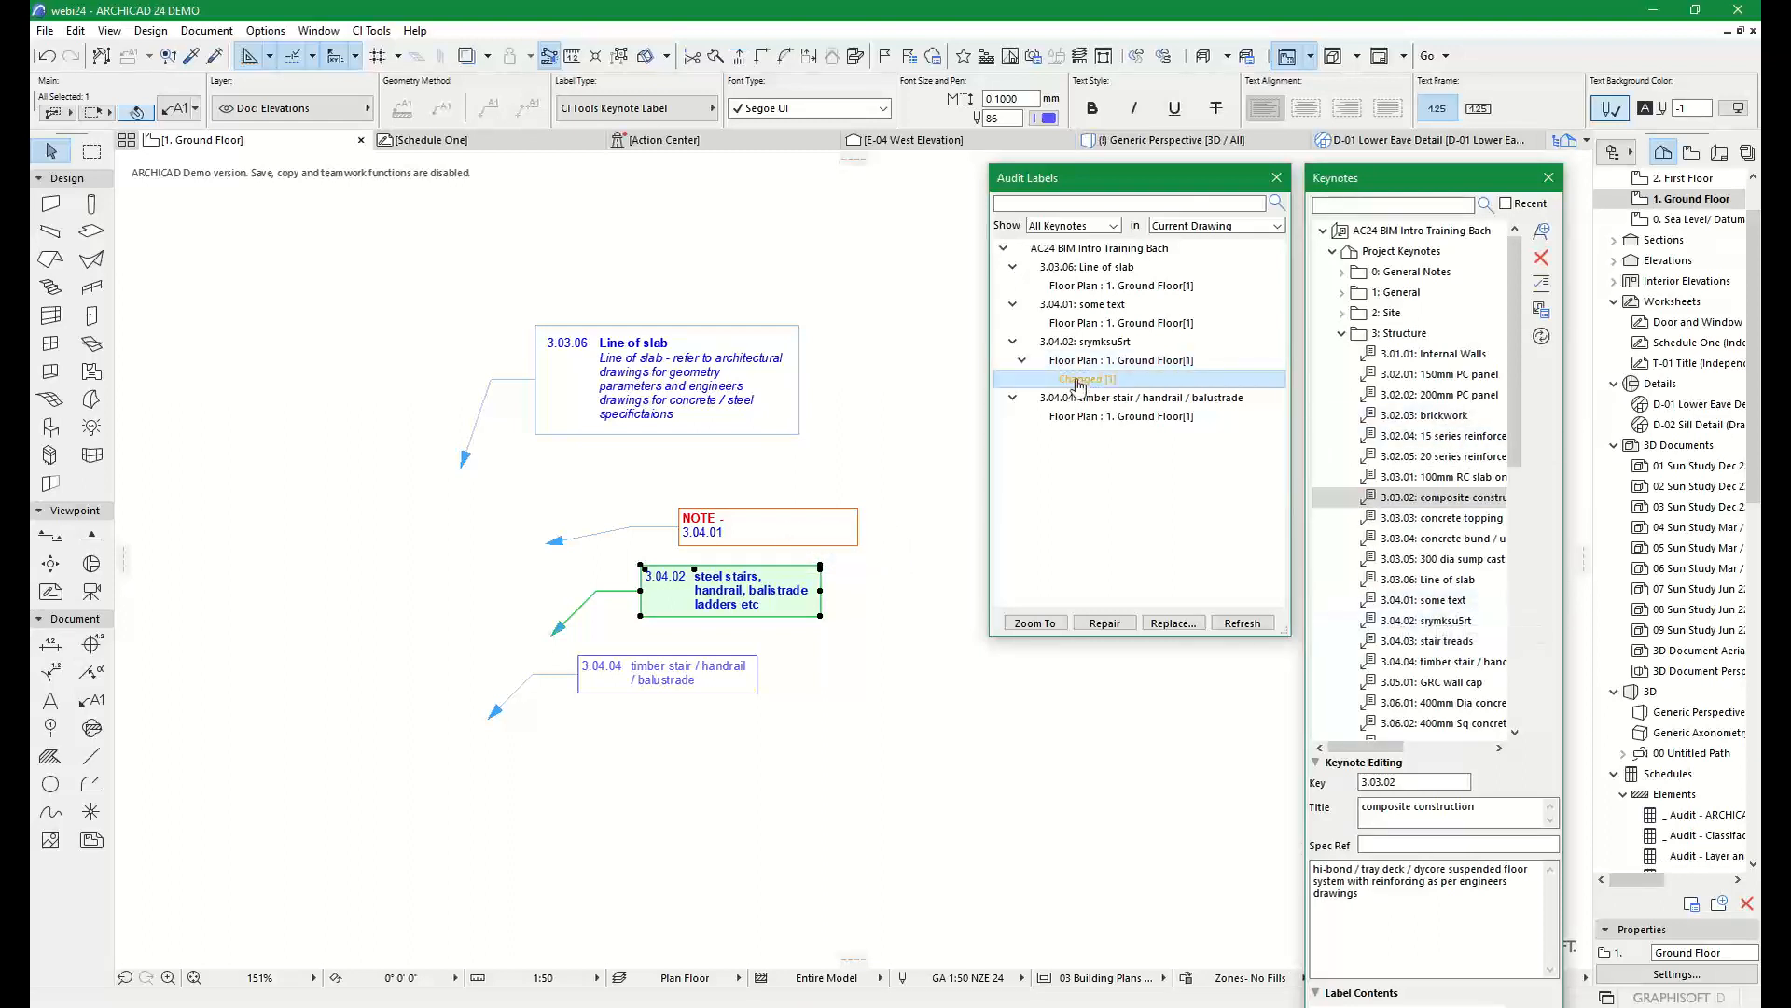
click(1103, 622)
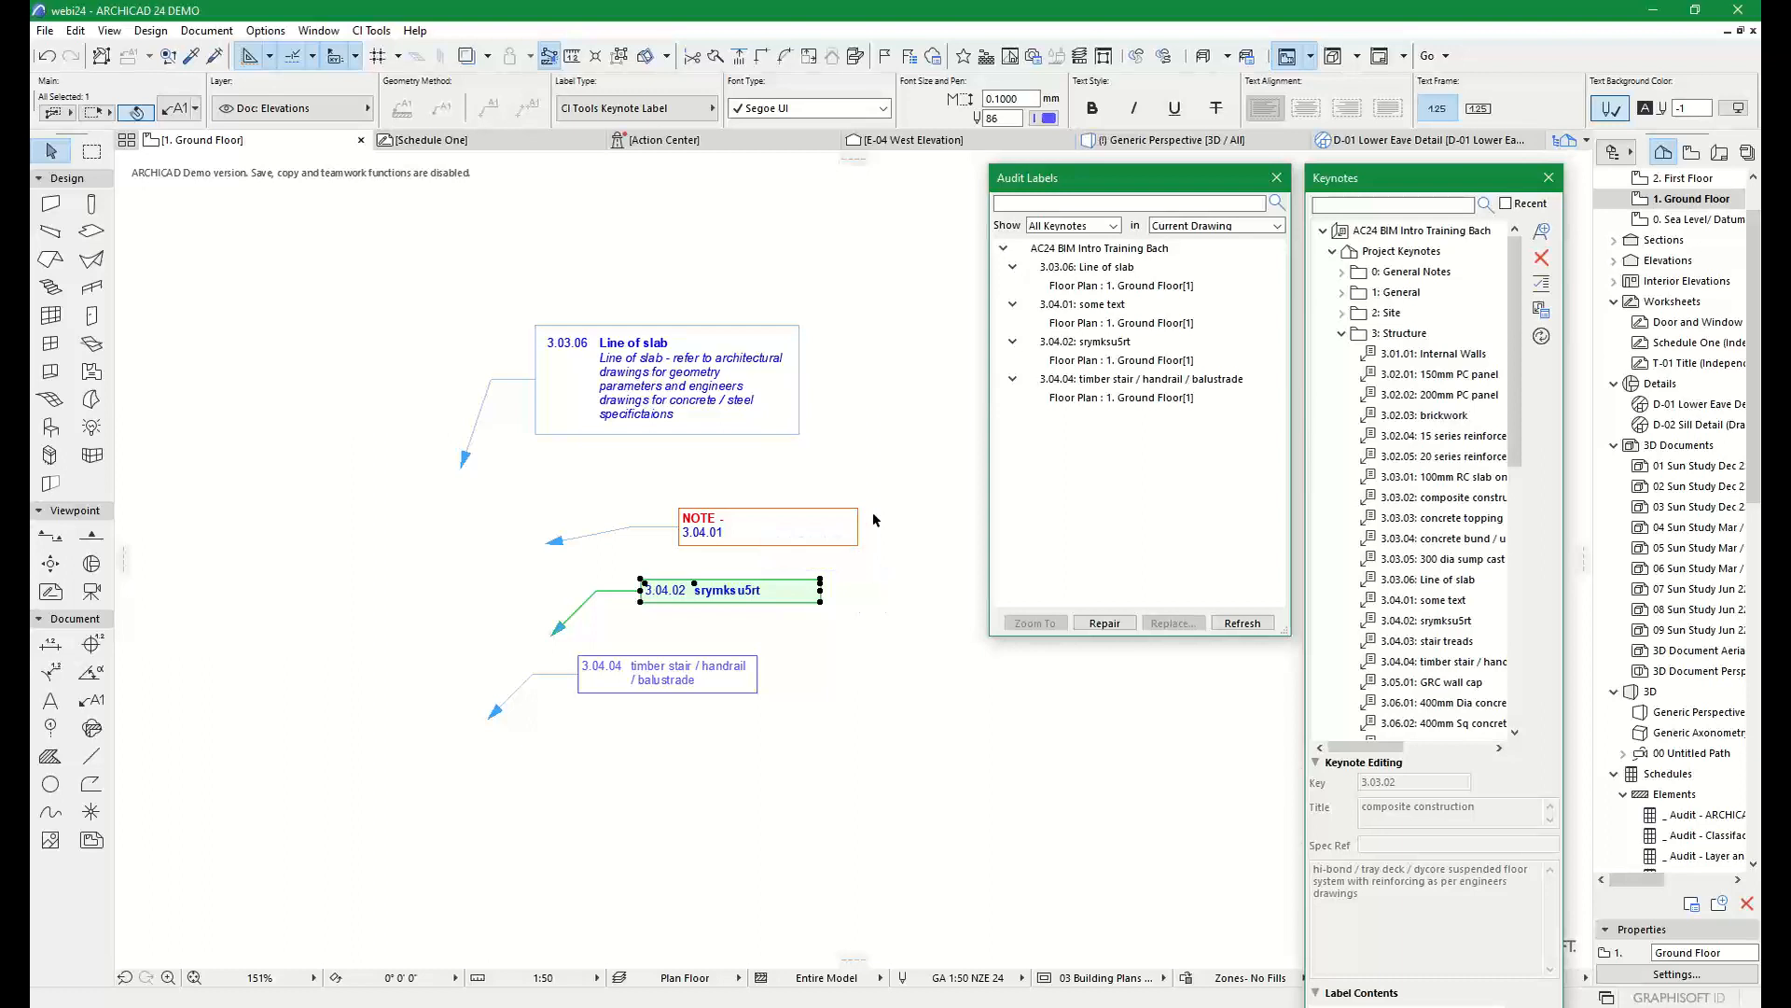
click(917, 507)
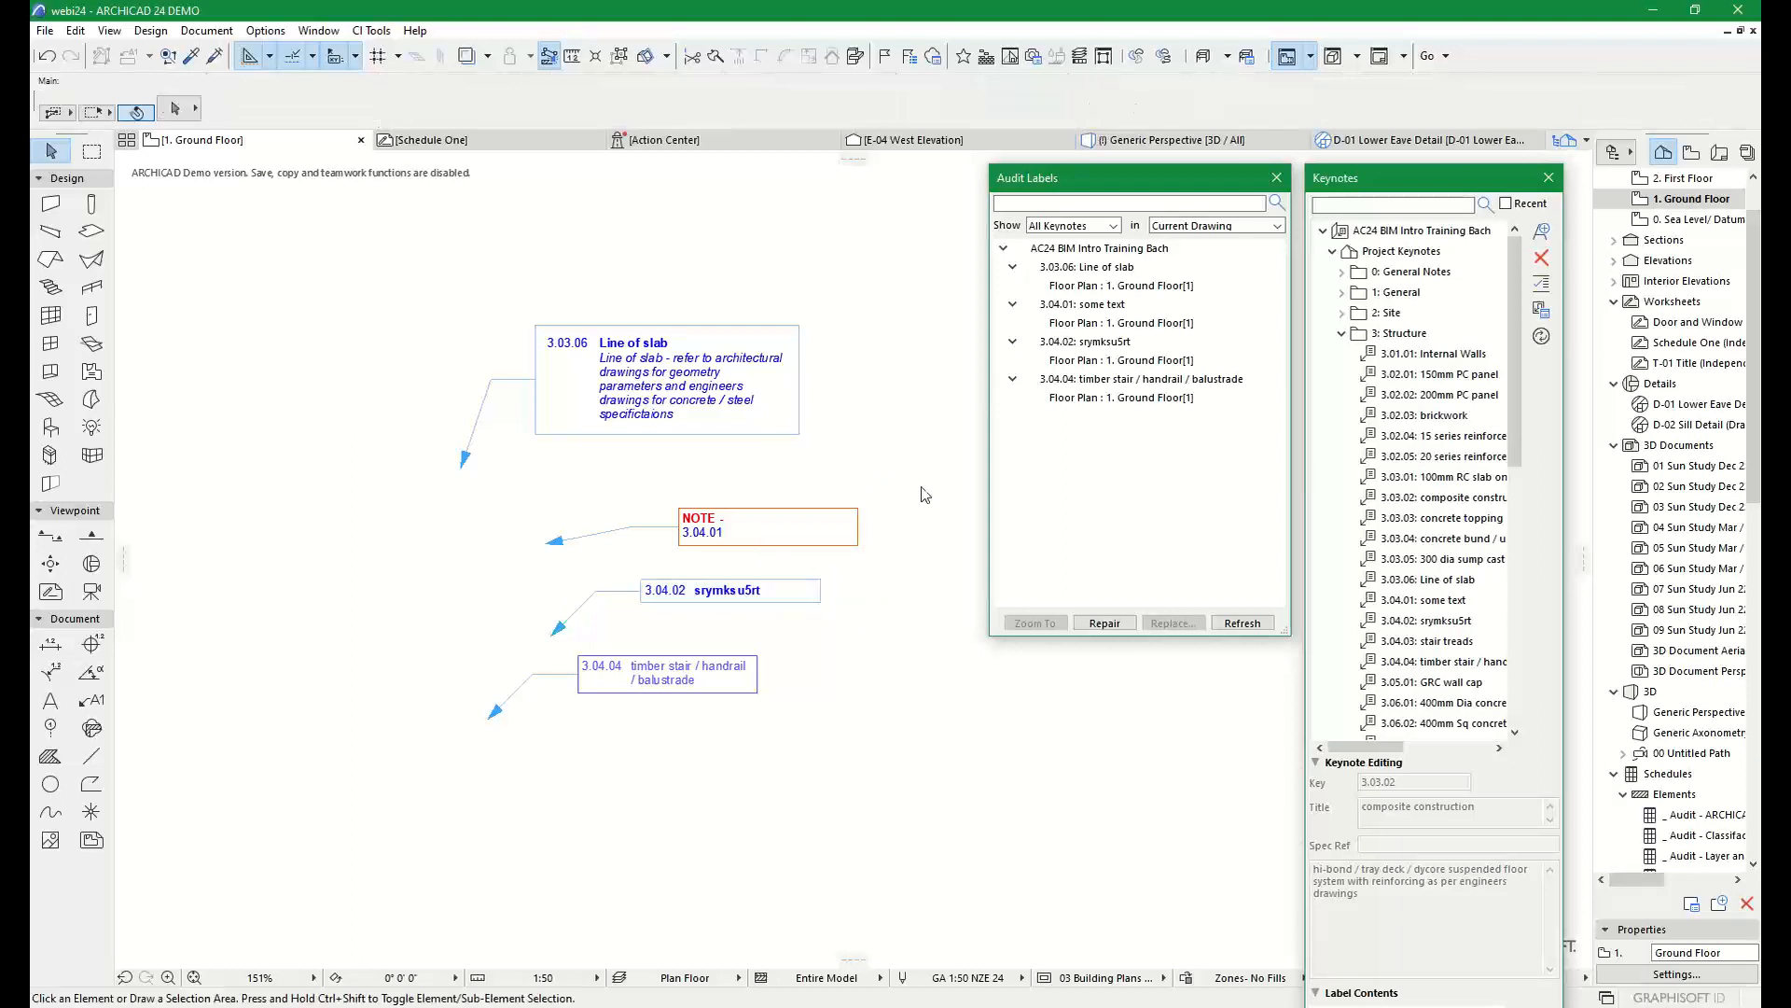
Delete the 3.04.01 some text keynote from the Structure group and confirm the deletion
click(1431, 602)
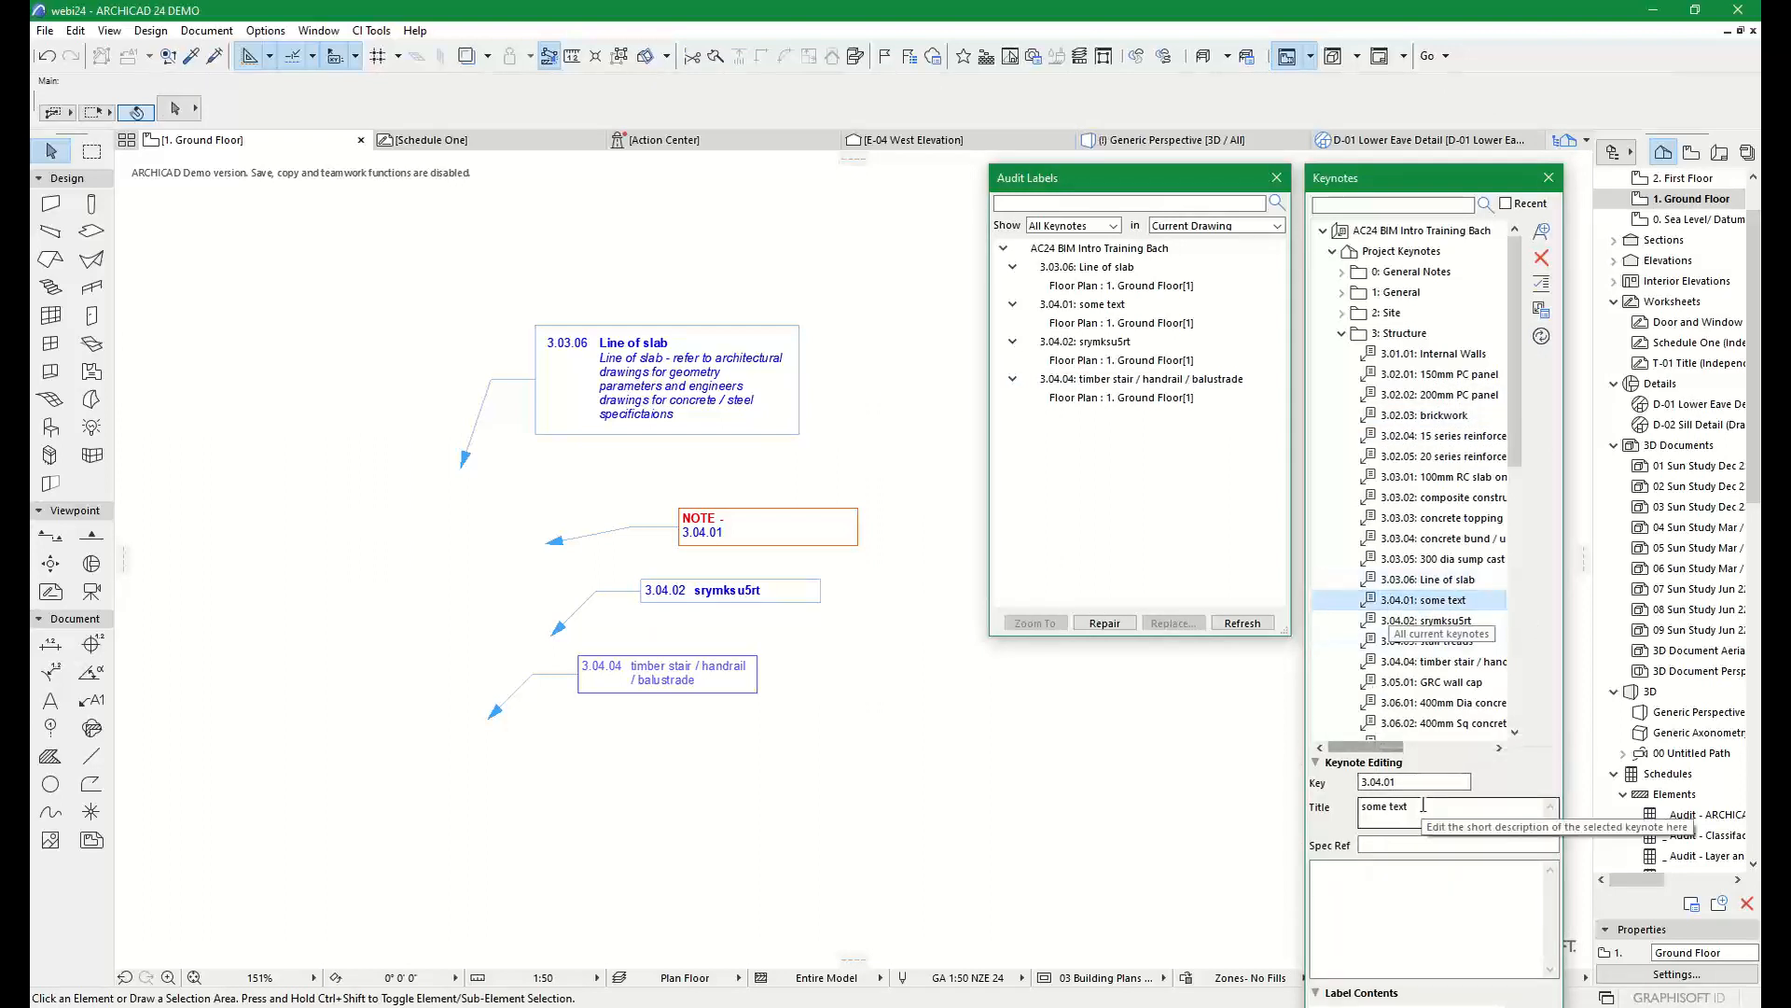
click(1541, 258)
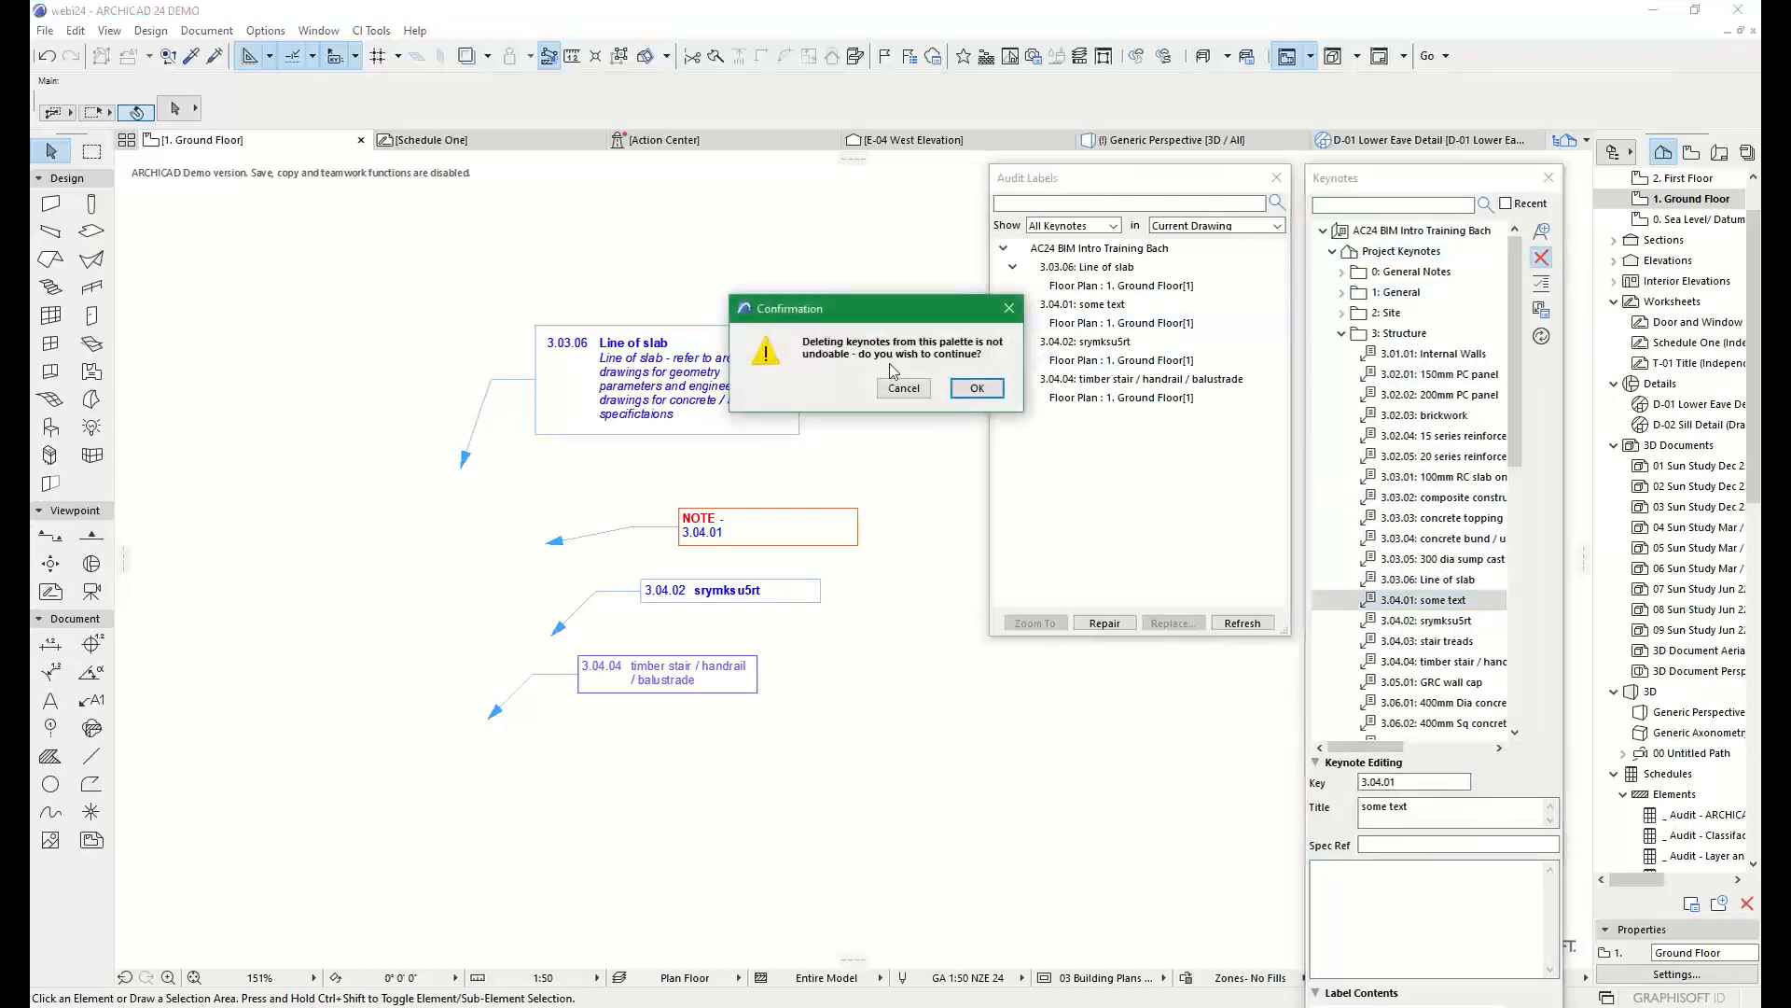
drag(919, 317, 1114, 413)
click(1138, 475)
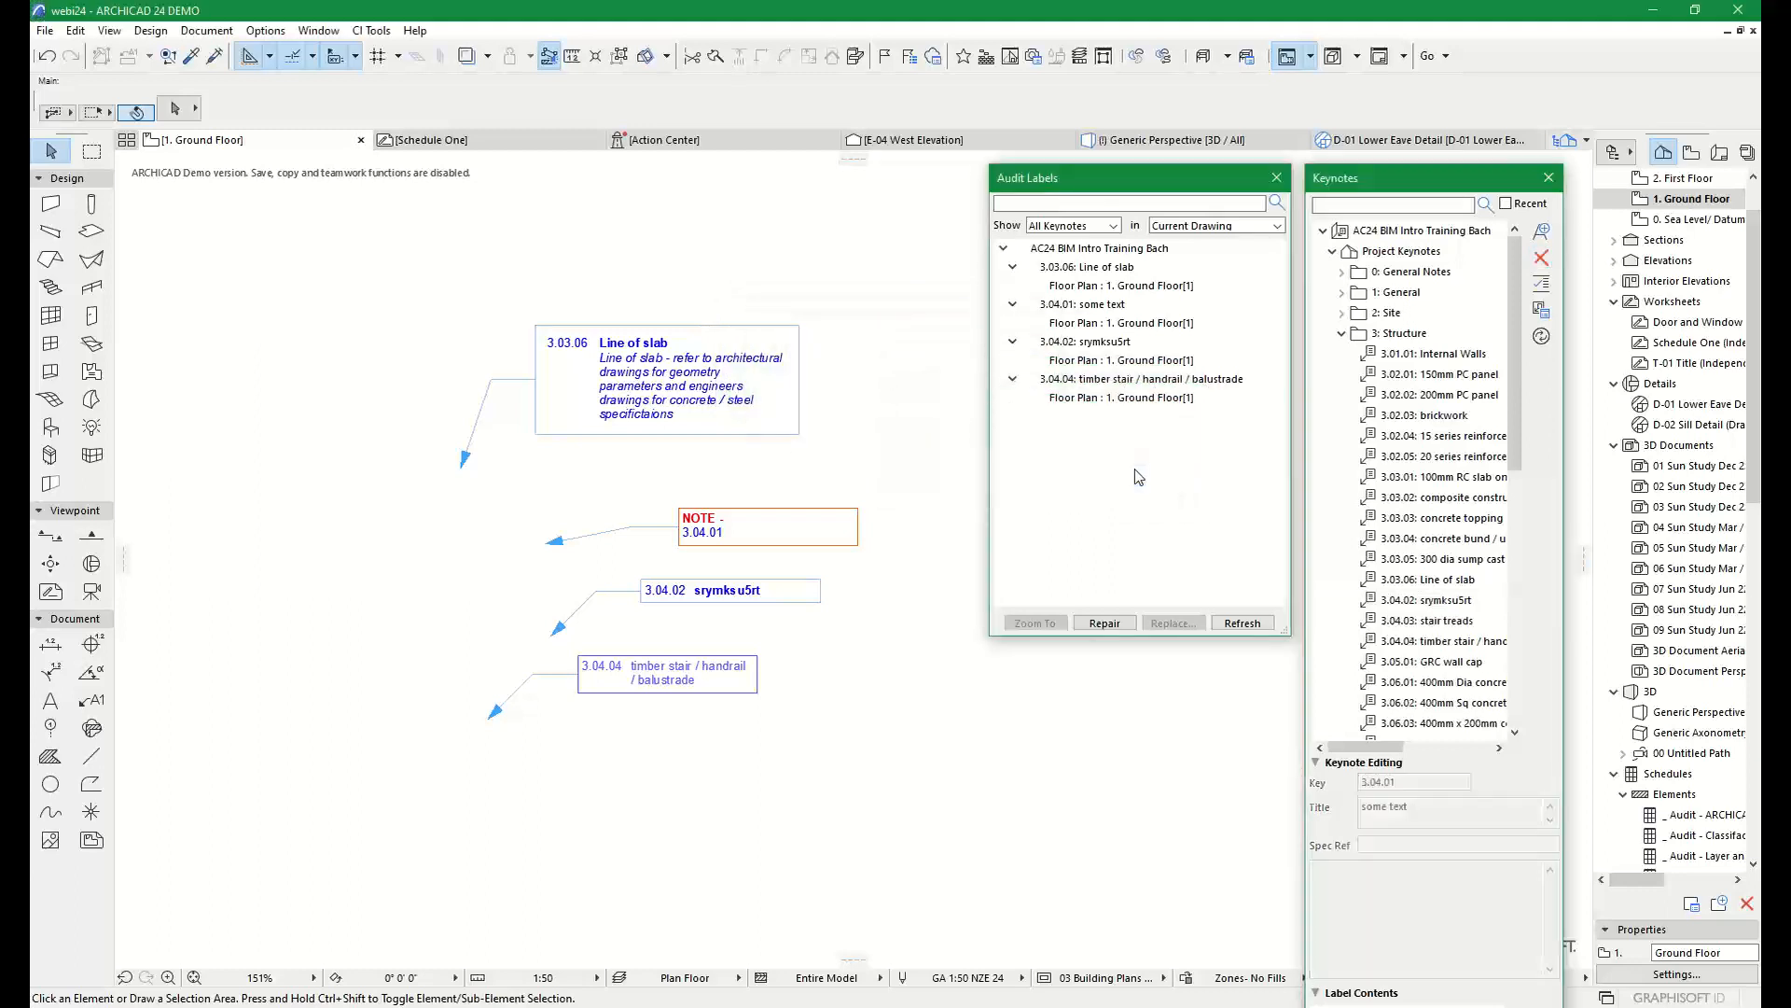
Refresh the label audit and zoom to the orphaned label on the ground floor plan
click(1243, 624)
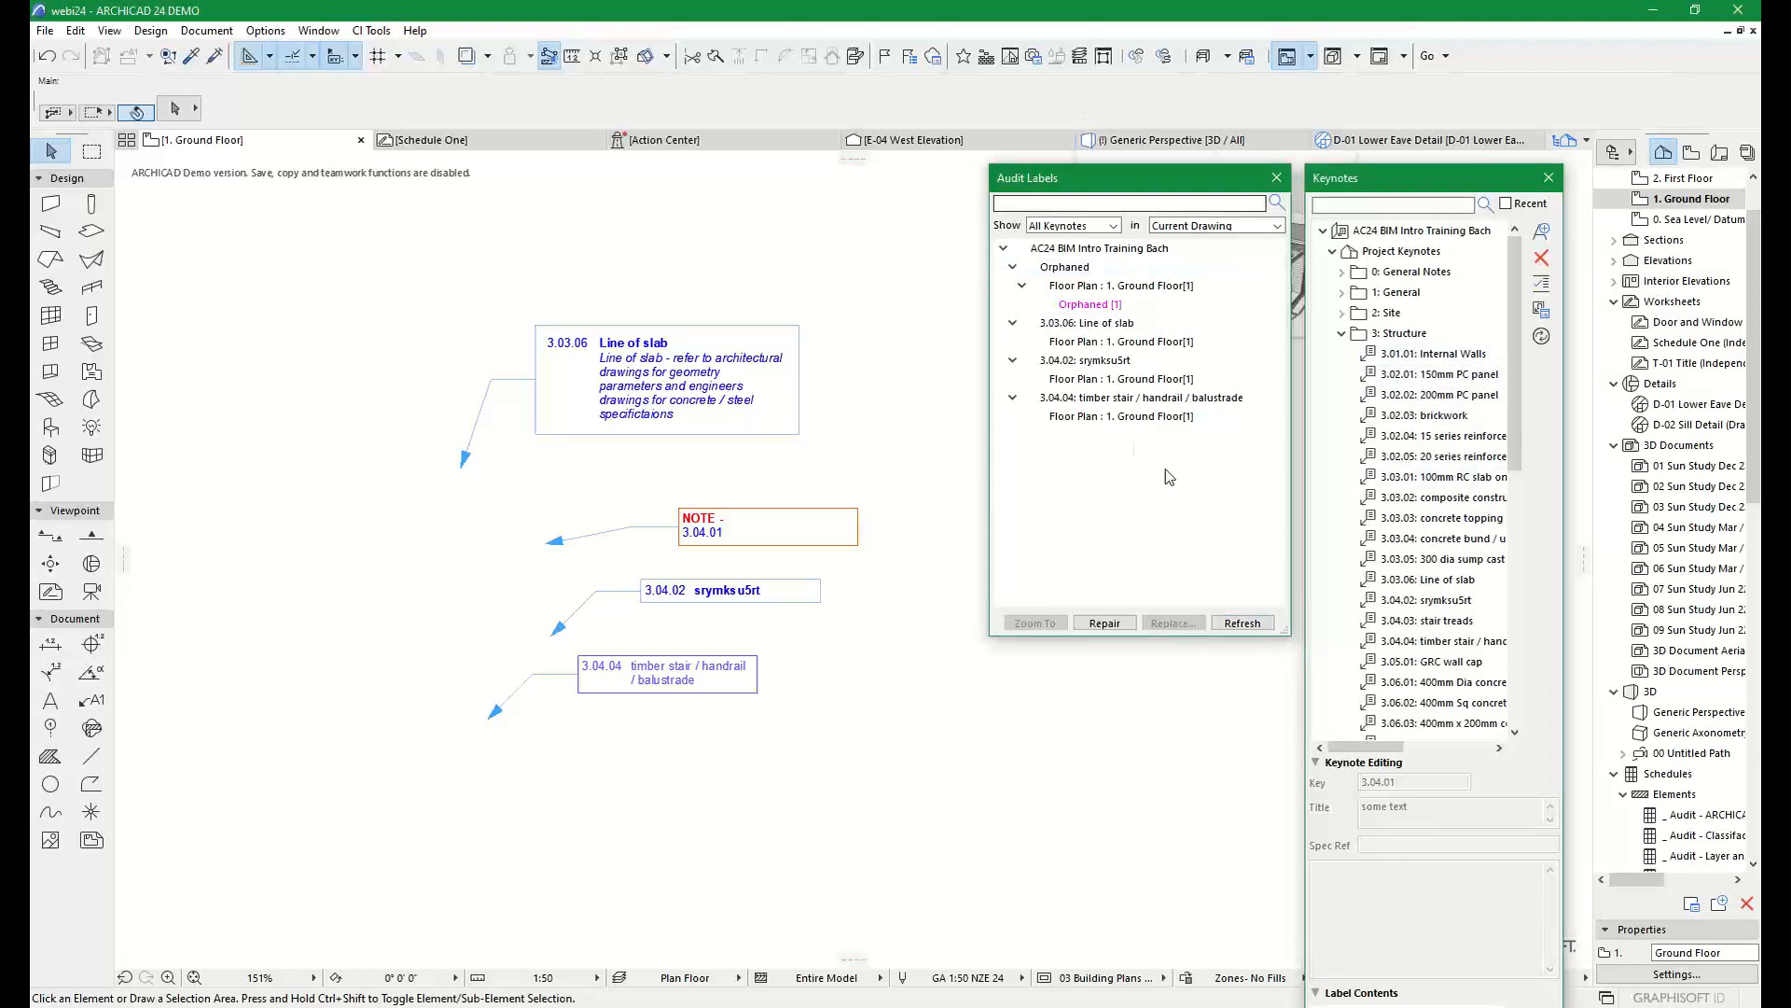
click(1073, 271)
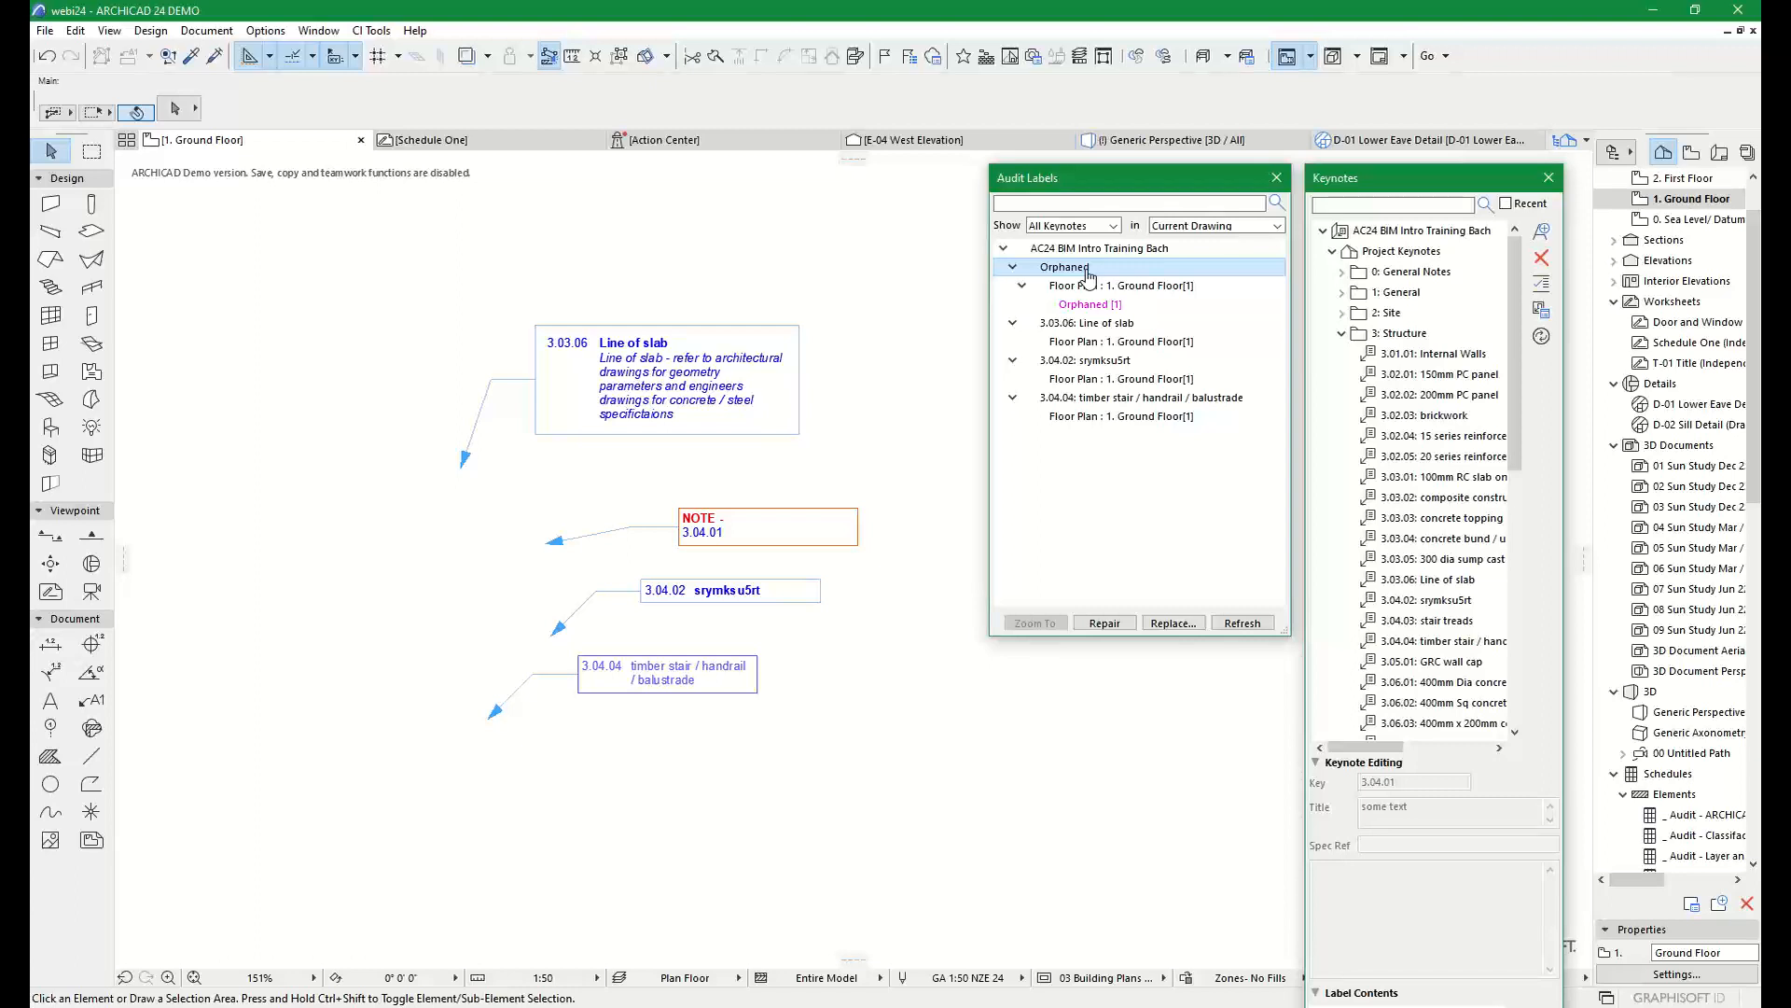
click(1066, 286)
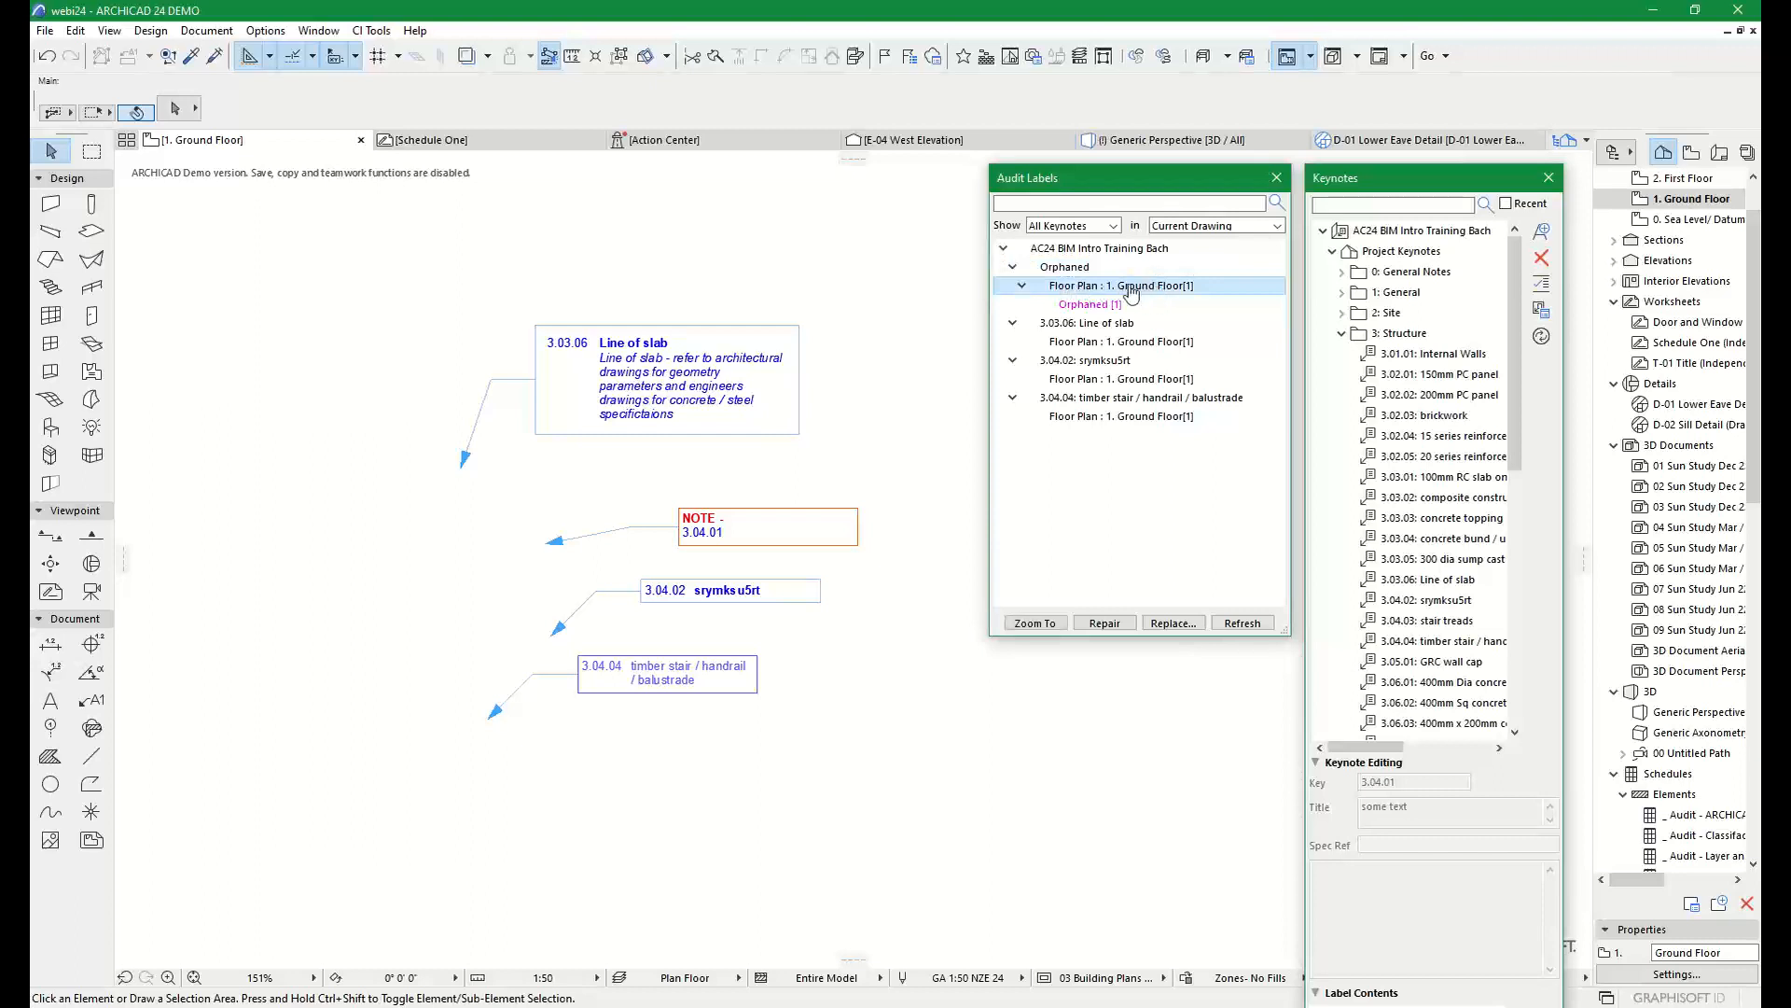
click(1035, 623)
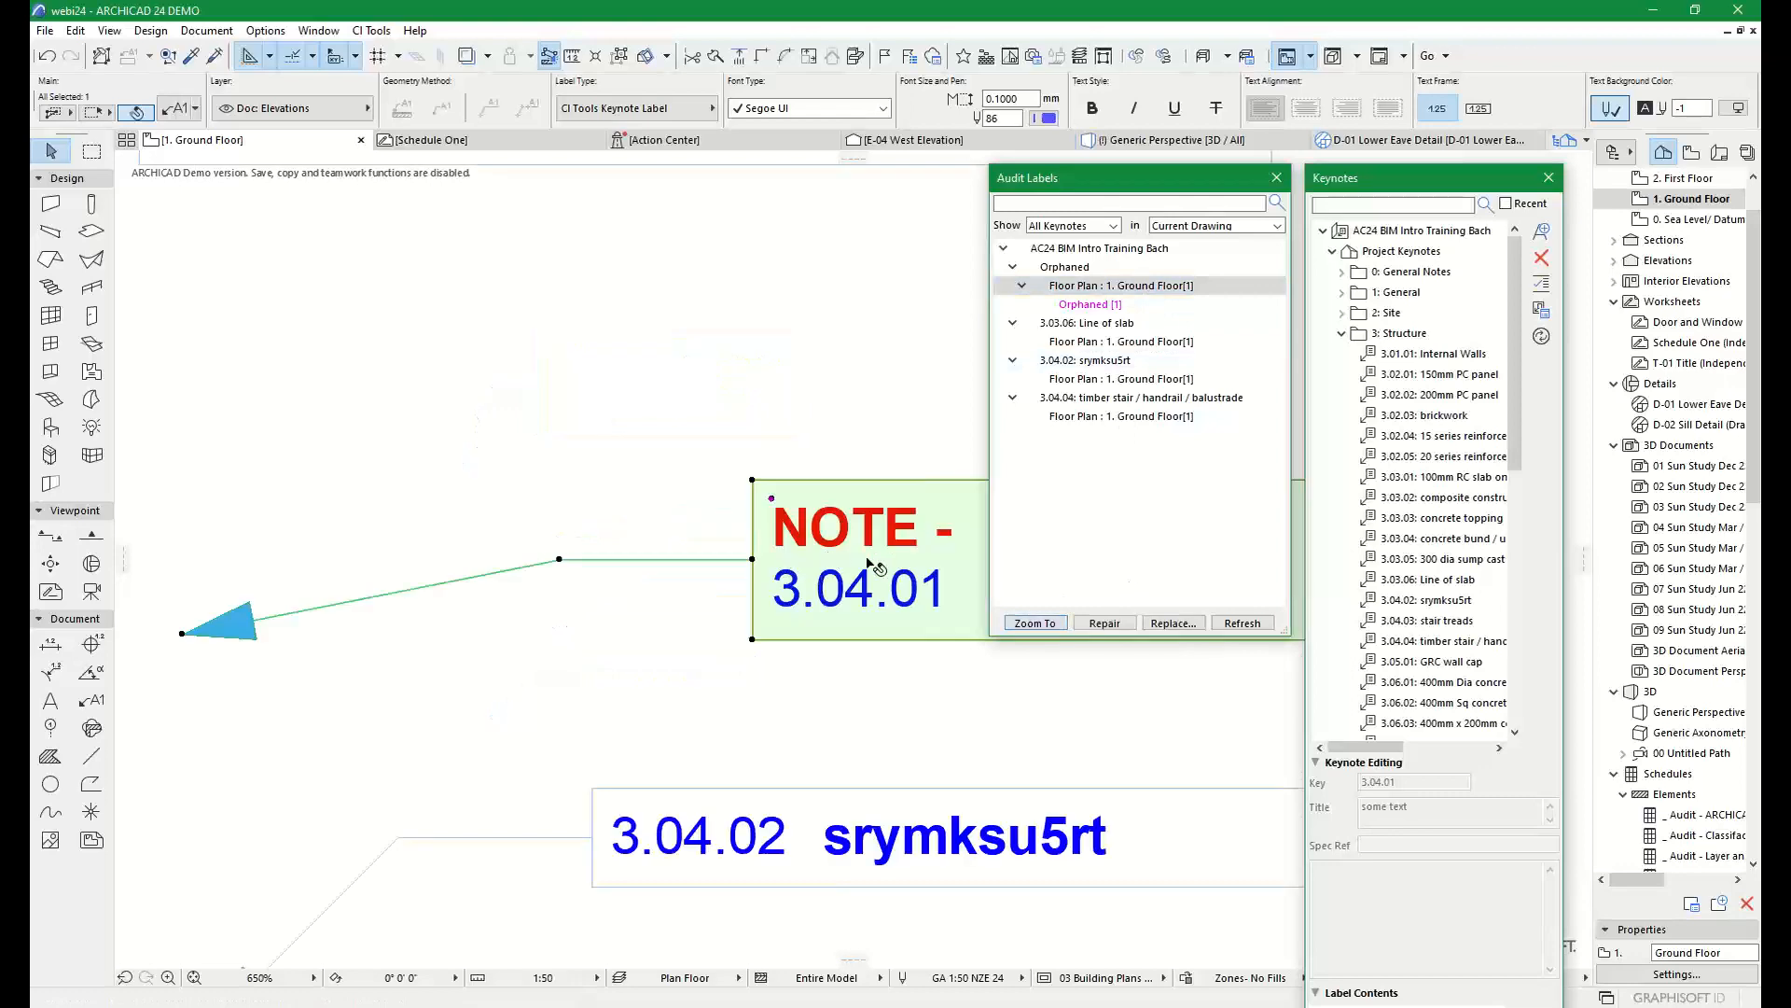
Select the orphaned entry in the audit and repair it to remove the orphaned 3.04.01 label
click(1084, 305)
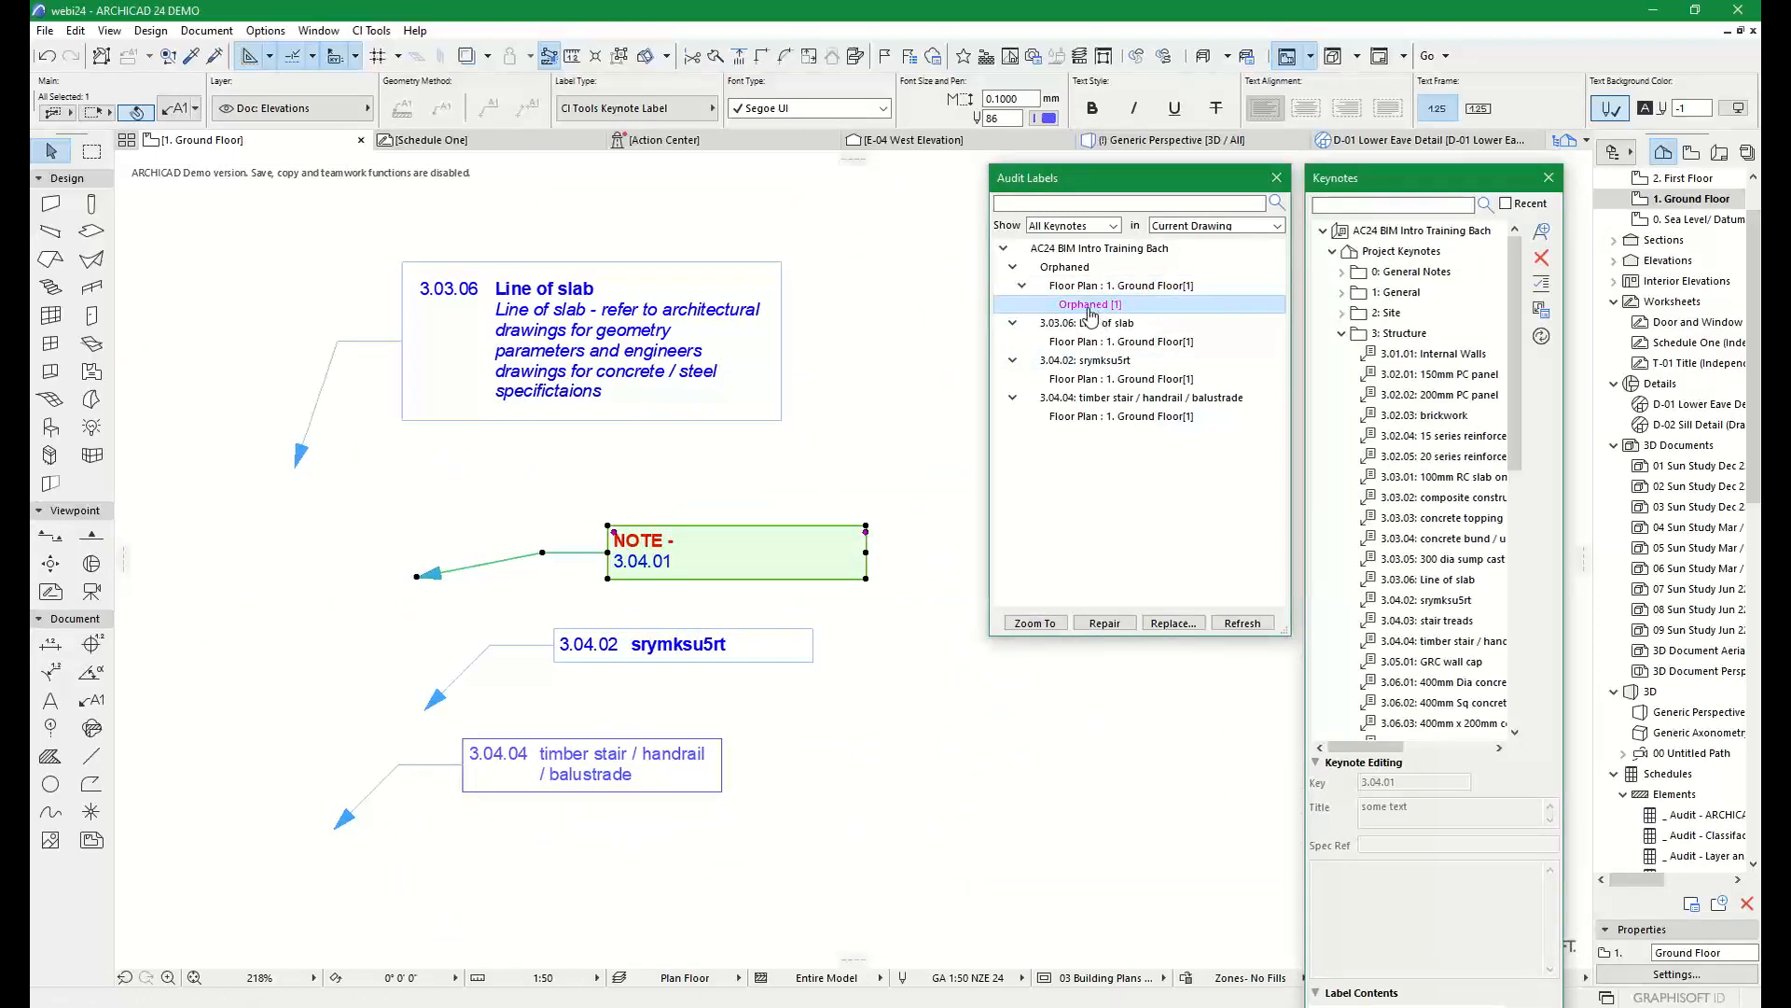
click(1098, 287)
click(1098, 306)
click(1103, 623)
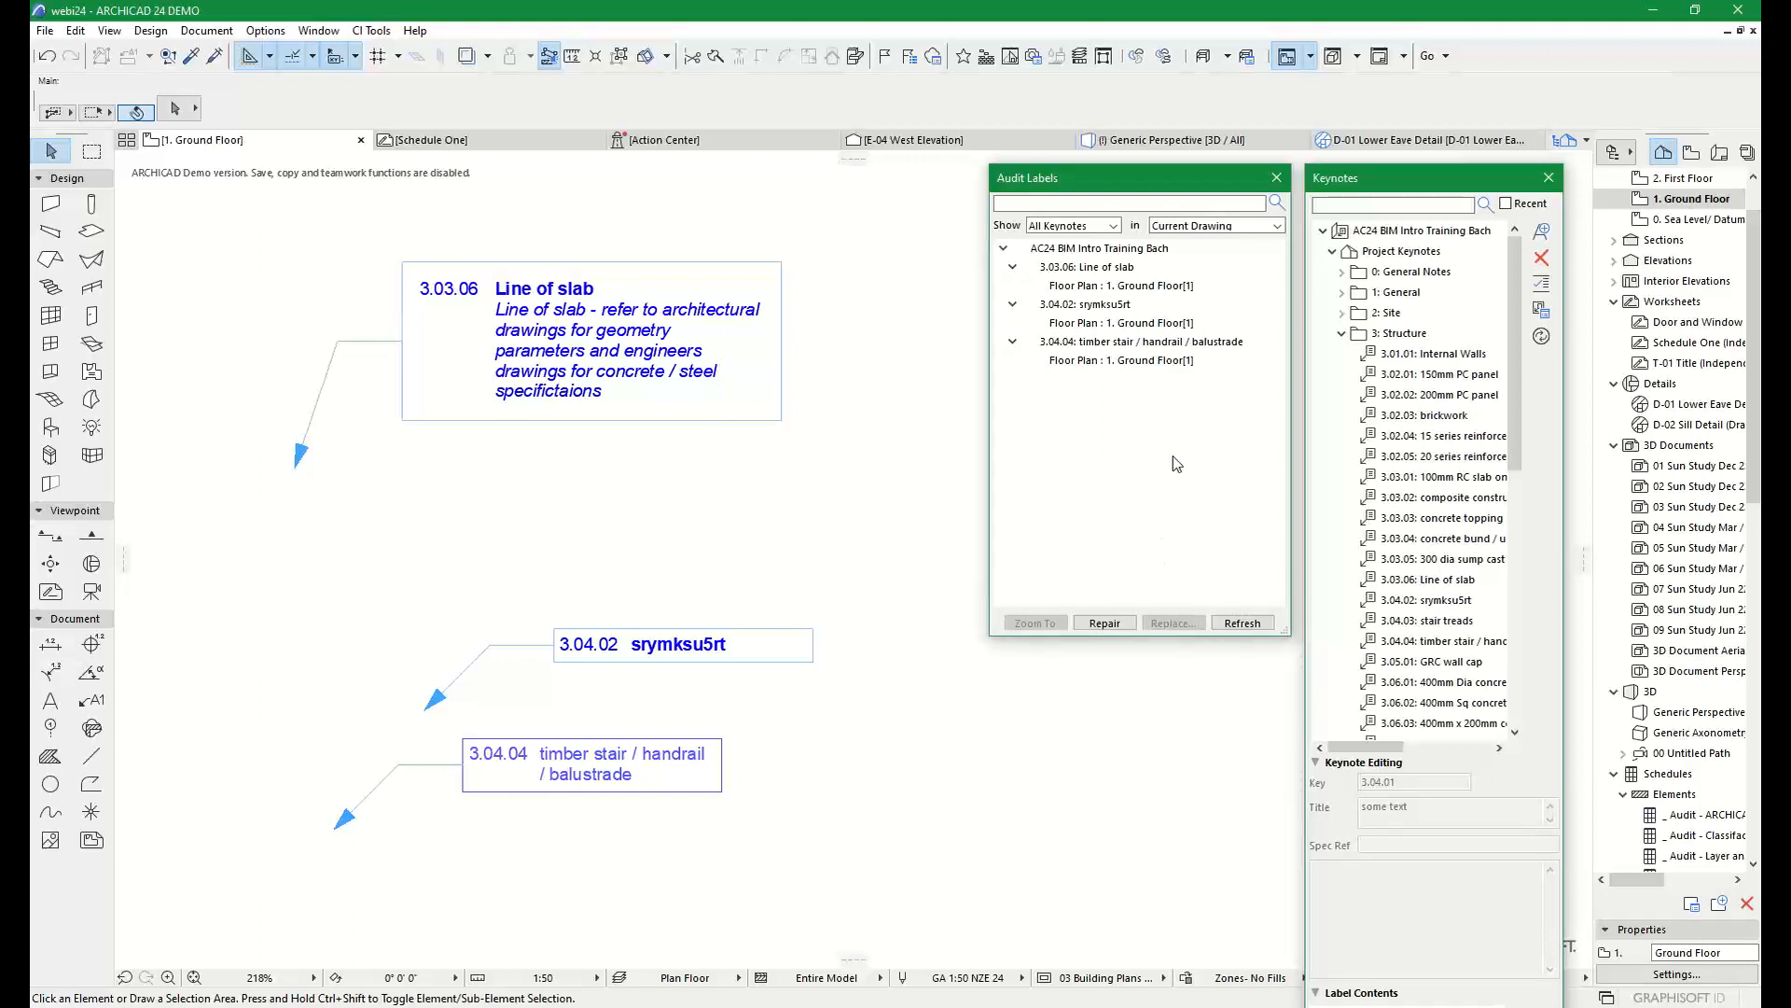
Place a label for keynote 3.02.03 brickwork between the 3.03.06 and 3.04.02 labels, and refresh the audit
click(1382, 417)
double_click(1381, 417)
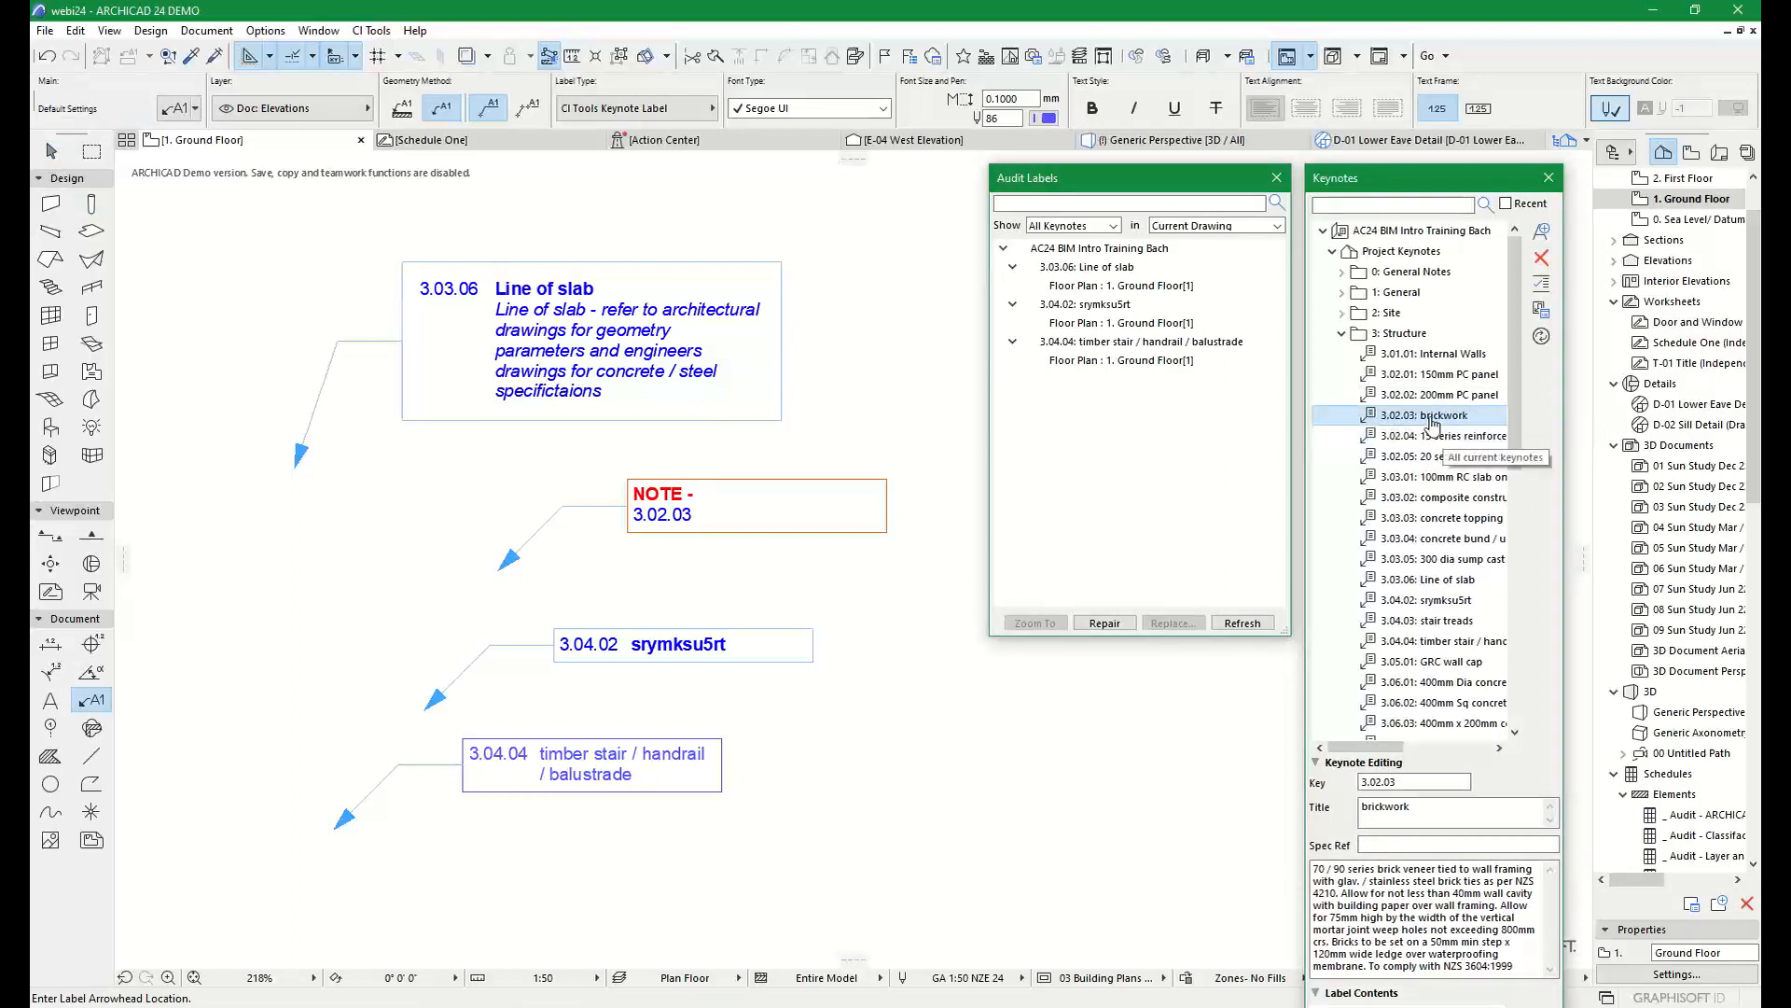
click(1242, 622)
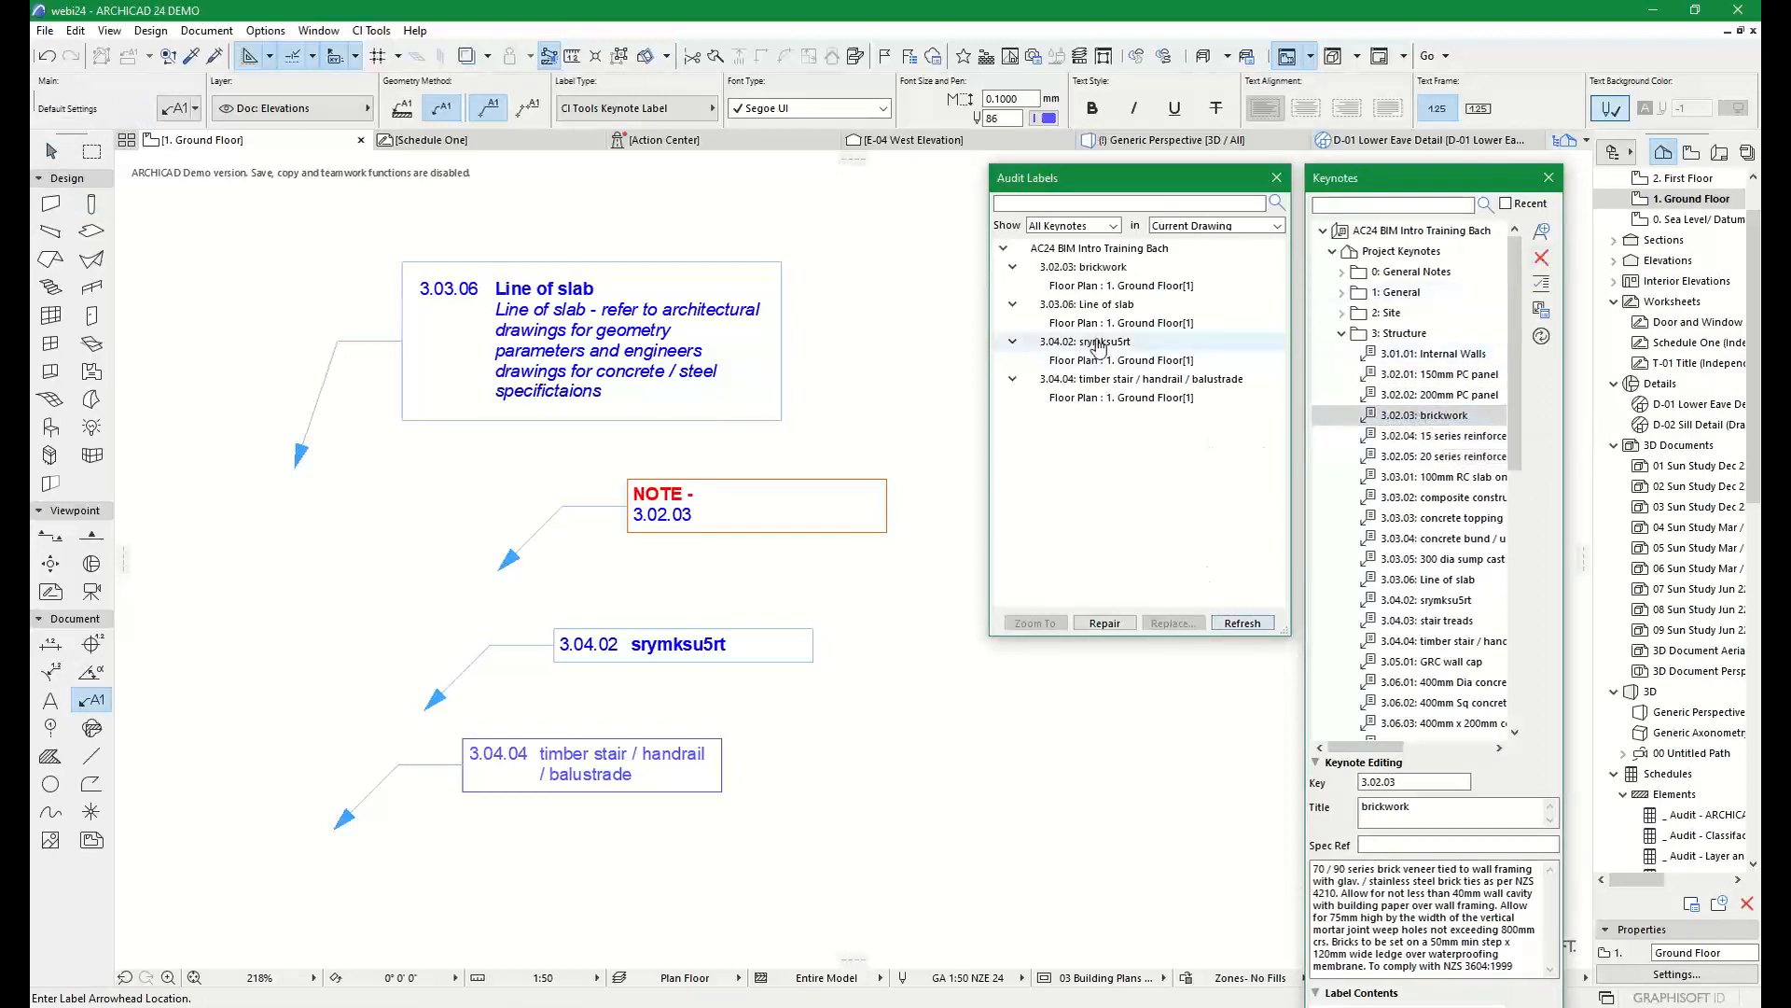
Delete the 3.02.03 brickwork keynote from the project and select its orphaned label entry in the refreshed audit
click(1542, 258)
click(1135, 474)
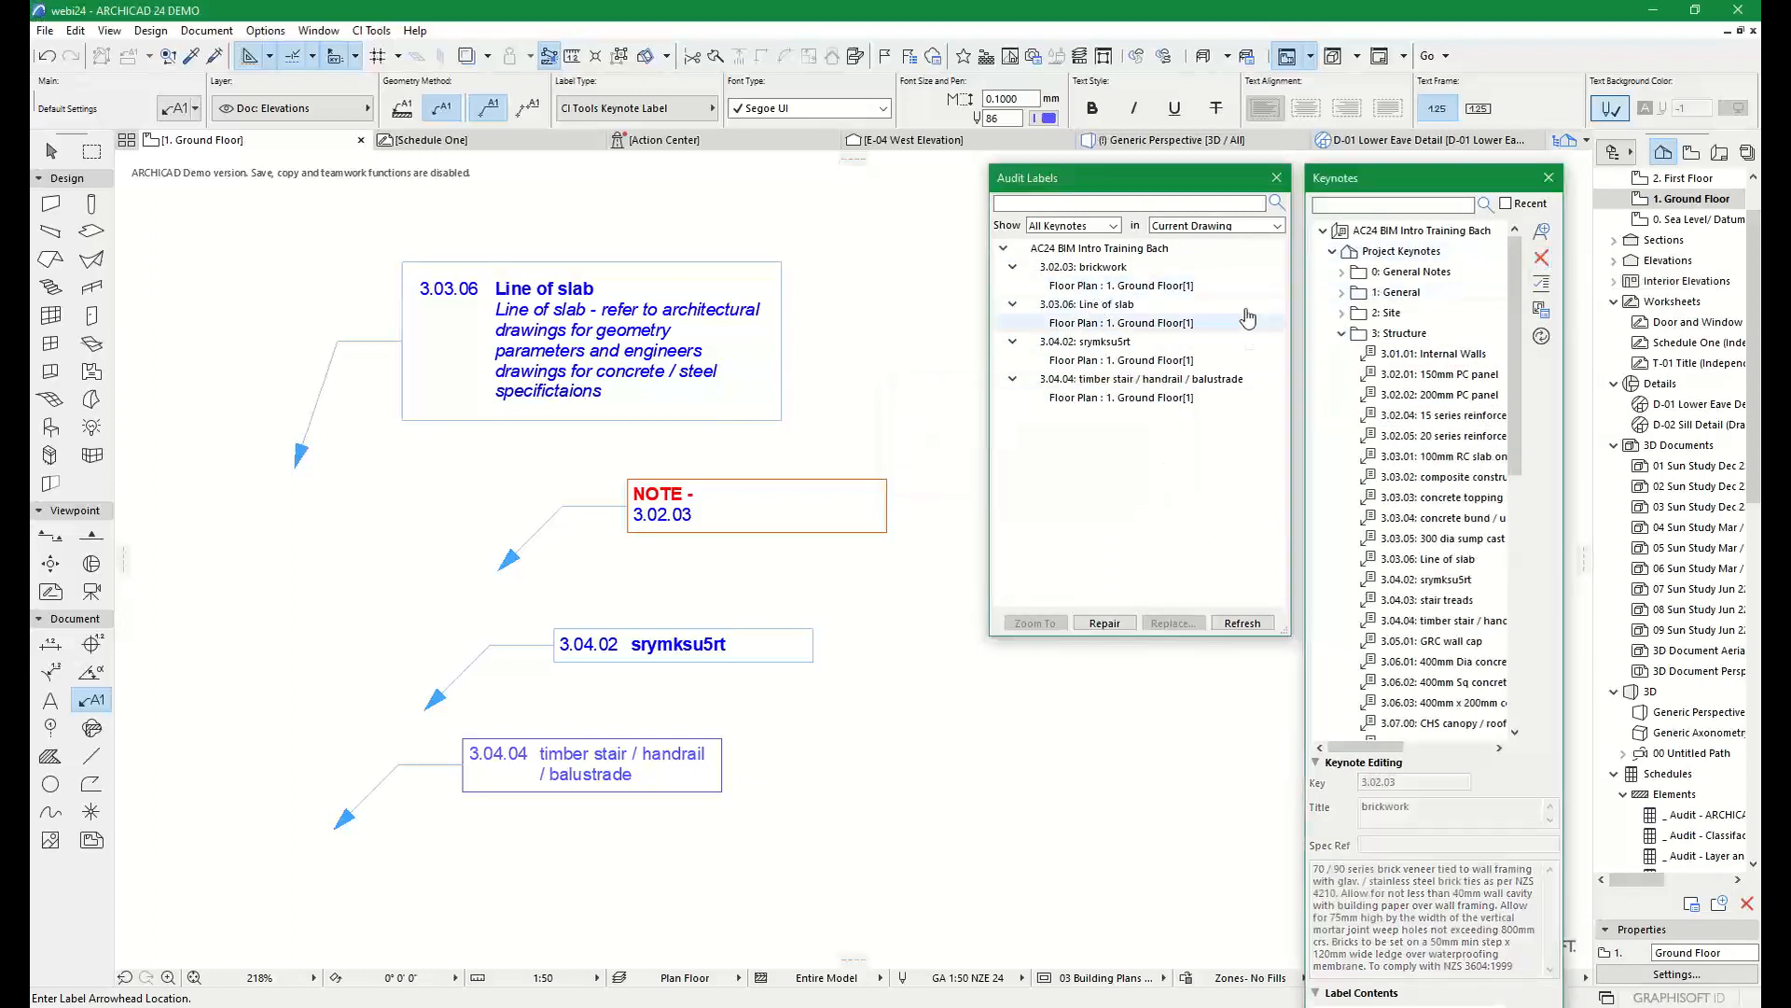
click(1242, 622)
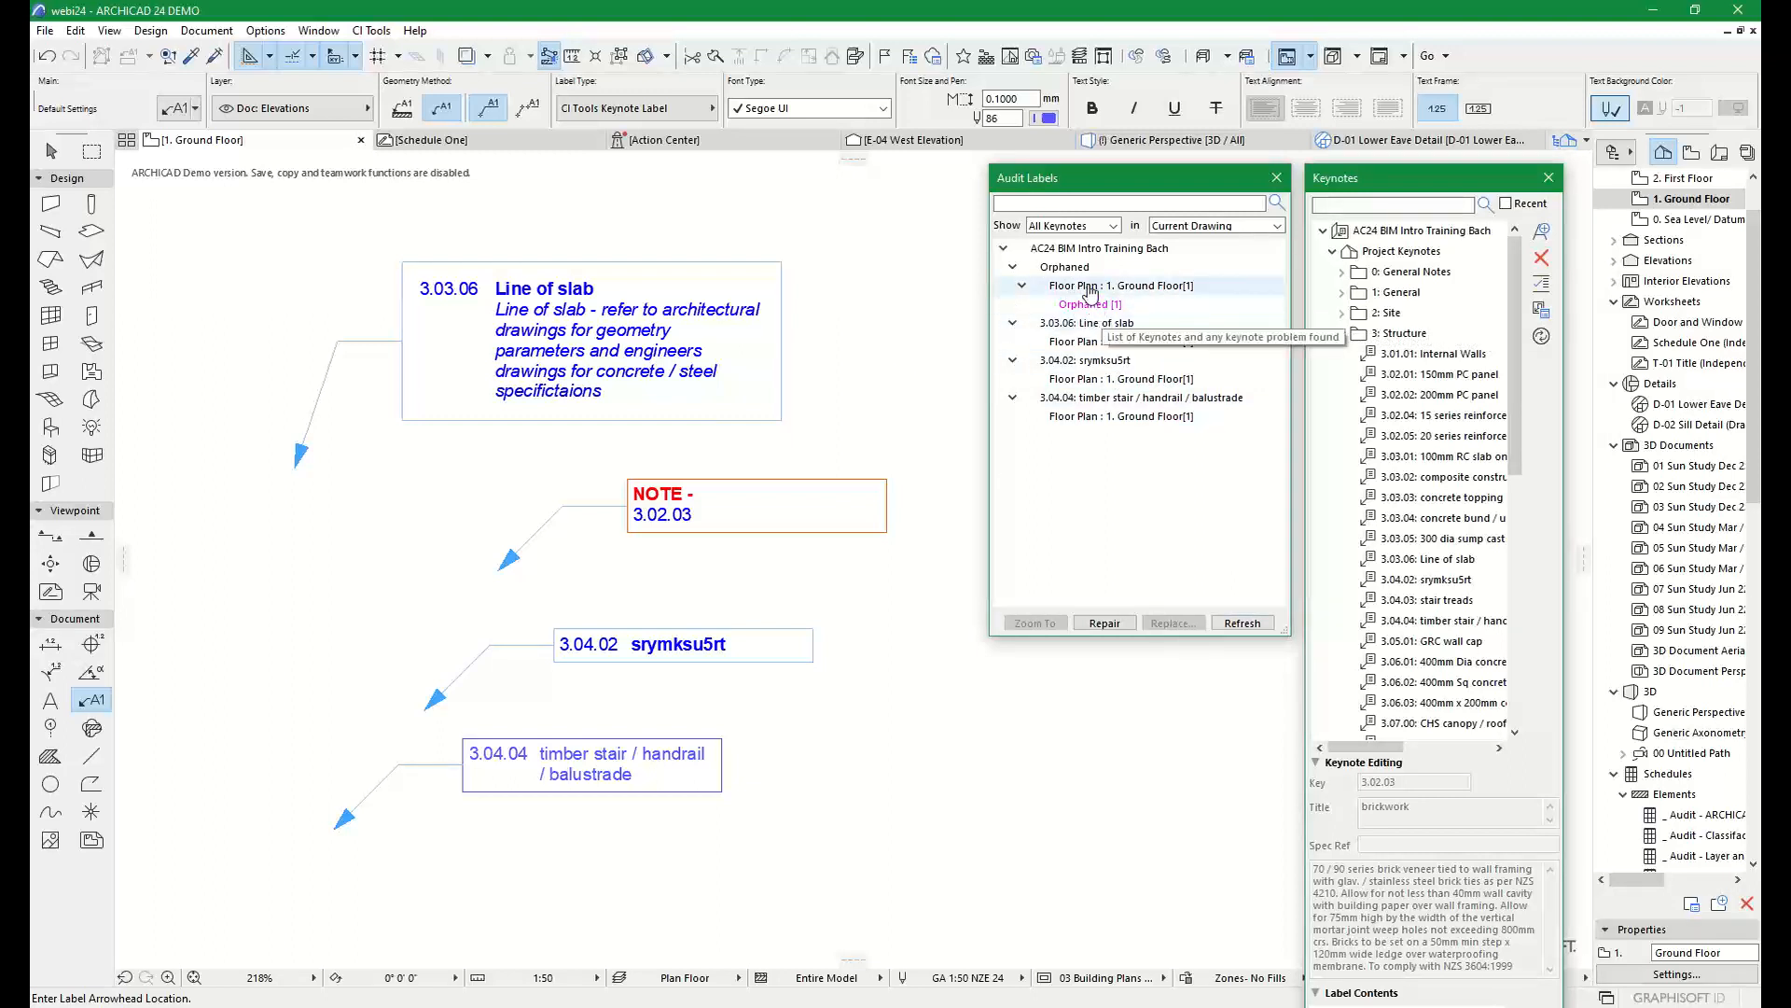
click(1093, 306)
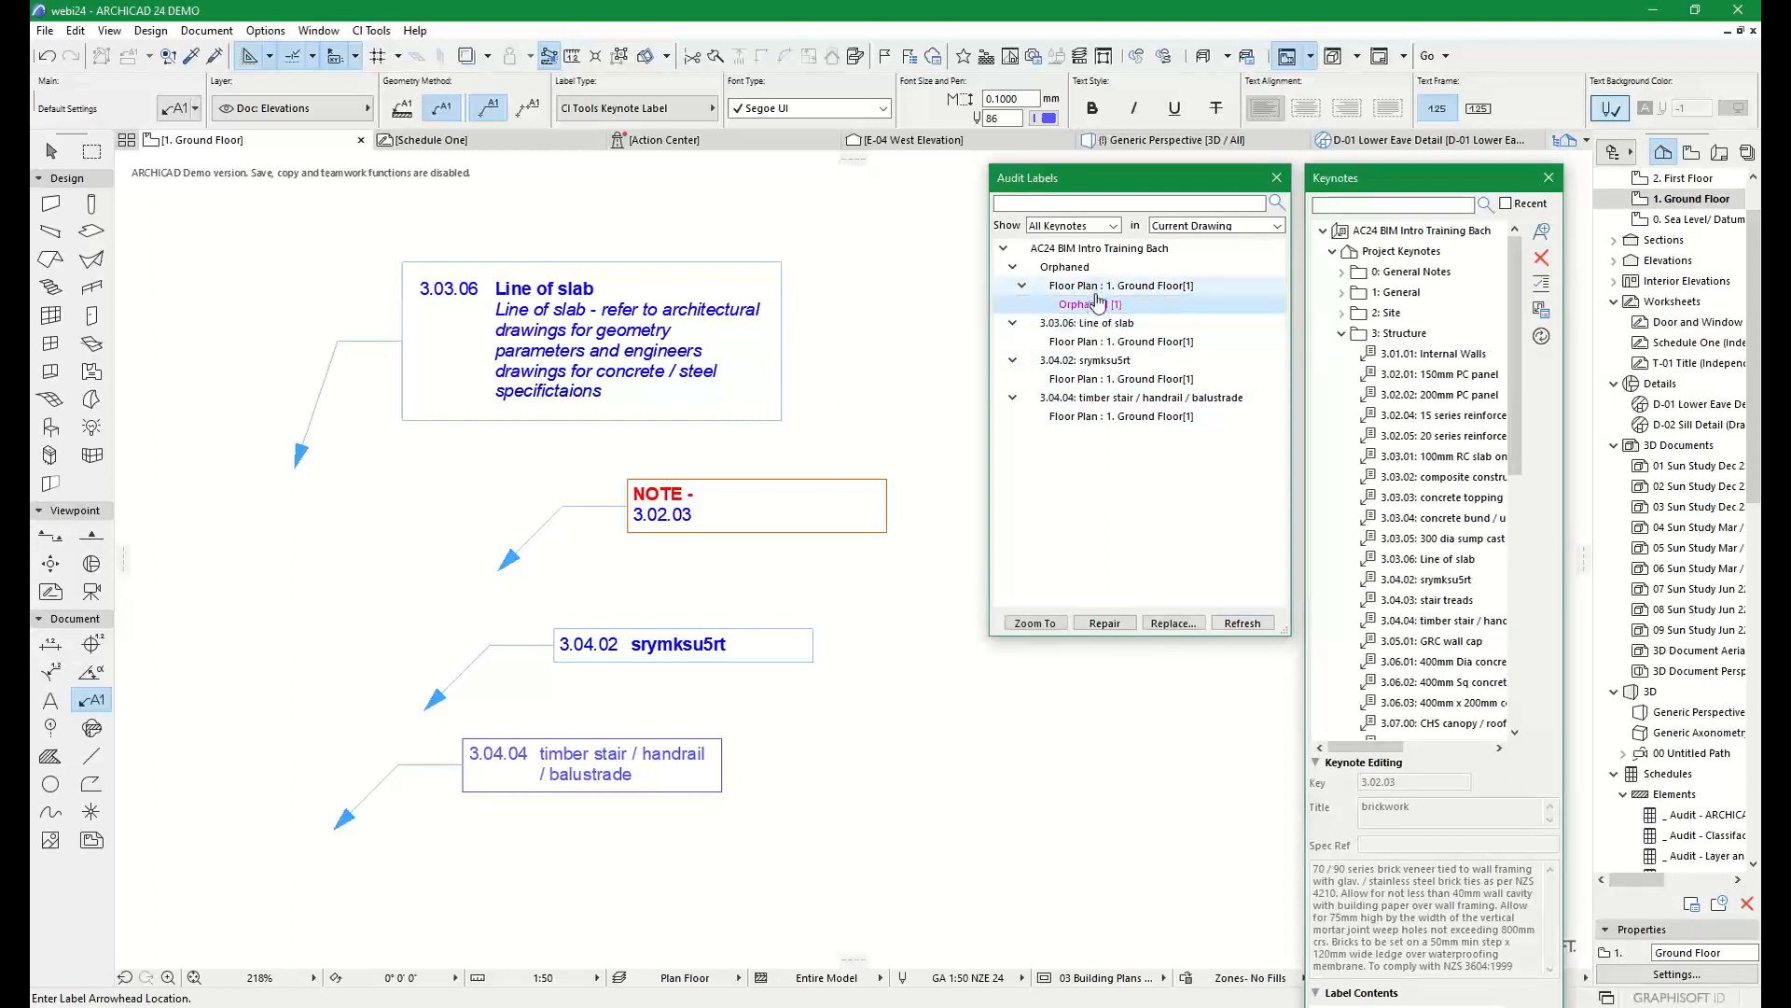
Zoom to the orphaned 3.02.03 label, reassign it to keynote 3.03.06 Line of slab, and refresh the label audit
click(1037, 625)
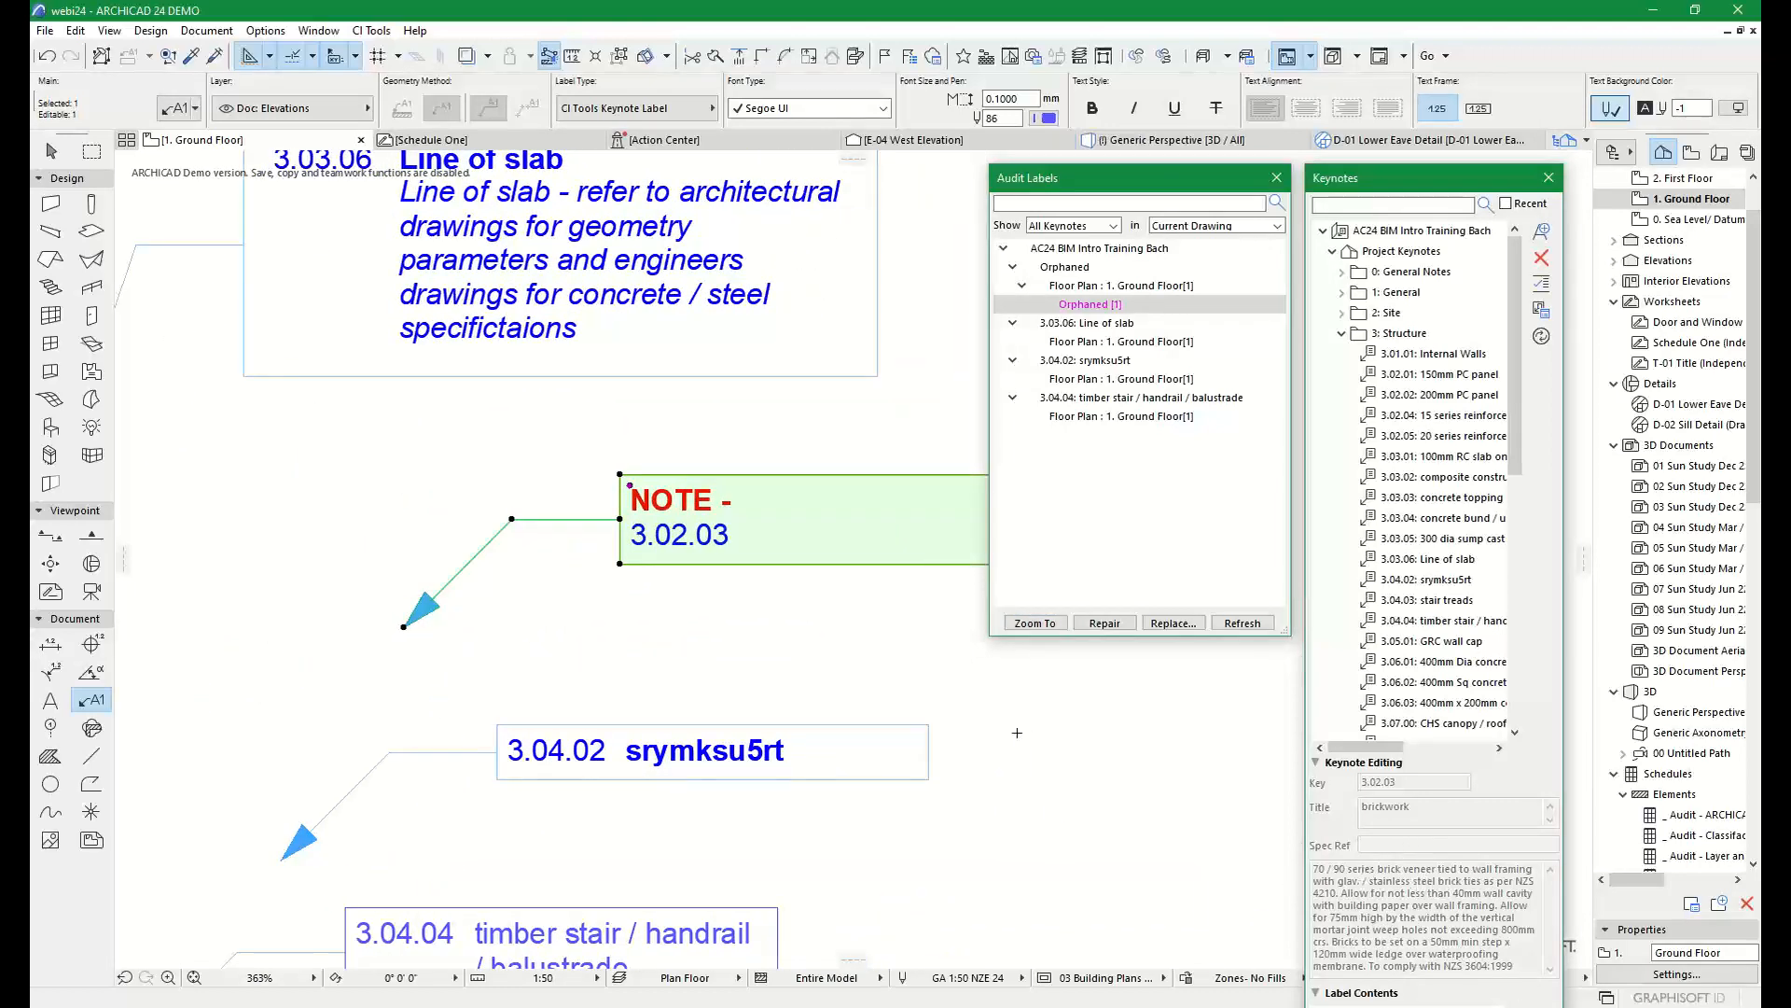
scroll(1013, 731, down, 3)
middle_drag(1013, 731, 831, 650)
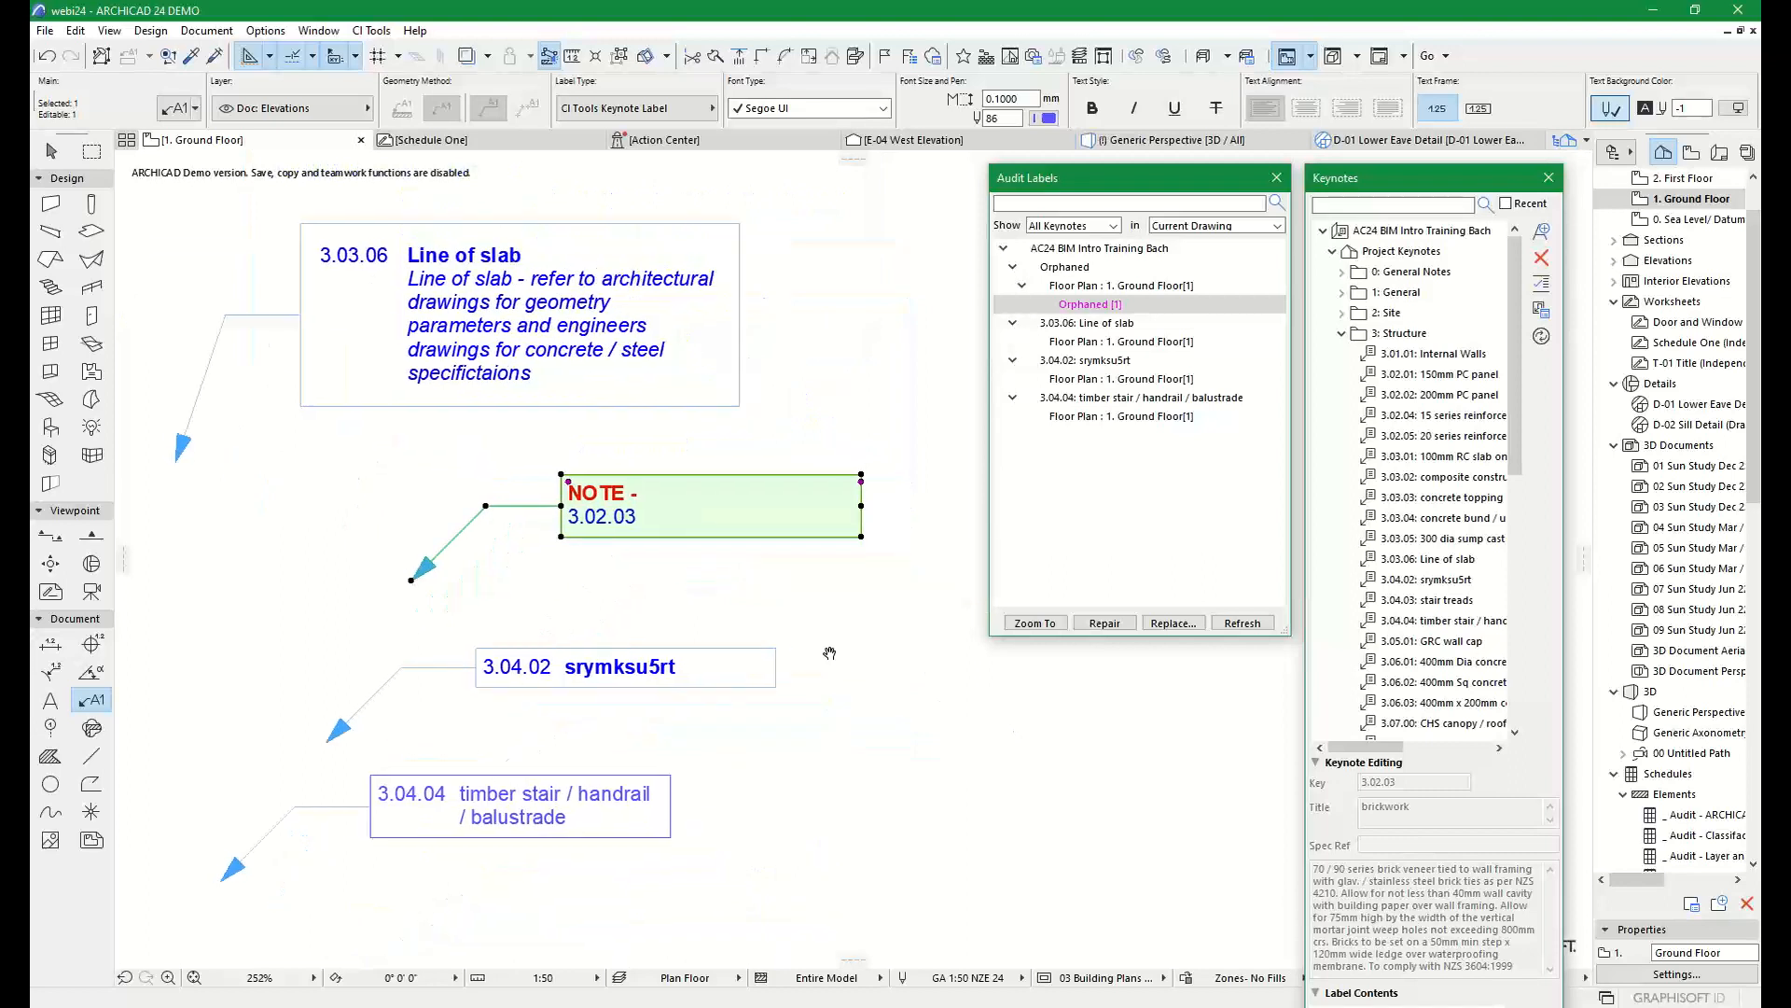
click(1317, 763)
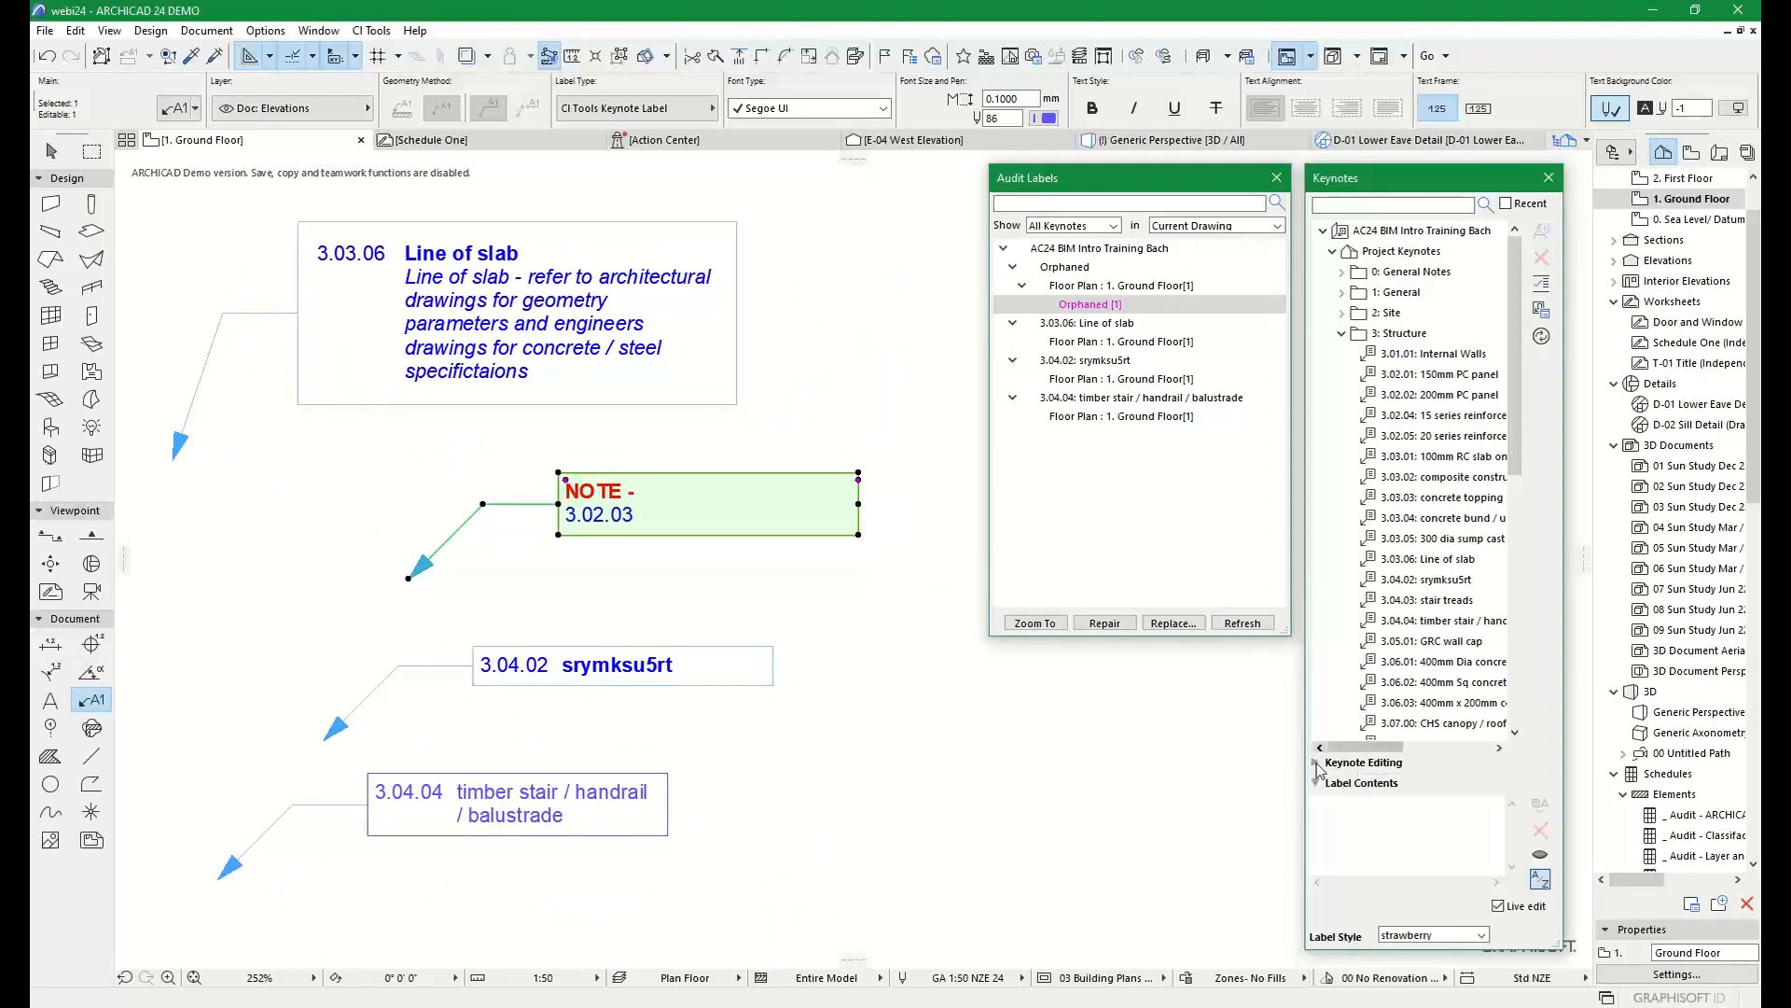
click(1411, 564)
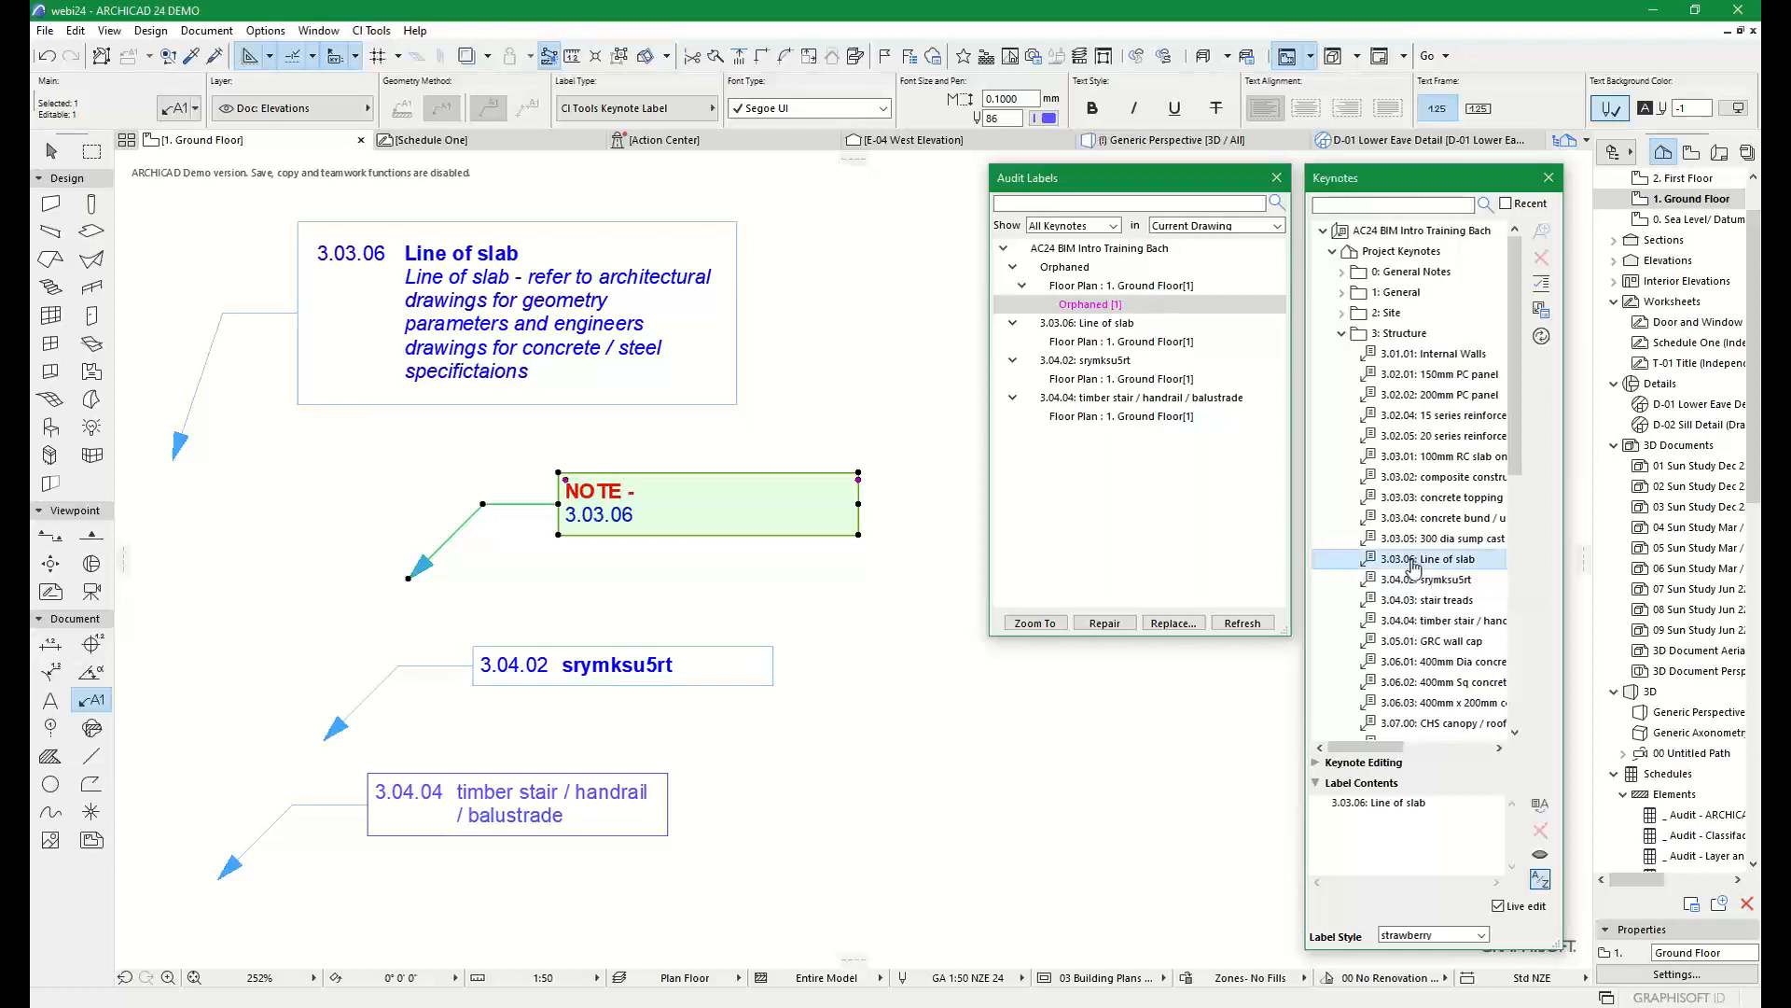
click(1245, 624)
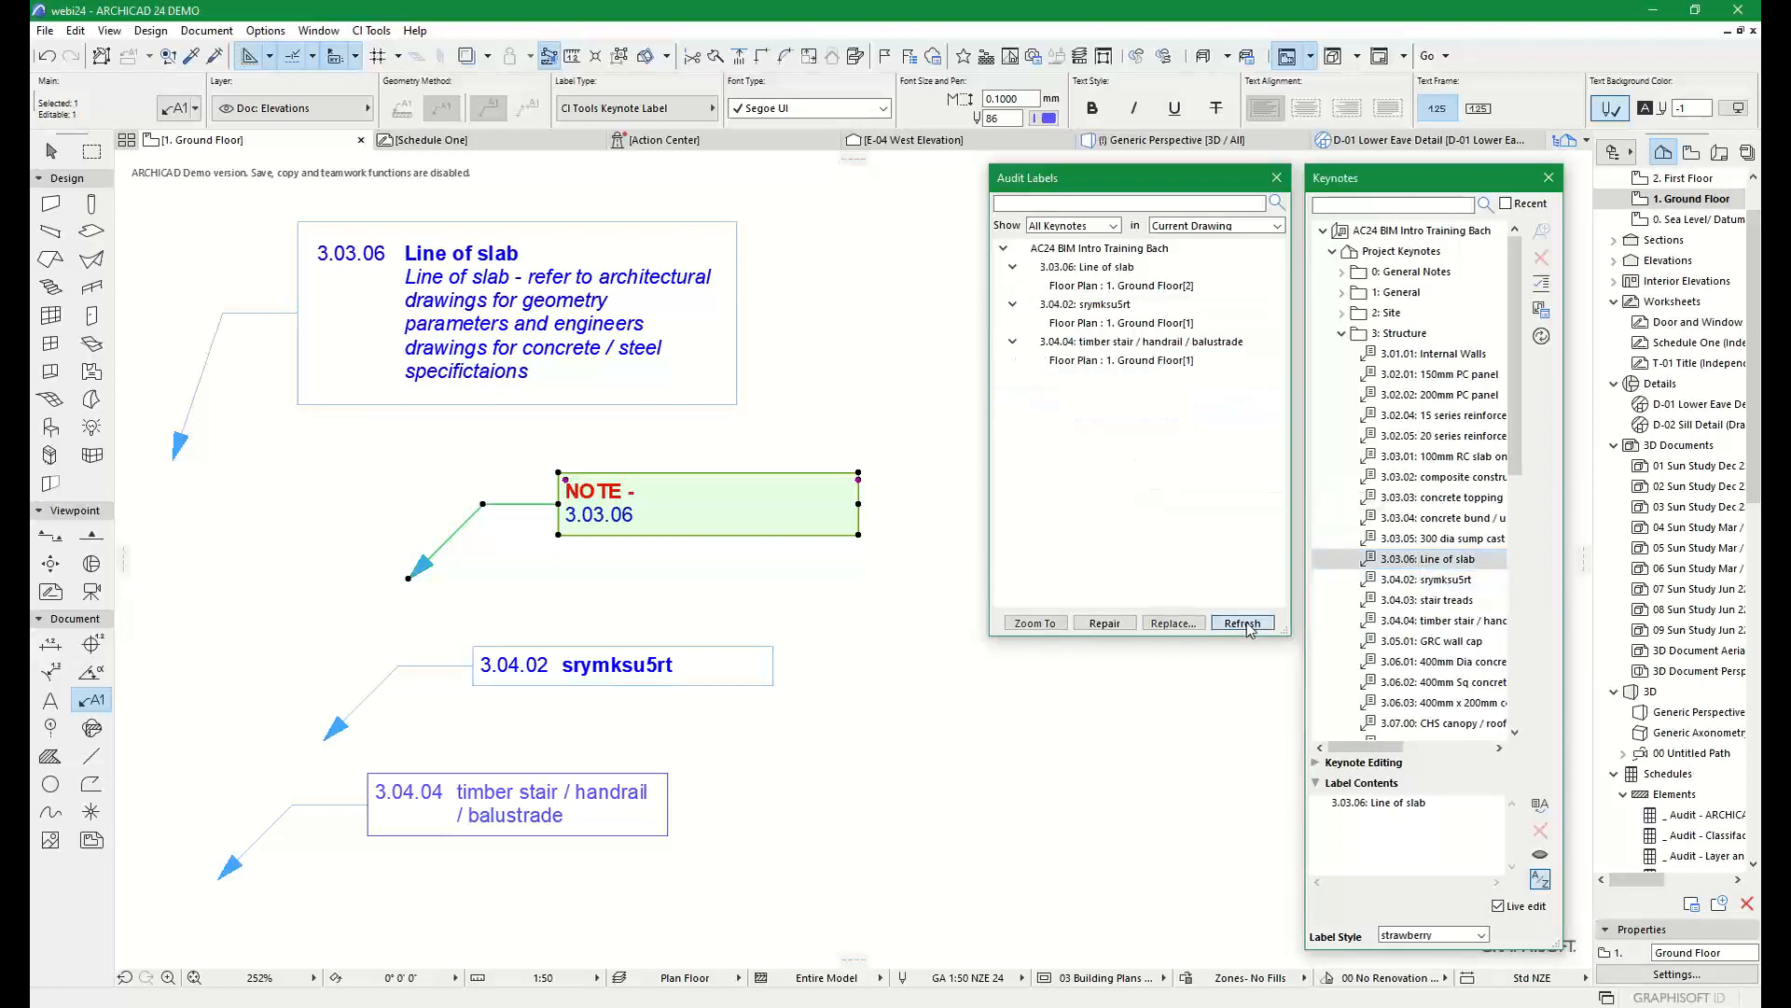
key(Escape)
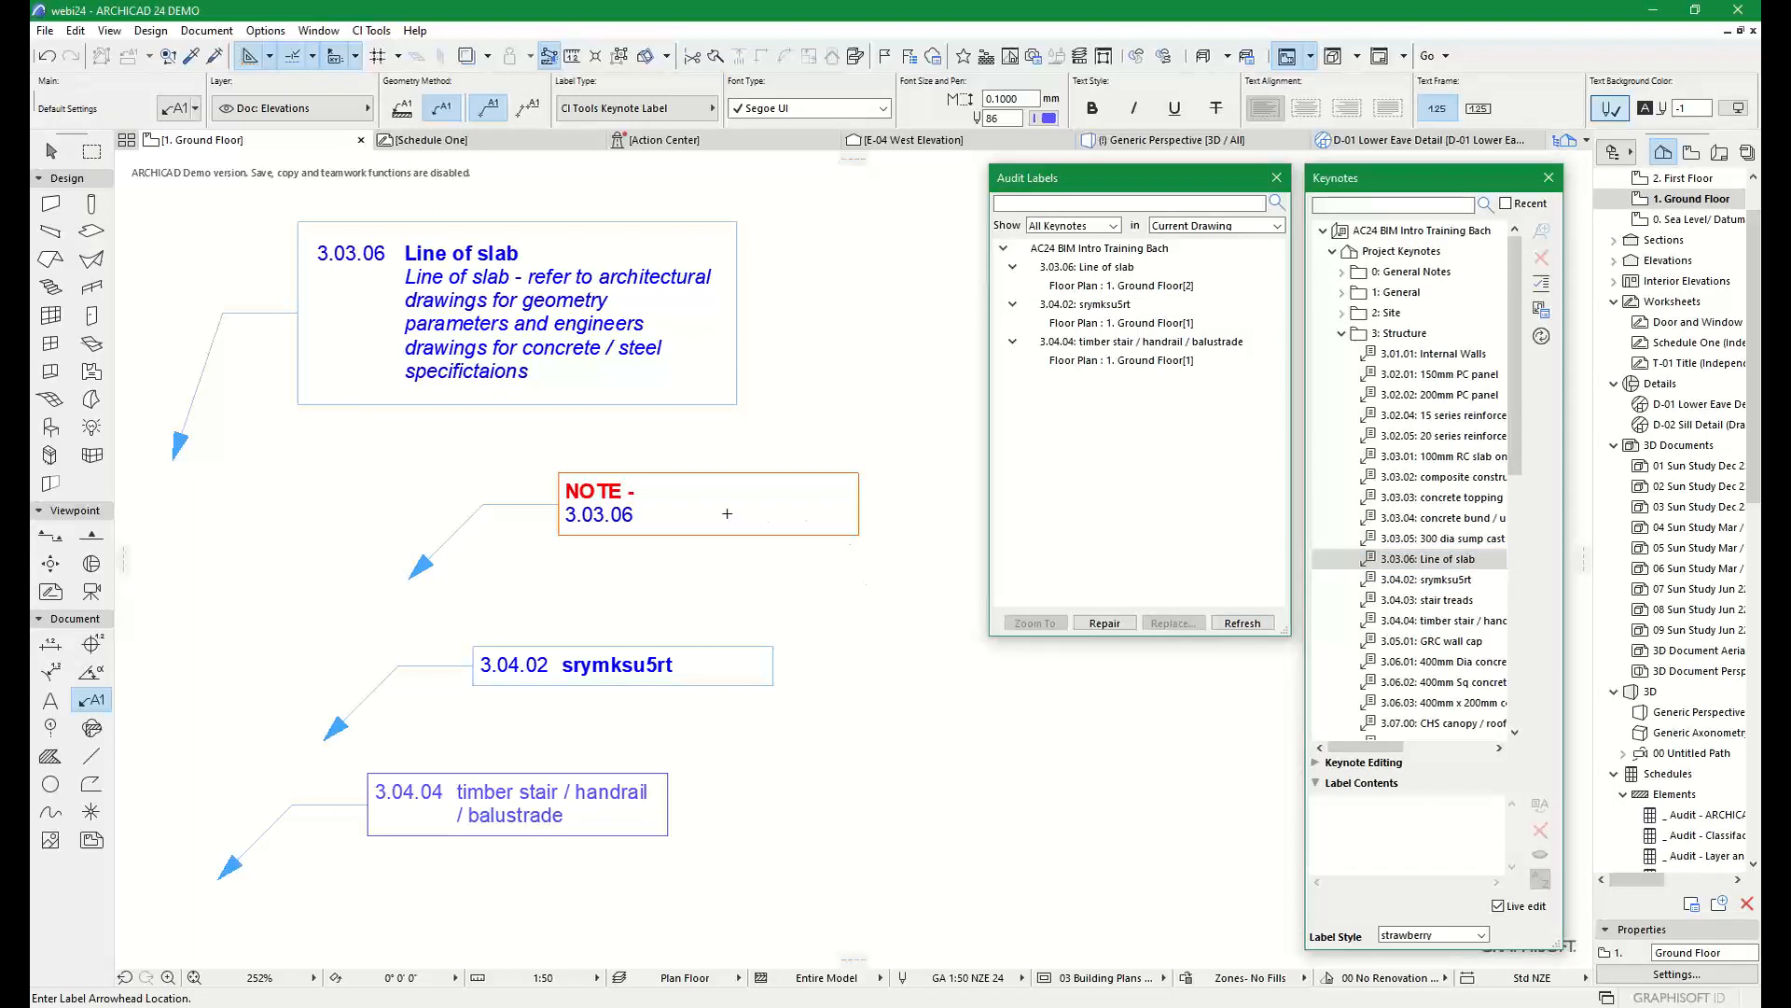
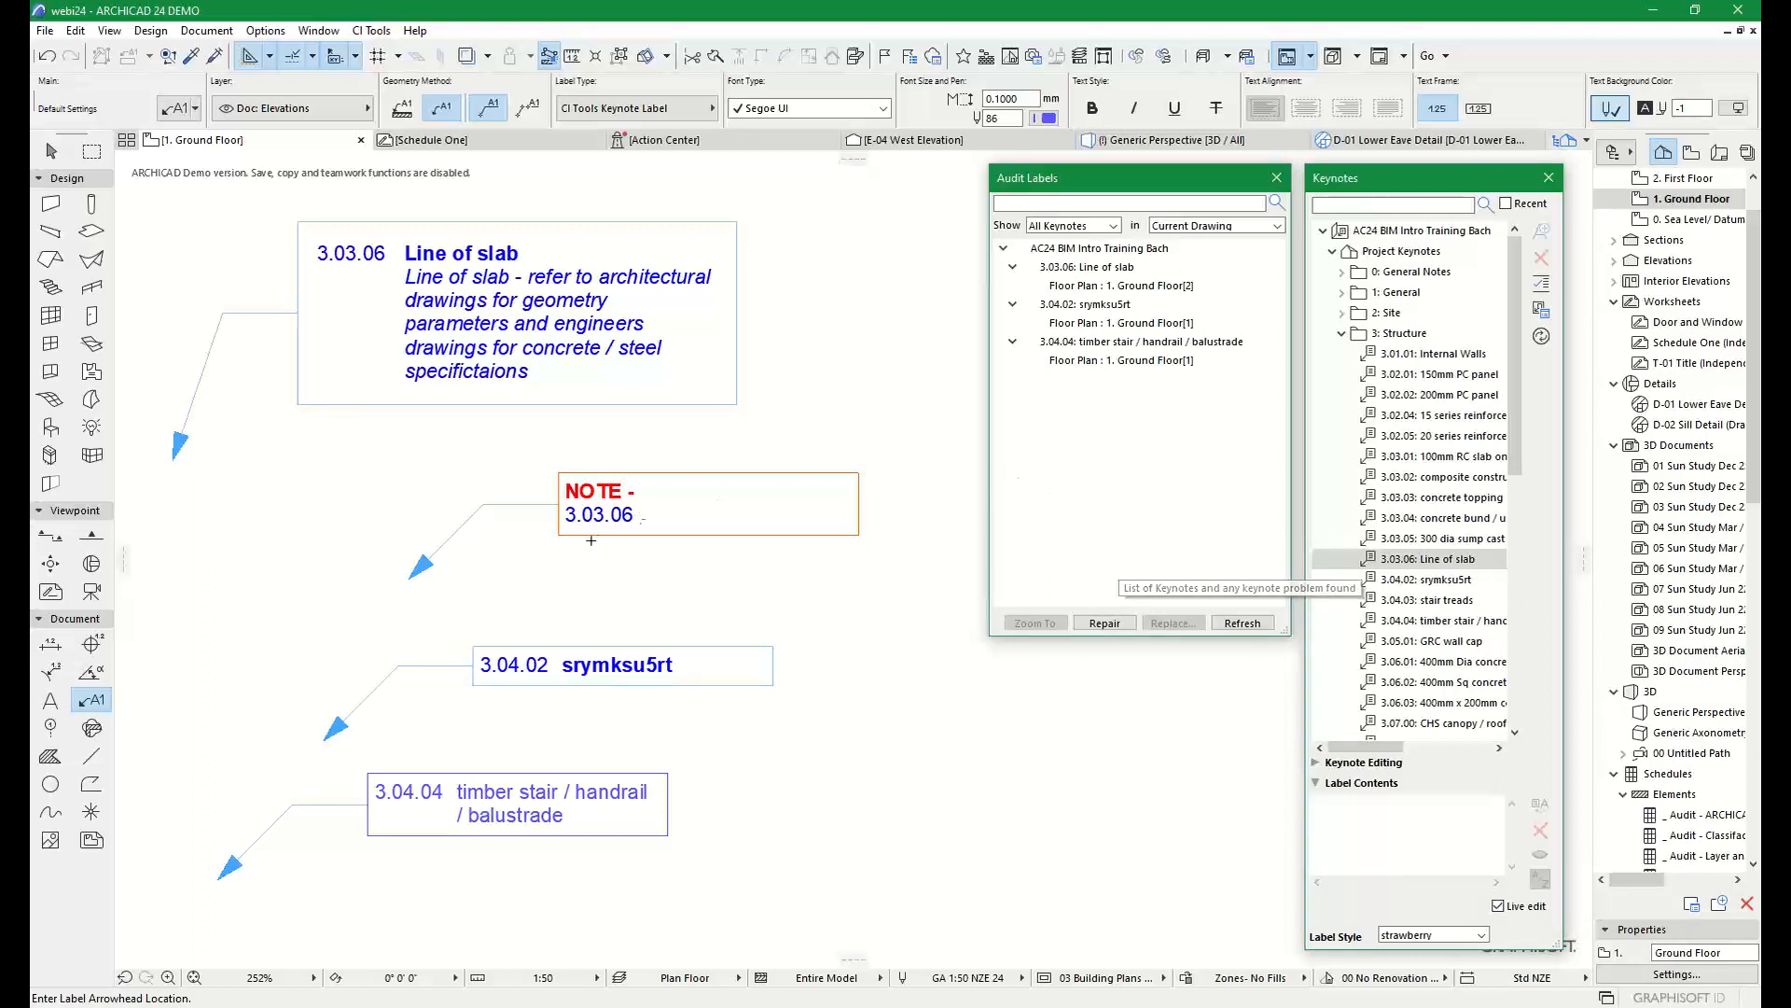
Select the 3.03.06 label on the plan and change its keynote title to "Line of slab text"
click(1113, 362)
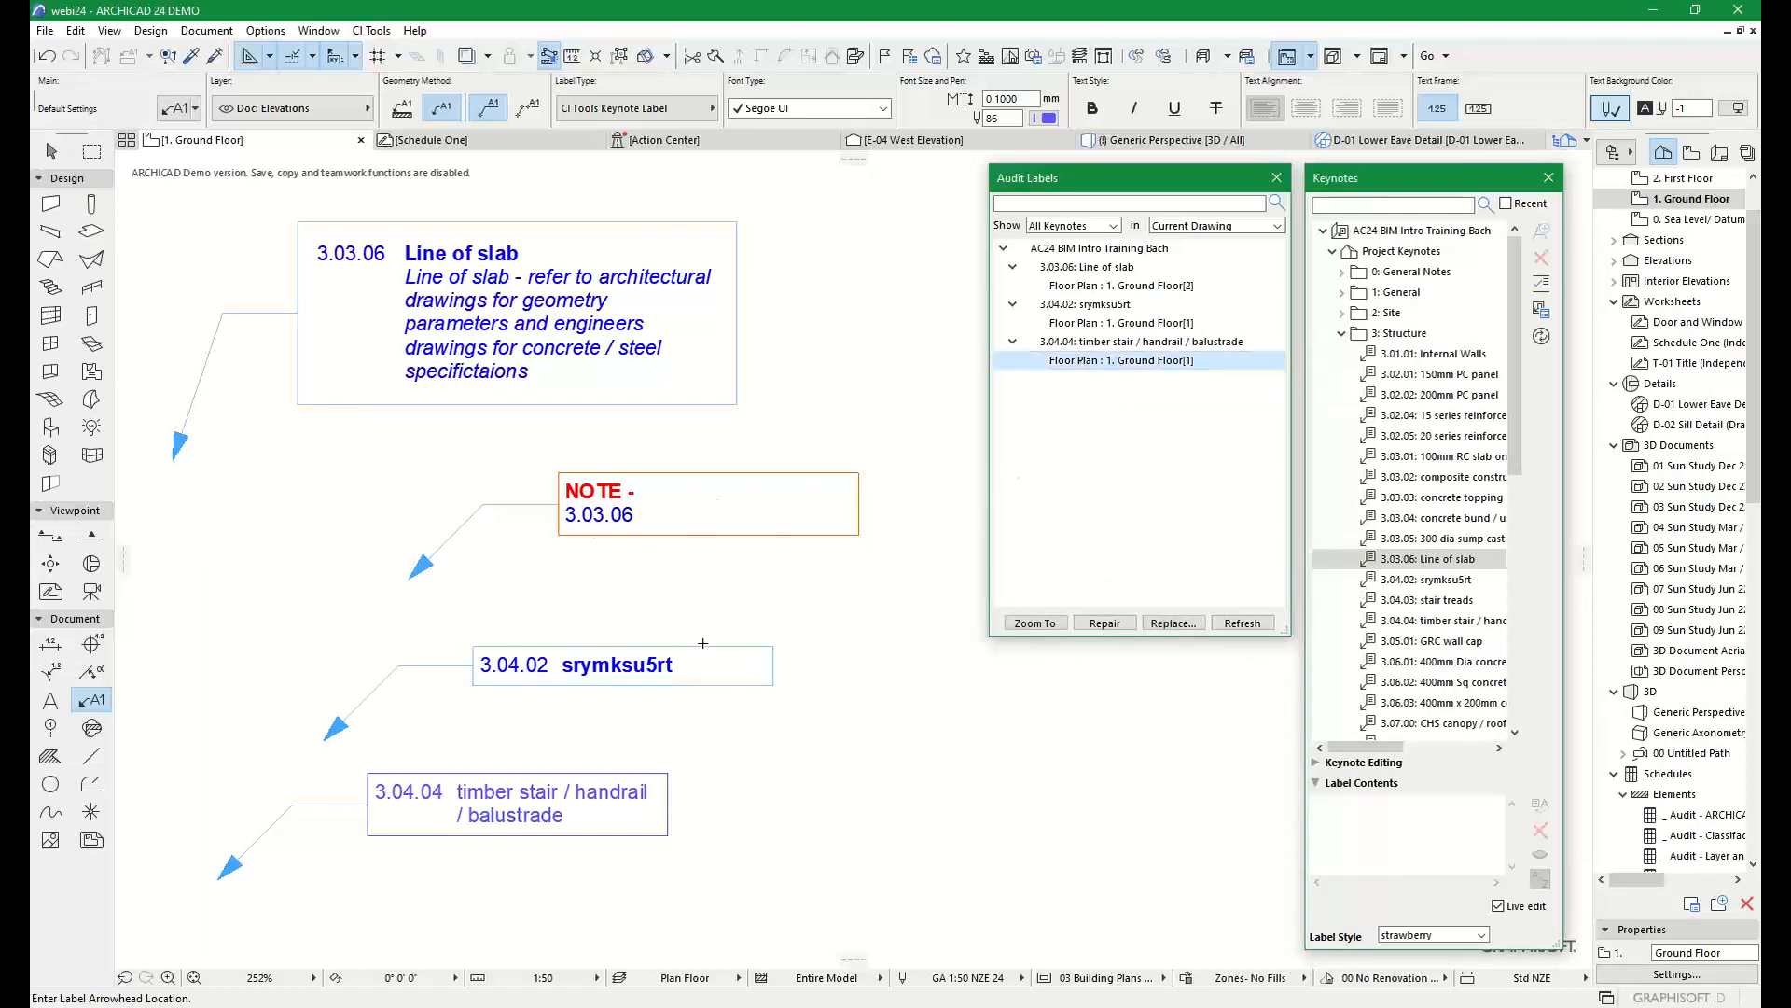
click(1396, 563)
click(52, 151)
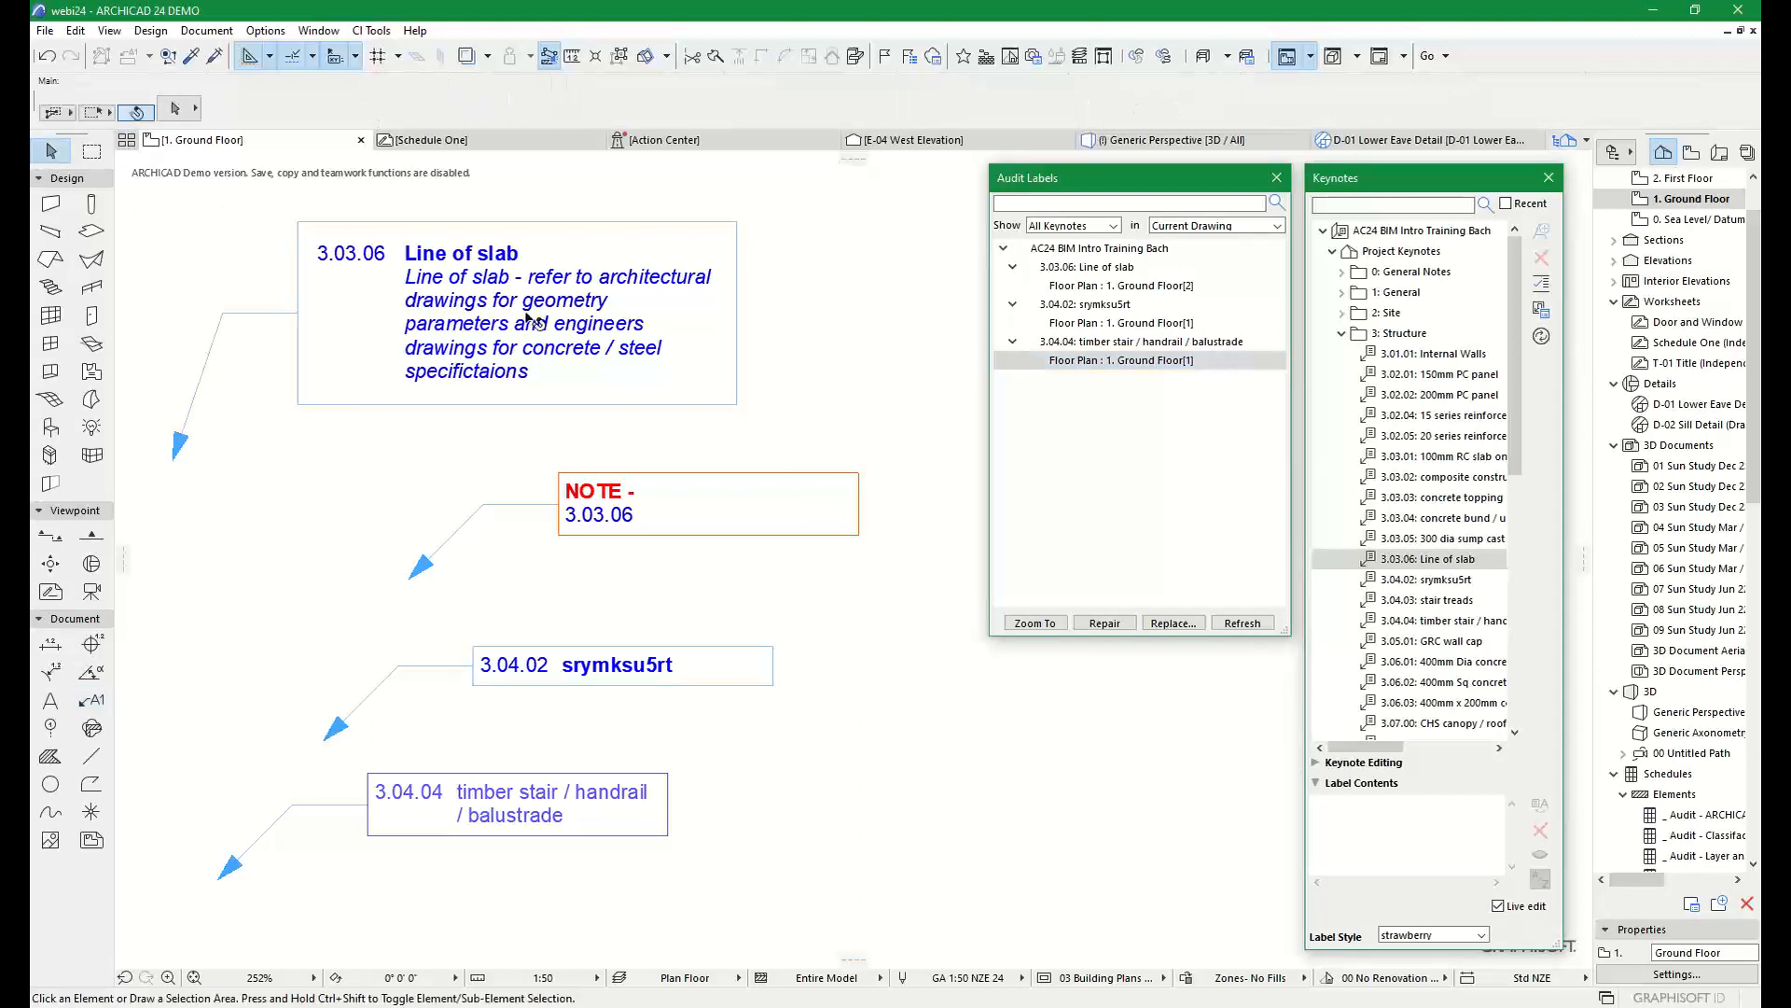
click(678, 369)
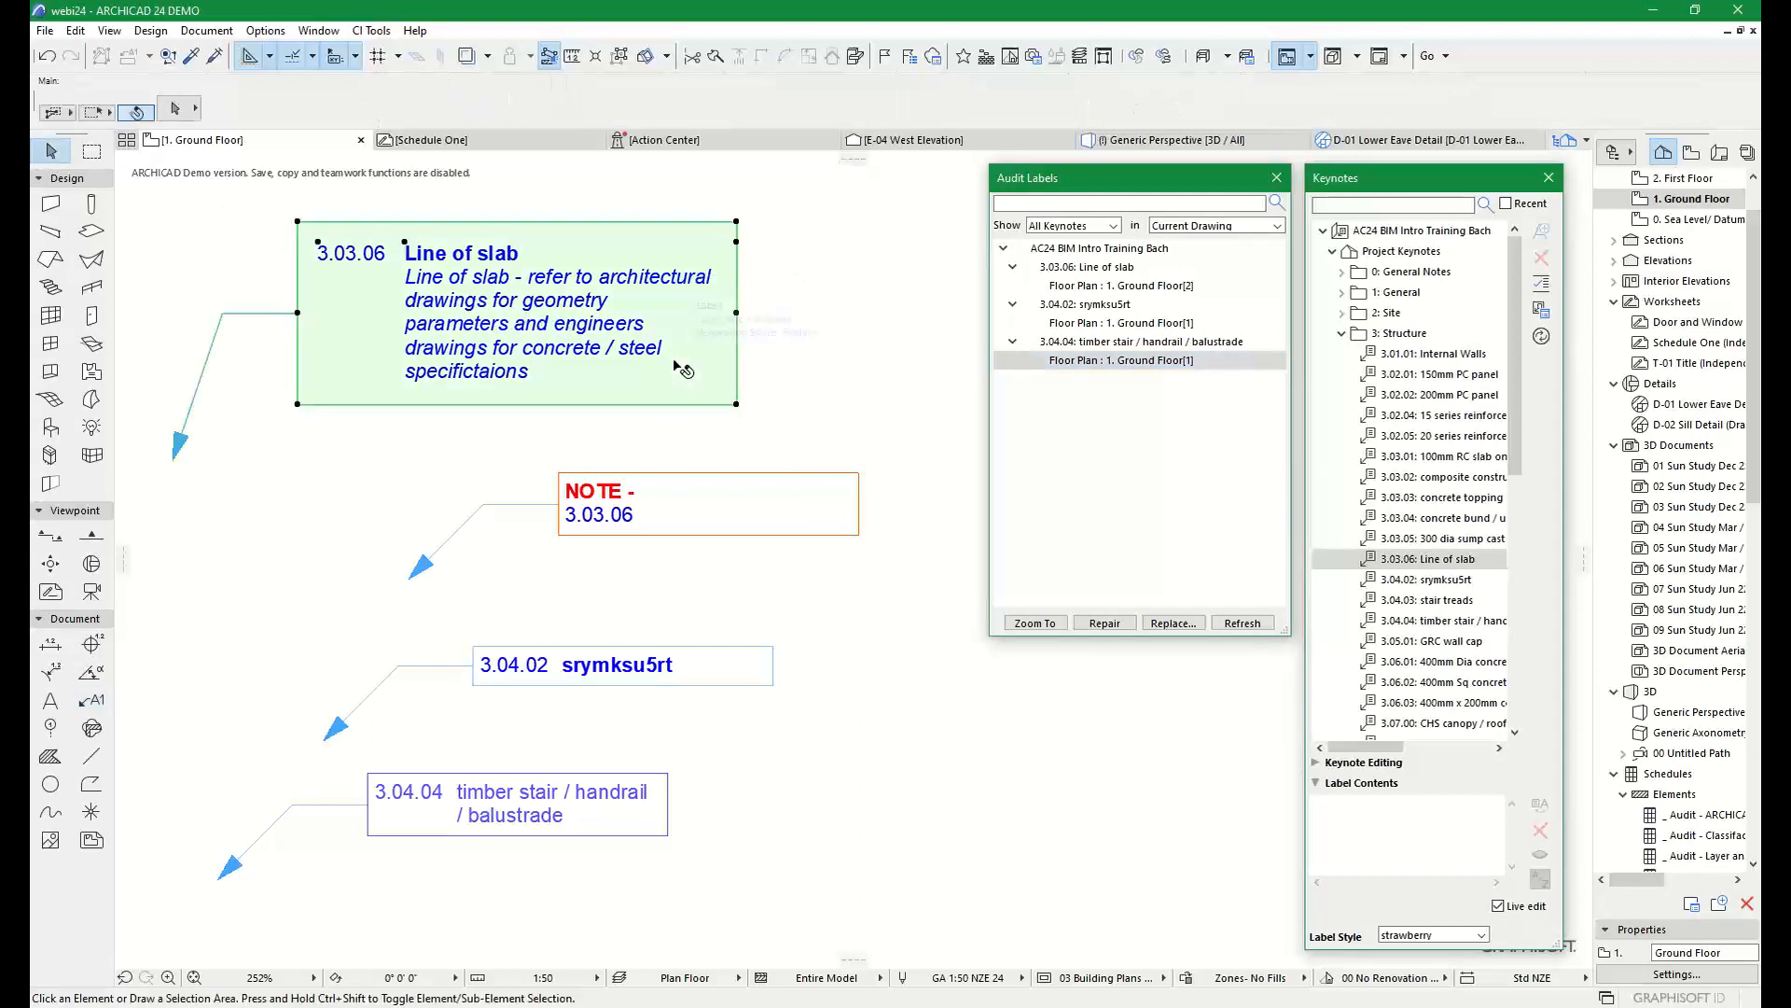
click(1426, 763)
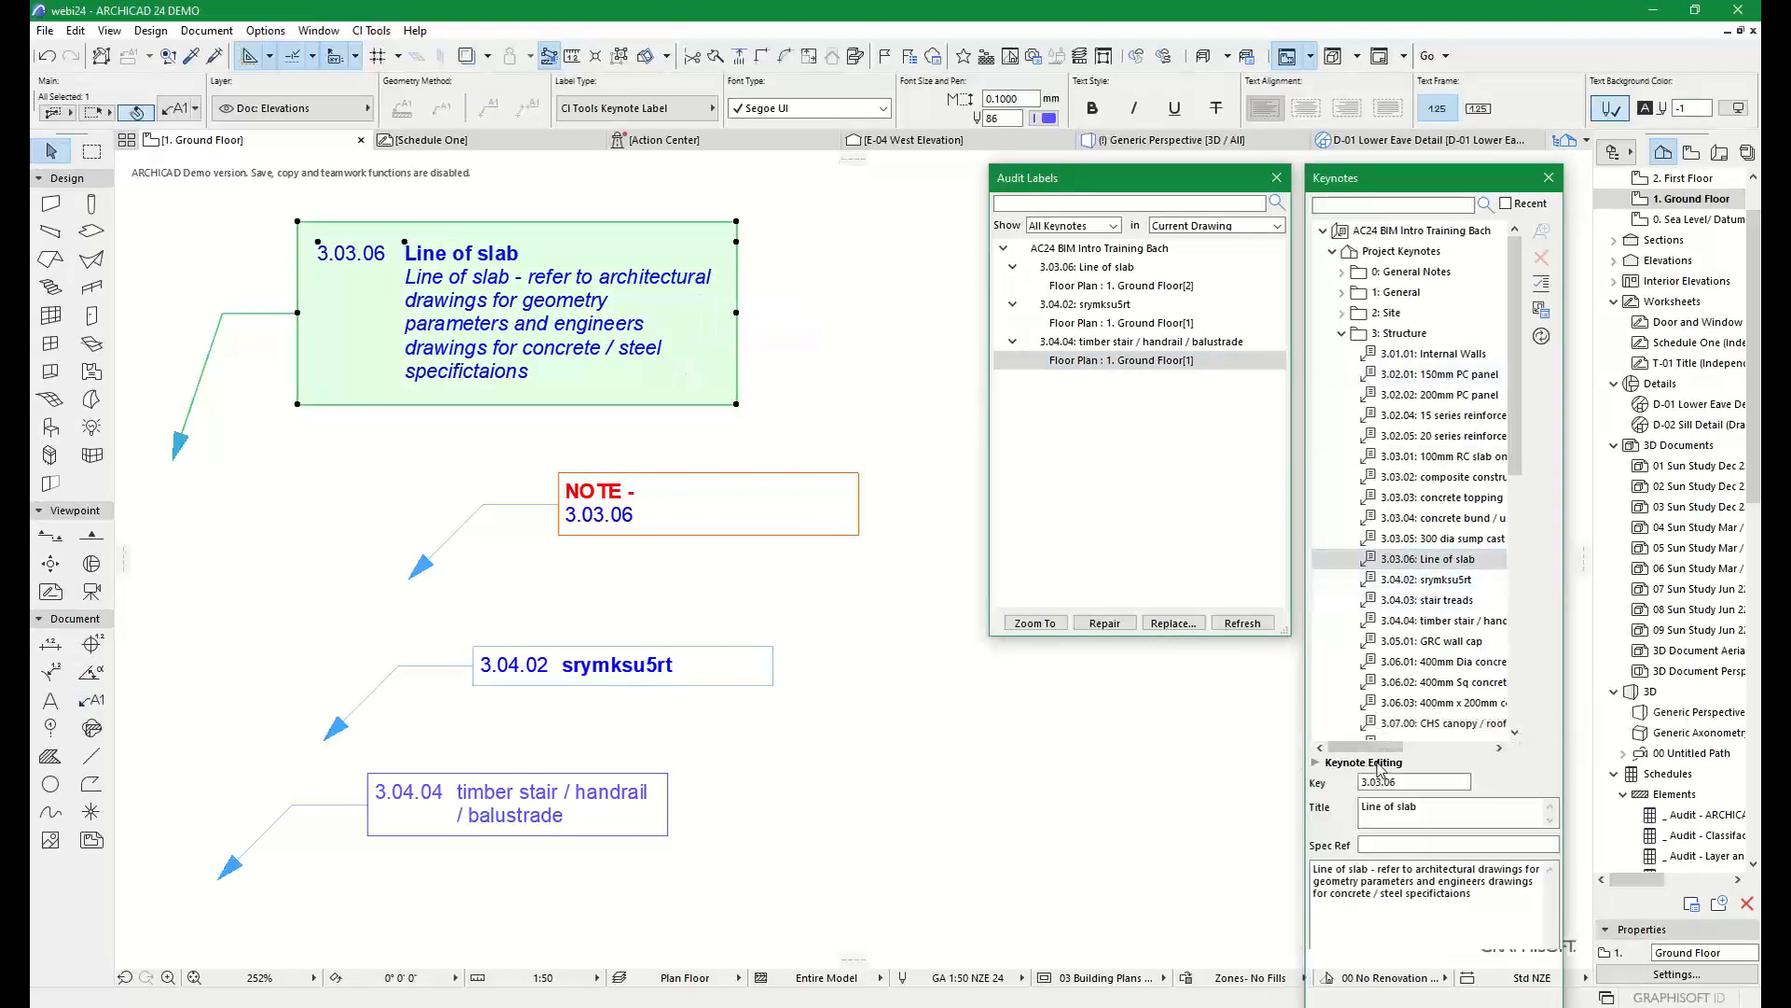
click(1461, 818)
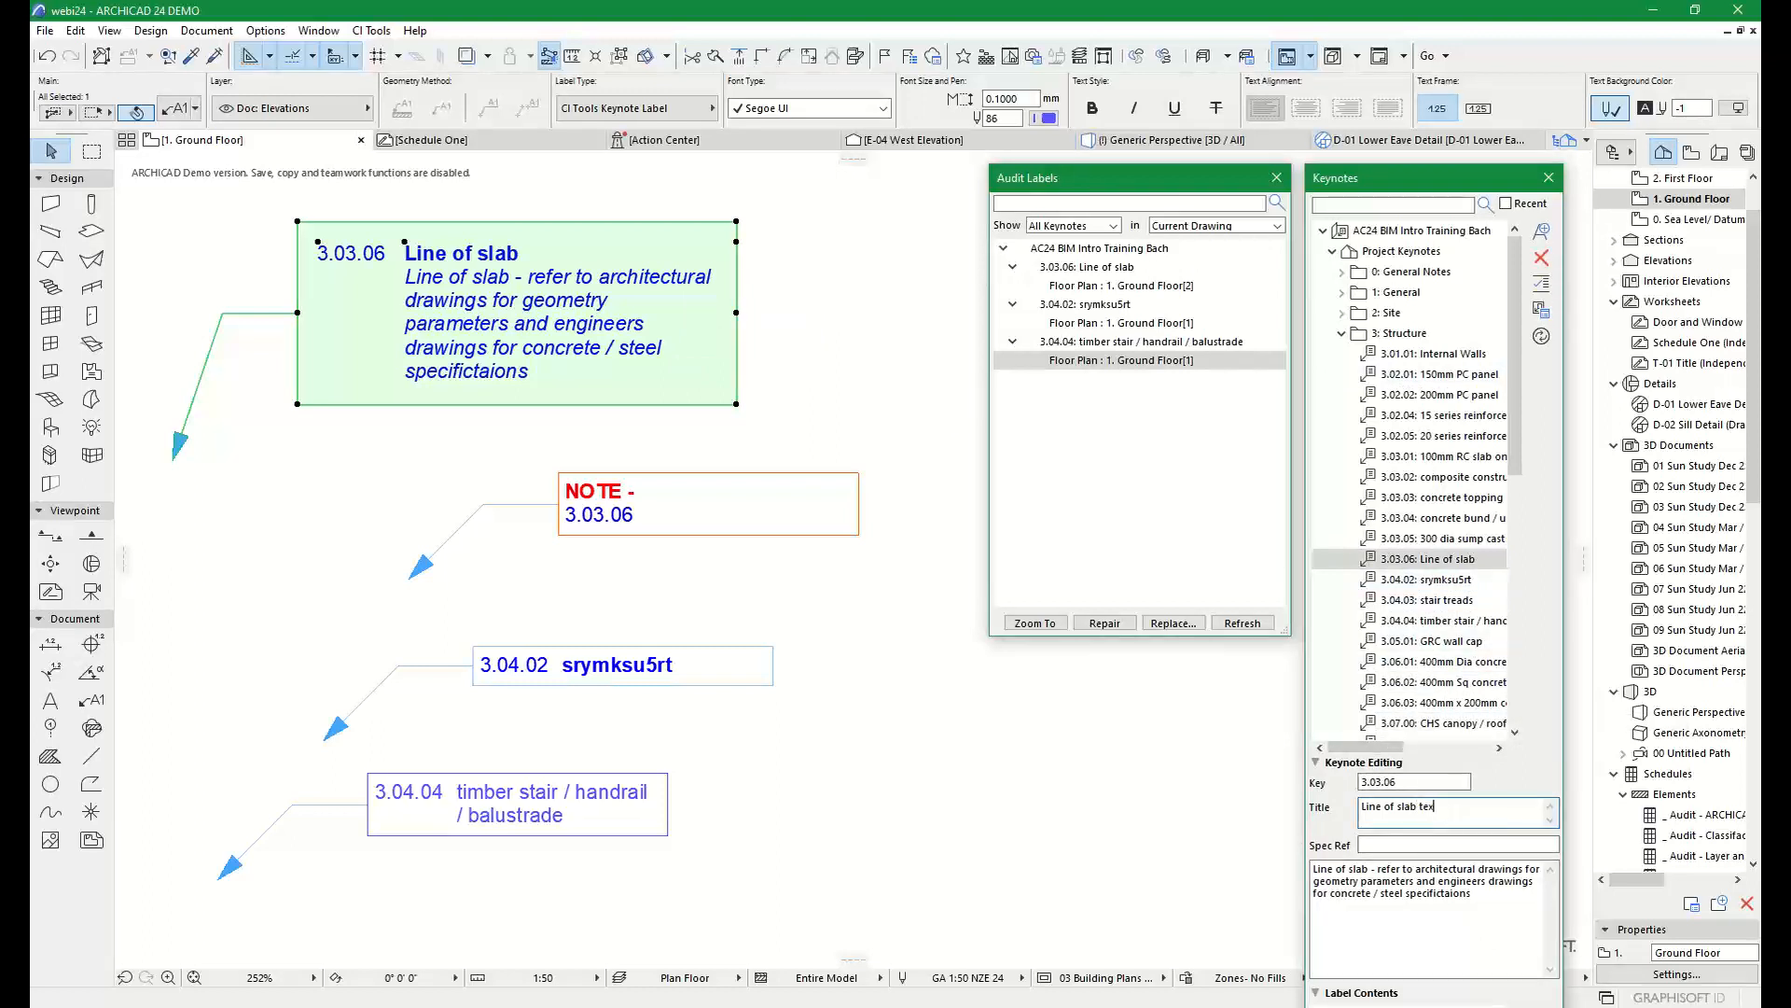
click(608, 667)
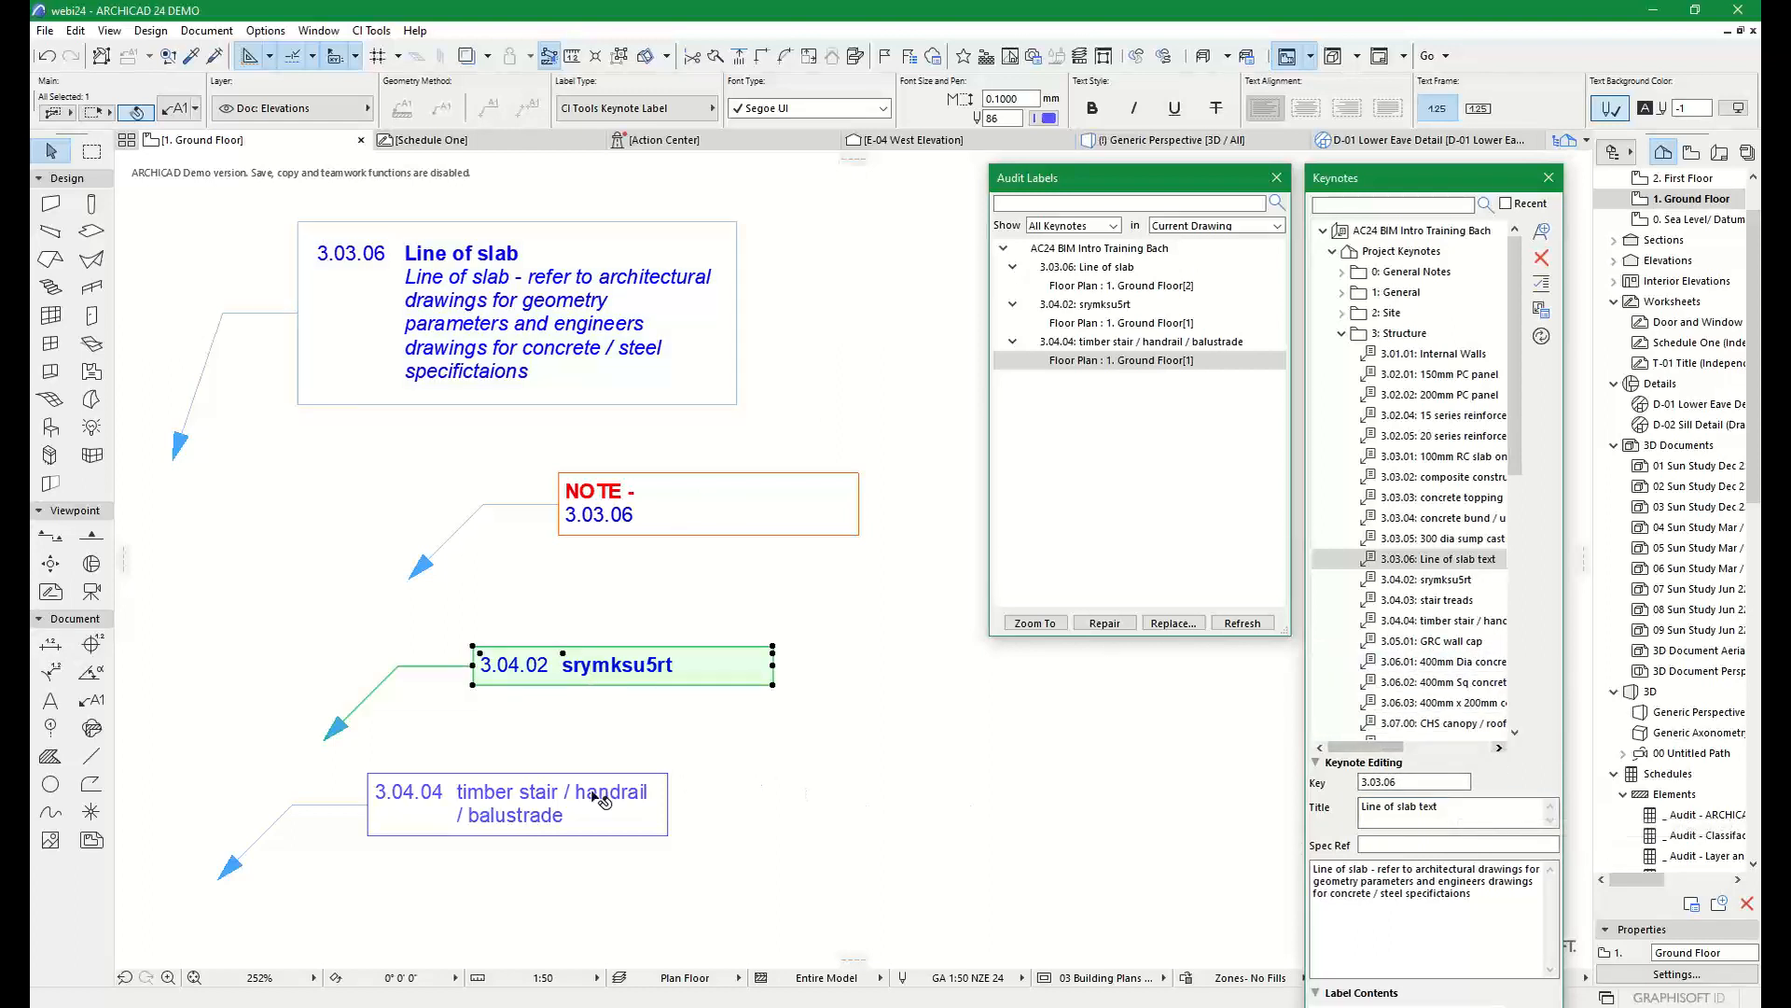
Change the title of keynote 3.04.04 to "timber stair / handrail / balustrade text" and refresh the label audit
click(615, 814)
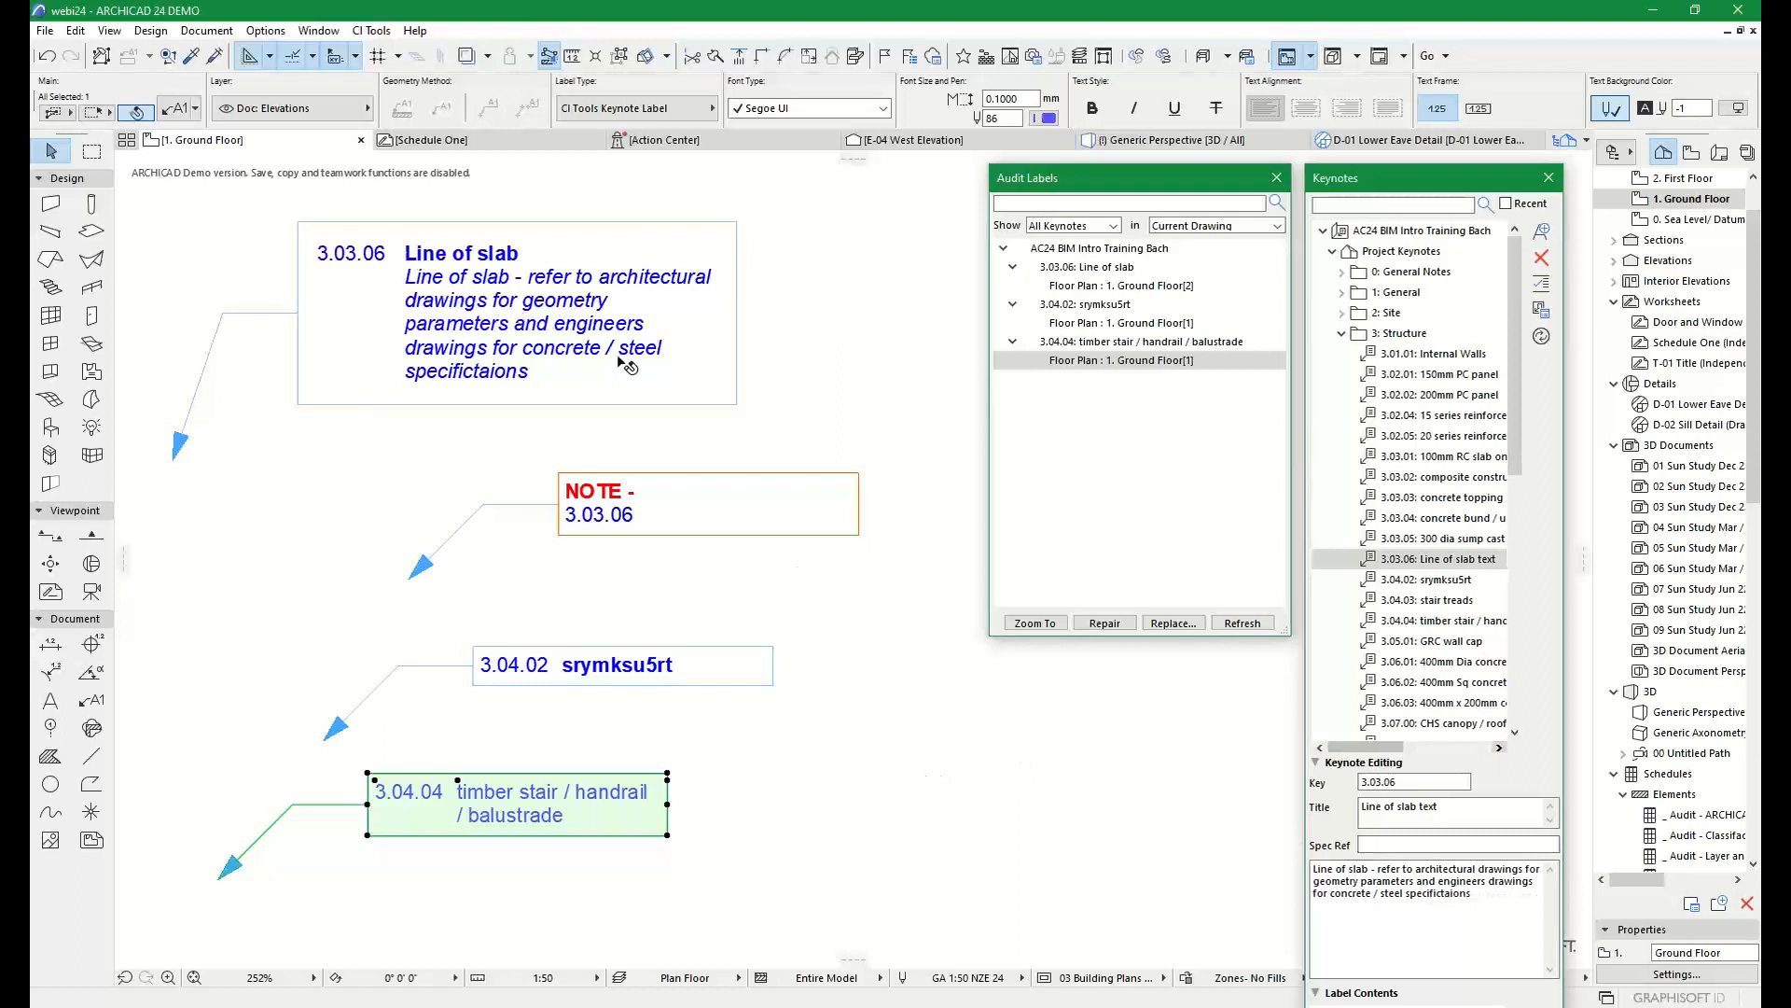
click(1424, 619)
click(1530, 808)
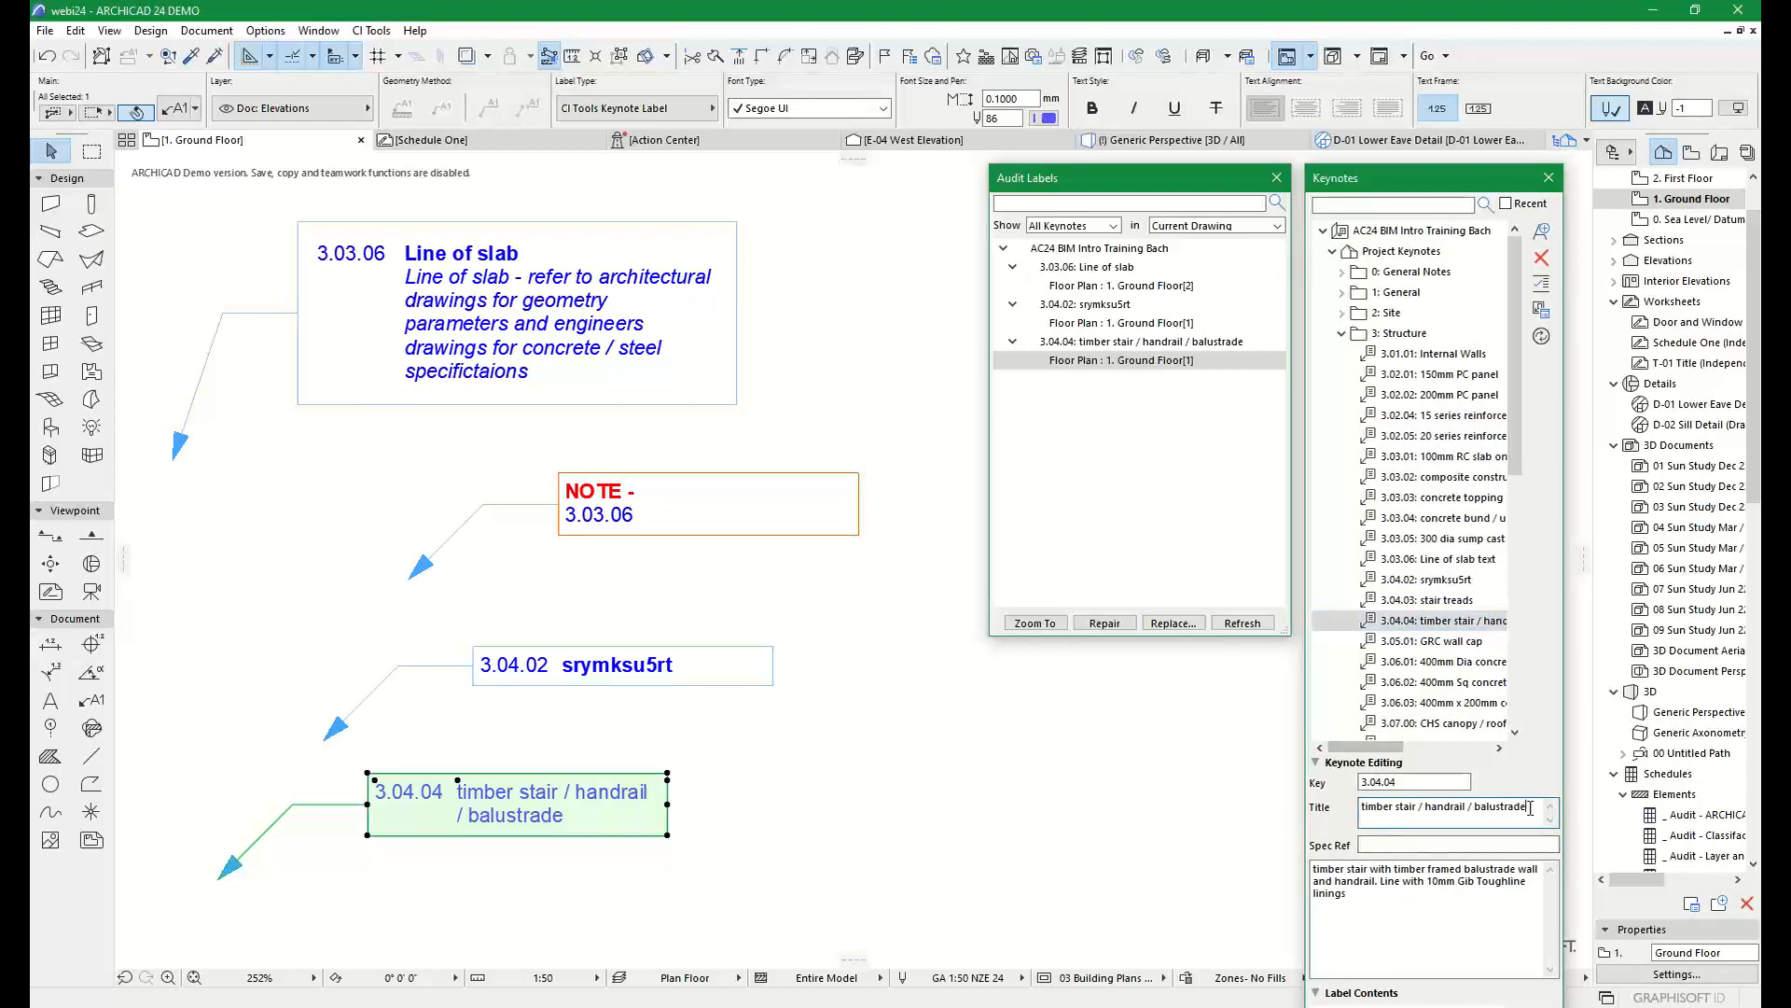
text(text)
click(1243, 623)
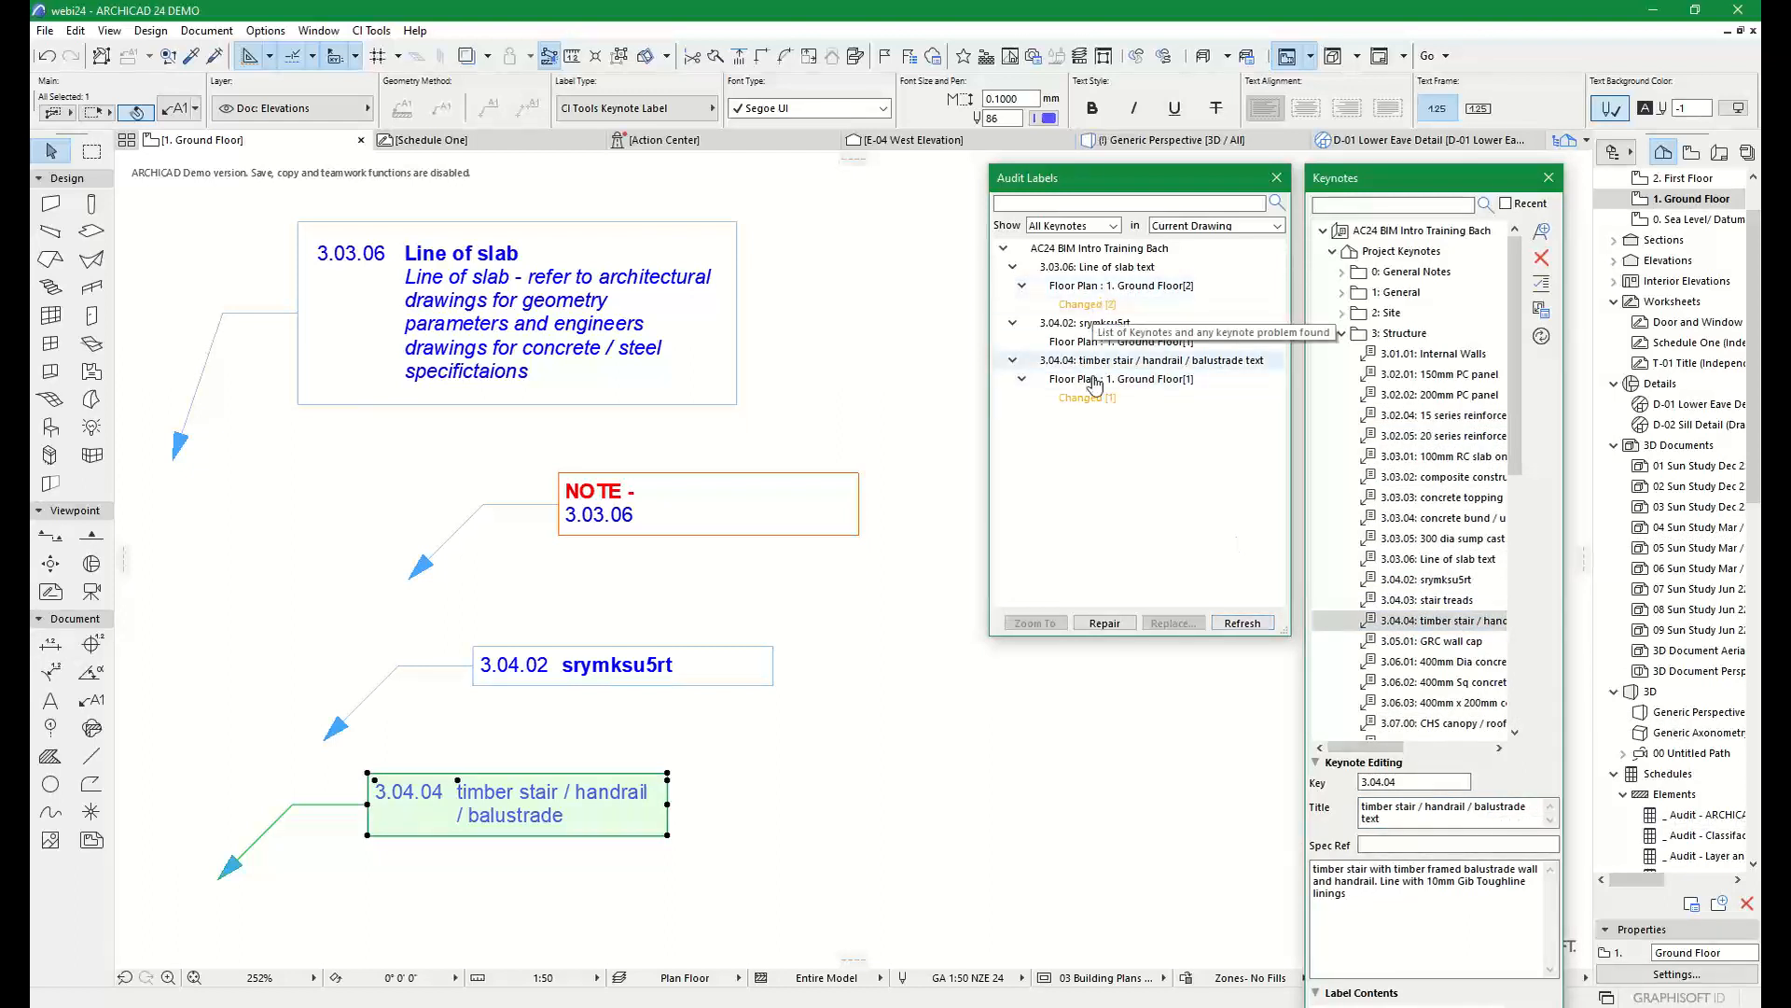
Repair the changed 3.03.06 and 3.04.04 labels through the audit so they use the edited keynote titles
click(1099, 306)
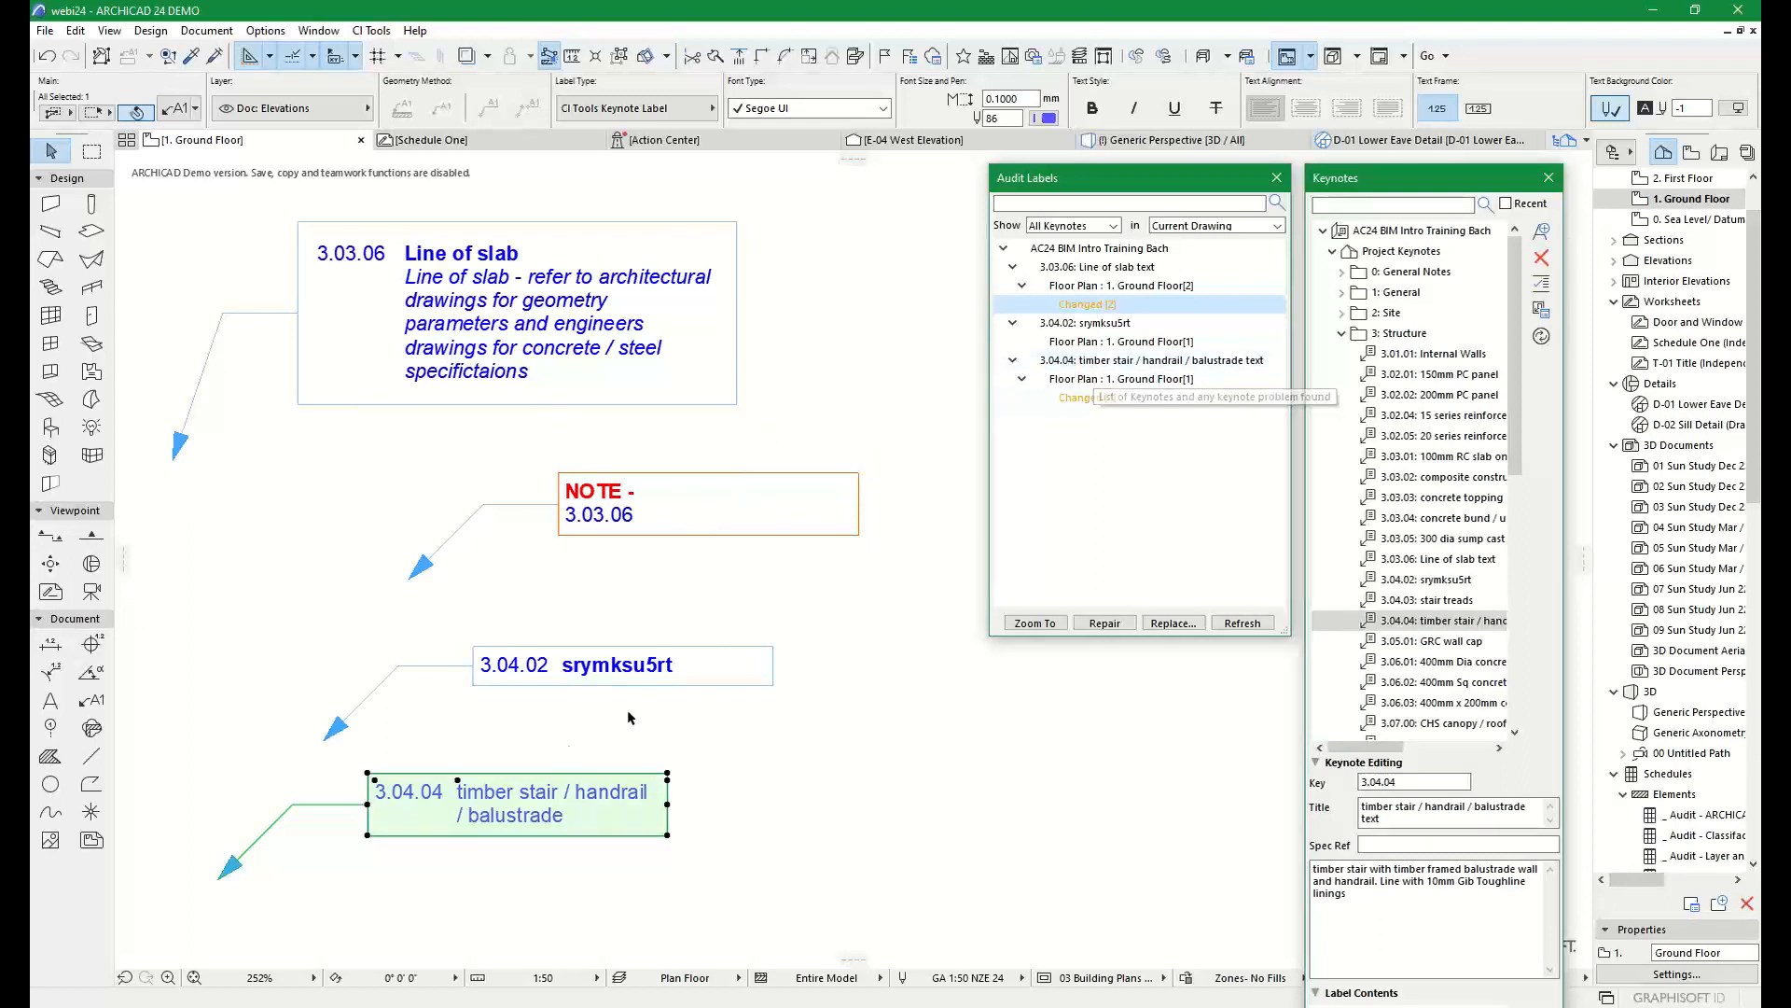
click(770, 668)
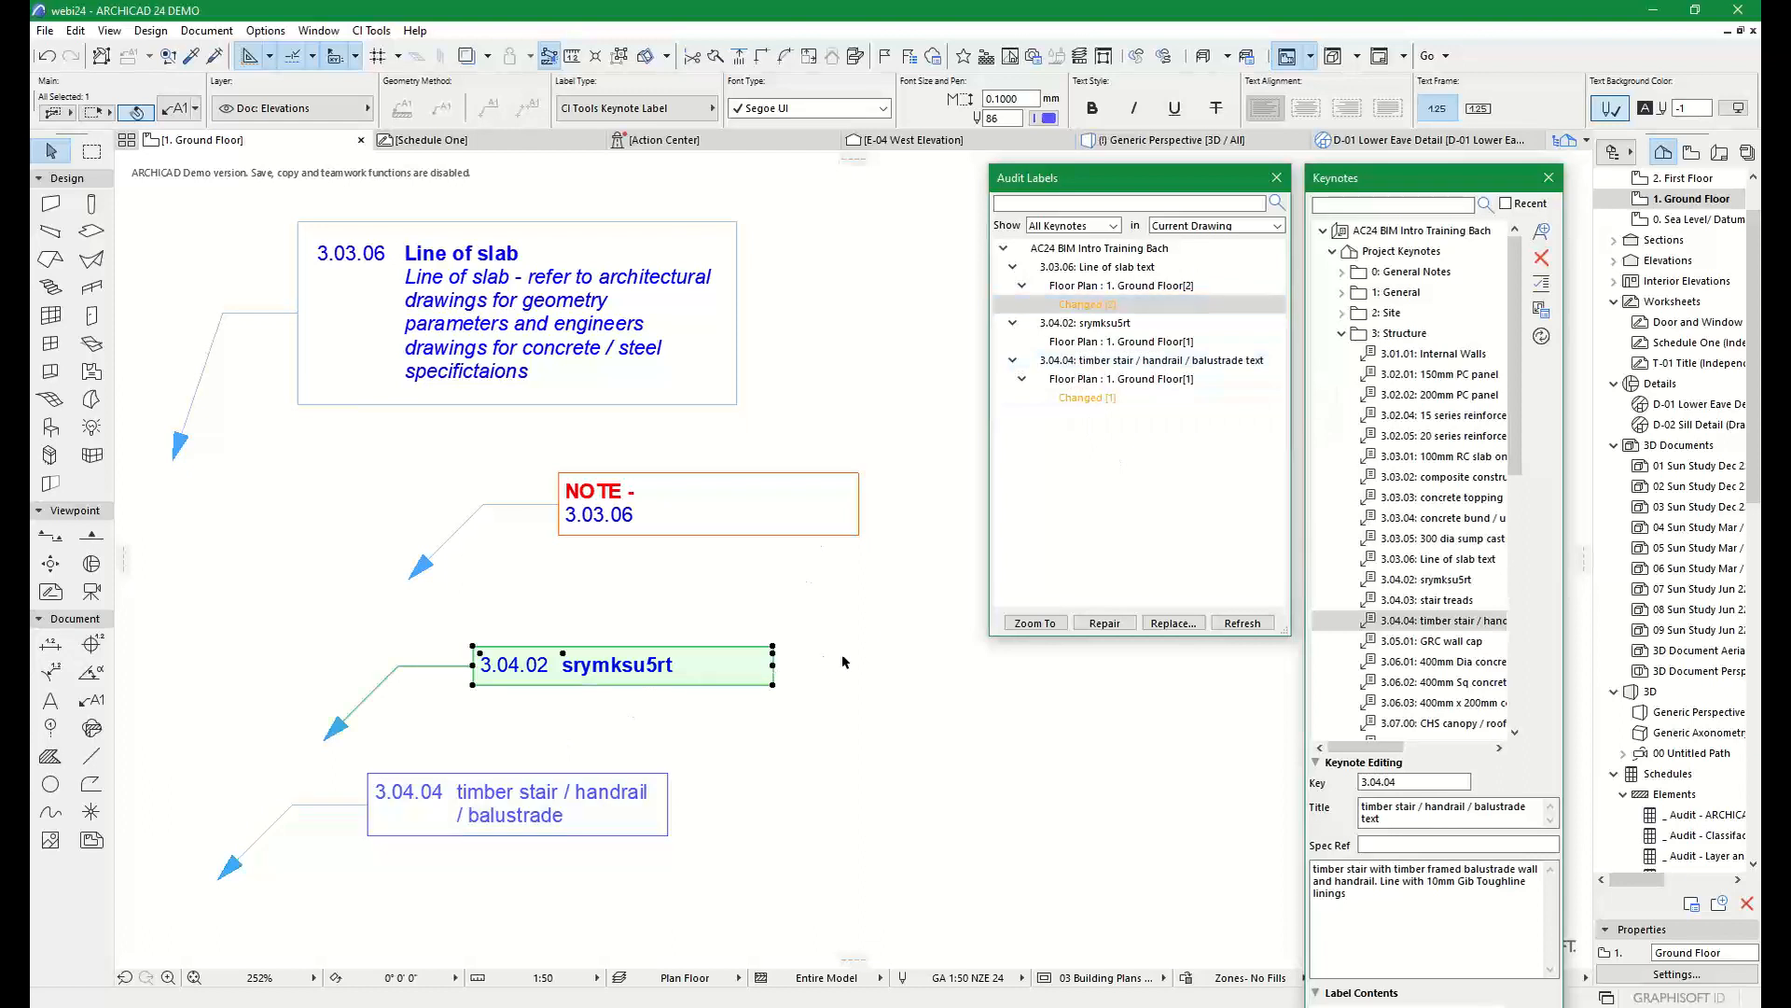
click(833, 693)
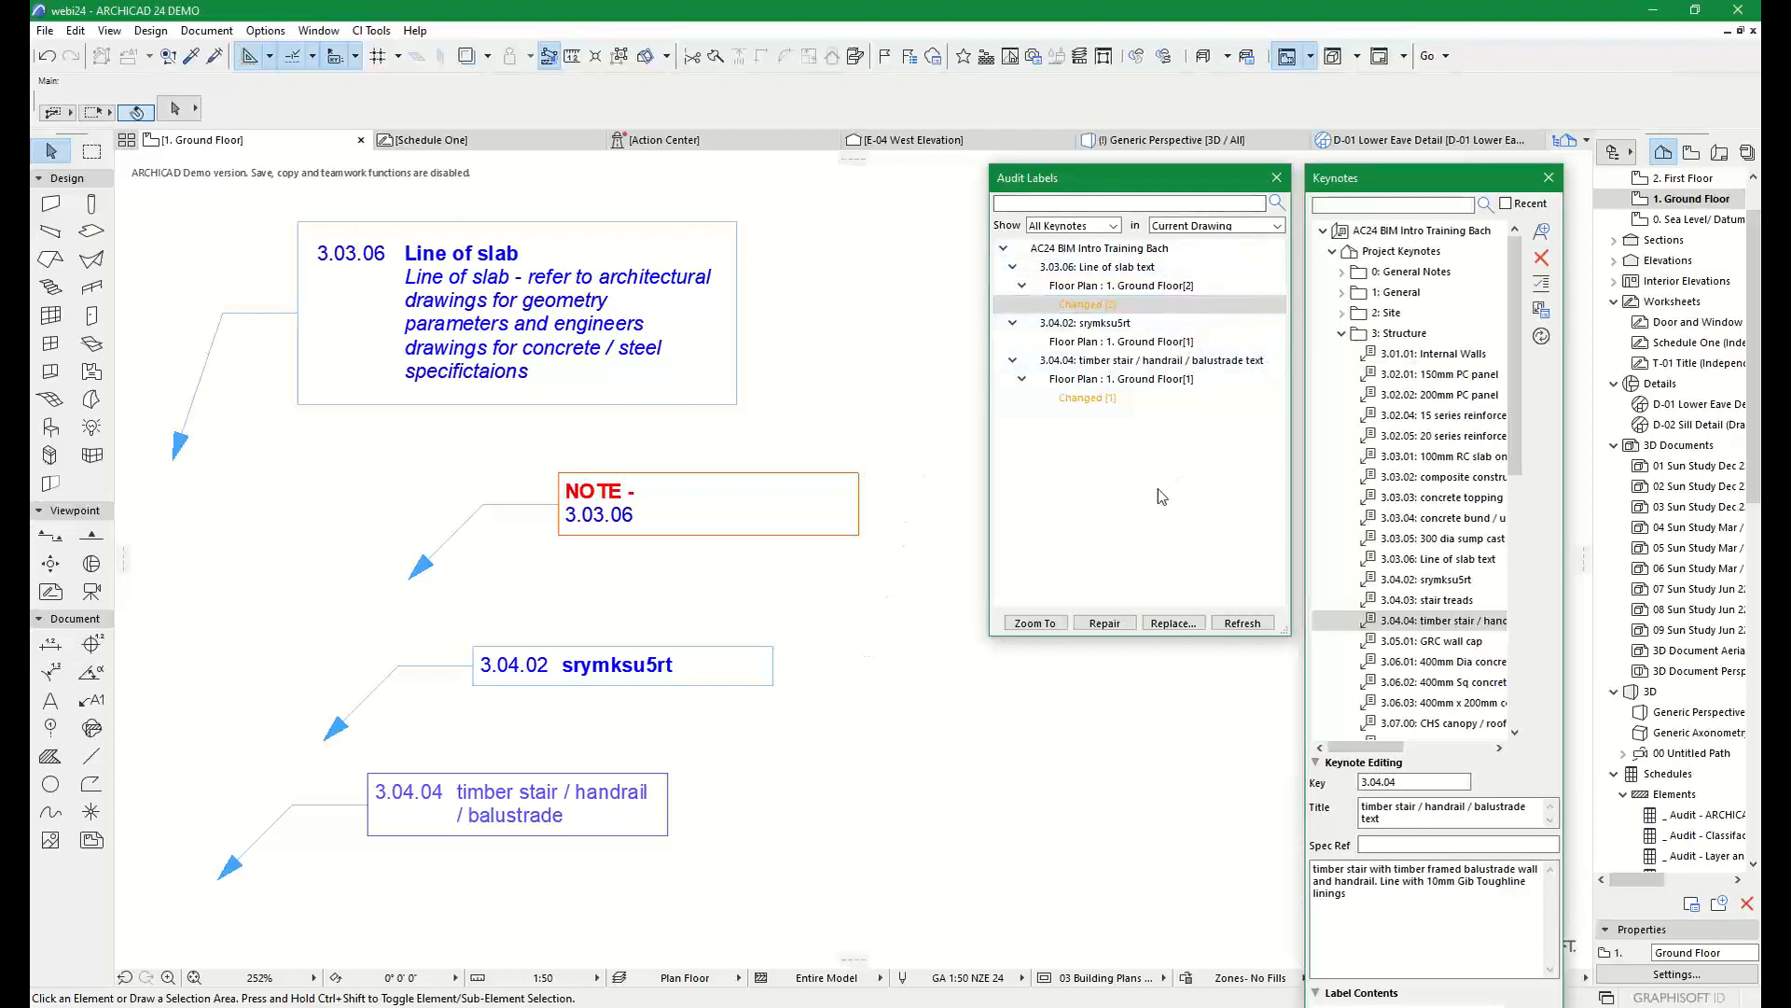
click(1105, 622)
click(1103, 623)
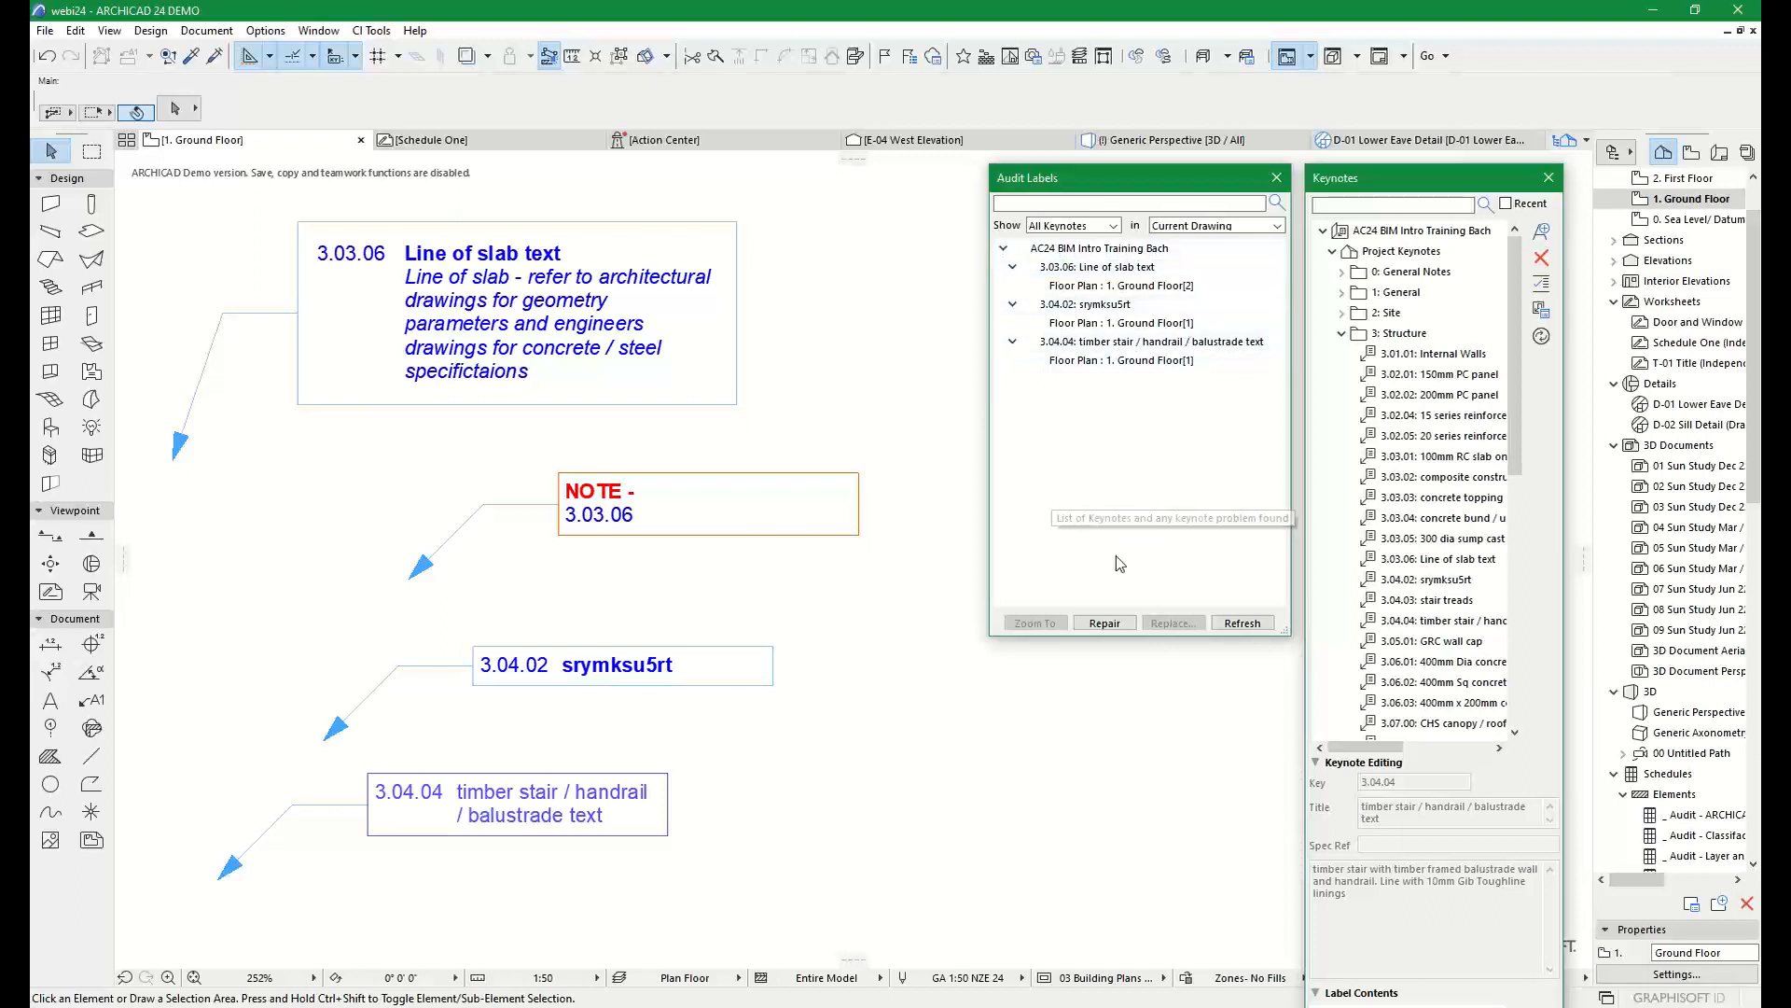
click(1104, 624)
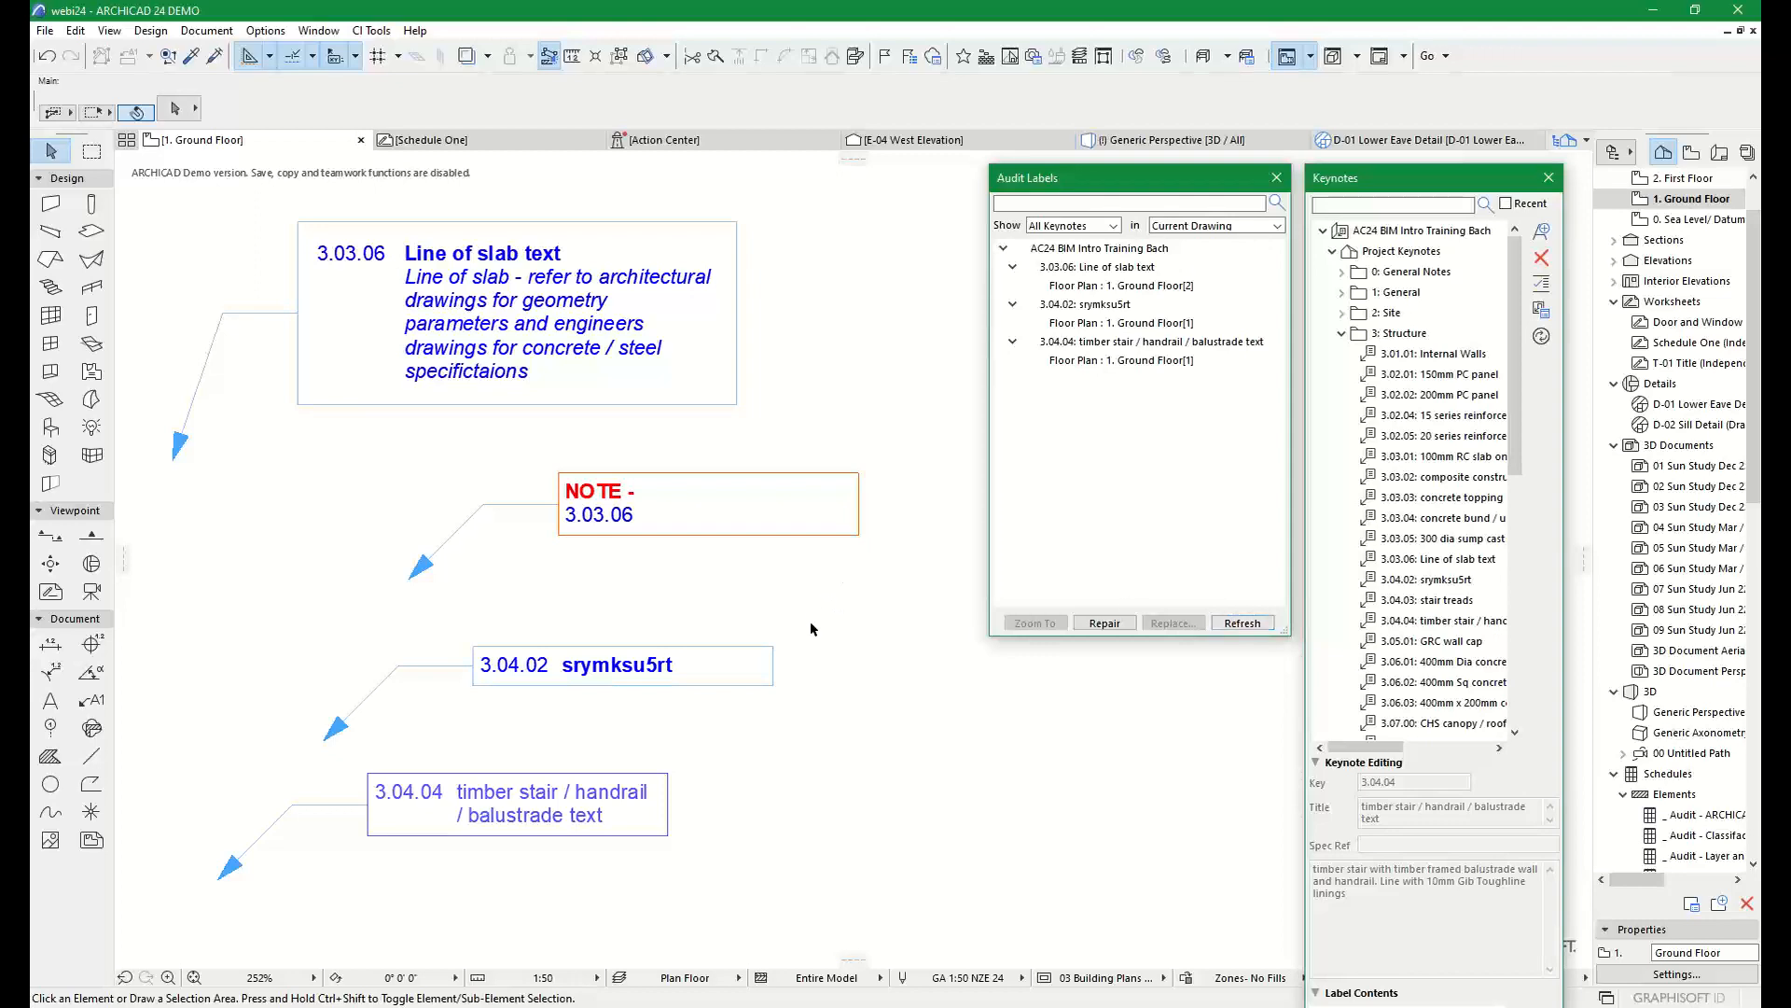
Close the label audit, collapse the keynote editing section, and lengthen the Keynotes palette
scroll(812, 617, down, 3)
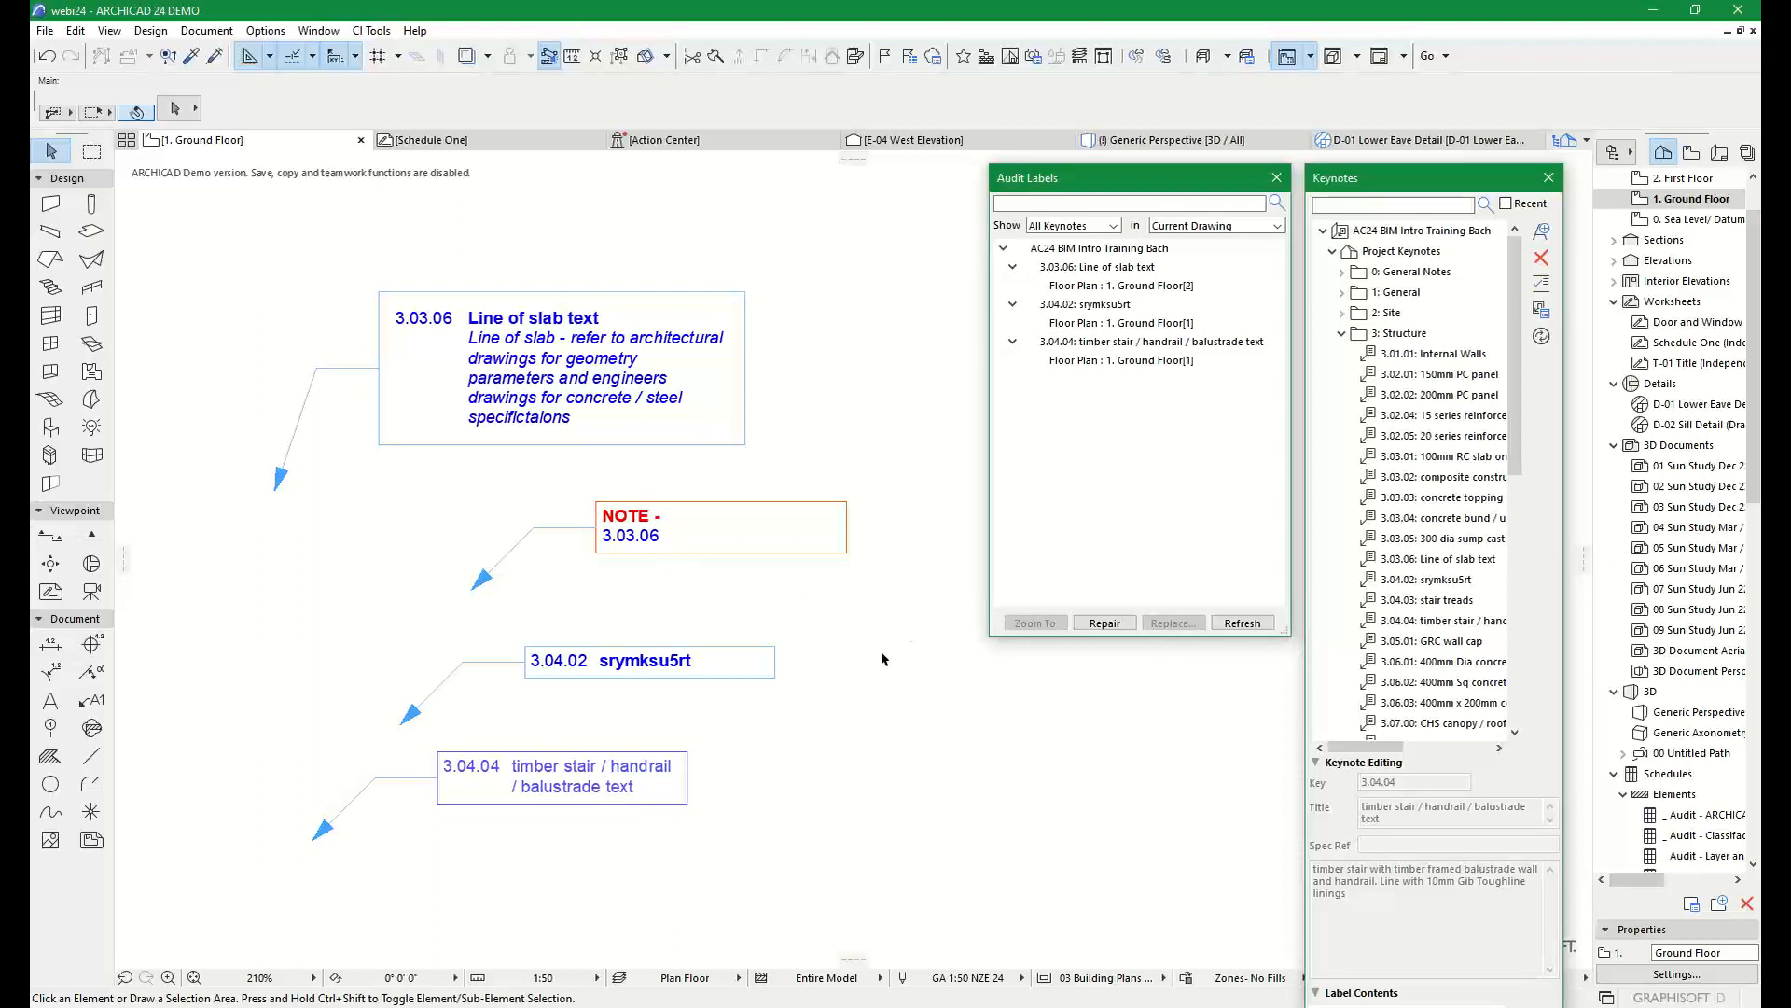
click(1277, 179)
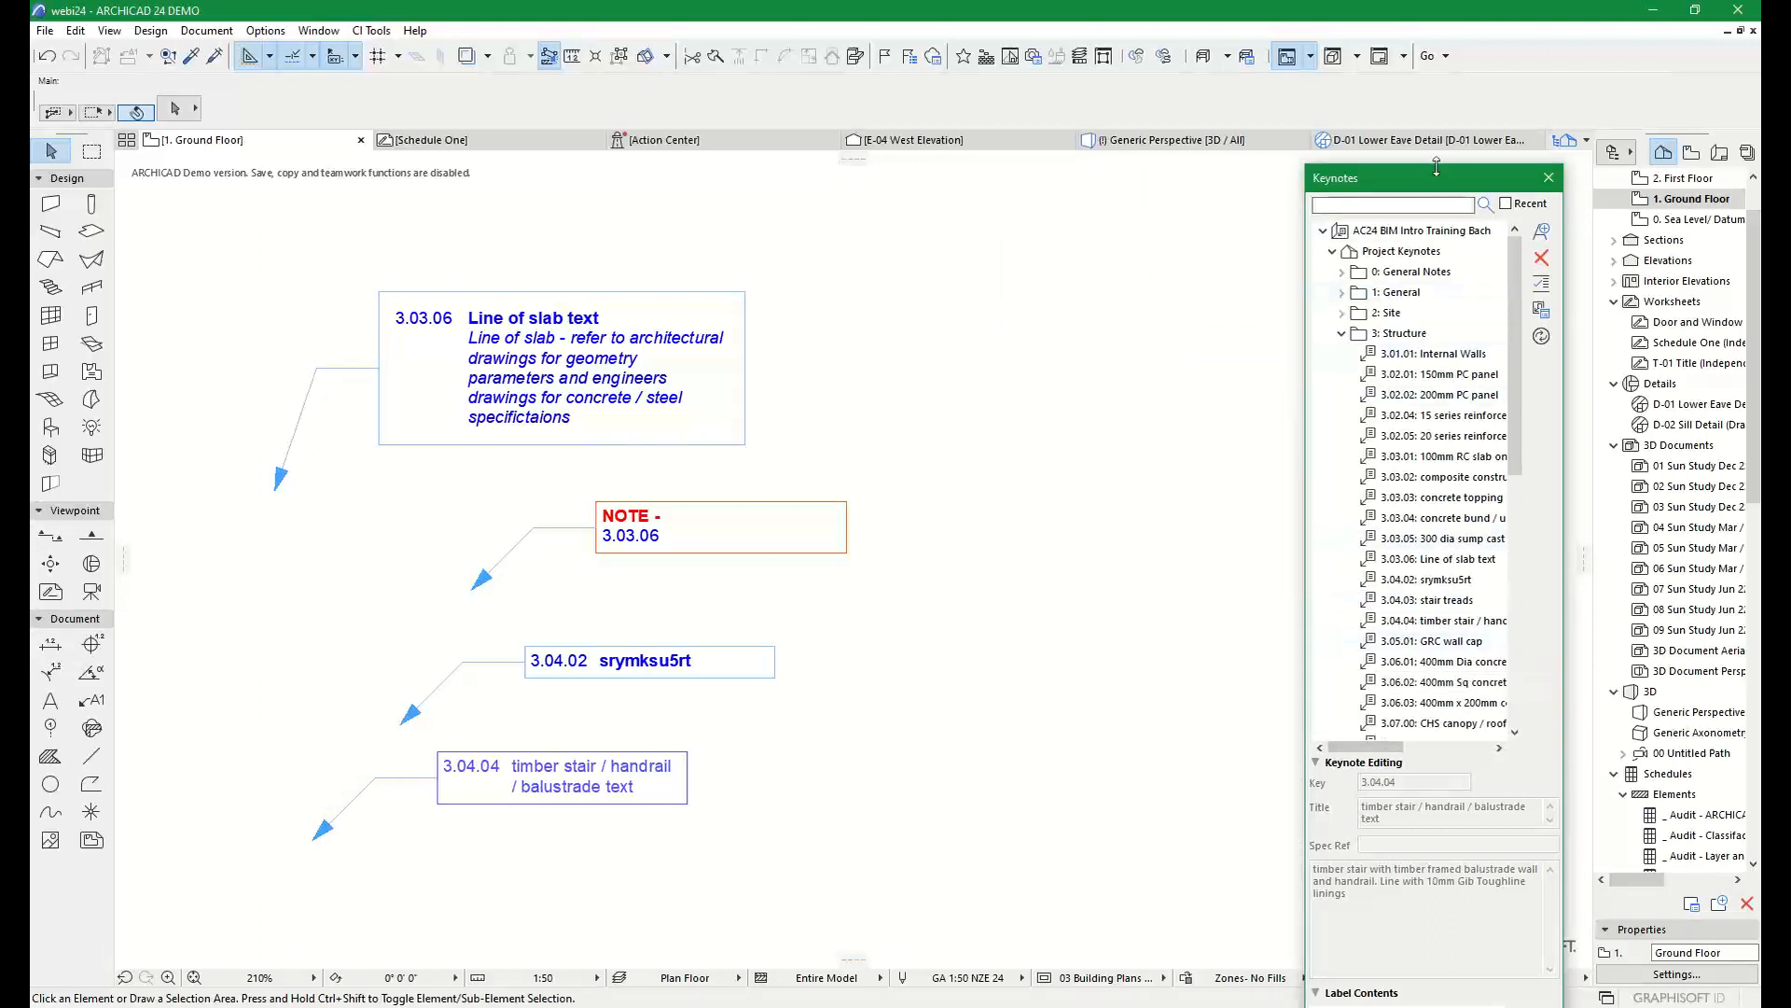
mouse_move(1435, 166)
mouse_down()
mouse_move(1440, 282)
mouse_move(1453, 177)
mouse_up()
click(1328, 642)
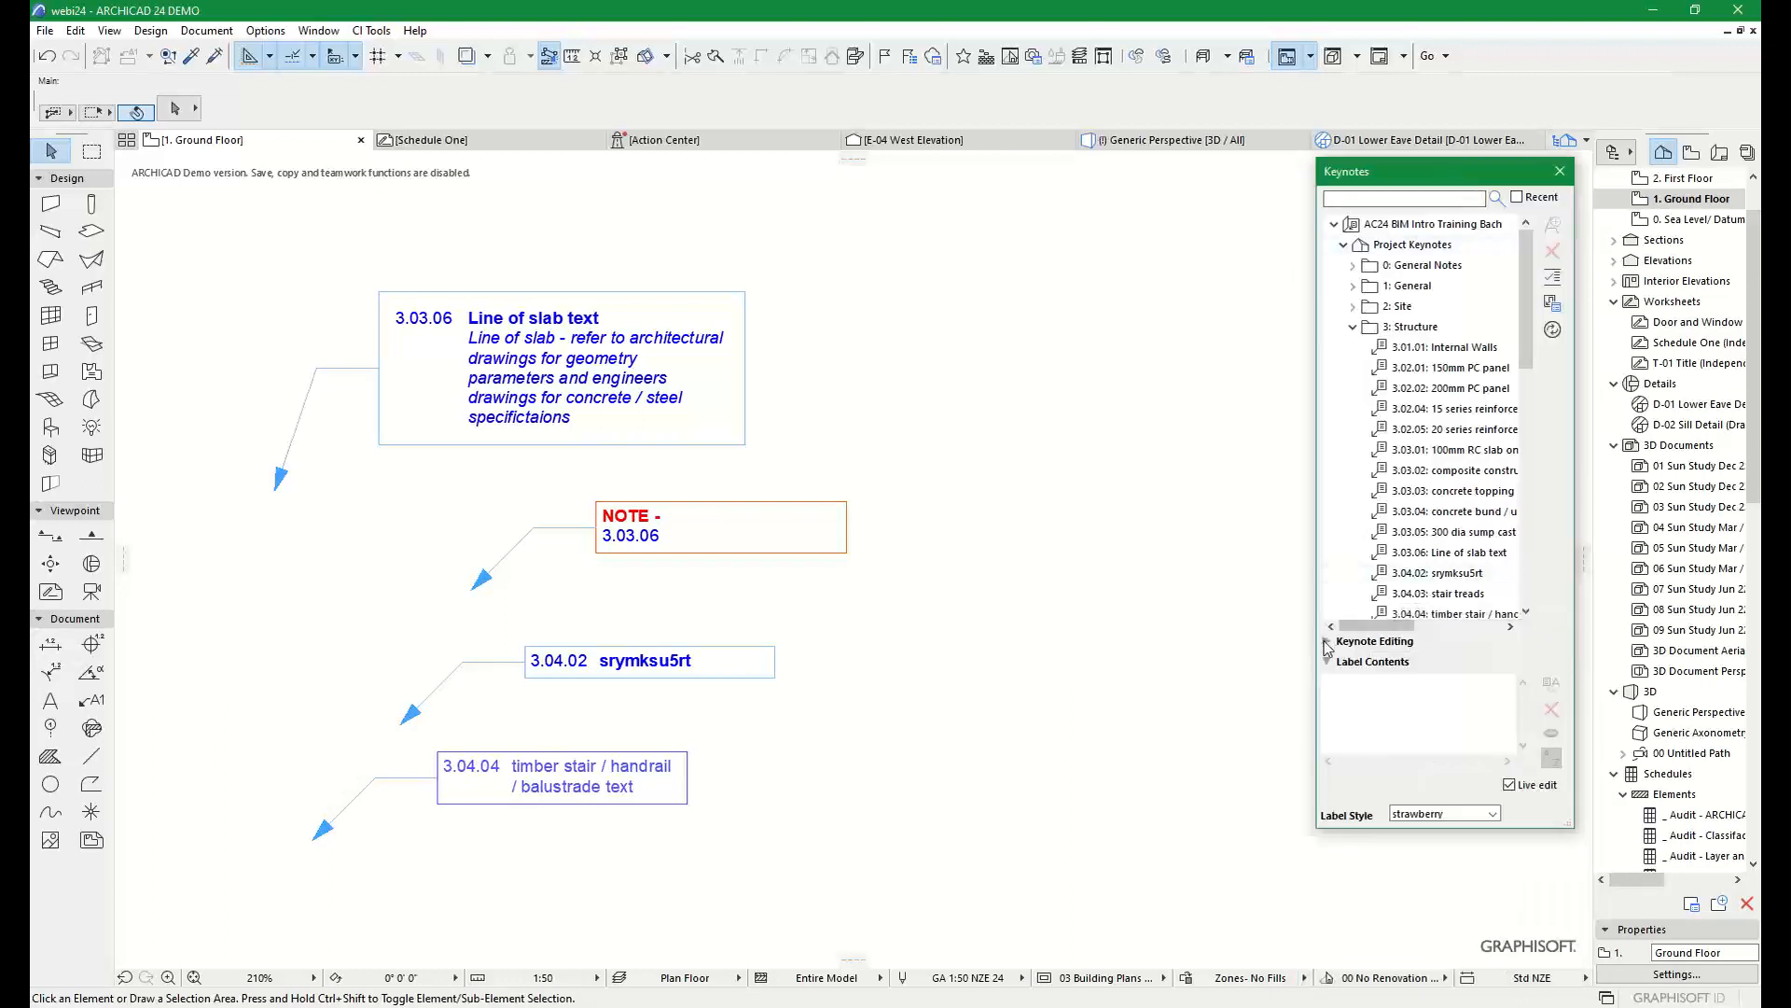
drag(1422, 827, 1422, 949)
Select the three internal walls enclosing the staircase beside the Living room on the ground floor plan
scroll(681, 588, down, 5)
middle_drag(534, 609, 960, 563)
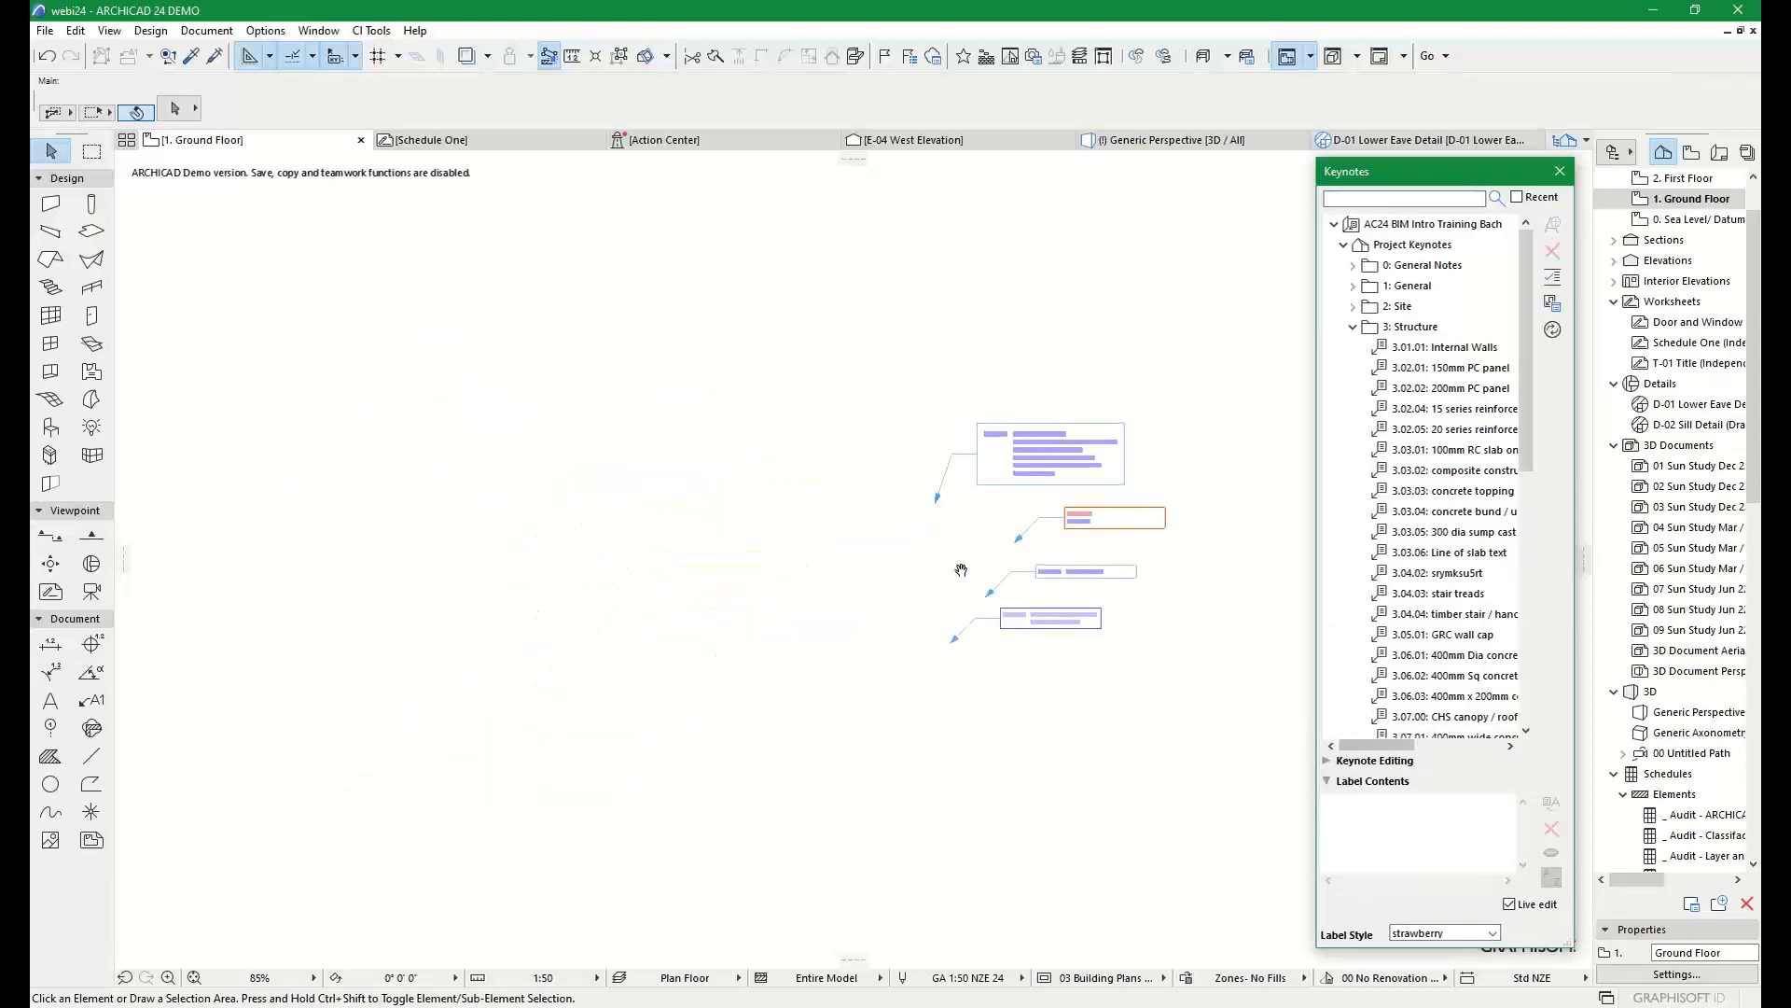
scroll(942, 561, down, 3)
middle_drag(653, 603, 807, 554)
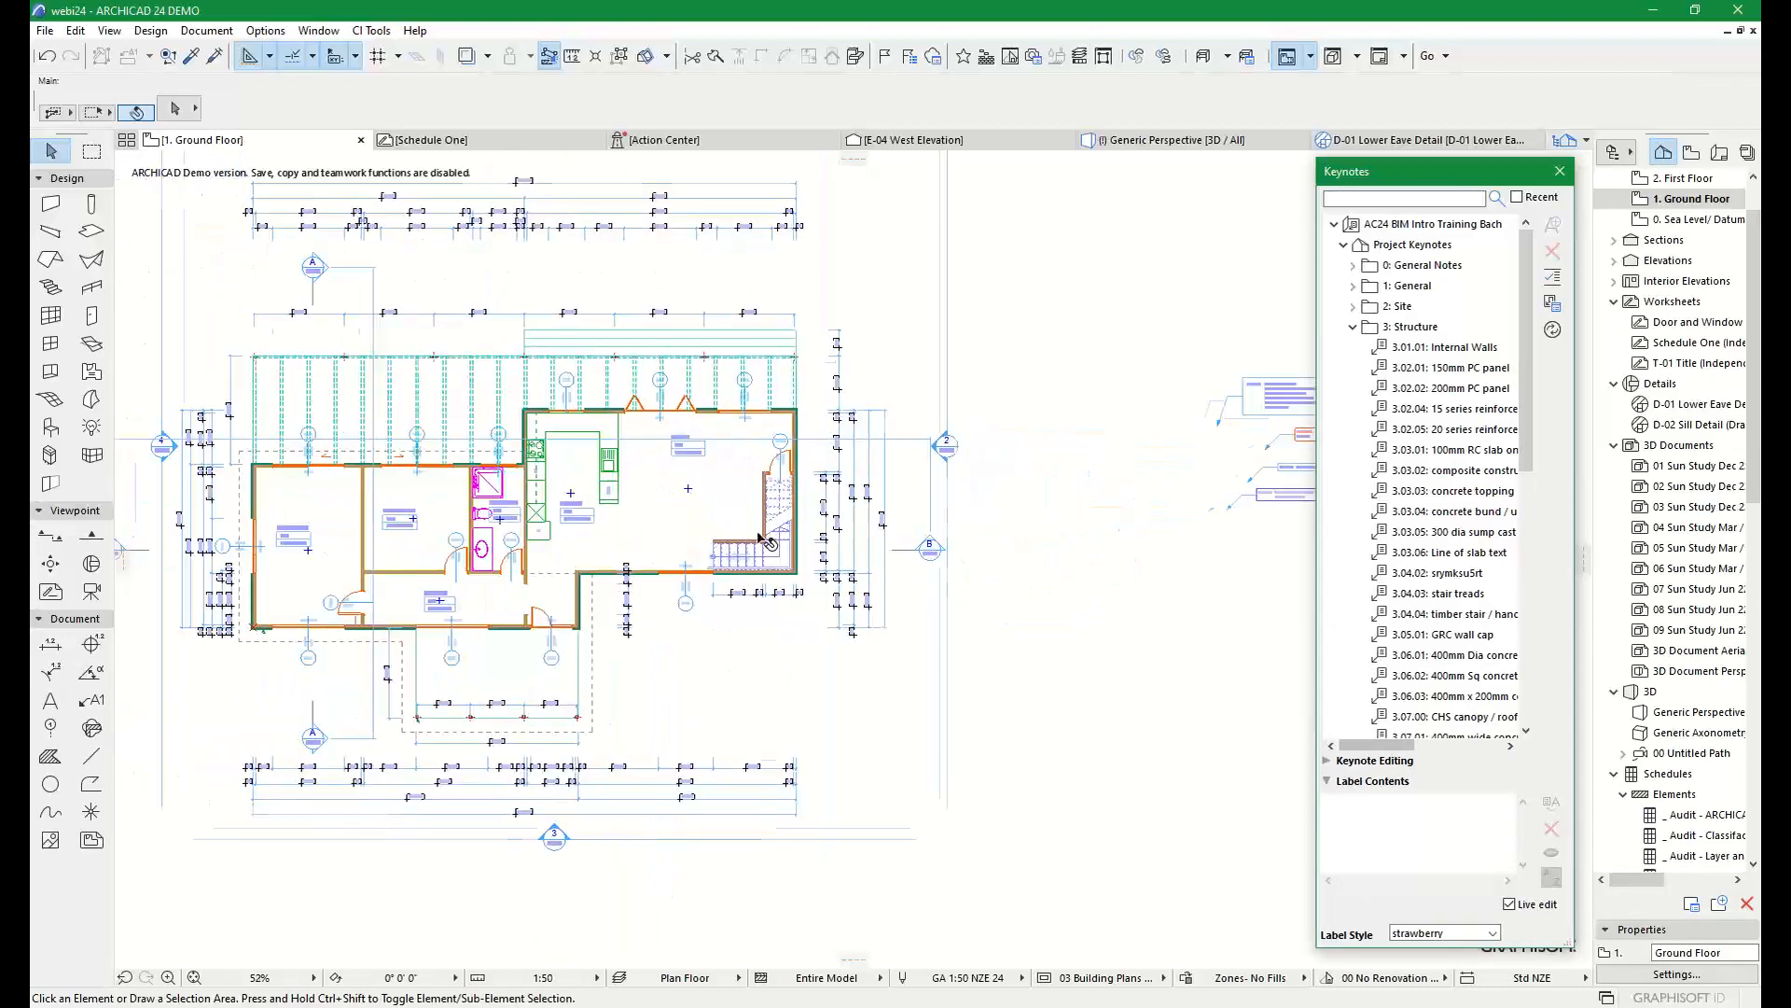
scroll(767, 537, up, 2)
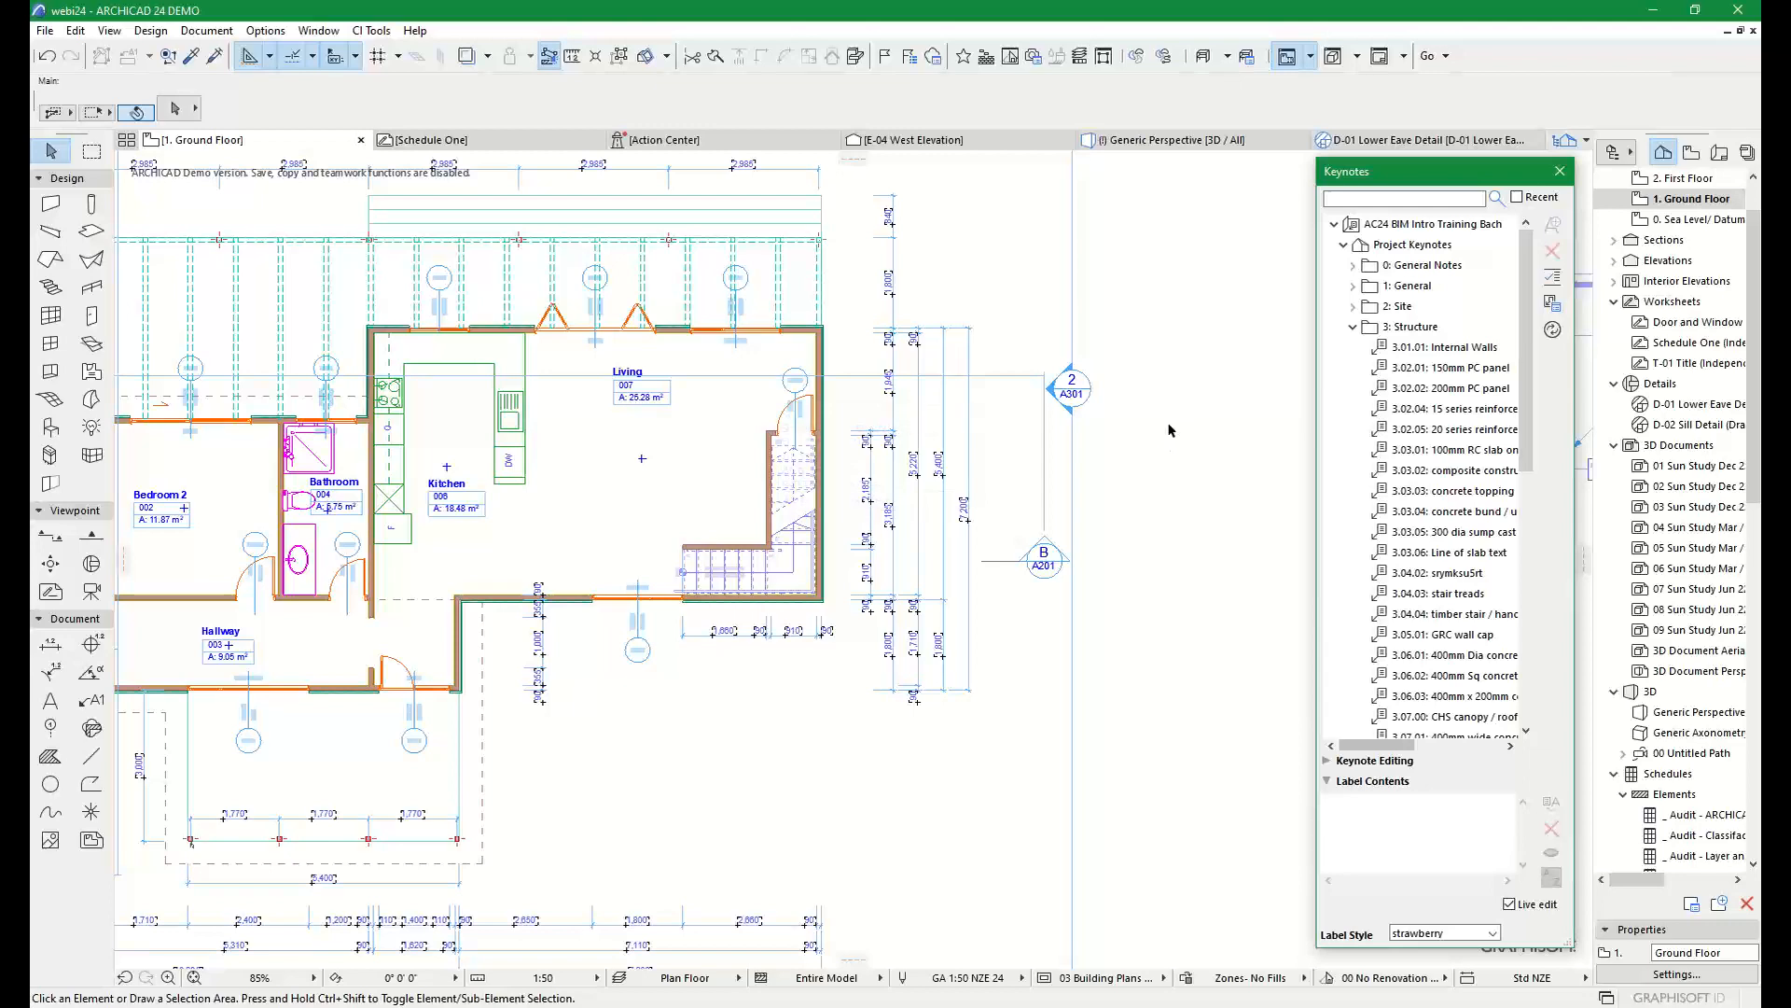
scroll(892, 466, up, 3)
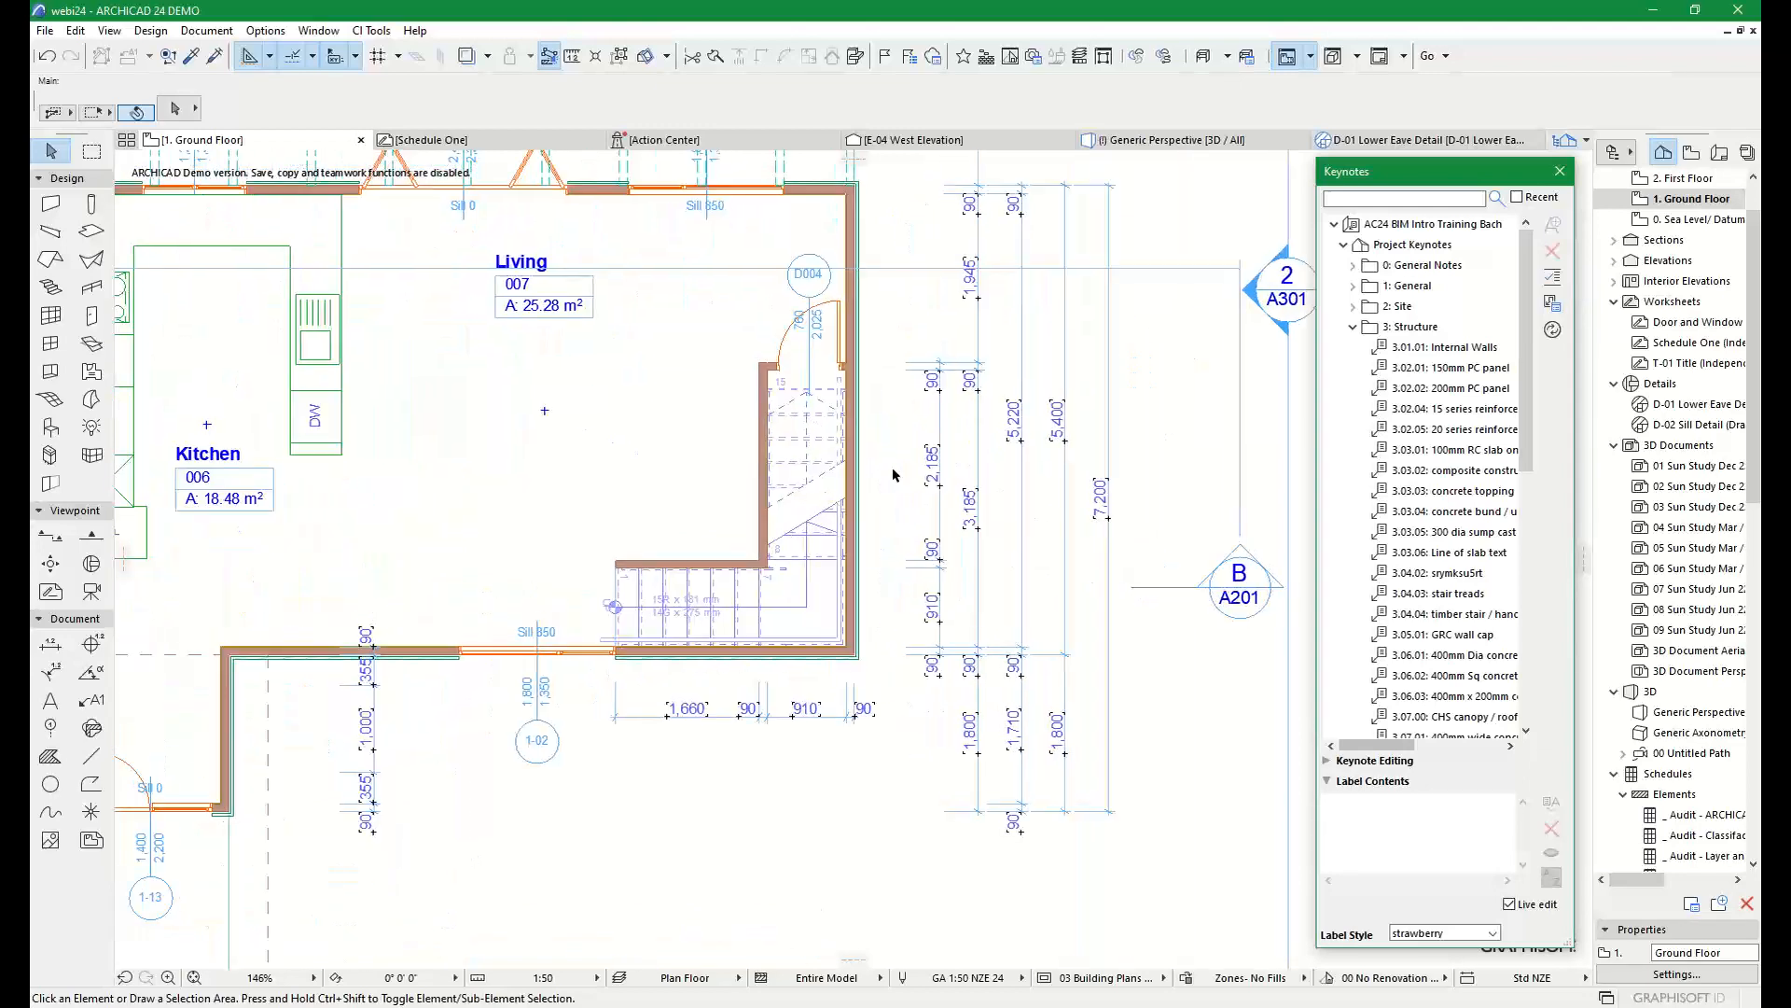
middle_drag(746, 478, 769, 451)
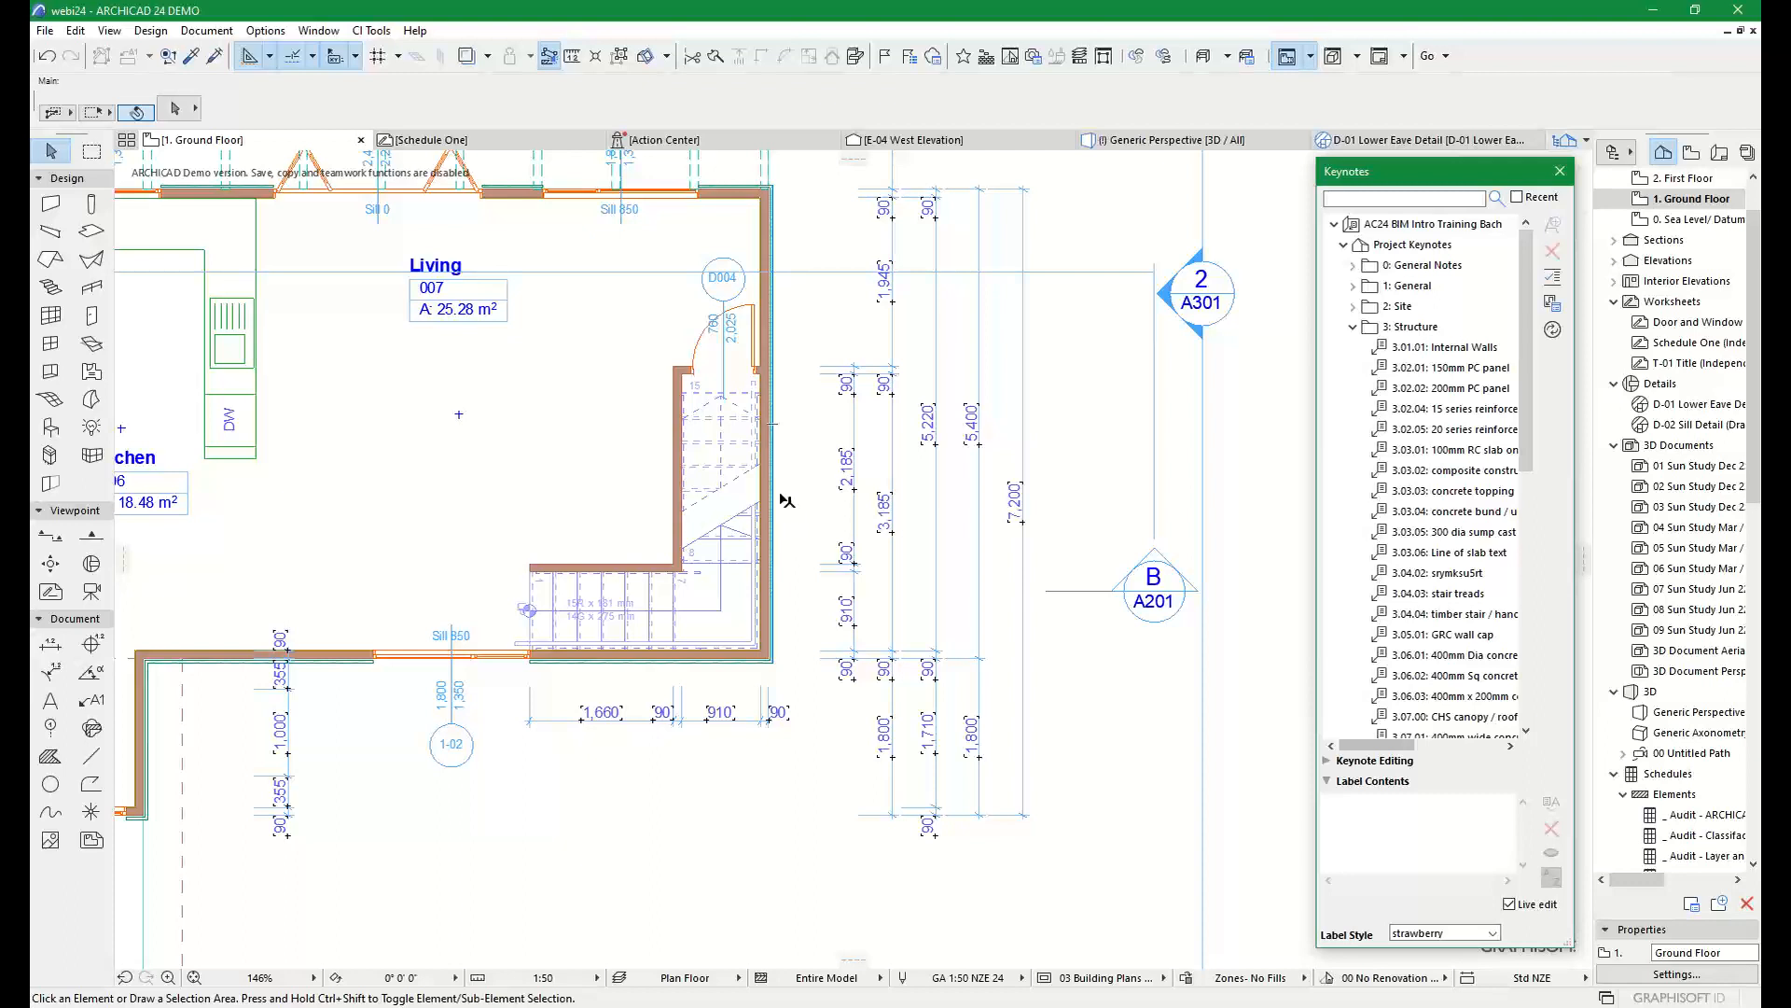
click(676, 376)
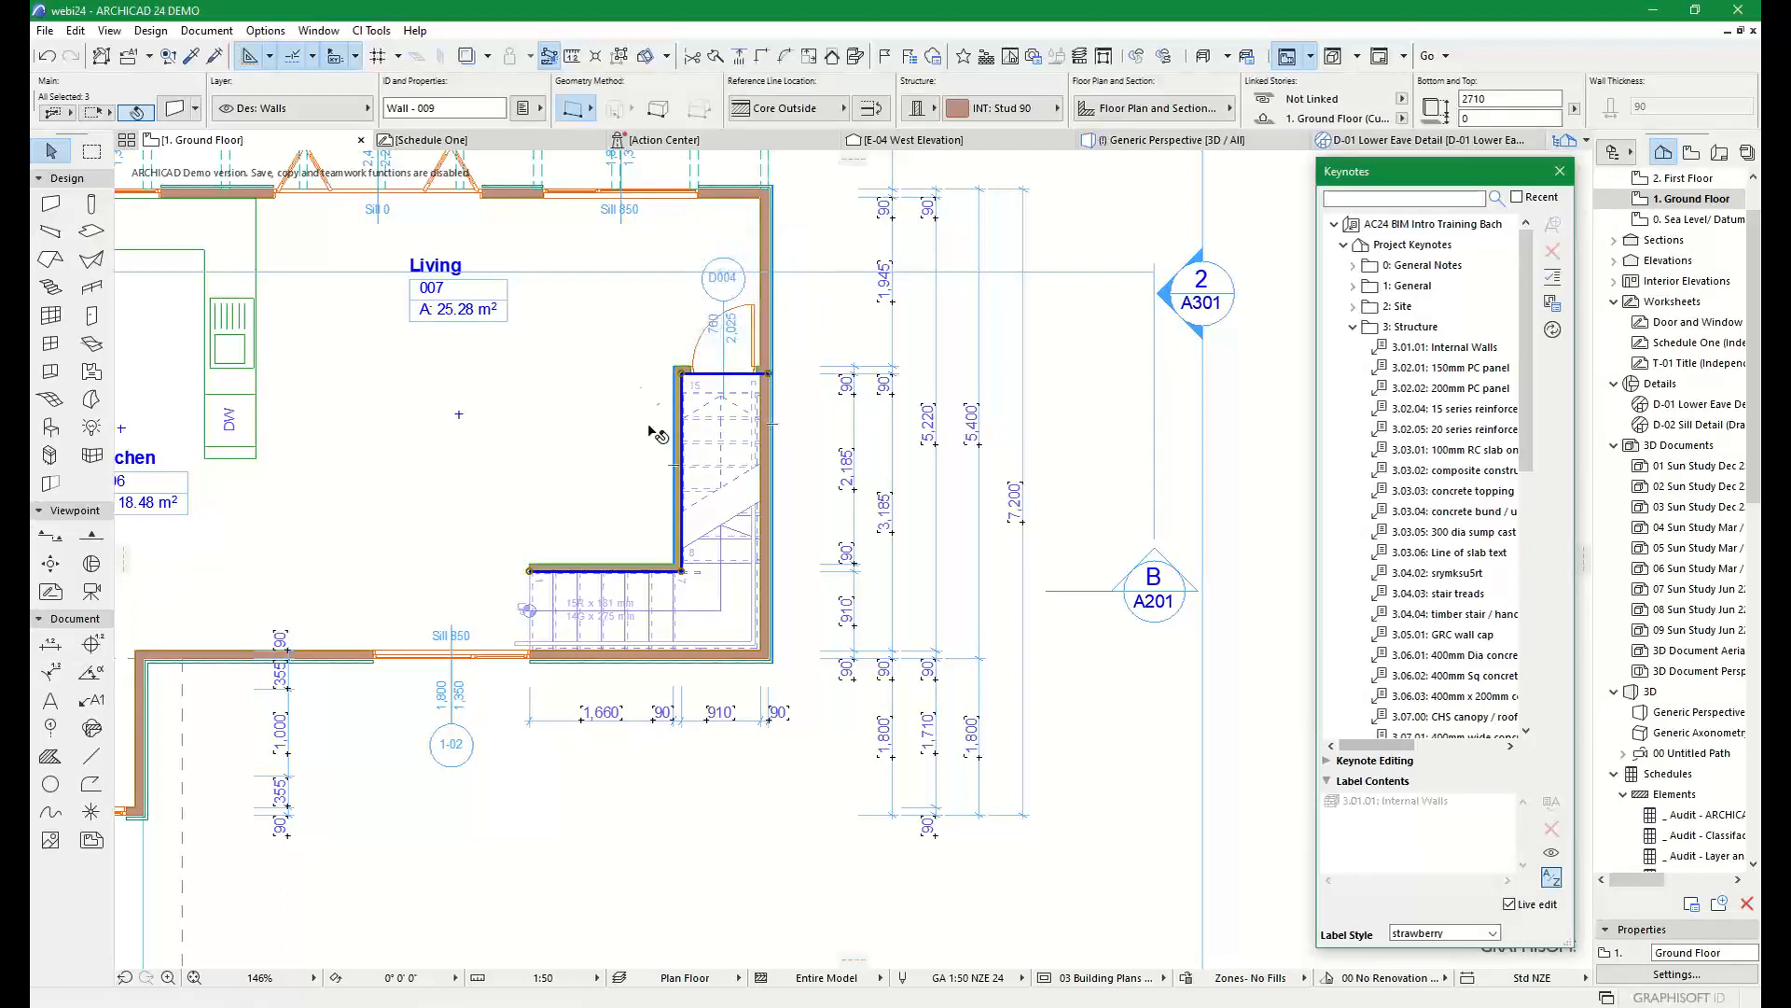
middle_drag(565, 408, 705, 496)
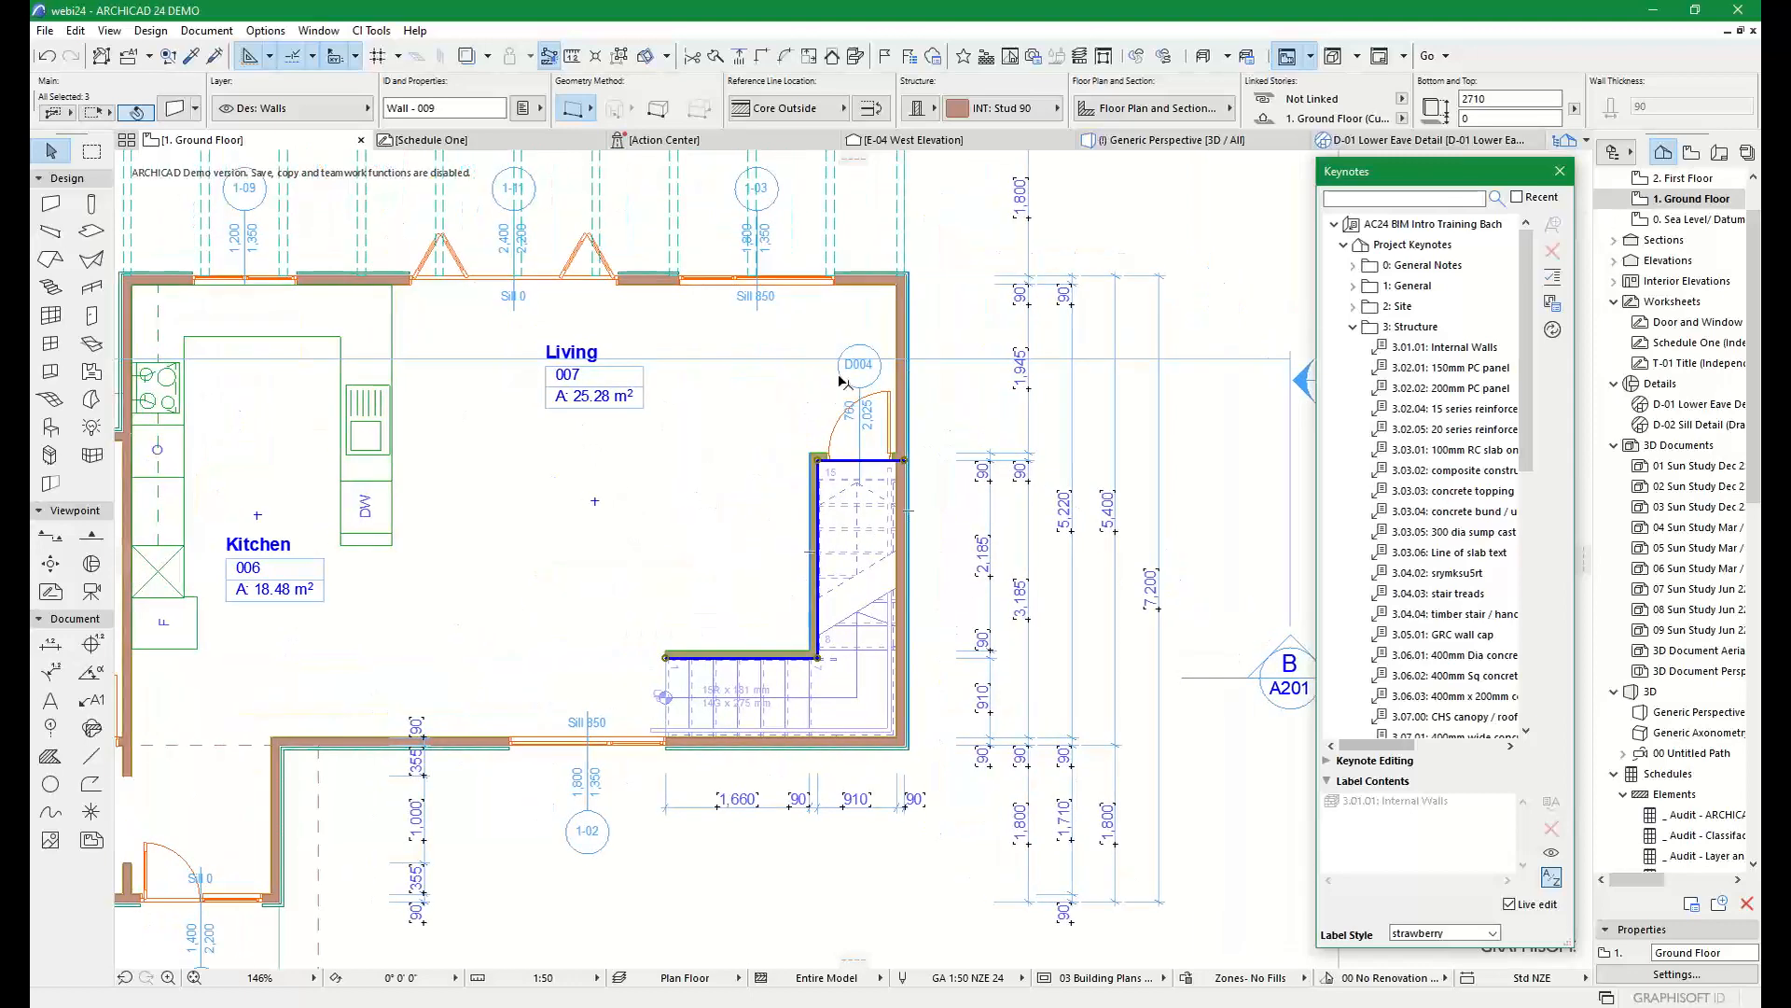
Examine the composite options around INT: Stud 90 in the stair walls' settings, cancel the dialog, and deselect the walls
click(172, 108)
click(961, 196)
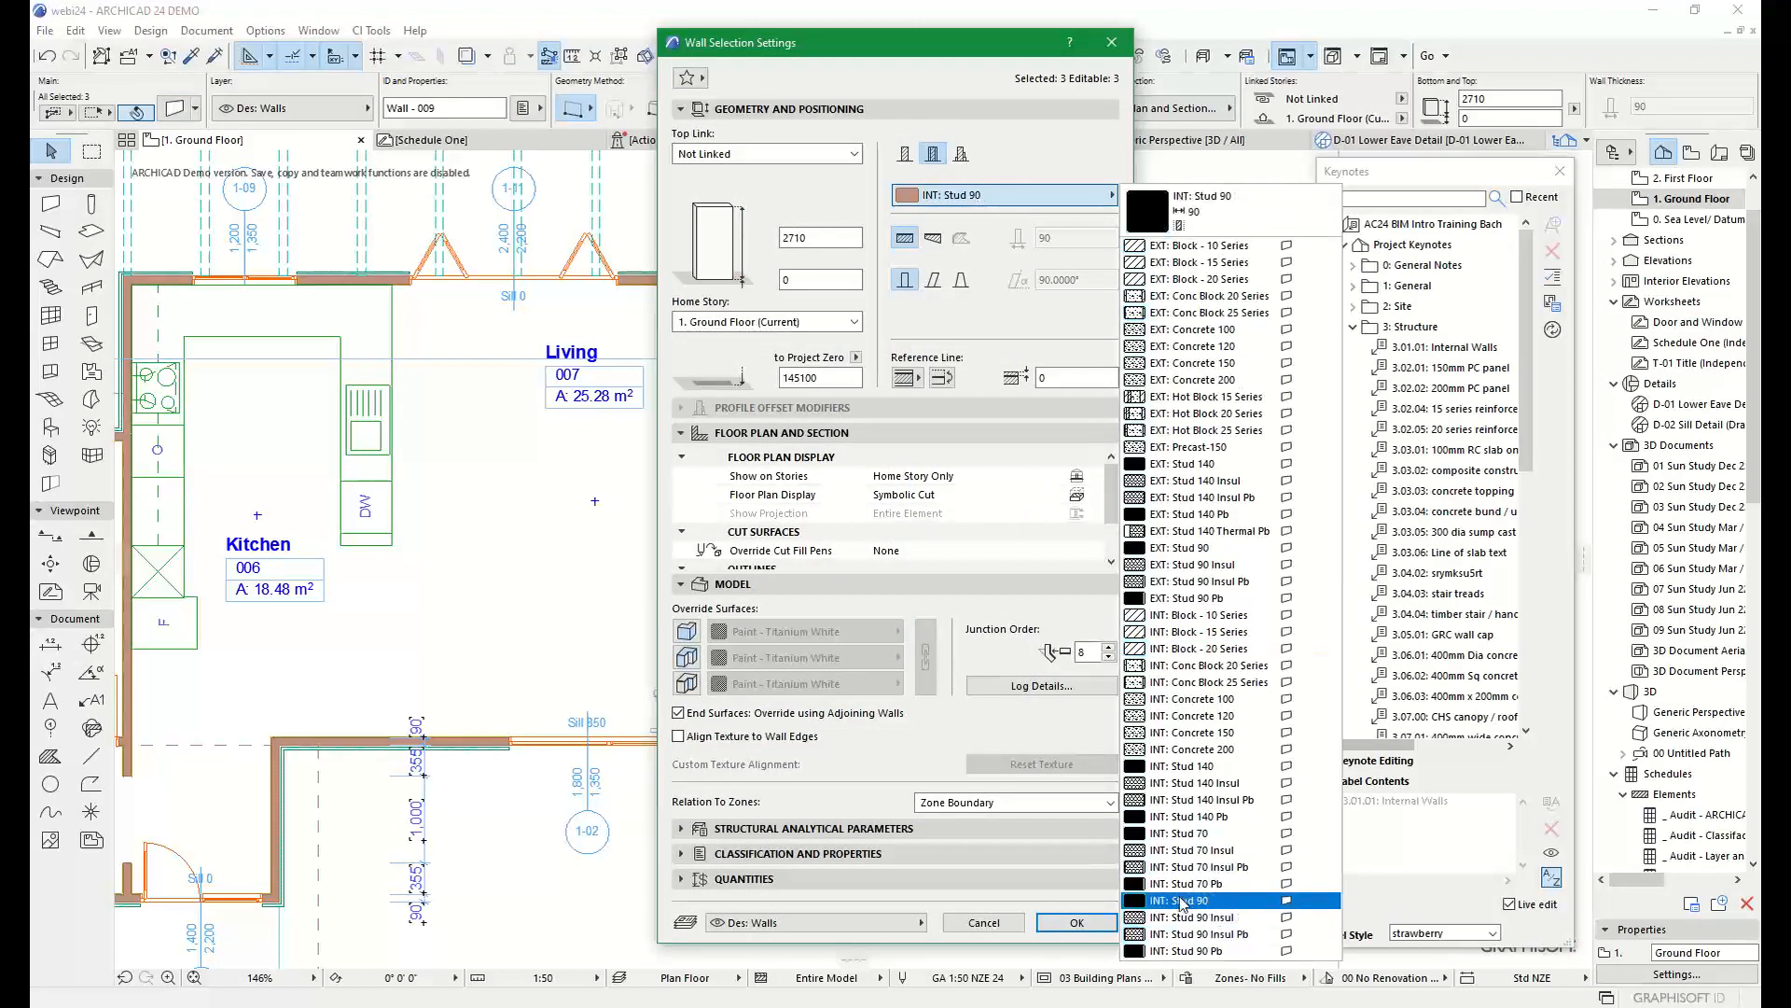
click(1204, 901)
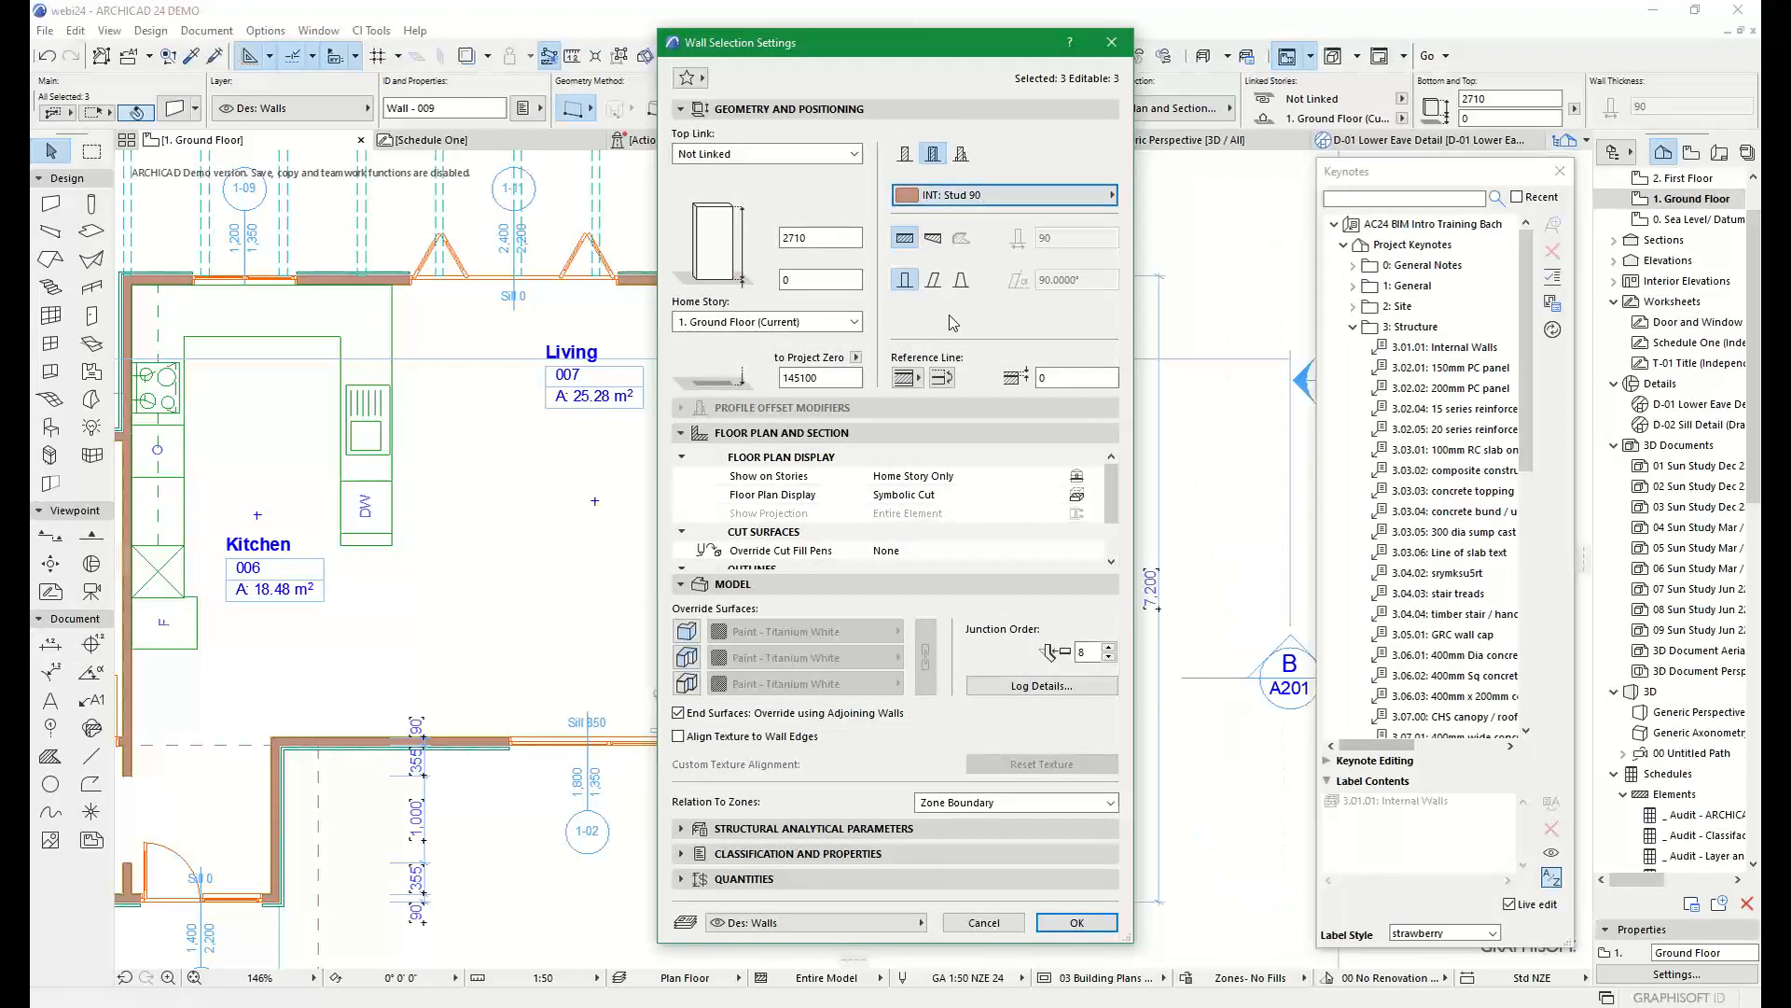
click(983, 921)
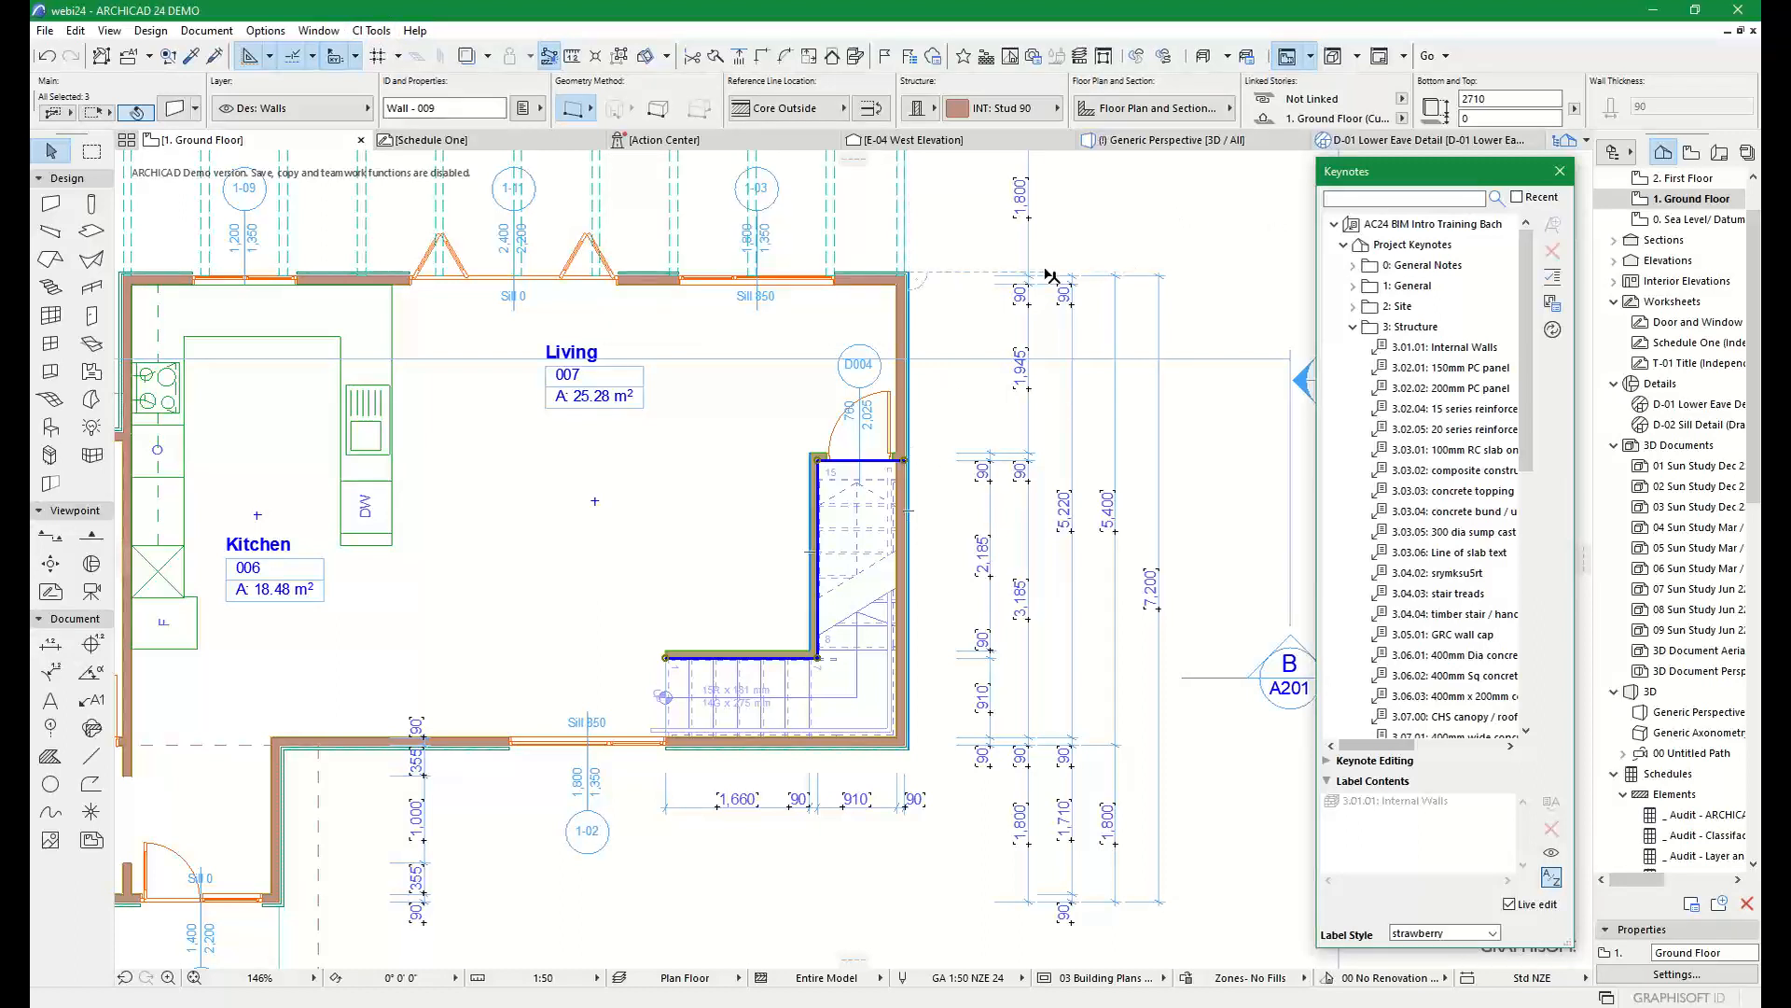
click(1180, 245)
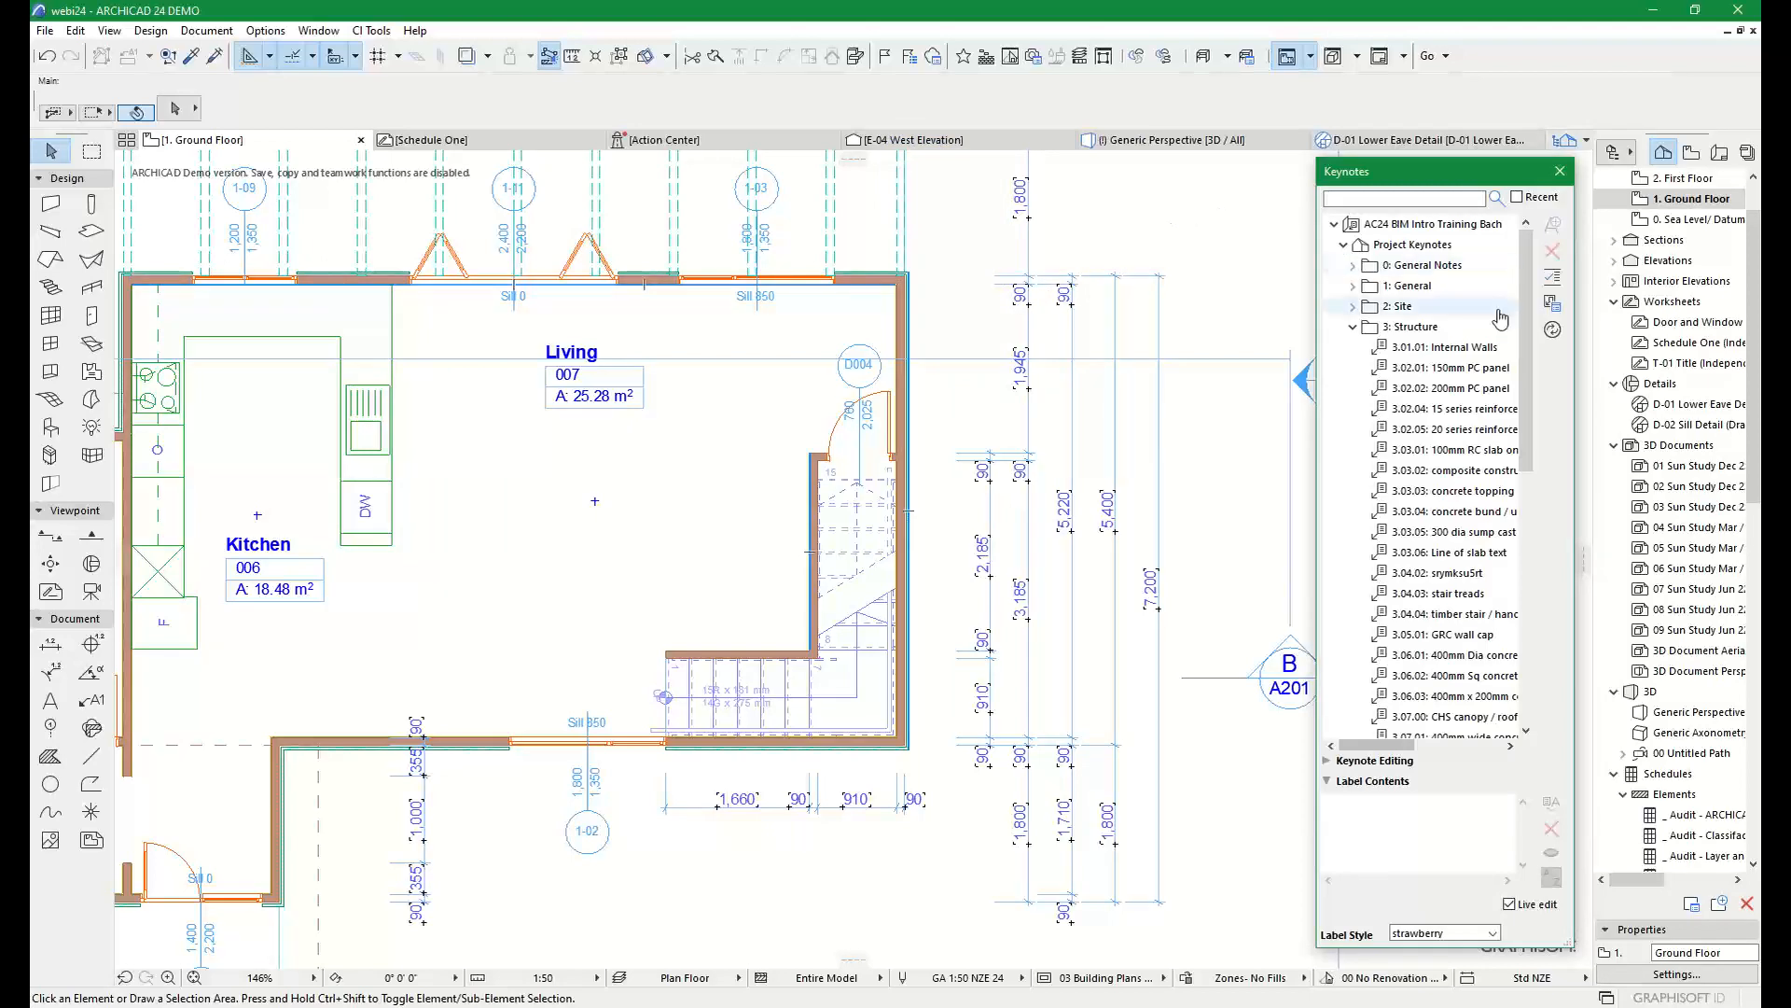
Open the attribute keynotes for building materials in the Keynotes Manager and remove 3.01.01: Internal Walls from Timber - Wall
click(1554, 304)
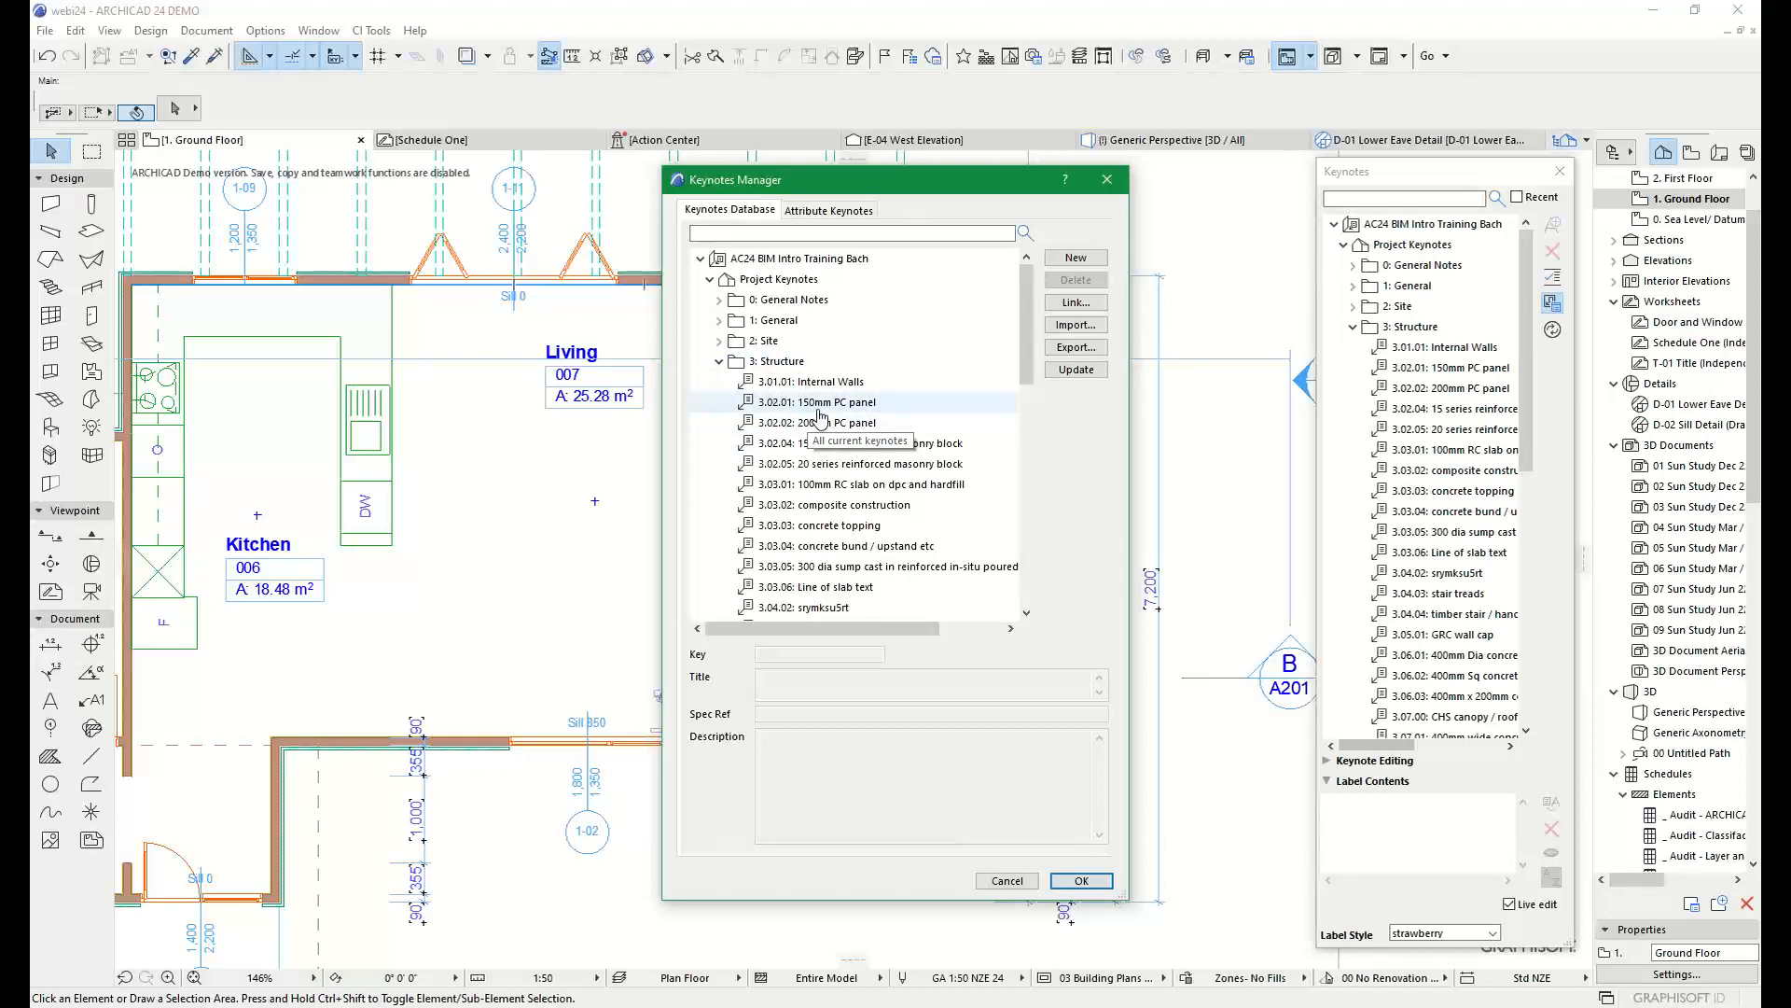
click(826, 210)
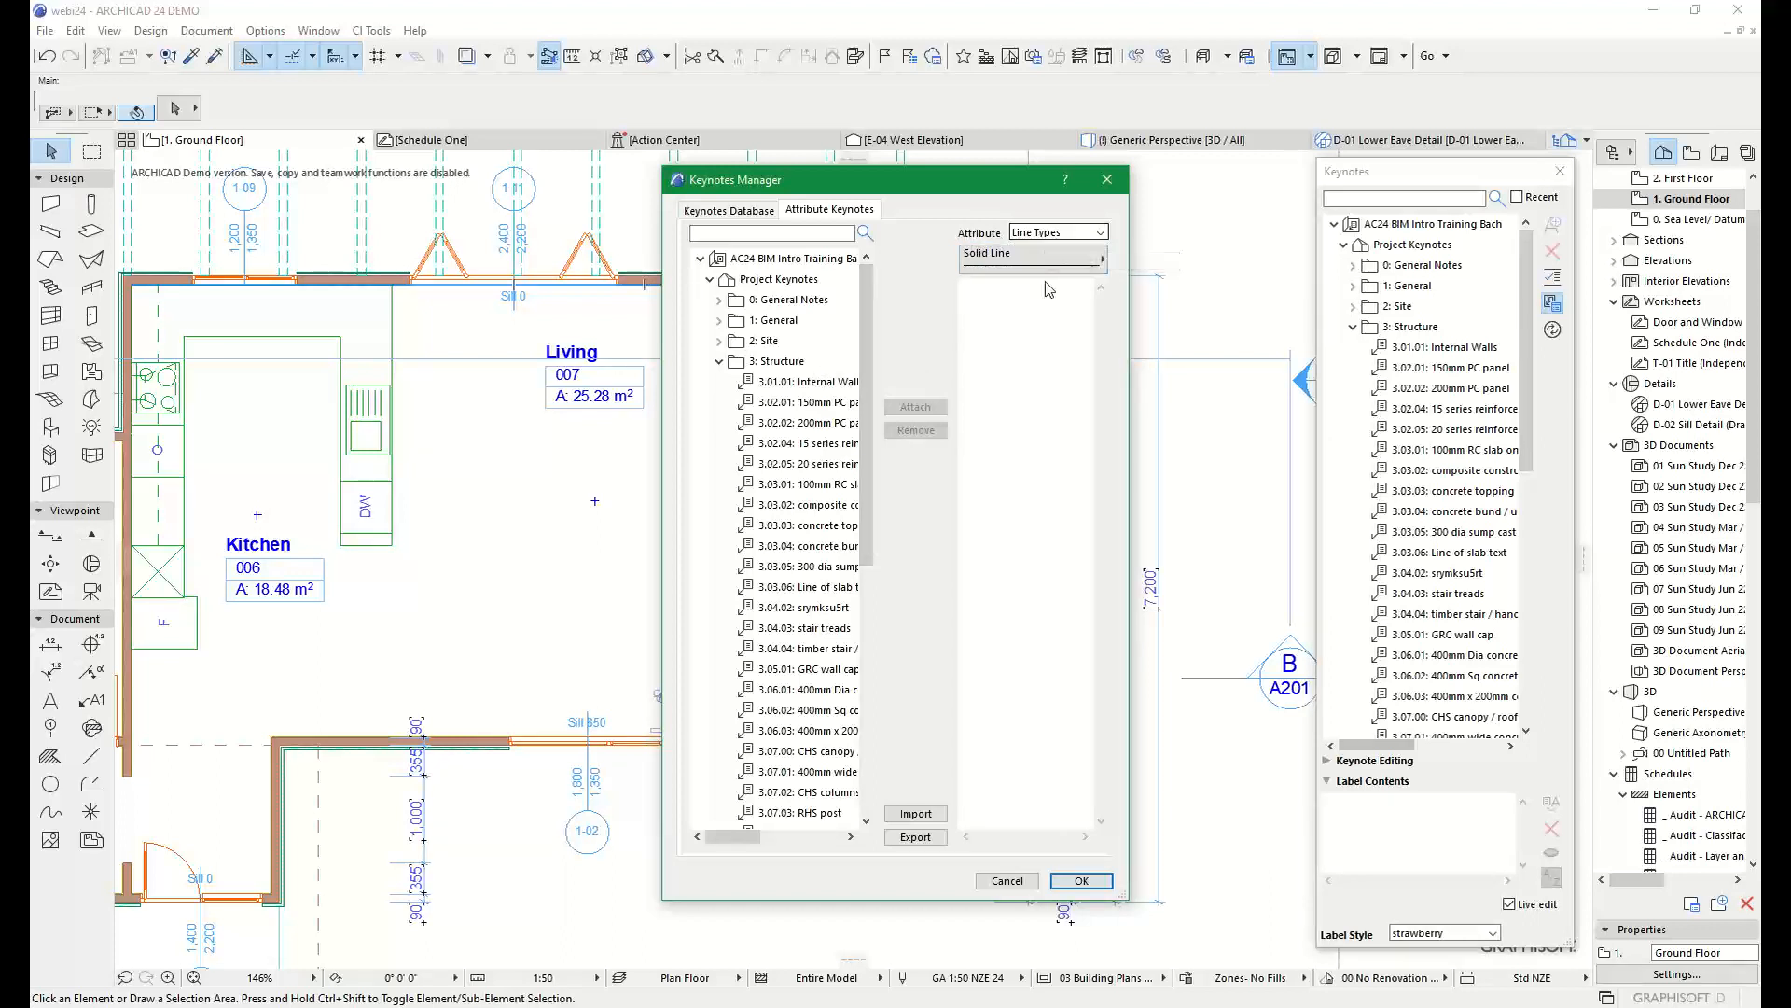
click(1064, 233)
click(1040, 306)
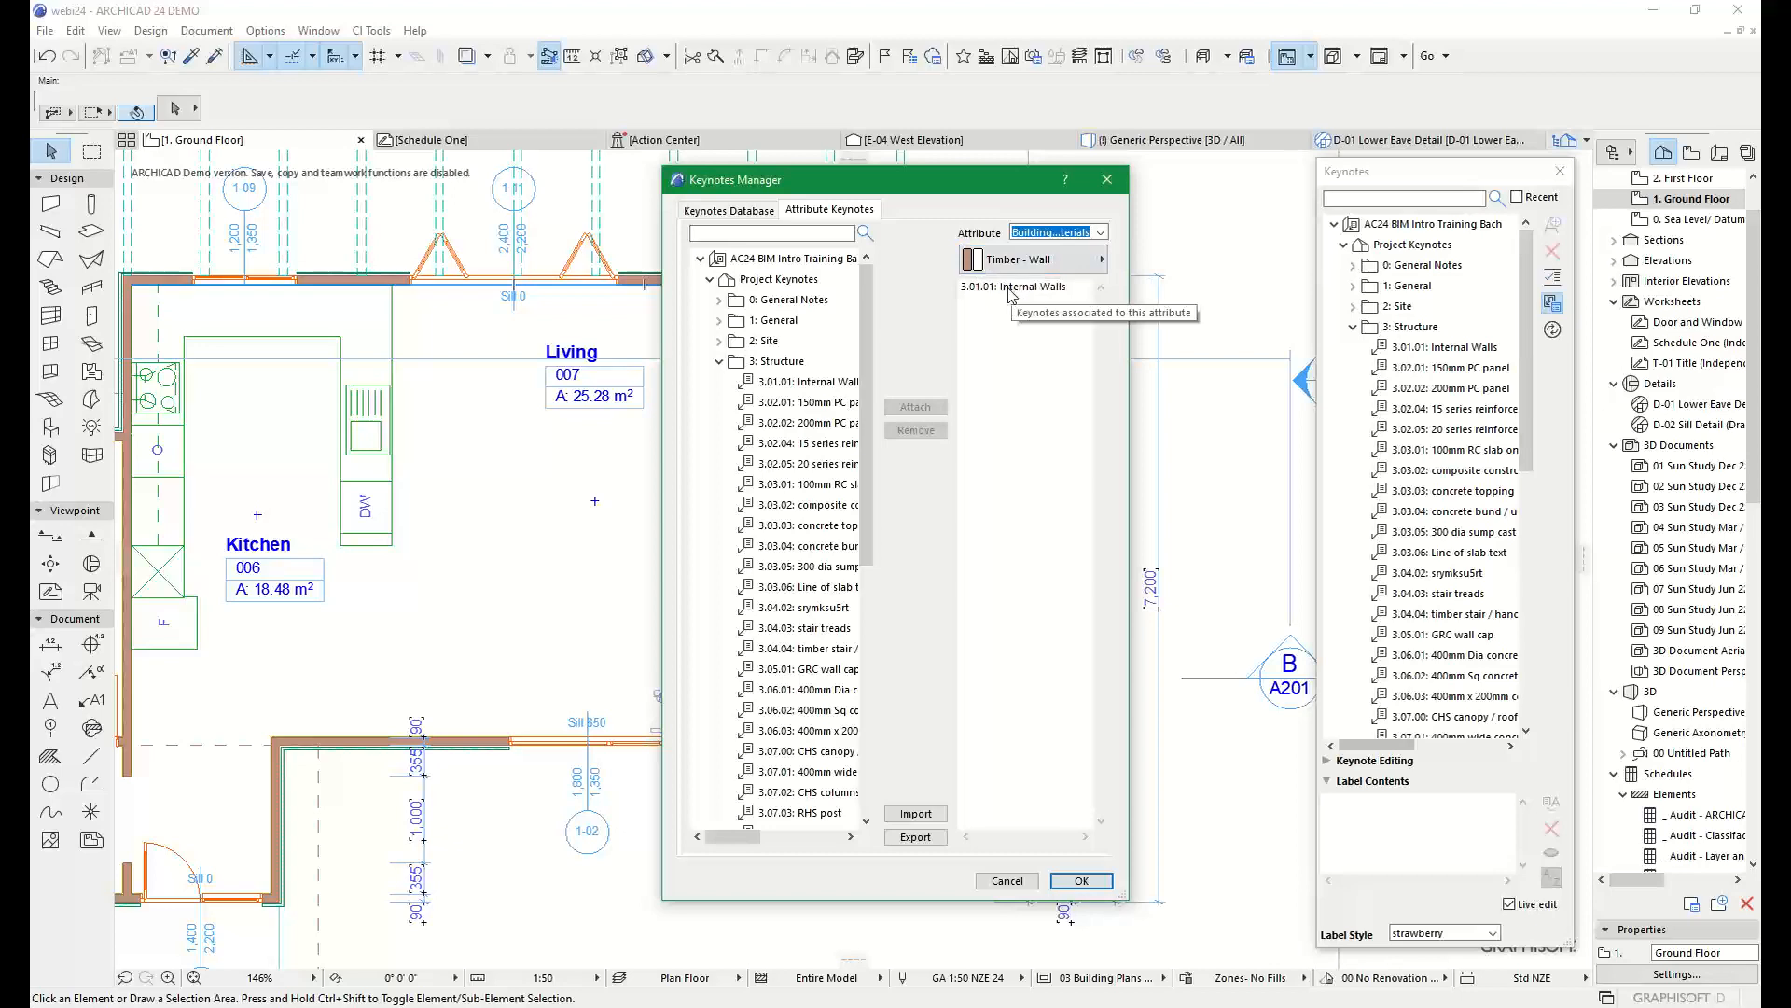
click(1012, 287)
click(907, 430)
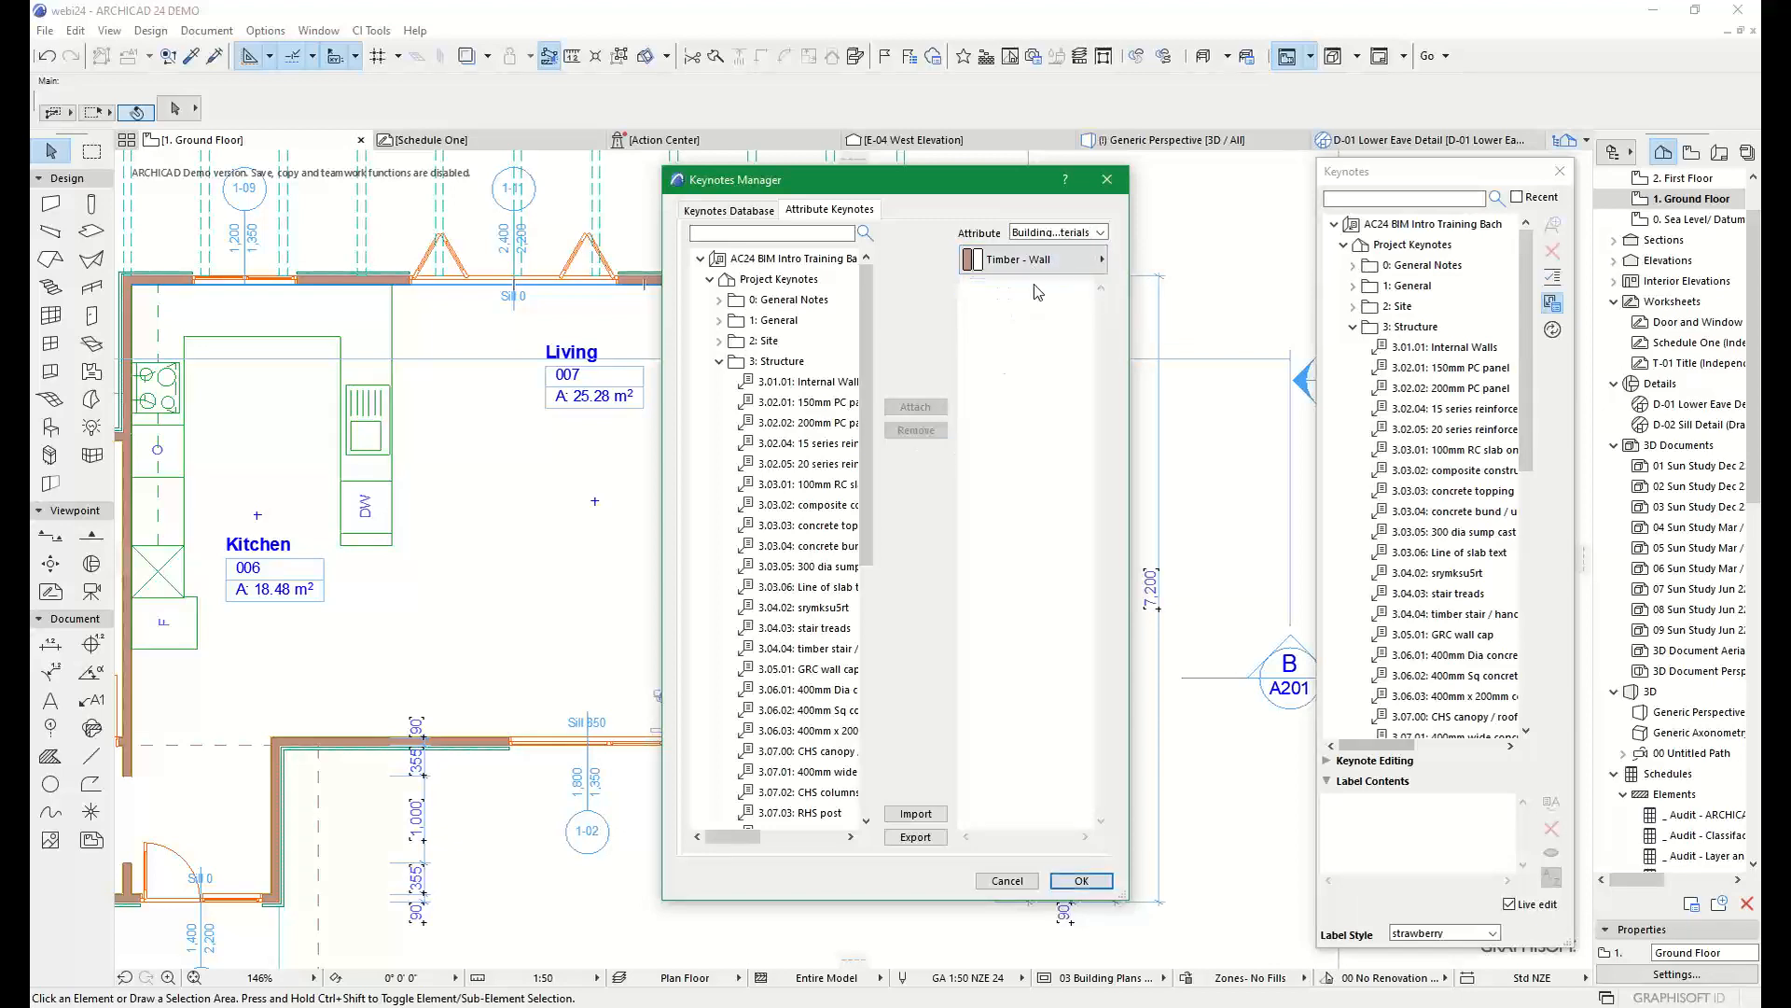
Choose the Timber - Wall building material and attach keynote 3.01.01: Internal Walls to it
click(1031, 260)
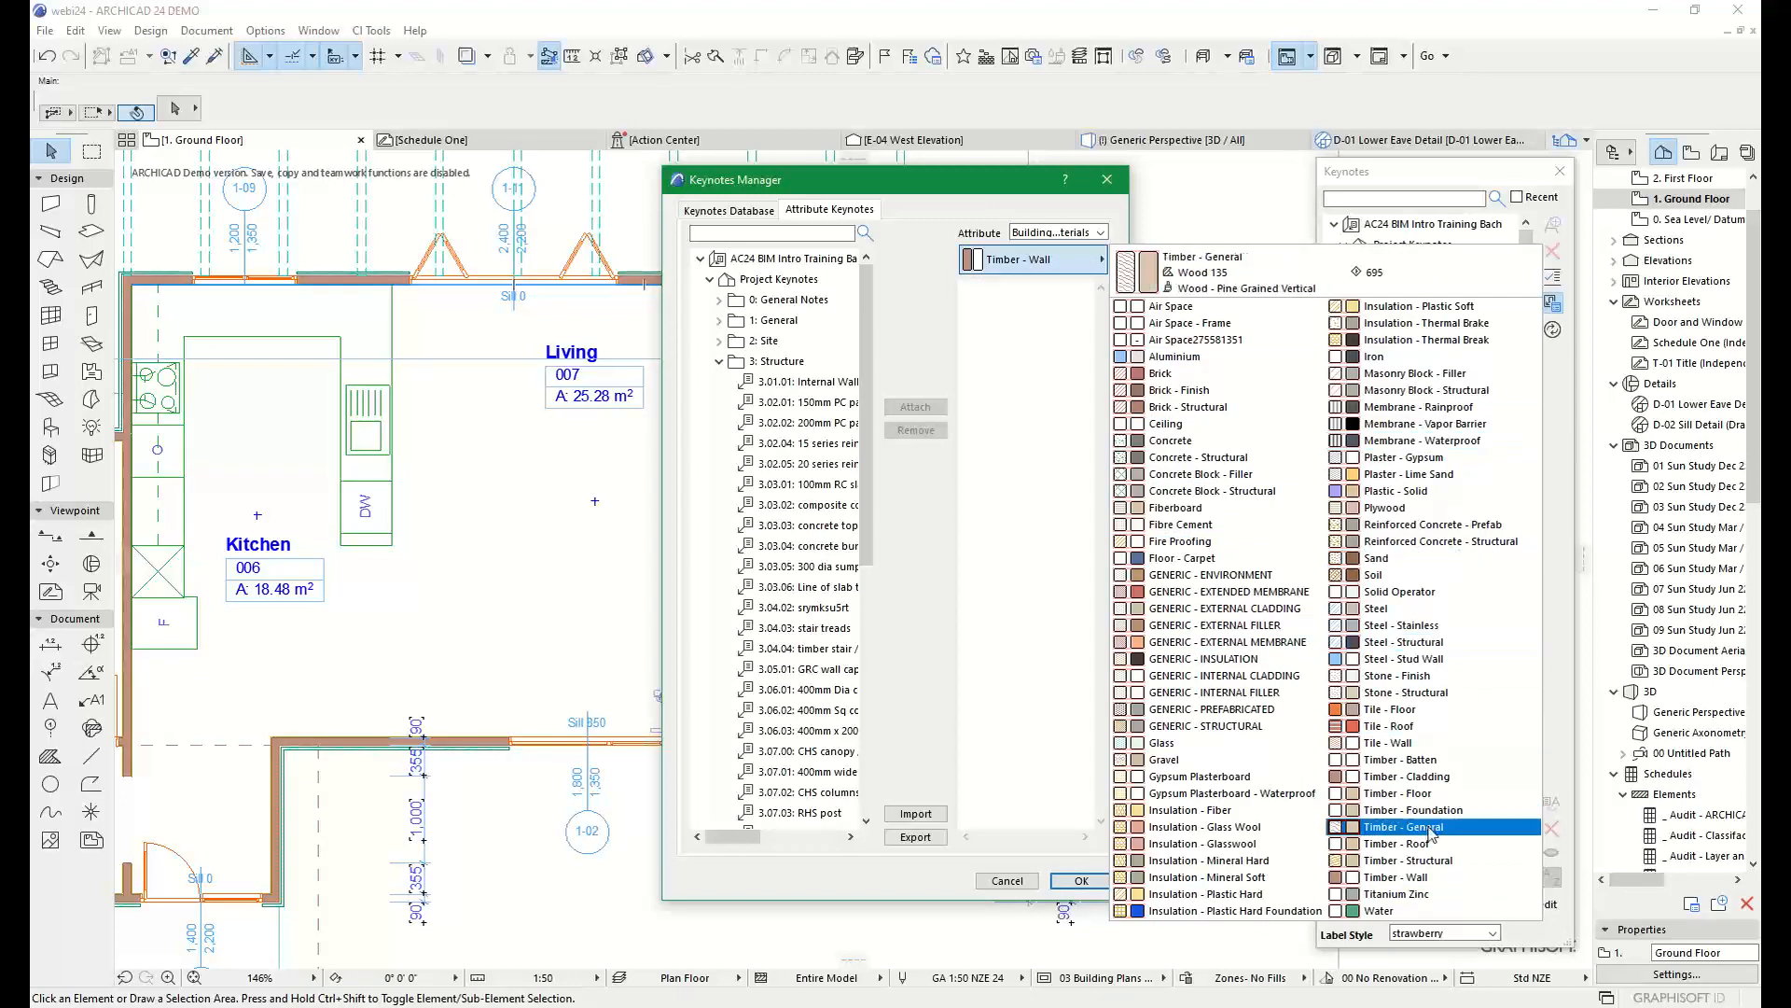
click(1394, 877)
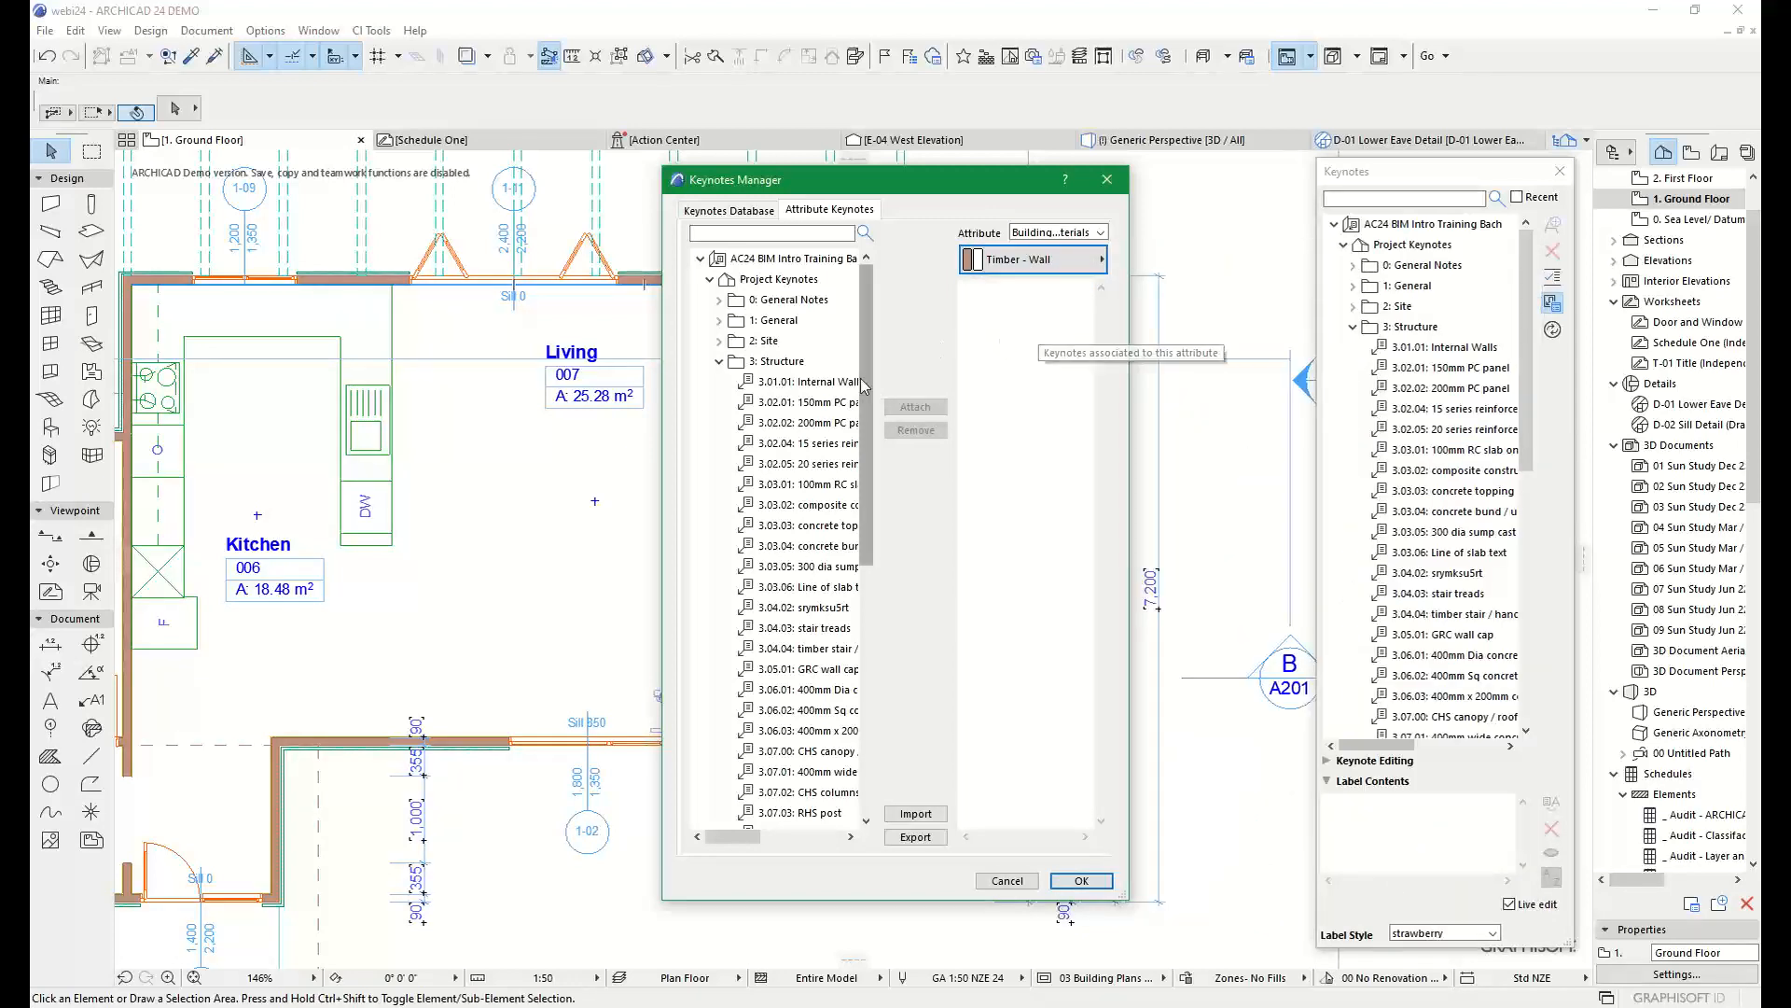
mouse_move(866, 363)
mouse_down()
mouse_move(865, 438)
mouse_move(870, 374)
mouse_move(868, 395)
mouse_up()
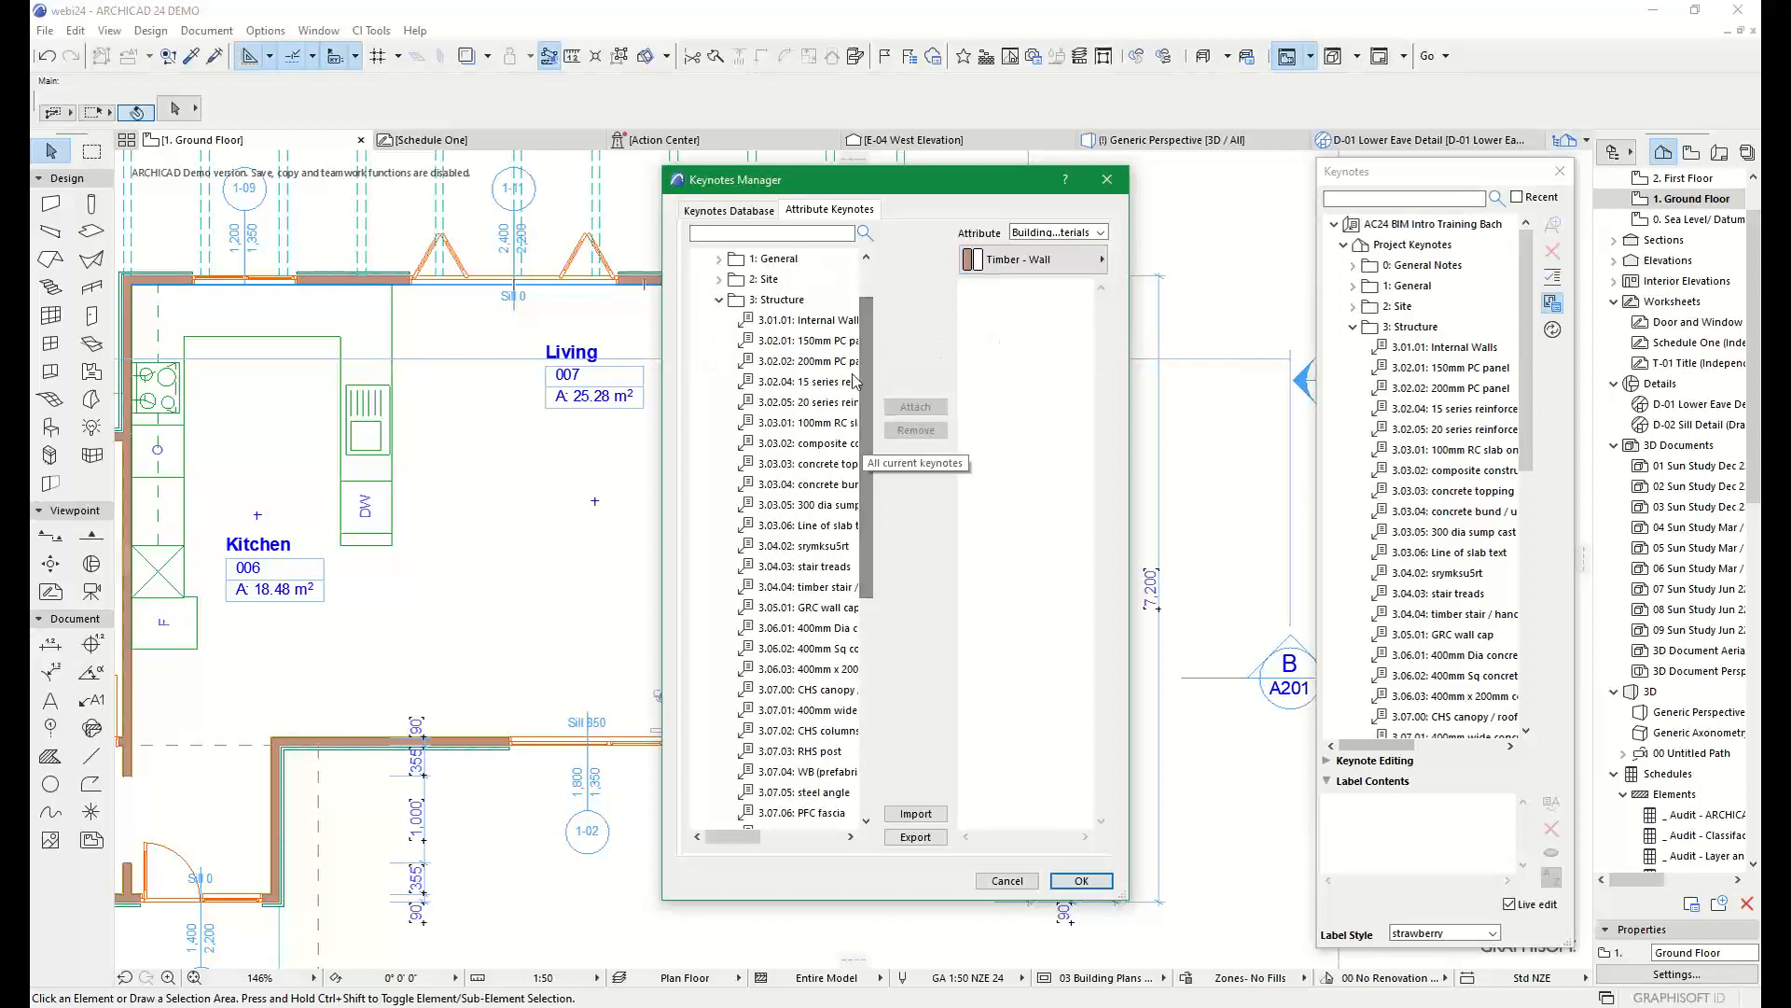
click(805, 320)
click(910, 407)
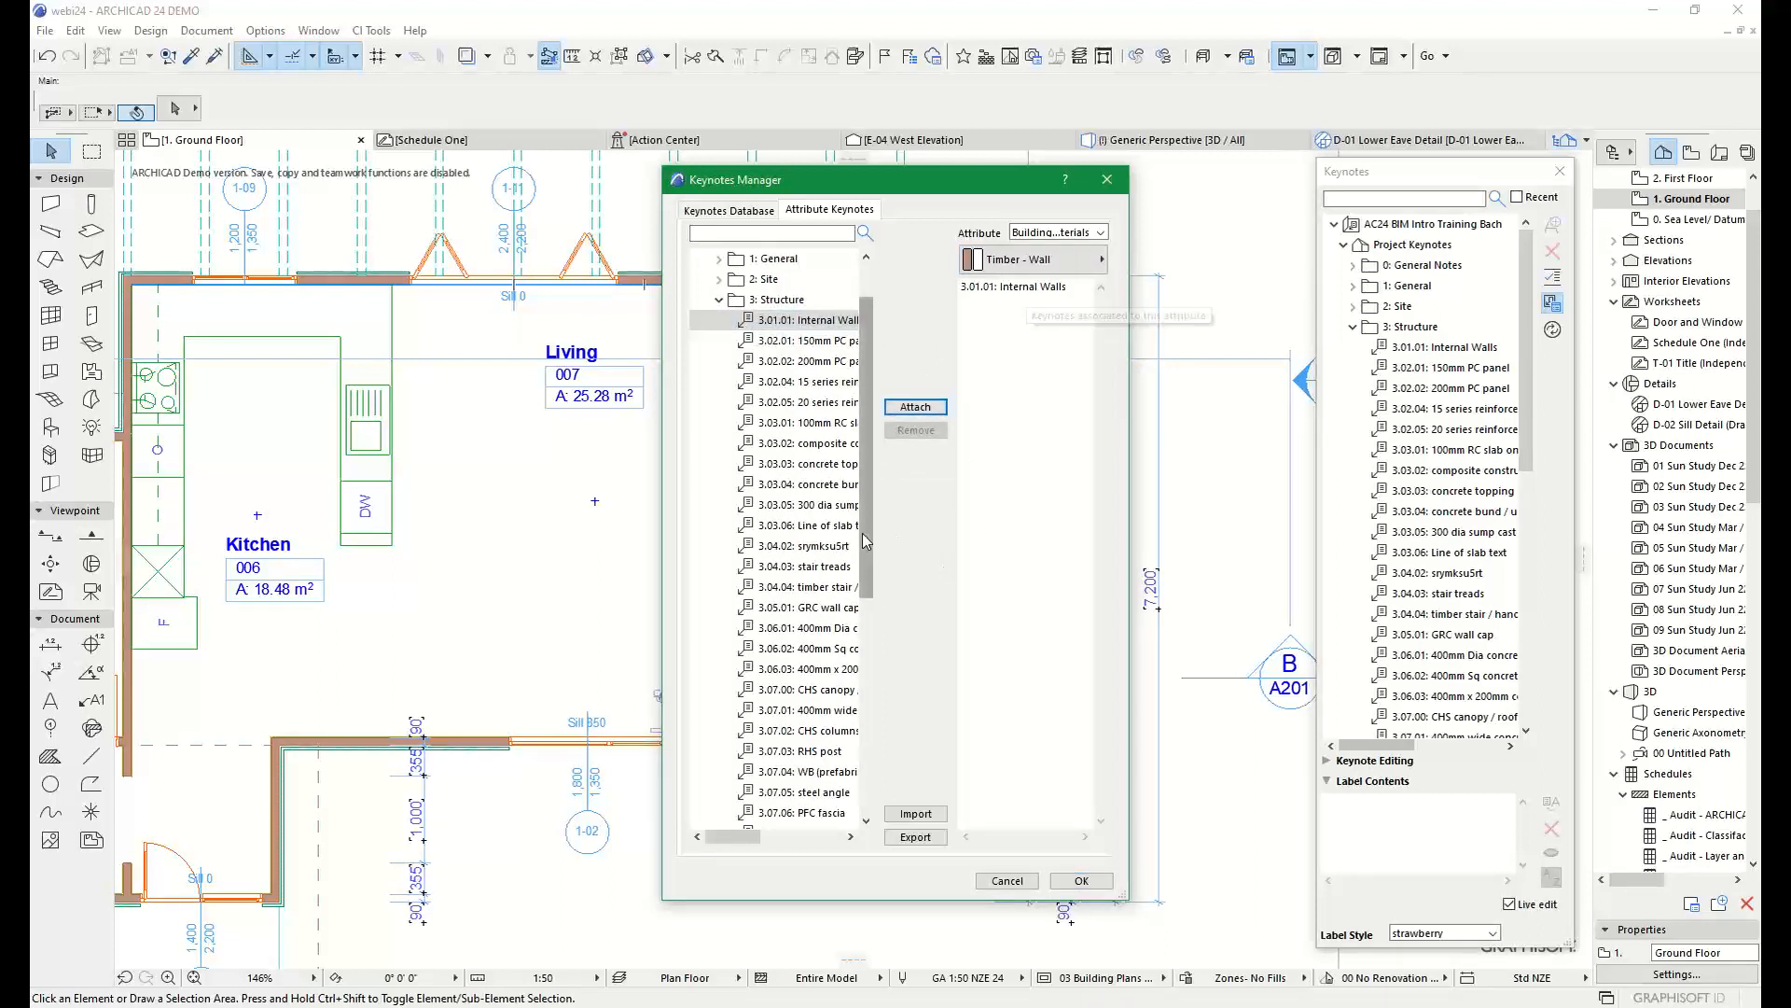
Attach keynotes 3.13.02: timber architraves and 3.13.03: timber cornice to Timber - Wall, and accept the Keynotes Manager changes
drag(868, 541, 869, 749)
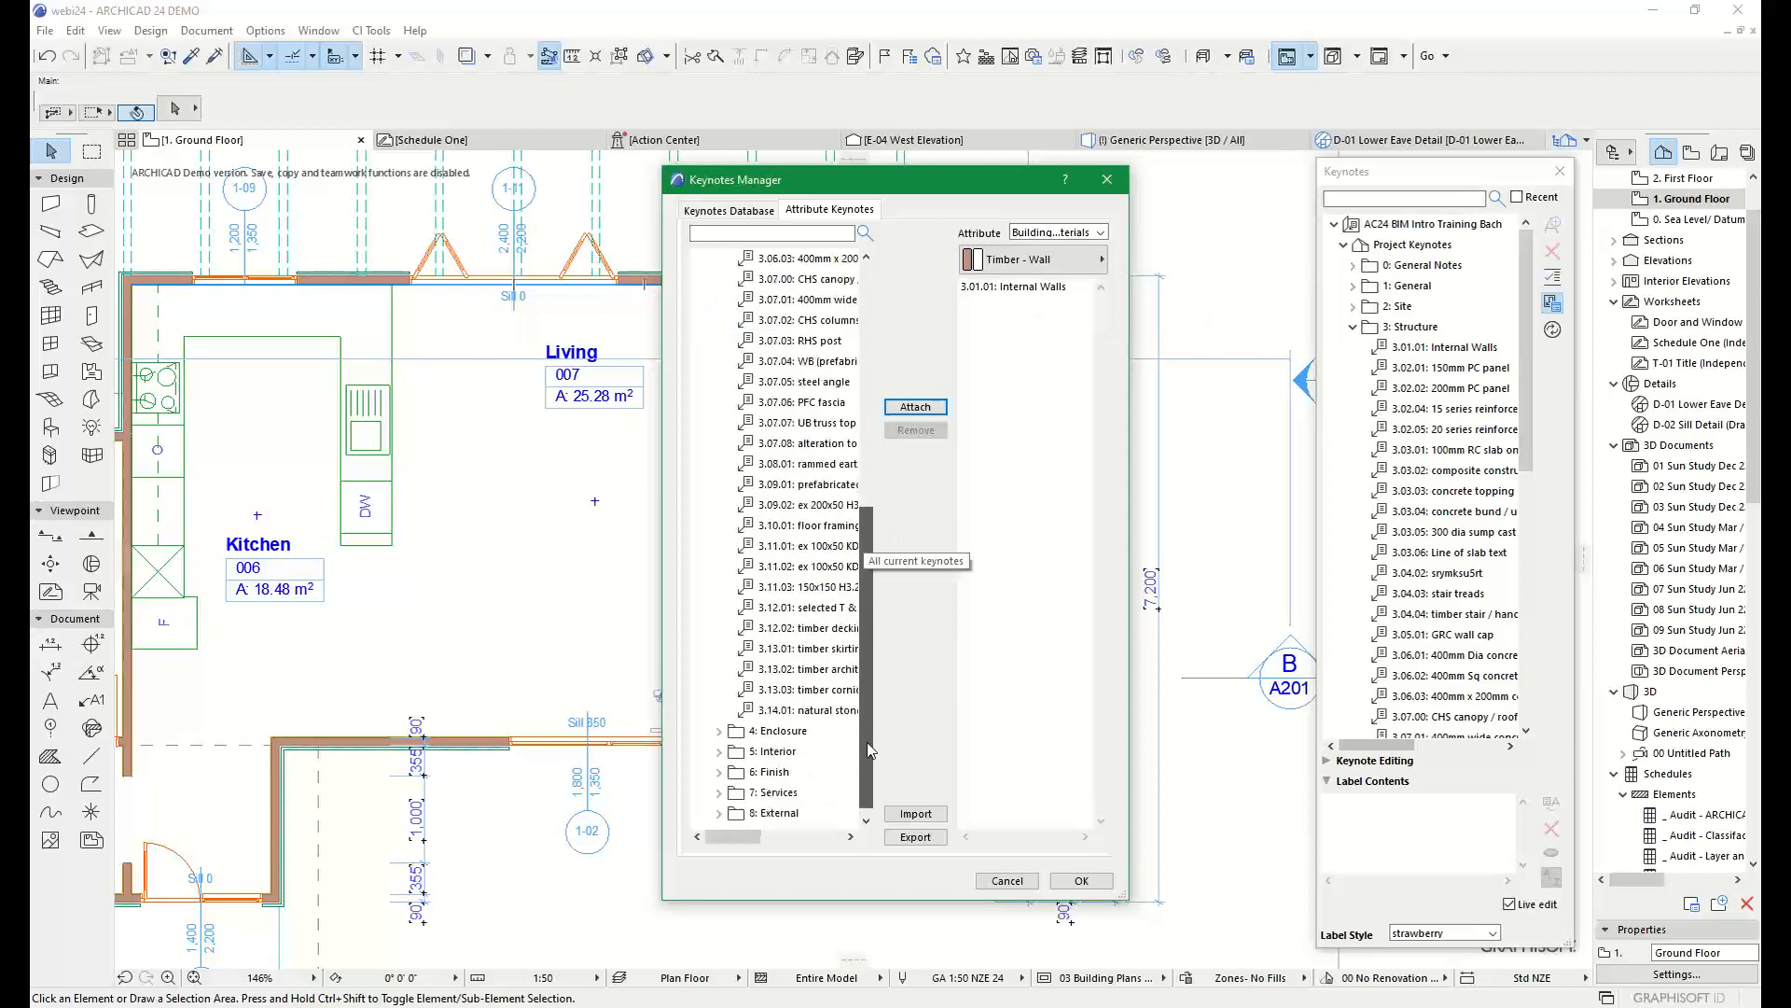
click(790, 668)
click(914, 407)
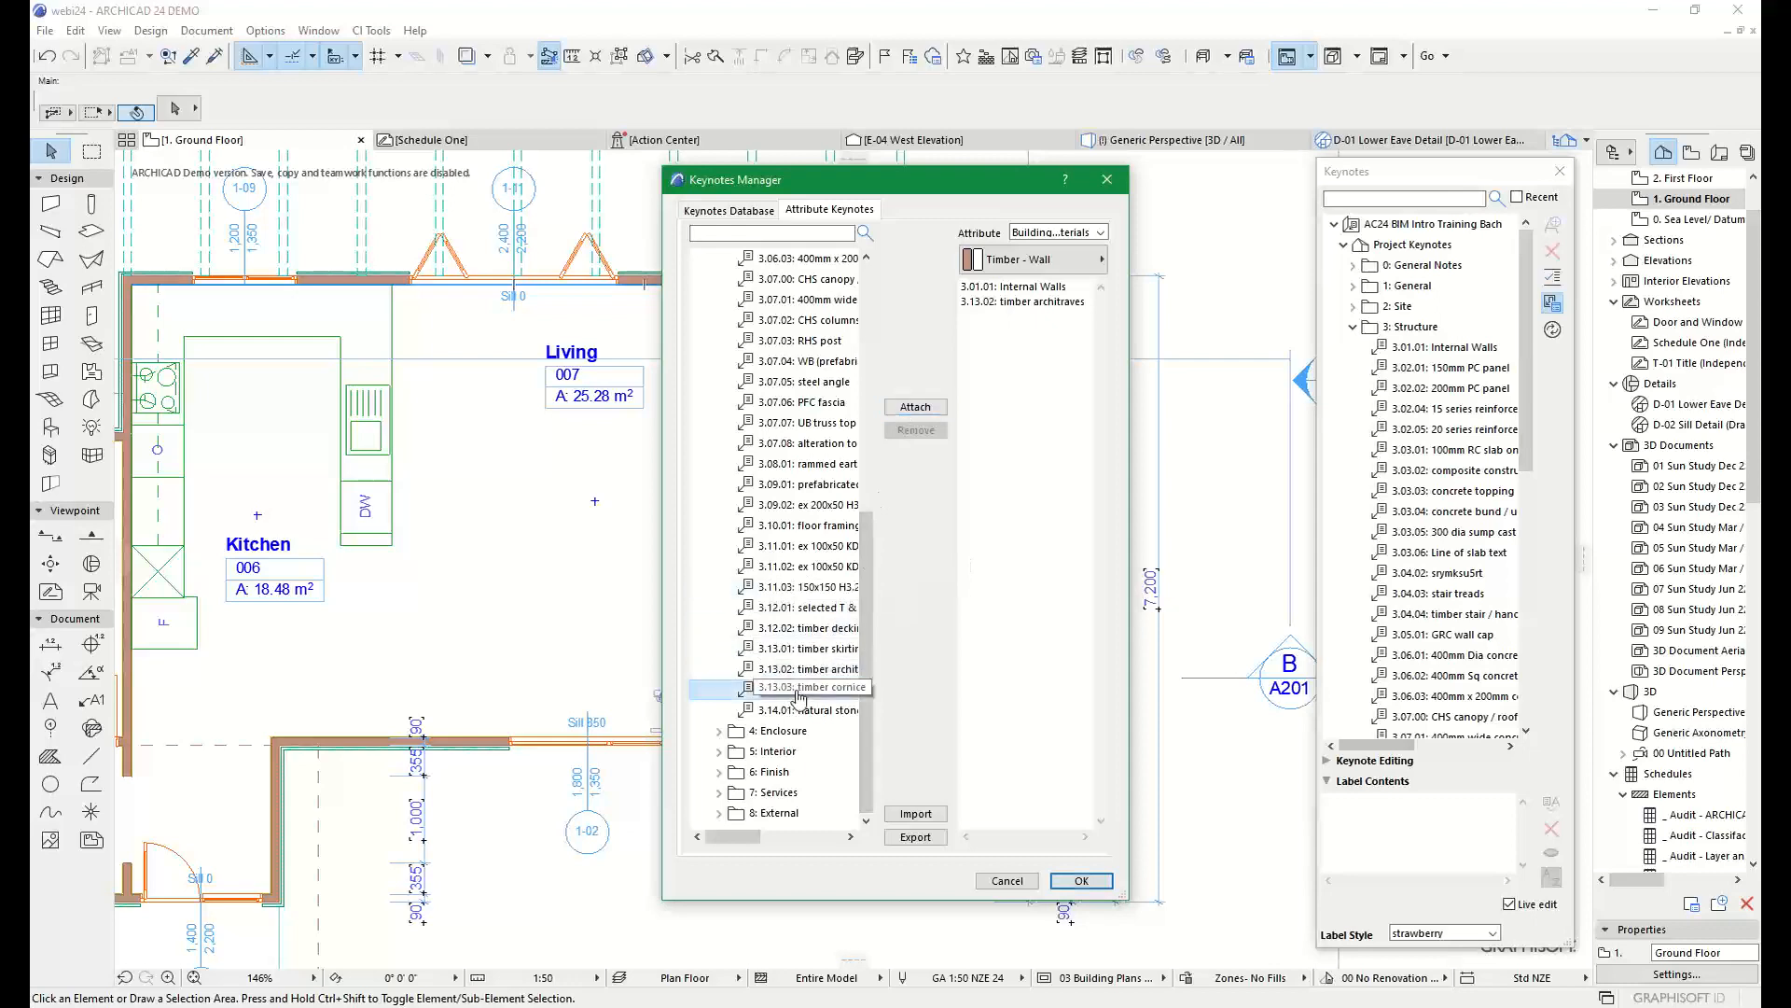
click(923, 407)
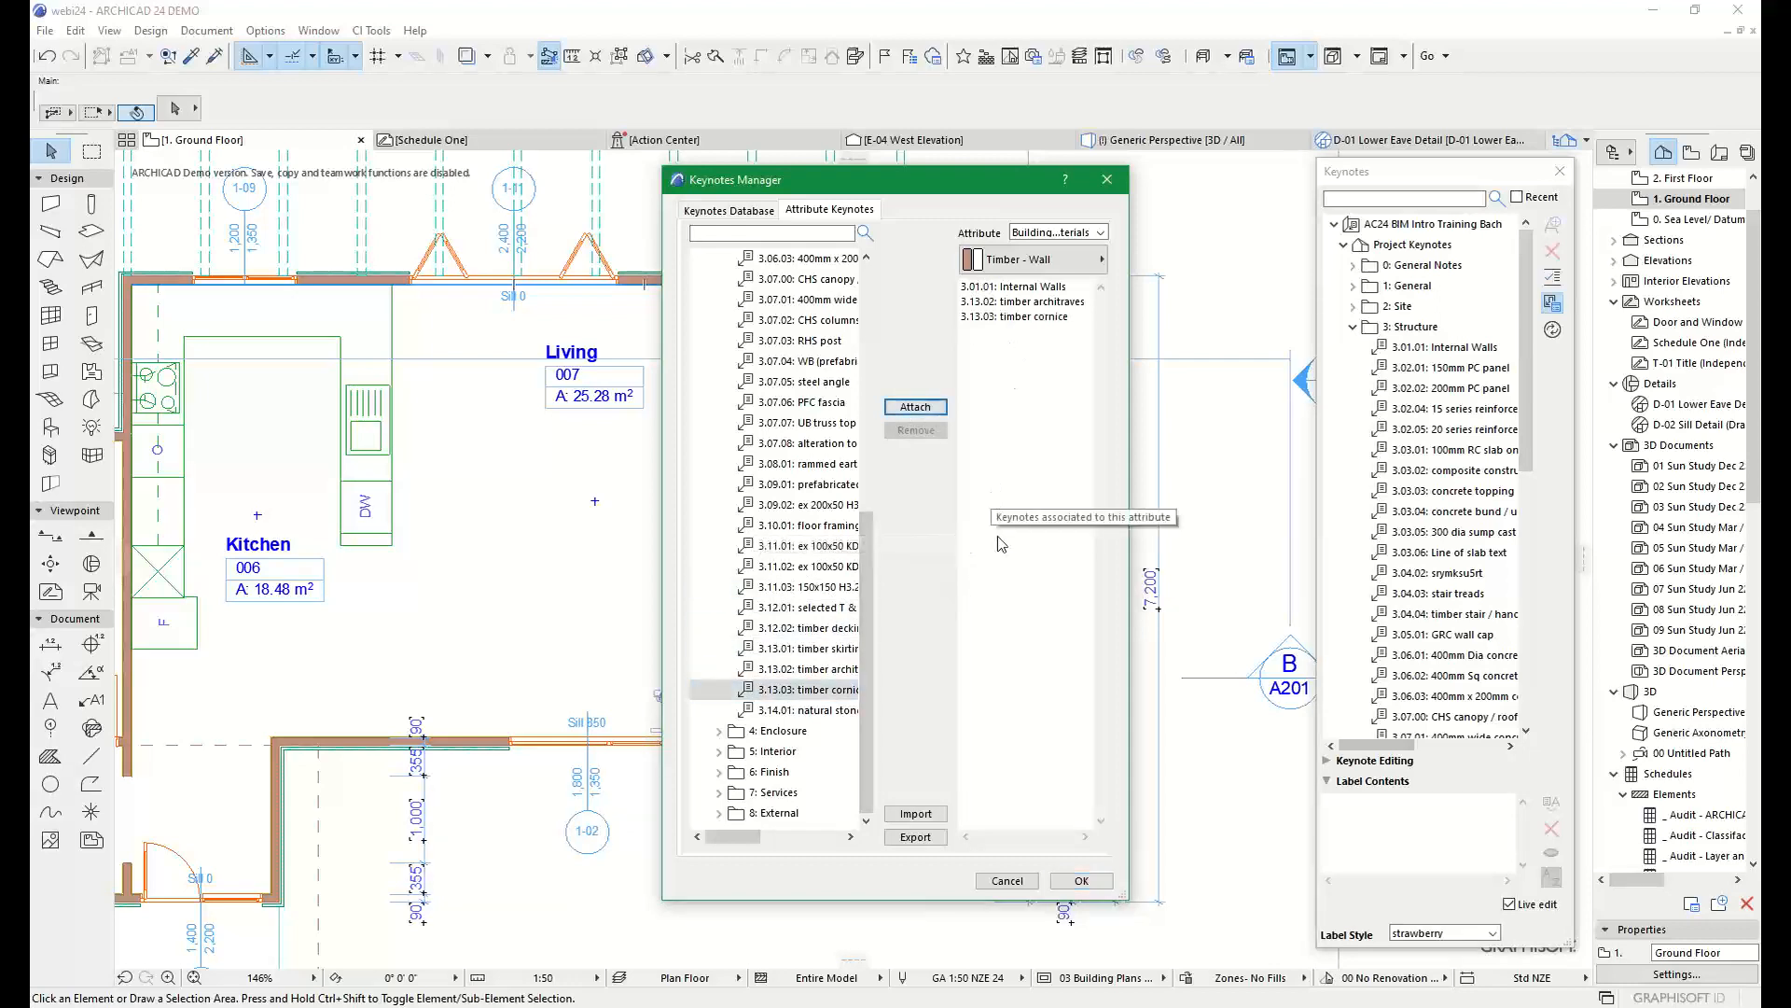
click(1024, 263)
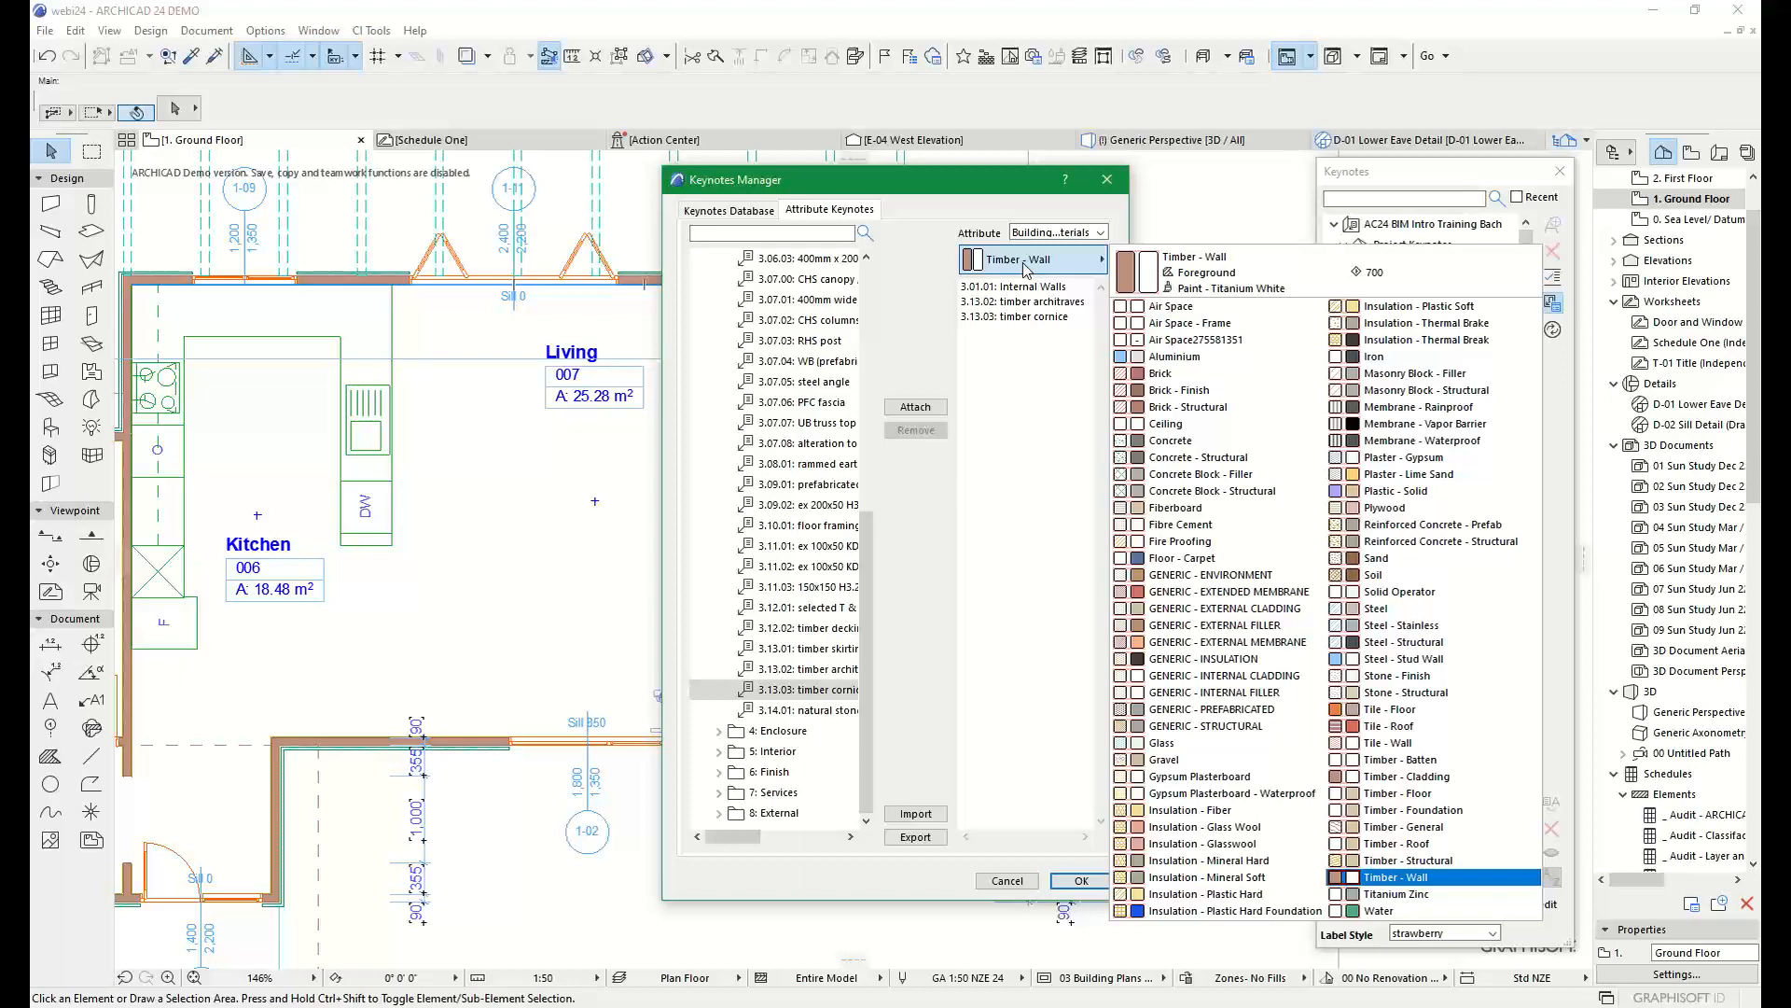
click(1059, 400)
click(1080, 880)
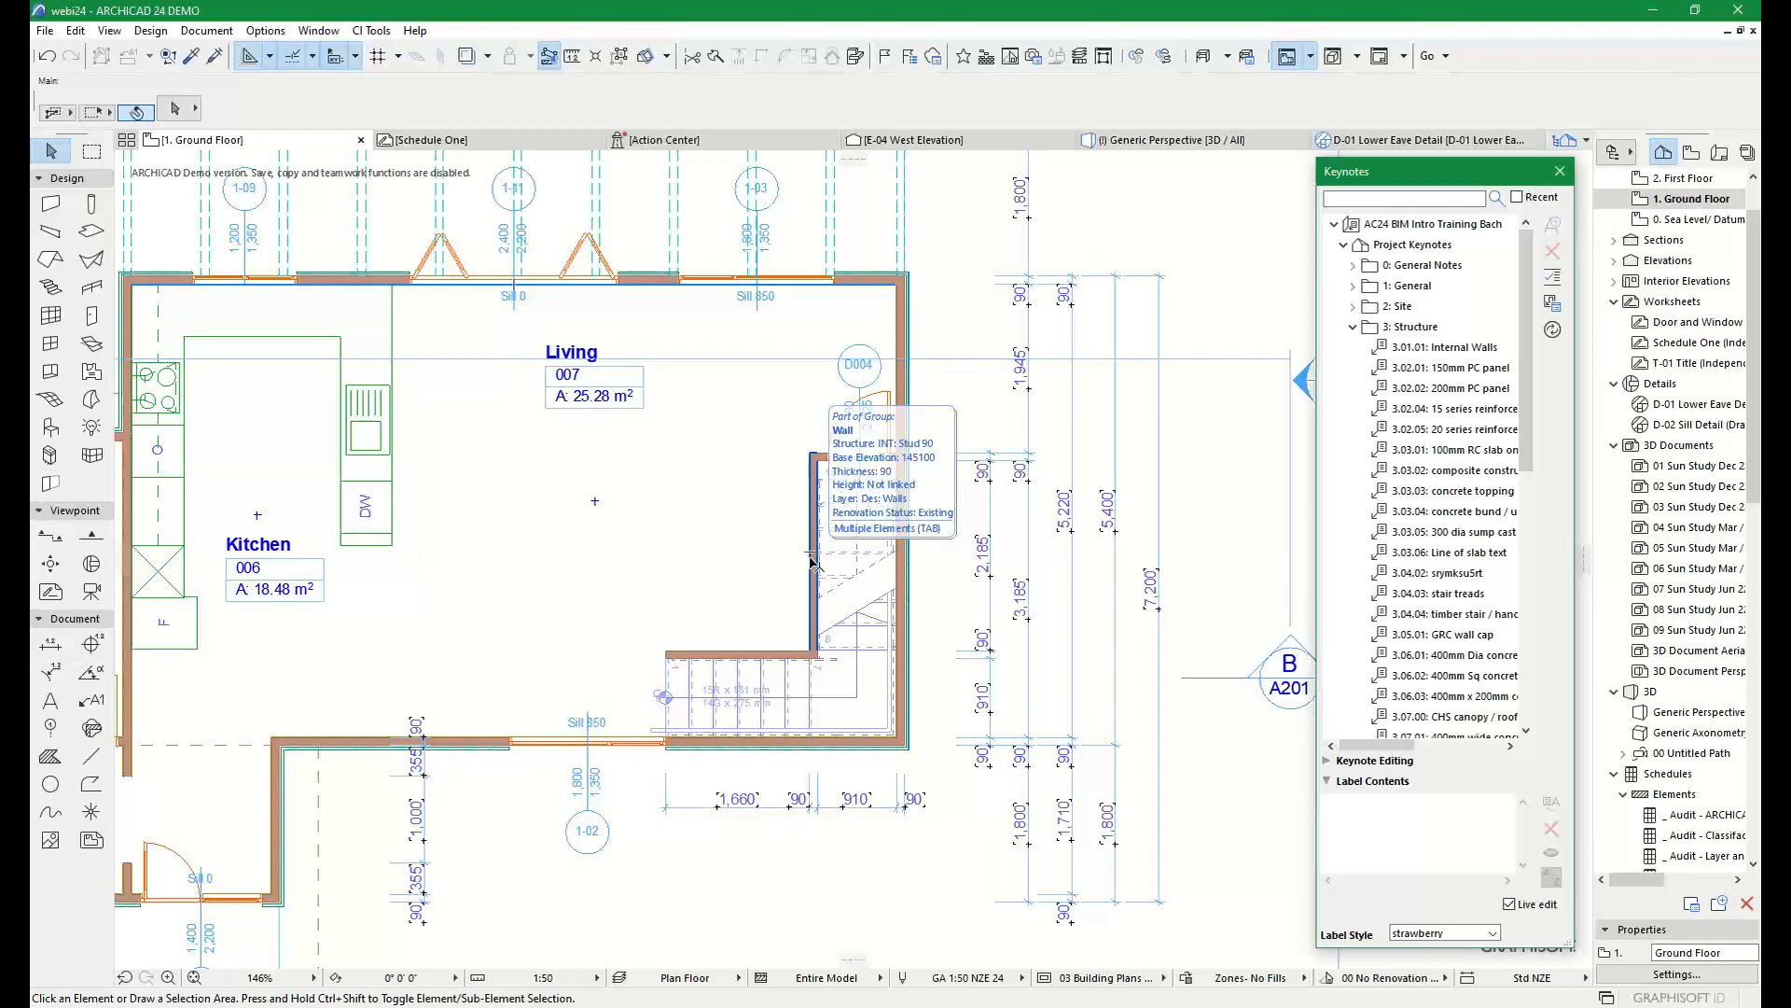
Collapse the 3: Structure keynotes and compare the stair walls' keynote contents with those of the lowest standalone label beside the plan
click(1353, 327)
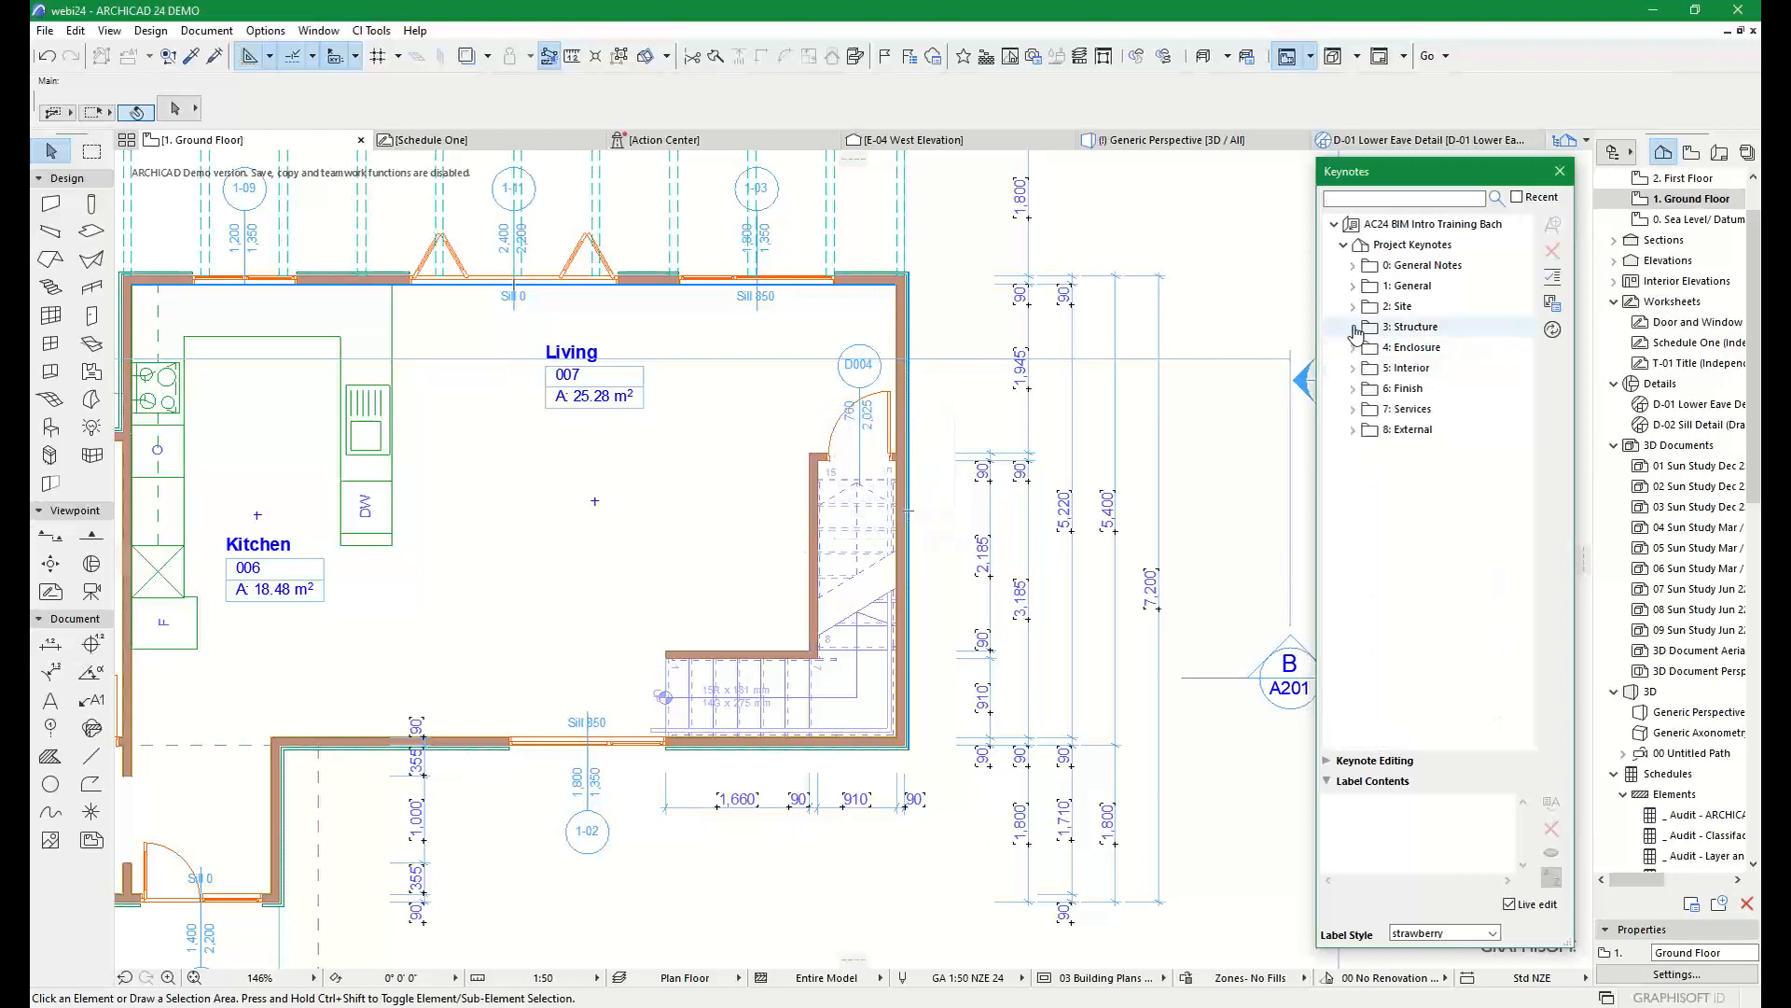
click(810, 476)
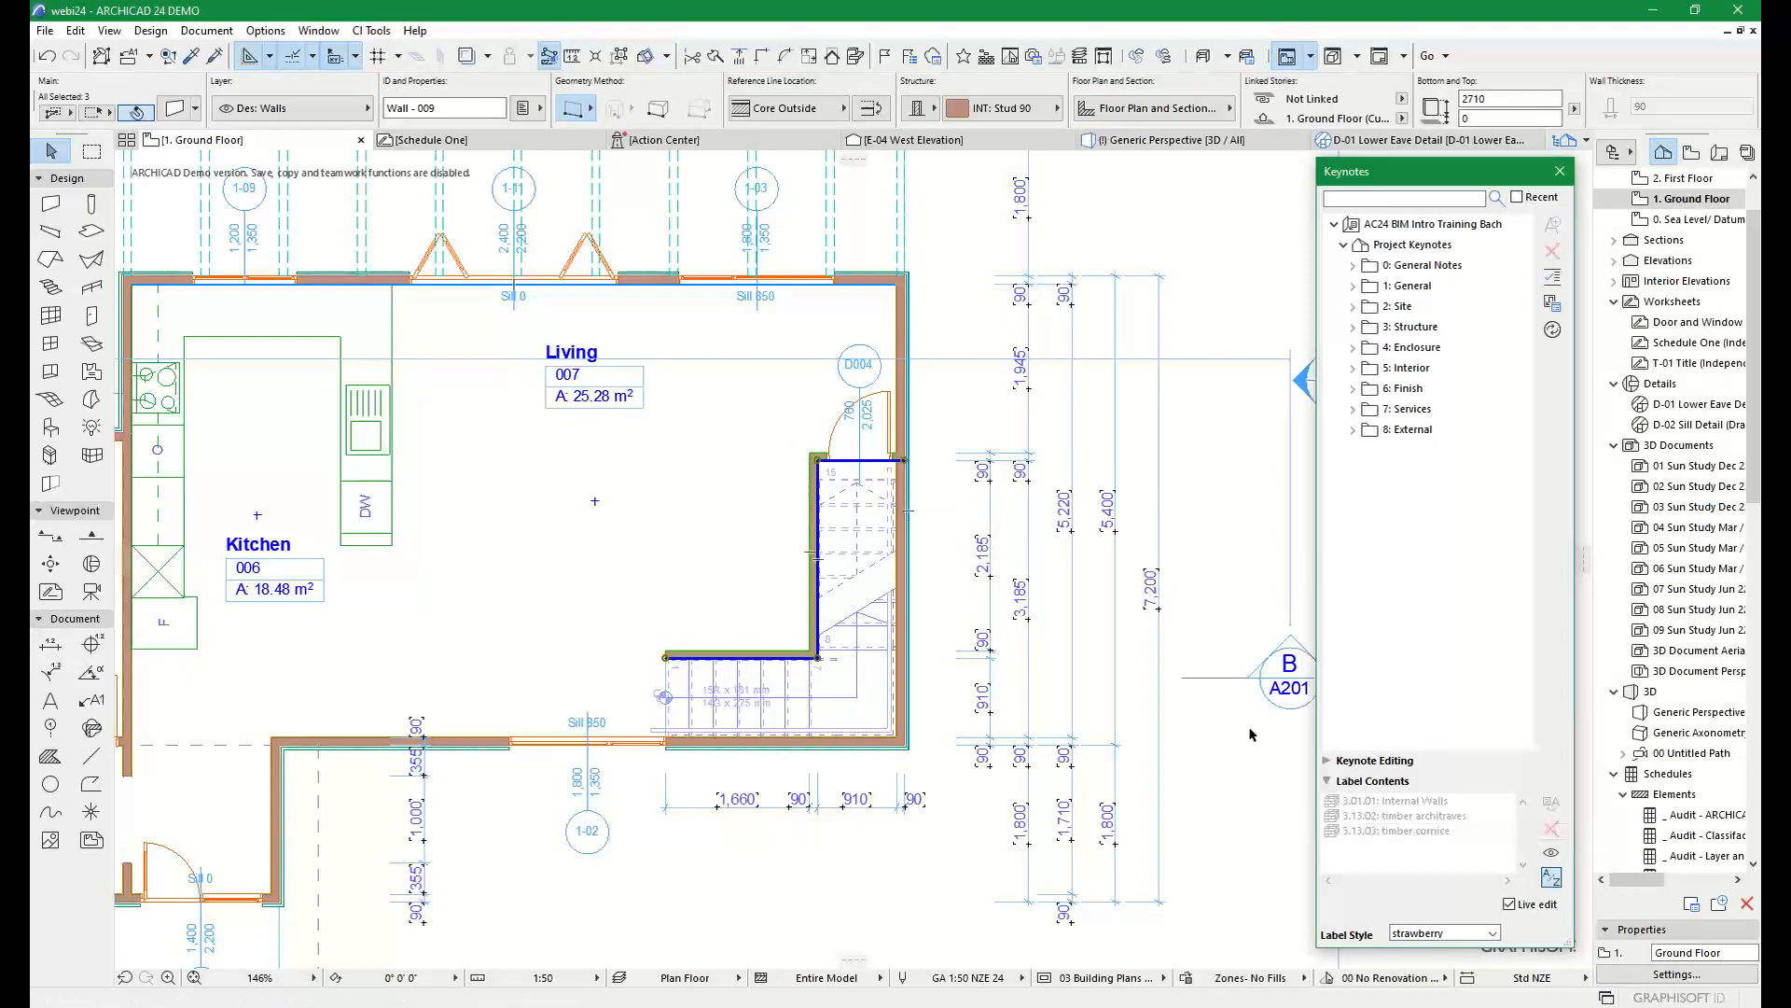
scroll(1213, 728, down, 5)
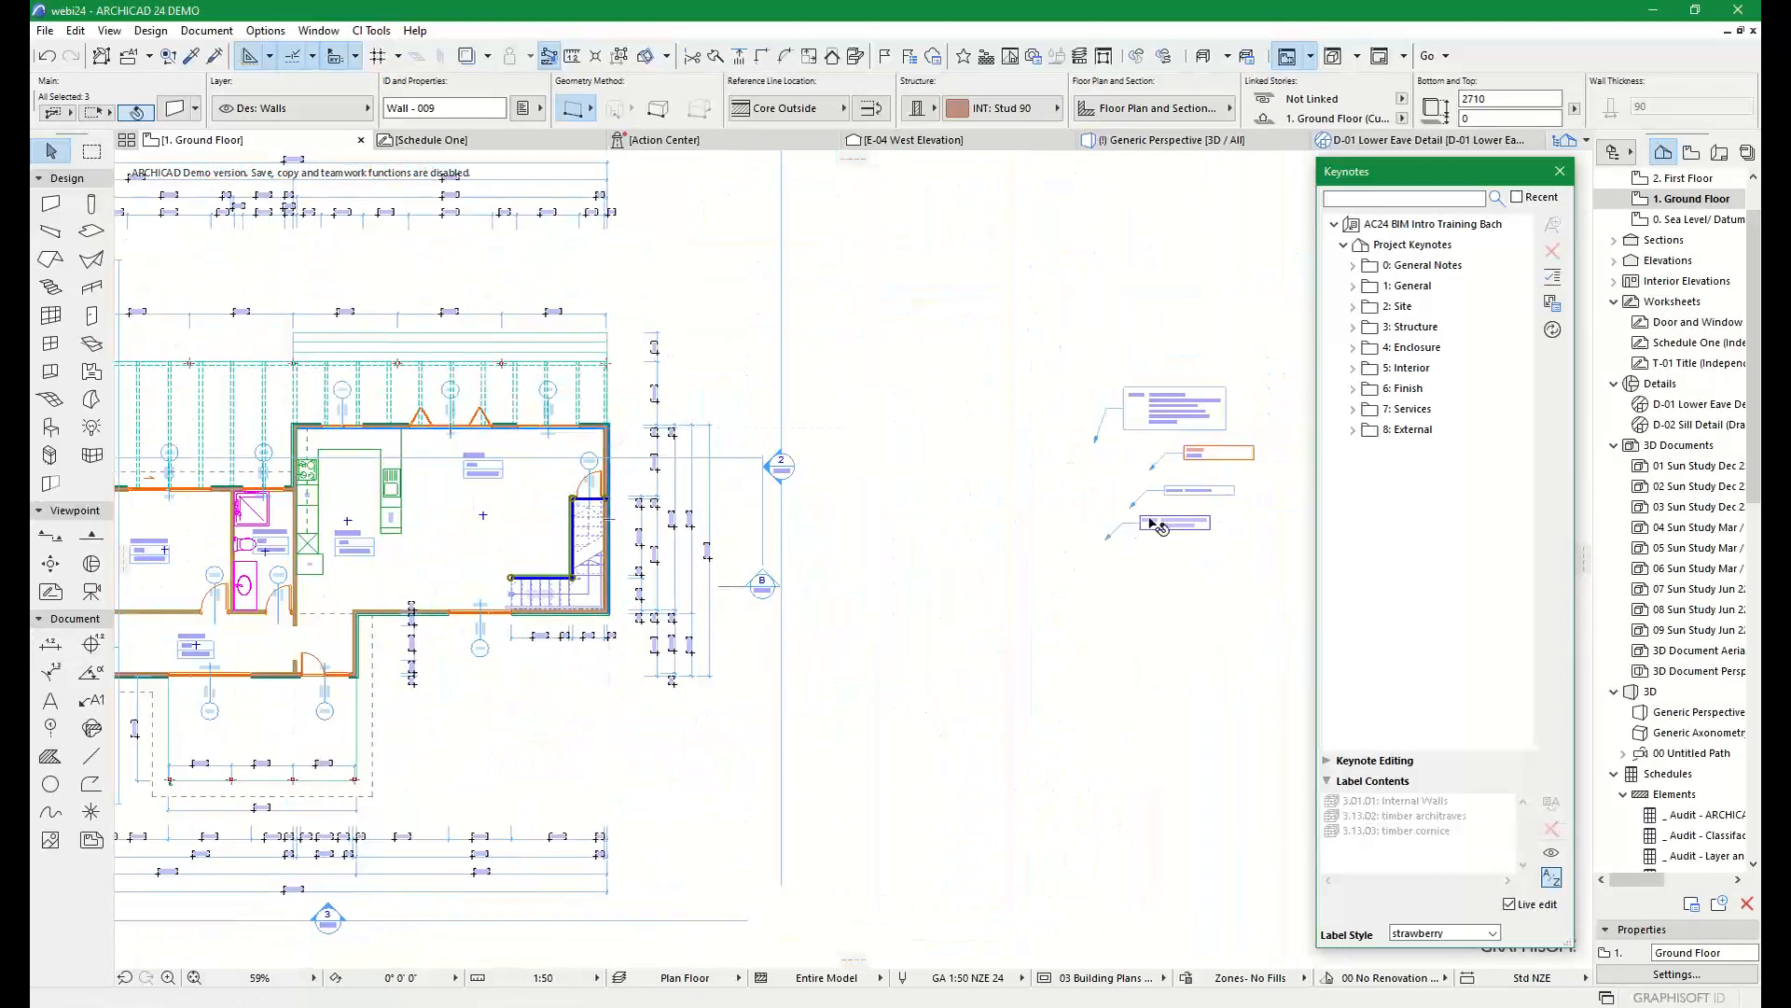
click(1160, 525)
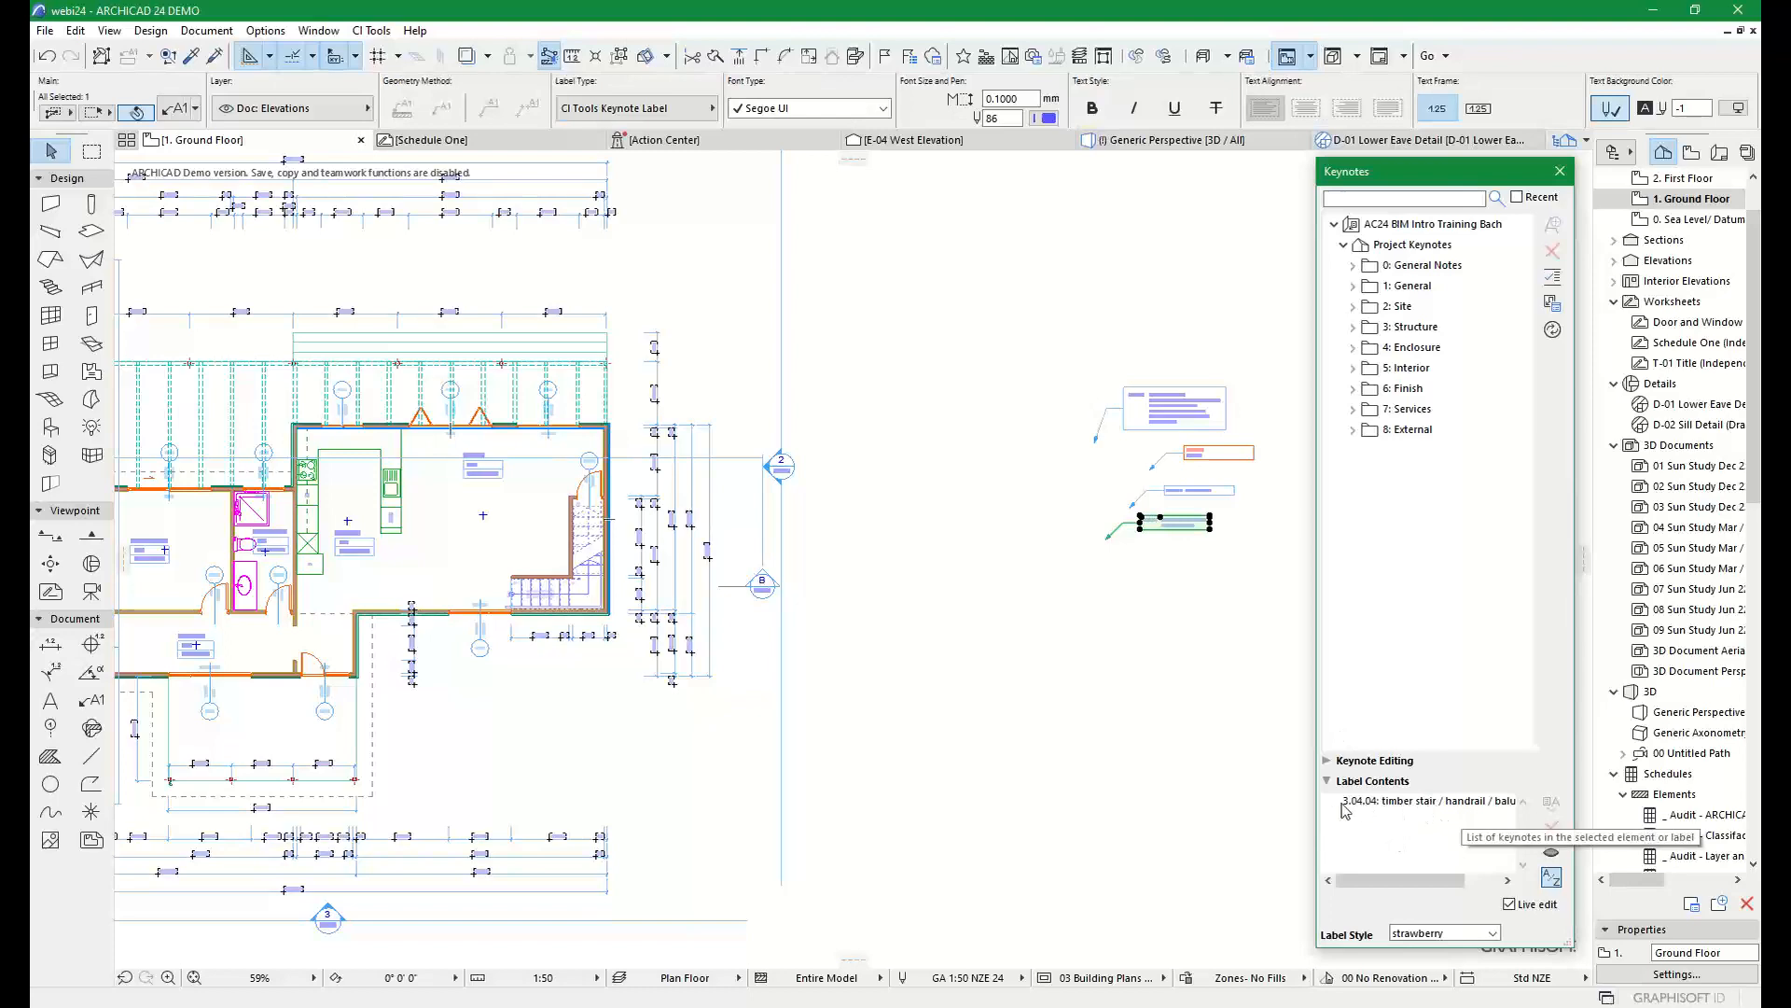
click(1139, 642)
scroll(404, 522, up, 1)
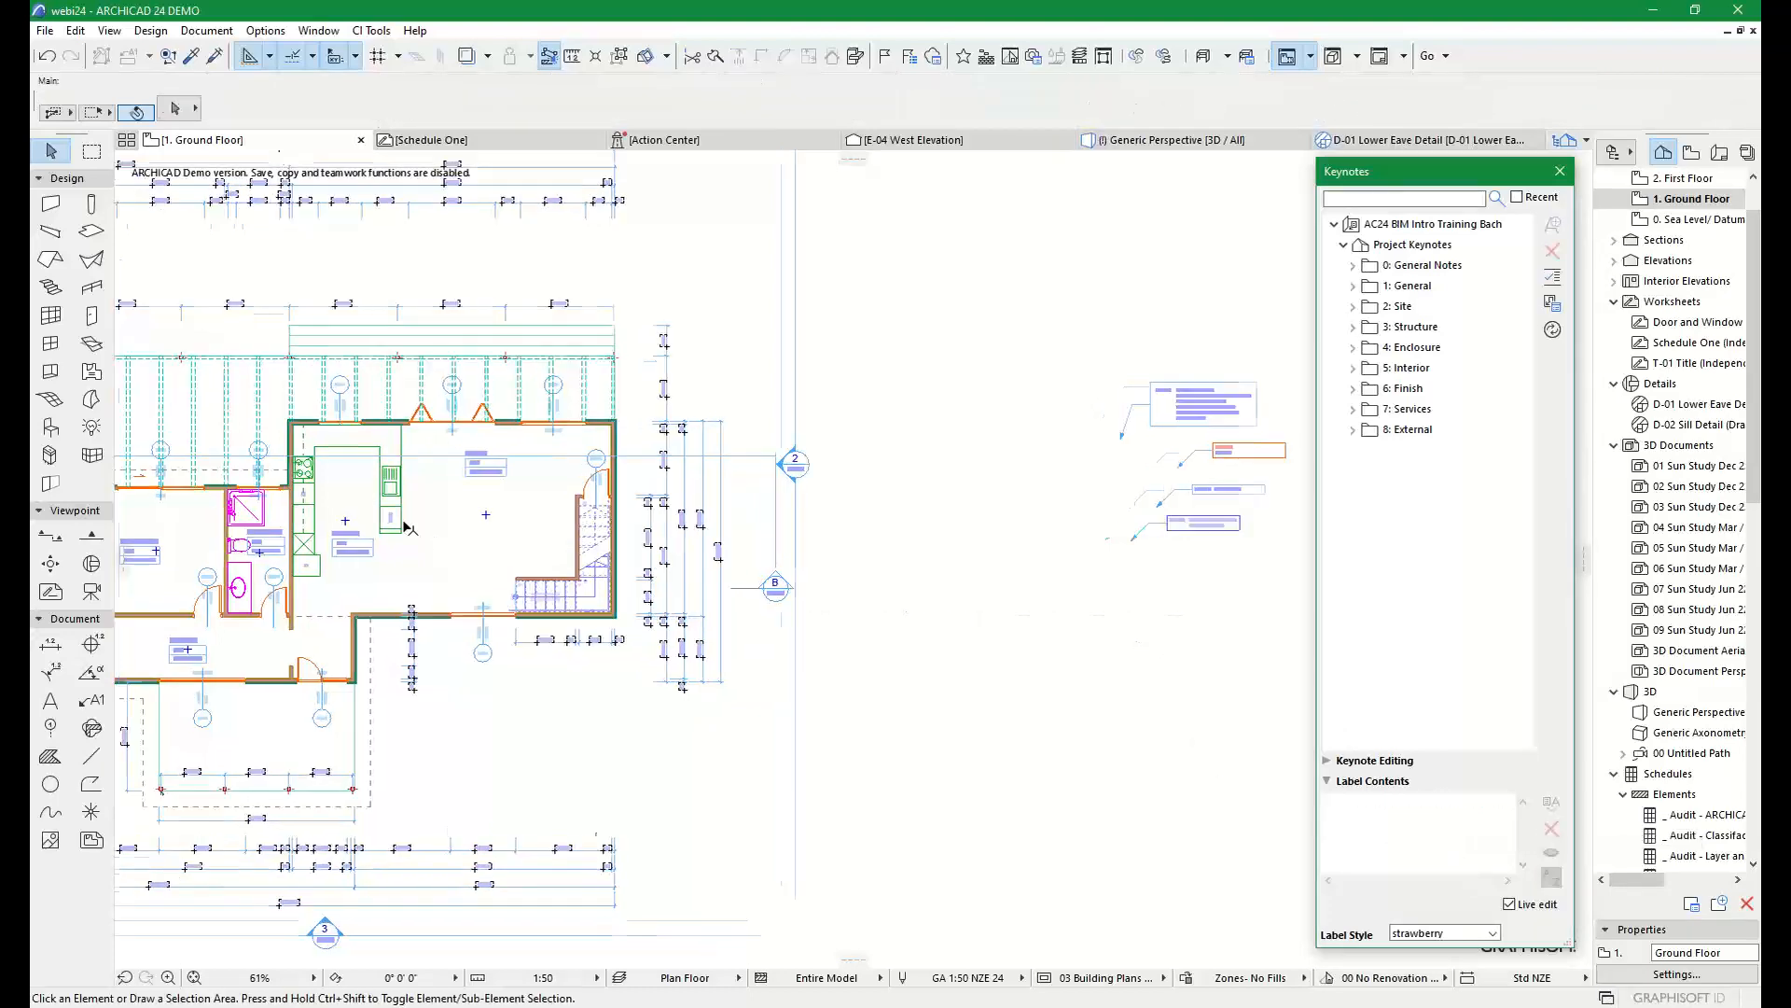
scroll(404, 522, up, 4)
Select the three internal walls around the staircase and make their inherited keynotes visible as labels on the plan
click(754, 586)
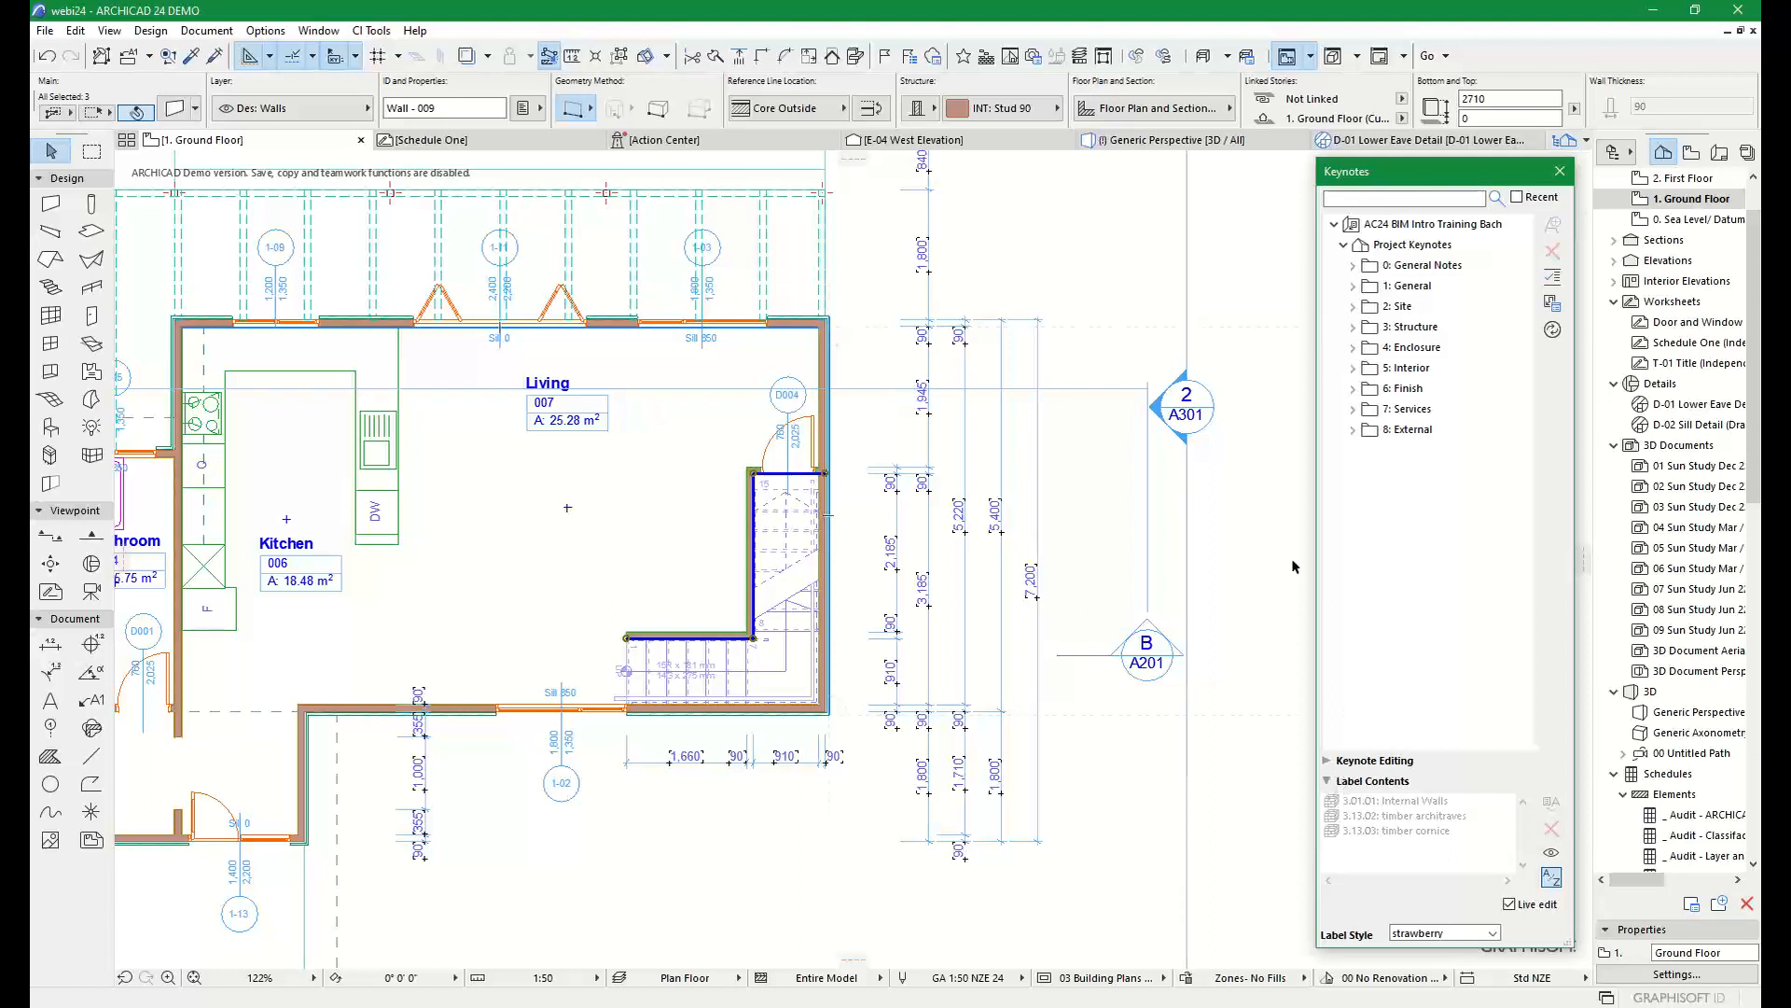
click(1551, 856)
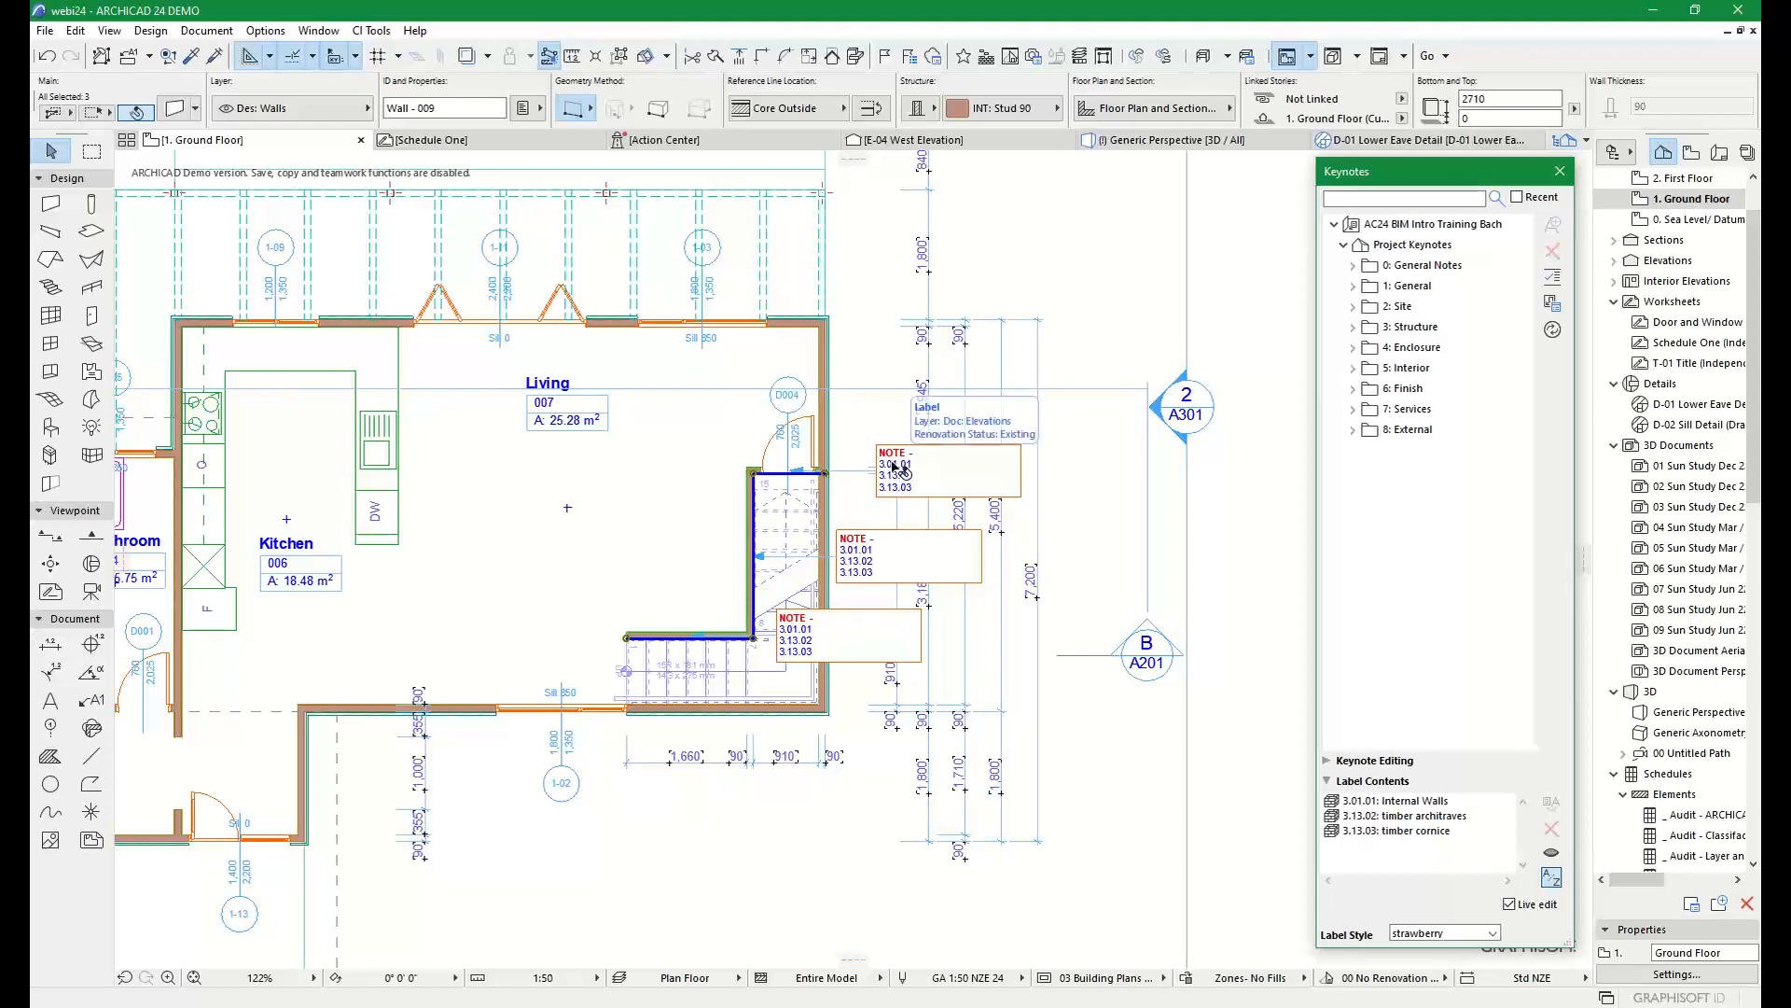
scroll(793, 532, up, 2)
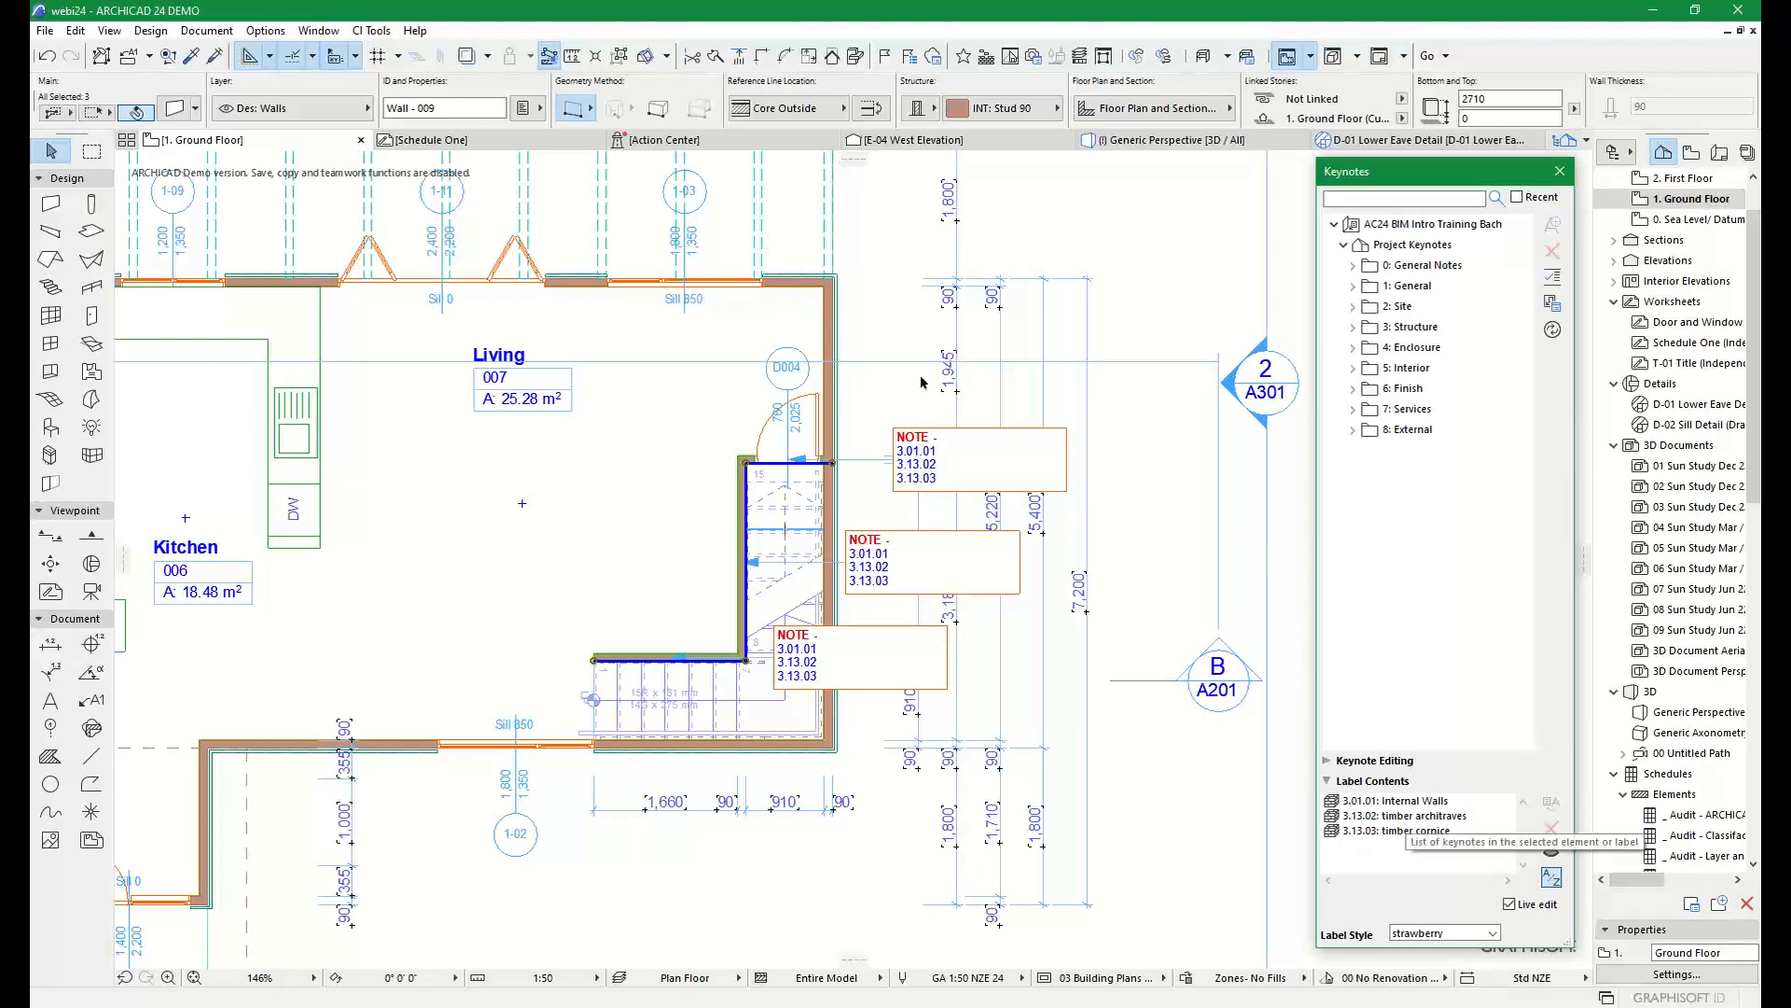
Hide 3.13.02: timber architraves in the uppermost stair wall label and 3.13.03: timber cornice in the middle one, and review both labels' contents
click(906, 438)
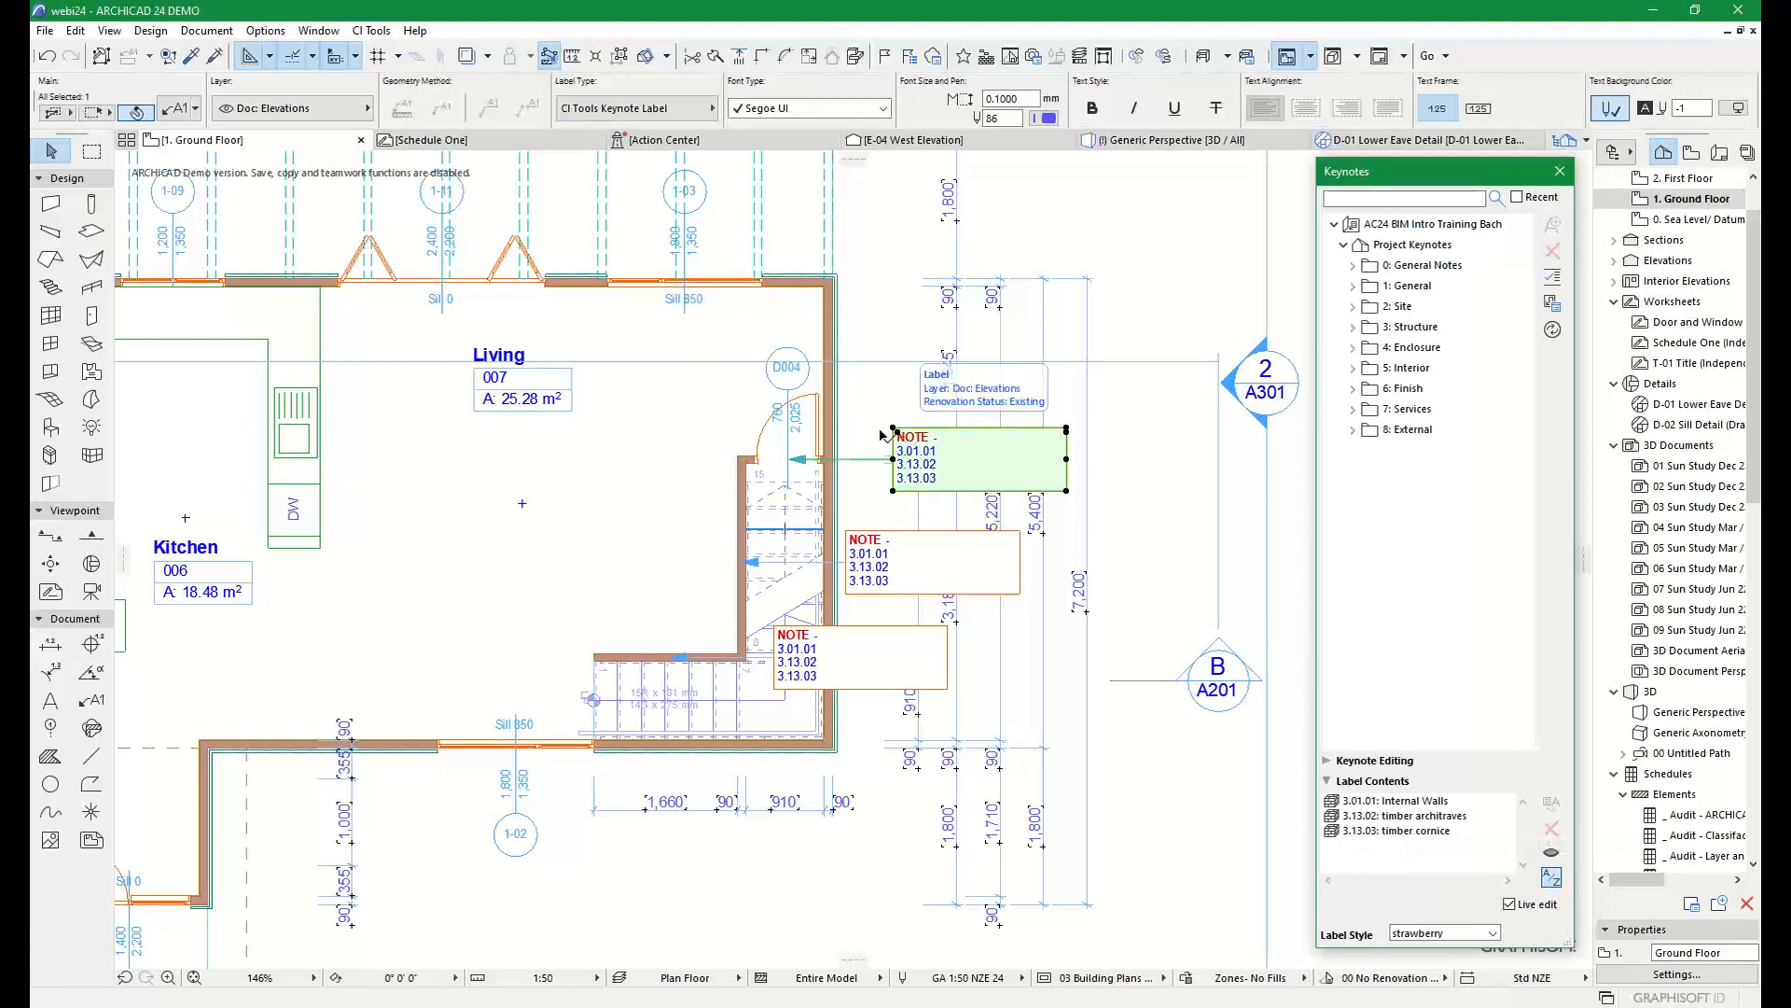
click(1409, 816)
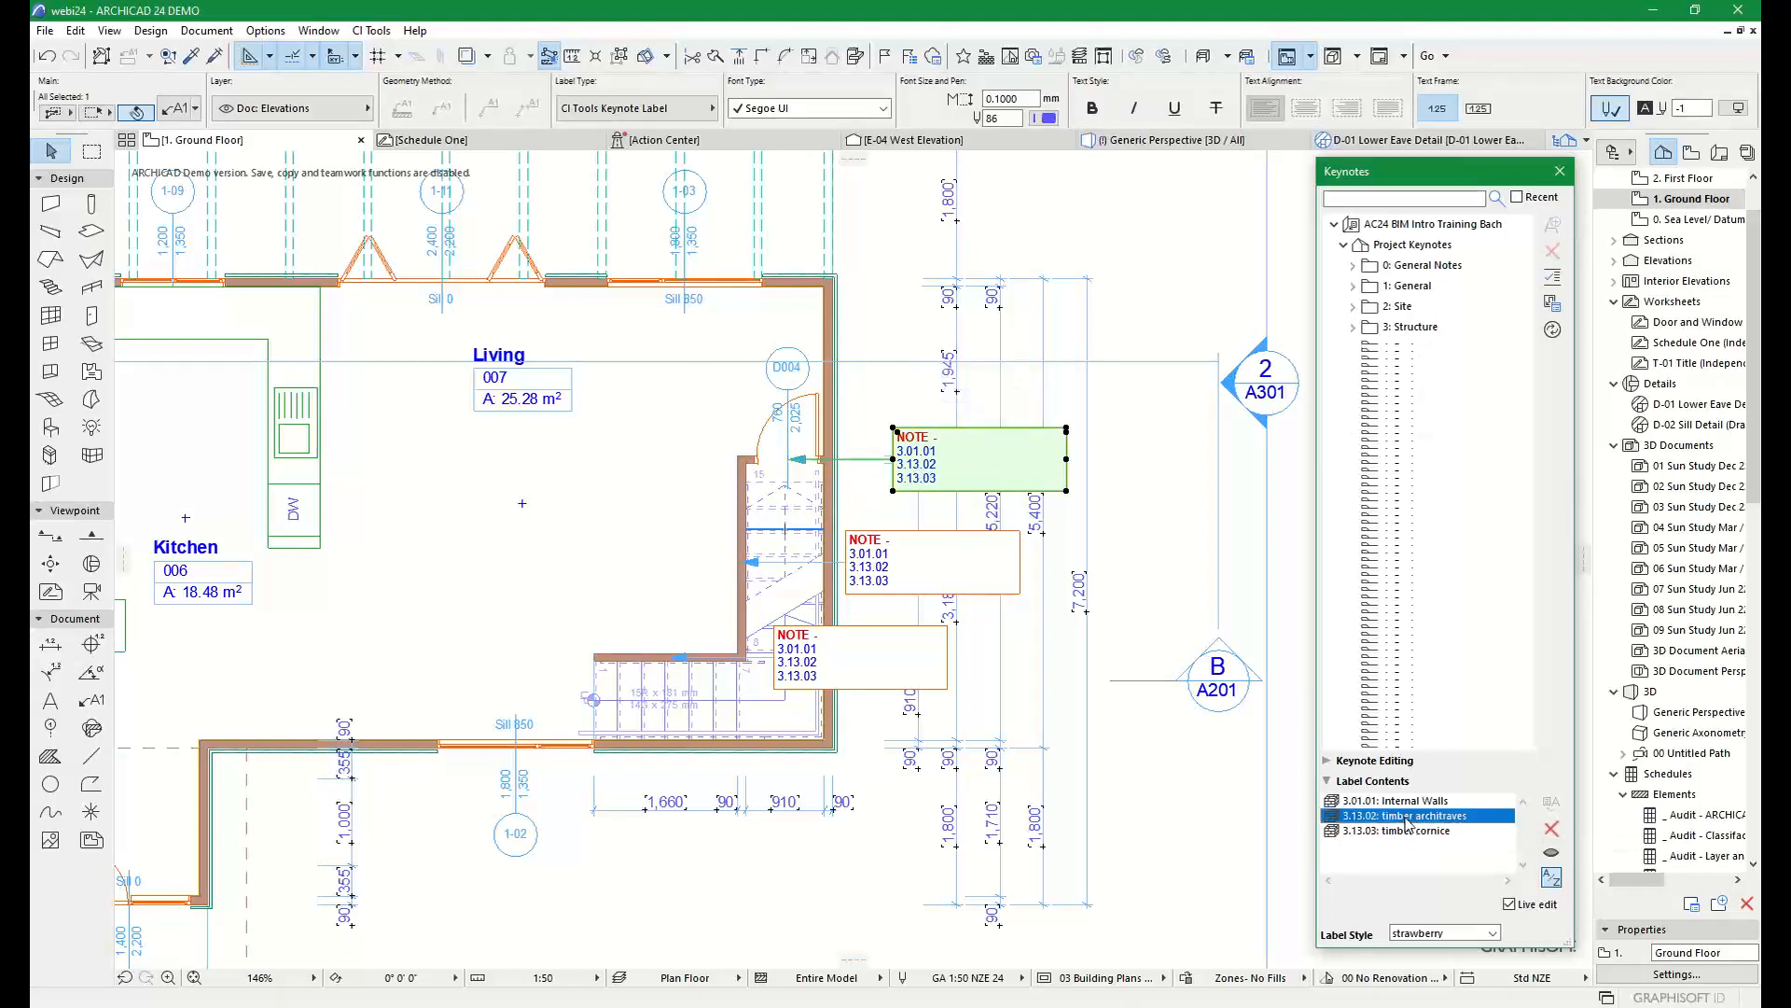
click(1552, 852)
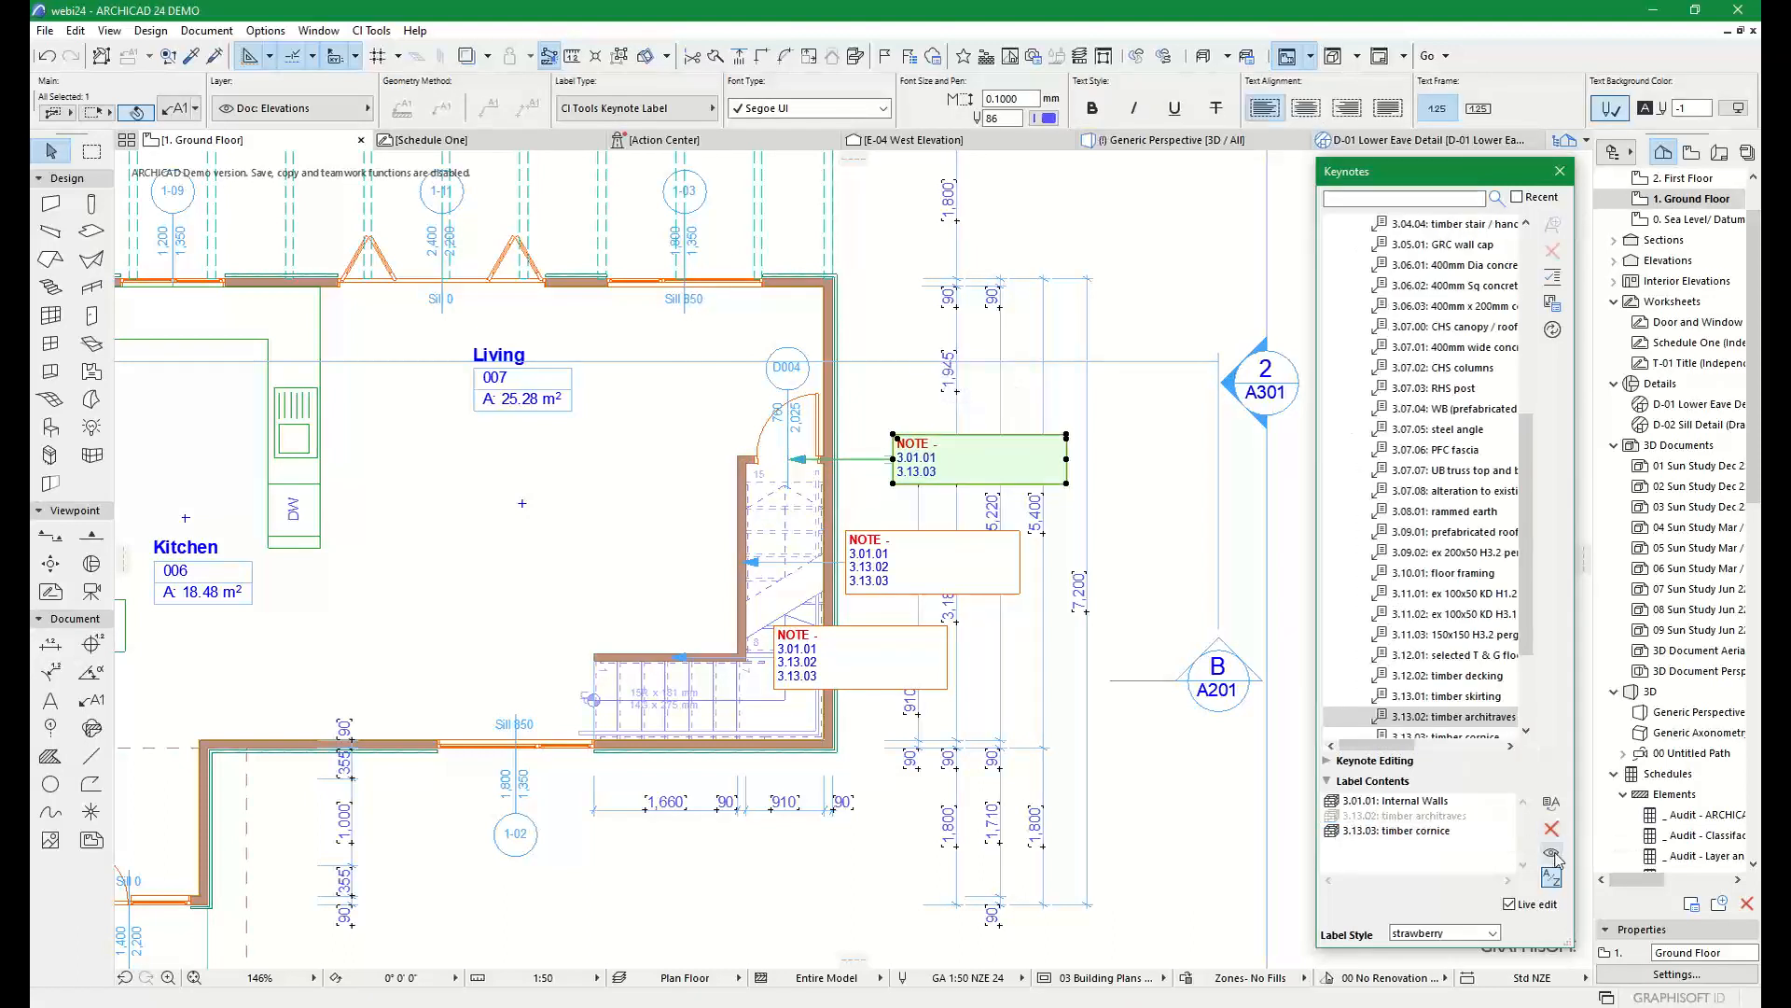
click(891, 569)
click(1397, 830)
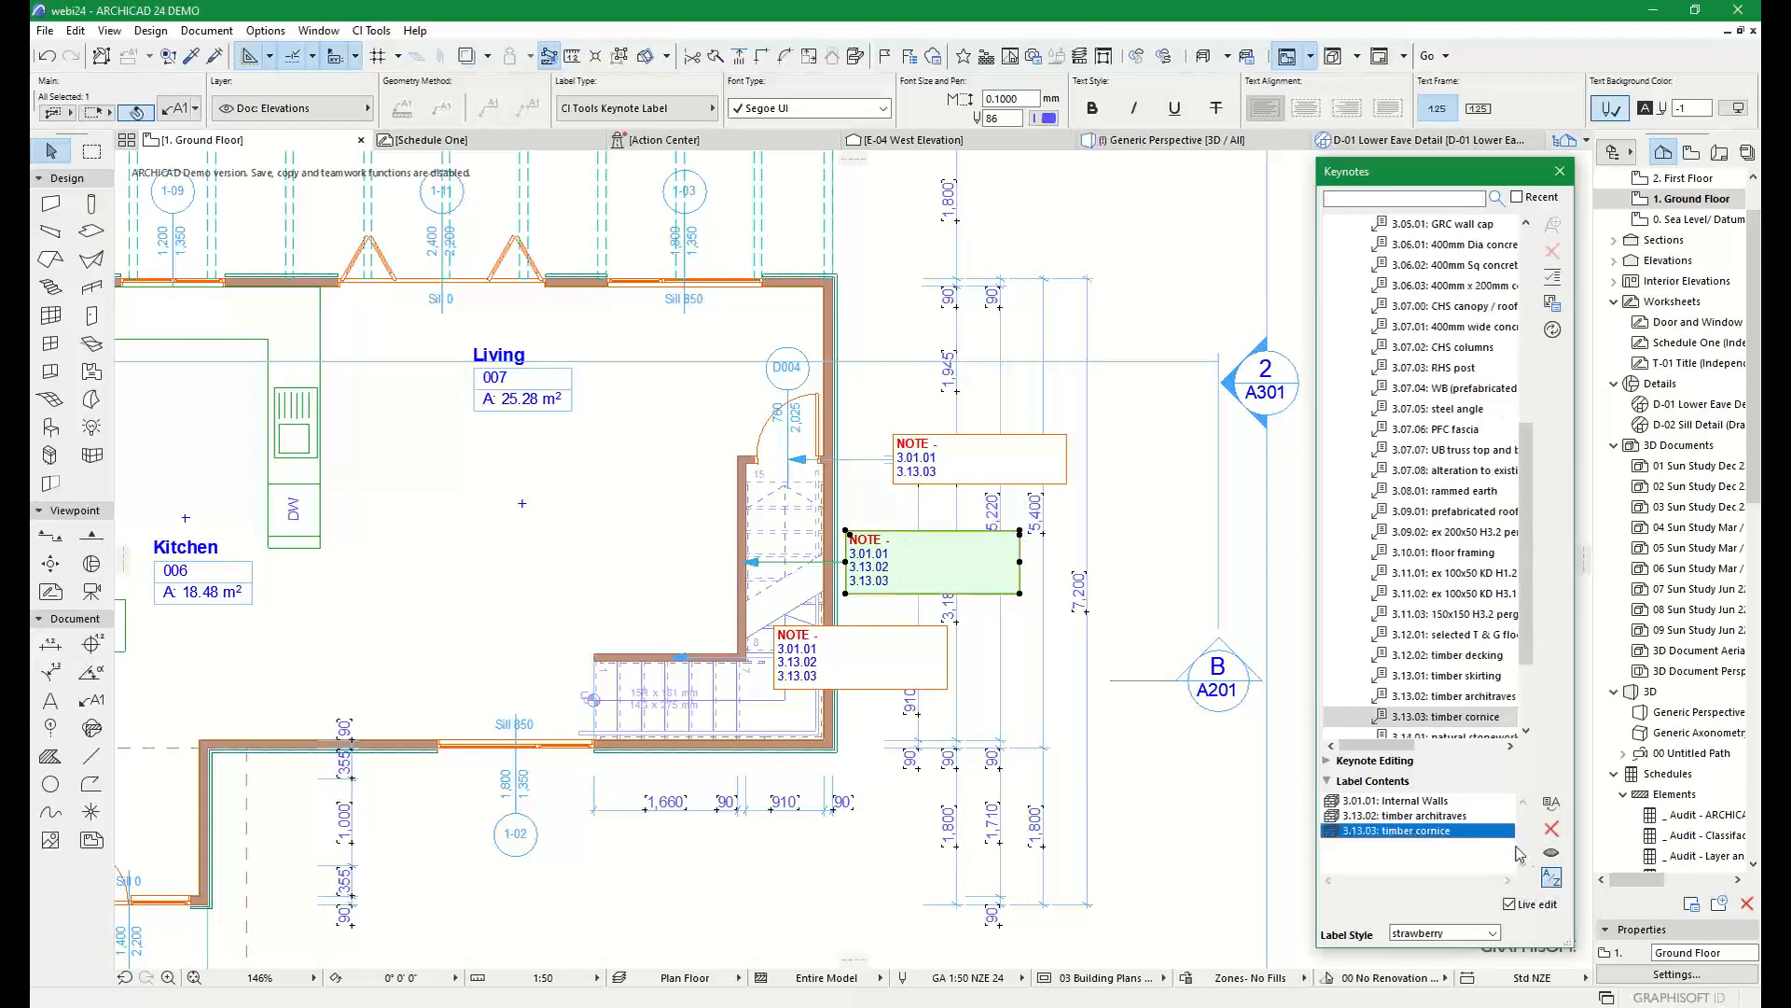
click(1551, 853)
click(1144, 588)
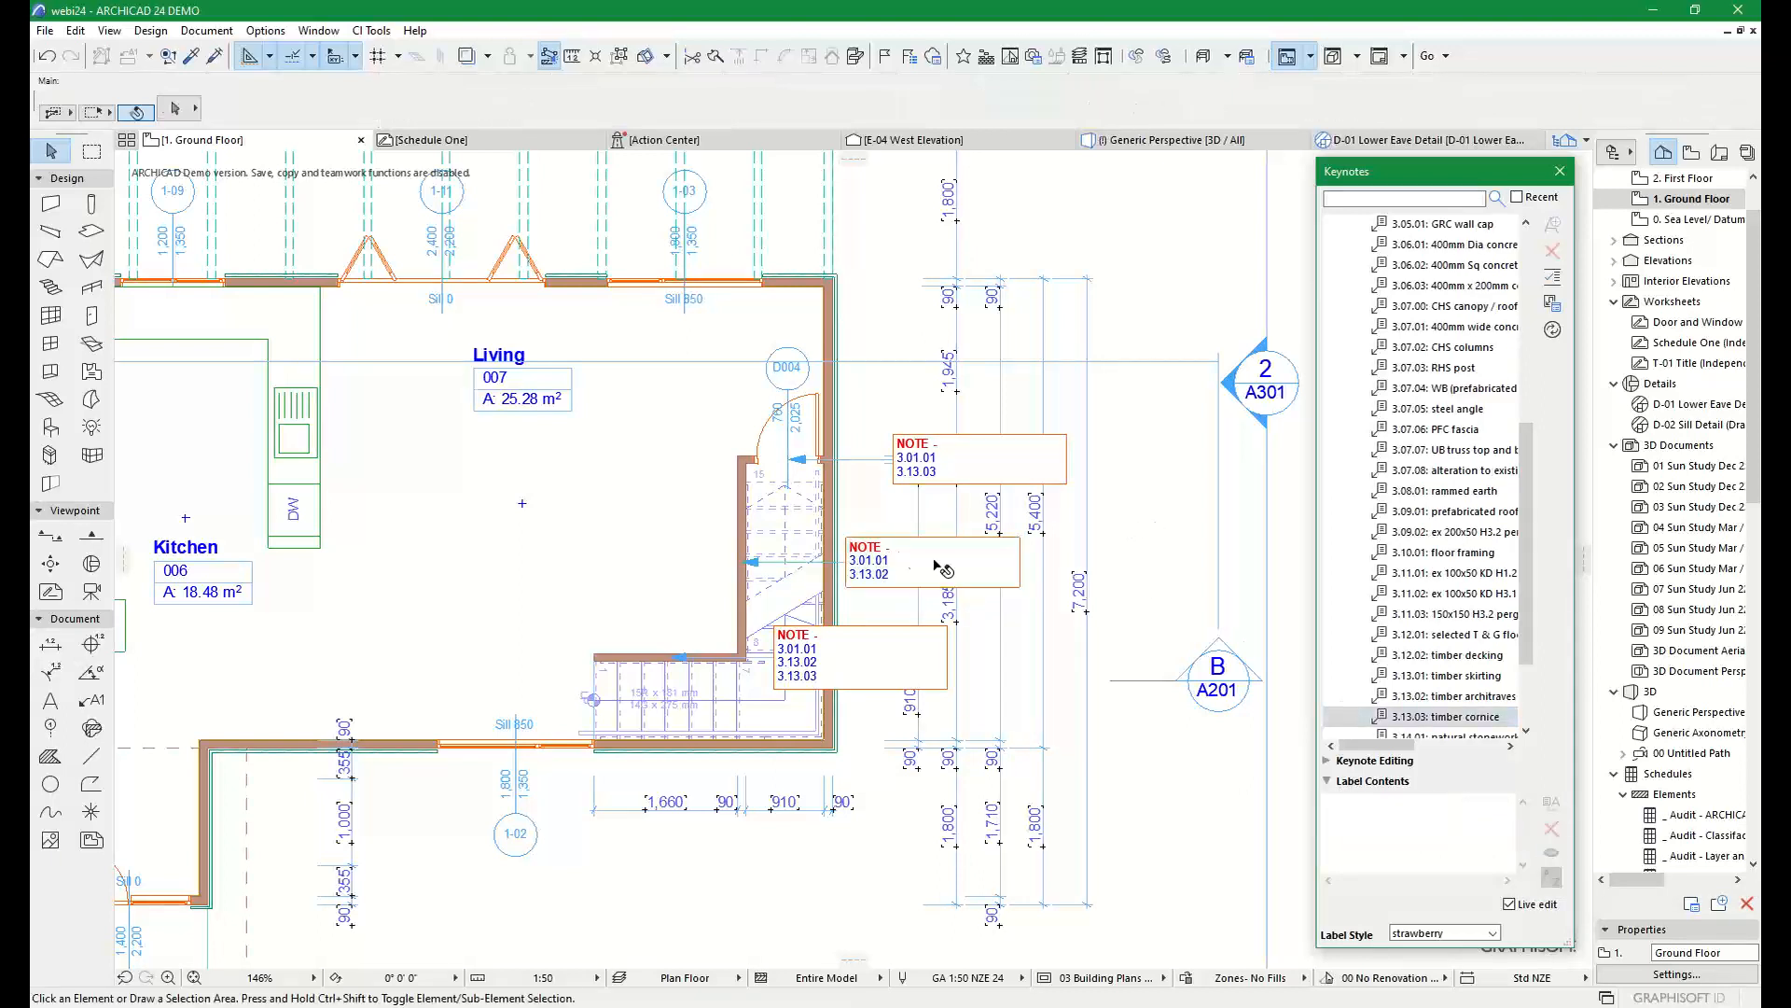
click(943, 567)
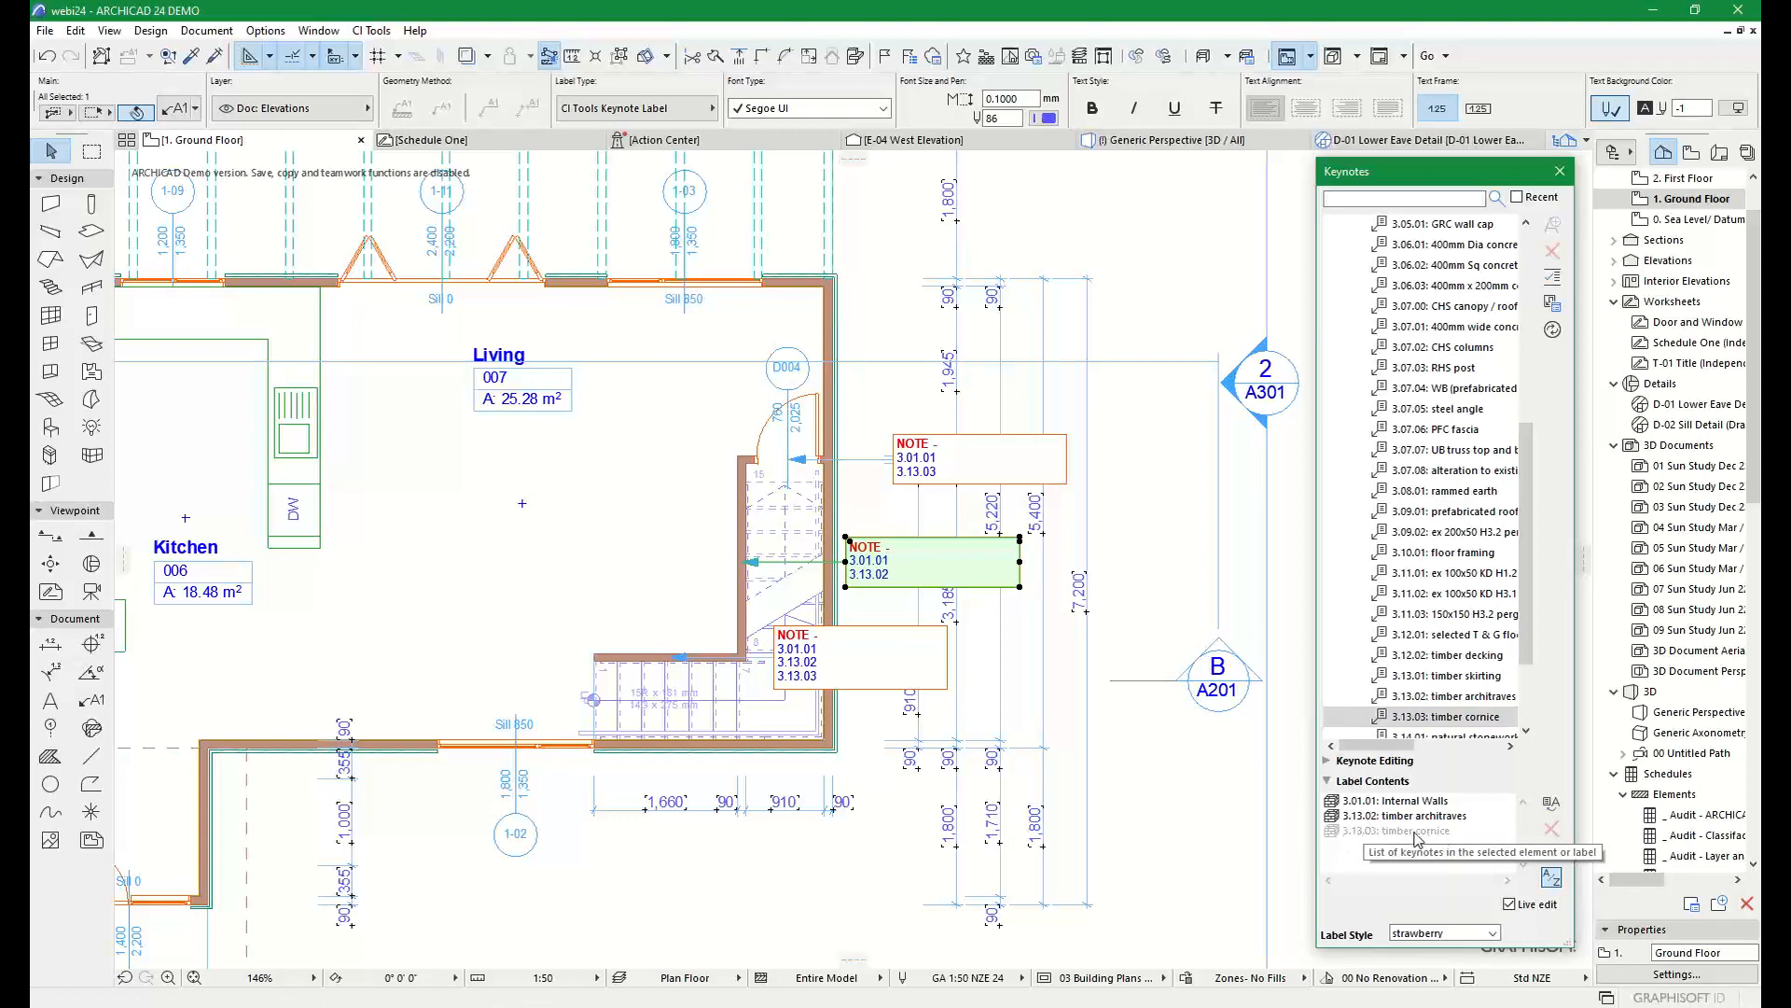
click(943, 447)
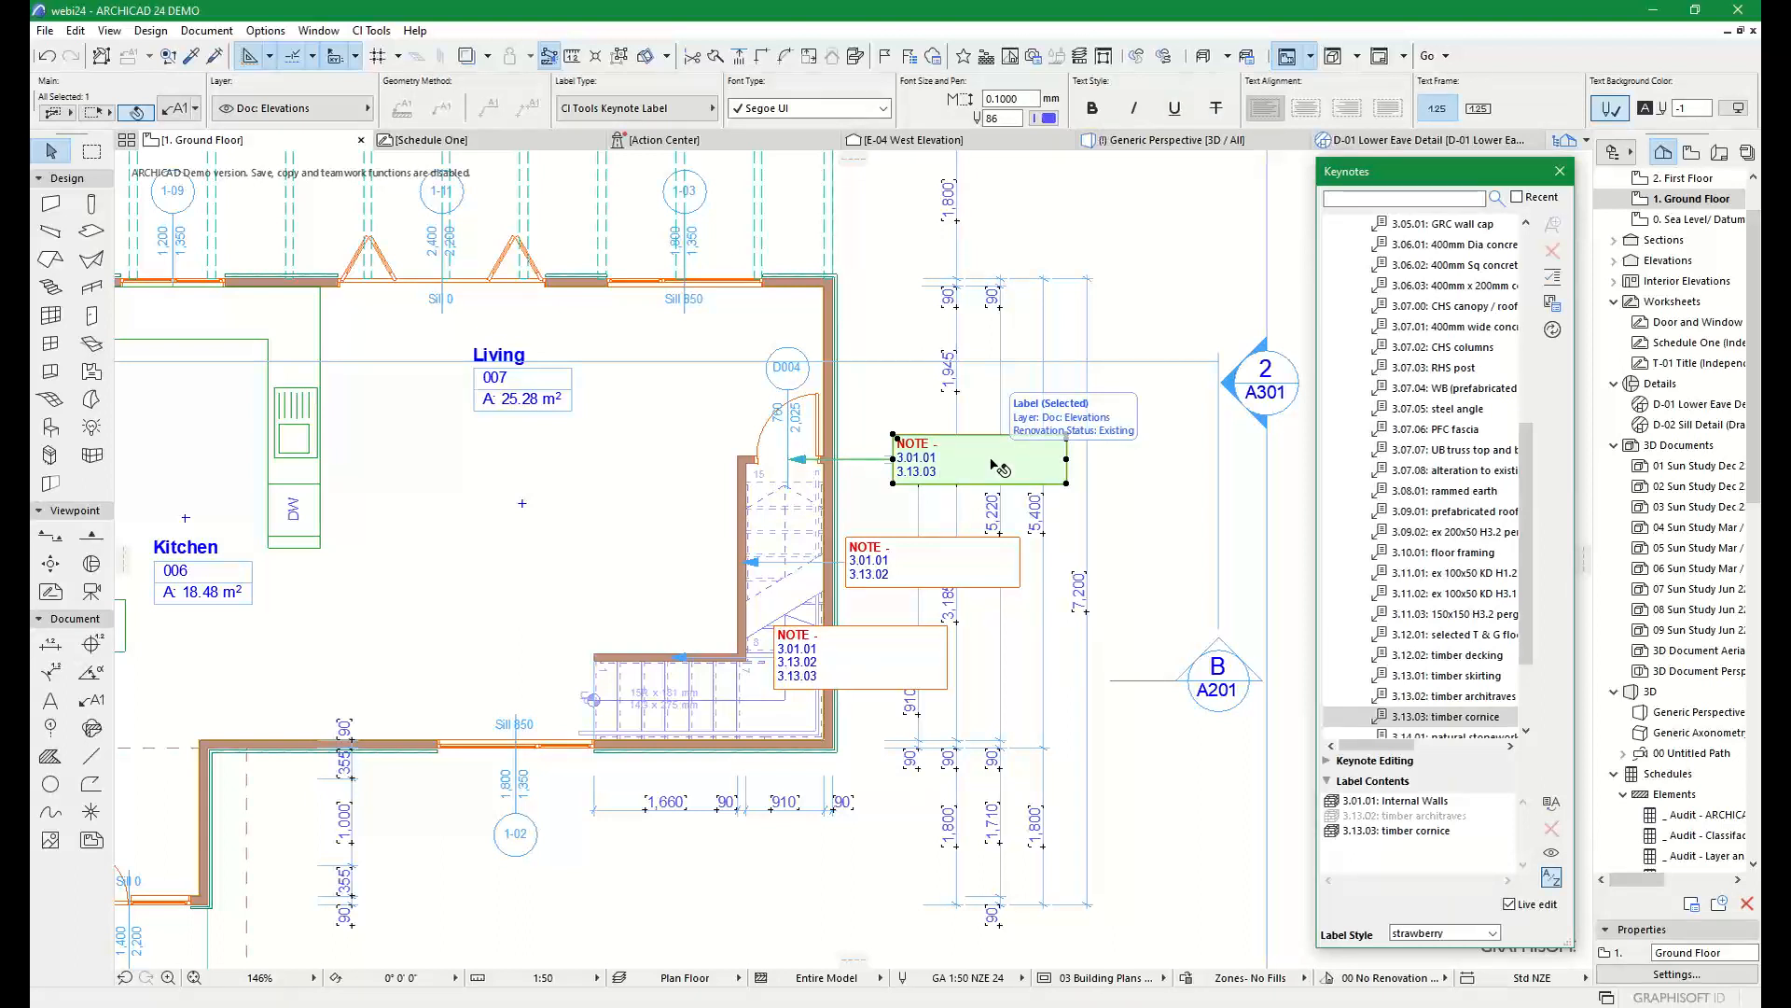
Select the grouped exterior walls around the Kitchen and Living rooms and make their inherited keynotes visible as labels
scroll(1092, 481, down, 3)
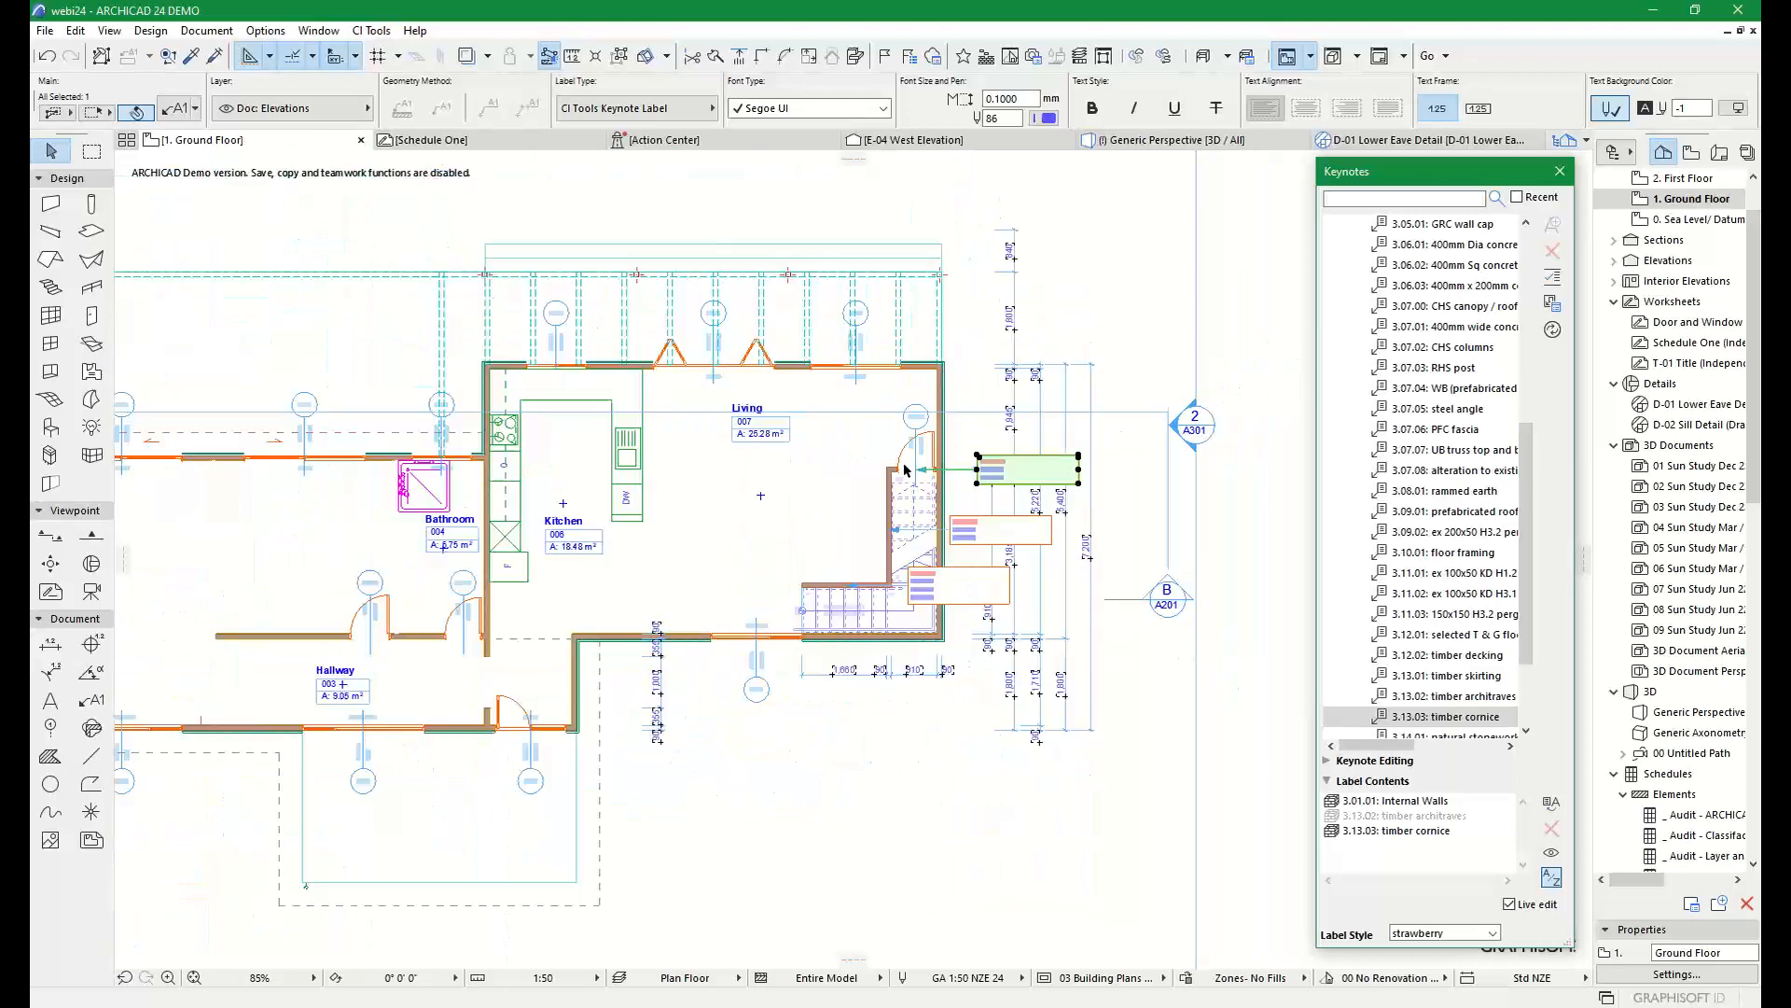
click(642, 373)
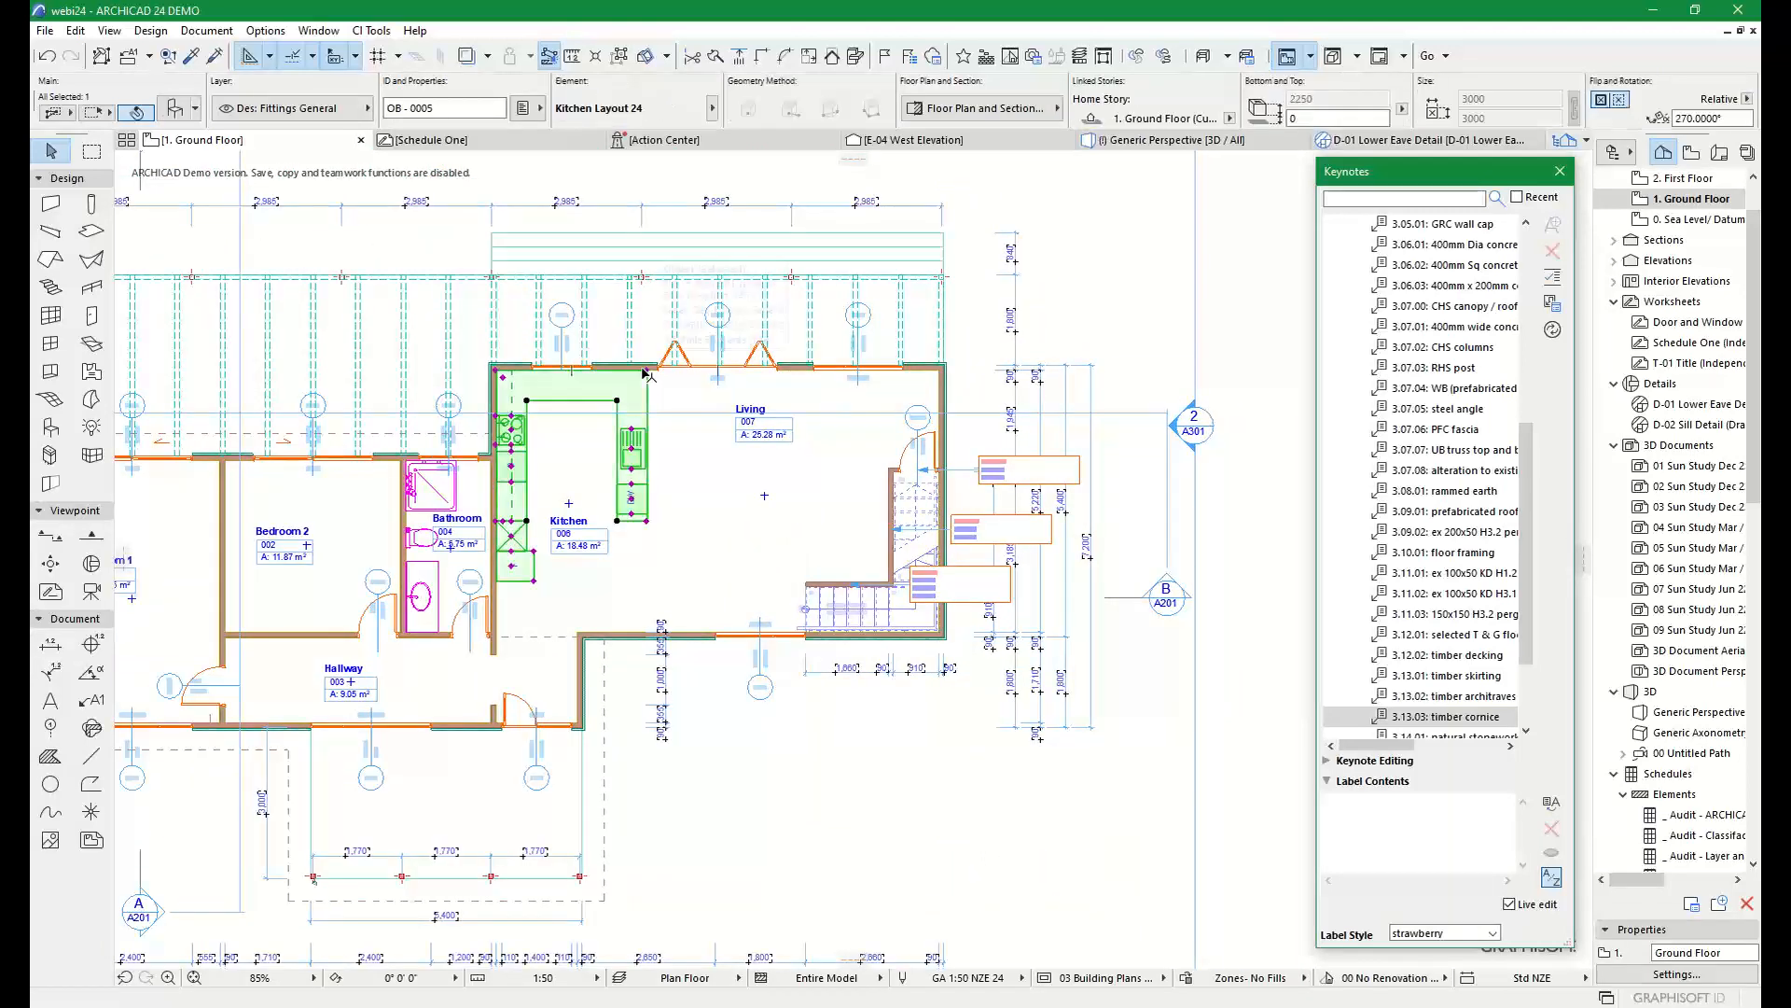
click(667, 373)
scroll(660, 367, up, 5)
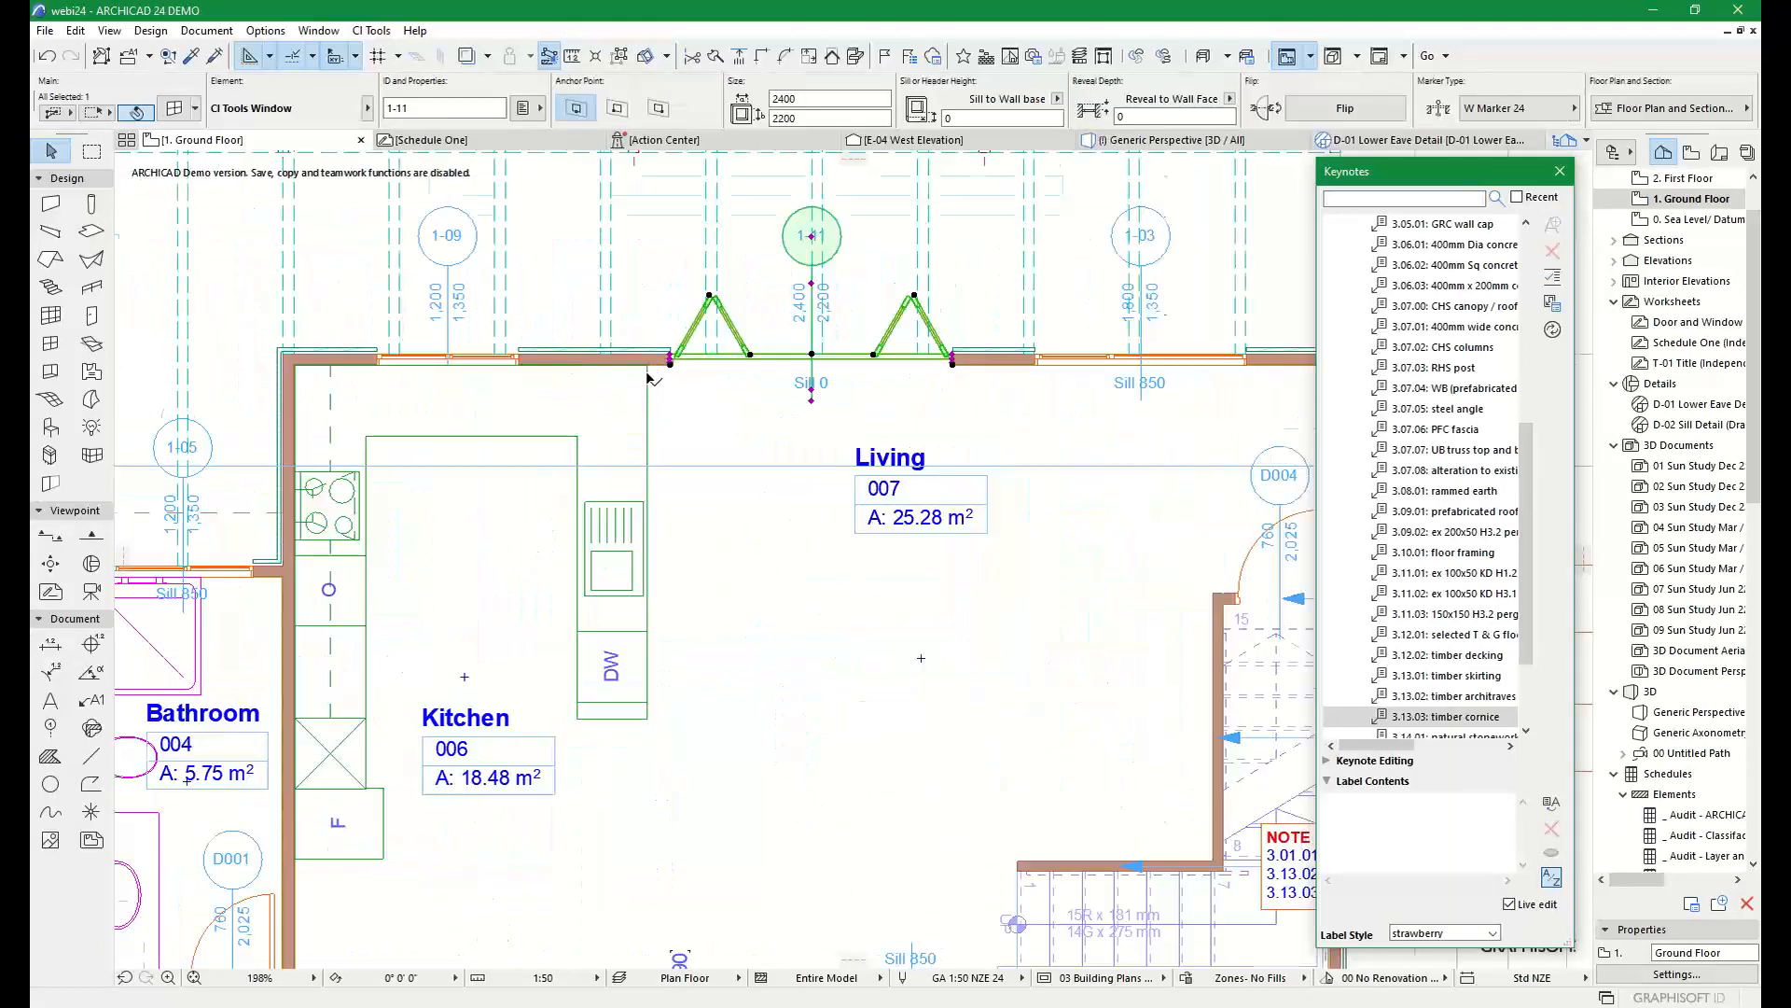
click(661, 362)
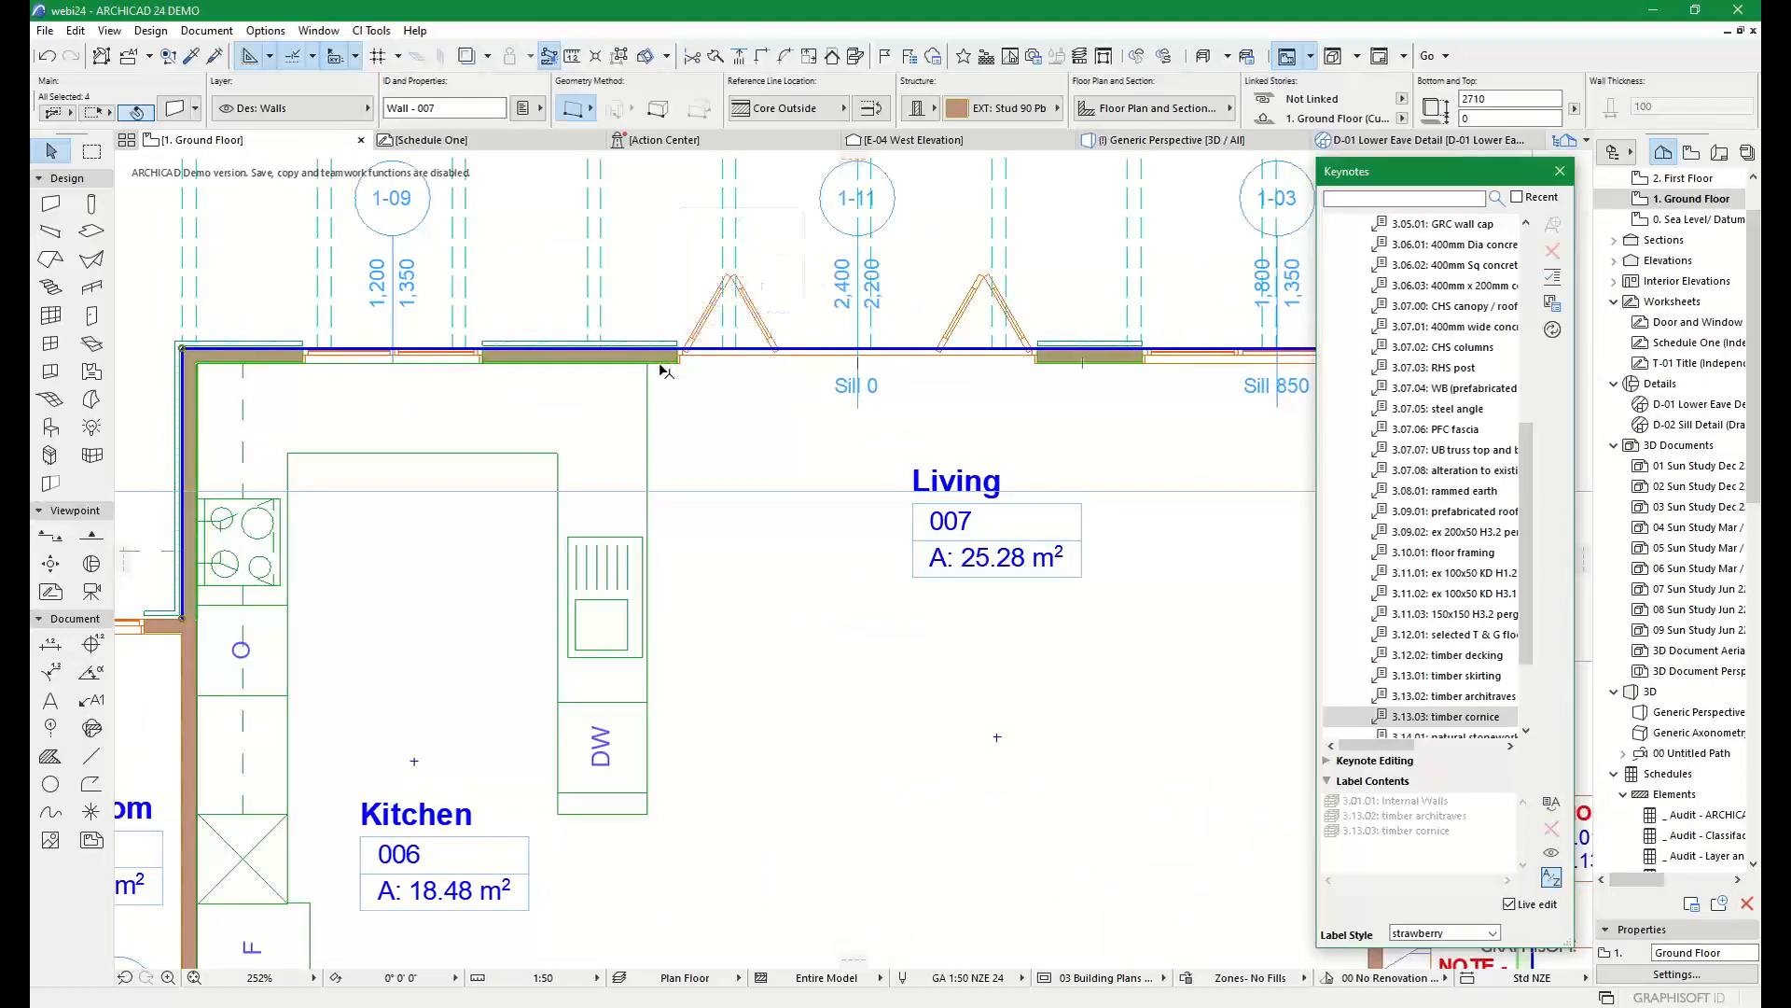
click(1553, 857)
scroll(944, 711, down, 4)
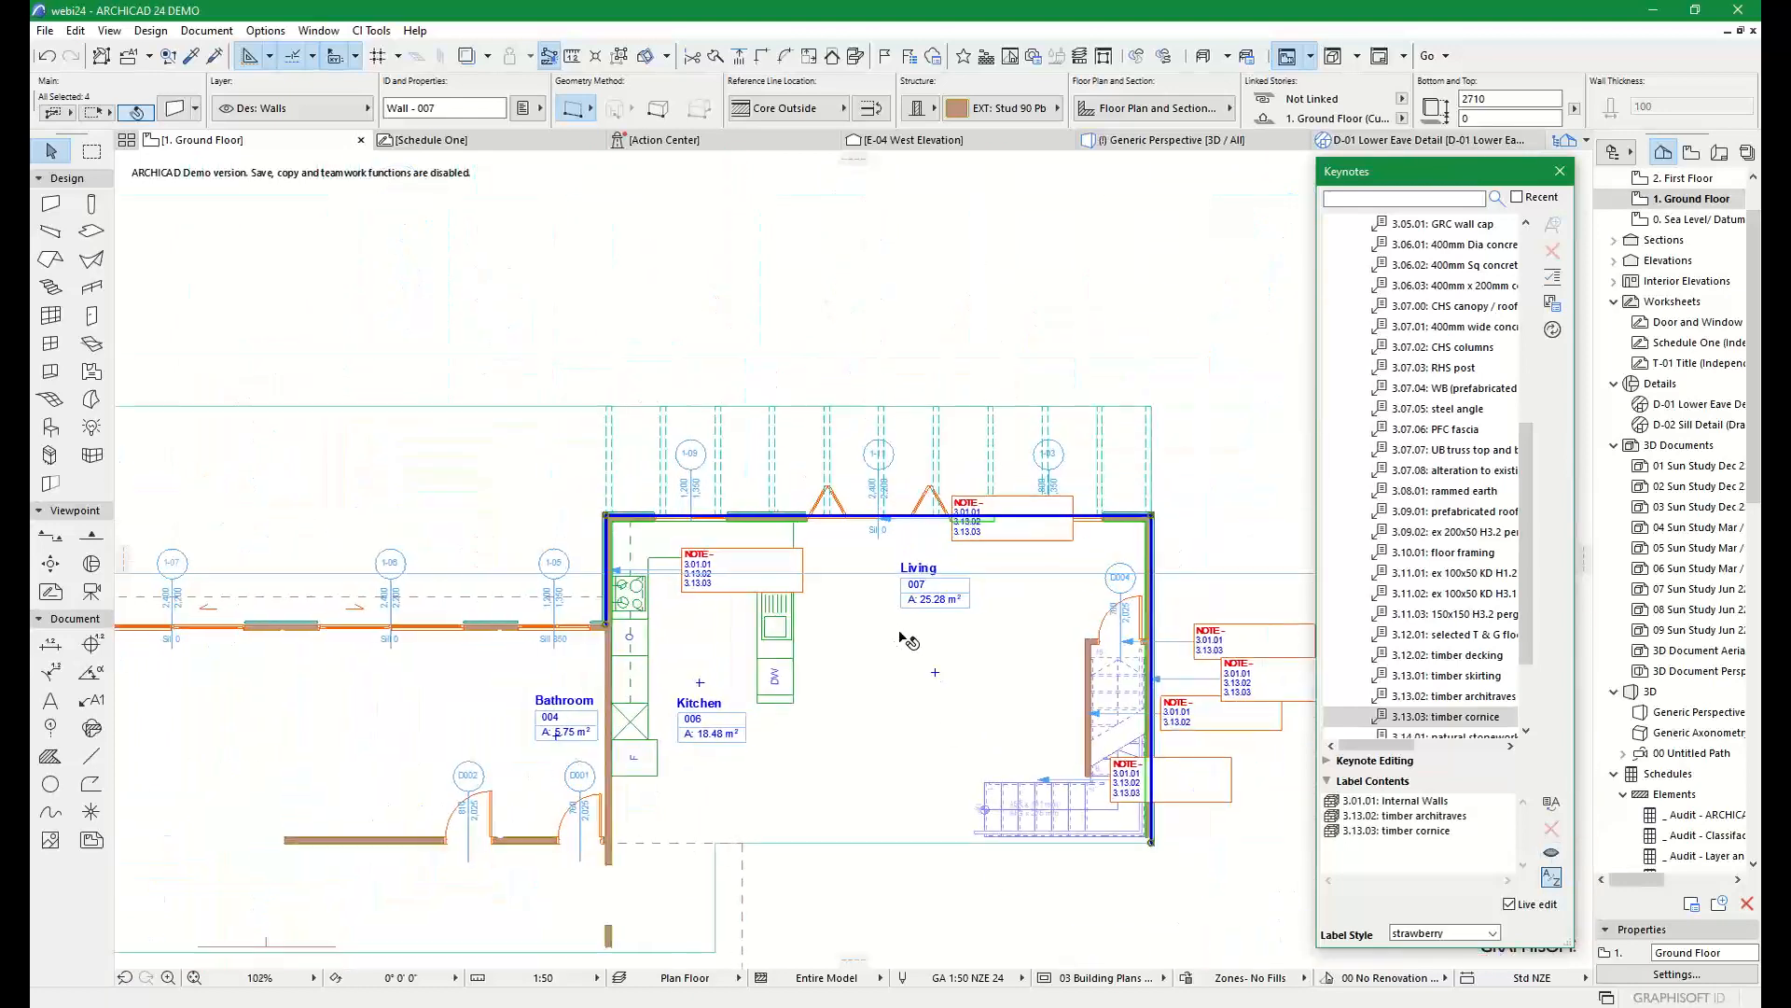
middle_drag(944, 711, 911, 643)
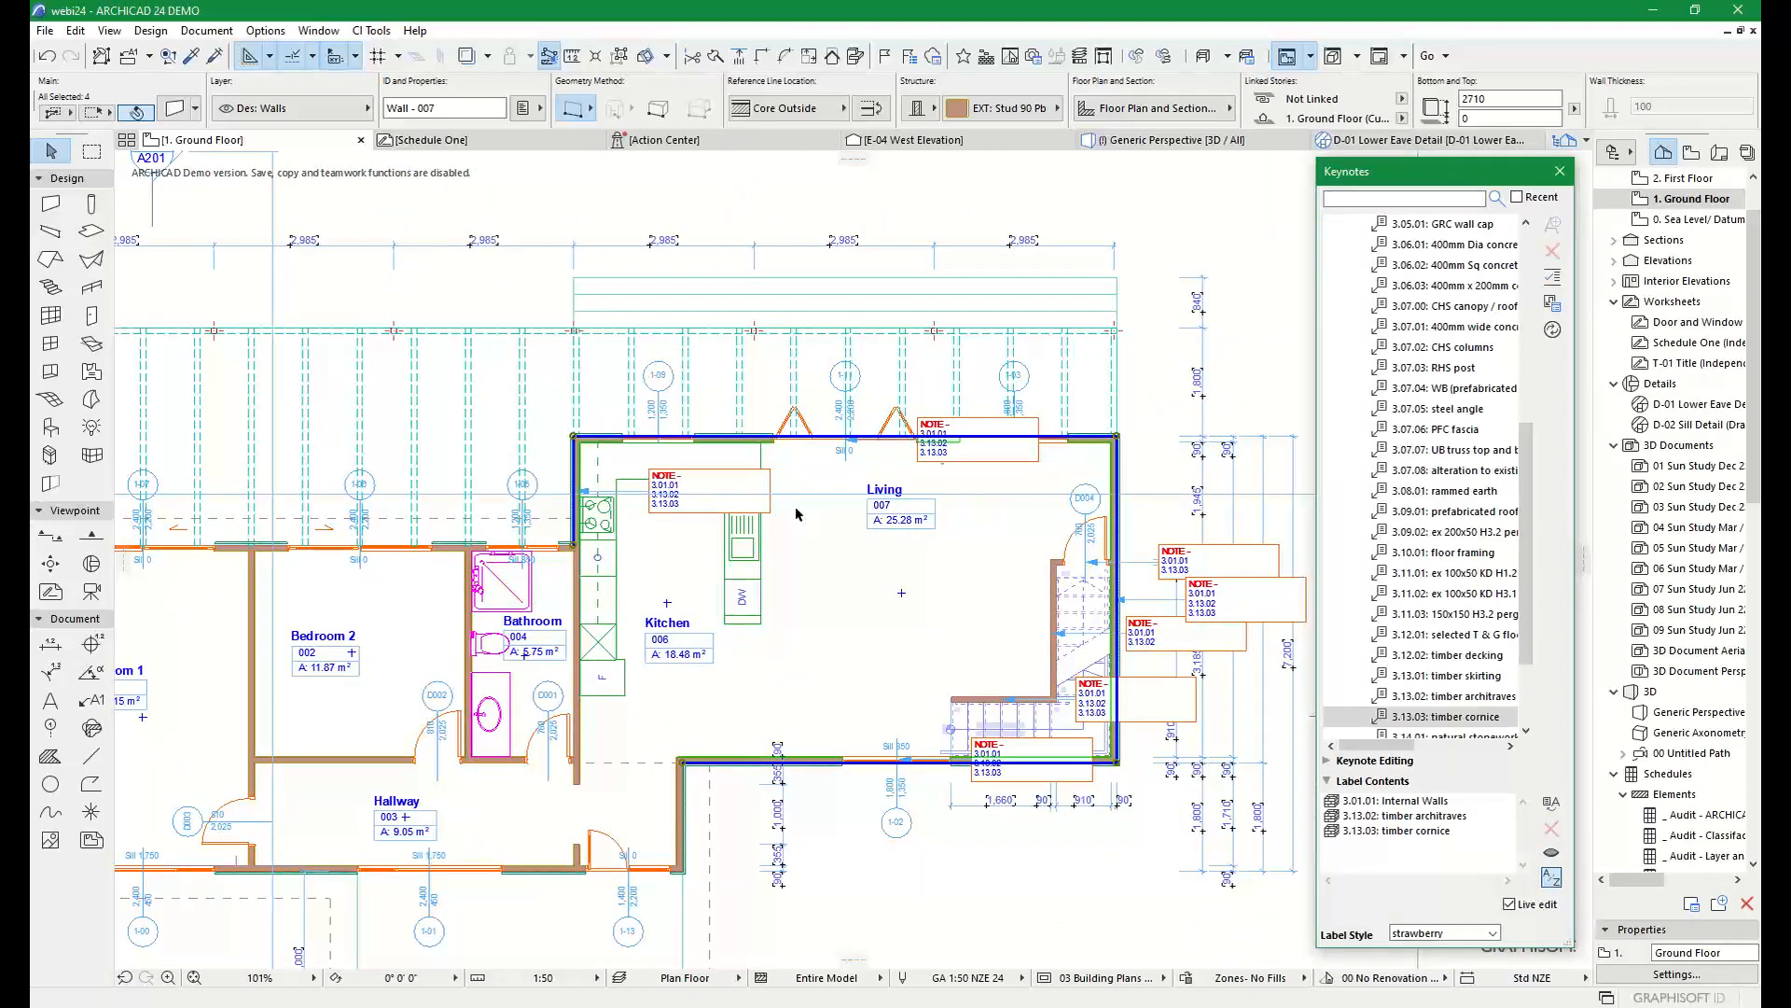
scroll(796, 513, down, 3)
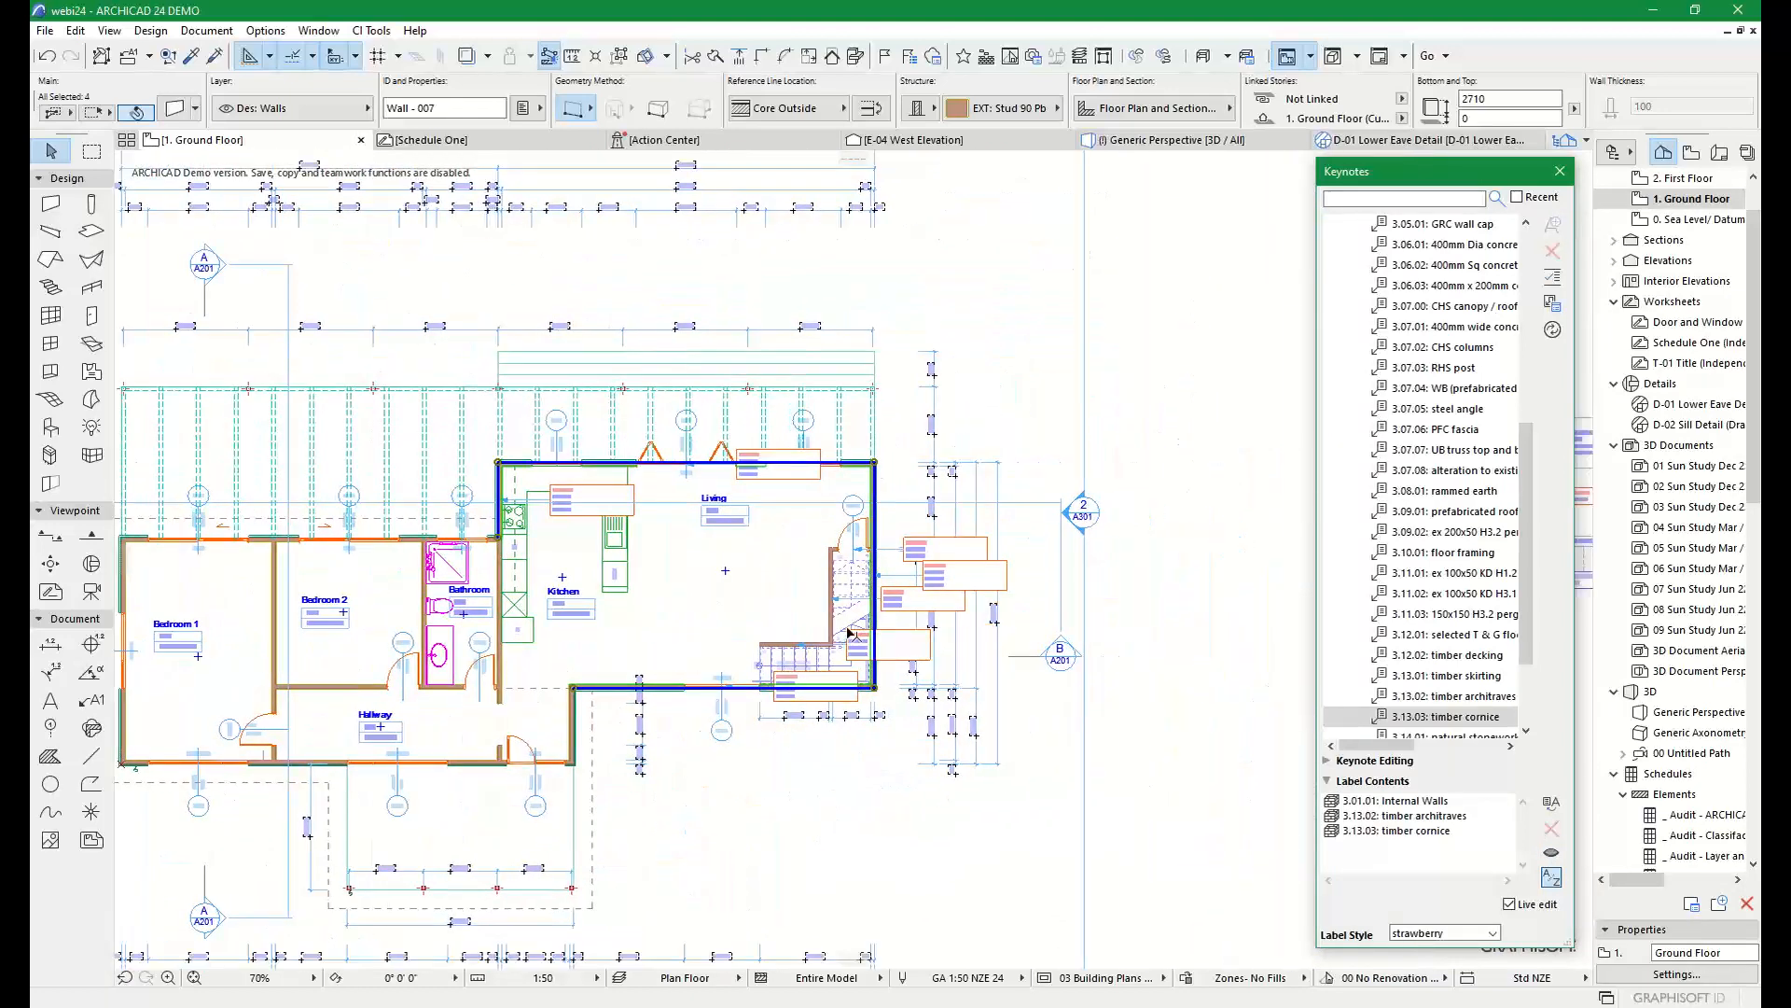
Clear the wall selection and expand the 0: General Notes, 1: General, 2: Site and 4: Enclosure keynote categories to examine their entries
scroll(774, 545, up, 3)
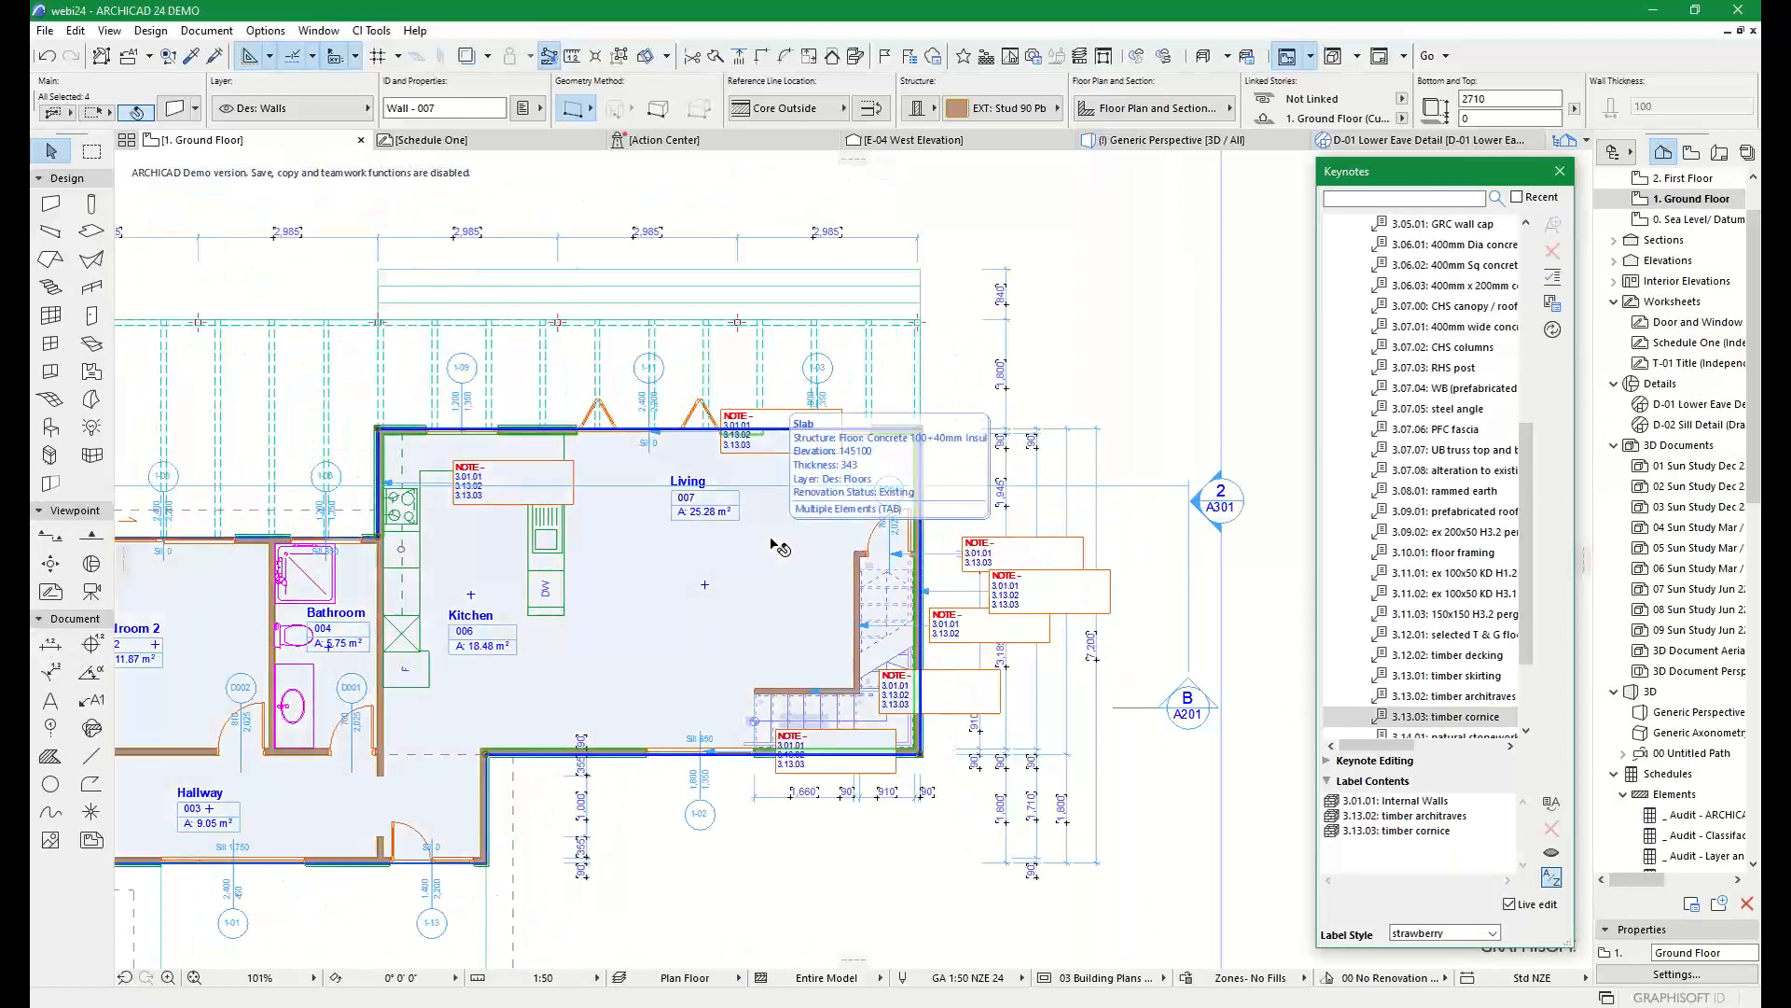
click(1098, 374)
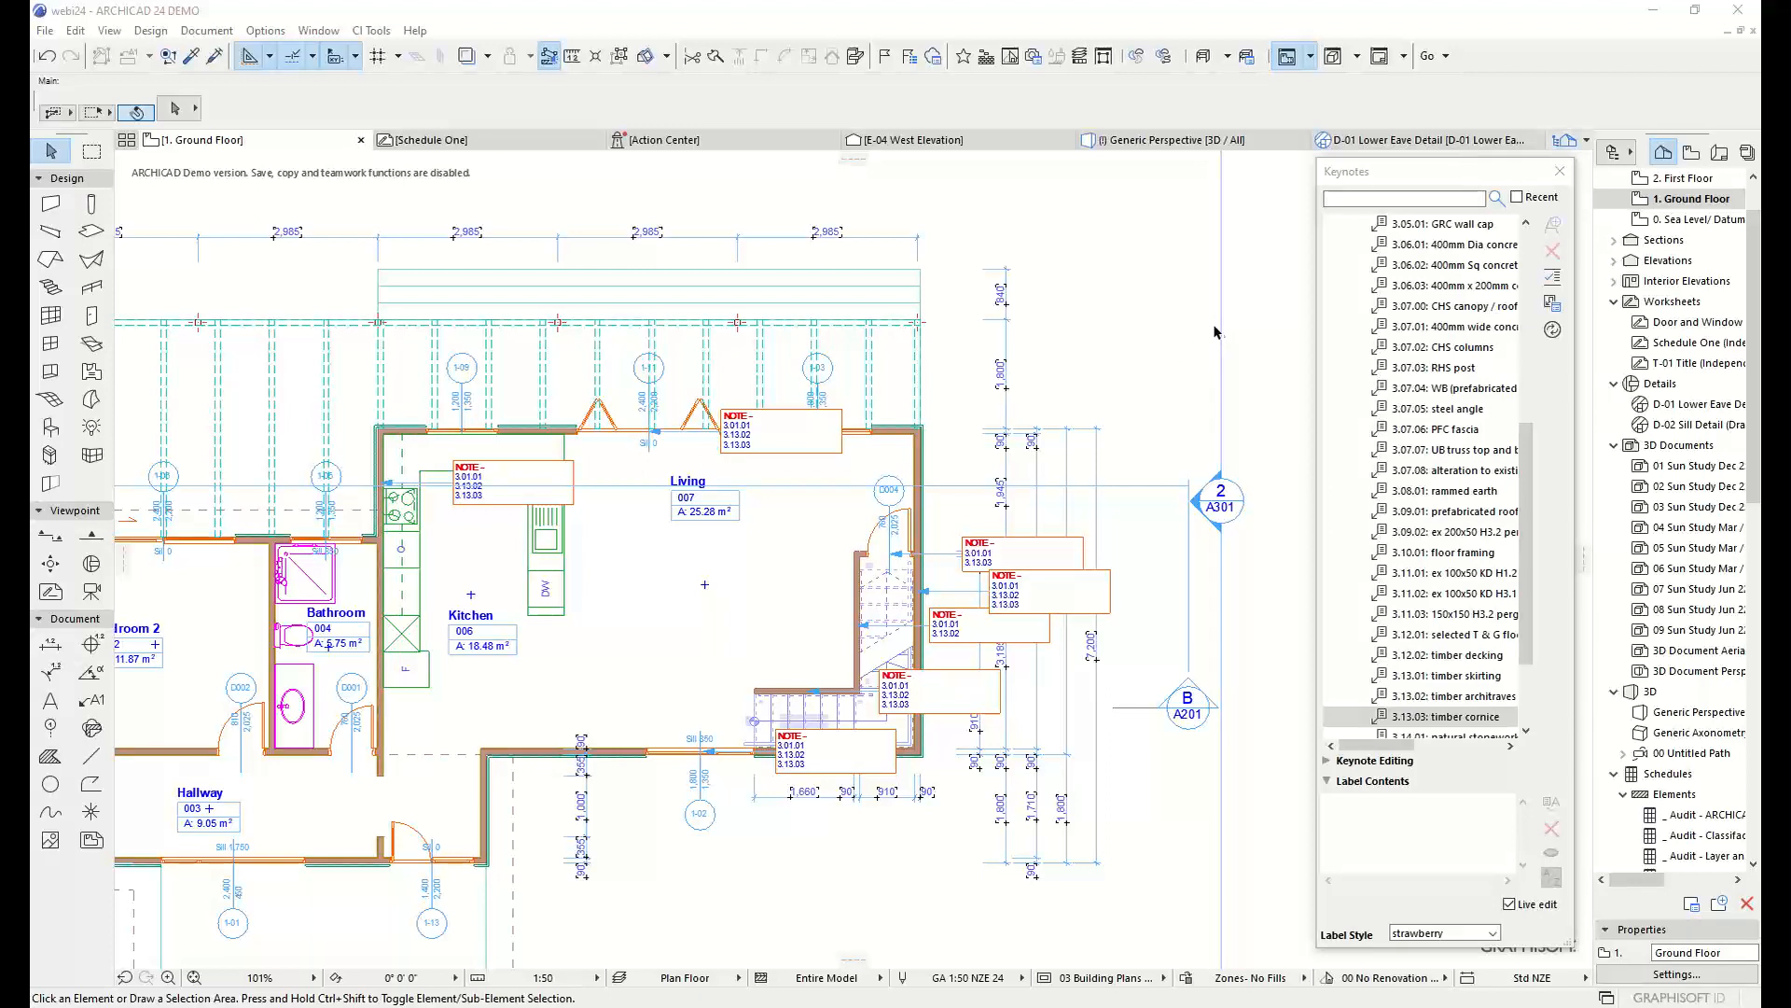
click(1527, 514)
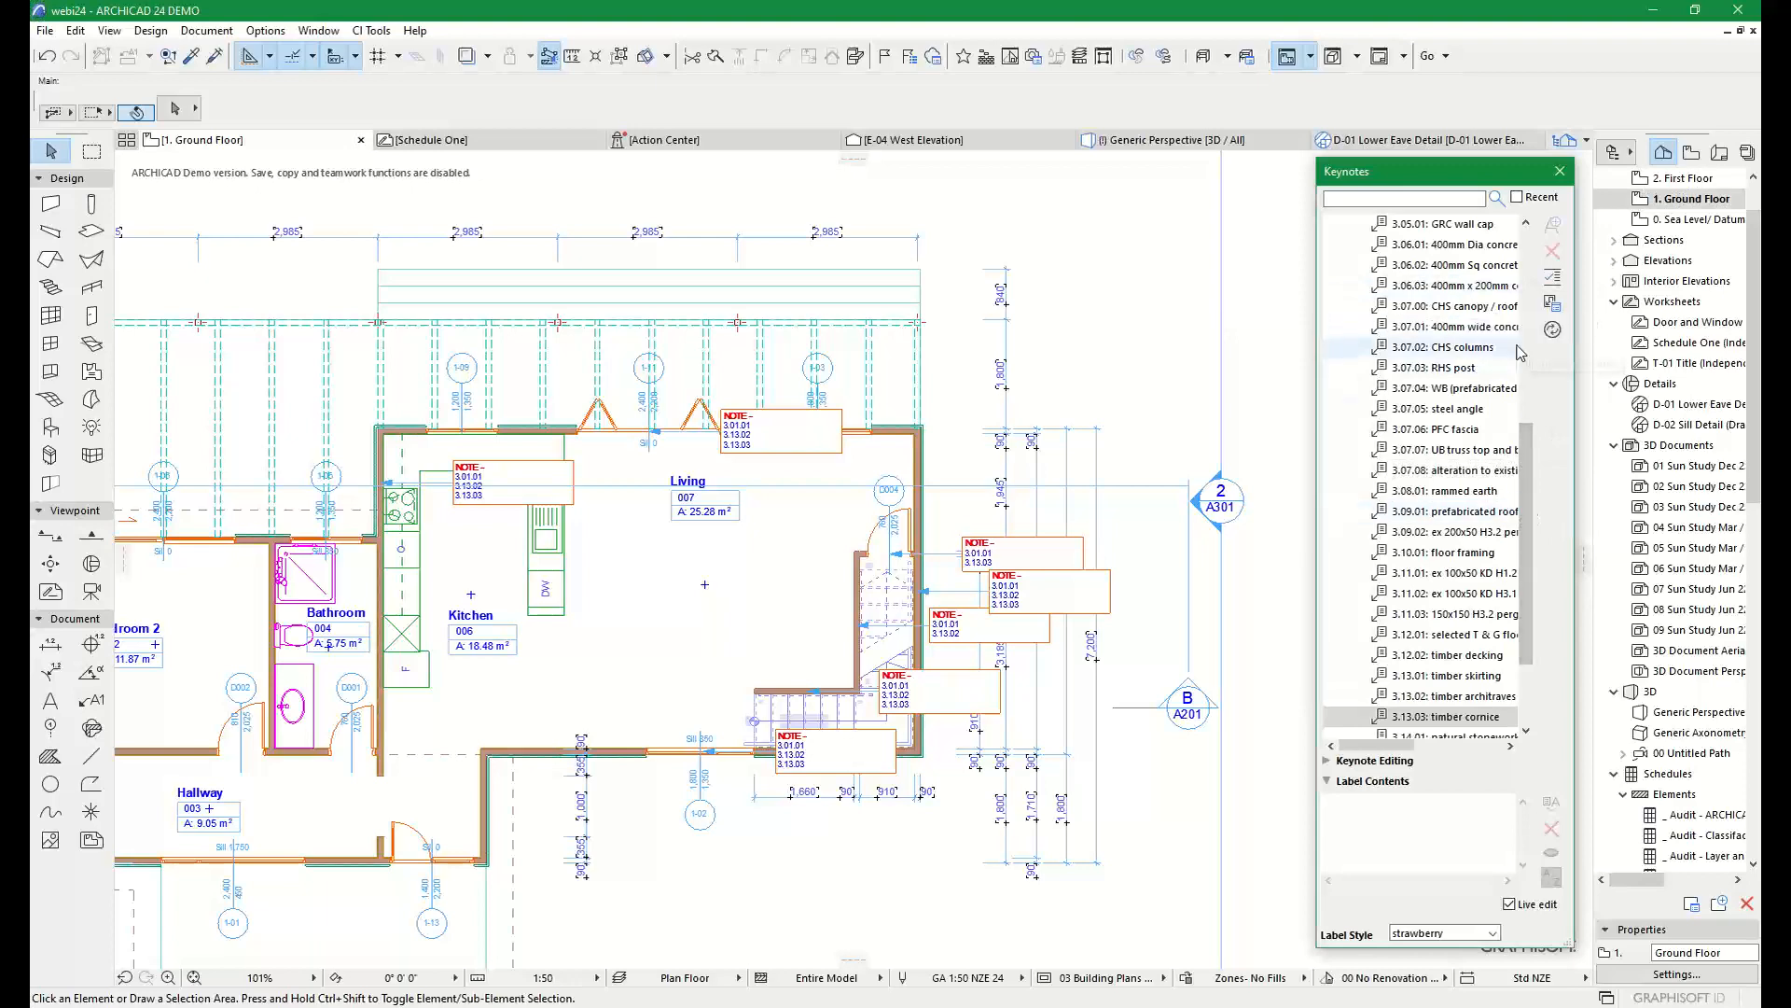
scroll(1492, 373, up, 7)
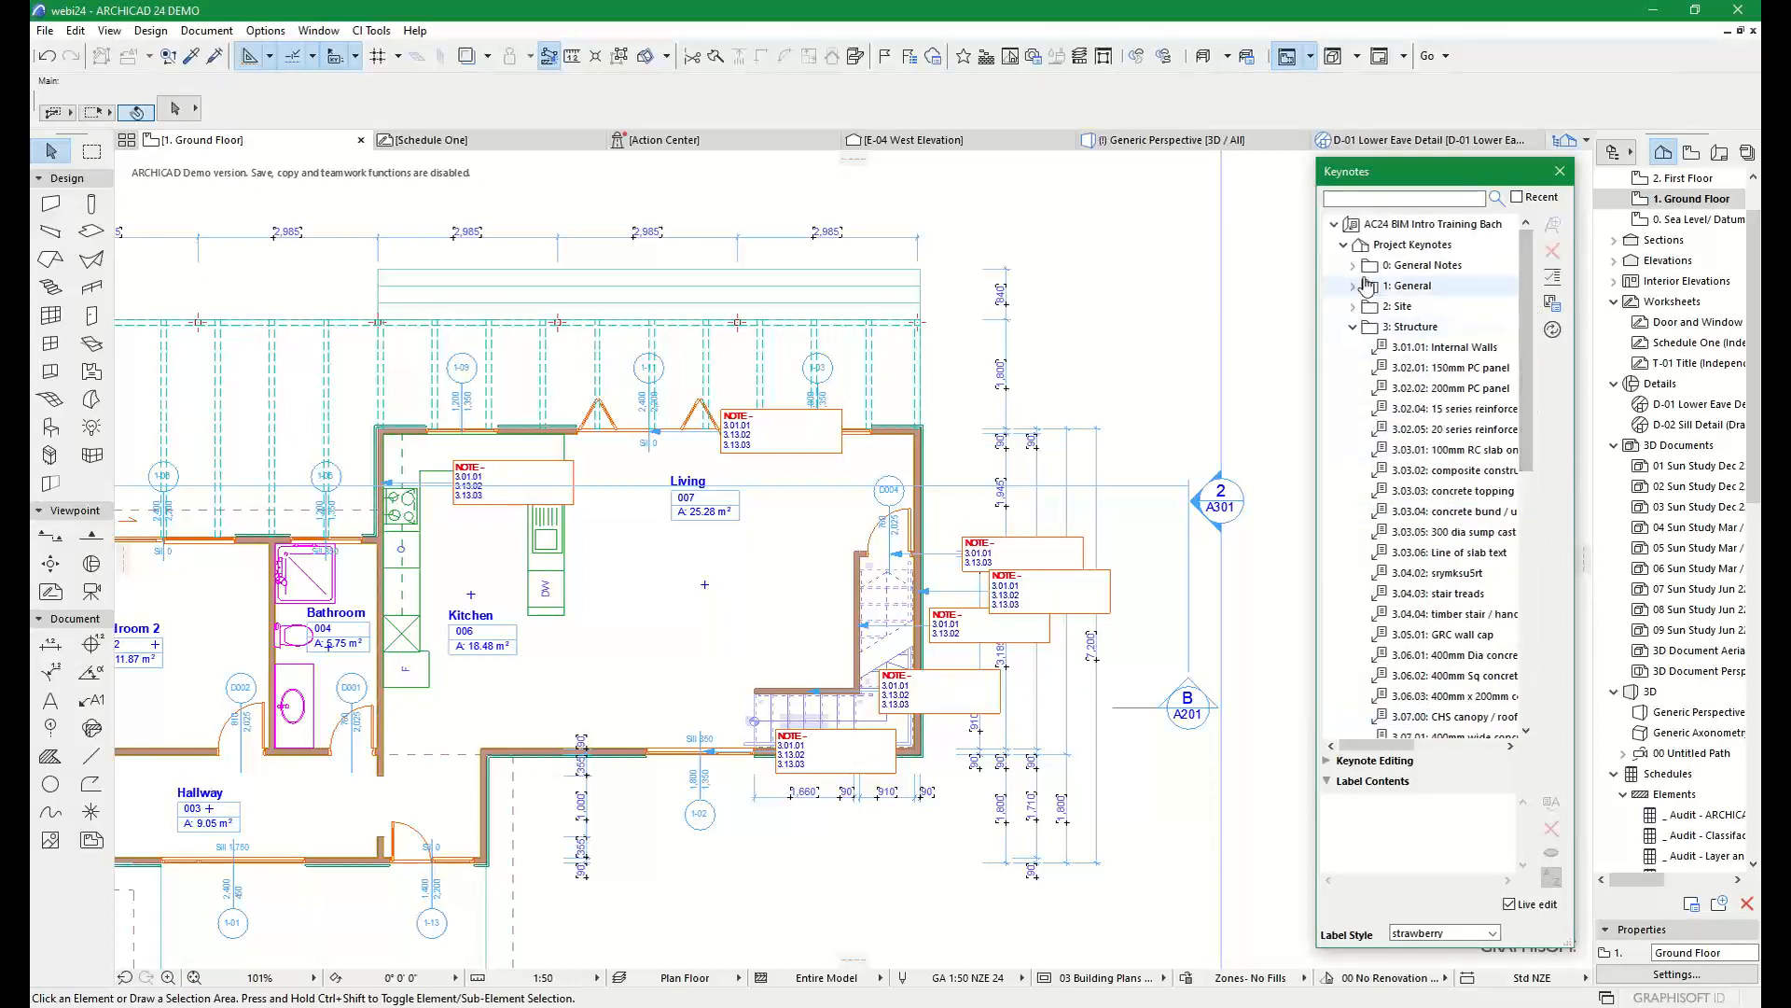
click(1360, 267)
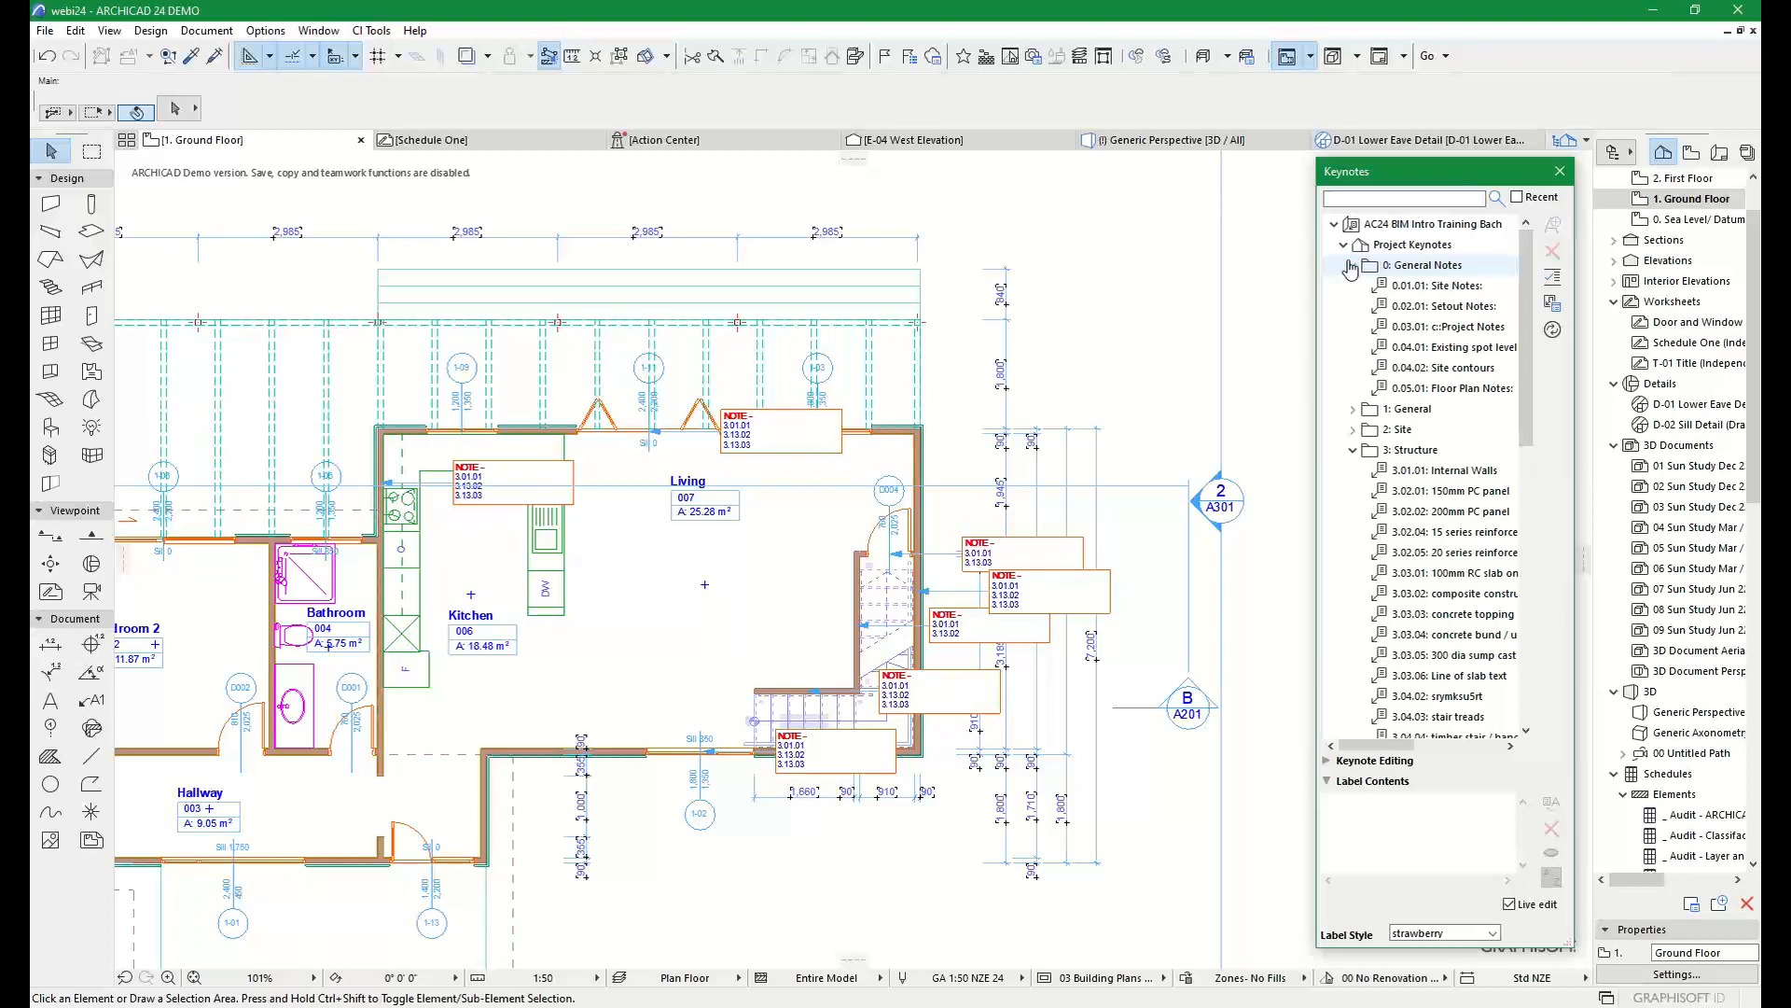
click(1354, 408)
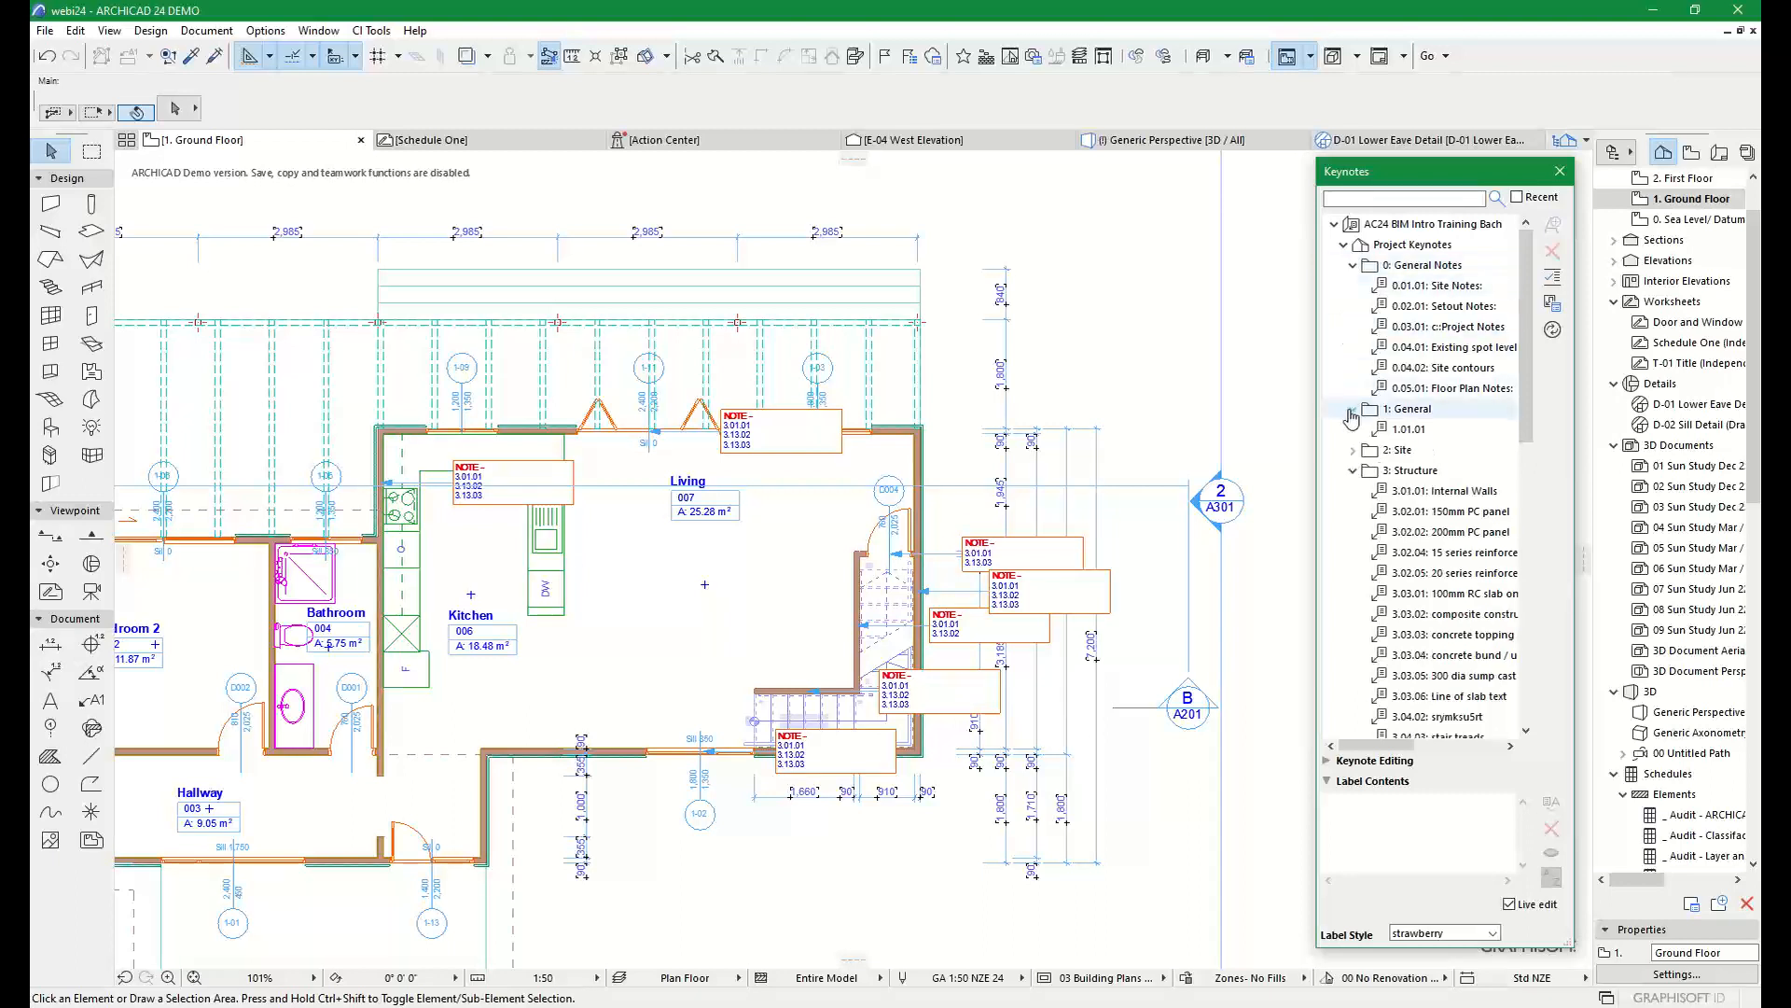
click(1353, 451)
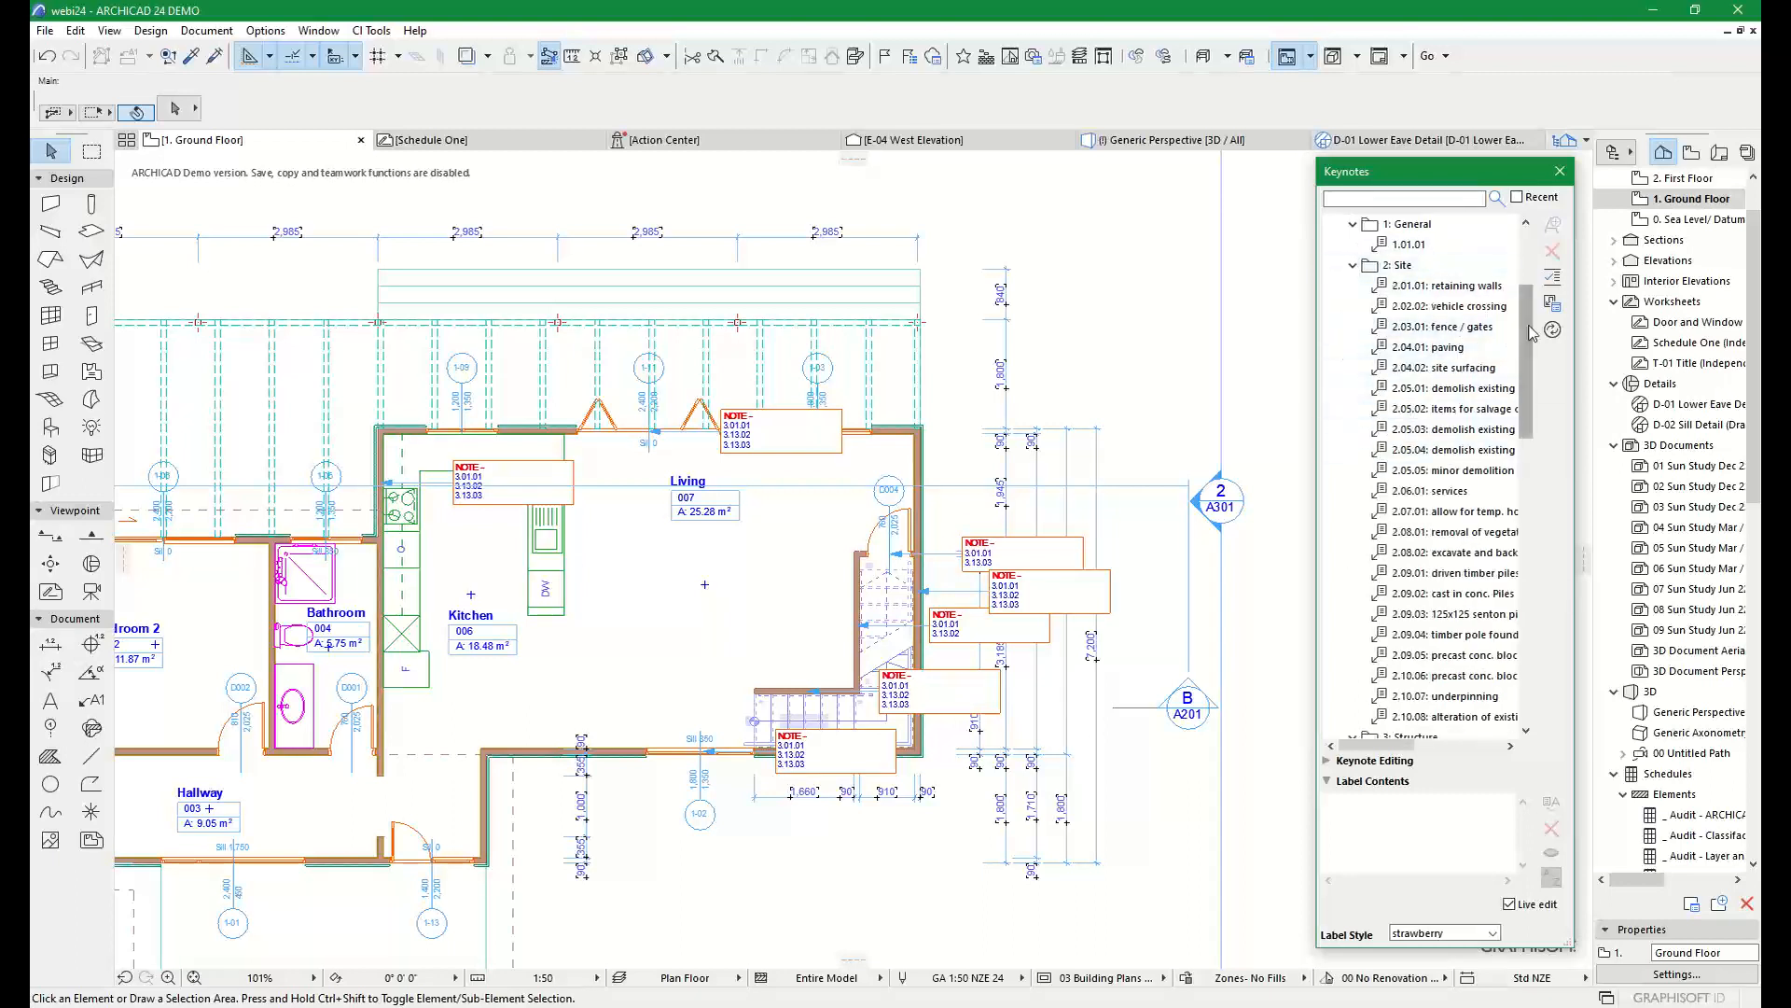
drag(1526, 294, 1523, 664)
click(1352, 635)
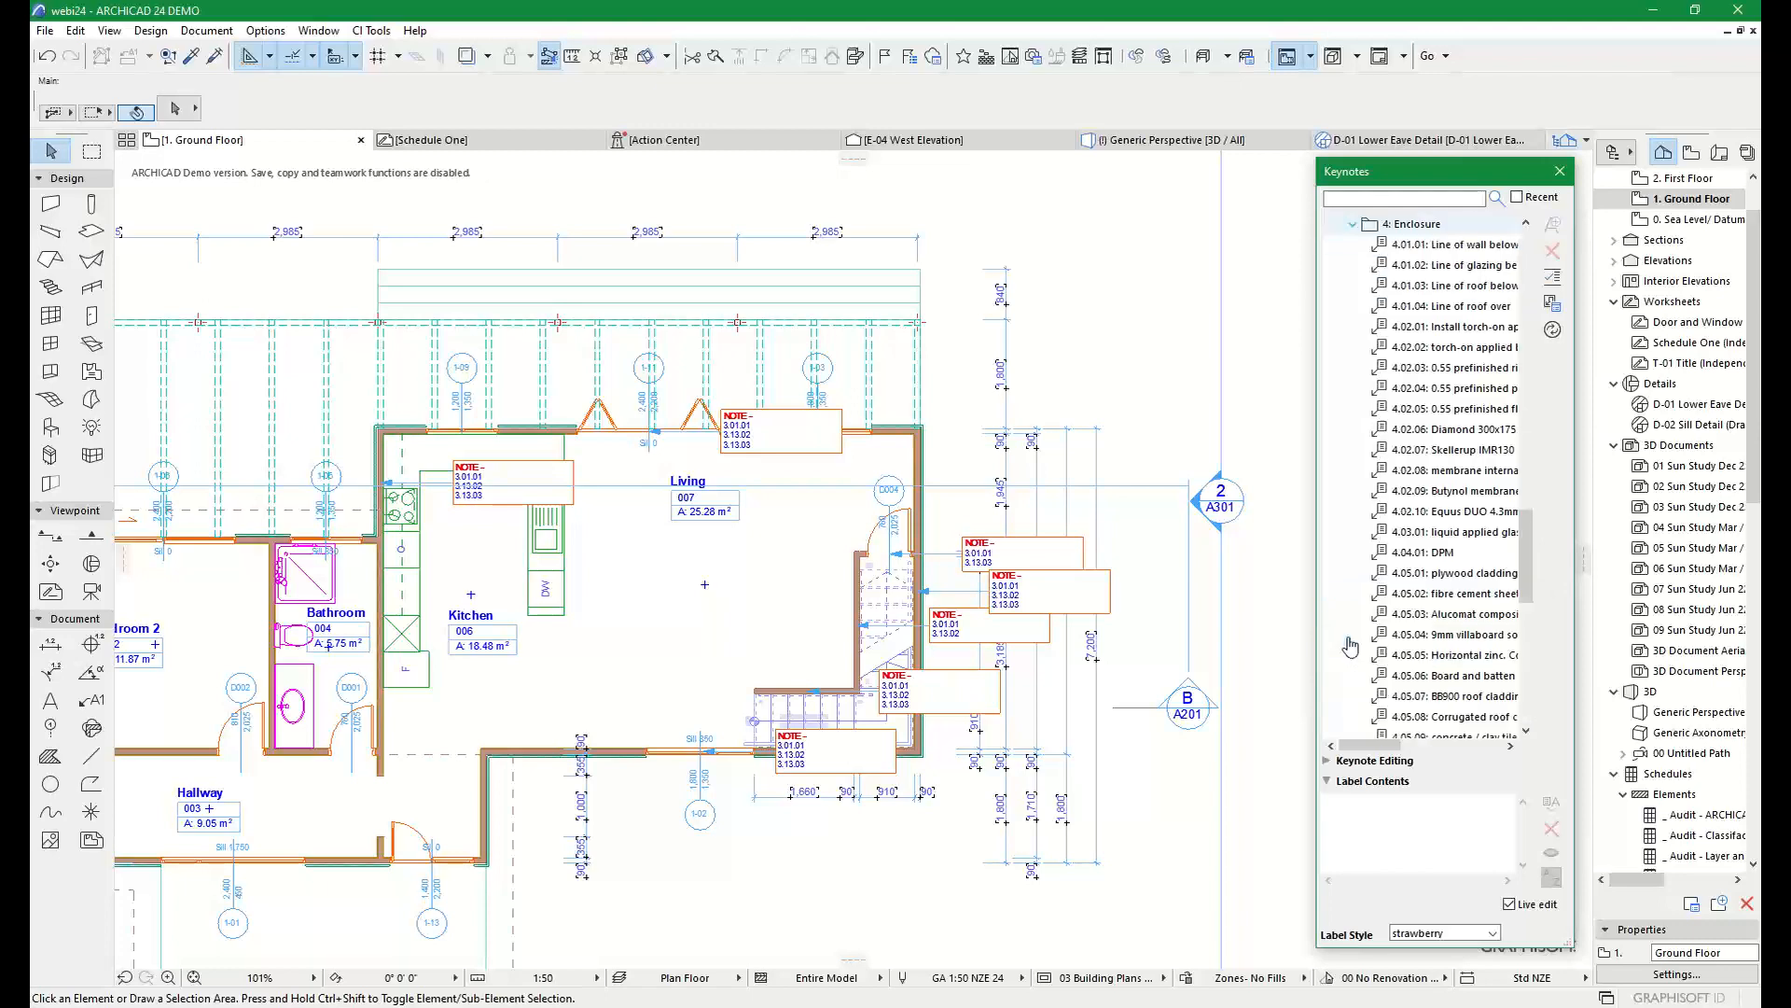
drag(1530, 557, 1541, 245)
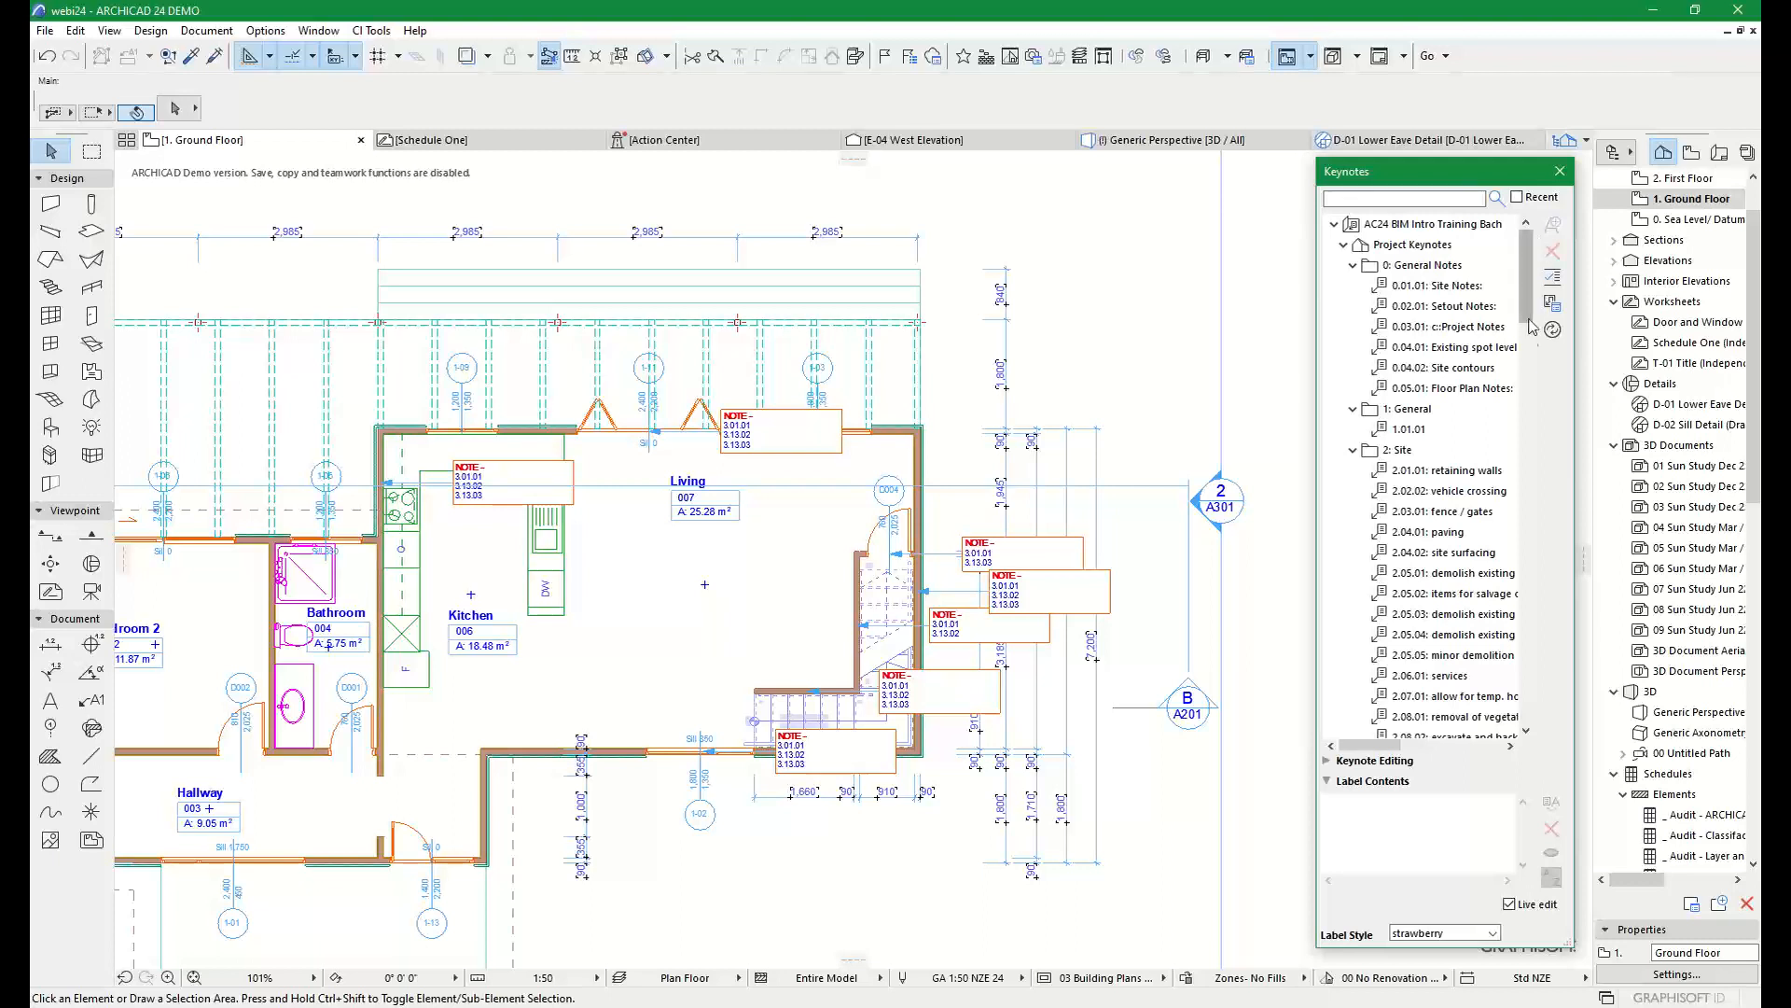
Cancel out of the Keynotes Manager, and expand the 5: Interior, 6: Finish, 7: Services and 8: External categories to examine their keynotes
click(1552, 303)
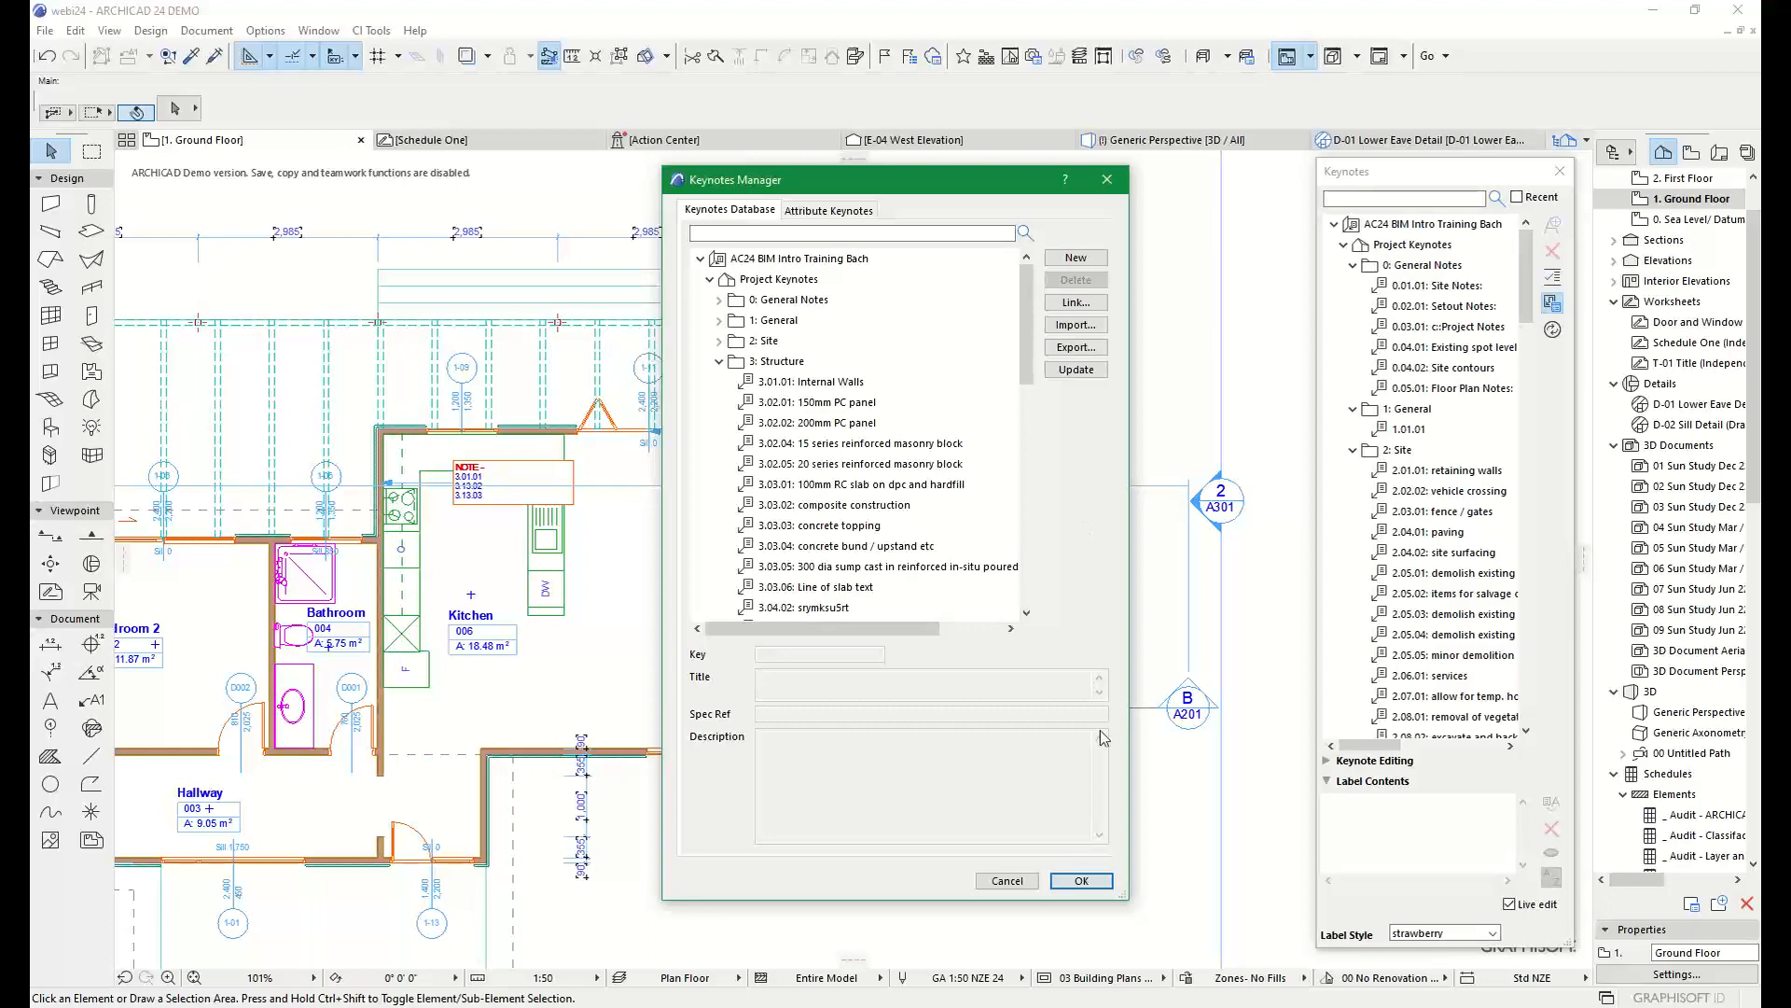
click(1023, 885)
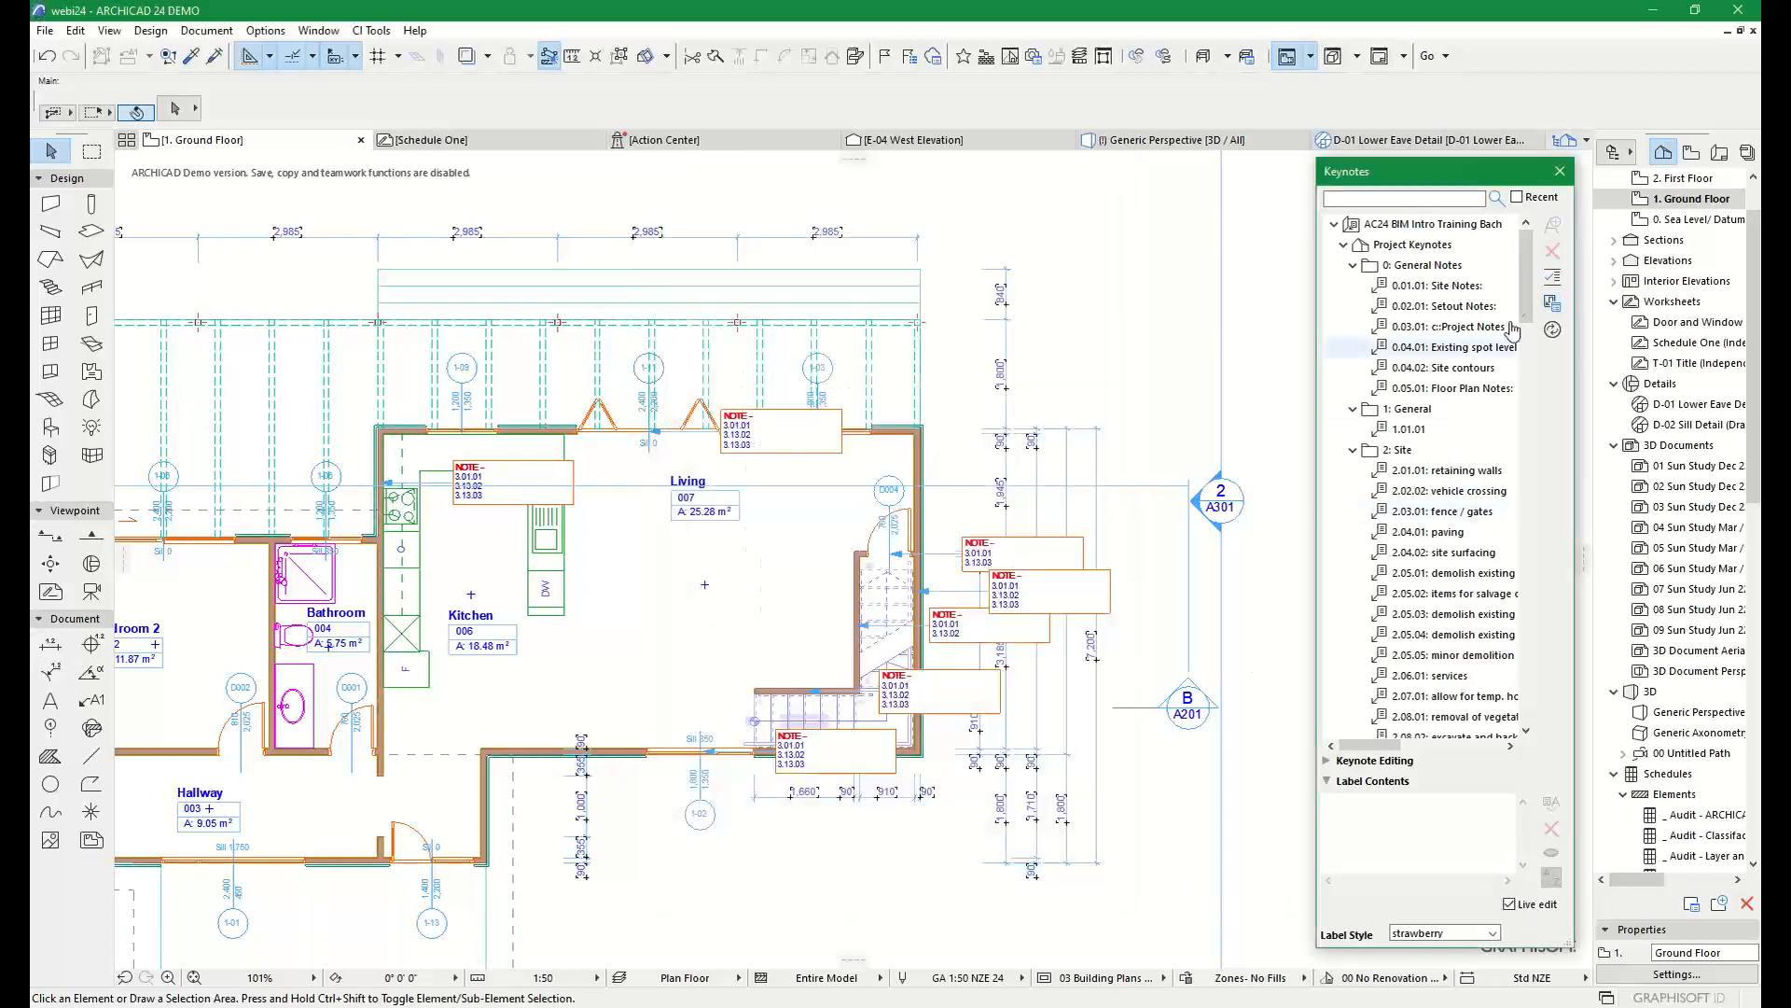
drag(1527, 289, 1545, 698)
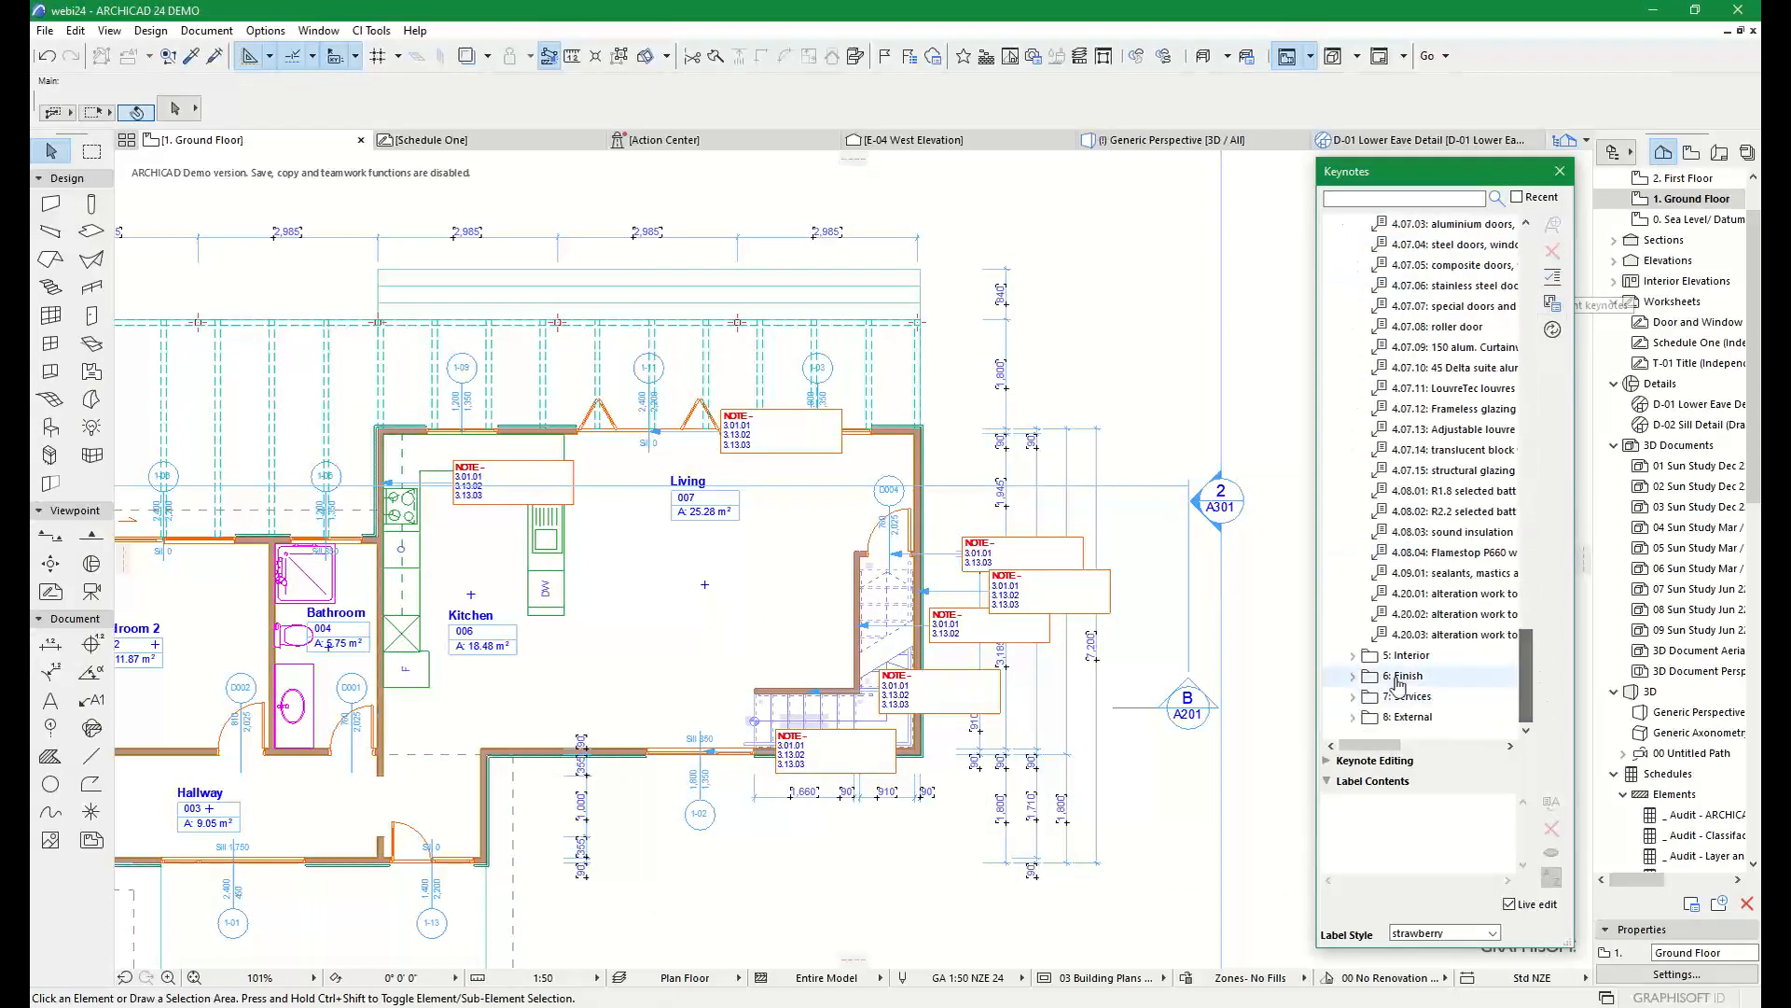
click(1353, 655)
scroll(1358, 658, down, 1)
click(1353, 676)
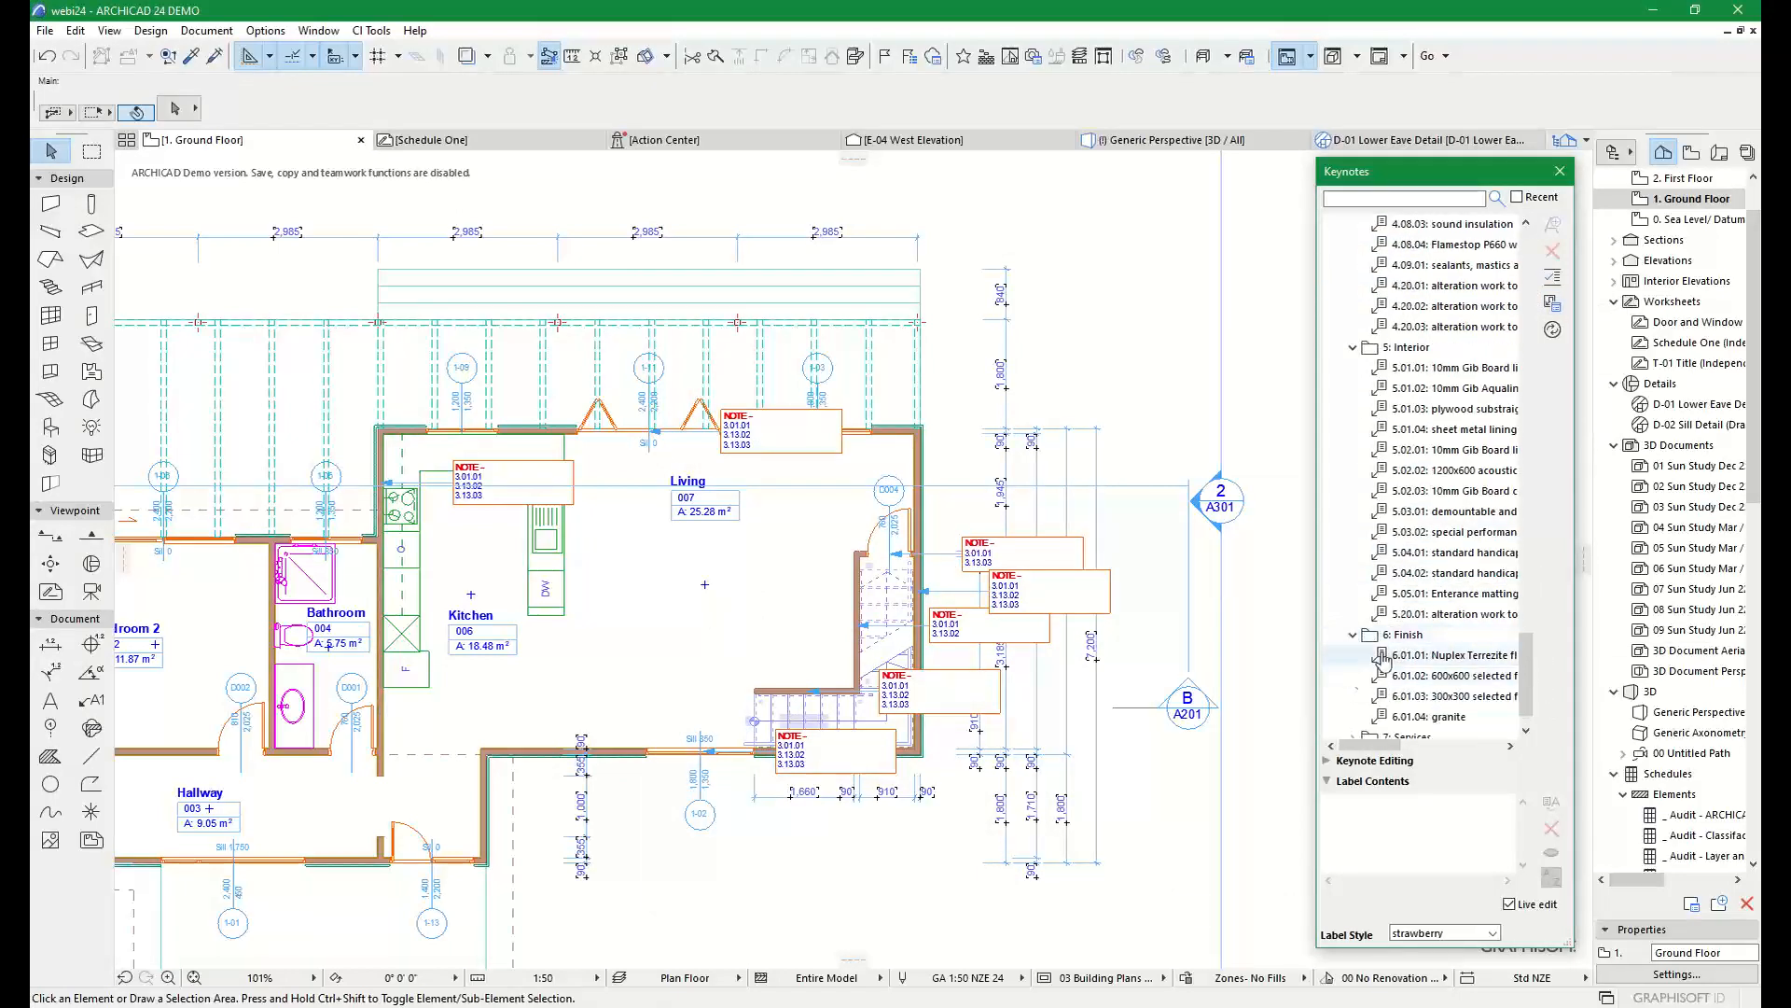
scroll(1359, 664, down, 1)
click(1353, 696)
scroll(1361, 701, down, 1)
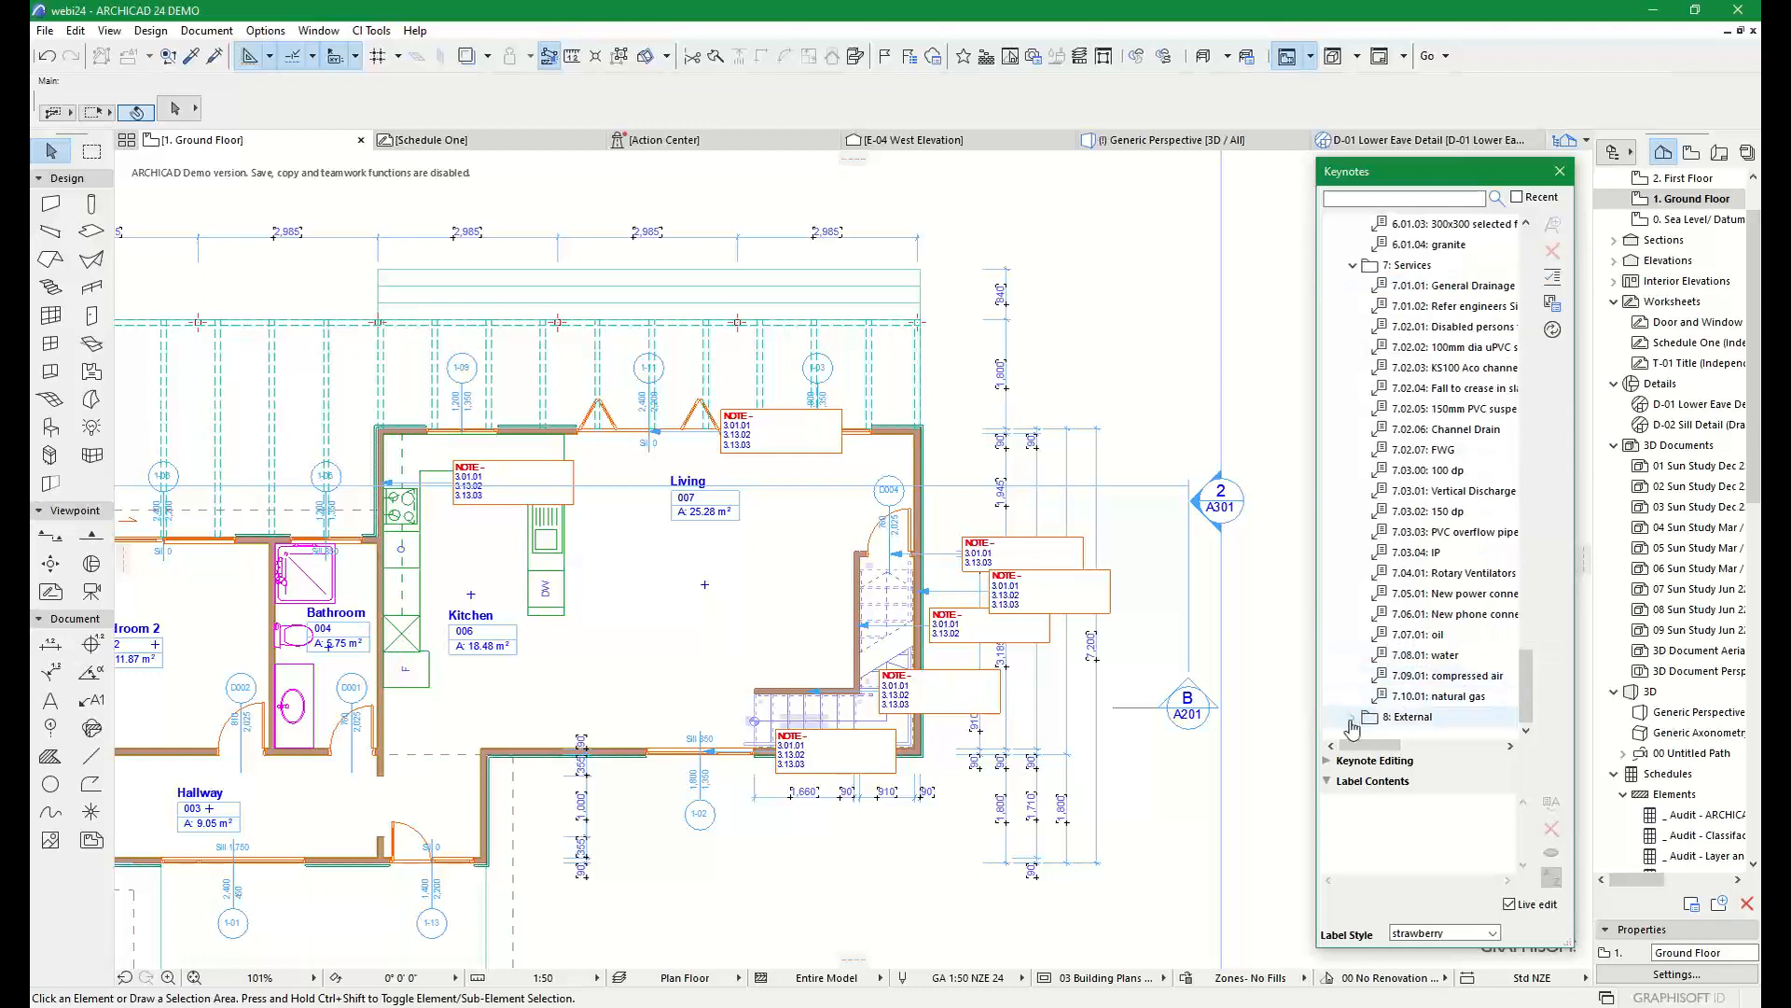
click(1353, 718)
scroll(1371, 721, down, 3)
drag(1528, 686, 1534, 264)
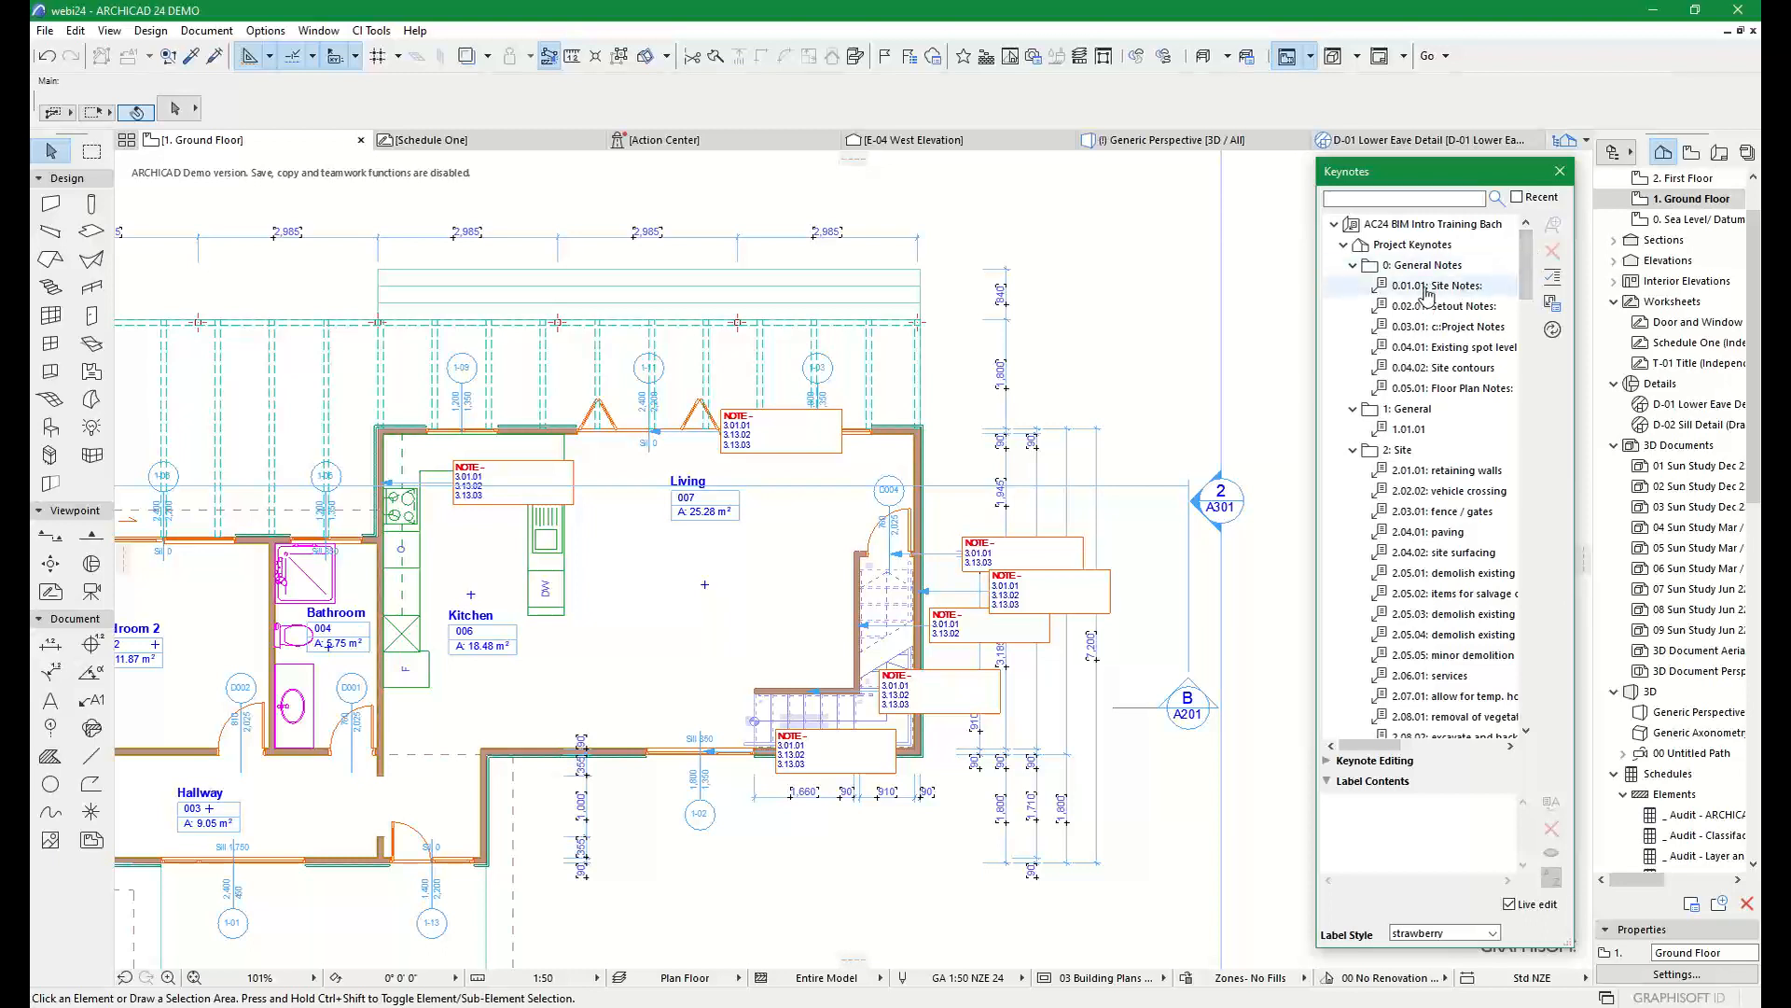
Review the descriptions of 3.02.02: 200mm PC panel and 3.01.01: Internal Walls in a widened Keynotes Manager, and close it
click(1552, 302)
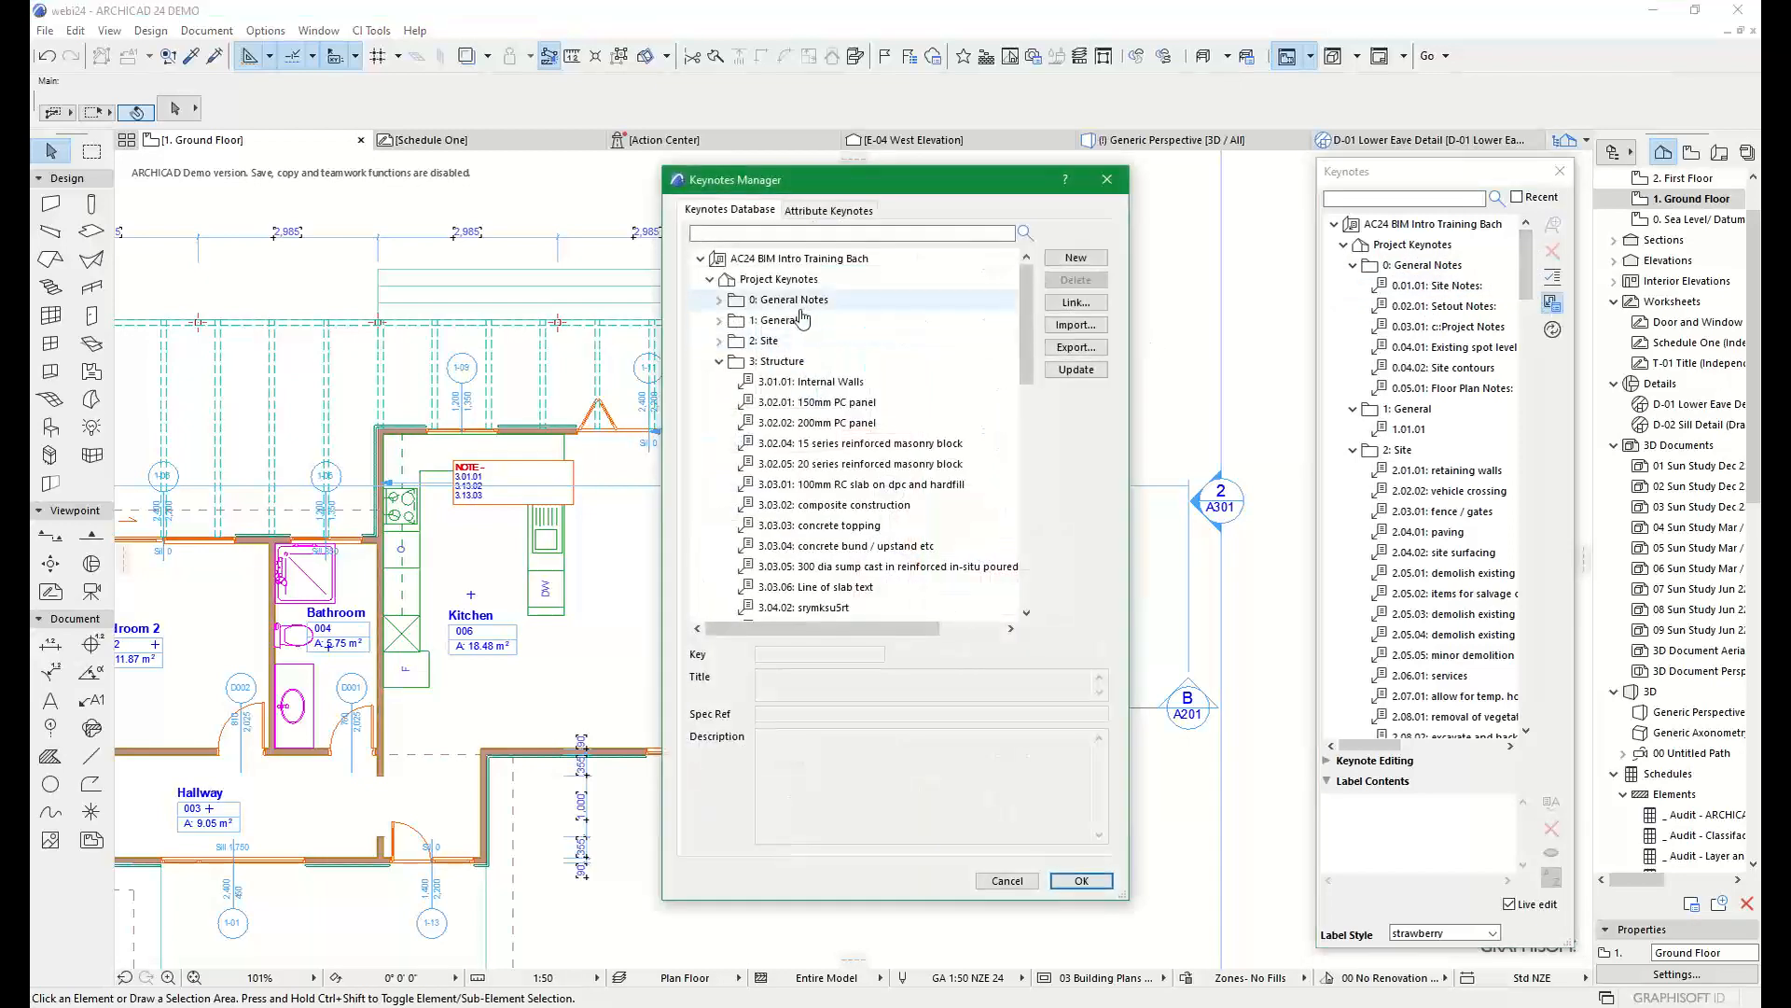
click(794, 425)
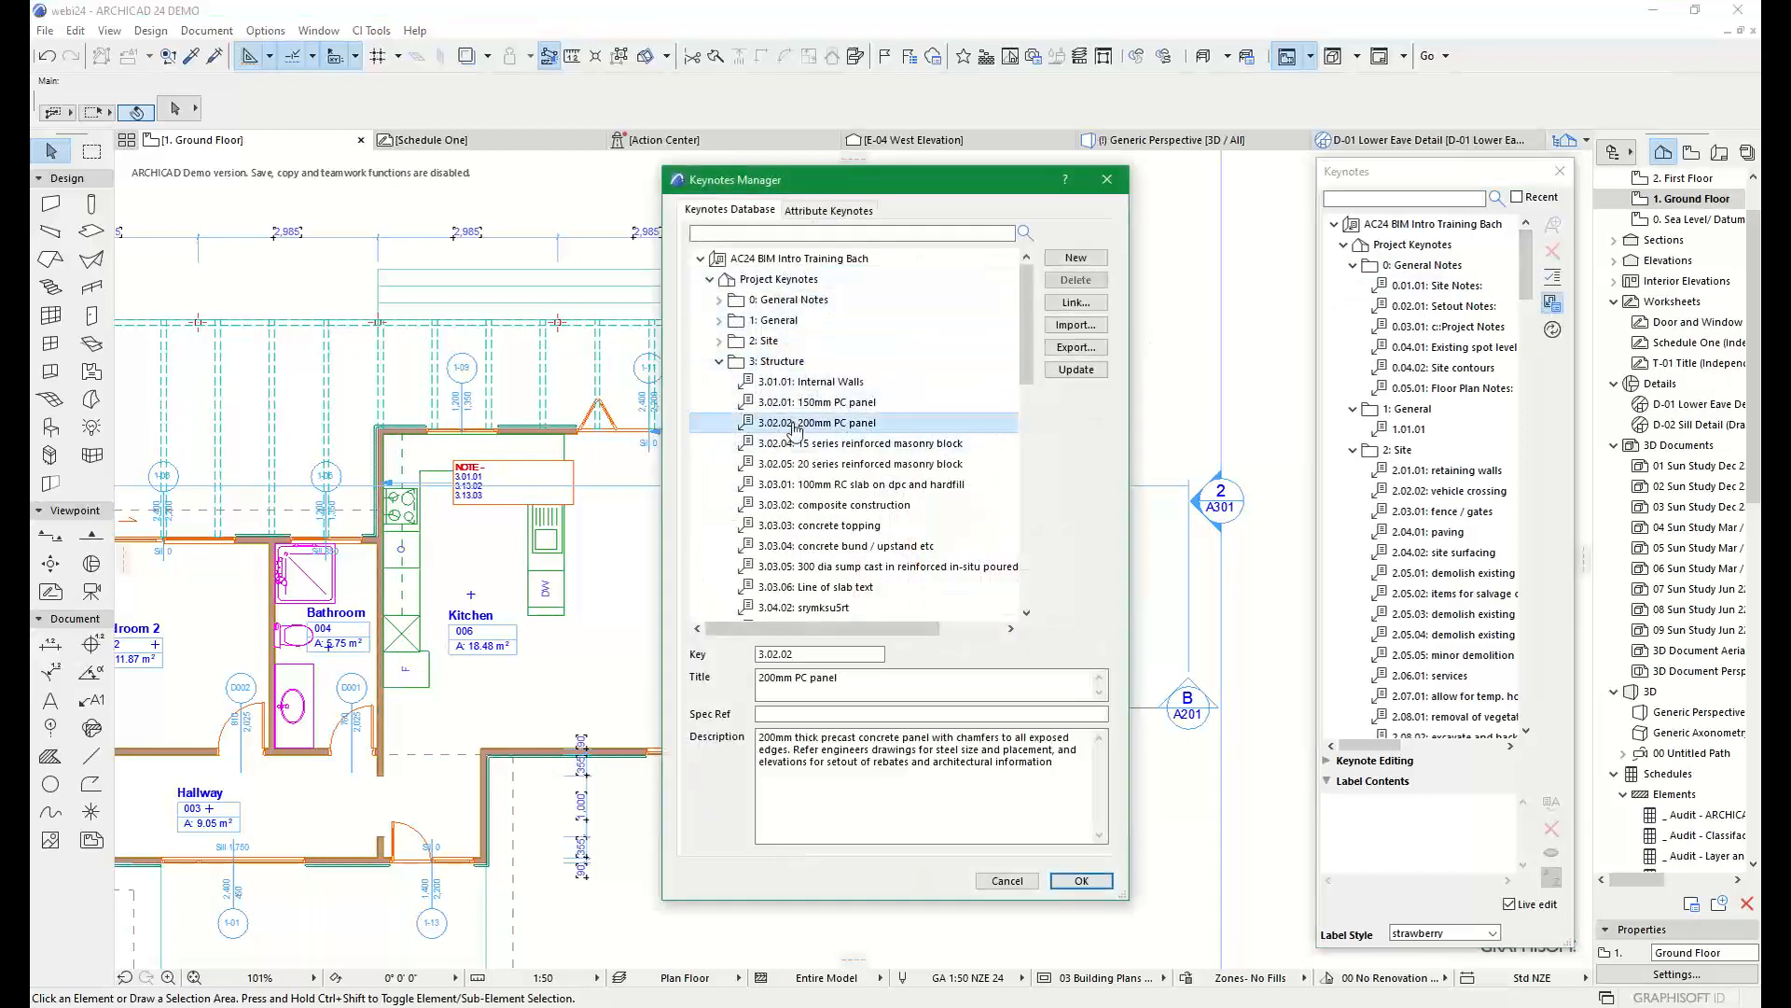
click(741, 382)
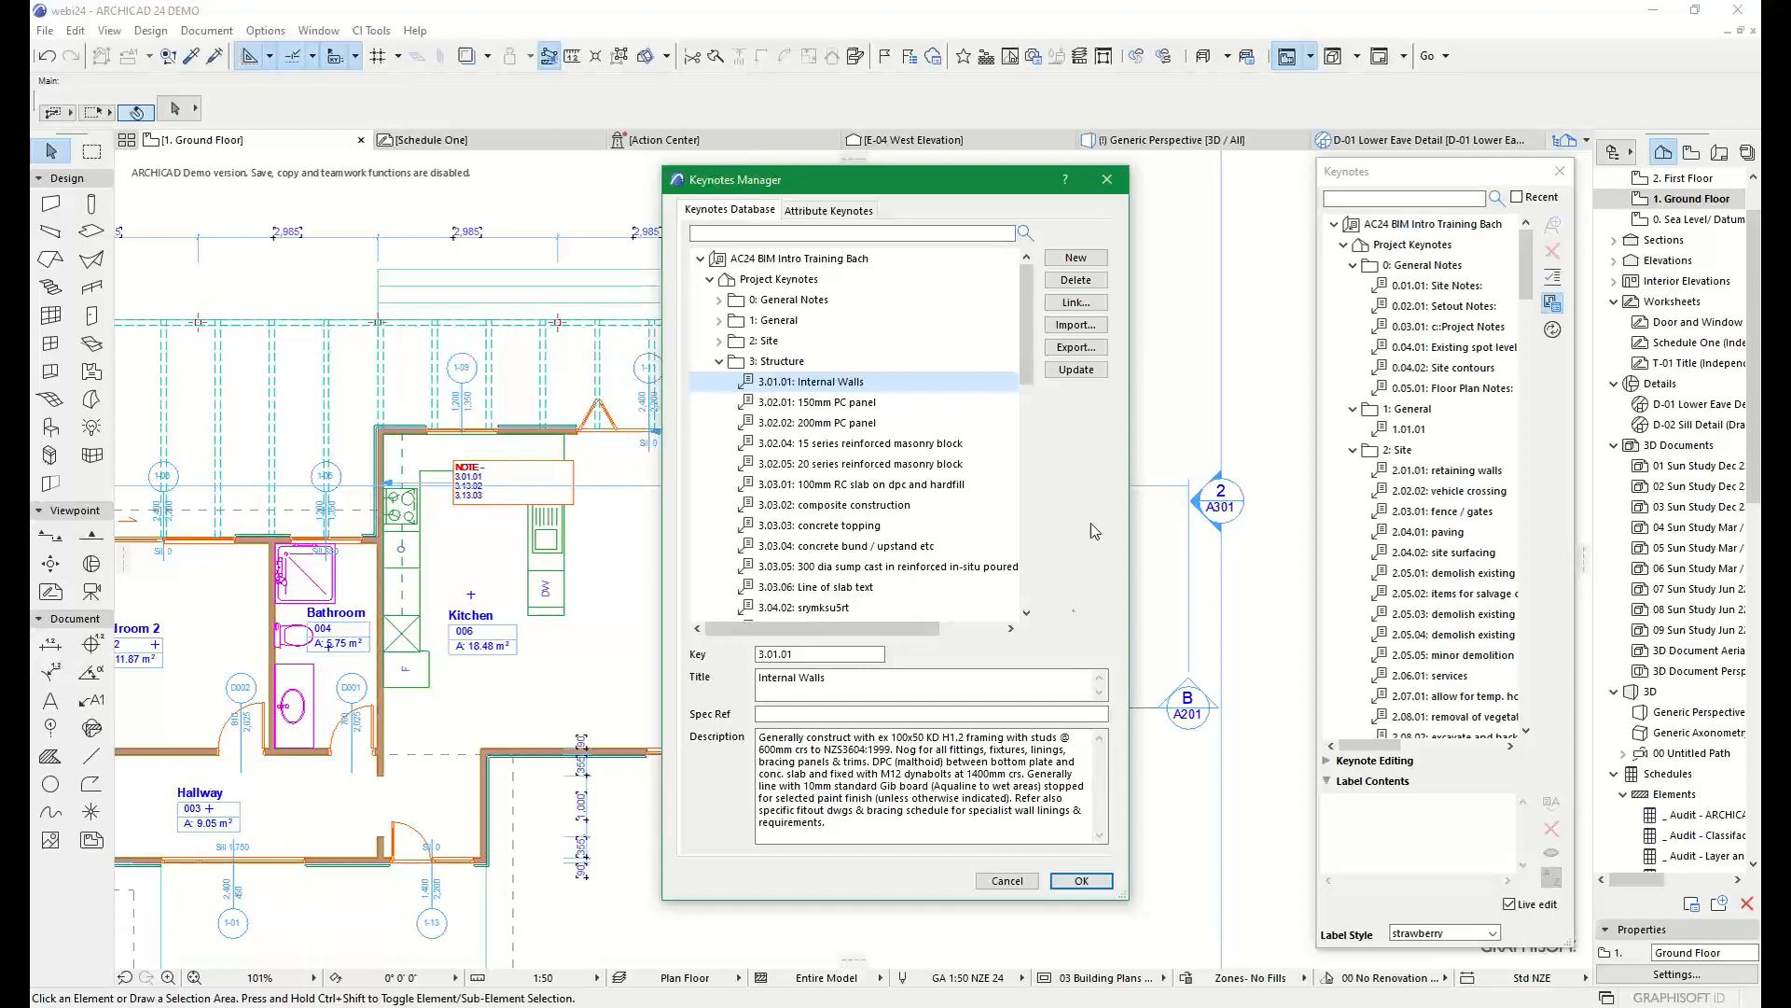
drag(1124, 895, 1172, 894)
click(1073, 880)
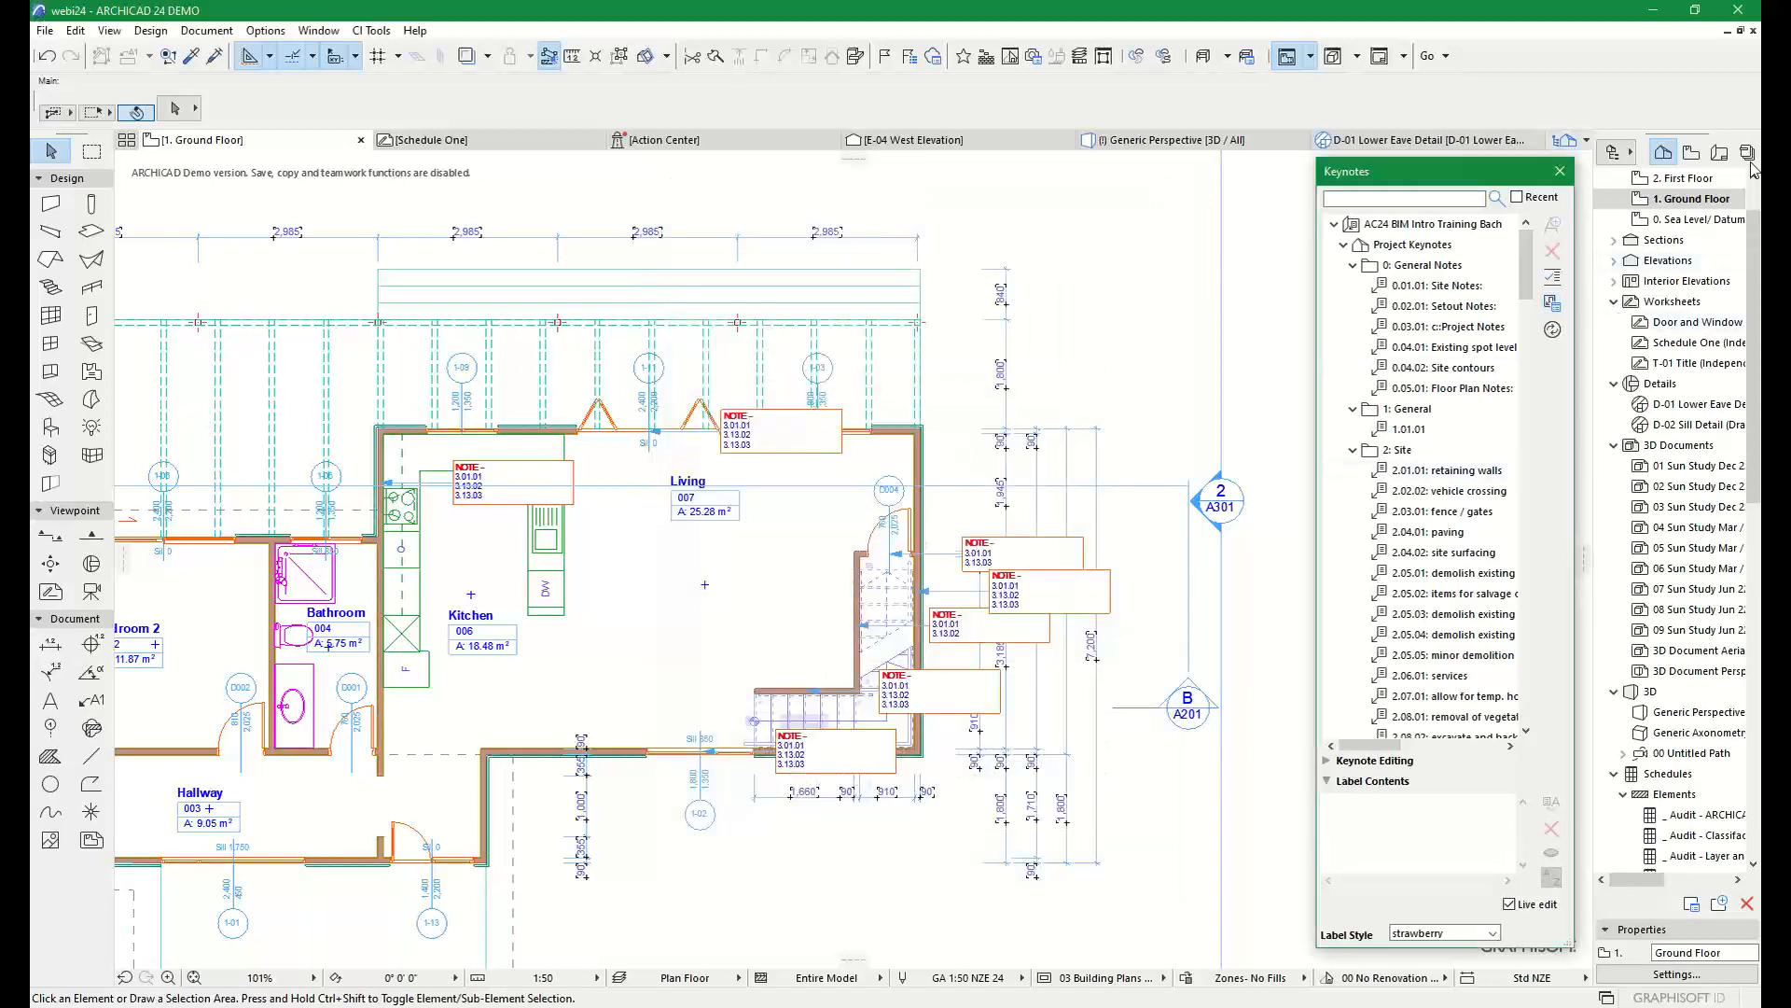
Choose a Smartspec project as the keynote database's link source, view the login form and leave without signing in
key(alt+Tab)
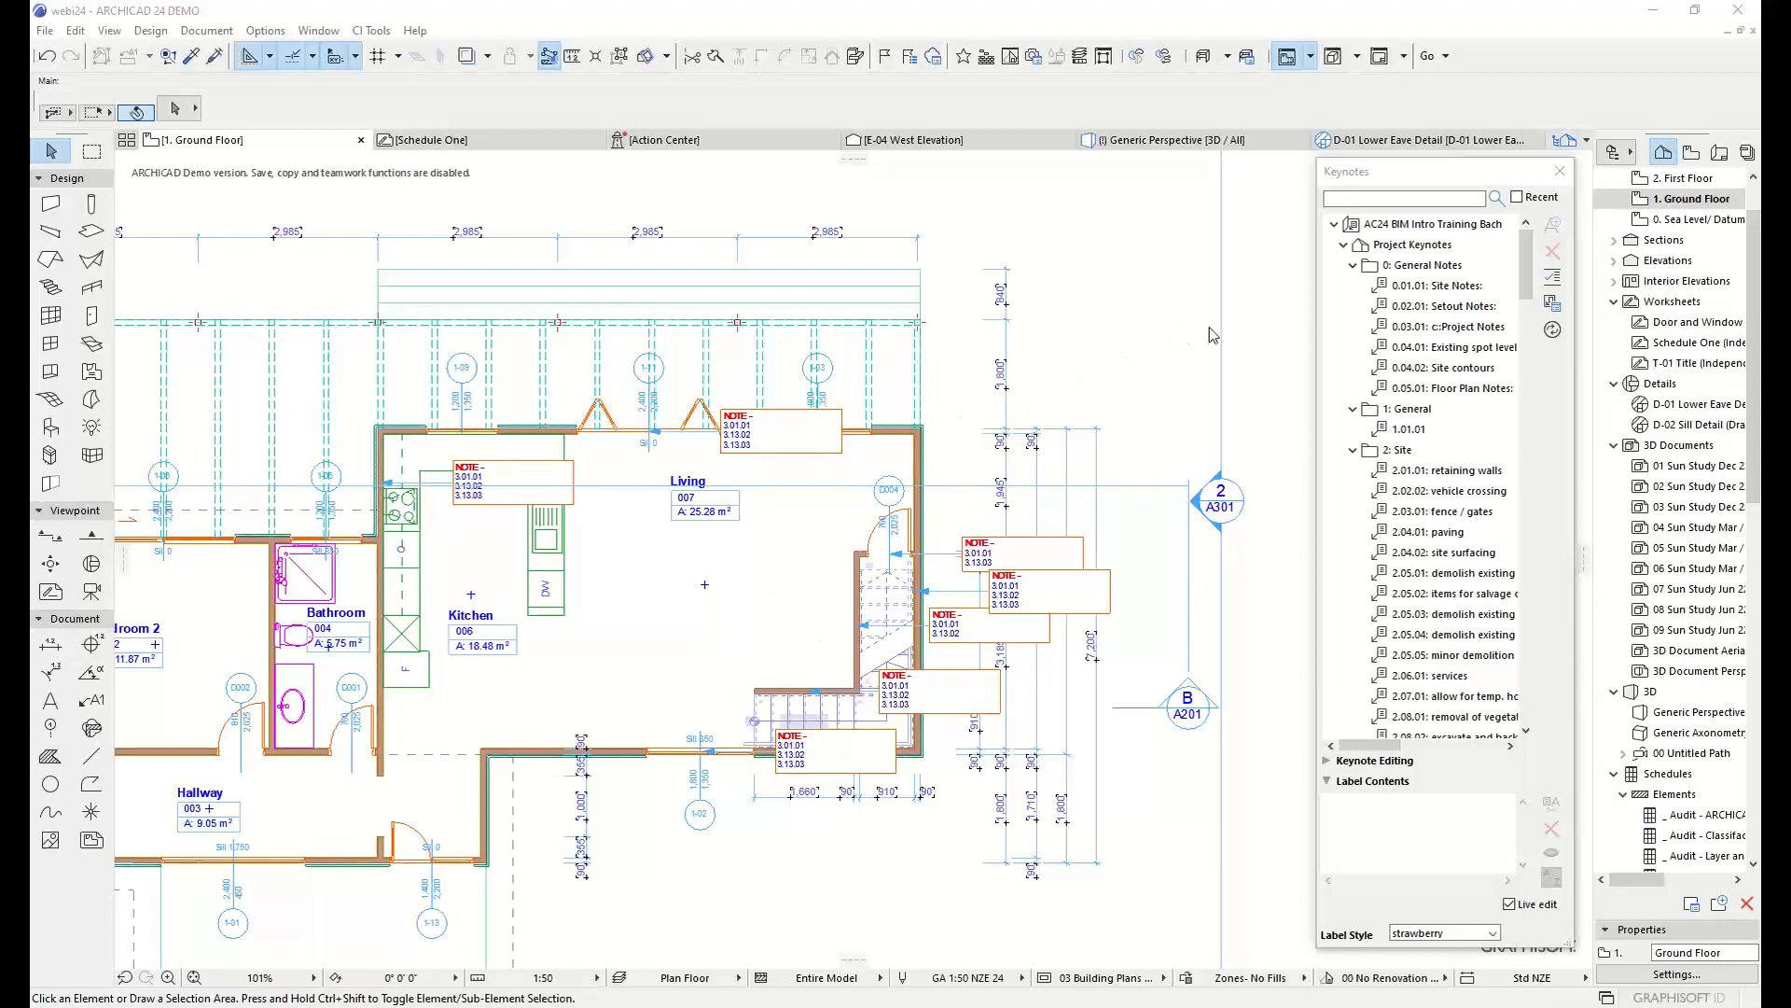
click(371, 30)
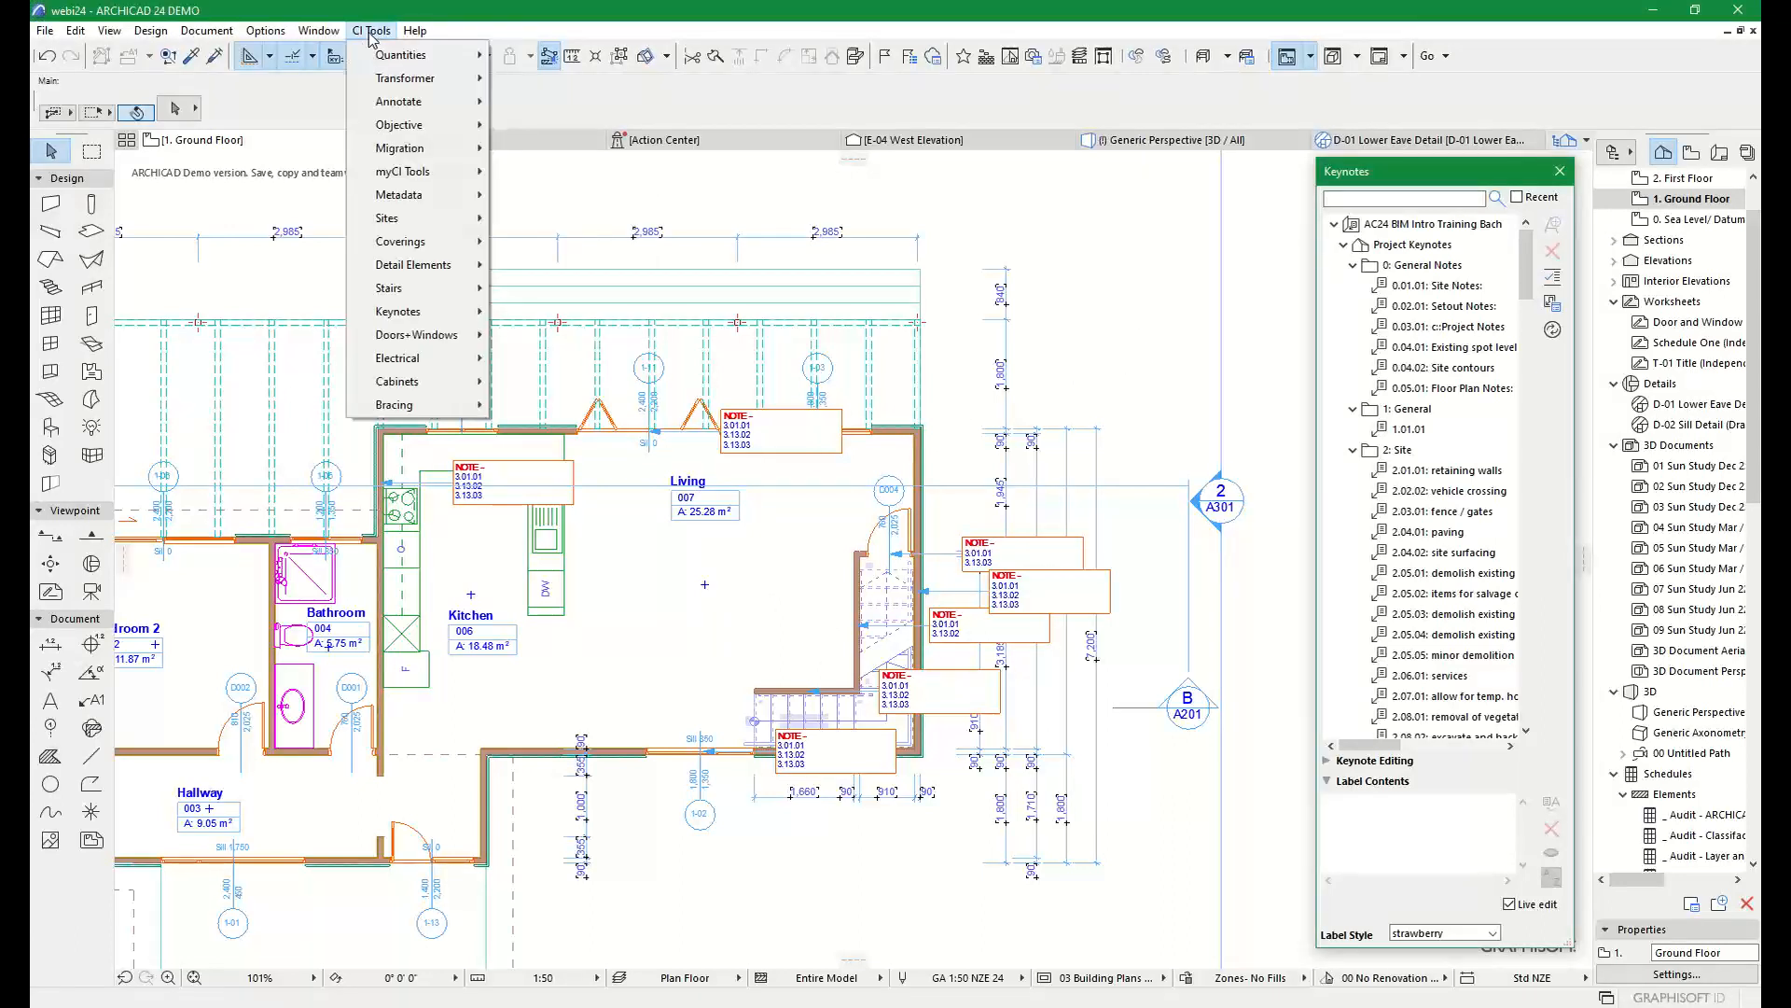
click(1551, 221)
click(1552, 301)
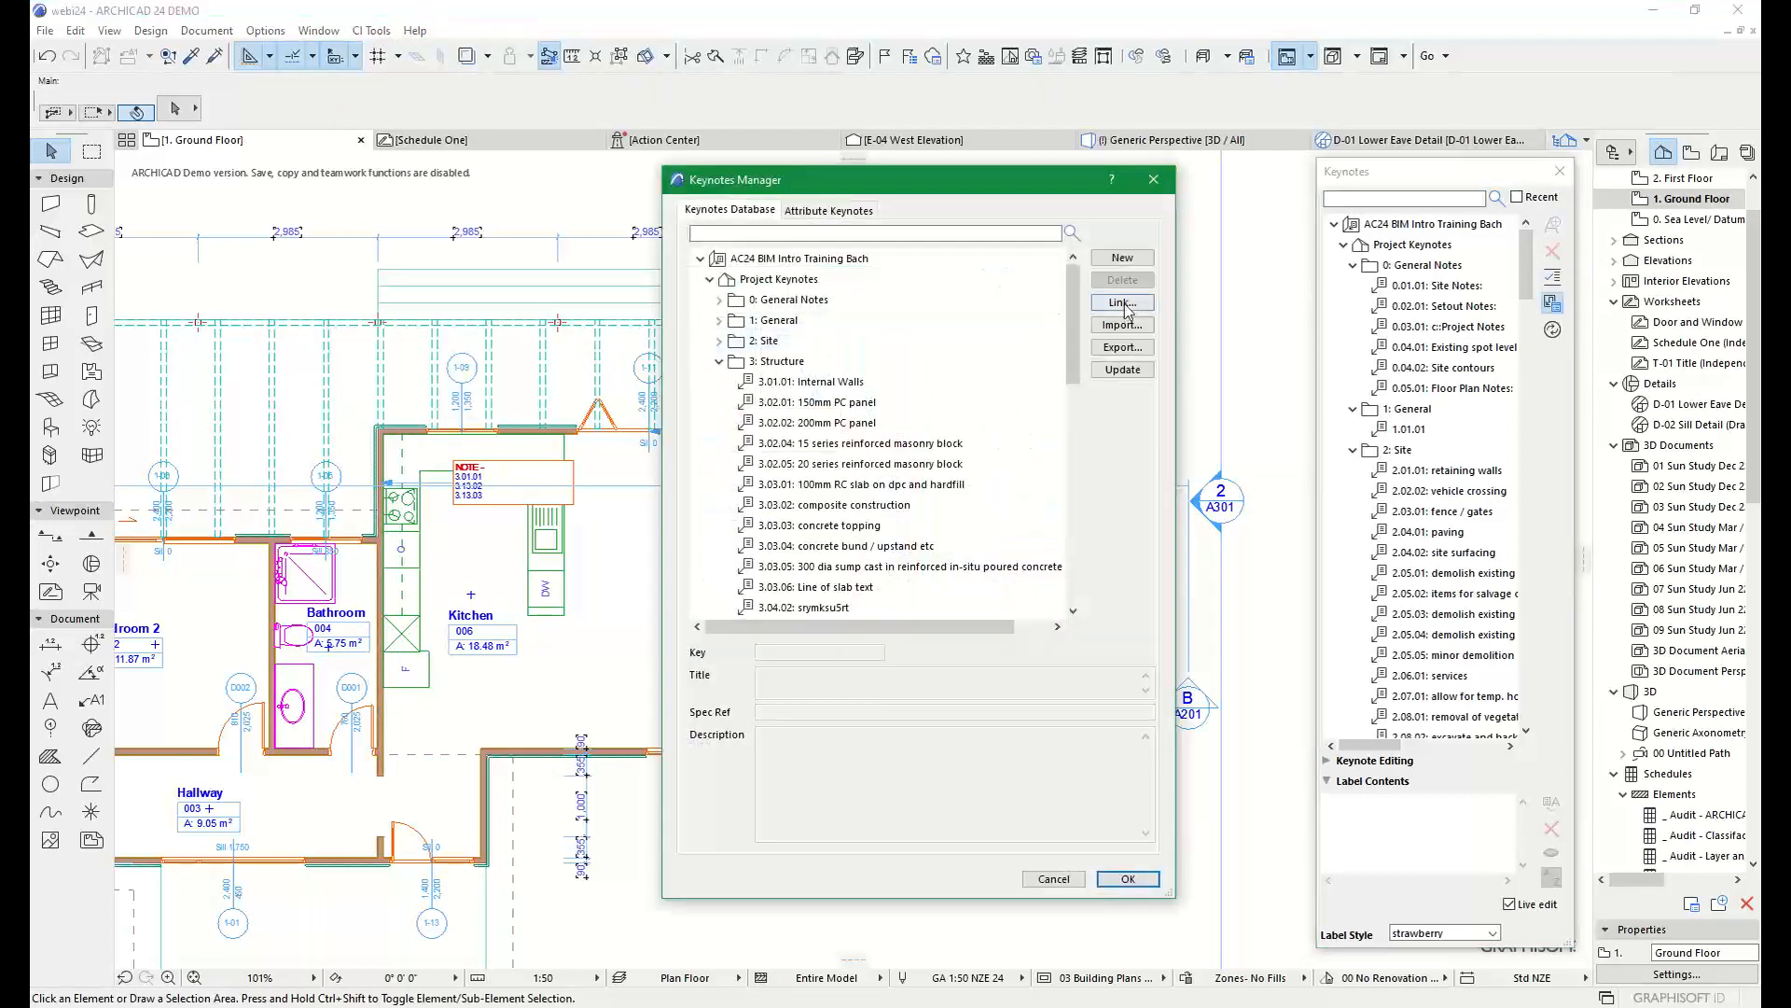
click(1131, 303)
click(857, 291)
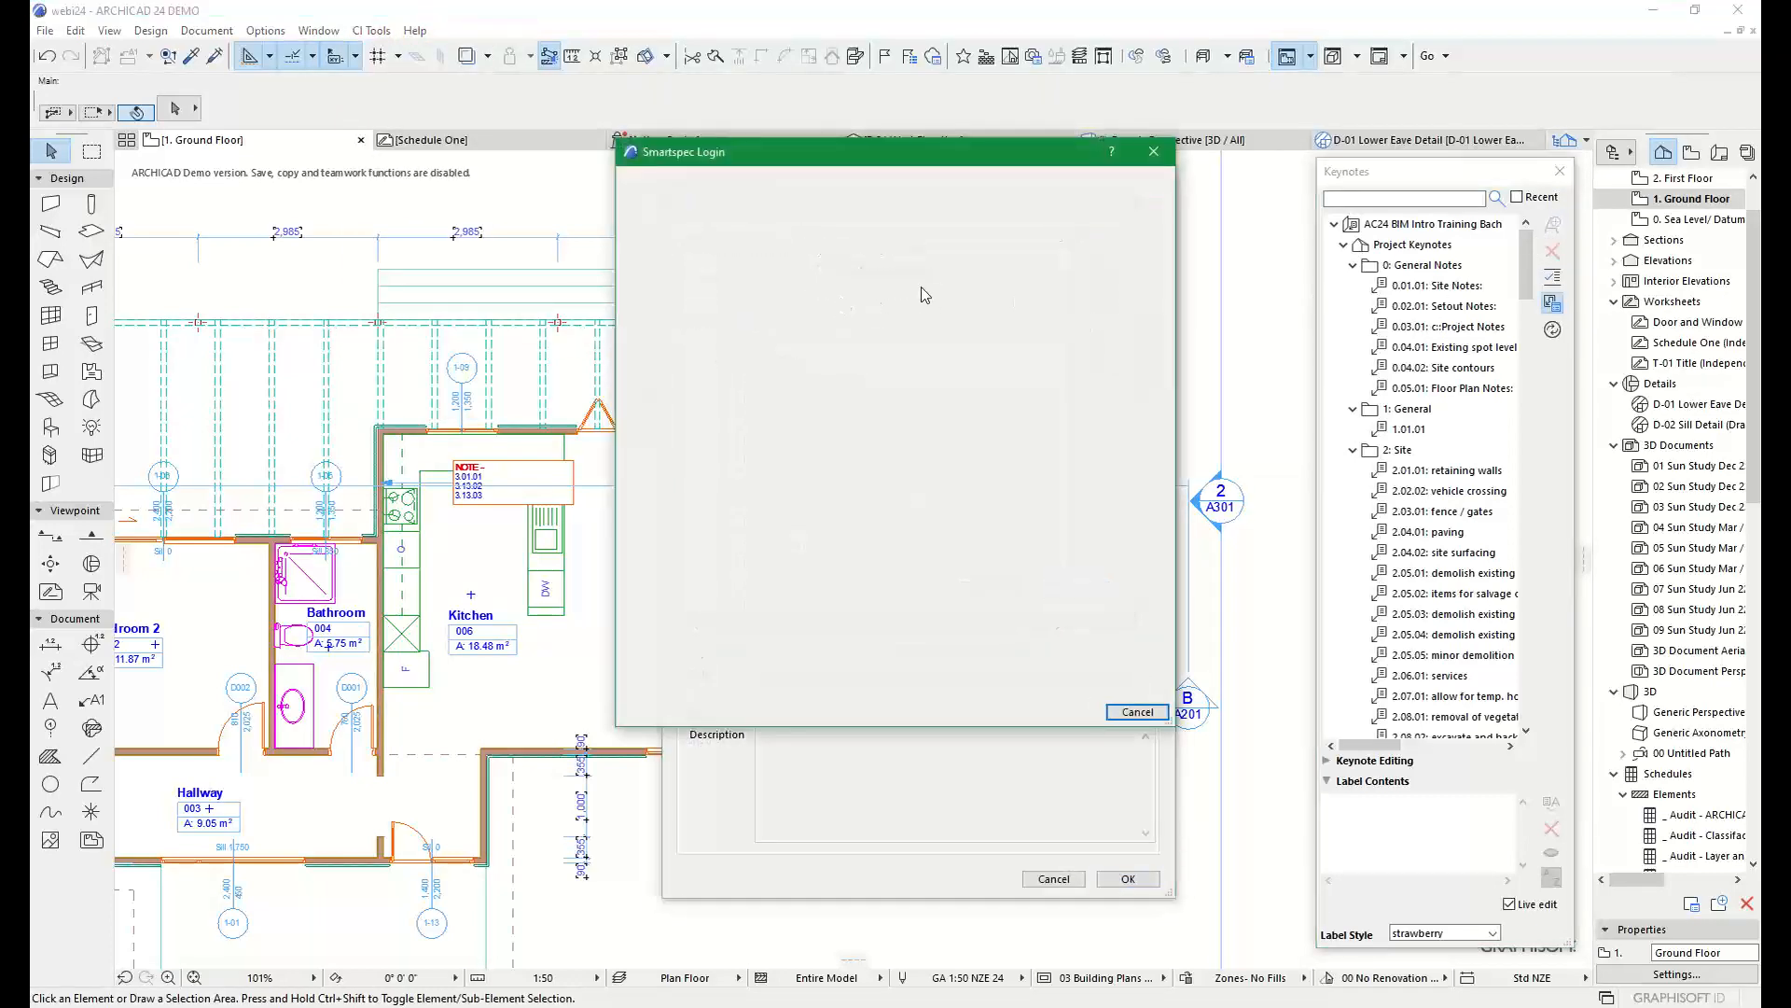
drag(865, 150, 596, 175)
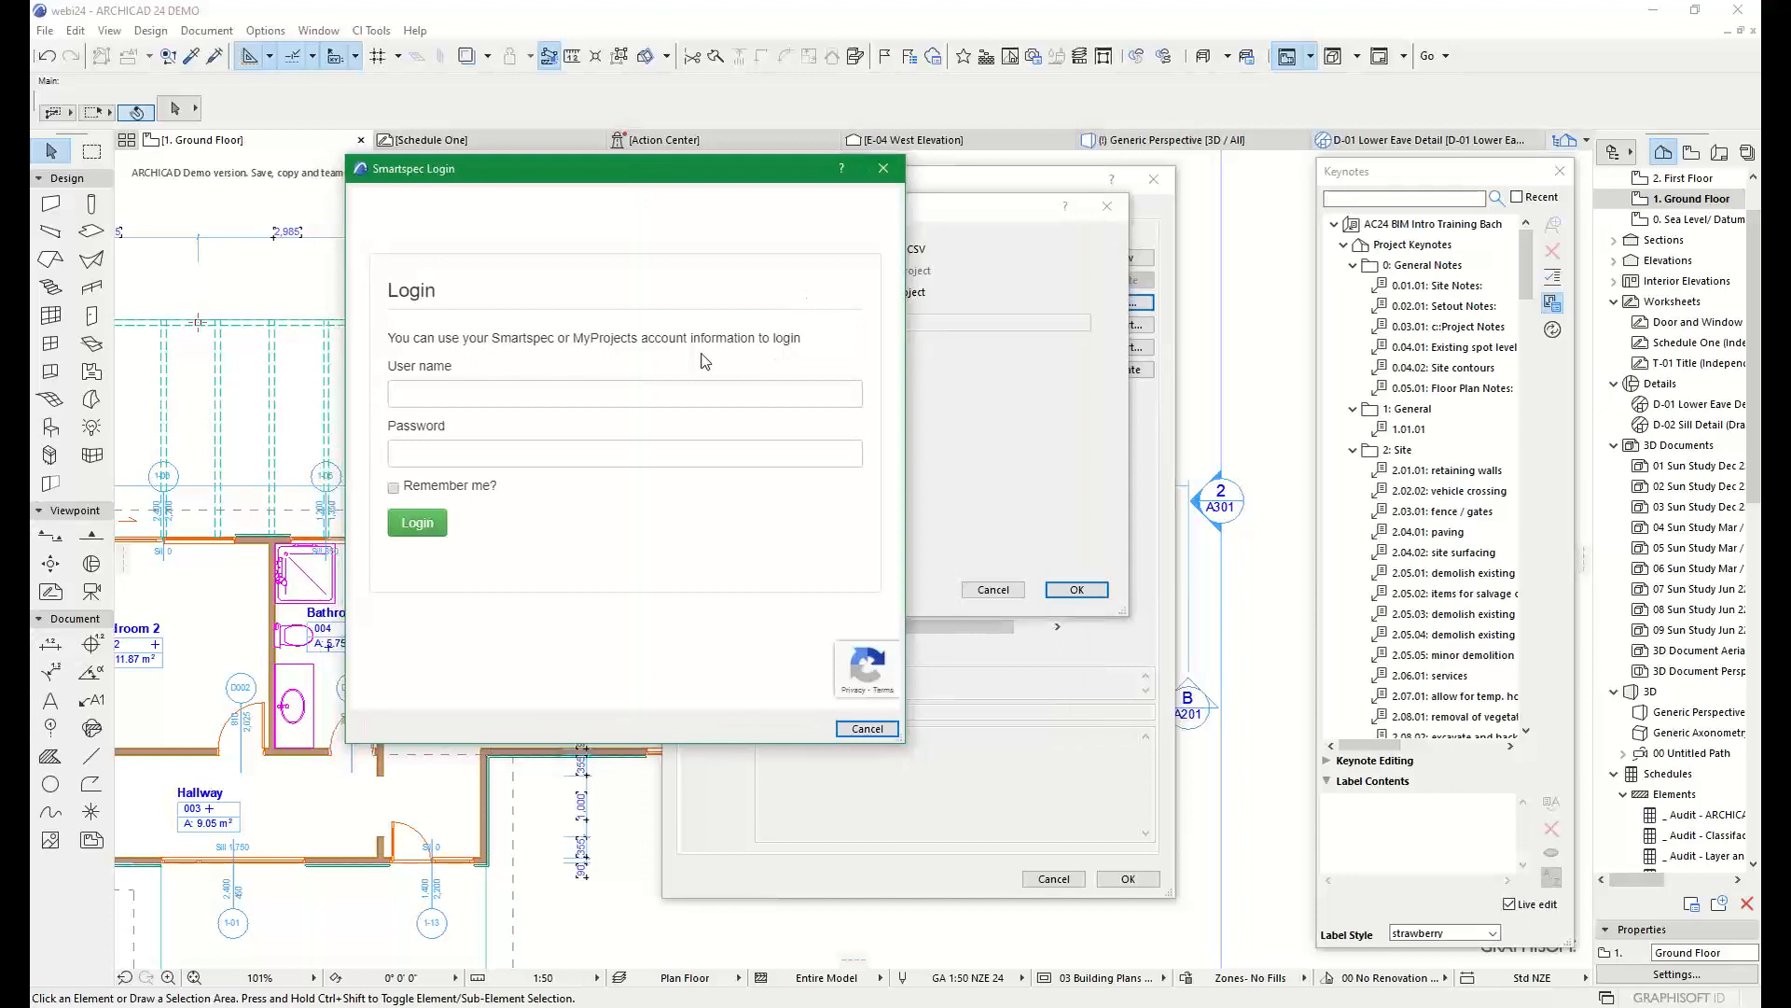
click(882, 171)
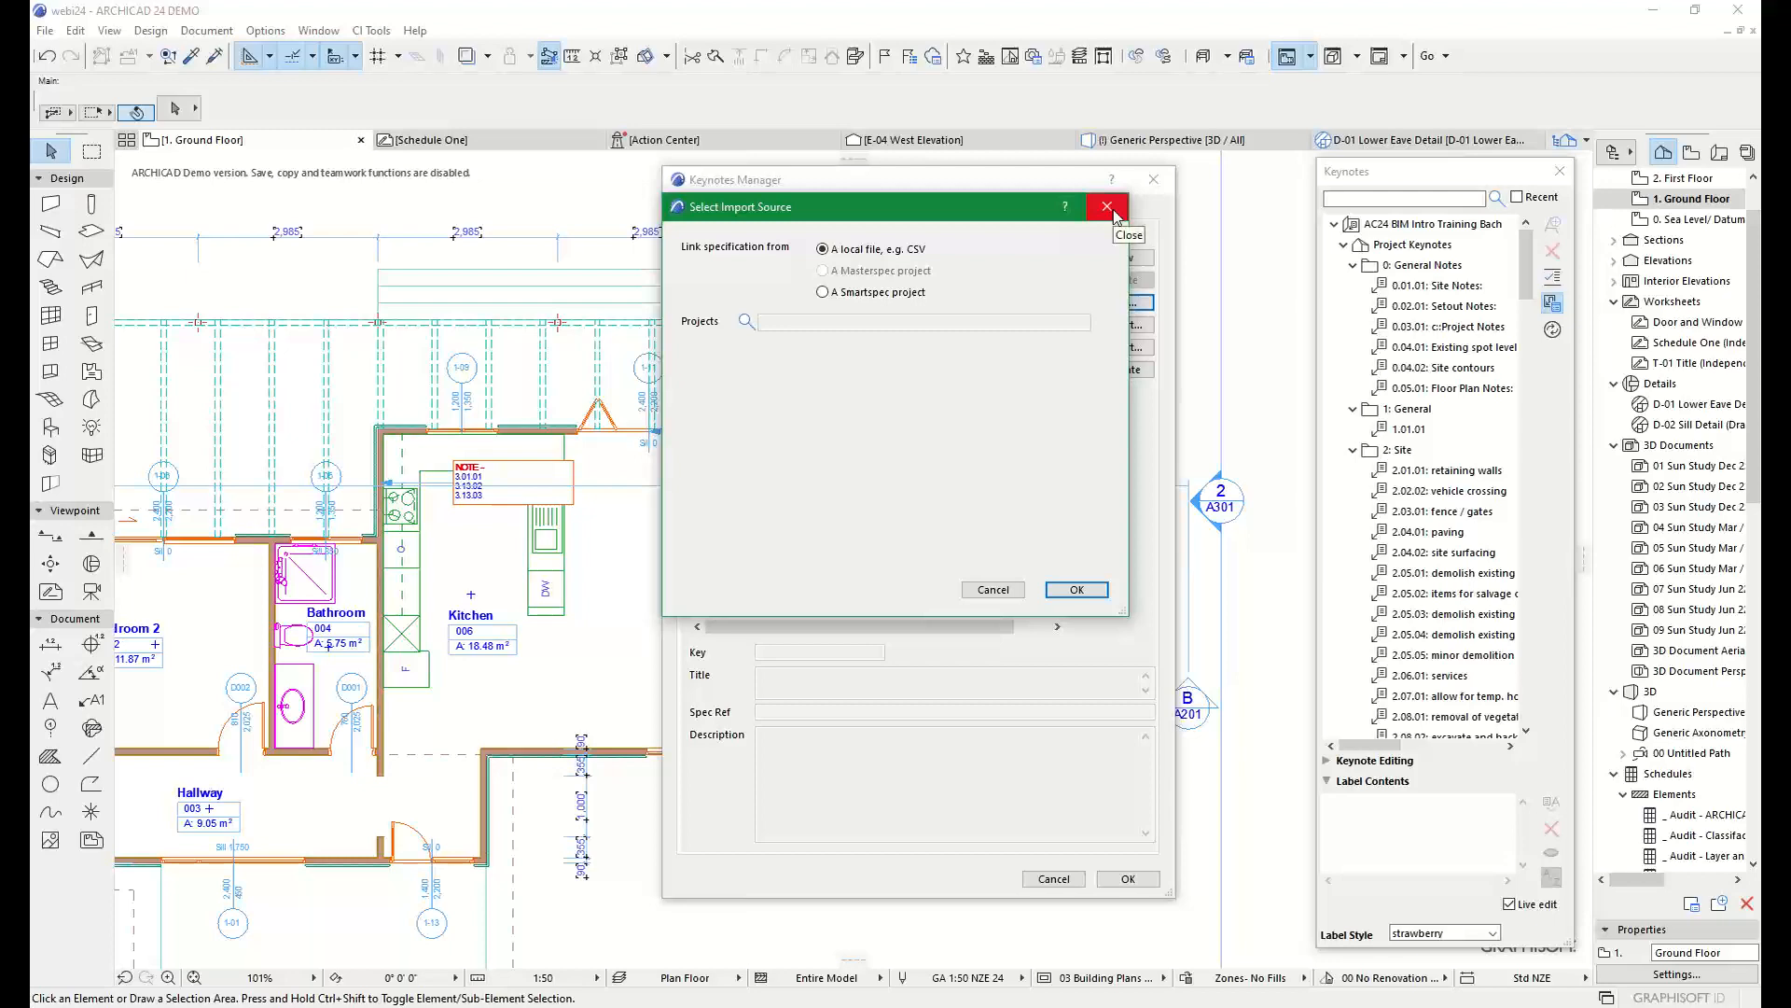
click(1107, 208)
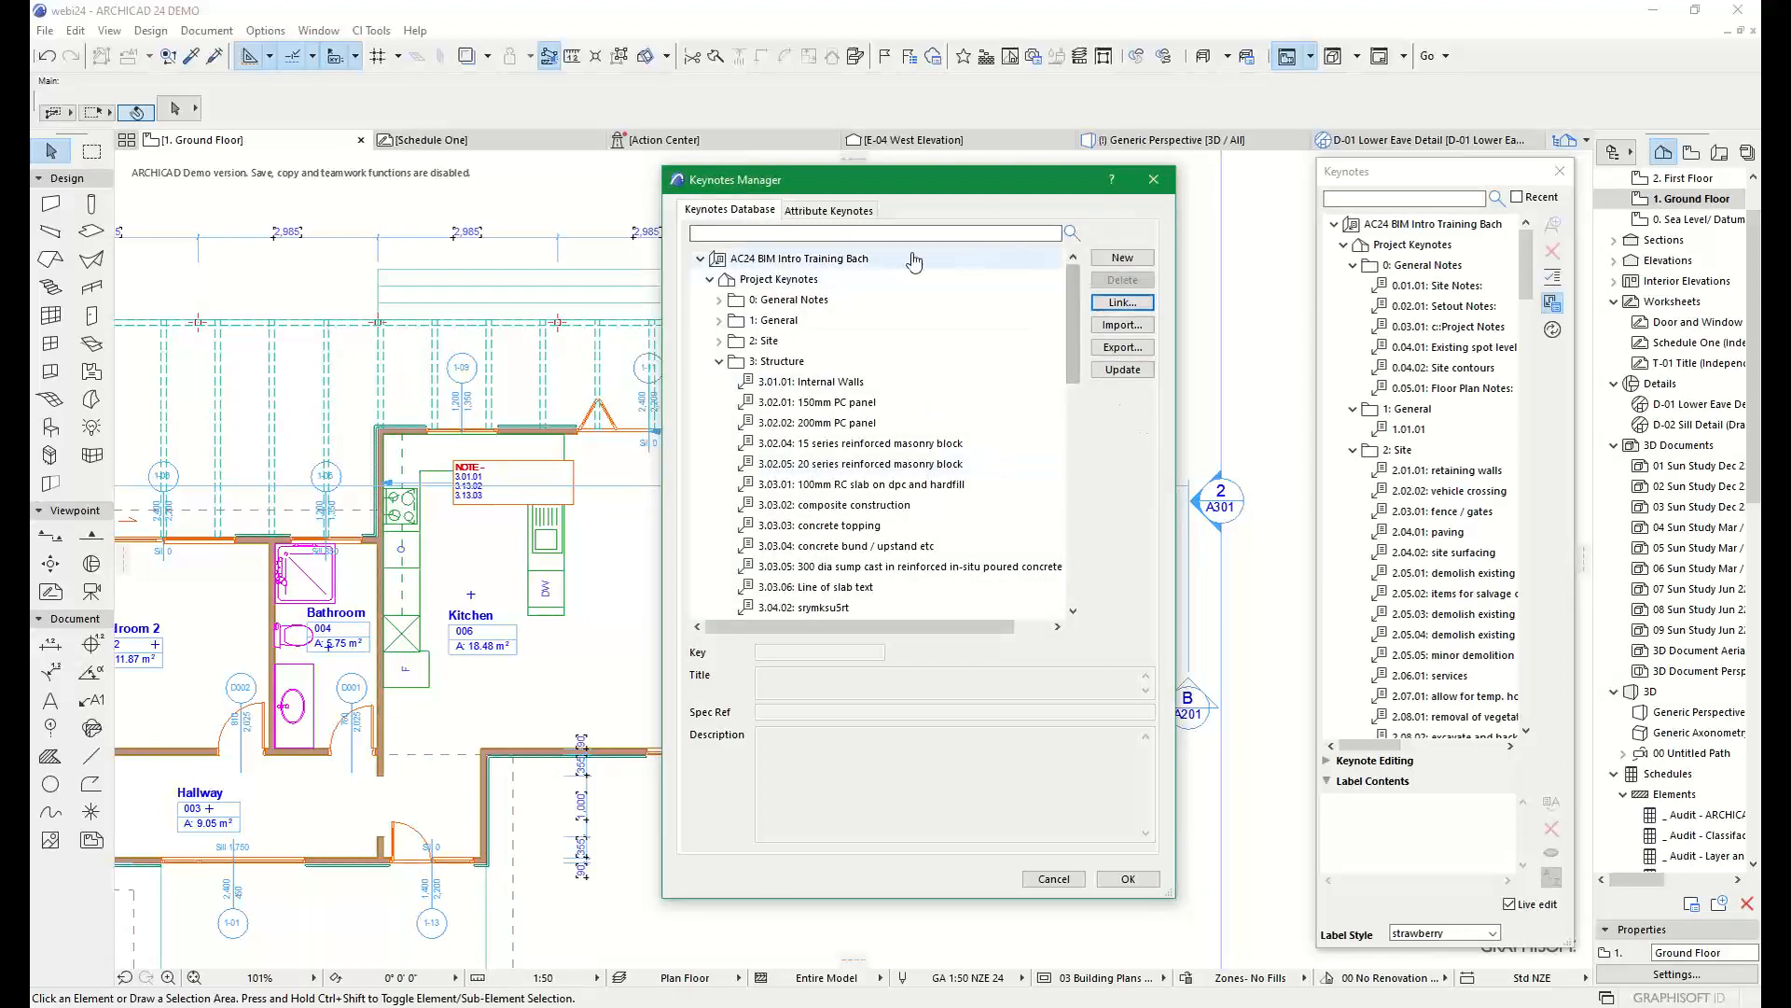
Examine the specification link sources again, bring up the Smartspec login and cancel the linking
click(1127, 305)
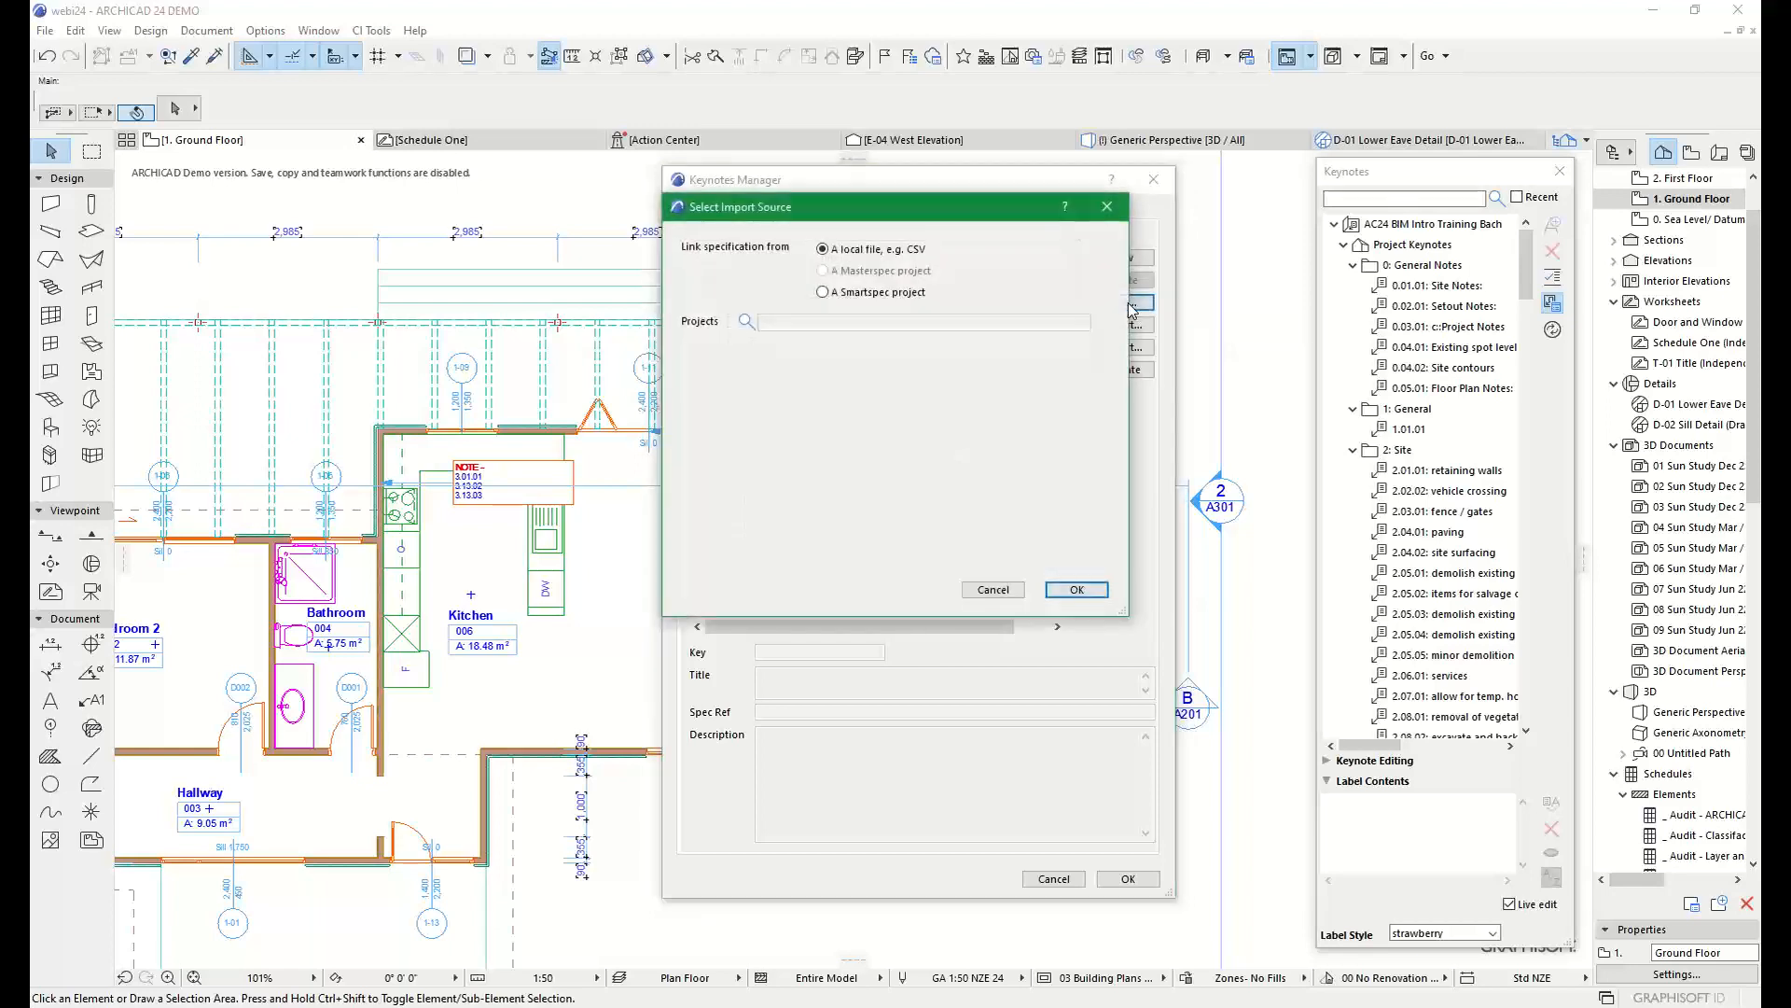
click(825, 293)
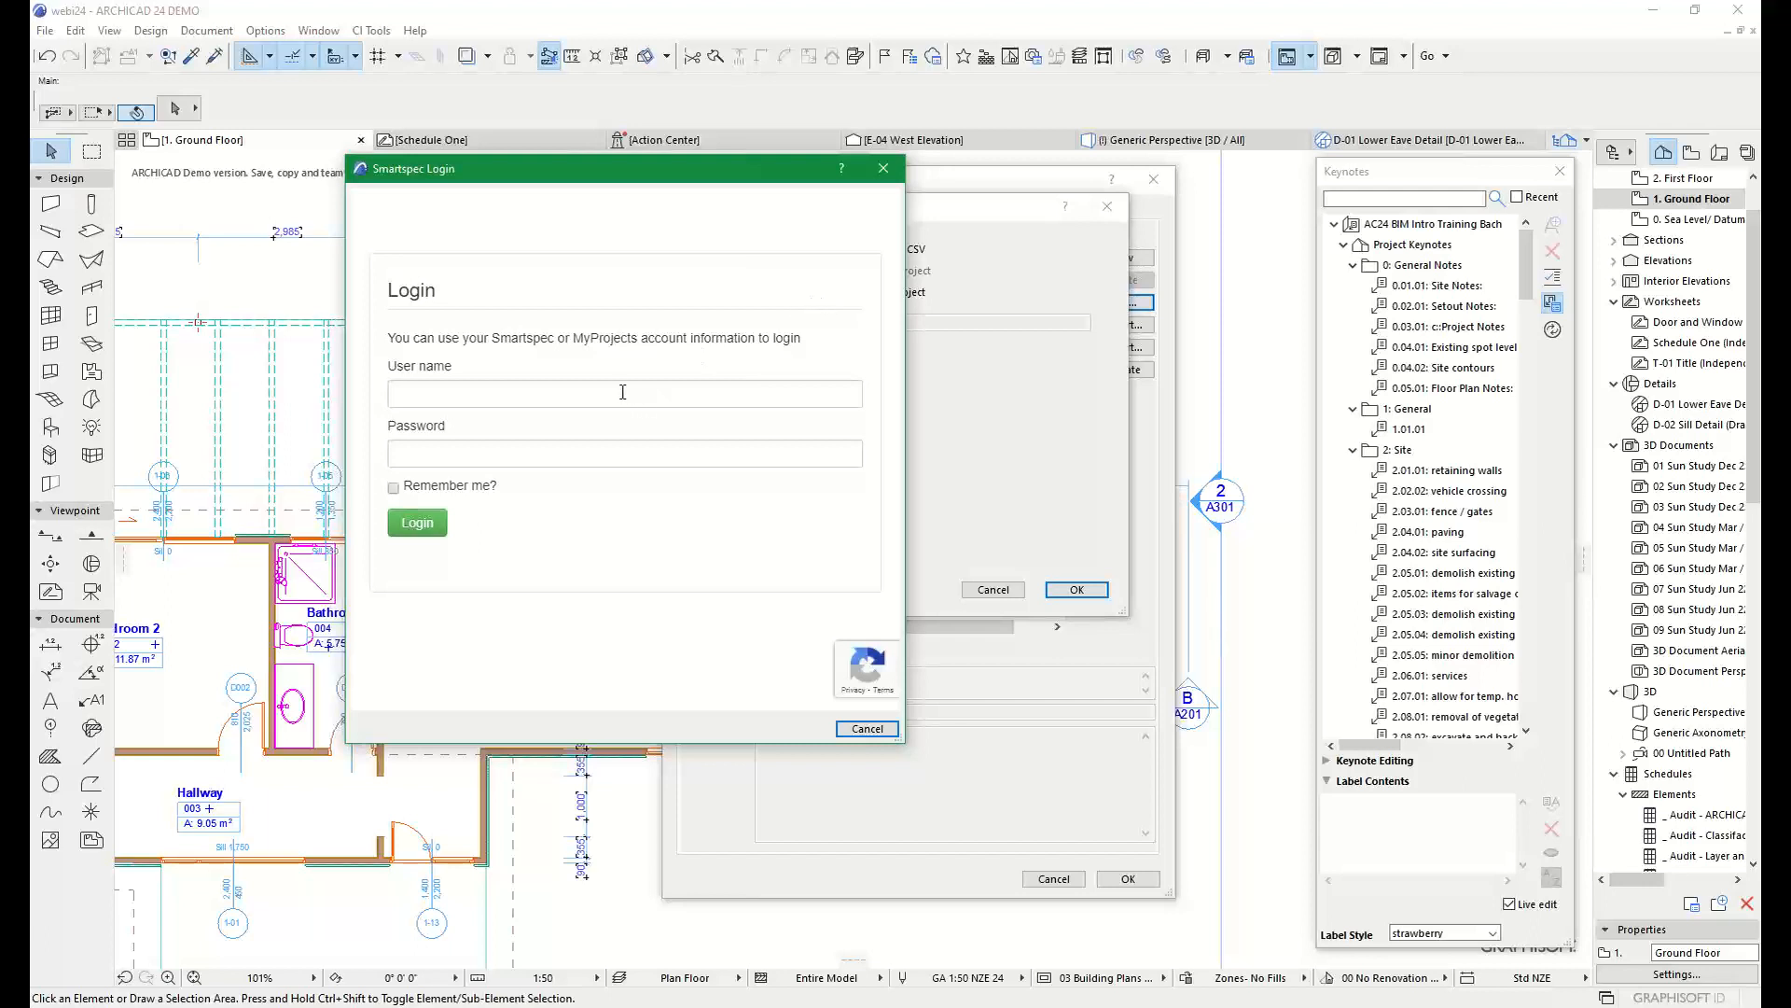
click(882, 736)
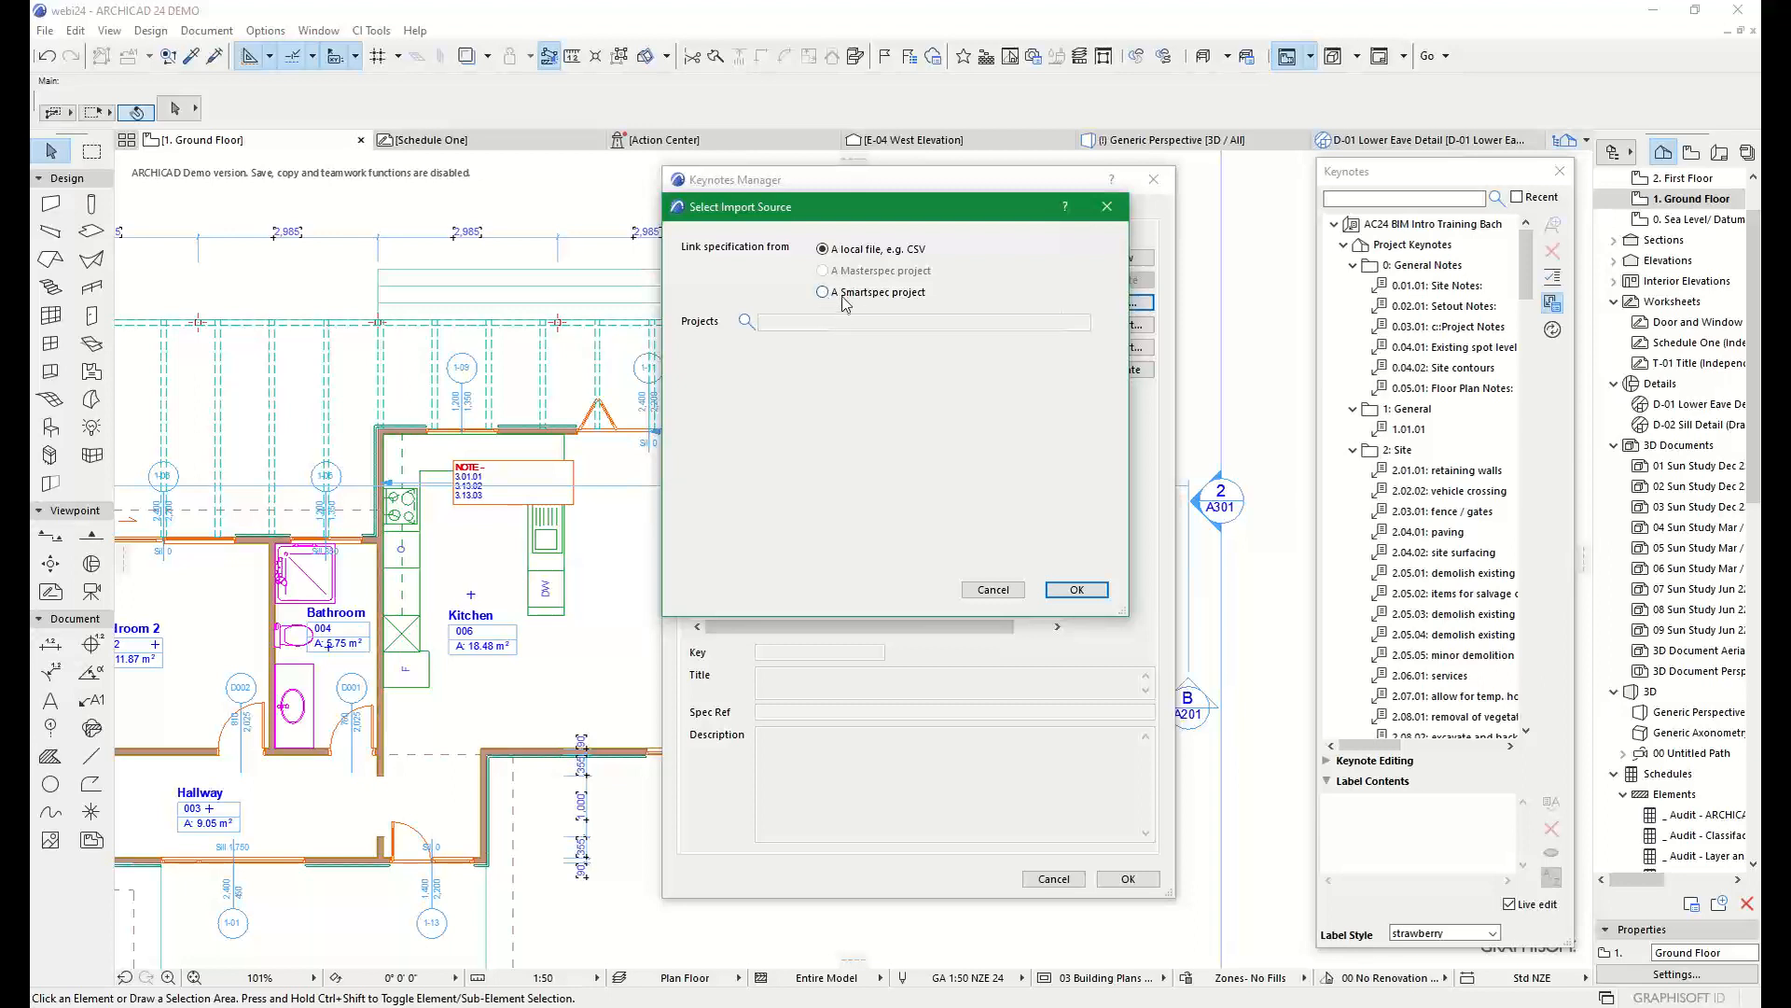
click(999, 592)
Look through the keynotes database, select the Project Keynotes group and close the Keynotes Manager
scroll(998, 594, down, 10)
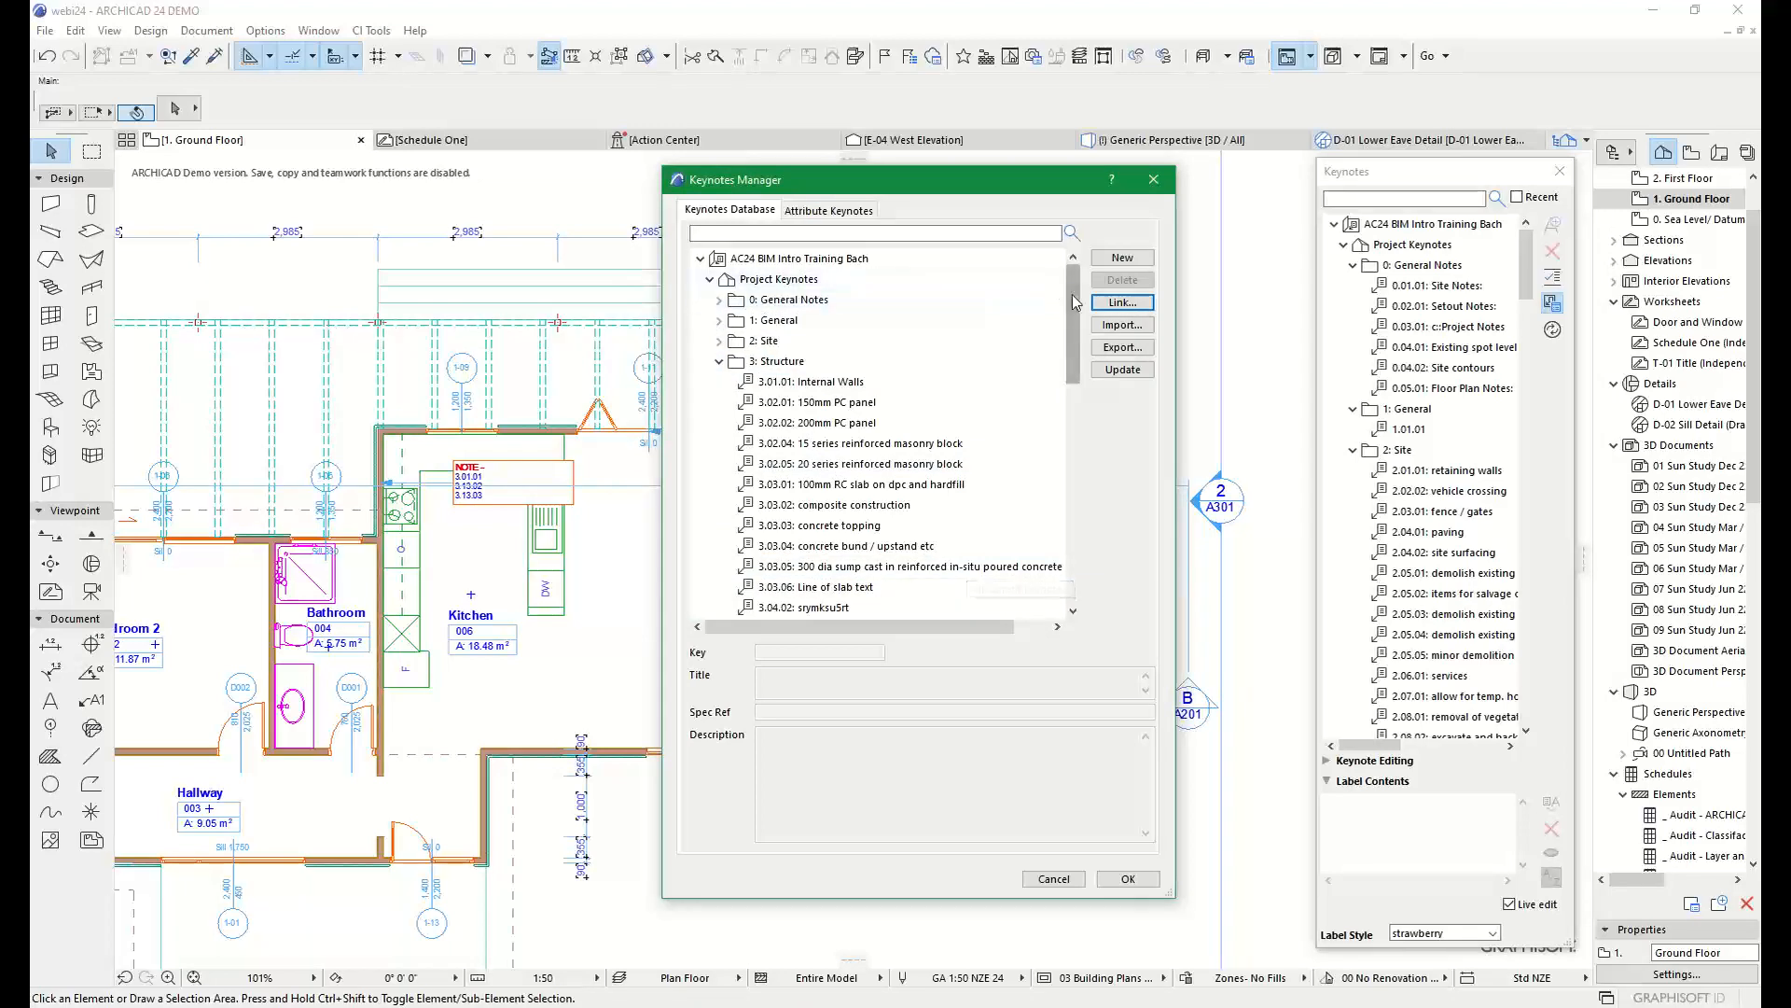
scroll(1059, 541, up, 10)
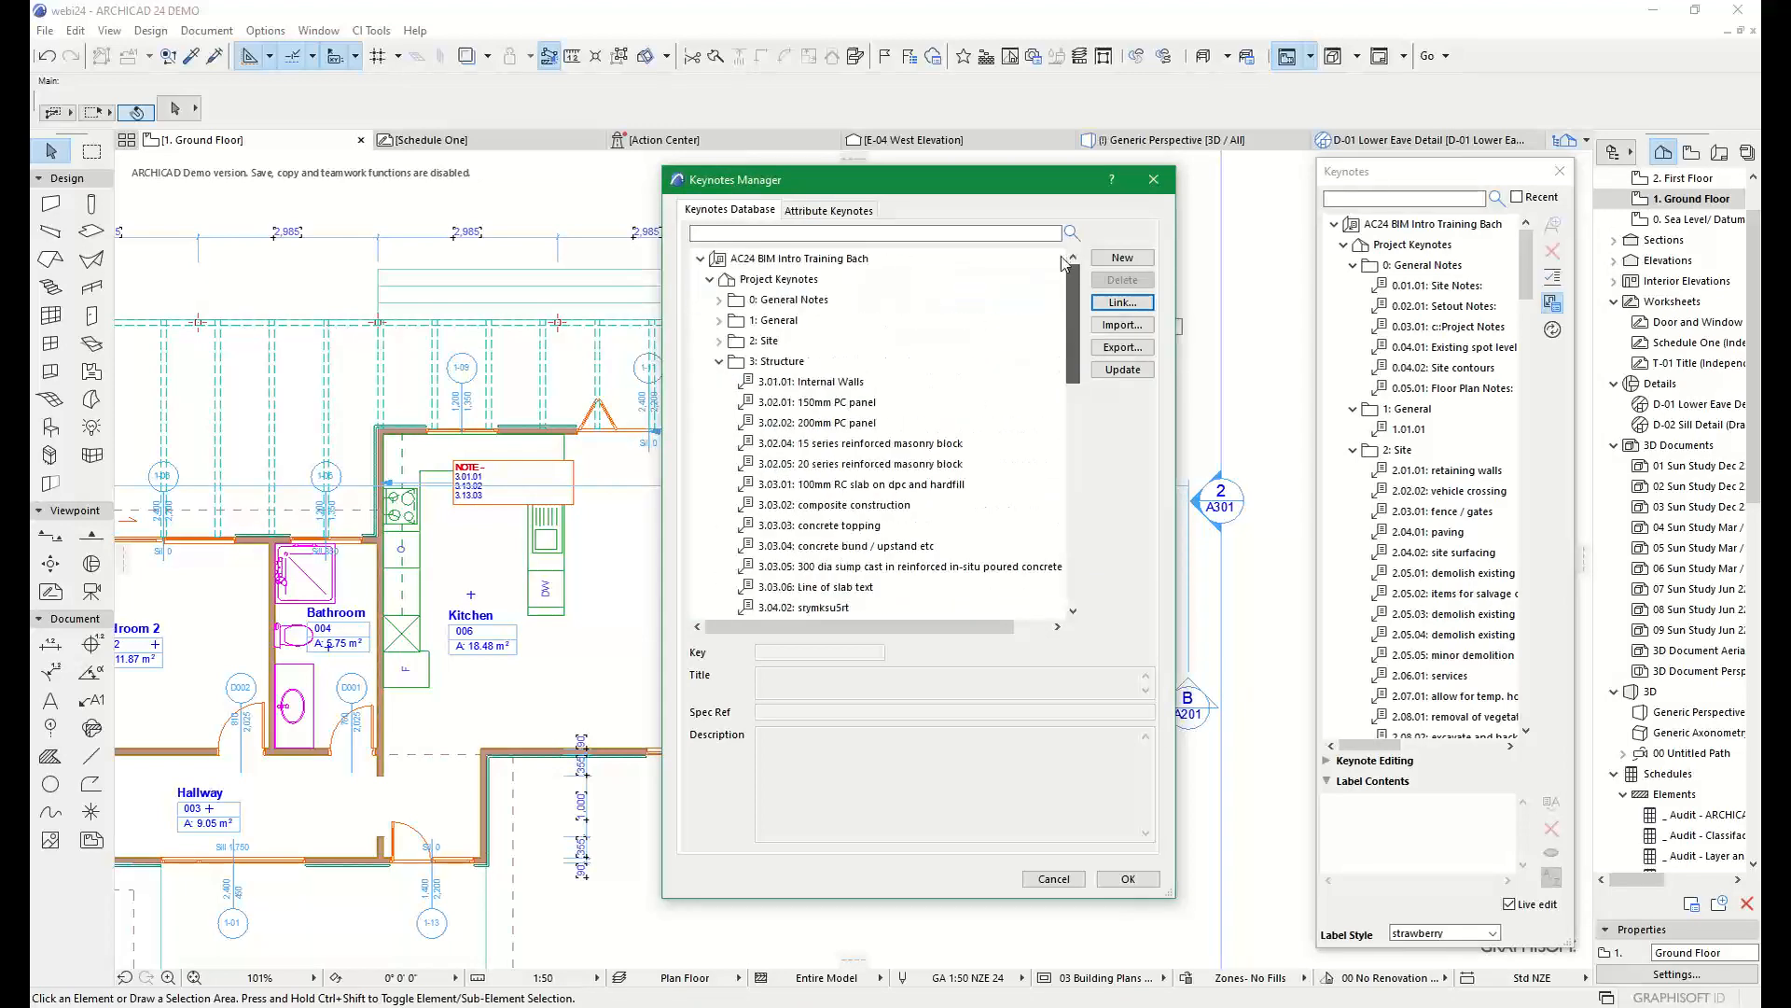
click(739, 283)
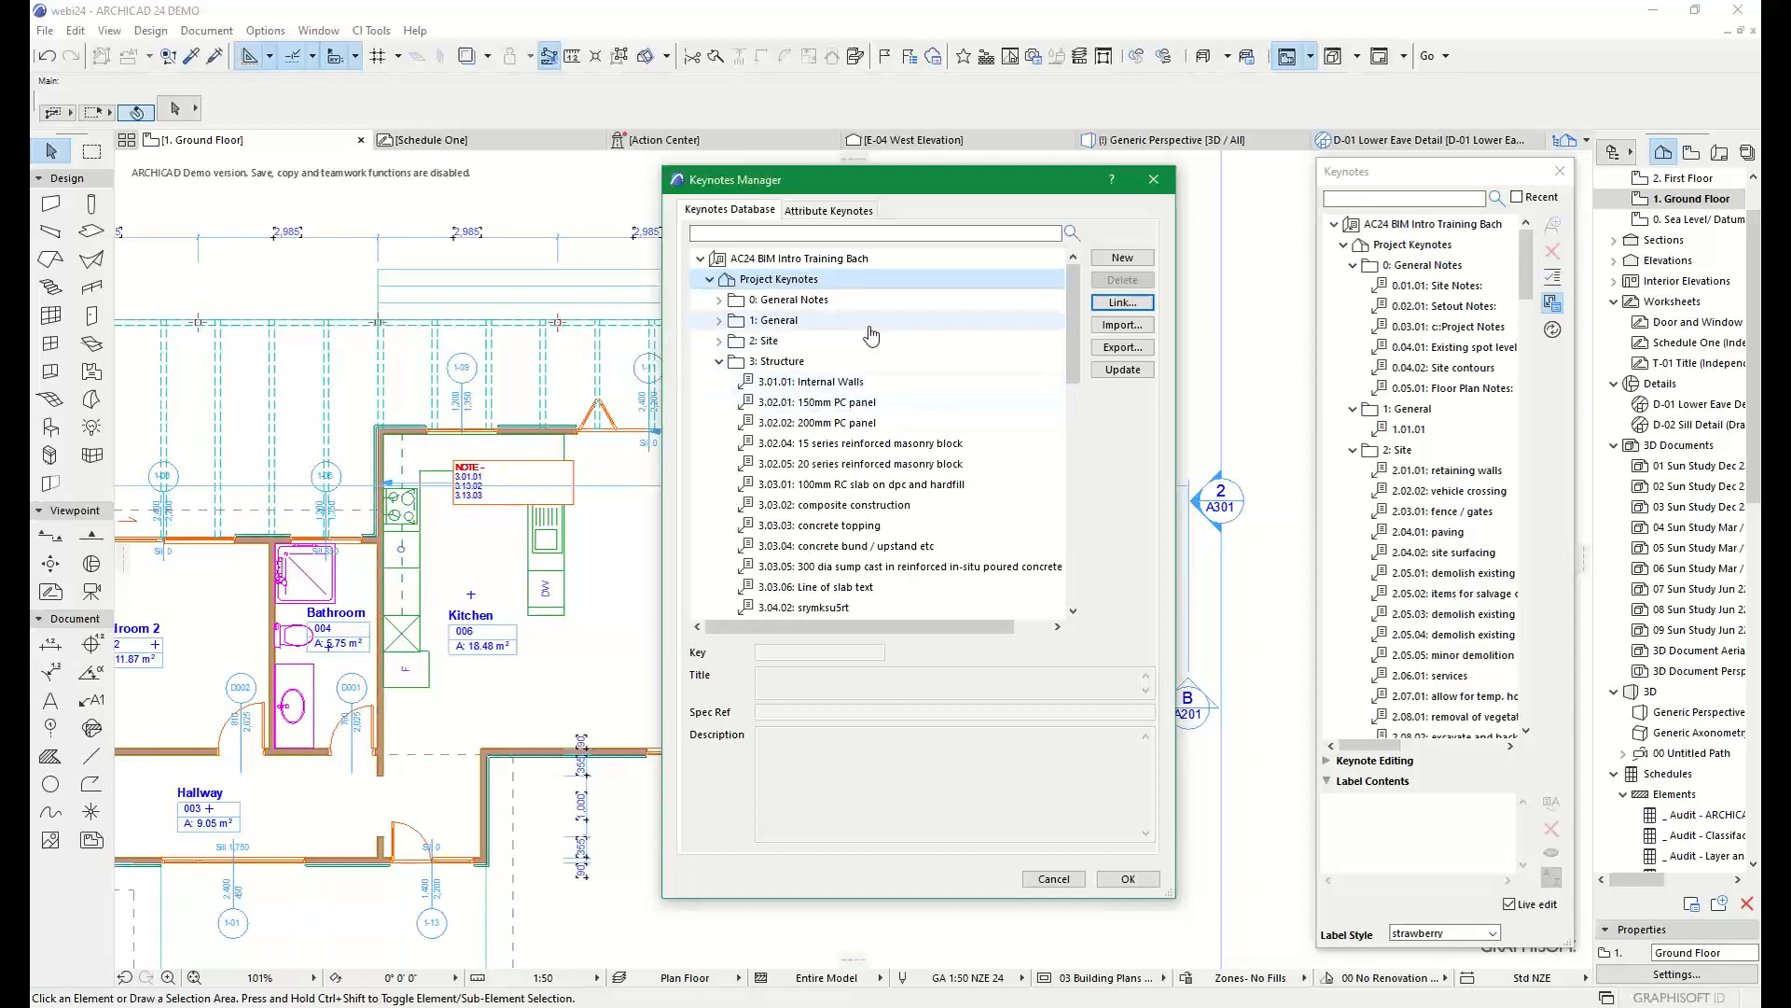
click(1140, 877)
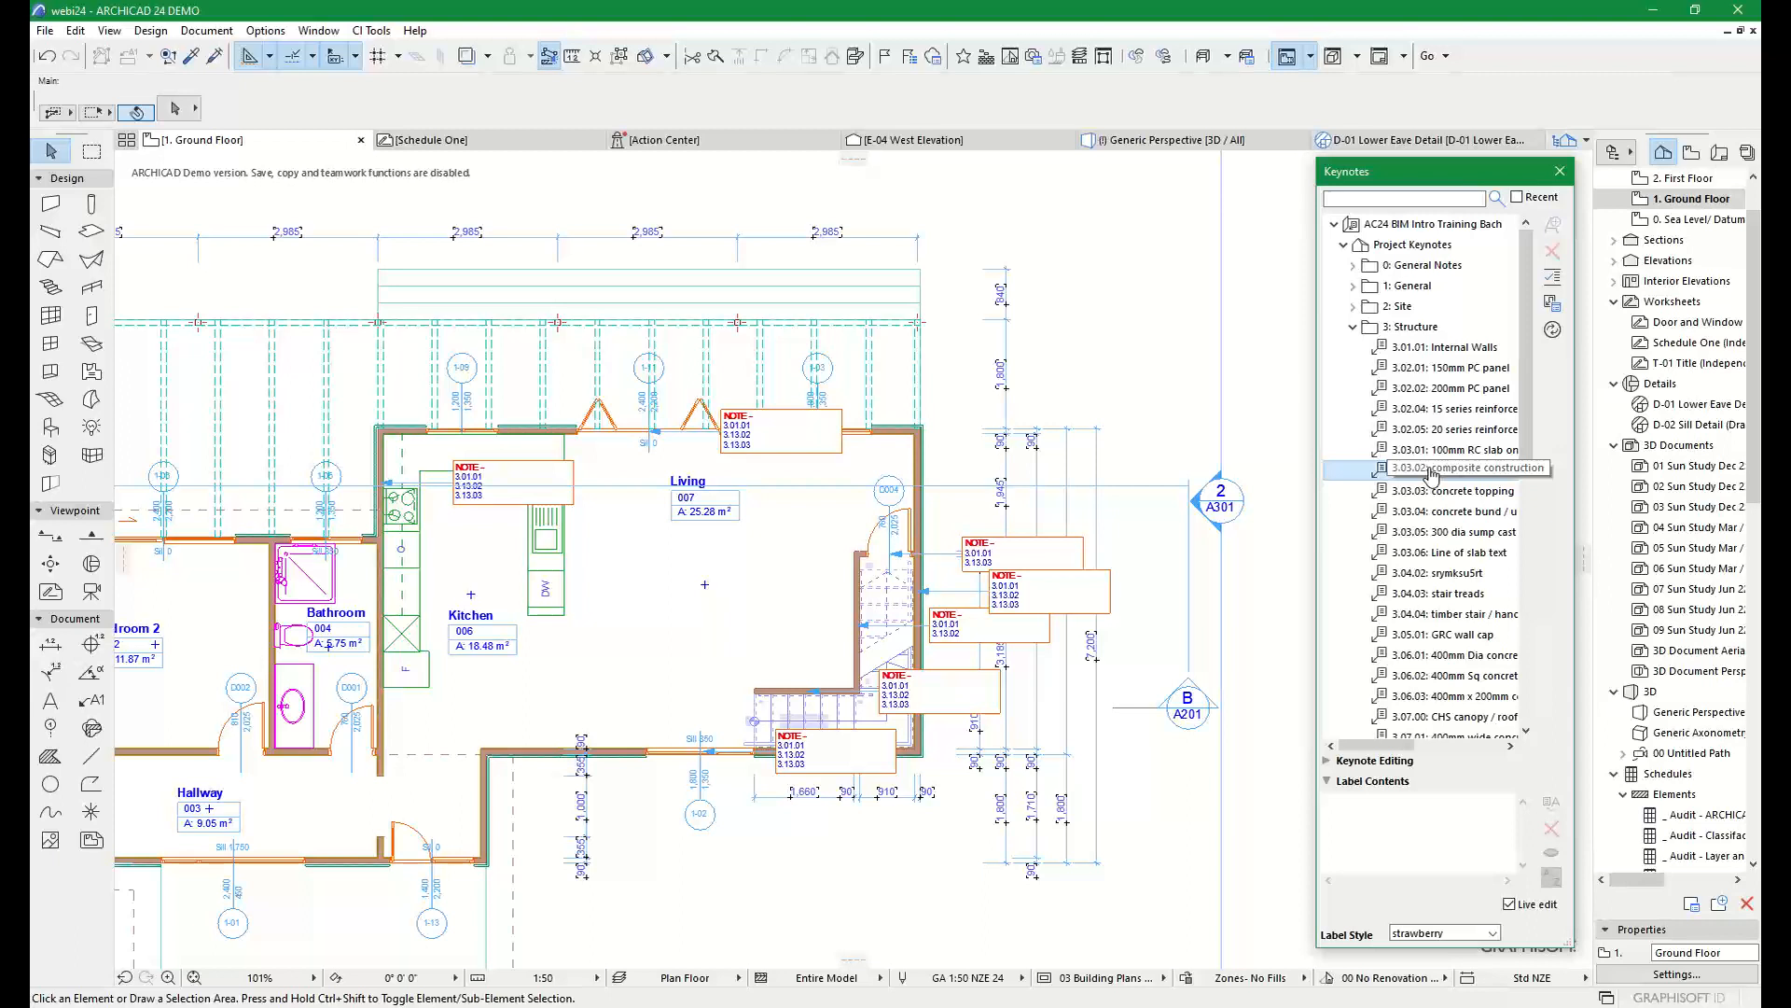
Select 3.03.02: composite construction, audit the labels for all keynotes in the current drawing and close the audit
click(1432, 472)
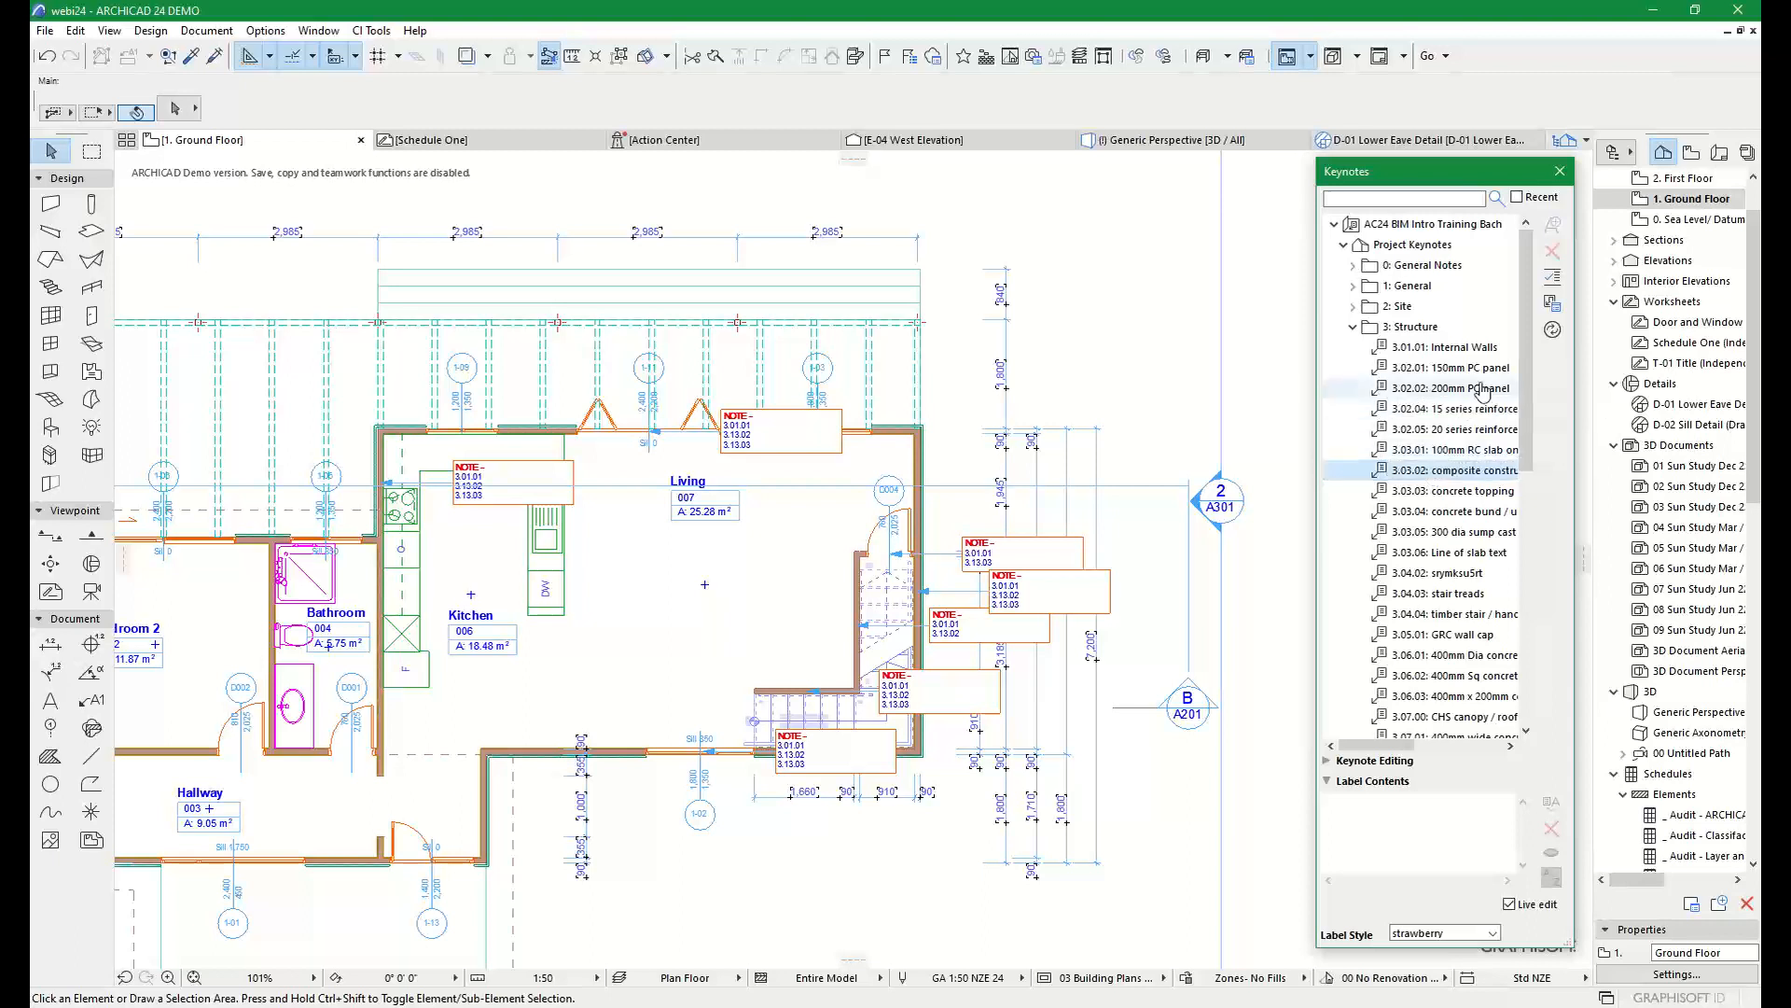
click(1552, 331)
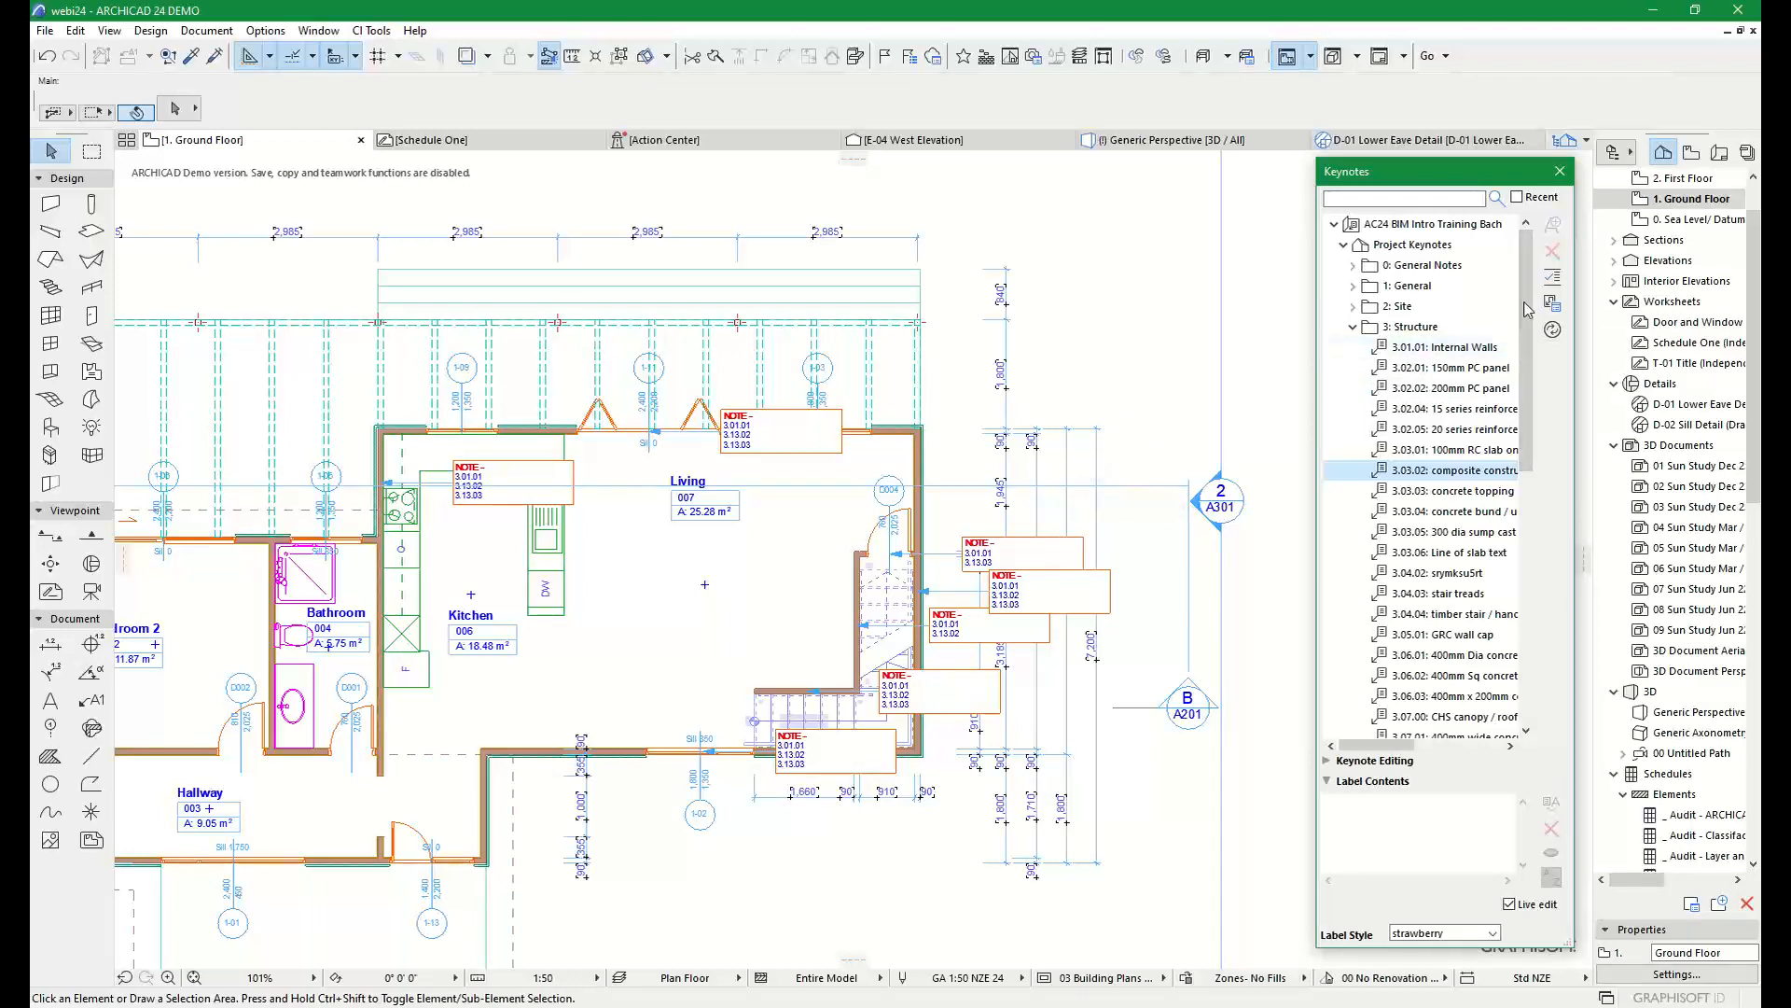
click(1552, 303)
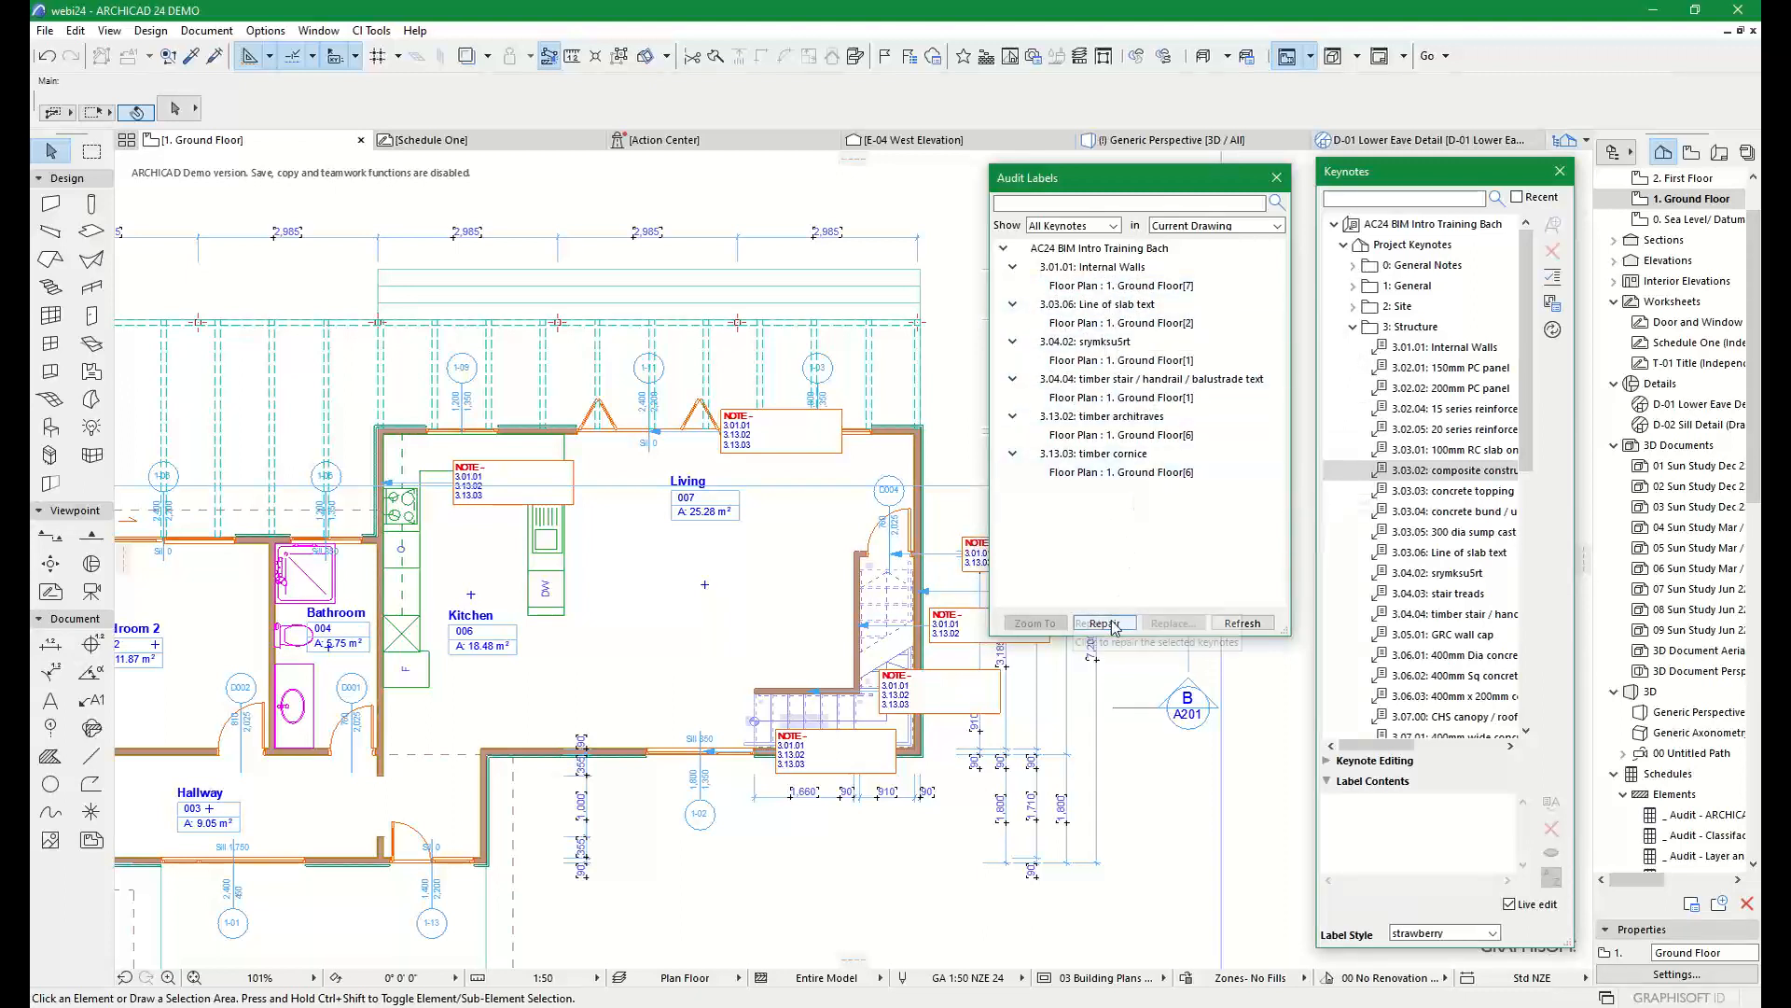
click(1276, 177)
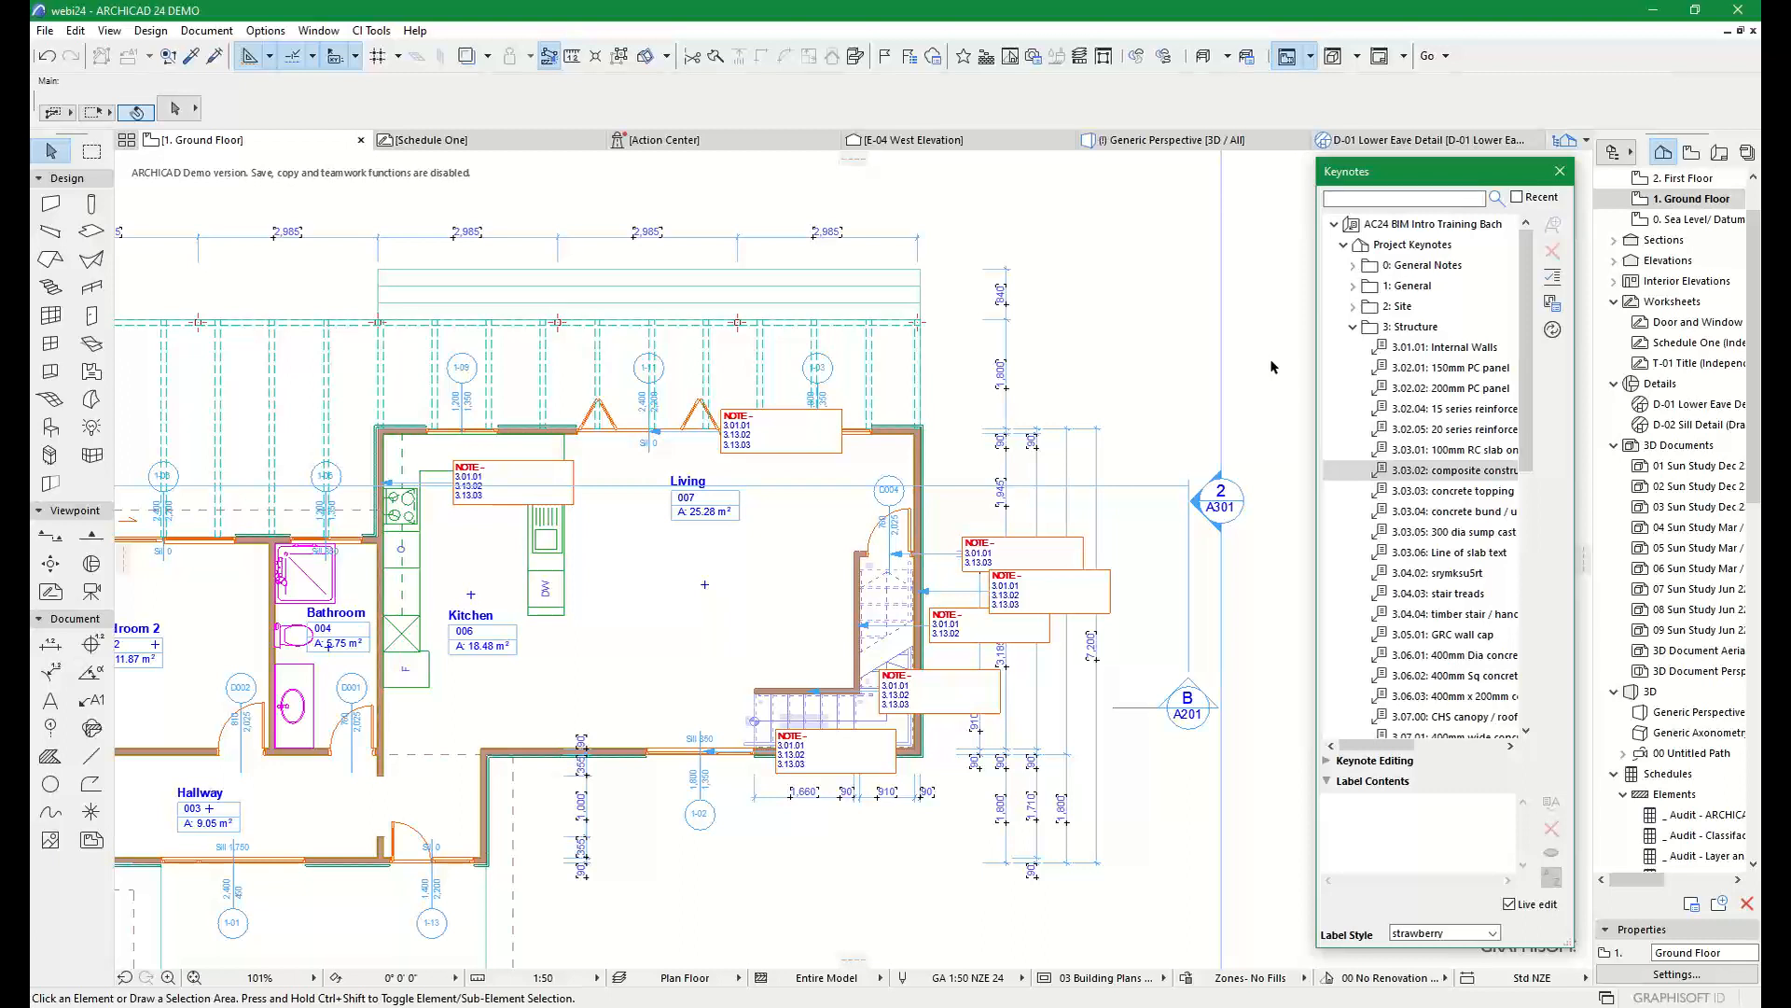
click(1737, 69)
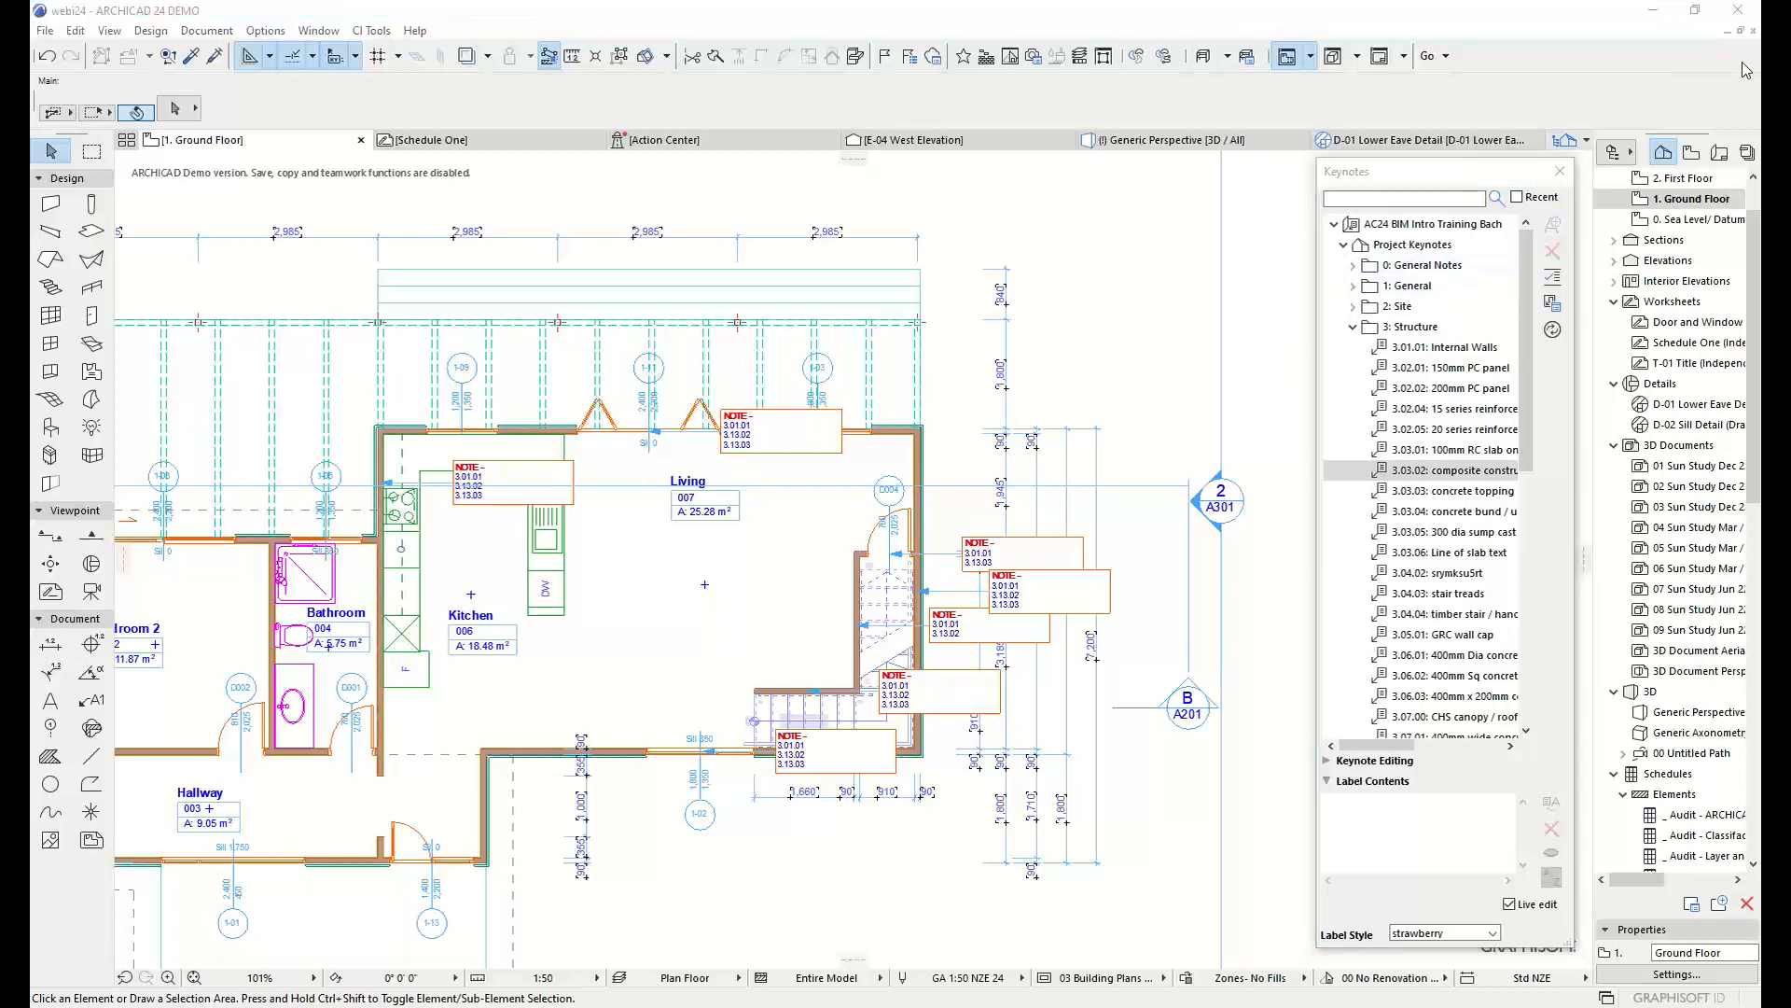